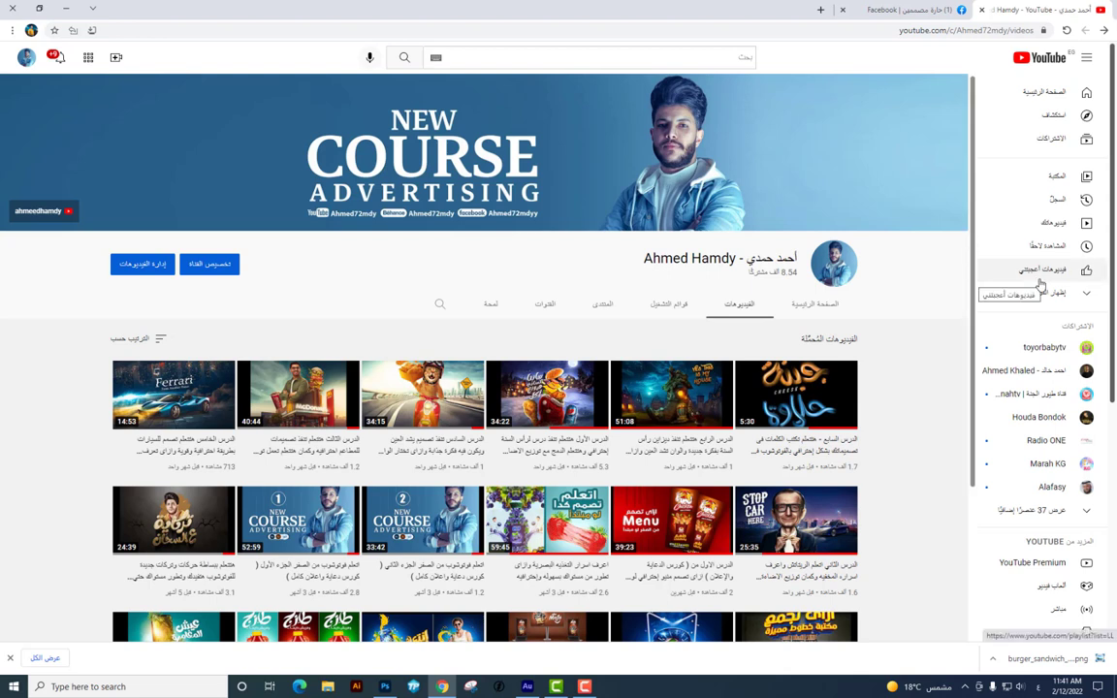
Scroll the YouTube channel's videos, highlight the channel name, and switch to the Facebook group tab
{"action": "scroll", "coordinate": [967, 408], "scroll_direction": "down", "scroll_amount": 2}
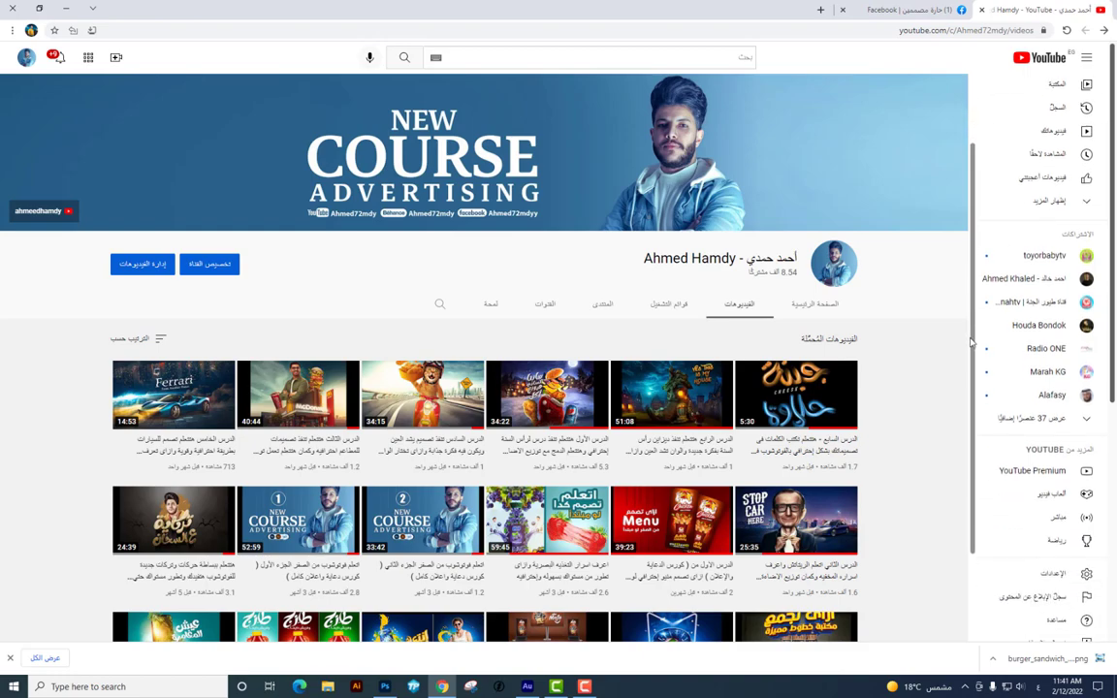
{"action": "scroll", "coordinate": [851, 347], "scroll_direction": "down", "scroll_amount": 3}
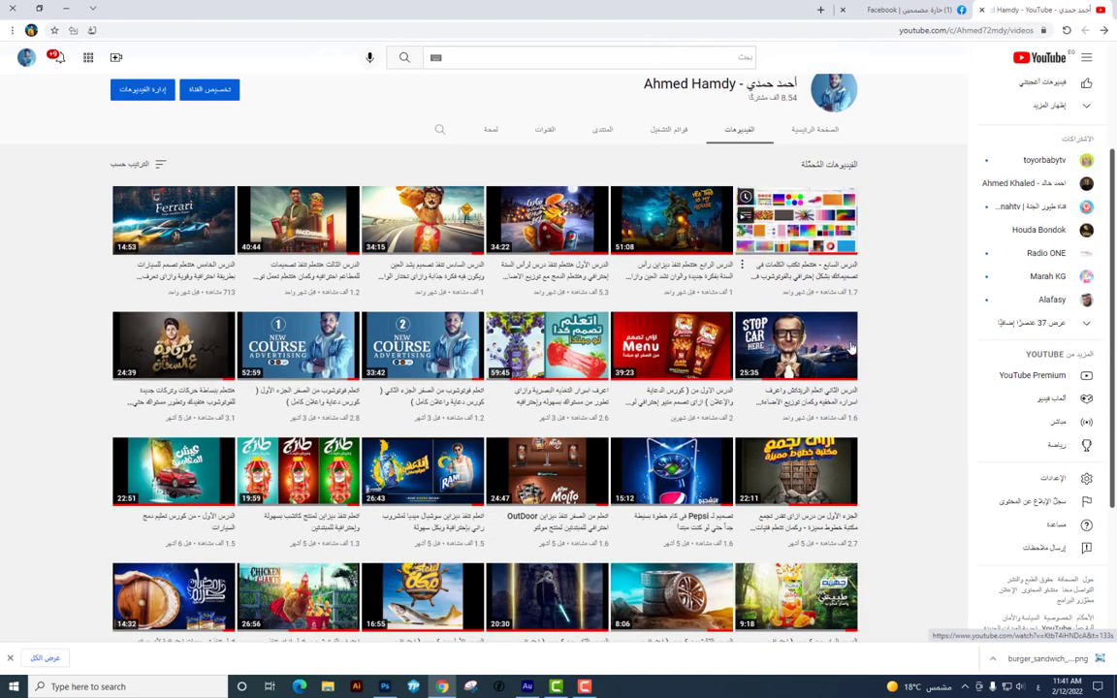
{"action": "scroll", "coordinate": [851, 347], "scroll_direction": "up", "scroll_amount": 3}
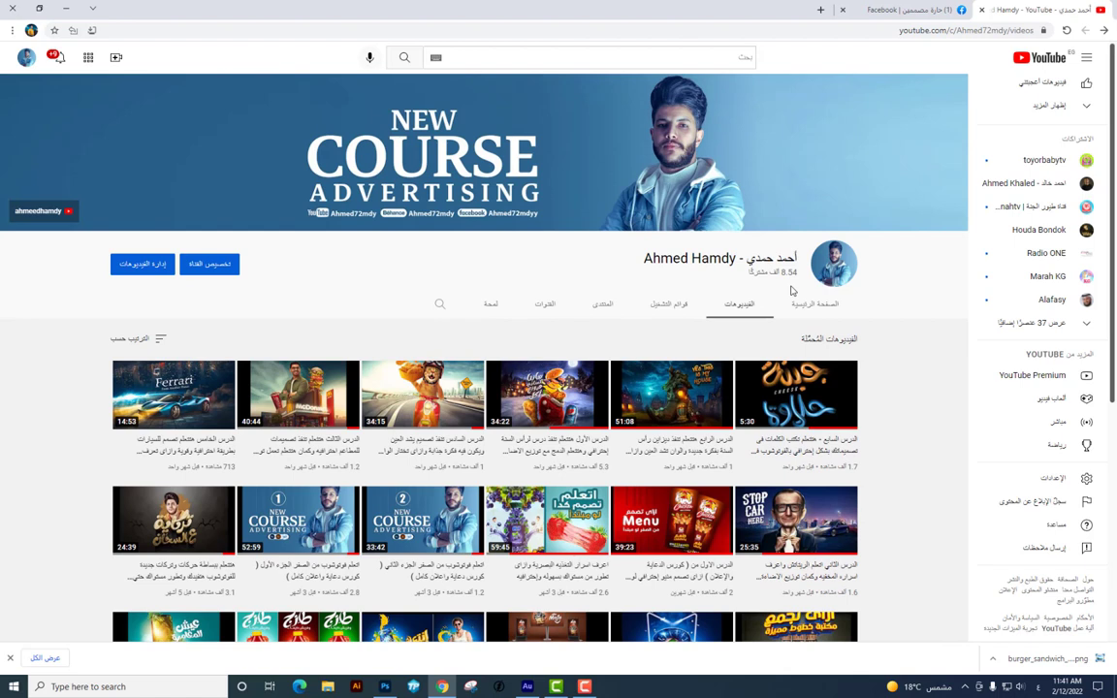
{"action": "mouse_move", "coordinate": [794, 234]}
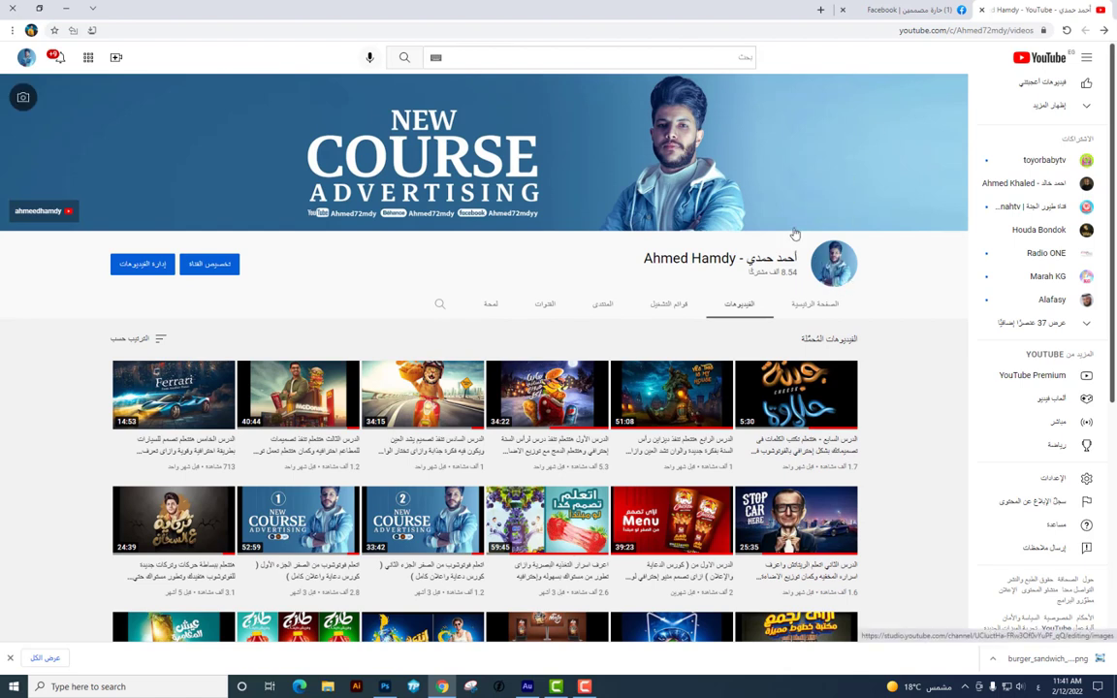
{"action": "left_click_drag", "start_coordinate": [667, 254], "coordinate": [795, 257]}
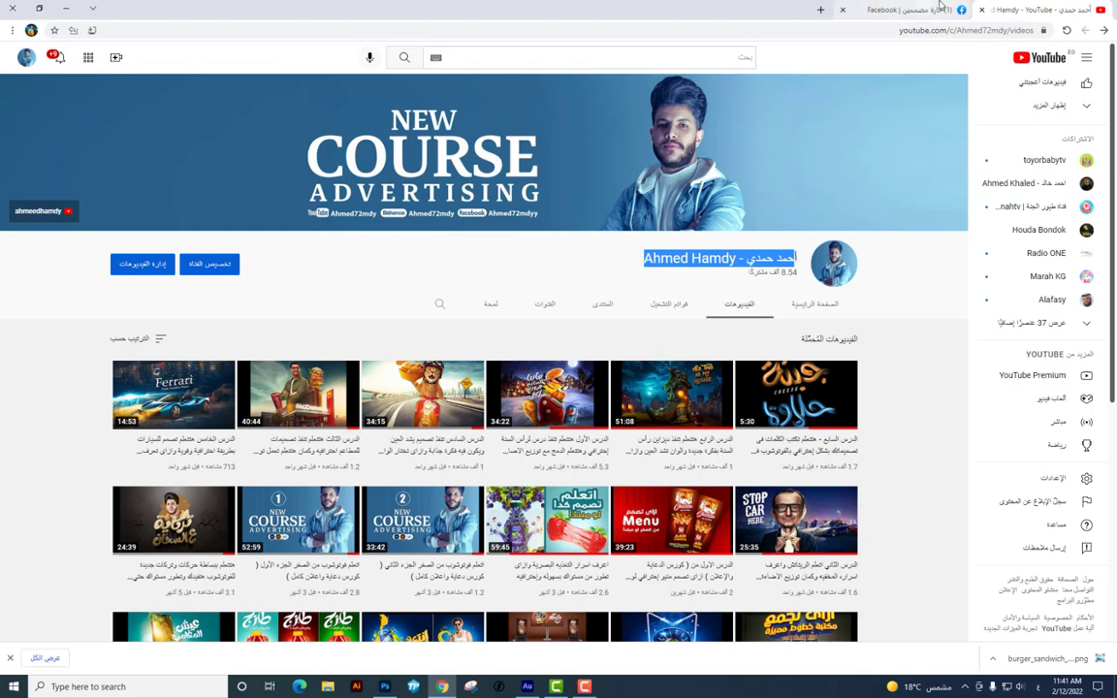
{"action": "left_click", "coordinate": [907, 10]}
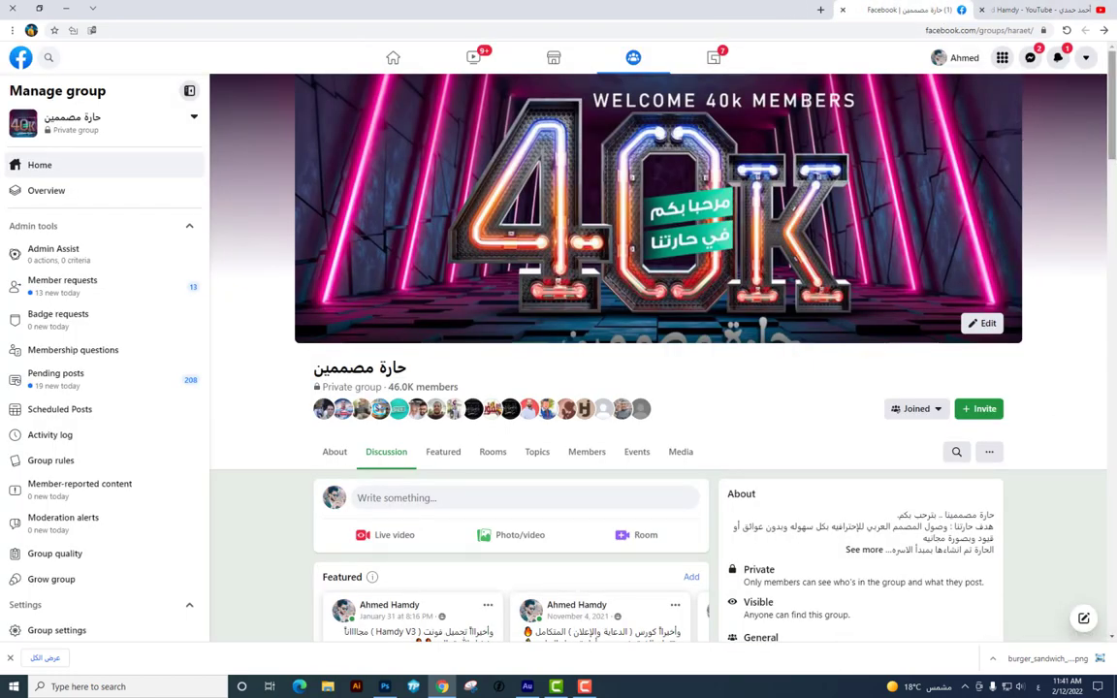
Scroll through the Facebook group, glance at Photoshop, then return to the YouTube channel tab
{"action": "scroll", "coordinate": [939, 109], "scroll_direction": "down", "scroll_amount": 2}
{"action": "scroll", "coordinate": [1115, 165], "scroll_direction": "down", "scroll_amount": 10}
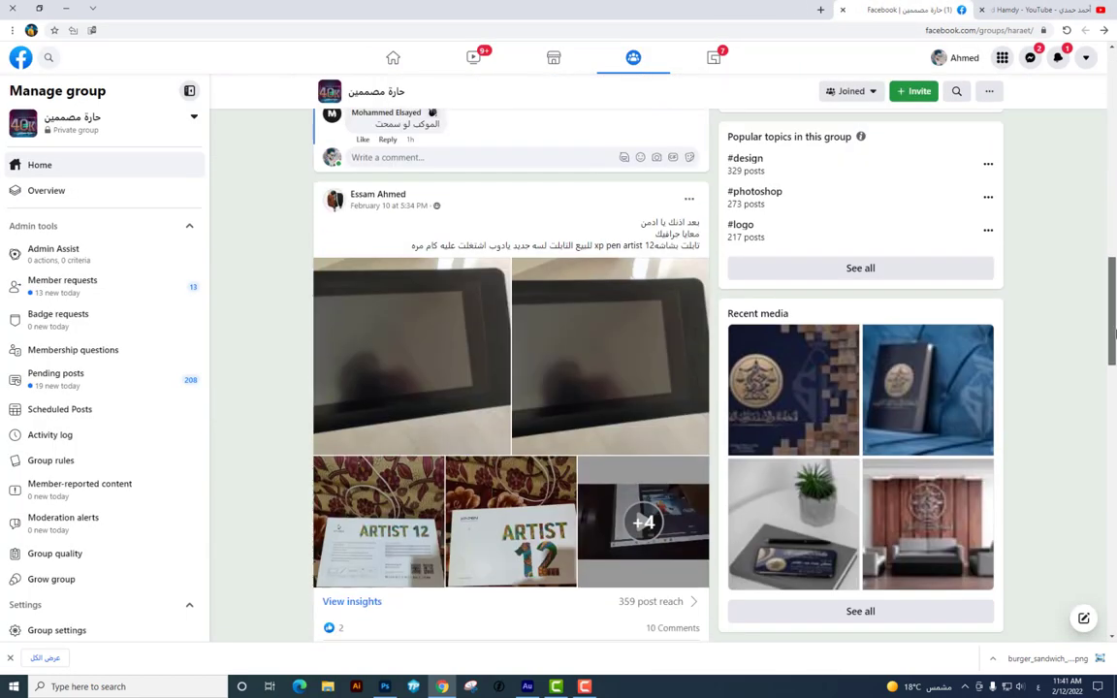
{"action": "left_click_drag", "start_coordinate": [1114, 223], "coordinate": [1113, 10]}
{"action": "scroll", "coordinate": [598, 165], "scroll_direction": "down", "scroll_amount": 5}
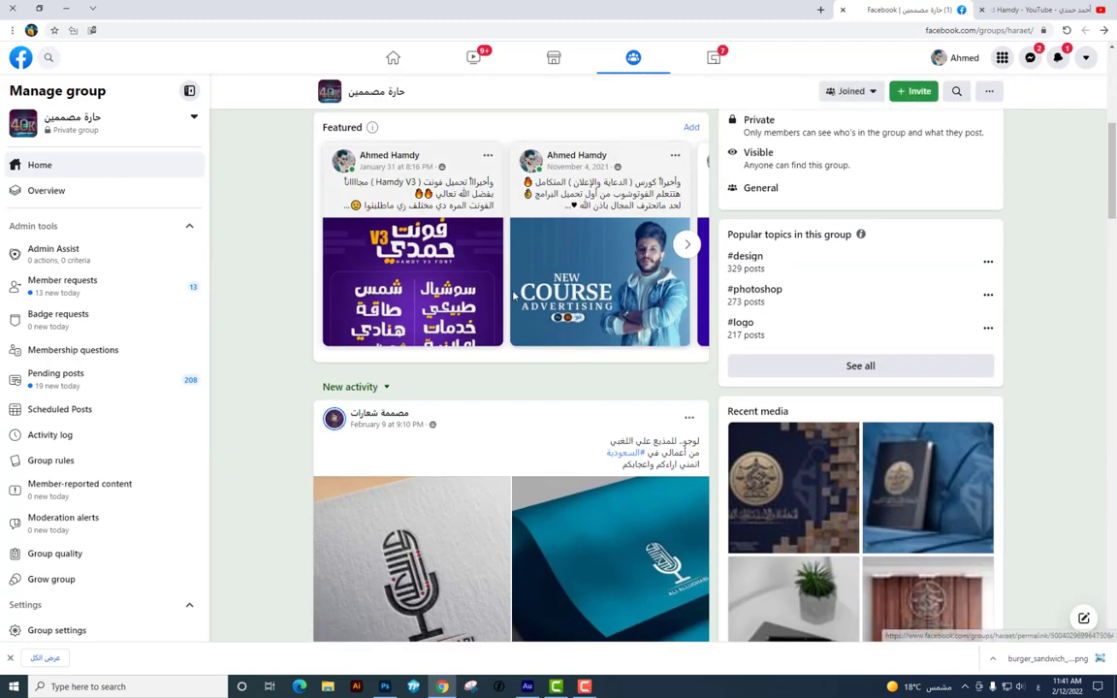
{"action": "scroll", "coordinate": [613, 288], "scroll_direction": "up", "scroll_amount": 3}
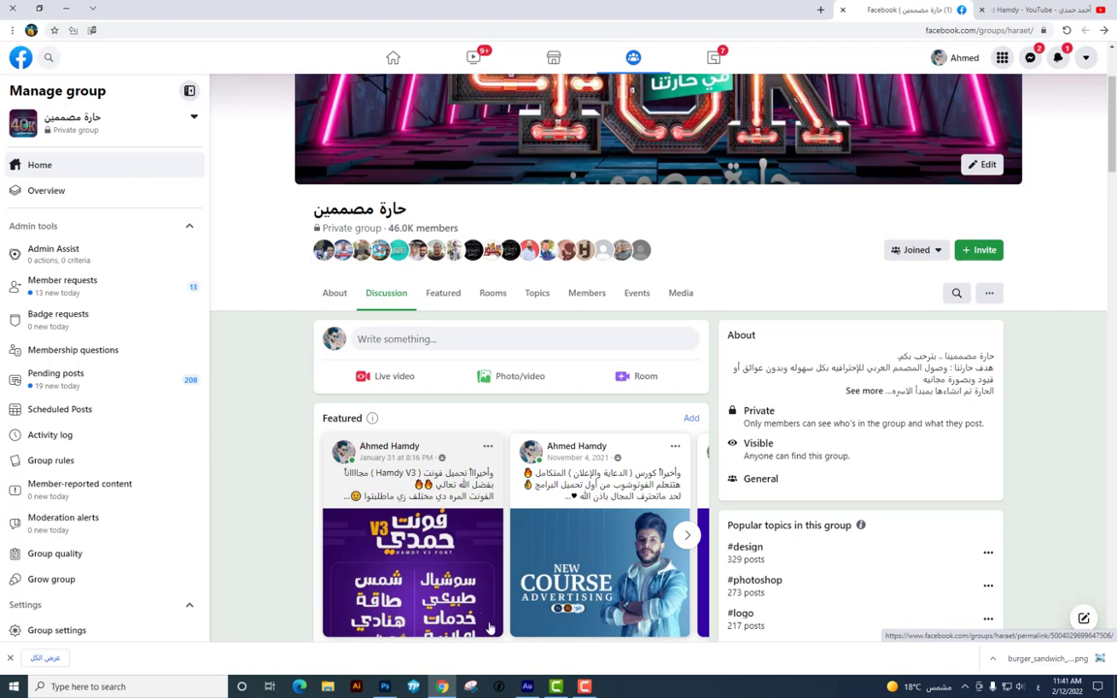
{"action": "mouse_move", "coordinate": [385, 686]}
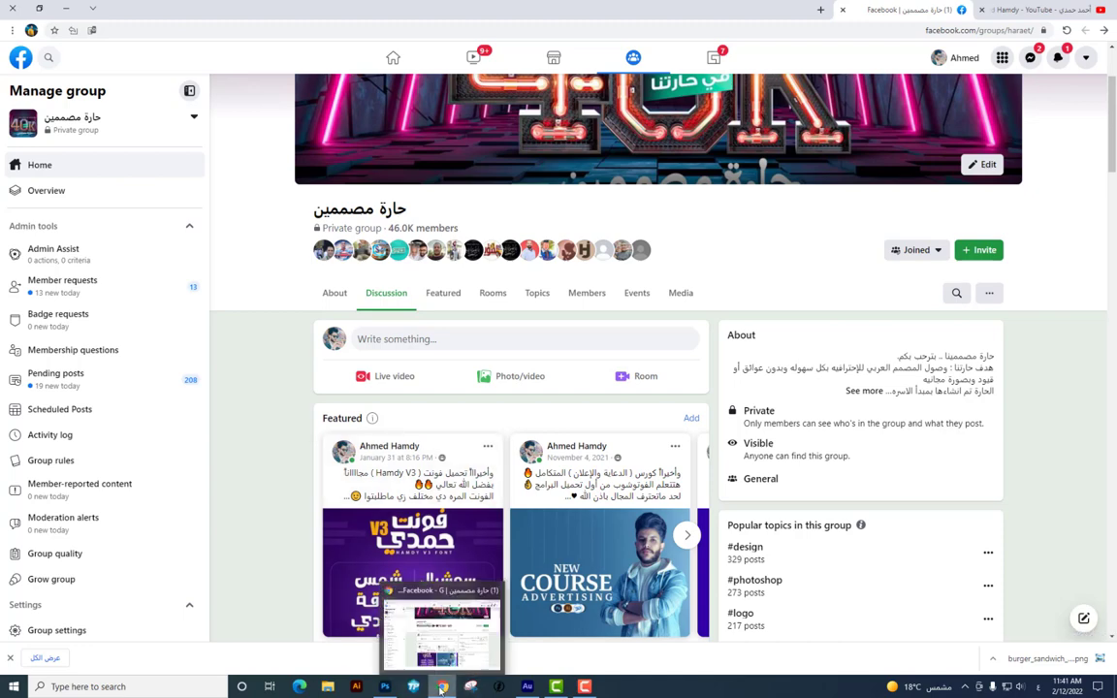
{"action": "left_click", "coordinate": [385, 687]}
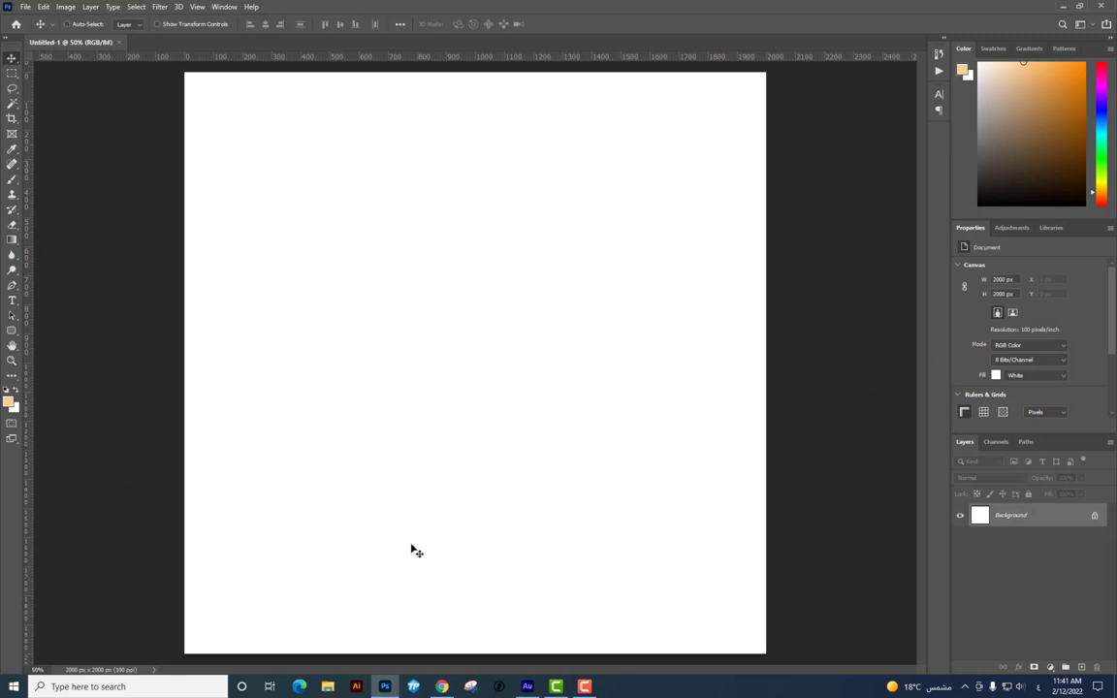
{"action": "left_click", "coordinate": [442, 686]}
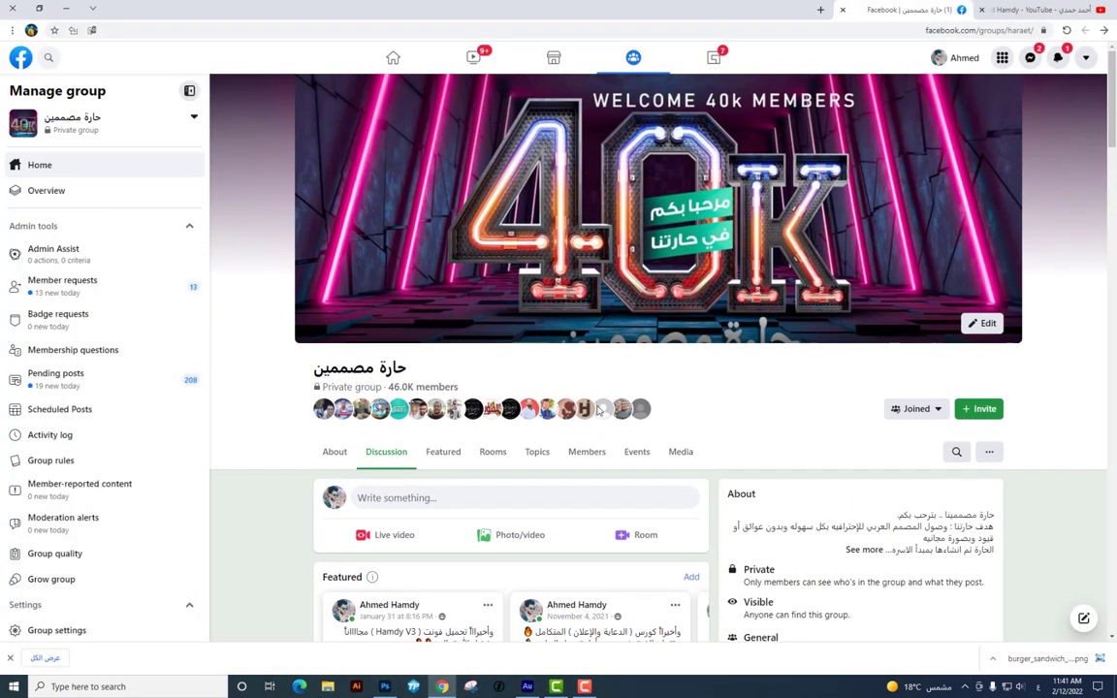
{"action": "key", "text": "ctrl+shift+Tab"}
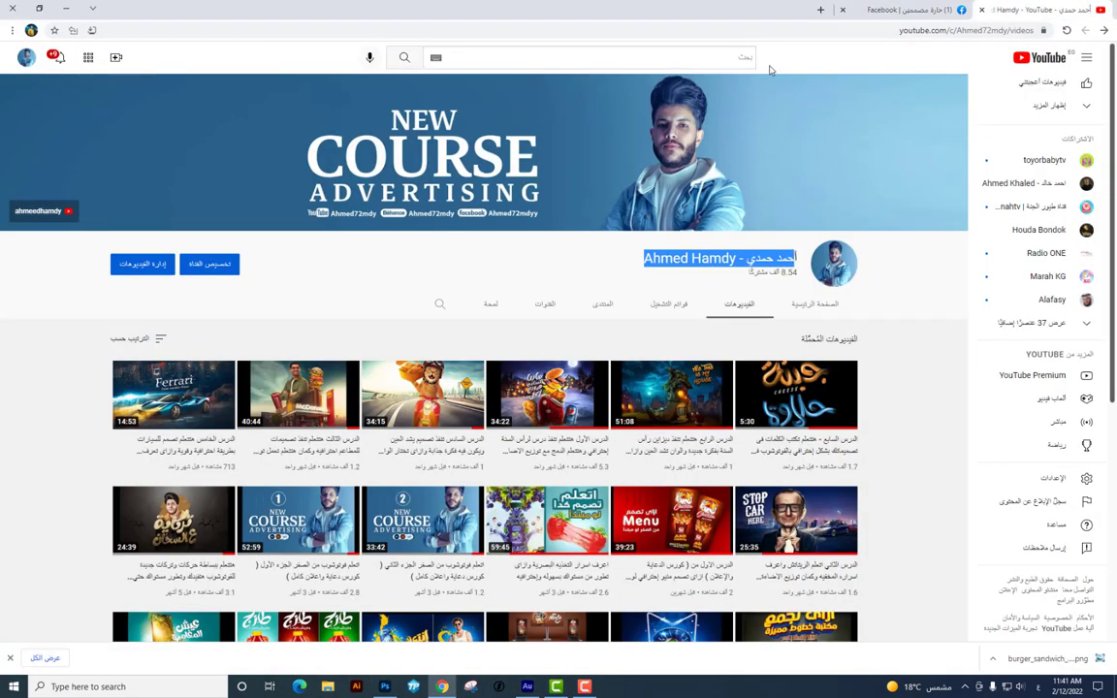
{"action": "left_click", "coordinate": [882, 278]}
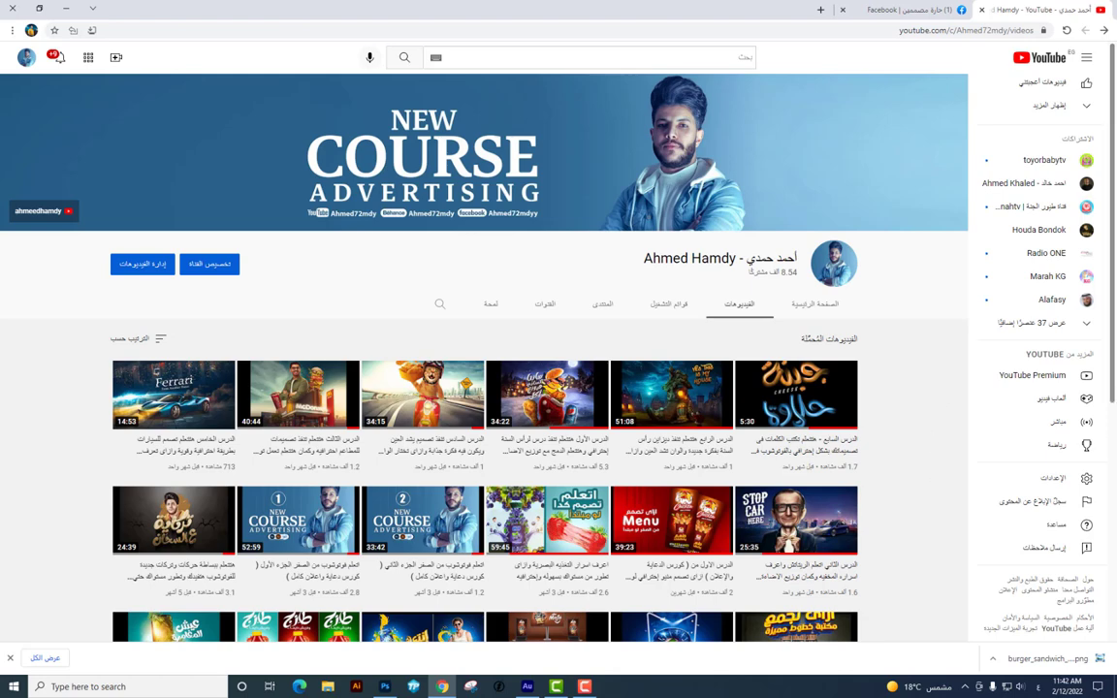
{"action": "scroll", "coordinate": [921, 340], "scroll_direction": "down", "scroll_amount": 1}
{"action": "scroll", "coordinate": [921, 337], "scroll_direction": "up", "scroll_amount": 1}
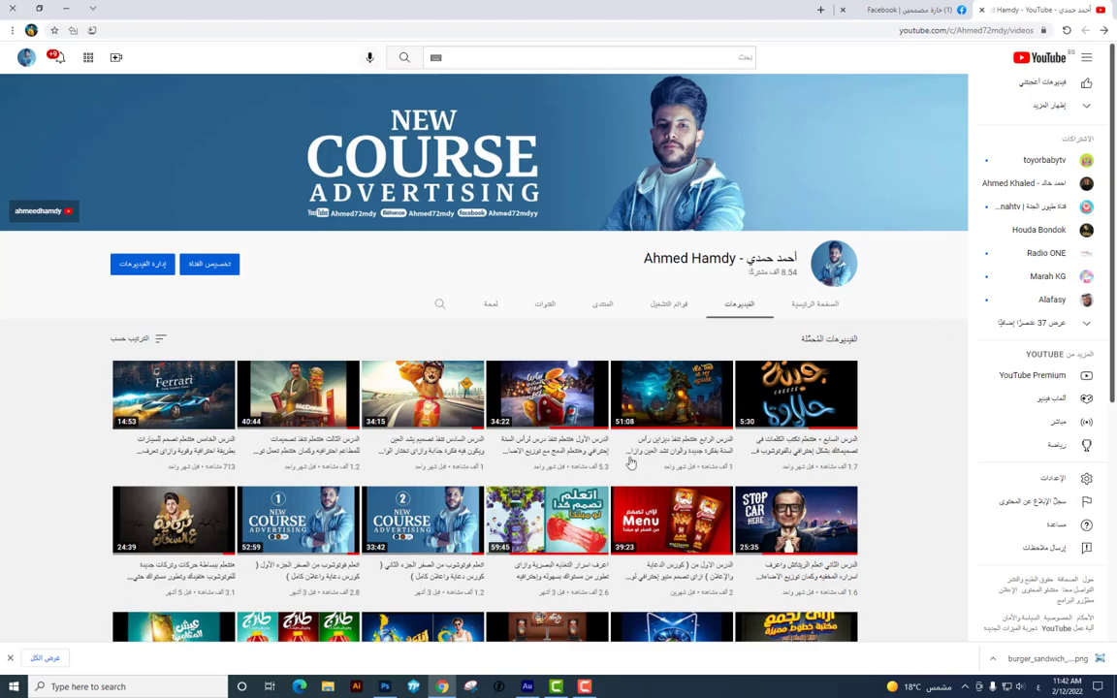
Bring Photoshop to the front and start a new document from the File menu
{"action": "left_click", "coordinate": [385, 687]}
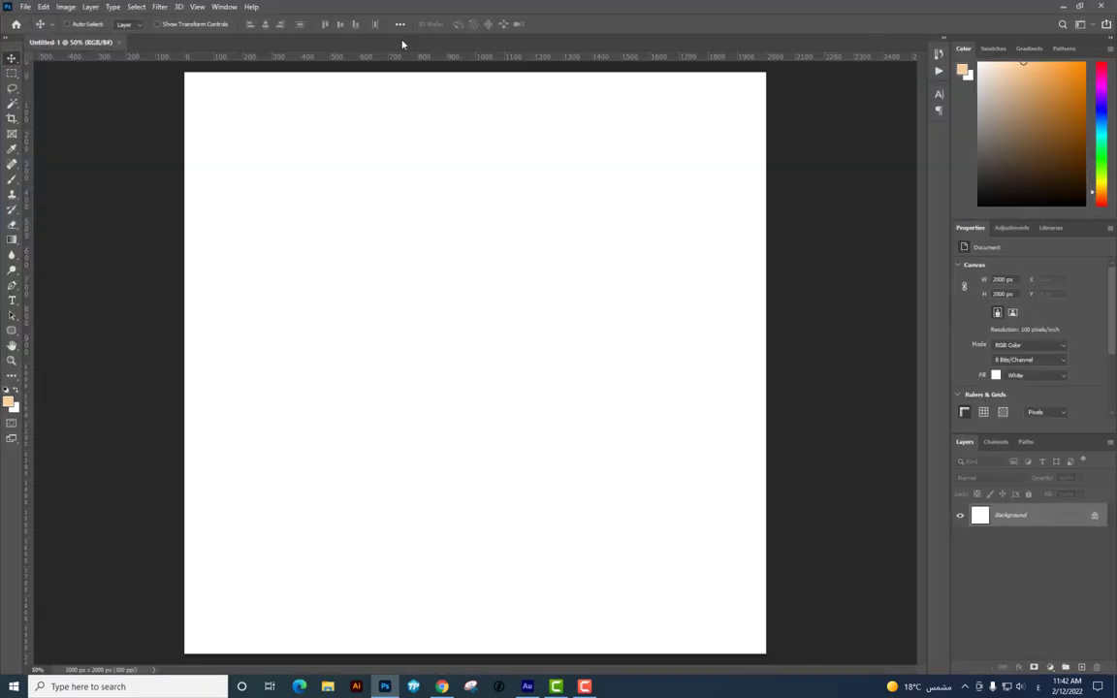
{"action": "left_click", "coordinate": [25, 7]}
{"action": "left_click", "coordinate": [27, 18]}
{"action": "left_click", "coordinate": [25, 7]}
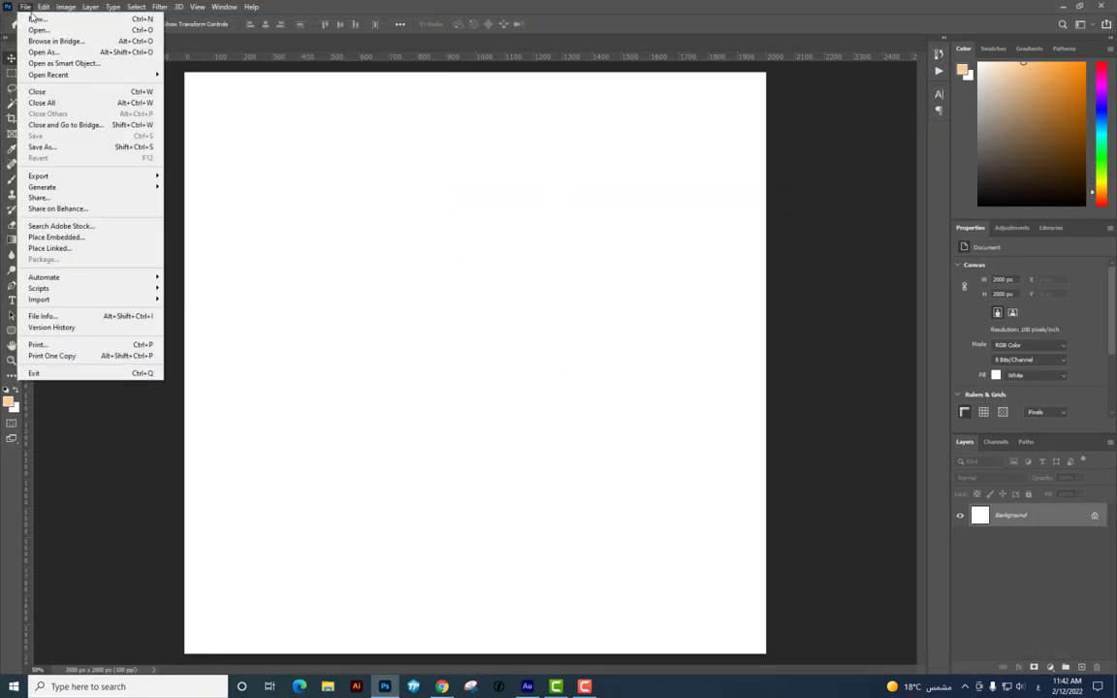
{"action": "left_click", "coordinate": [31, 17]}
Set the new document to centimetres, 100 cm wide by 150 cm high, and create it
{"action": "left_click", "coordinate": [805, 235]}
{"action": "left_click", "coordinate": [779, 293]}
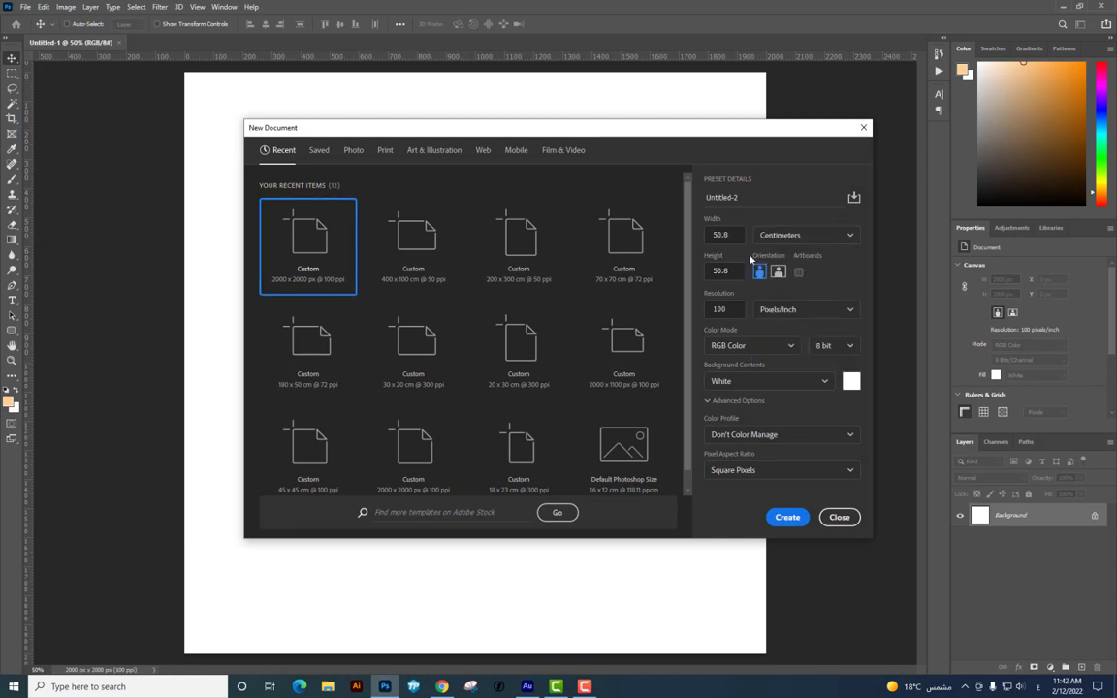
{"action": "left_click", "coordinate": [805, 235]}
{"action": "left_click", "coordinate": [769, 256]}
{"action": "left_click", "coordinate": [805, 235]}
{"action": "left_click", "coordinate": [773, 293]}
{"action": "key", "text": "Tab"}
{"action": "key", "text": "shift+Tab"}
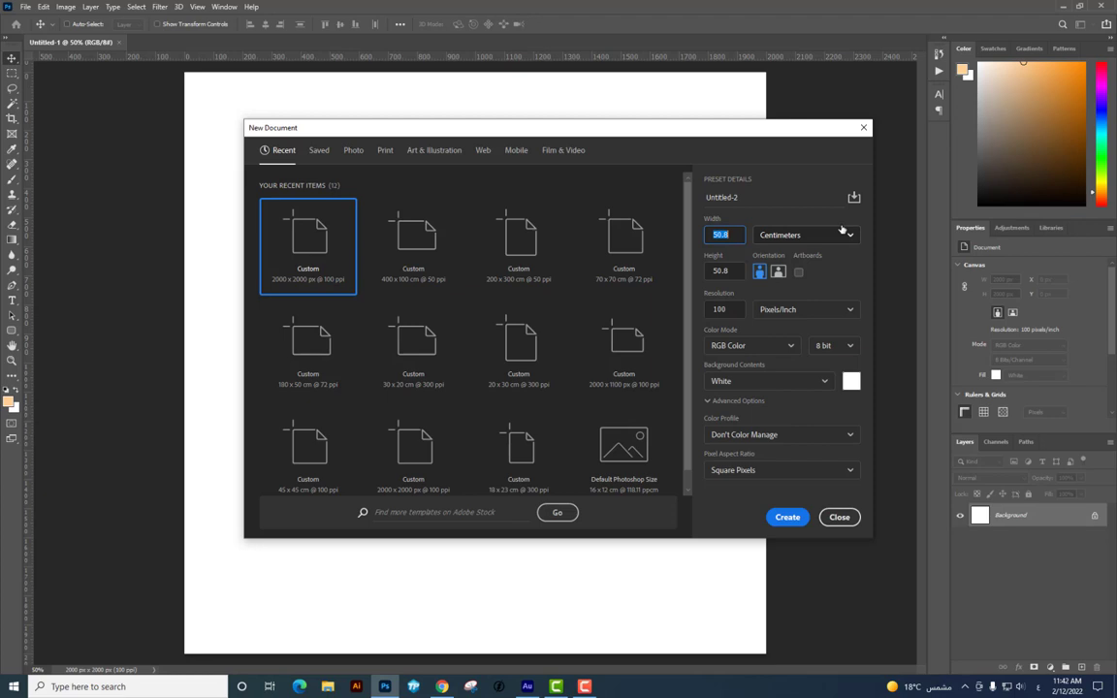
{"action": "type", "text": "1"}
{"action": "type", "text": "50"}
{"action": "key", "text": "Tab"}
{"action": "type", "text": "150"}
{"action": "key", "text": "Tab"}
{"action": "type", "text": "1"}
{"action": "type", "text": "50"}
{"action": "key", "text": "Return"}
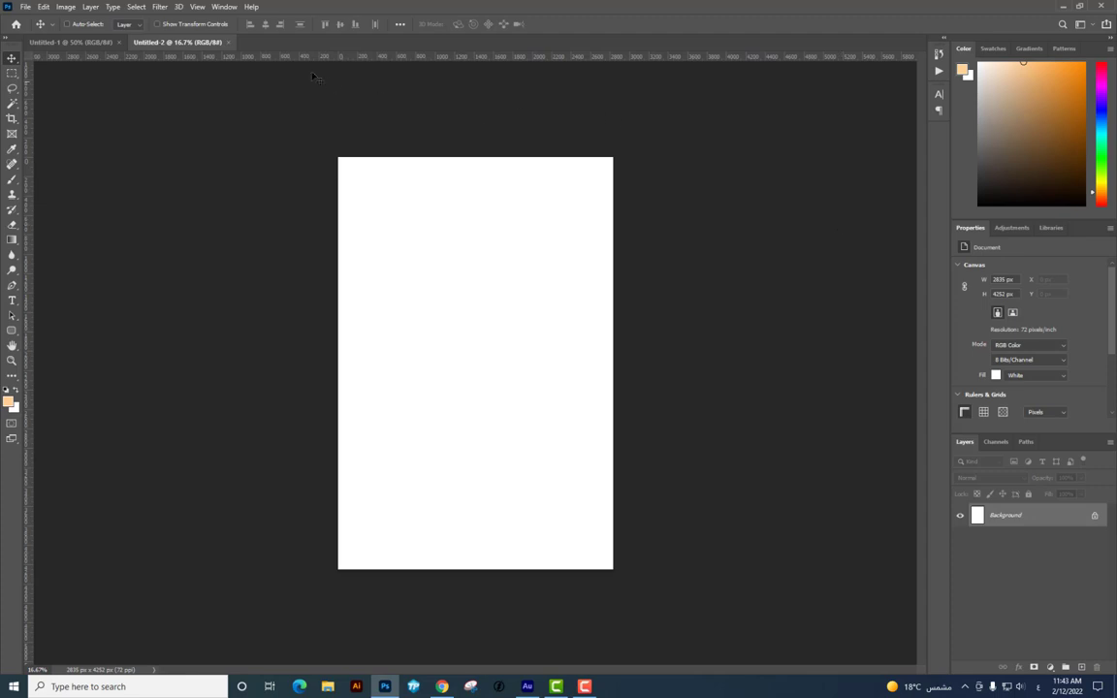
Close Untitled-1 and cover Untitled-2 with a dark orange ba6800 Solid Color fill layer
{"action": "left_click", "coordinate": [119, 42]}
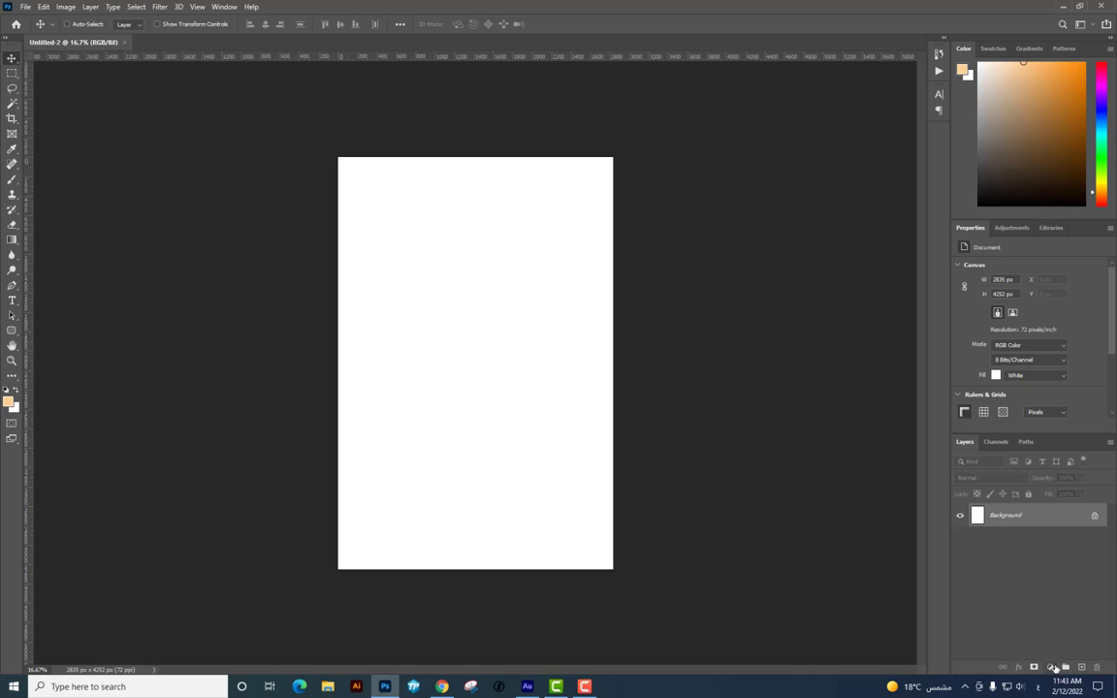
{"action": "left_click", "coordinate": [1053, 667]}
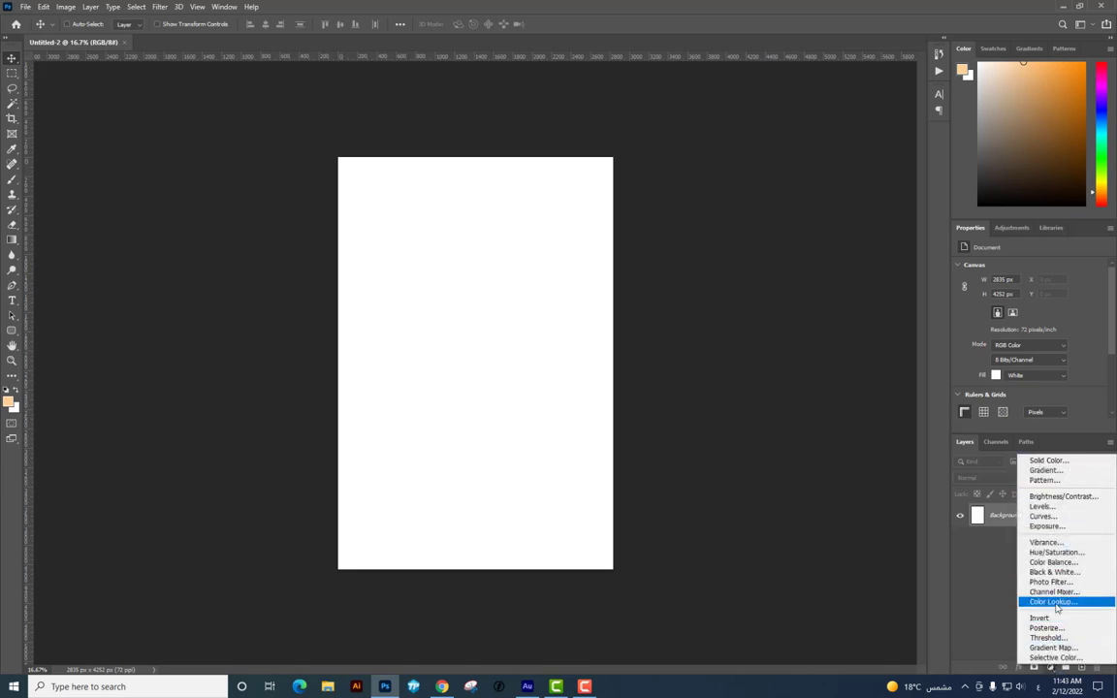
{"action": "left_click", "coordinate": [1047, 463]}
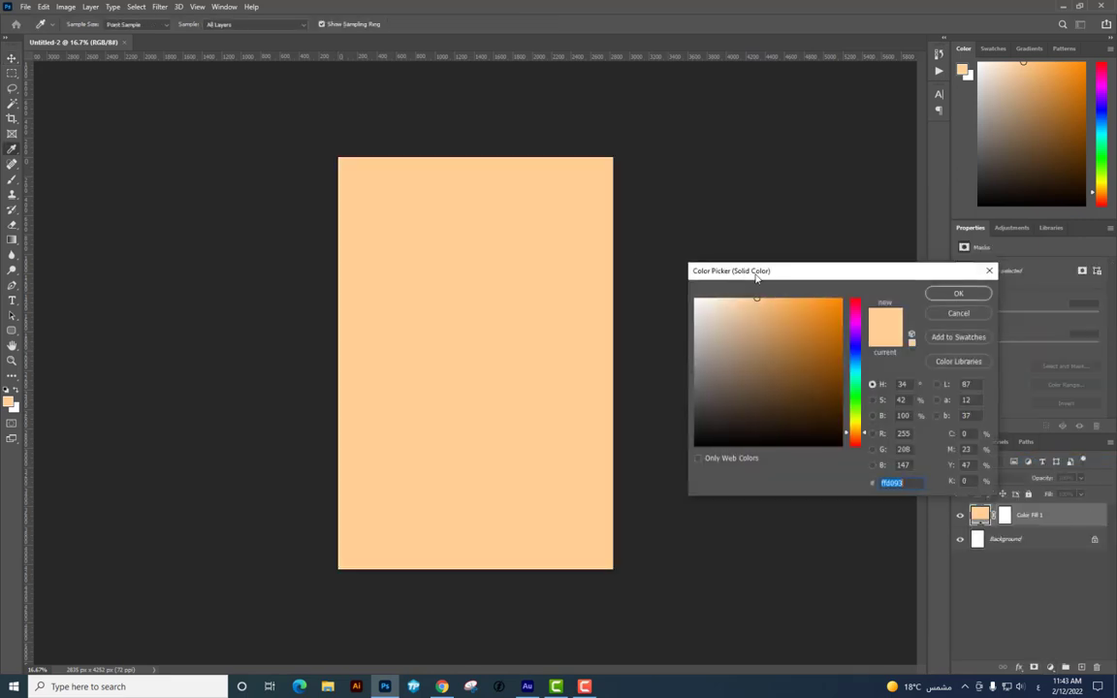
{"action": "mouse_move", "coordinate": [767, 273]}
{"action": "left_mouse_down"}
{"action": "mouse_move", "coordinate": [814, 204]}
{"action": "mouse_move", "coordinate": [797, 184]}
{"action": "left_mouse_up"}
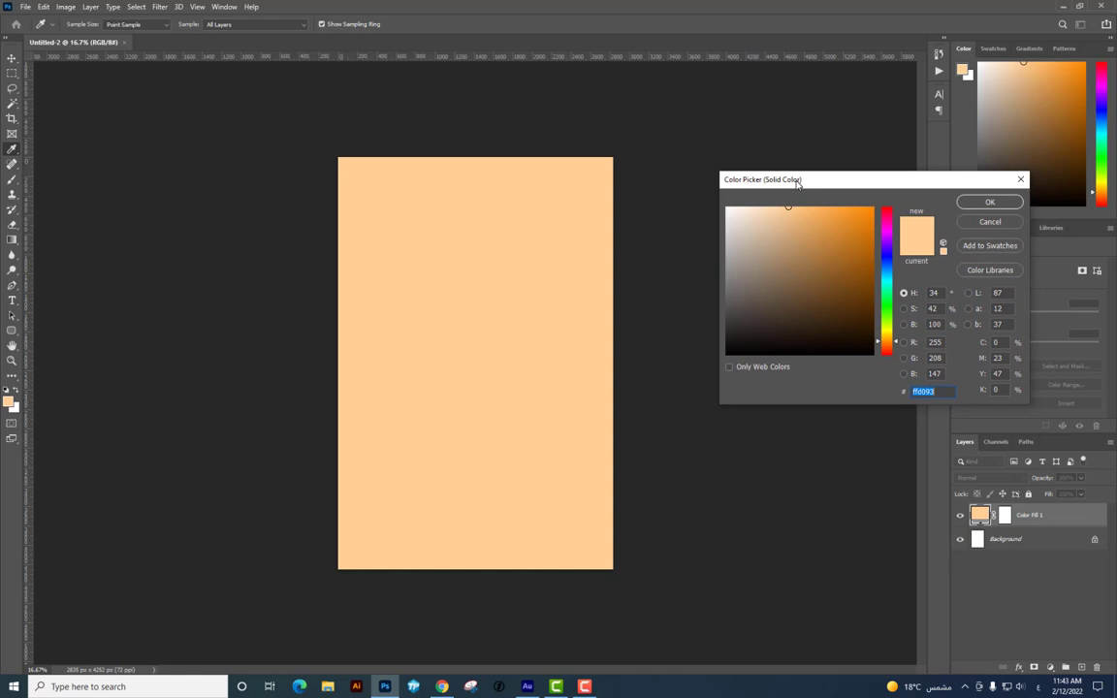
{"action": "left_click", "coordinate": [813, 222]}
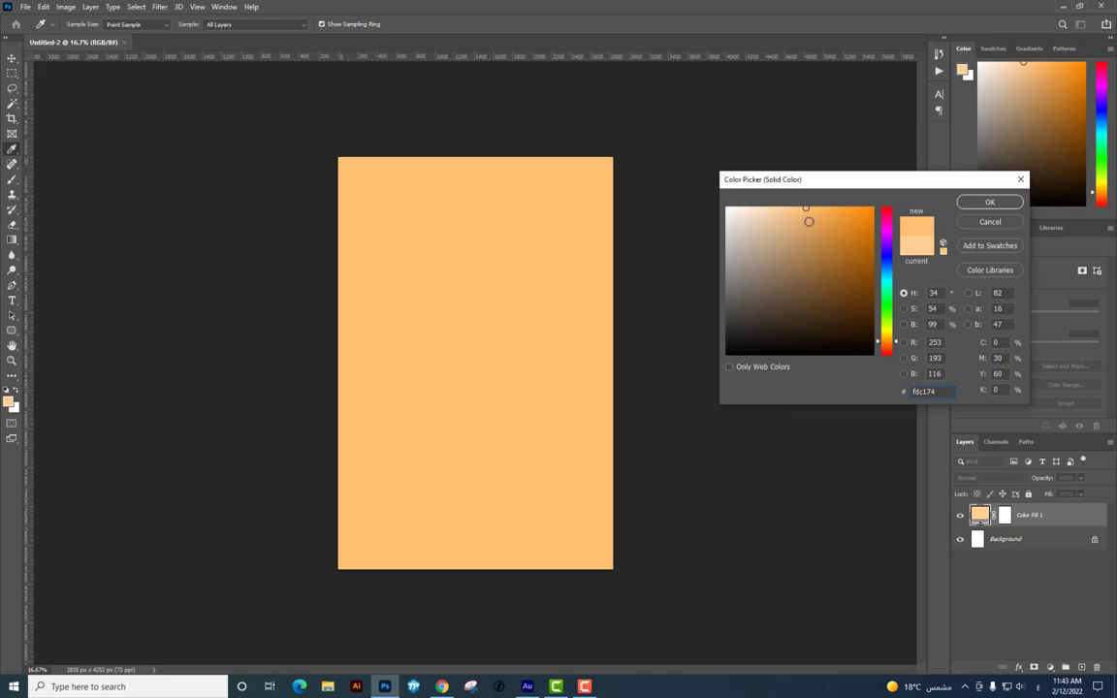
{"action": "left_click", "coordinate": [820, 207]}
{"action": "mouse_move", "coordinate": [820, 207]}
{"action": "left_mouse_down"}
{"action": "mouse_move", "coordinate": [806, 215]}
{"action": "mouse_move", "coordinate": [822, 245]}
{"action": "mouse_move", "coordinate": [860, 234]}
{"action": "mouse_move", "coordinate": [873, 246]}
{"action": "left_mouse_up"}
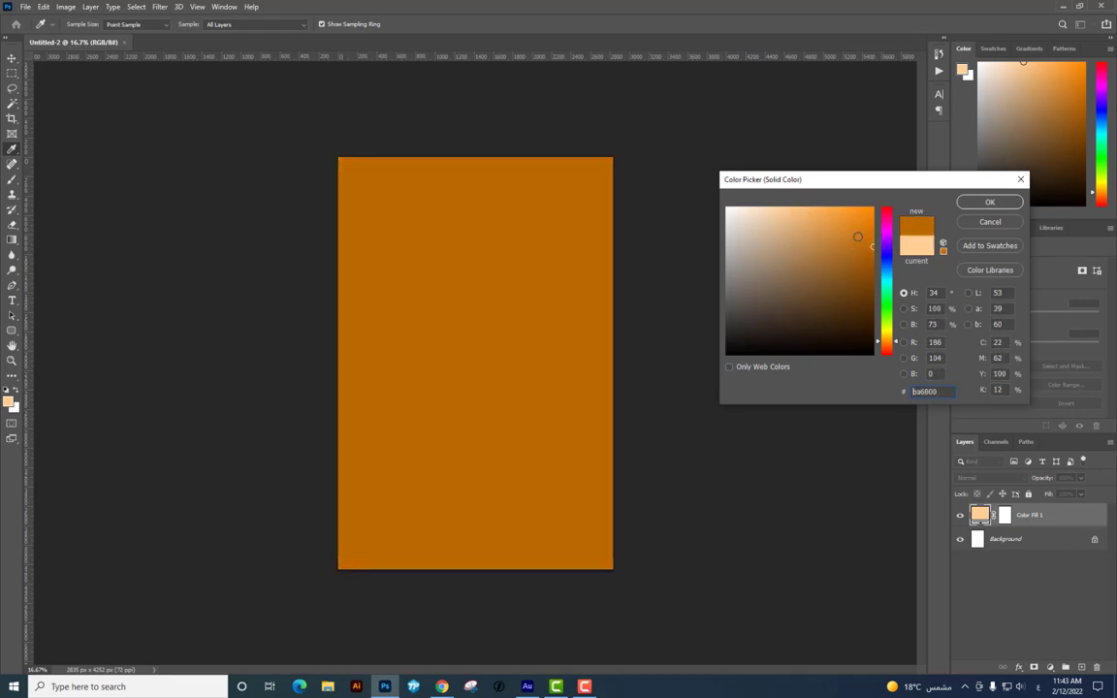
{"action": "left_click", "coordinate": [1003, 203]}
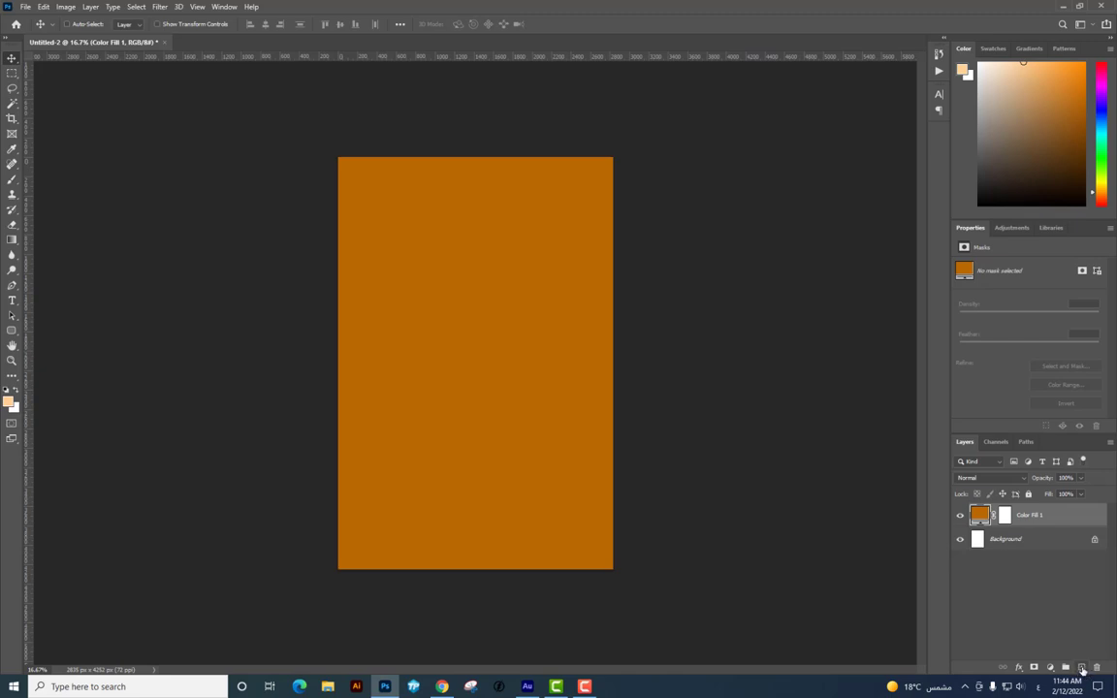
Add an empty Layer 1 above the fill and choose the Soft Round brush
{"action": "left_click", "coordinate": [1082, 668]}
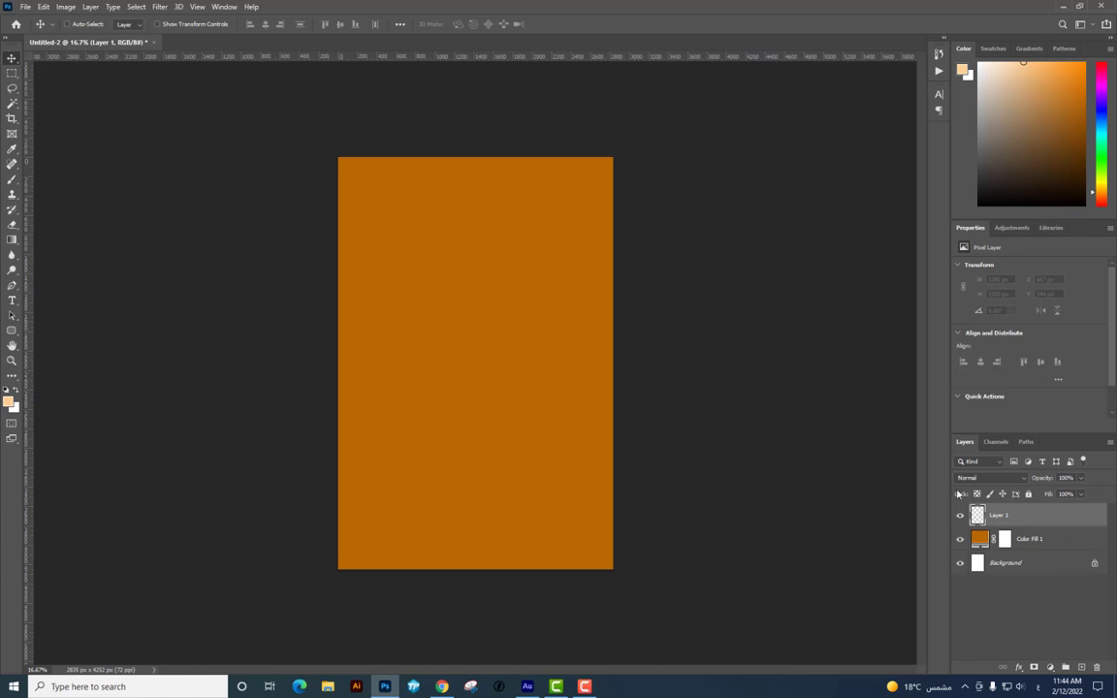
{"action": "left_click", "coordinate": [11, 179]}
{"action": "right_click", "coordinate": [491, 303]}
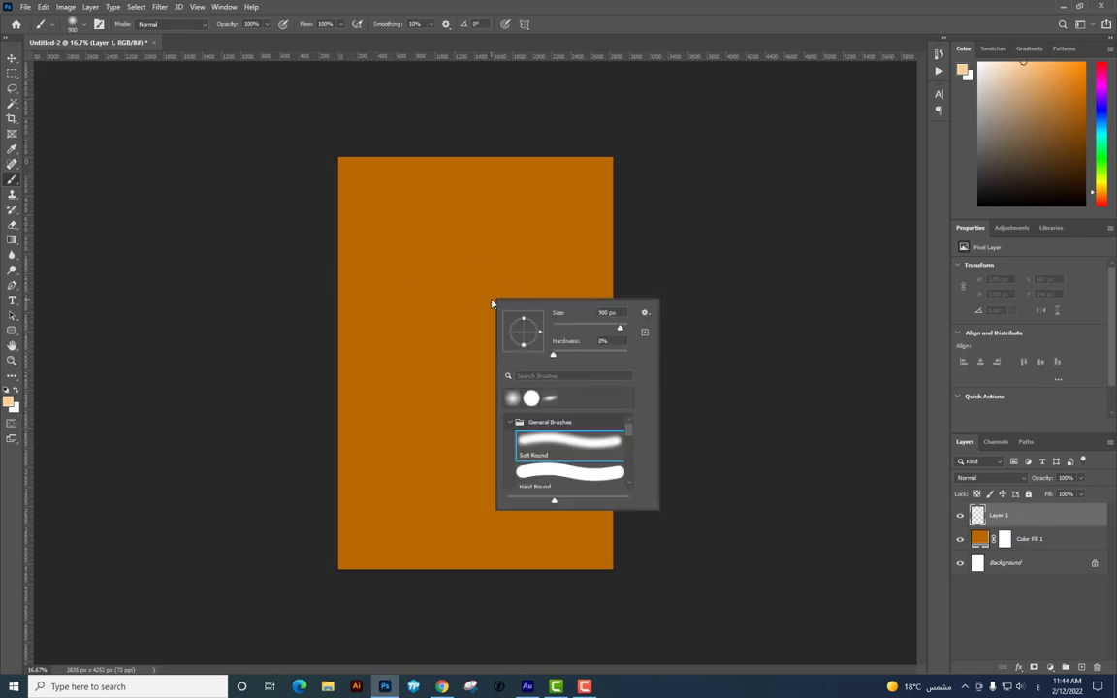
{"action": "right_click", "coordinate": [487, 266]}
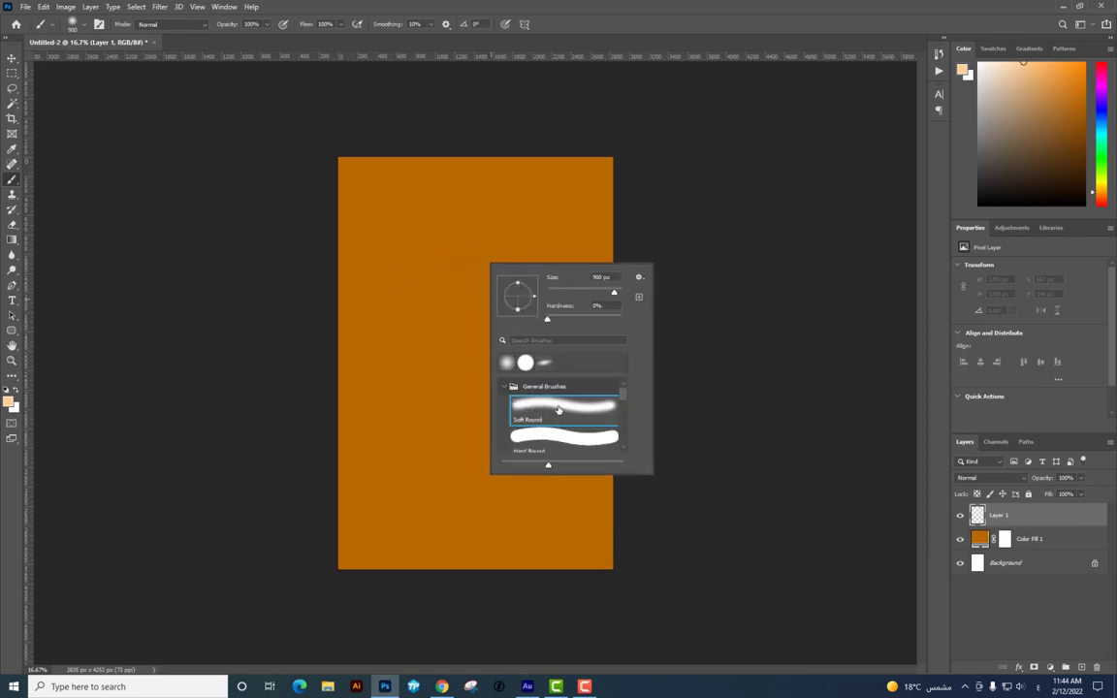
{"action": "left_click", "coordinate": [563, 407]}
Set the foreground colour to light orange ffc67d for painting with the brush
{"action": "left_click", "coordinate": [433, 298], "text": "alt"}
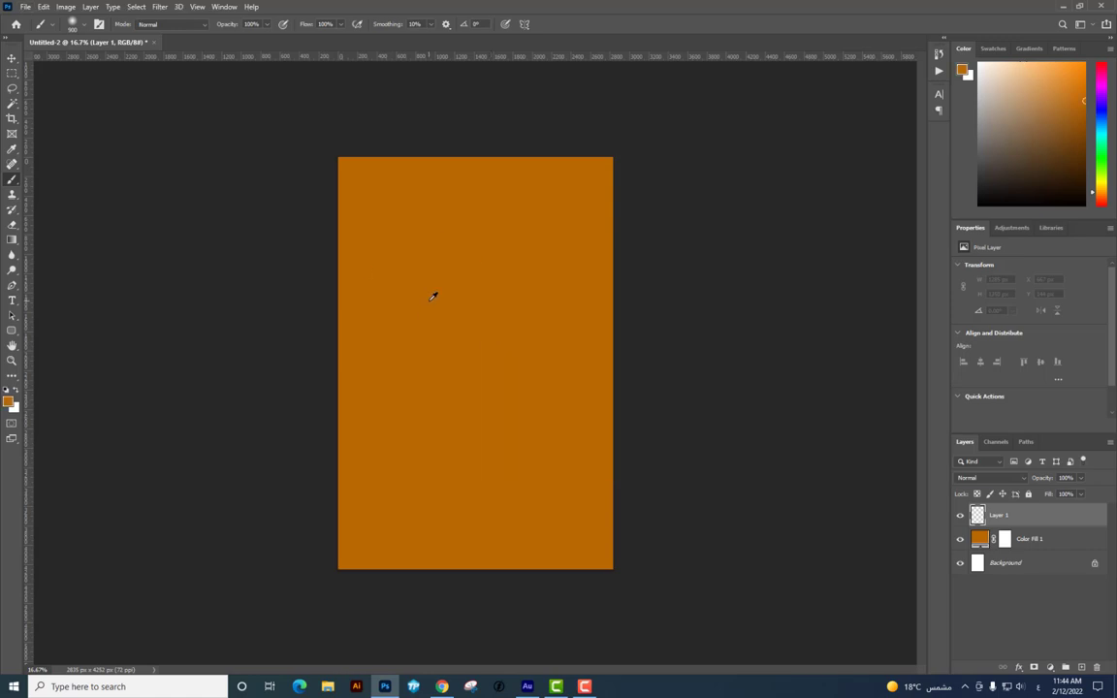
{"action": "left_click", "coordinate": [433, 296], "text": "alt"}
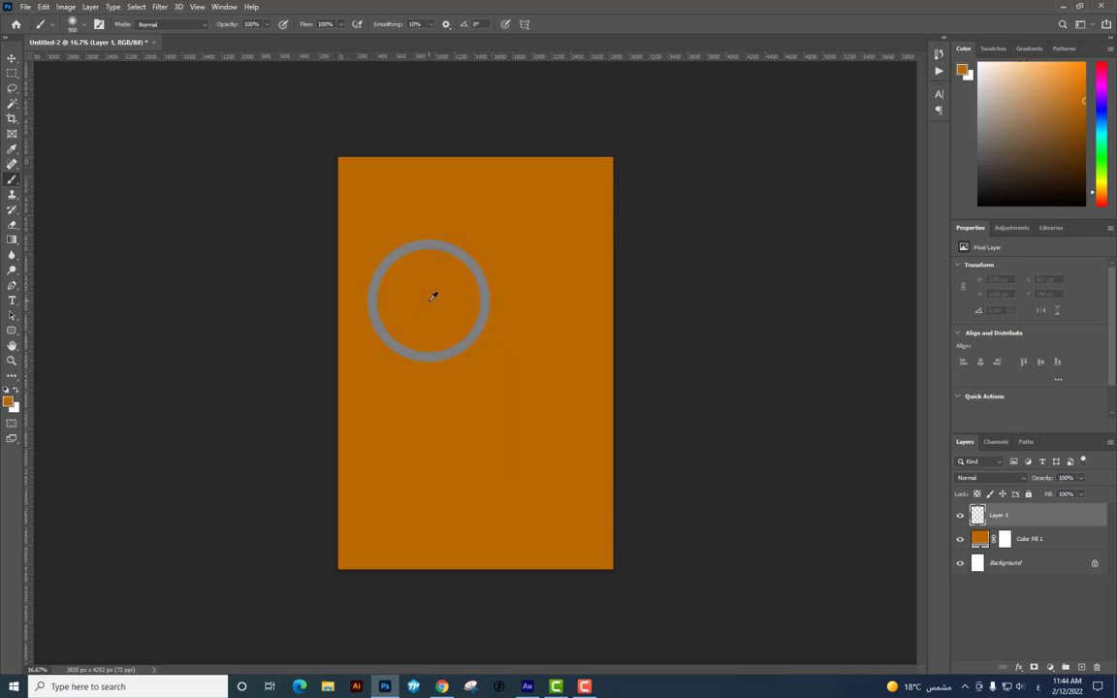
{"action": "left_click", "coordinate": [432, 293], "text": "alt"}
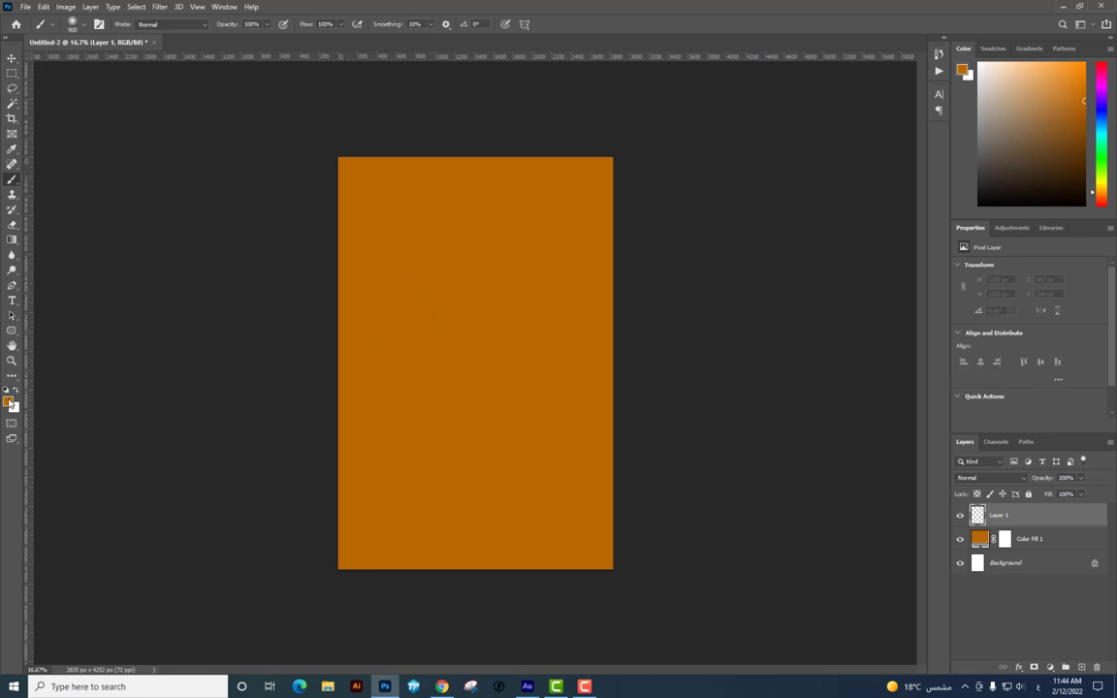
{"action": "left_click", "coordinate": [11, 401]}
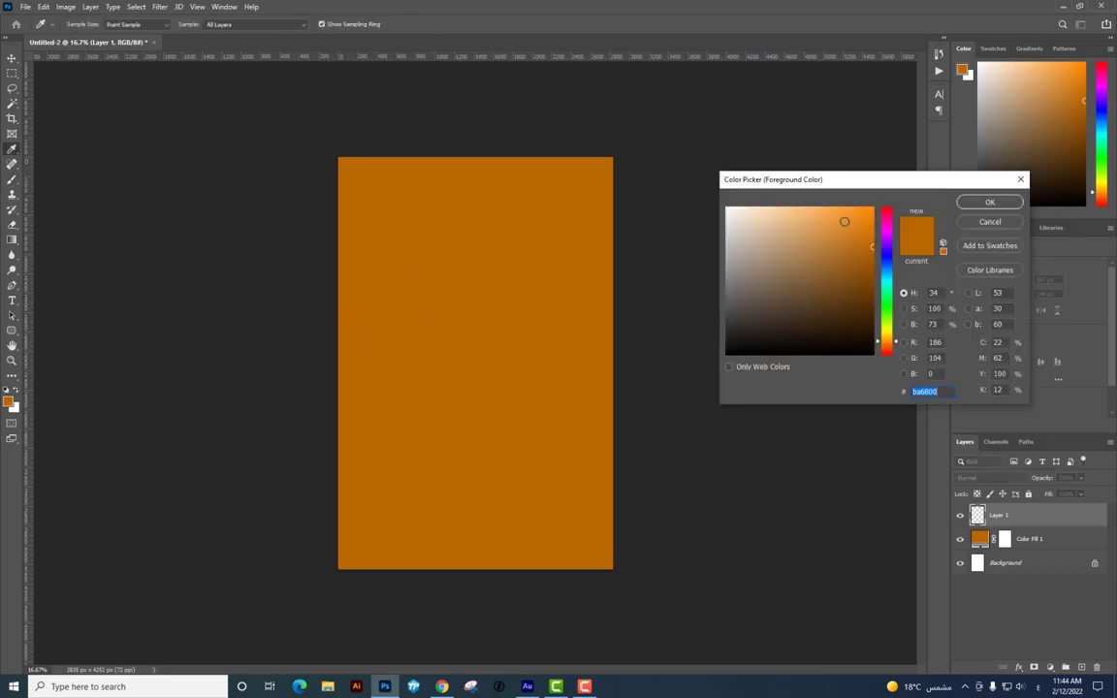
{"action": "left_click", "coordinate": [801, 205]}
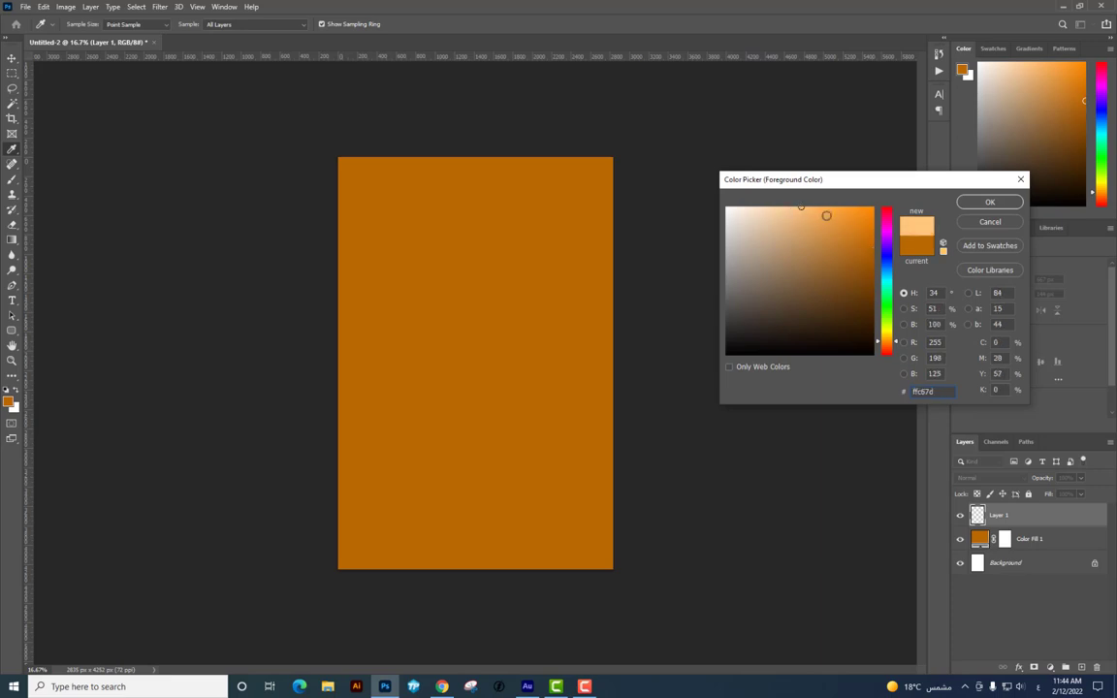
{"action": "left_click", "coordinate": [993, 204]}
{"action": "key", "text": "b"}
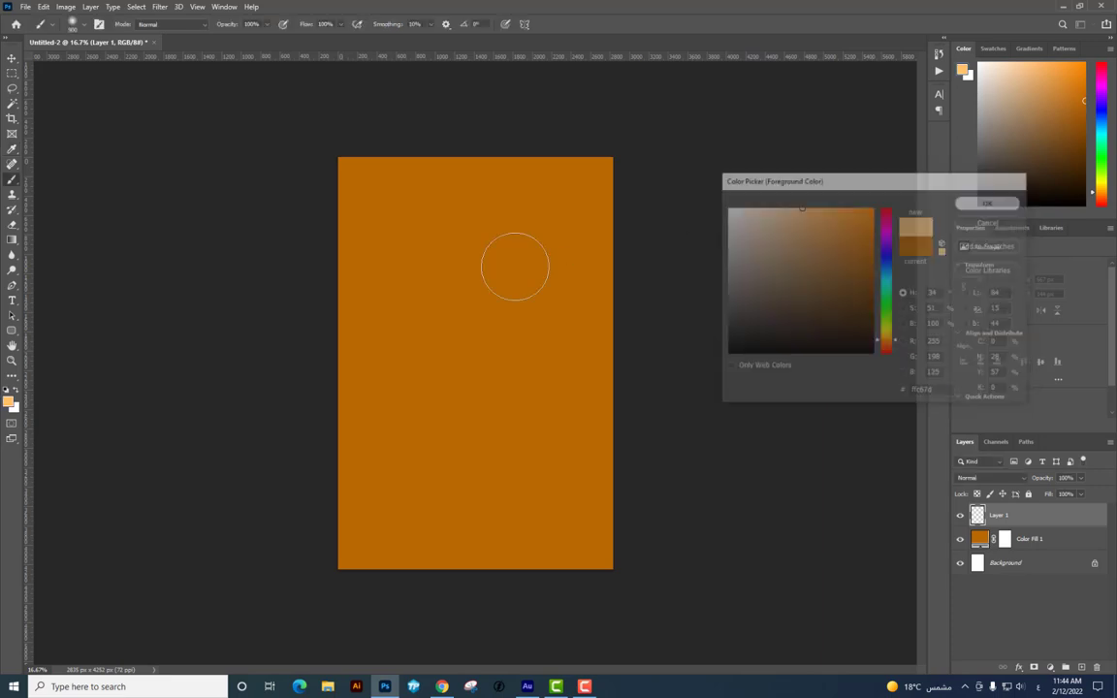
{"action": "right_click", "coordinate": [509, 282]}
Paint one soft light-orange dab near the canvas centre with an 1811 px brush
{"action": "left_click_drag", "start_coordinate": [628, 308], "coordinate": [630, 309]}
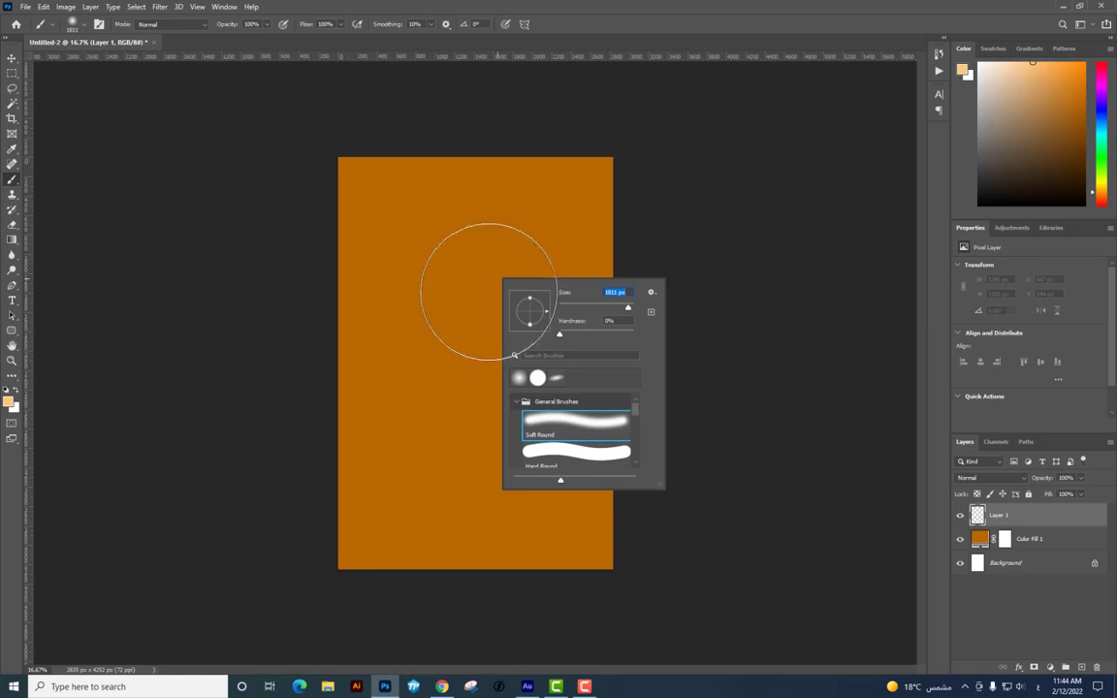
{"action": "left_click", "coordinate": [468, 338]}
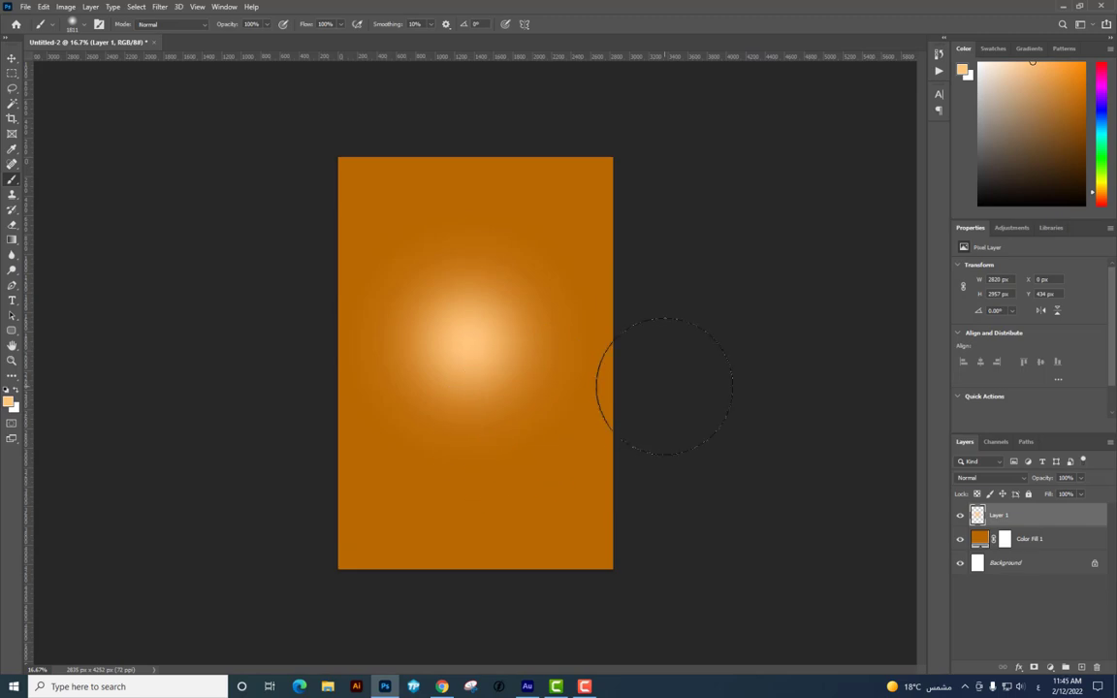
{"action": "key", "text": "ctrl+t"}
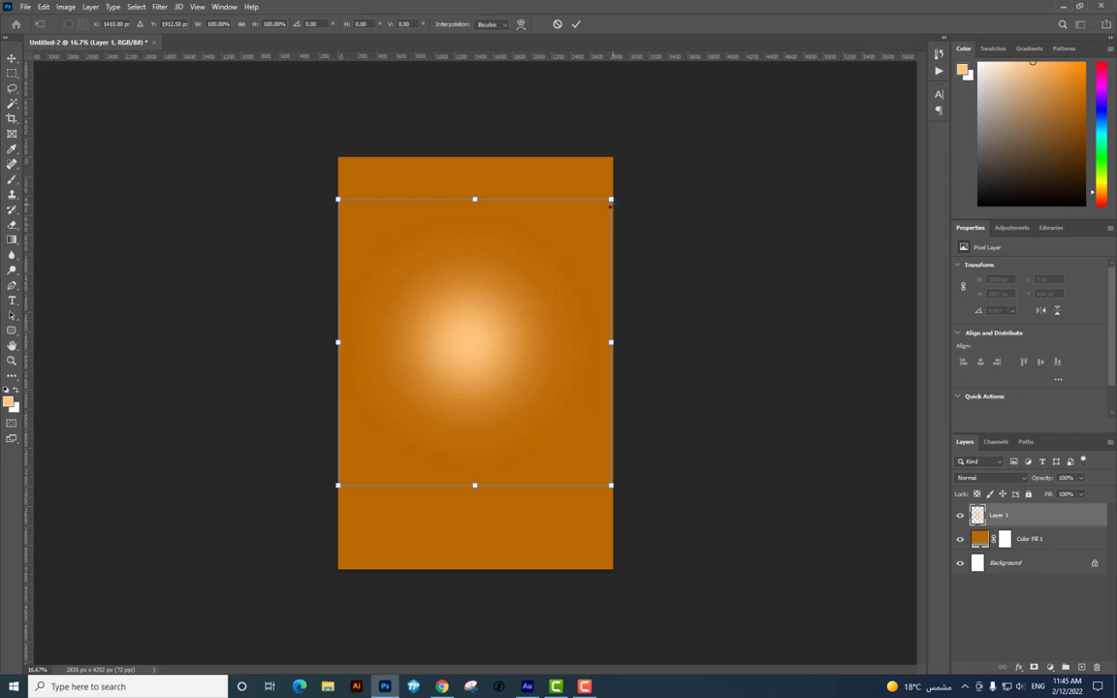
{"action": "mouse_move", "coordinate": [611, 201]}
{"action": "left_mouse_down"}
{"action": "mouse_move", "coordinate": [1061, 252]}
{"action": "mouse_move", "coordinate": [600, 273]}
{"action": "left_mouse_up"}
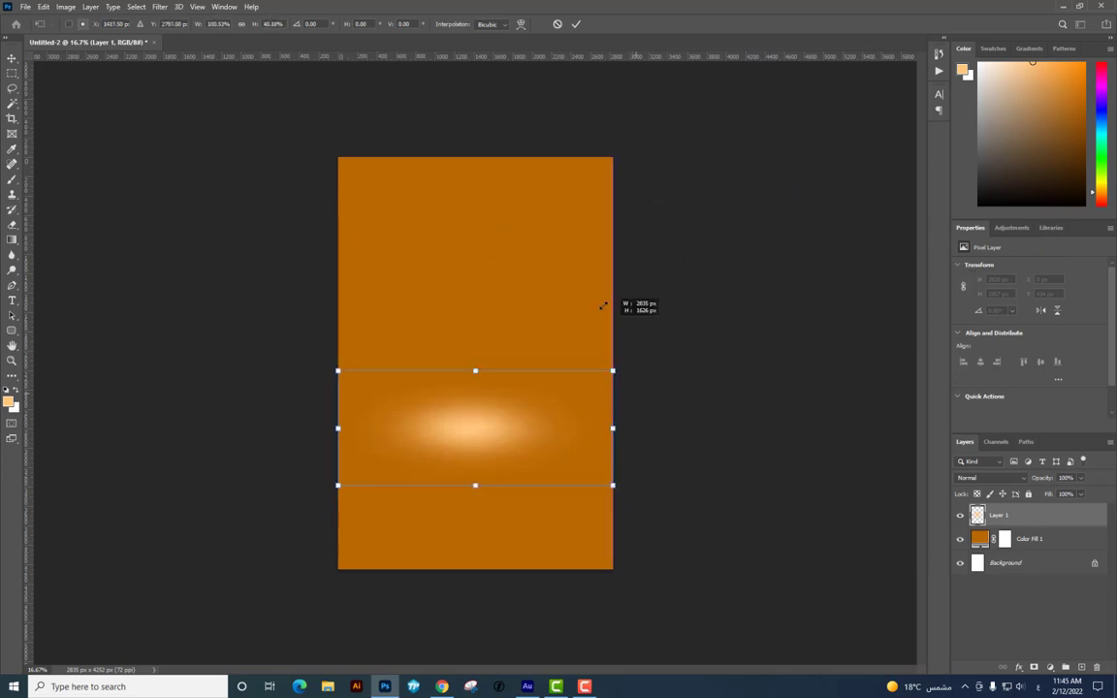
{"action": "key", "text": "Return"}
{"action": "key", "text": "b"}
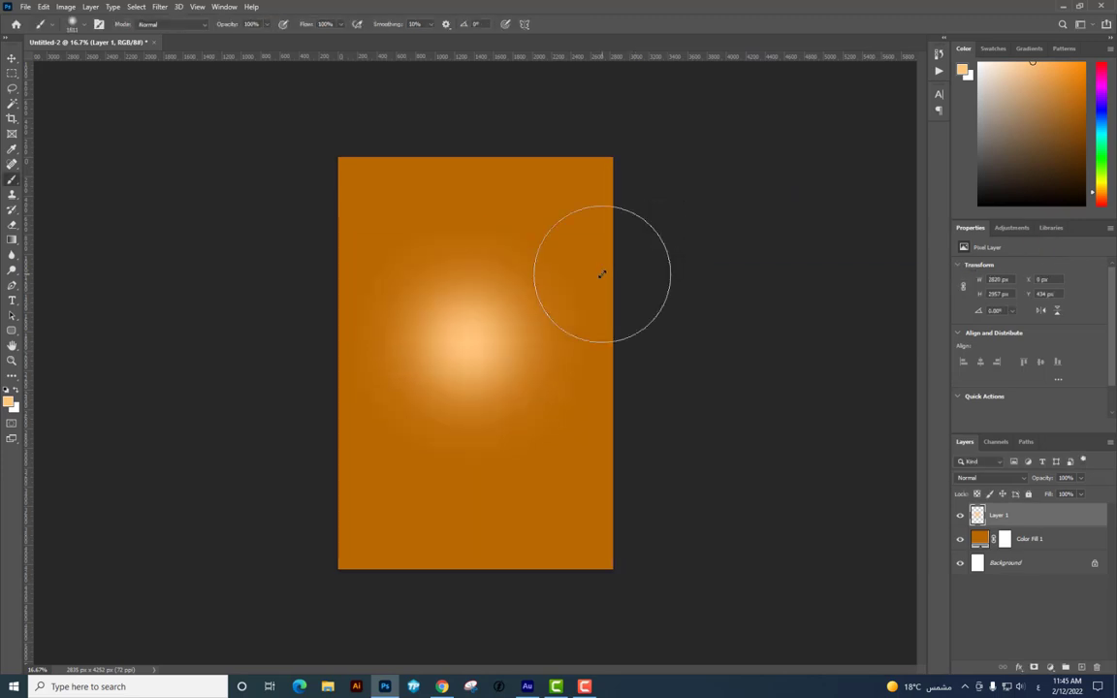
{"action": "key", "text": "ctrl+t"}
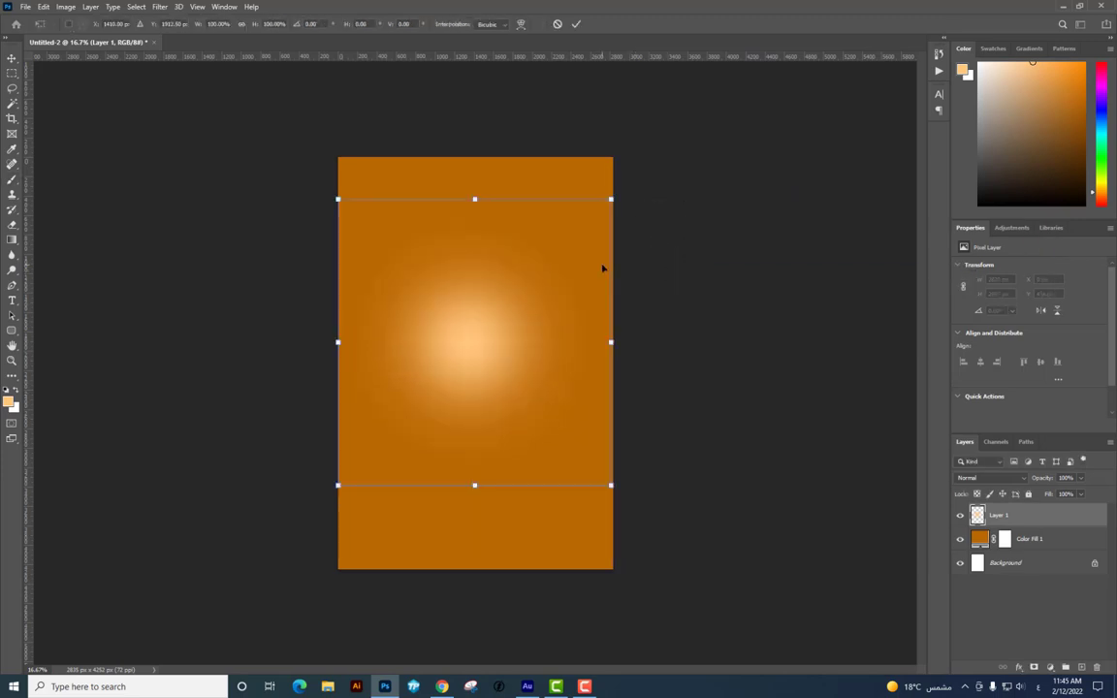
{"action": "key", "text": "Return"}
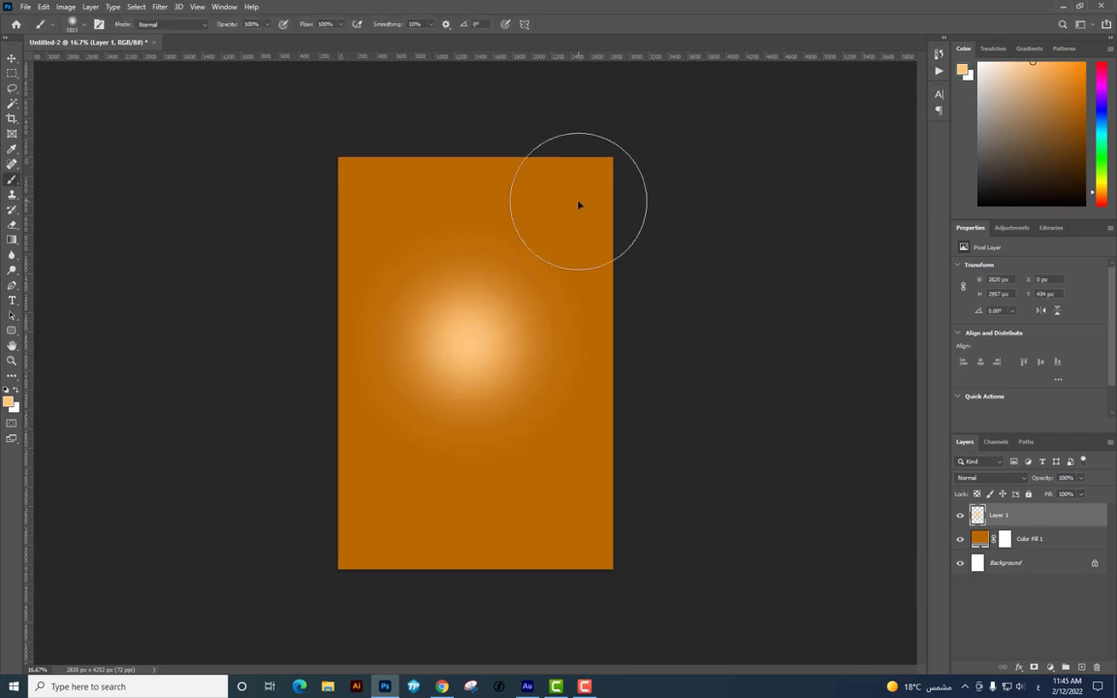
{"action": "key", "text": "ctrl+t"}
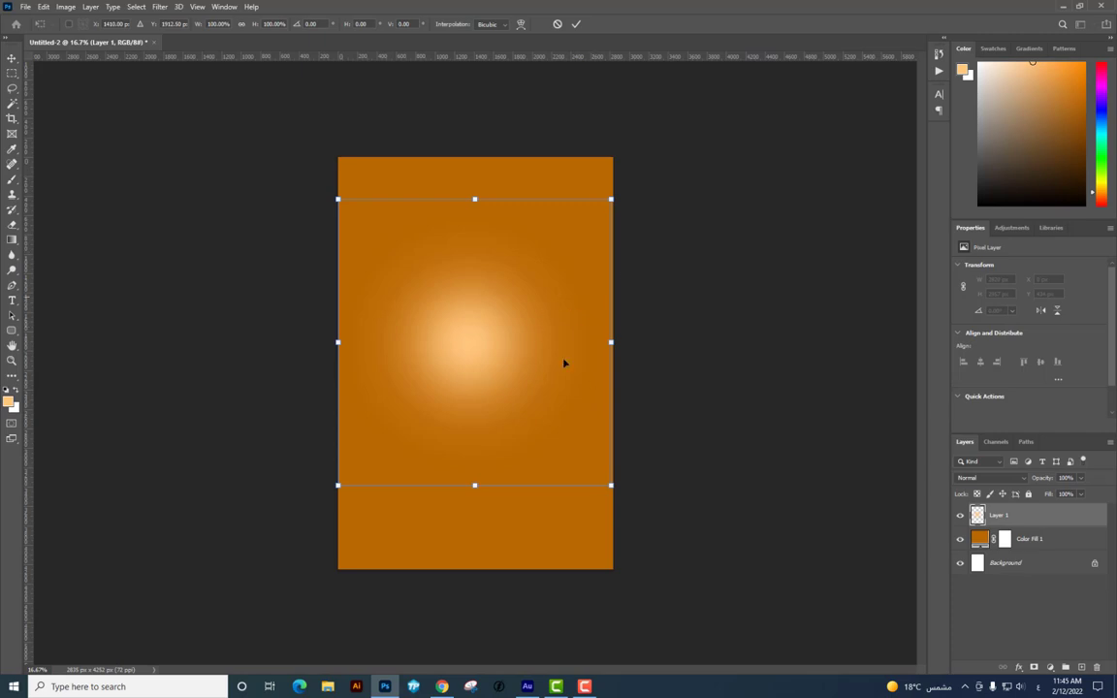
{"action": "key", "text": "Return"}
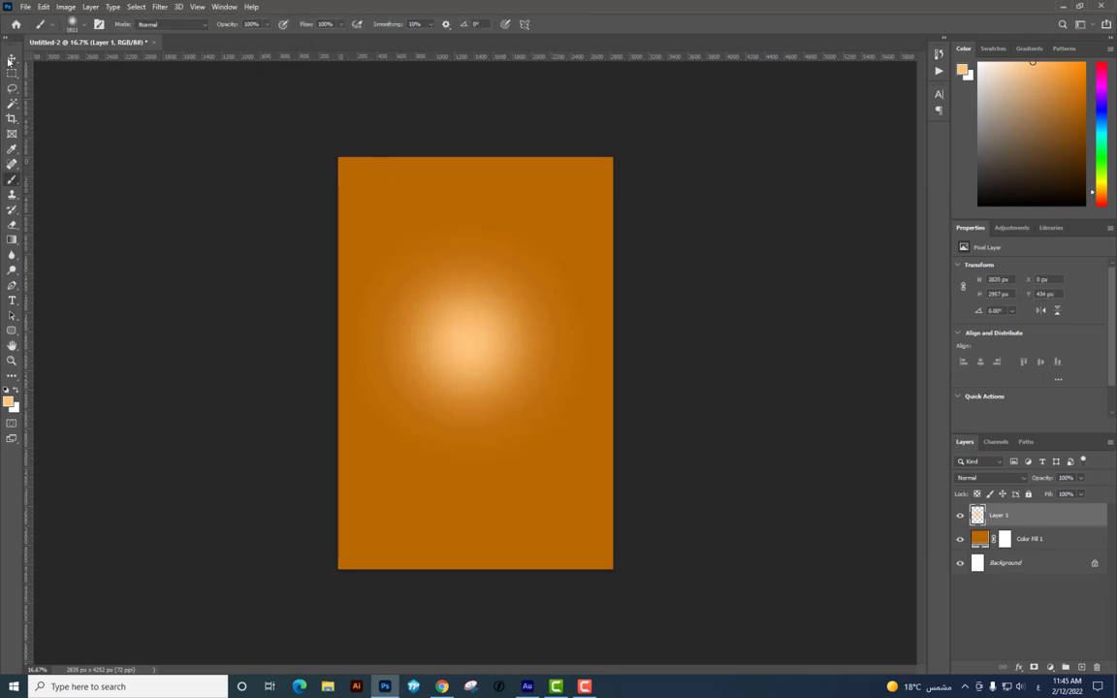
{"action": "left_click", "coordinate": [10, 59]}
{"action": "left_click", "coordinate": [157, 24]}
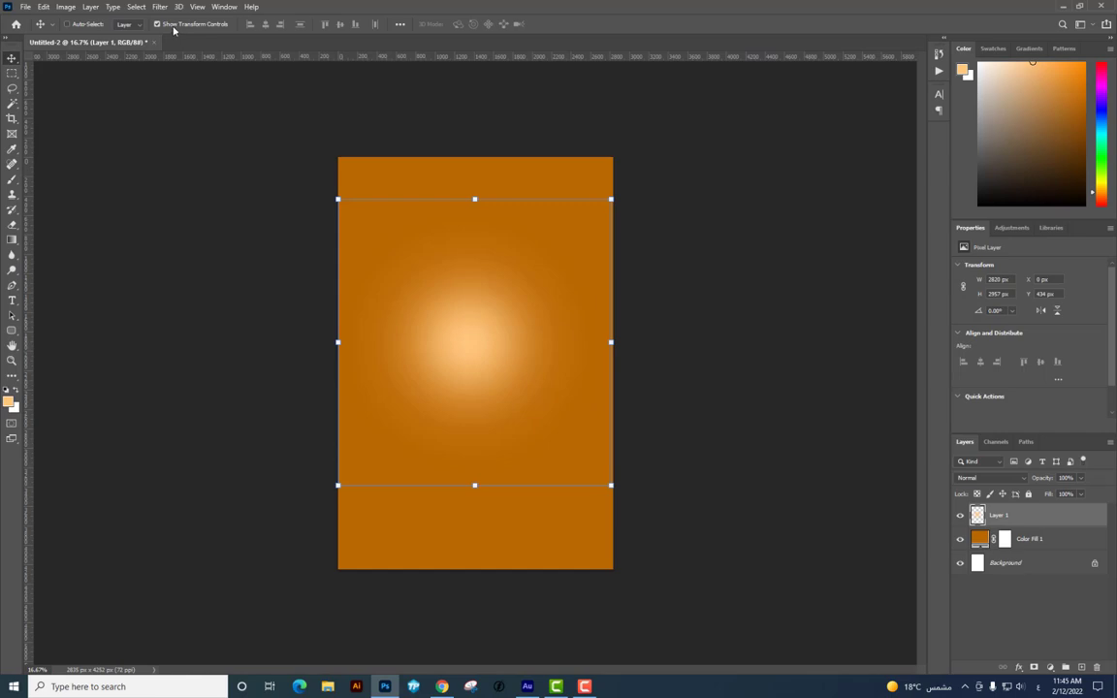
{"action": "left_click", "coordinate": [174, 26]}
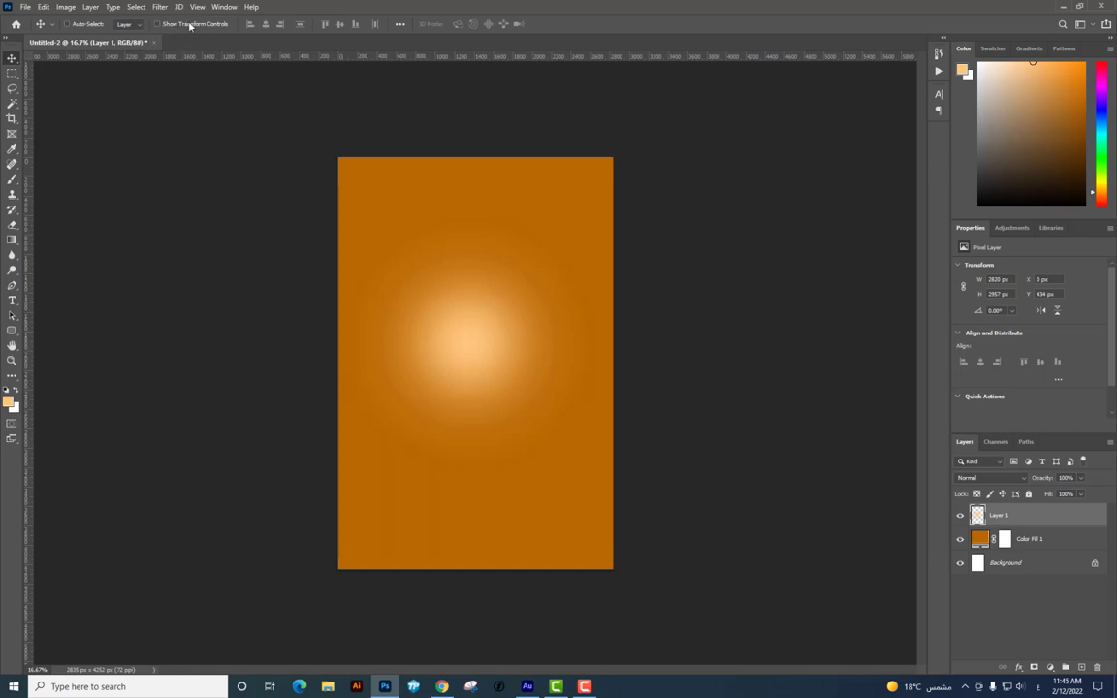
Enlarge the glow well past the canvas edges, centre it slightly lower, and commit
{"action": "key", "text": "ctrl+t"}
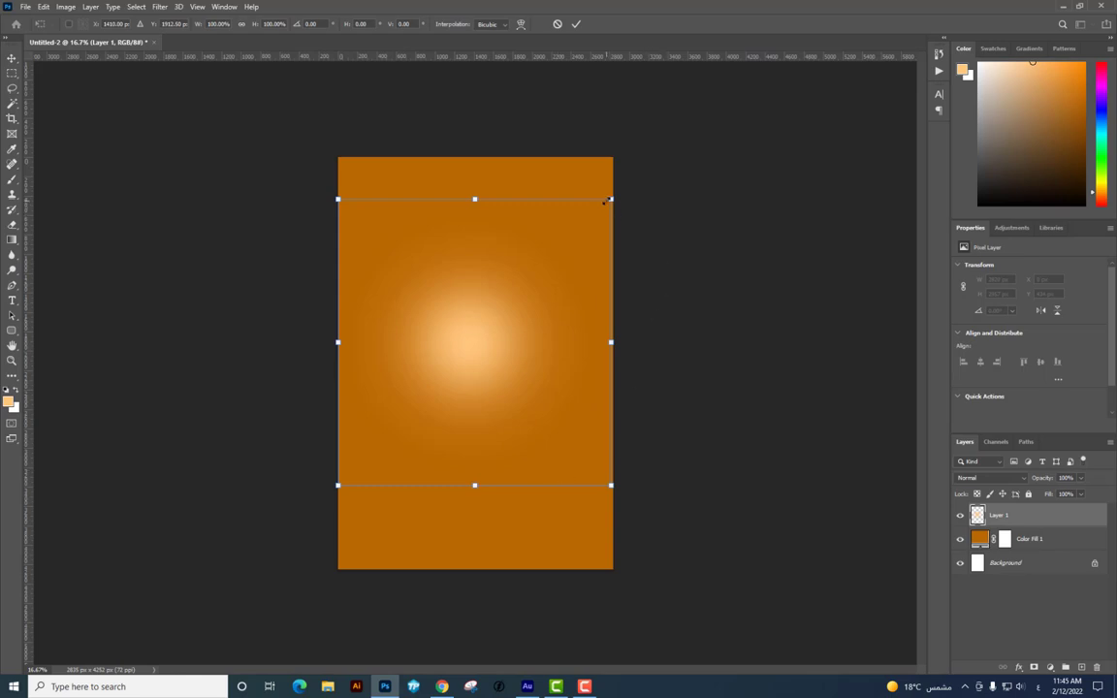
{"action": "mouse_move", "coordinate": [608, 200]}
{"action": "left_mouse_down"}
{"action": "mouse_move", "coordinate": [838, 177]}
{"action": "mouse_move", "coordinate": [825, 171]}
{"action": "left_mouse_up"}
{"action": "left_click_drag", "start_coordinate": [541, 280], "coordinate": [560, 295]}
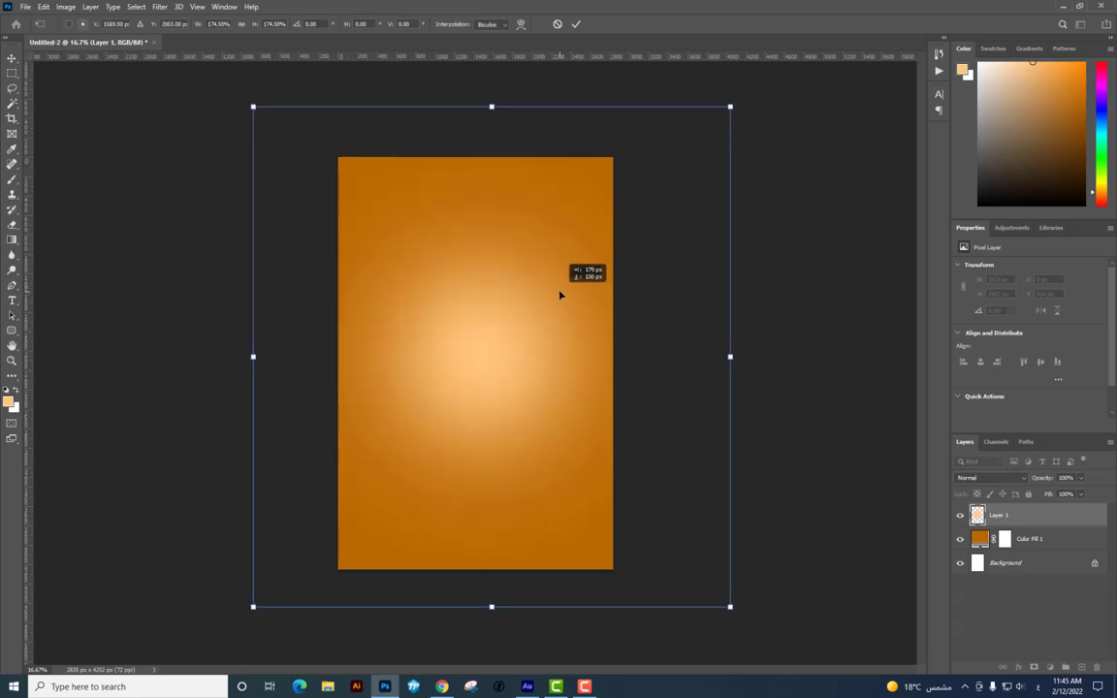
{"action": "key", "text": "Return"}
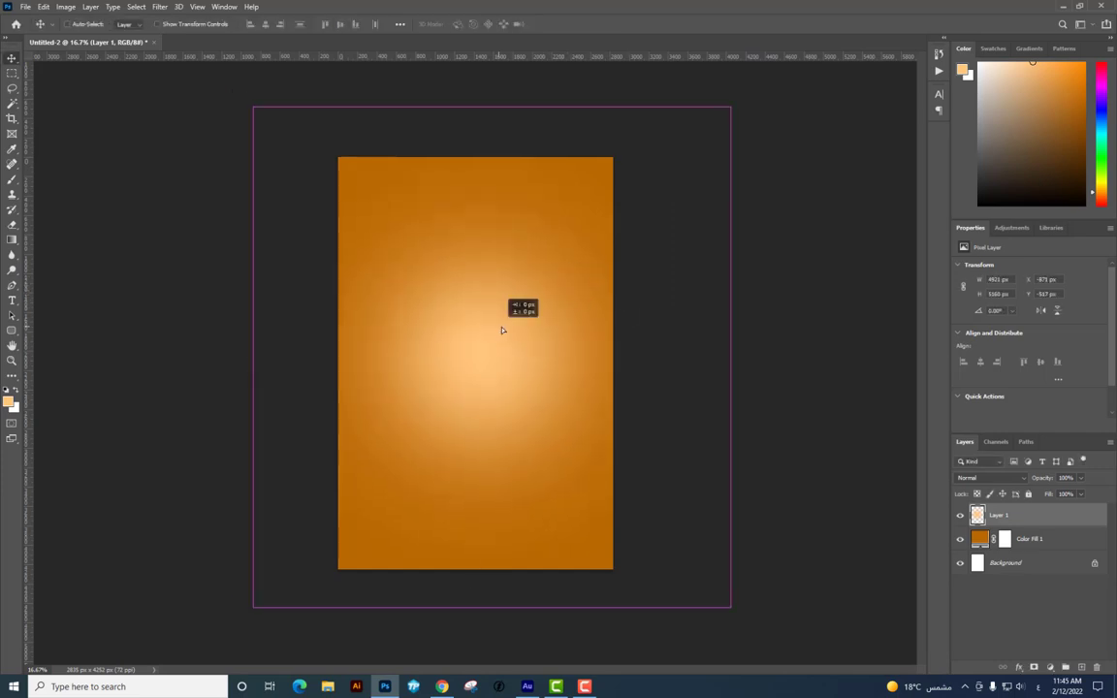
{"action": "left_click_drag", "start_coordinate": [502, 330], "coordinate": [496, 329]}
{"action": "left_click", "coordinate": [960, 515]}
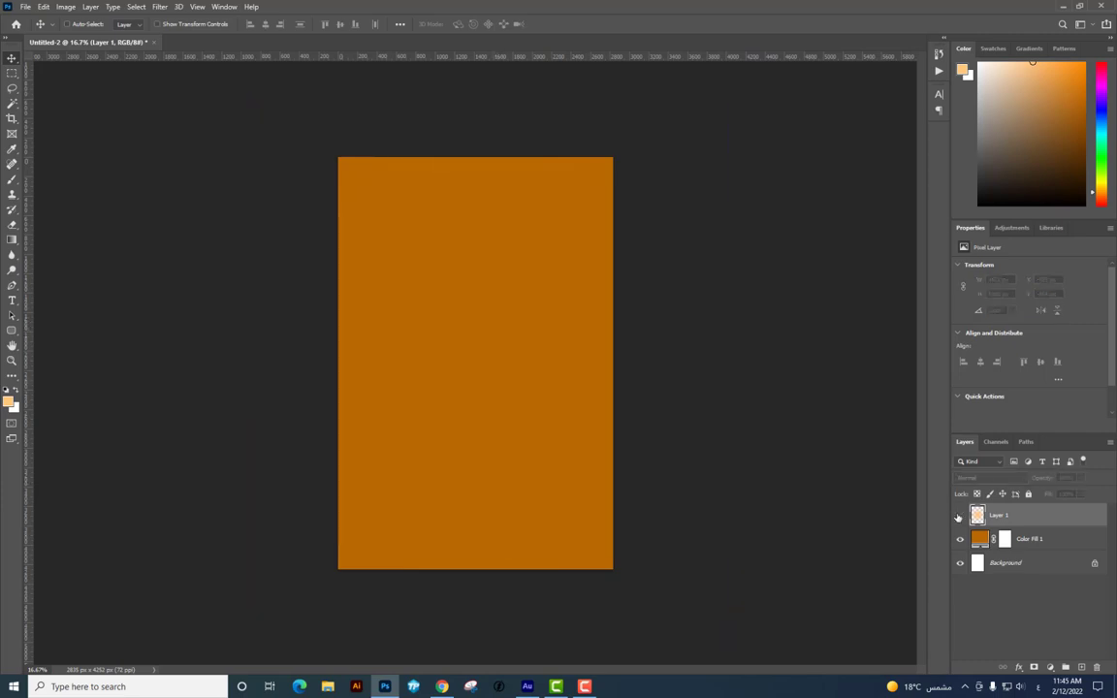
{"action": "left_click", "coordinate": [960, 515]}
{"action": "right_click", "coordinate": [469, 357]}
{"action": "left_click", "coordinate": [485, 363]}
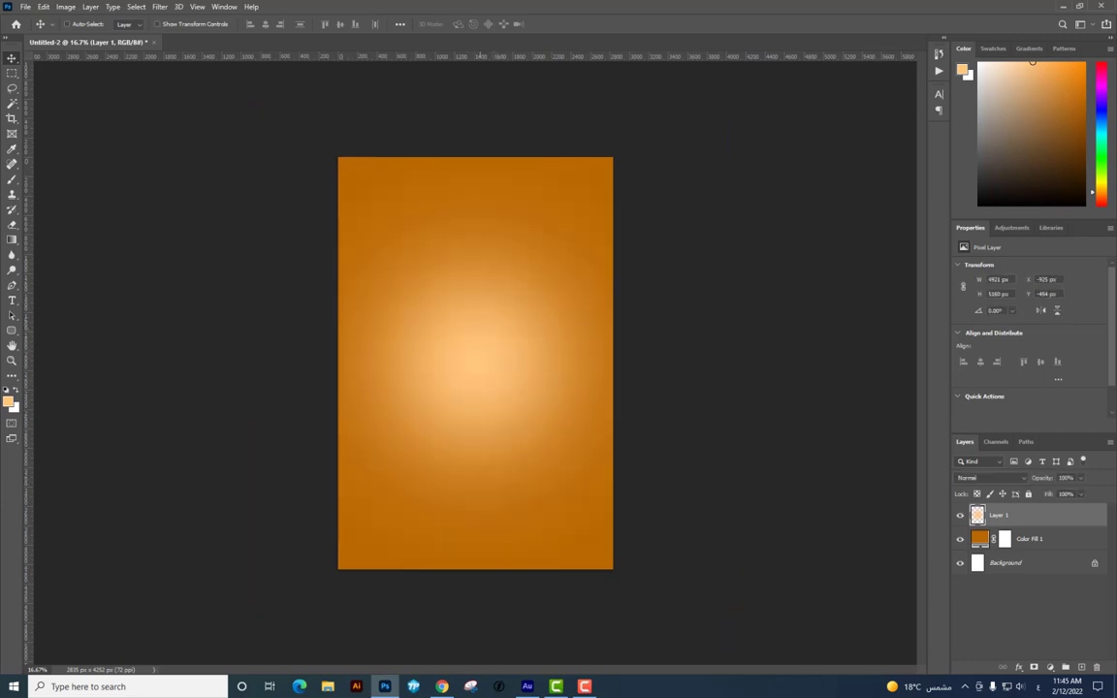
In a new browser tab, run a Google Images search for "burger png"
{"action": "left_click", "coordinate": [451, 690]}
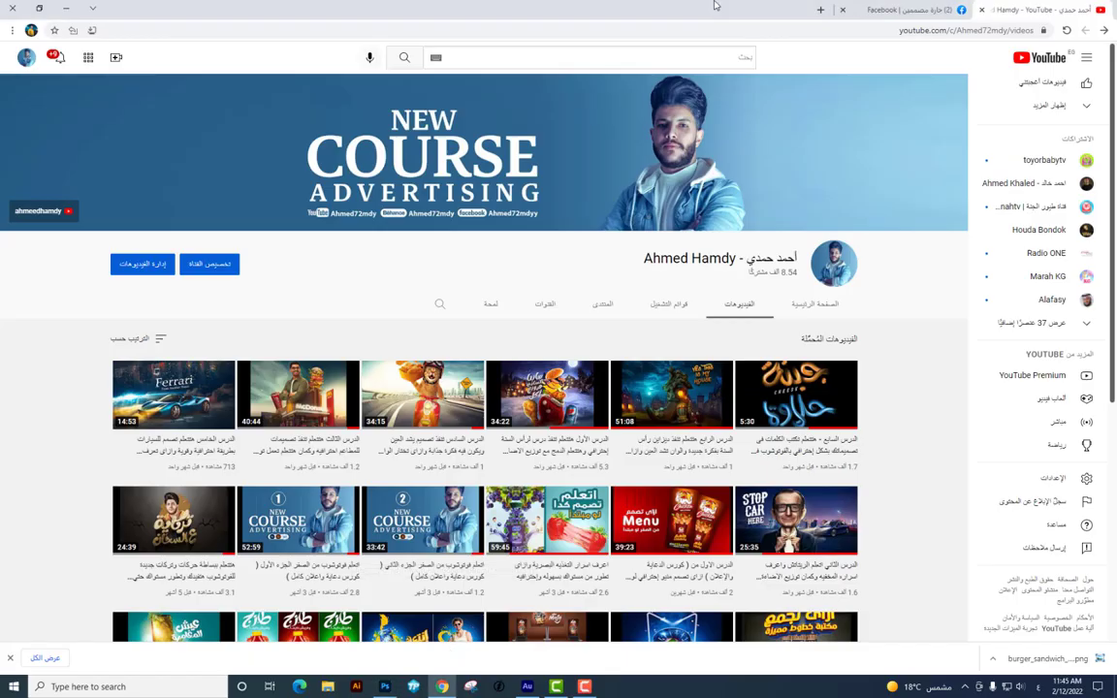
{"action": "left_click", "coordinate": [820, 11]}
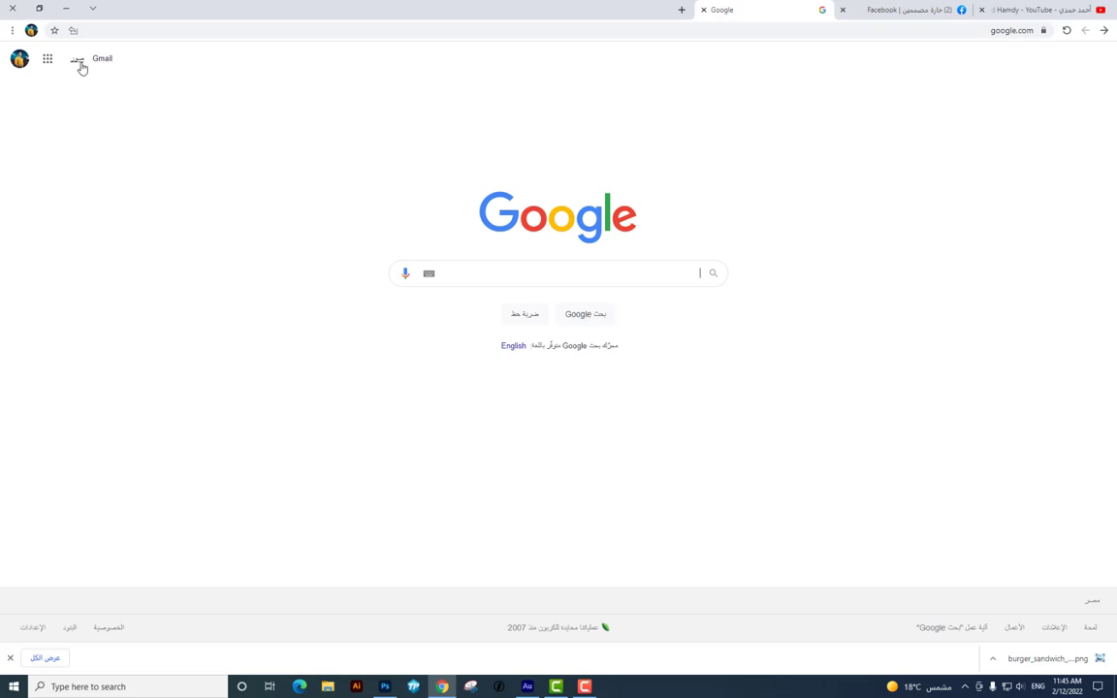
{"action": "left_click", "coordinate": [81, 66]}
{"action": "type", "text": "b"}
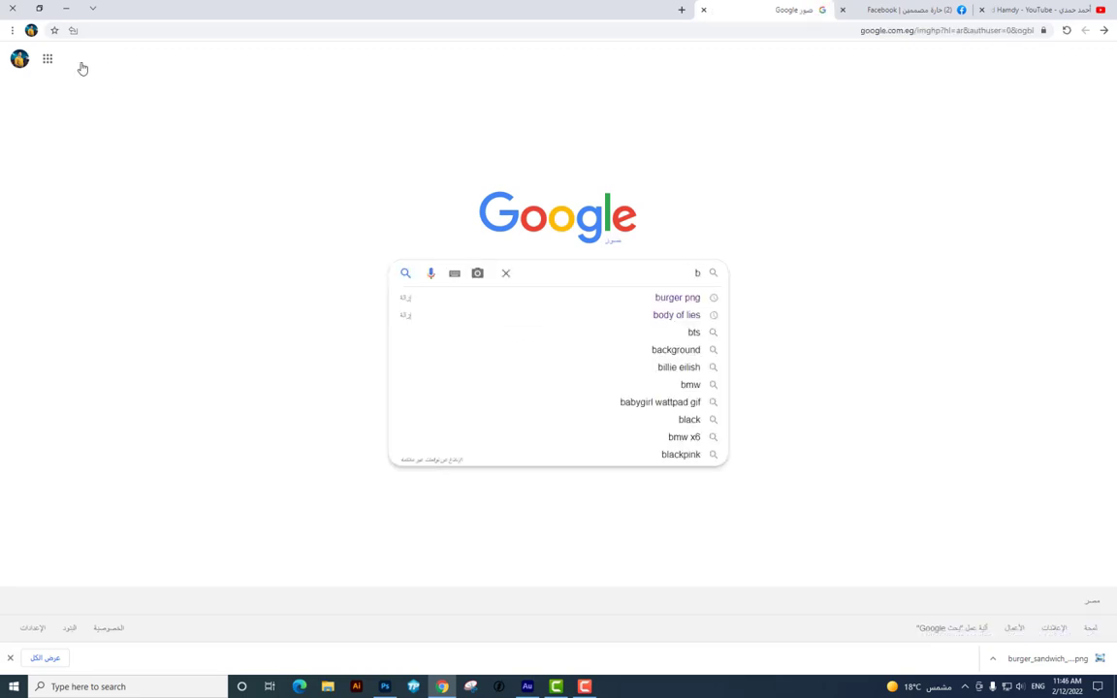
{"action": "type", "text": "u"}
{"action": "key", "text": "Down"}
{"action": "key", "text": "Return"}
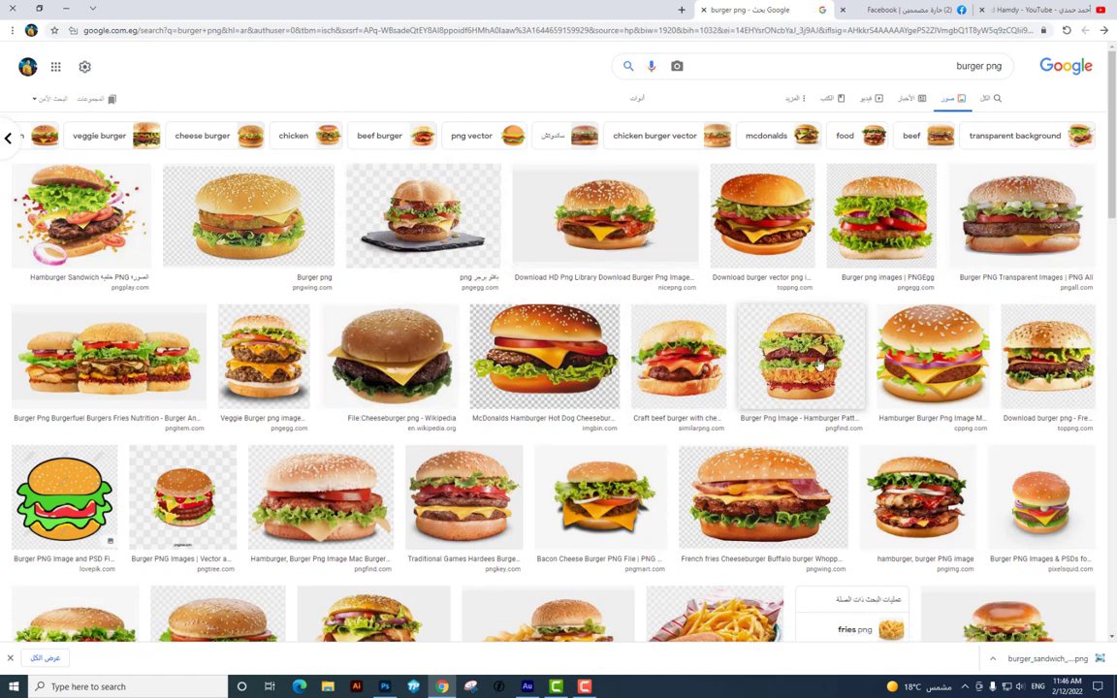
{"action": "left_click", "coordinate": [991, 65]}
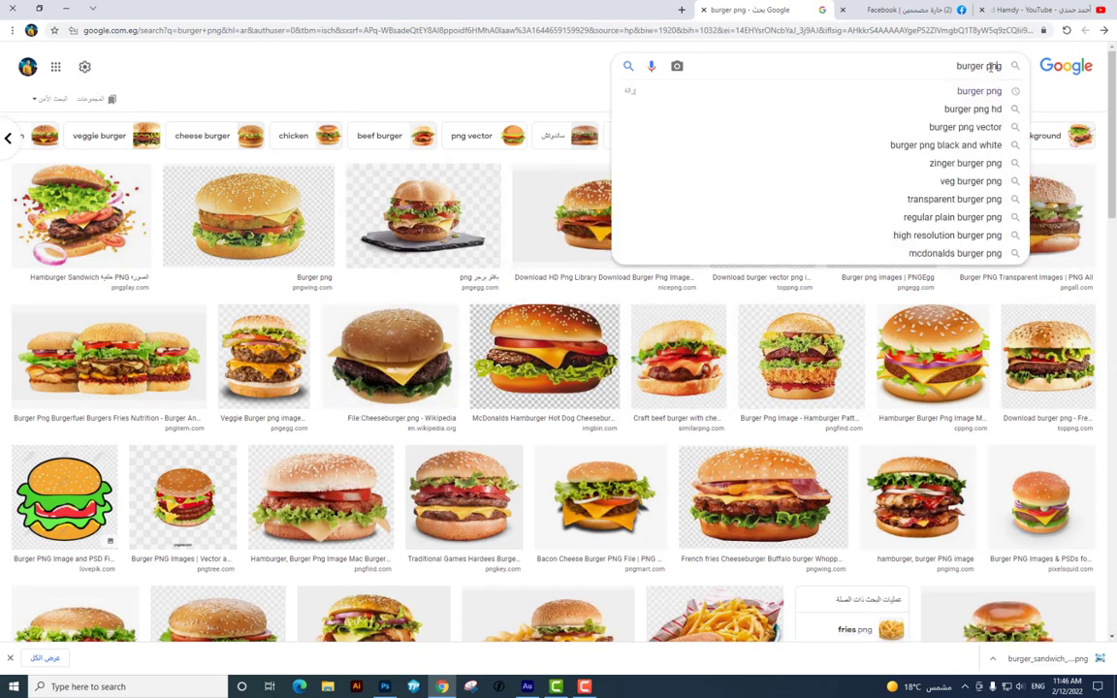
{"action": "double_click", "coordinate": [991, 66]}
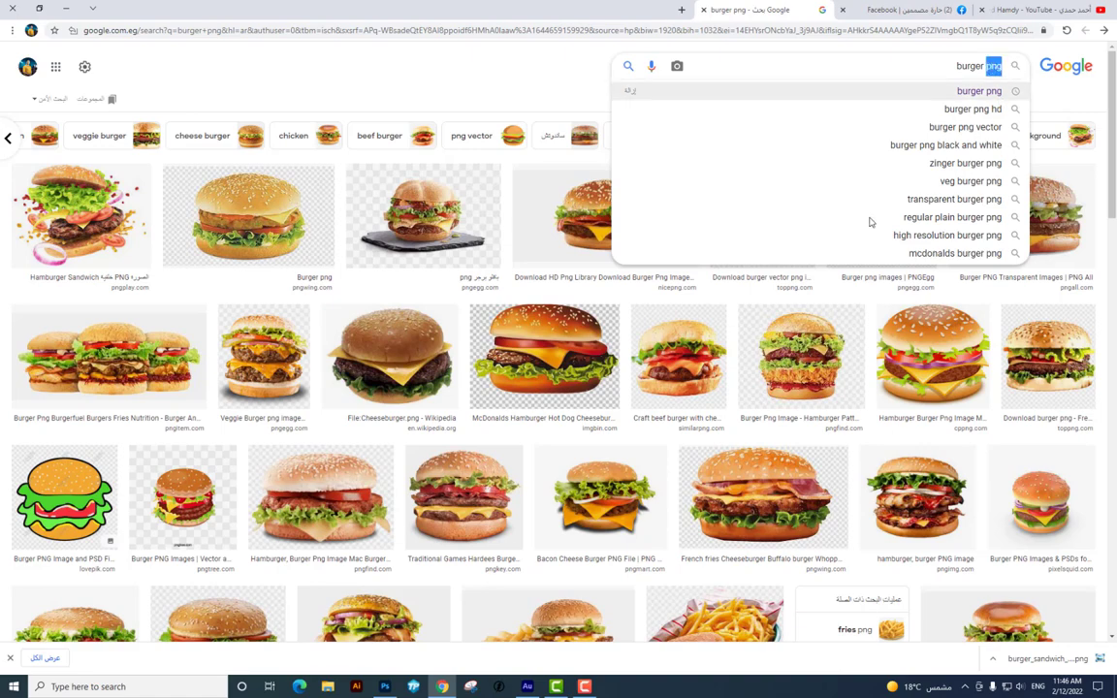
{"action": "key", "text": "BackSpace"}
{"action": "key", "text": "Return"}
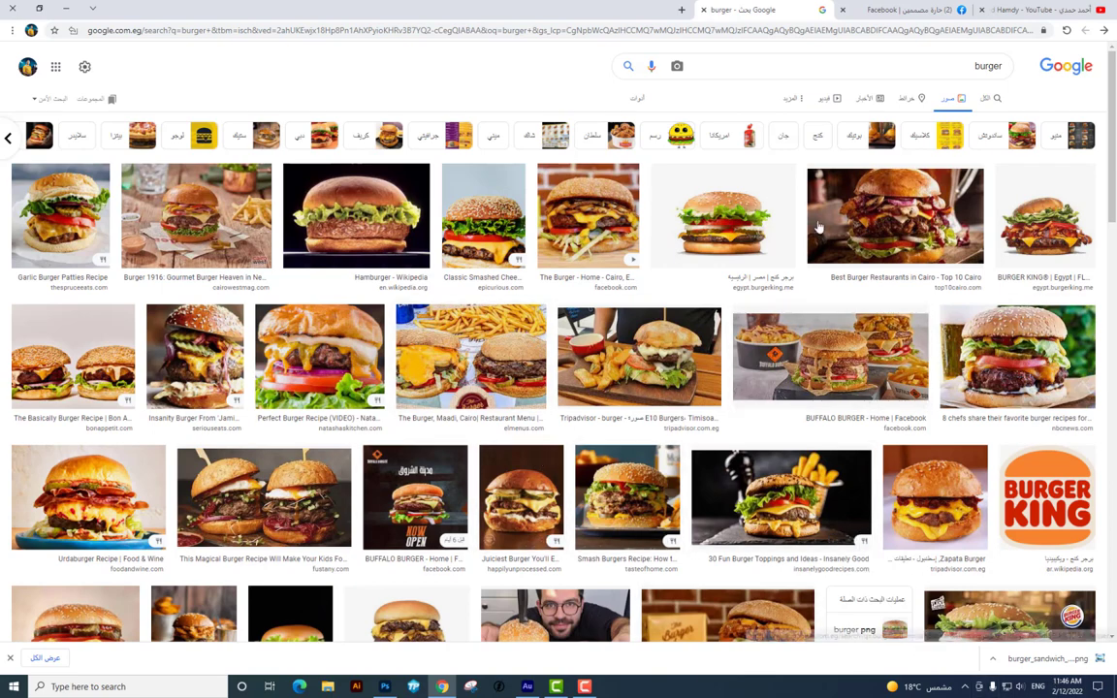
{"action": "left_click", "coordinate": [952, 65]}
{"action": "type", "text": "png"}
{"action": "key", "text": "Return"}
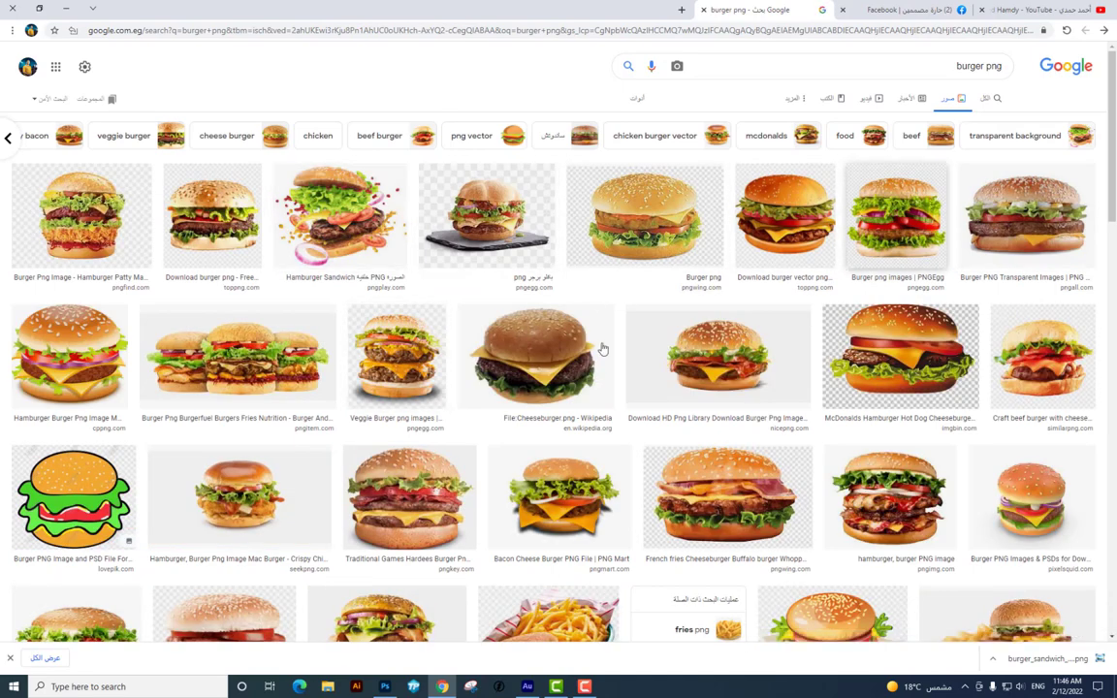
Browse the results, previewing the Veggie Burger, burger-on-slate and hamburger PNG images
{"action": "scroll", "coordinate": [591, 485], "scroll_direction": "down", "scroll_amount": 1}
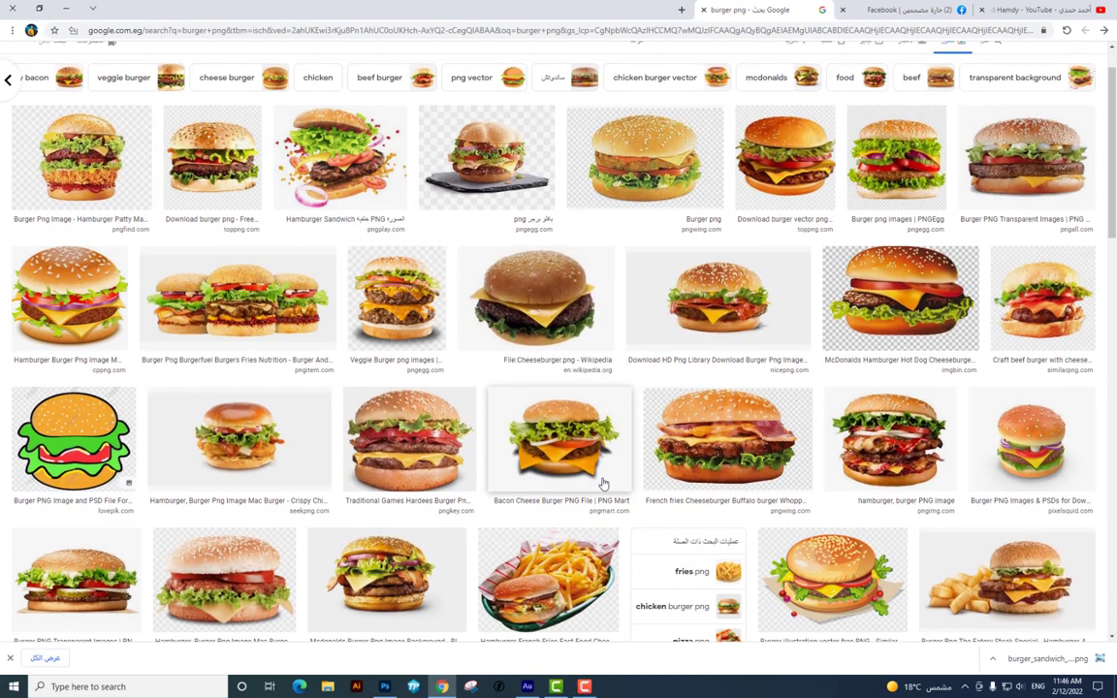
{"action": "scroll", "coordinate": [620, 465], "scroll_direction": "down", "scroll_amount": 2}
{"action": "scroll", "coordinate": [648, 454], "scroll_direction": "down", "scroll_amount": 2}
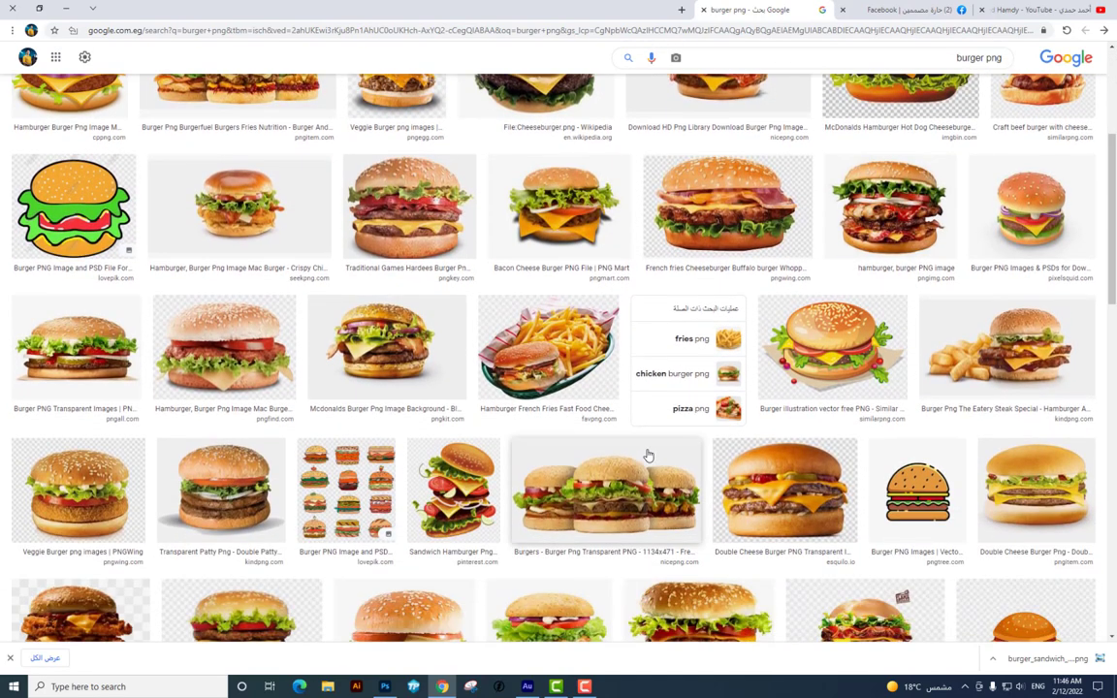
{"action": "scroll", "coordinate": [649, 454], "scroll_direction": "down", "scroll_amount": 1}
{"action": "scroll", "coordinate": [649, 455], "scroll_direction": "up", "scroll_amount": 3}
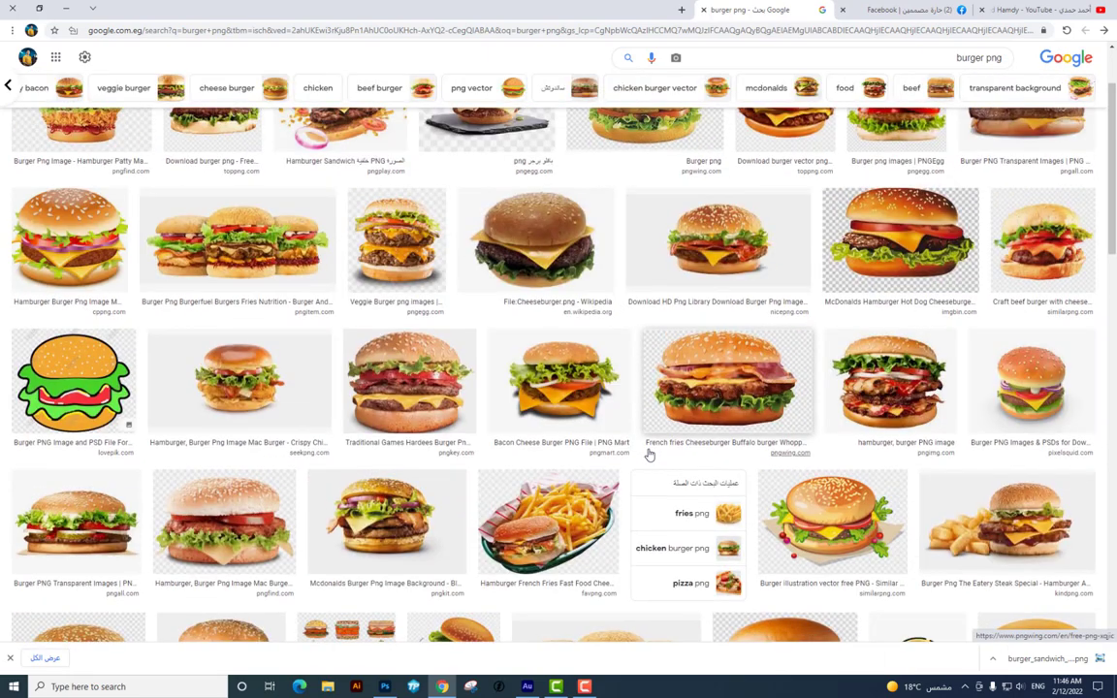
{"action": "scroll", "coordinate": [649, 455], "scroll_direction": "up", "scroll_amount": 2}
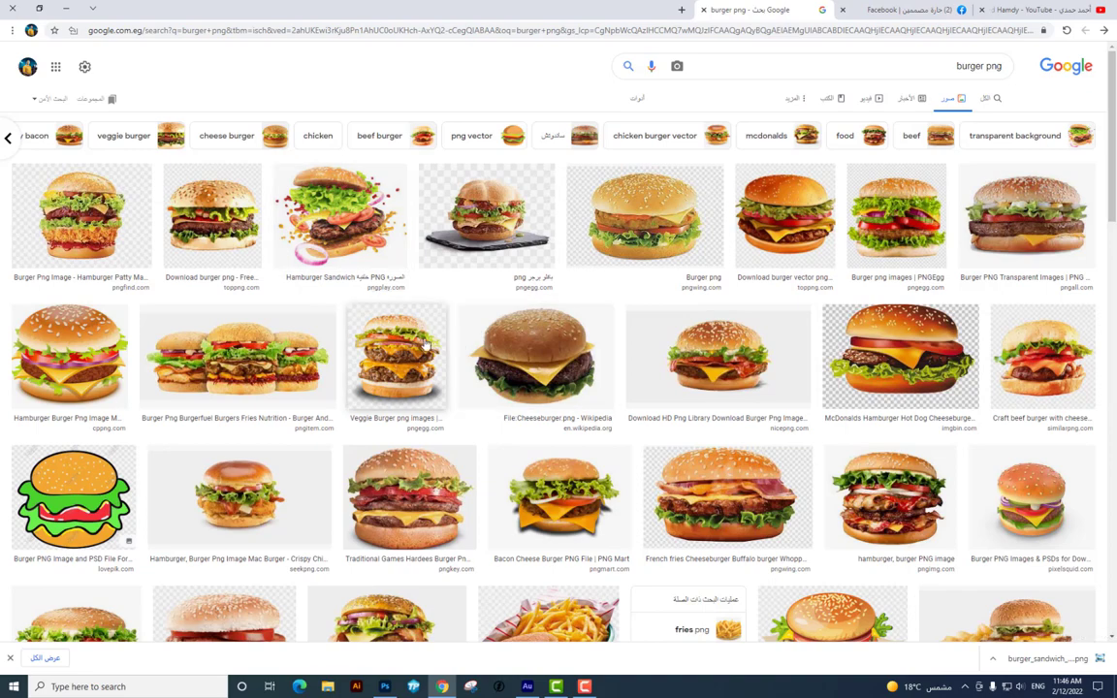
{"action": "left_click", "coordinate": [381, 313]}
{"action": "scroll", "coordinate": [412, 344], "scroll_direction": "down", "scroll_amount": 1}
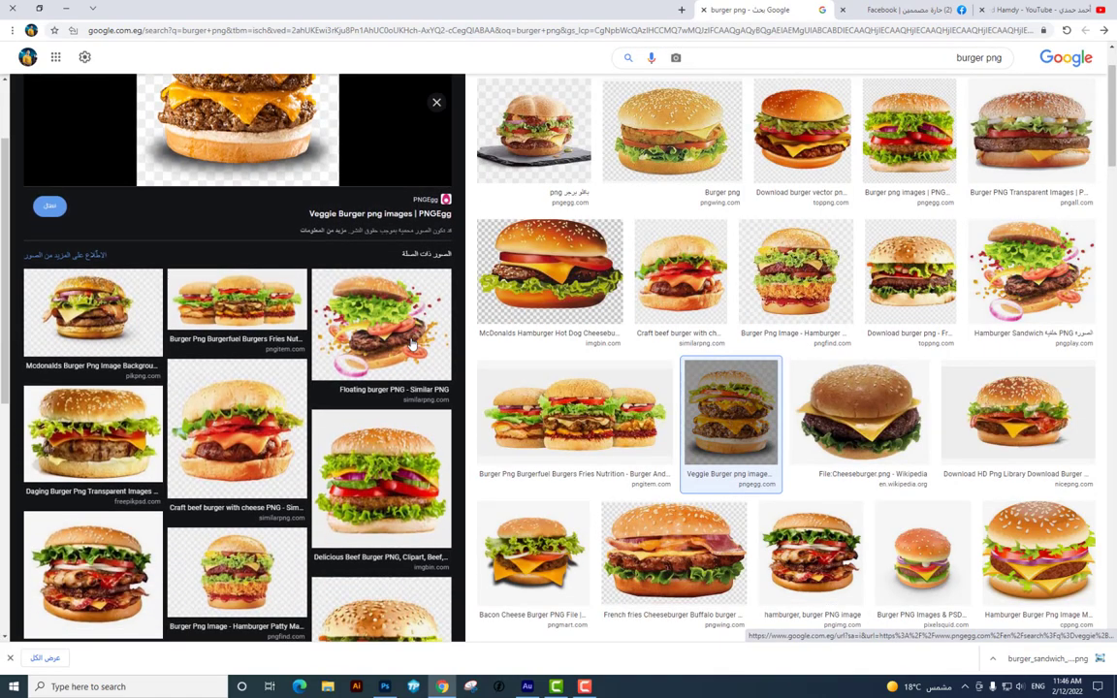
{"action": "scroll", "coordinate": [412, 344], "scroll_direction": "down", "scroll_amount": 4}
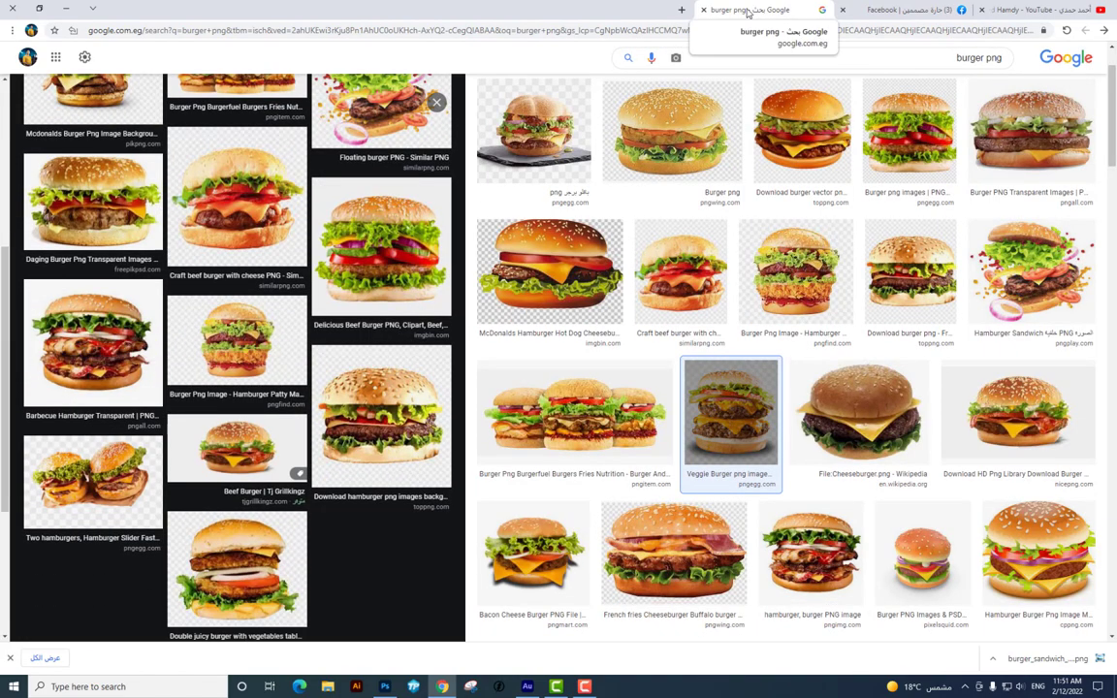
{"action": "left_click", "coordinate": [548, 141]}
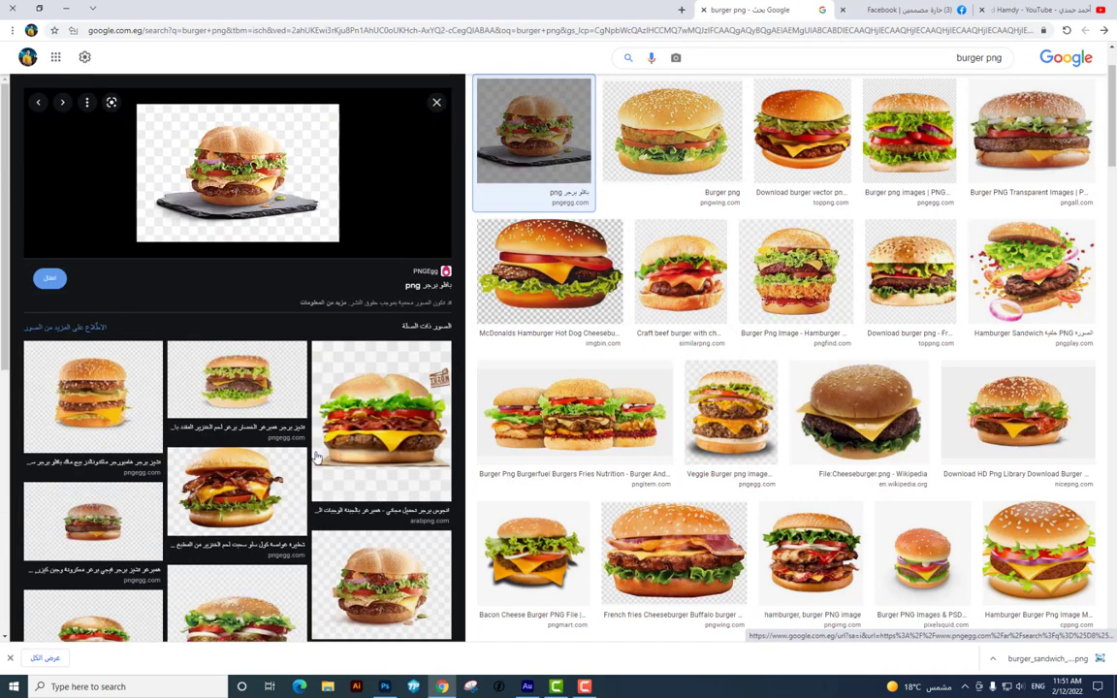
{"action": "scroll", "coordinate": [259, 383], "scroll_direction": "down", "scroll_amount": 3}
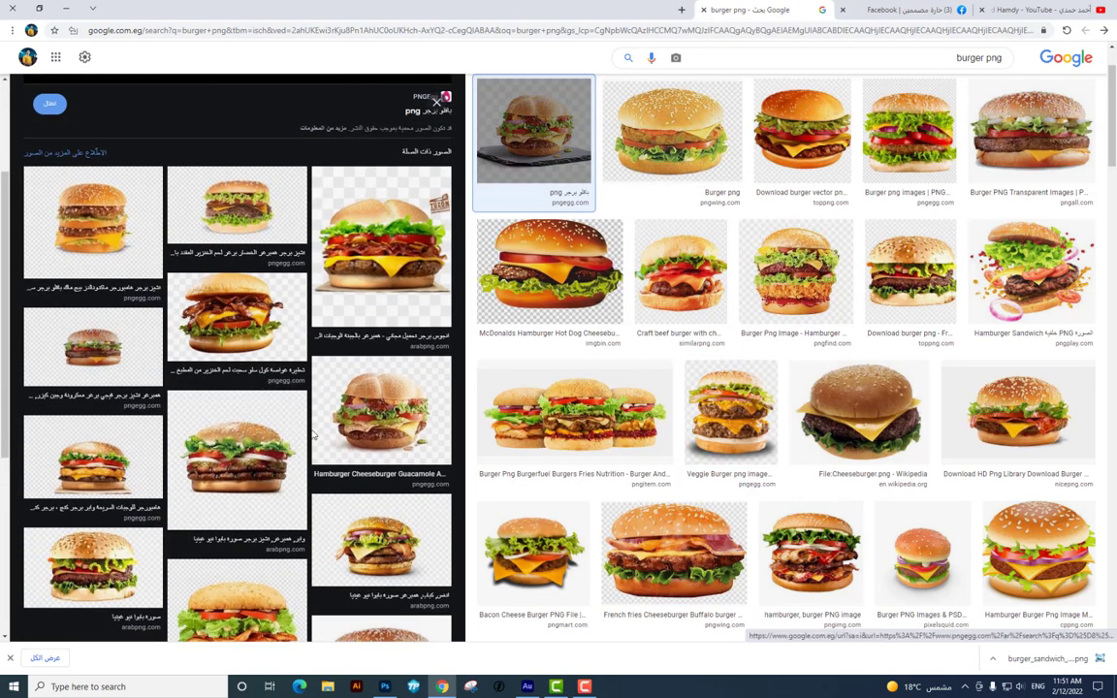
{"action": "scroll", "coordinate": [282, 390], "scroll_direction": "down", "scroll_amount": 3}
{"action": "scroll", "coordinate": [309, 353], "scroll_direction": "up", "scroll_amount": 3}
{"action": "scroll", "coordinate": [357, 384], "scroll_direction": "up", "scroll_amount": 2}
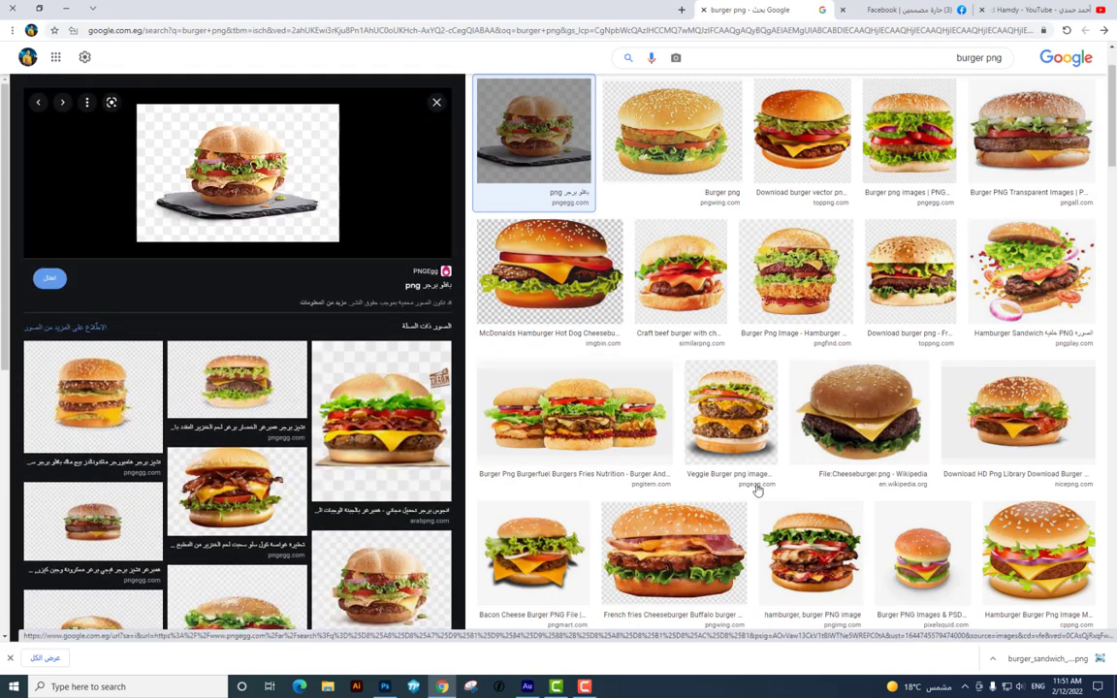
{"action": "left_click", "coordinate": [811, 551]}
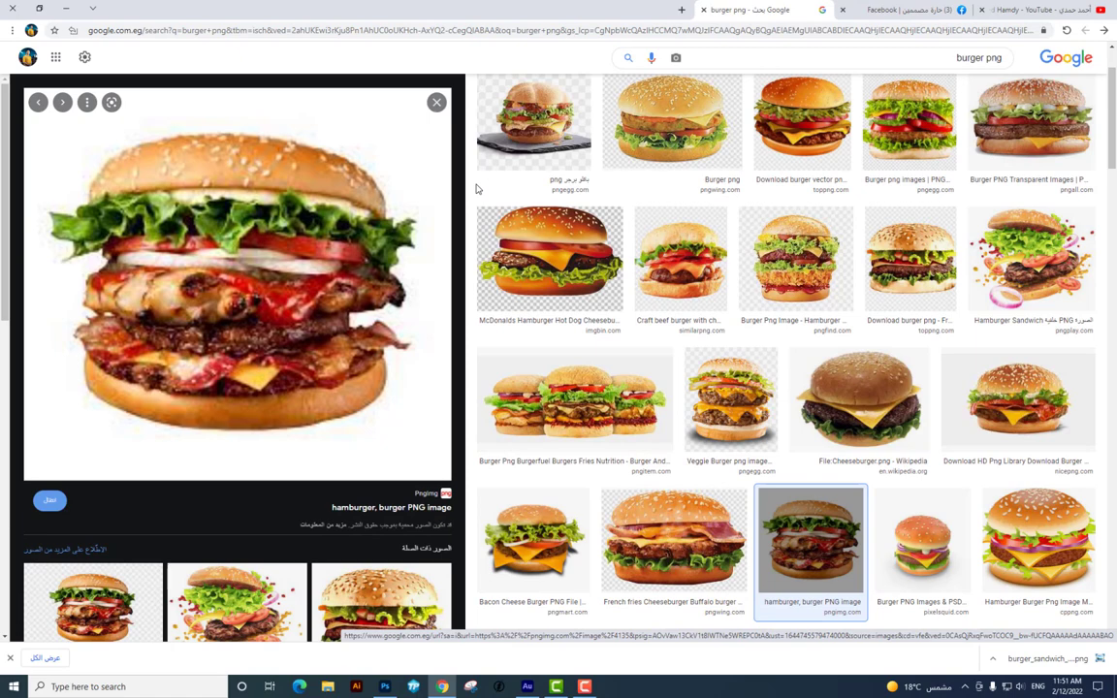
Preview the PNGWing bacon cheeseburger and bring up its link options
{"action": "scroll", "coordinate": [227, 252], "scroll_direction": "down", "scroll_amount": 3}
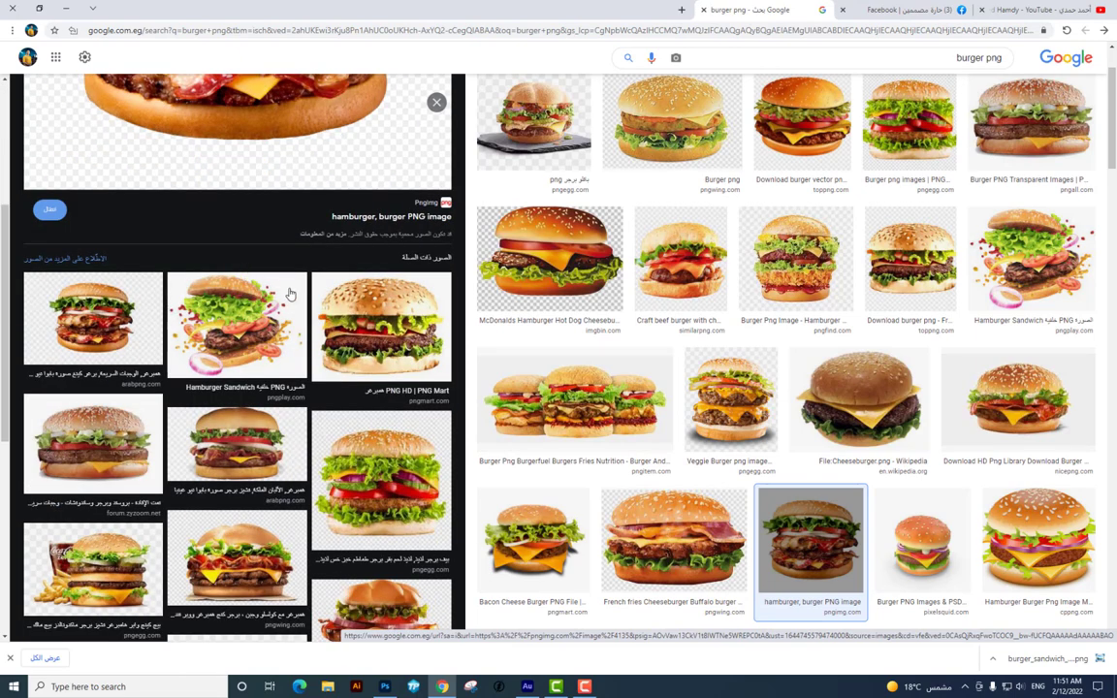
{"action": "scroll", "coordinate": [289, 294], "scroll_direction": "down", "scroll_amount": 2}
{"action": "left_click", "coordinate": [241, 345]}
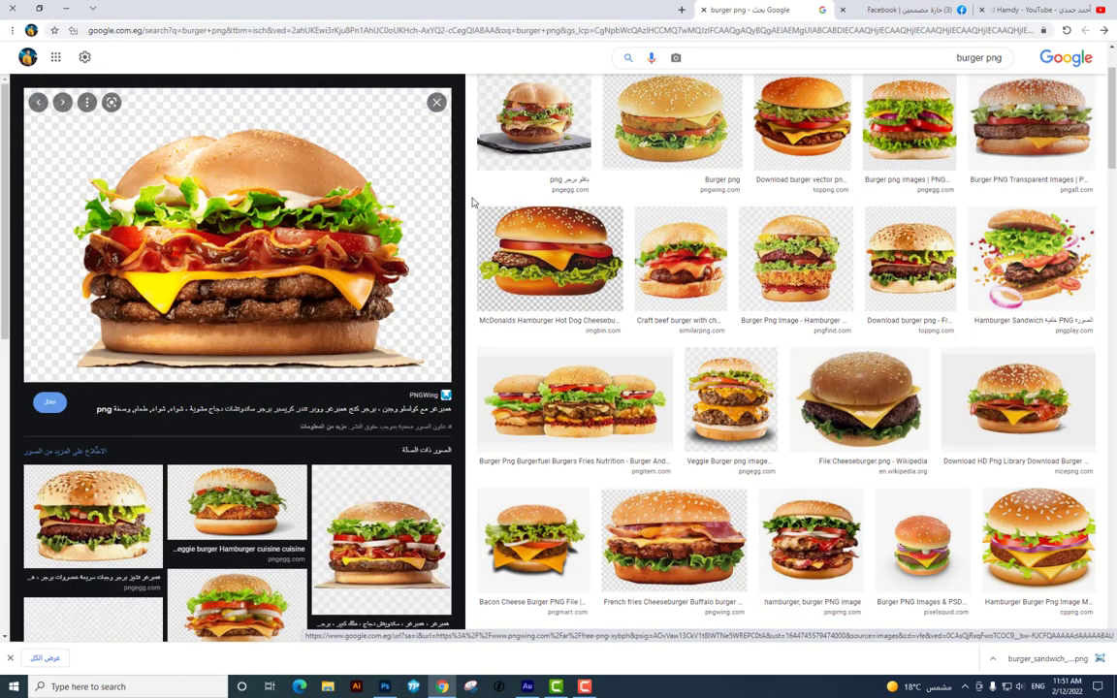
{"action": "mouse_move", "coordinate": [272, 257]}
{"action": "right_click", "coordinate": [317, 238]}
Open the PNGWing source page and start the free PNG download, dismissing the ad
{"action": "left_click", "coordinate": [408, 321]}
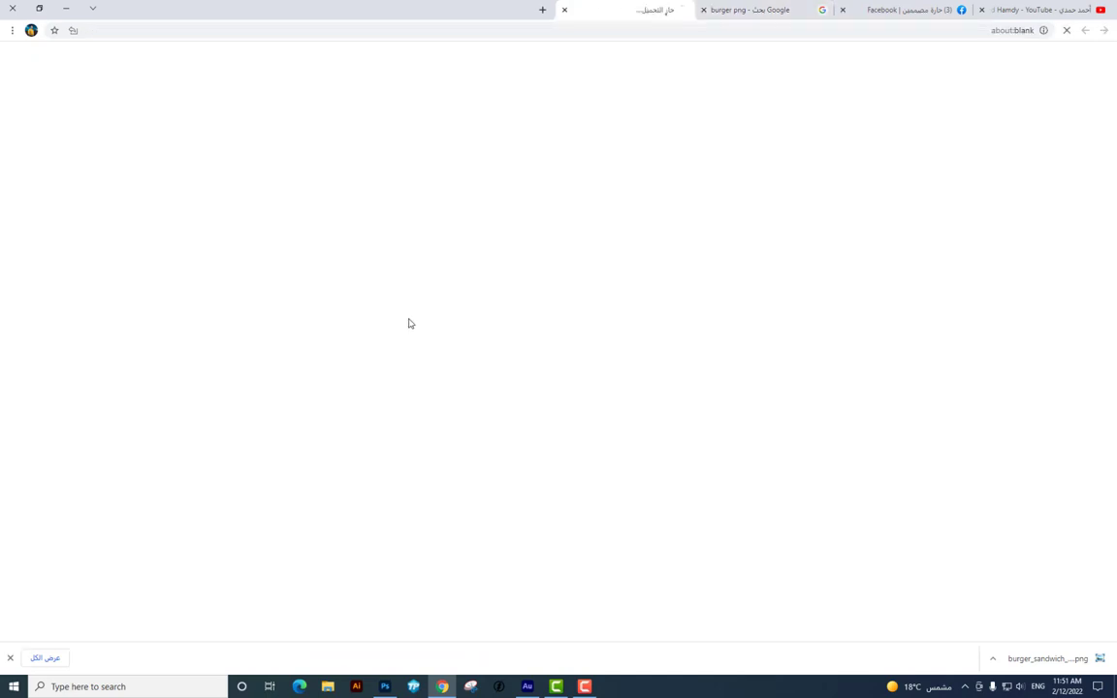
{"action": "scroll", "coordinate": [473, 528], "scroll_direction": "down", "scroll_amount": 5}
{"action": "scroll", "coordinate": [474, 528], "scroll_direction": "down", "scroll_amount": 3}
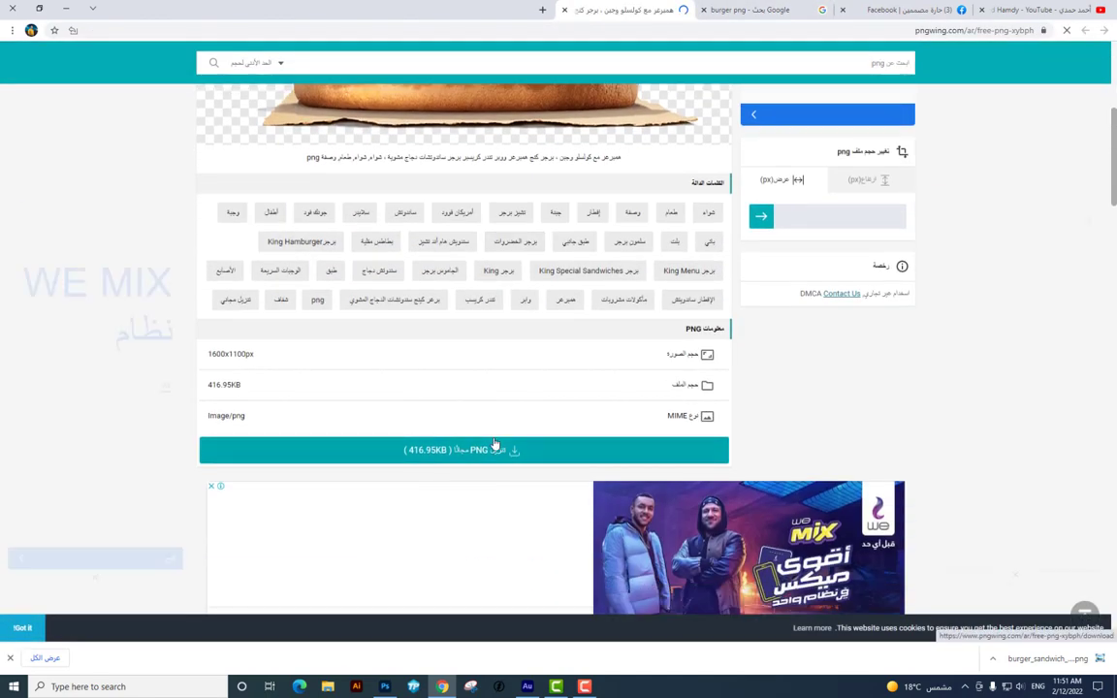
{"action": "scroll", "coordinate": [505, 465], "scroll_direction": "down", "scroll_amount": 8}
{"action": "left_click", "coordinate": [541, 405]}
{"action": "left_click", "coordinate": [541, 405]}
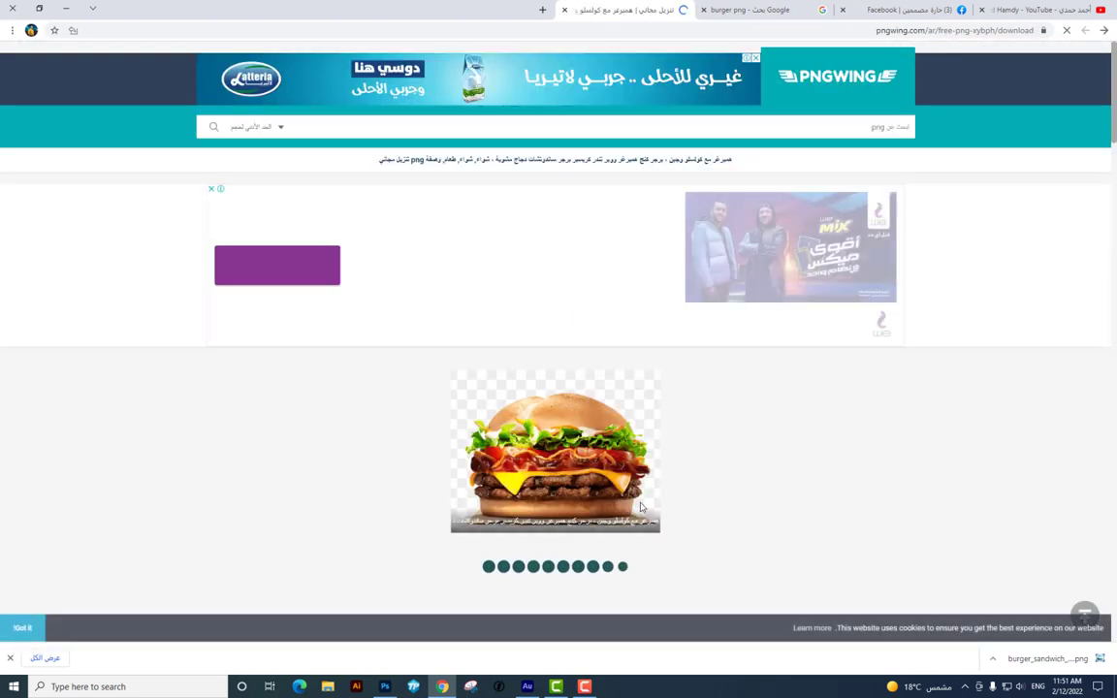
{"action": "scroll", "coordinate": [764, 464], "scroll_direction": "down", "scroll_amount": 3}
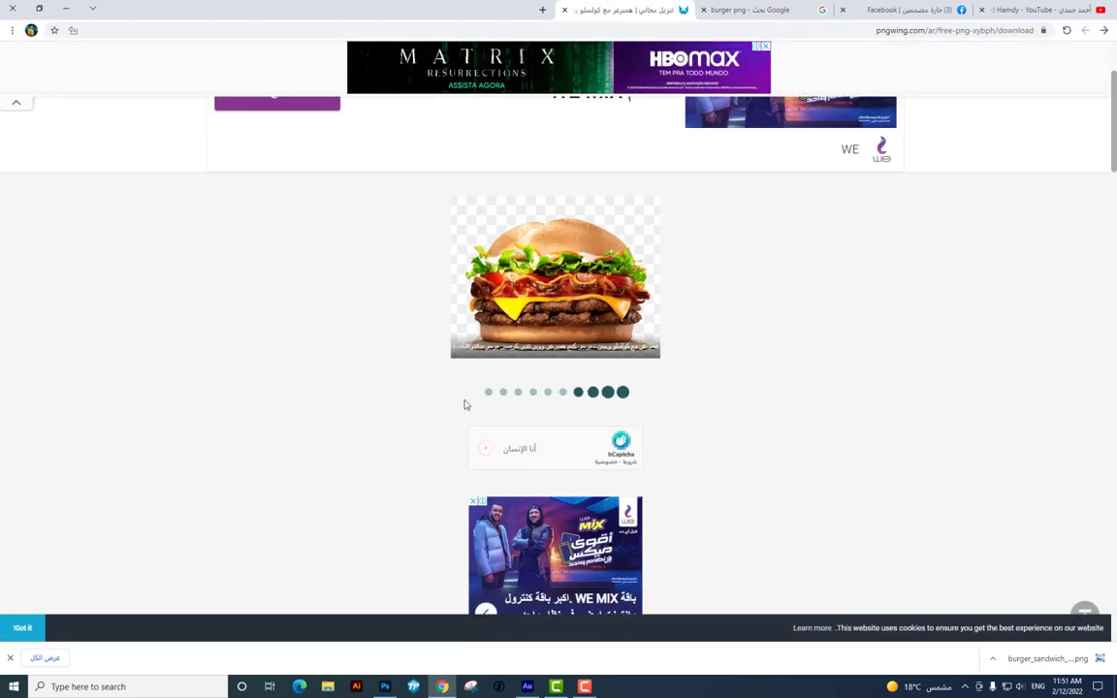
Pass the hCaptcha by selecting the bicycles, then show pngwing.com (2).png in its folder
{"action": "left_click", "coordinate": [488, 451]}
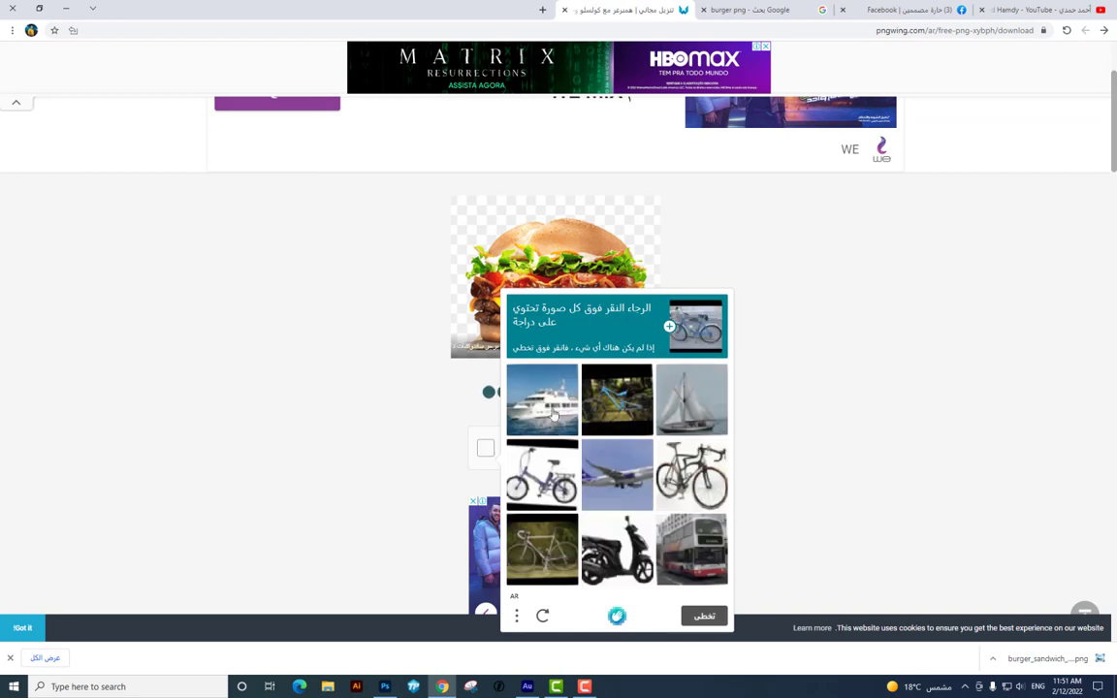
{"action": "left_click", "coordinate": [539, 466]}
{"action": "left_click", "coordinate": [690, 474]}
{"action": "left_click", "coordinate": [542, 549]}
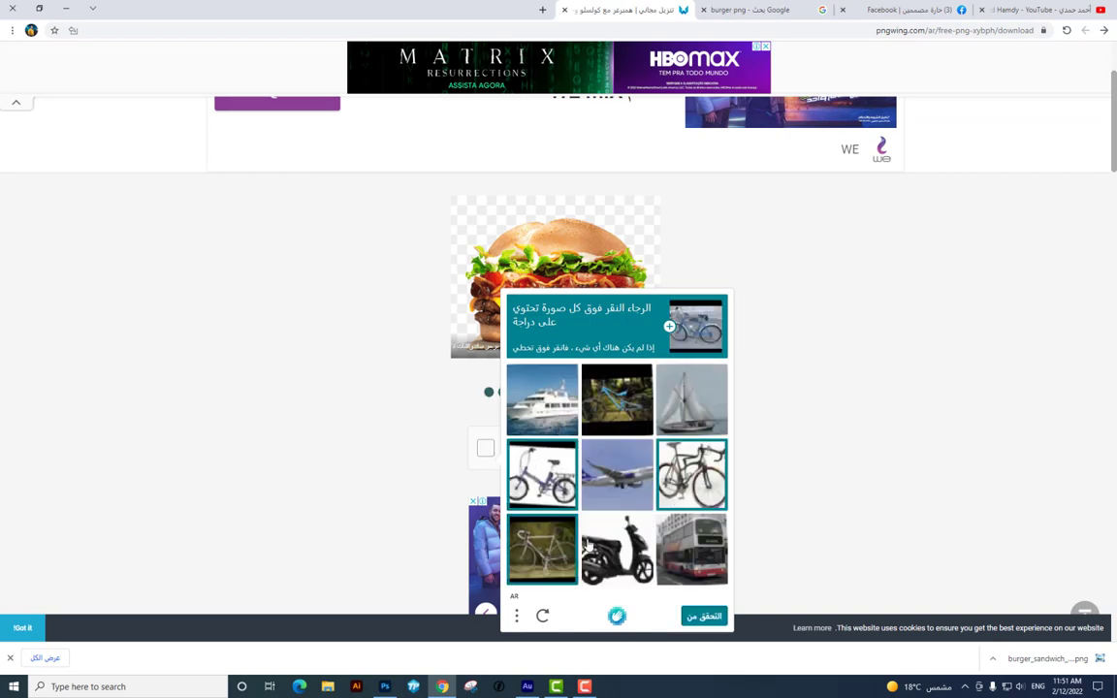
{"action": "left_click", "coordinate": [704, 616]}
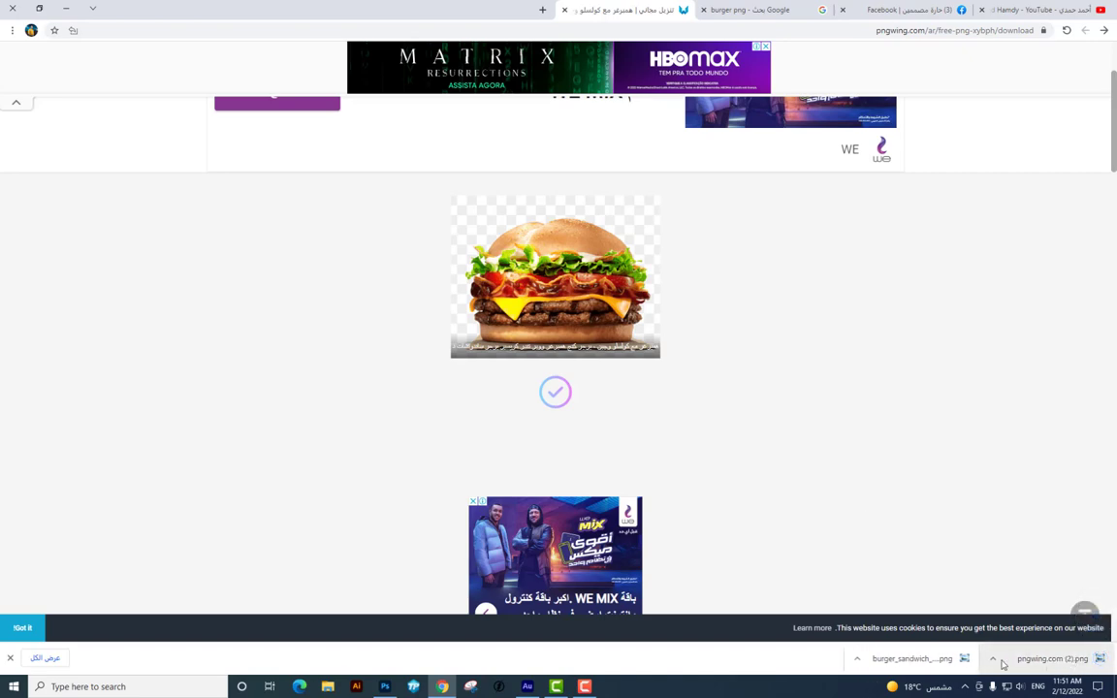
{"action": "left_click", "coordinate": [1003, 659]}
{"action": "left_click", "coordinate": [997, 625]}
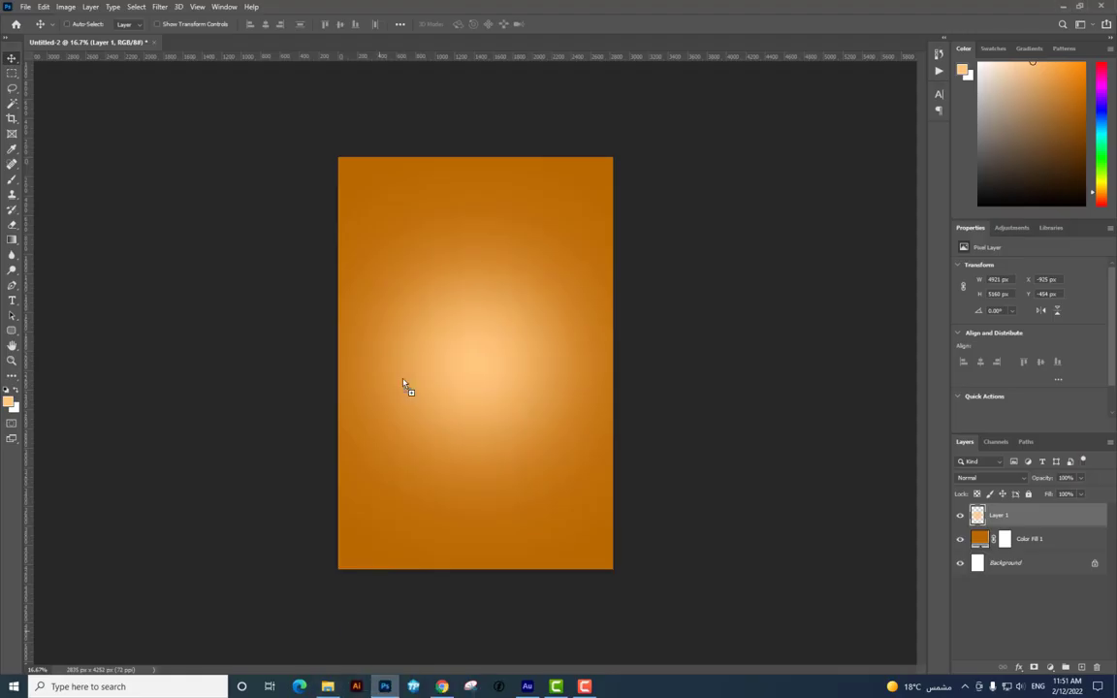
Place pngwing.com (2).png on the poster, enlarge it to about 2159 × 1384 px, and nudge it down
{"action": "left_click_drag", "start_coordinate": [342, 677], "coordinate": [401, 383]}
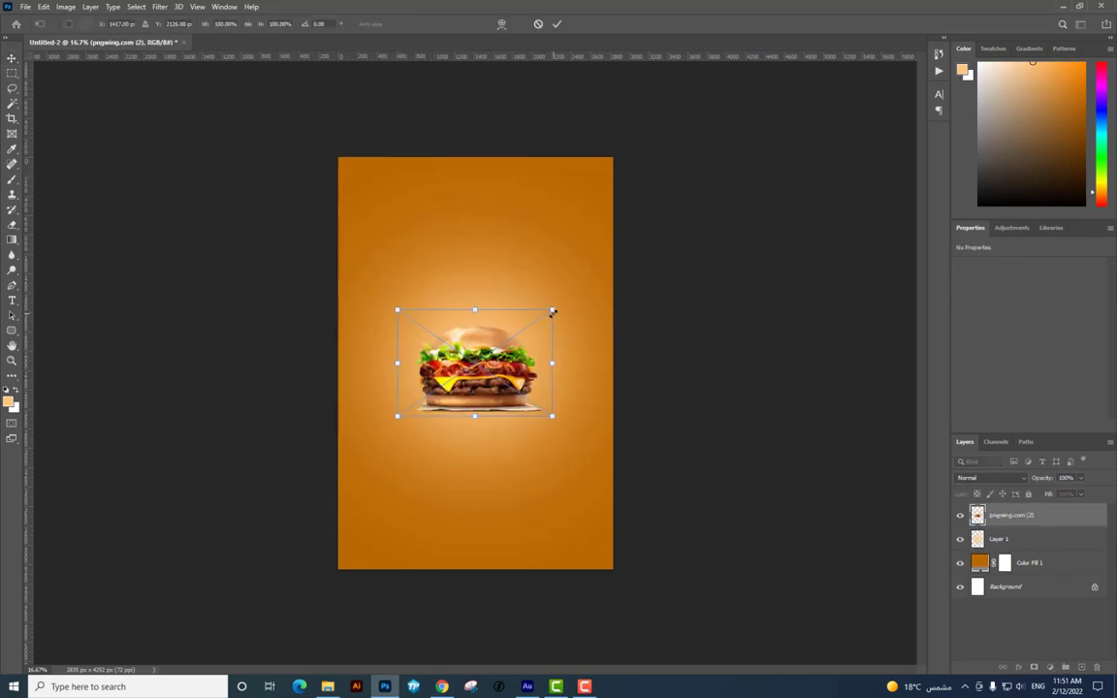
{"action": "left_click_drag", "start_coordinate": [552, 311], "coordinate": [591, 282]}
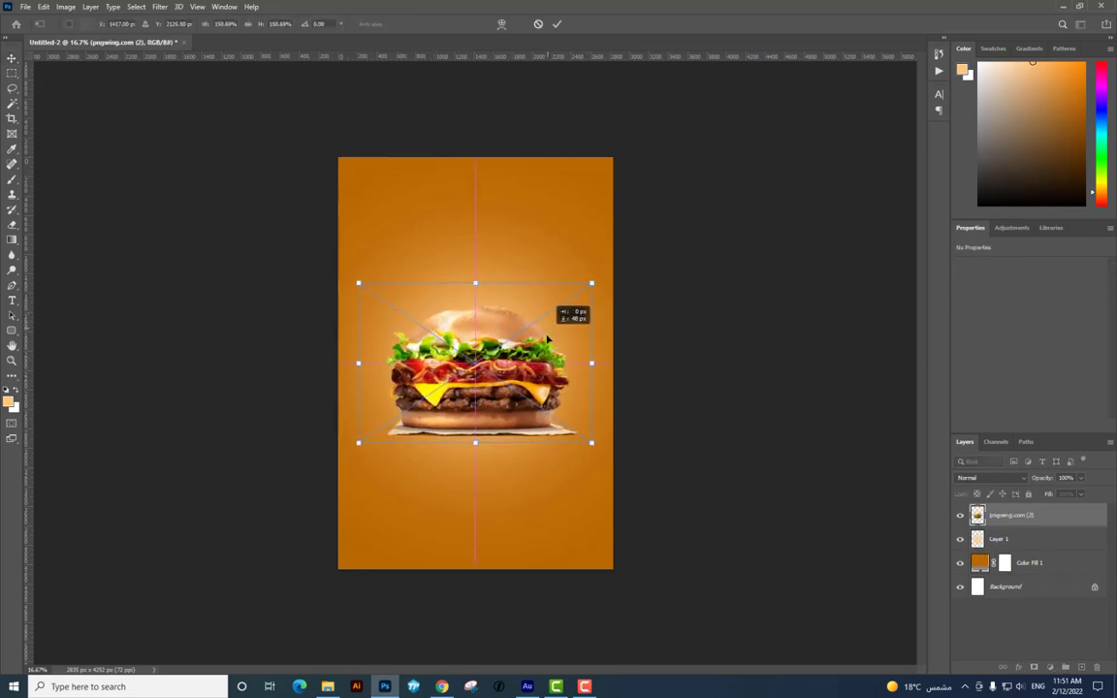
{"action": "left_click_drag", "start_coordinate": [547, 338], "coordinate": [548, 340]}
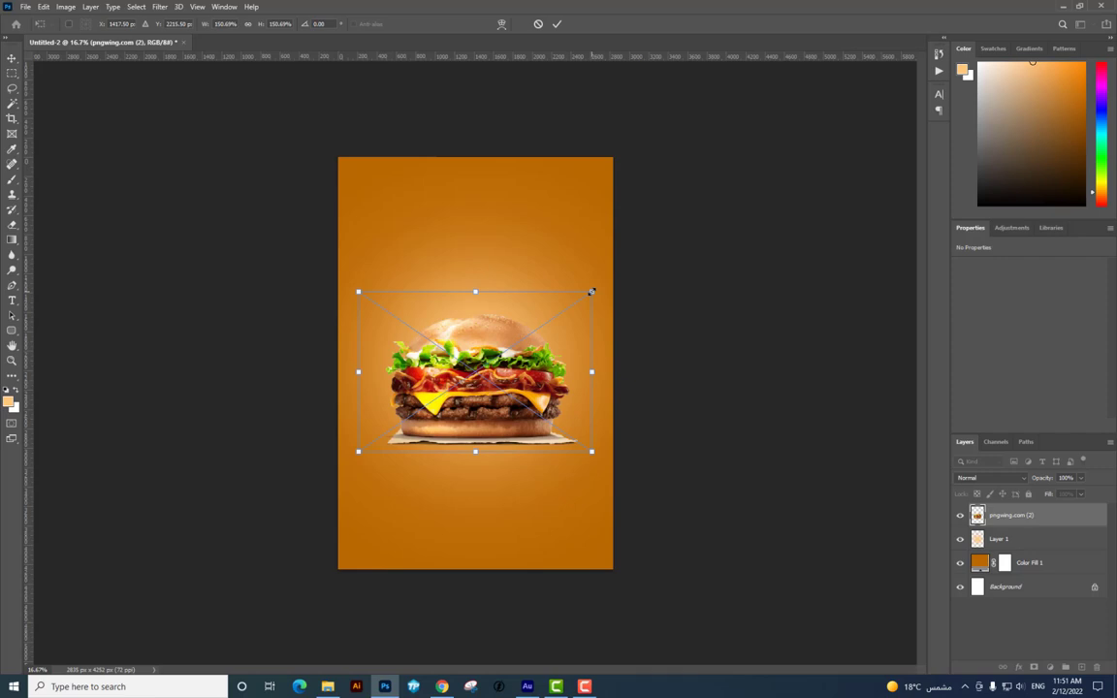
{"action": "left_click_drag", "start_coordinate": [591, 291], "coordinate": [593, 289]}
{"action": "left_click_drag", "start_coordinate": [541, 330], "coordinate": [540, 336]}
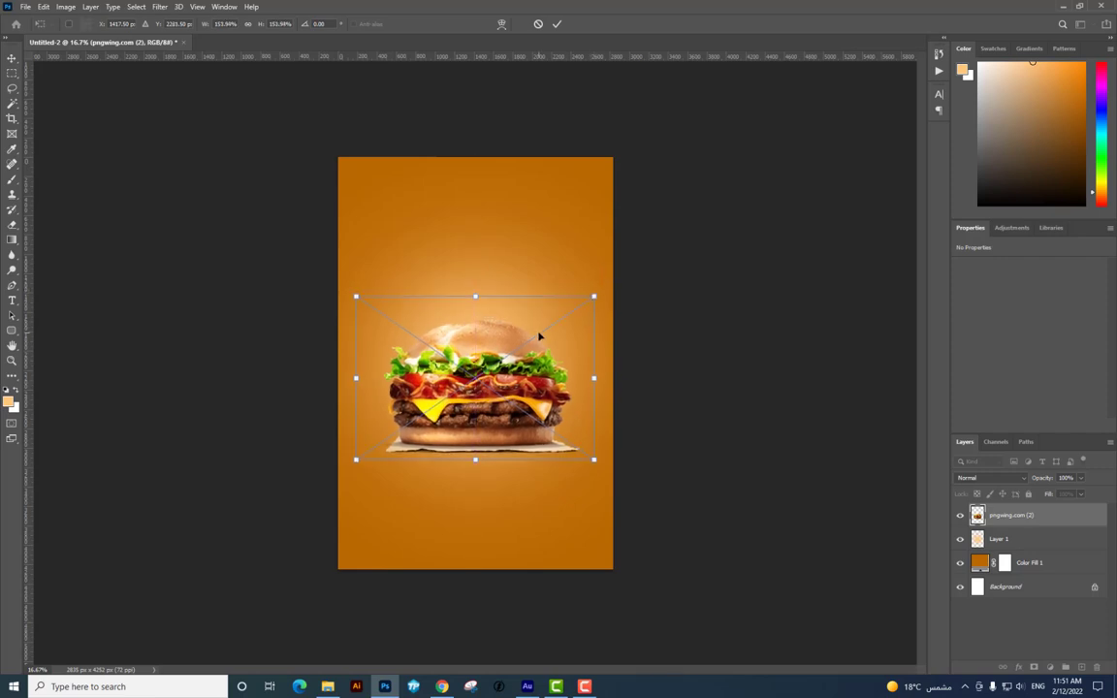
{"action": "key", "text": "Return"}
{"action": "key", "text": "ctrl+plus"}
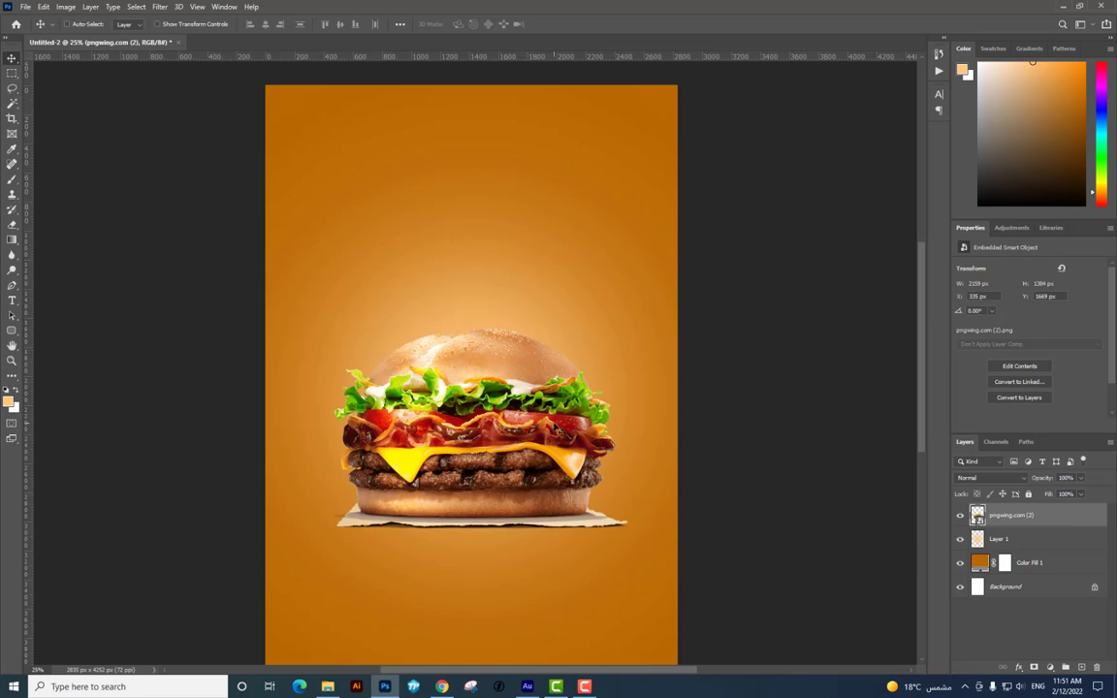
{"action": "right_click", "coordinate": [558, 403]}
{"action": "key", "text": "Escape"}
Clip a Color Balance layer to the burger with midtones set to −11, −1, −14
{"action": "left_click", "coordinate": [1050, 669]}
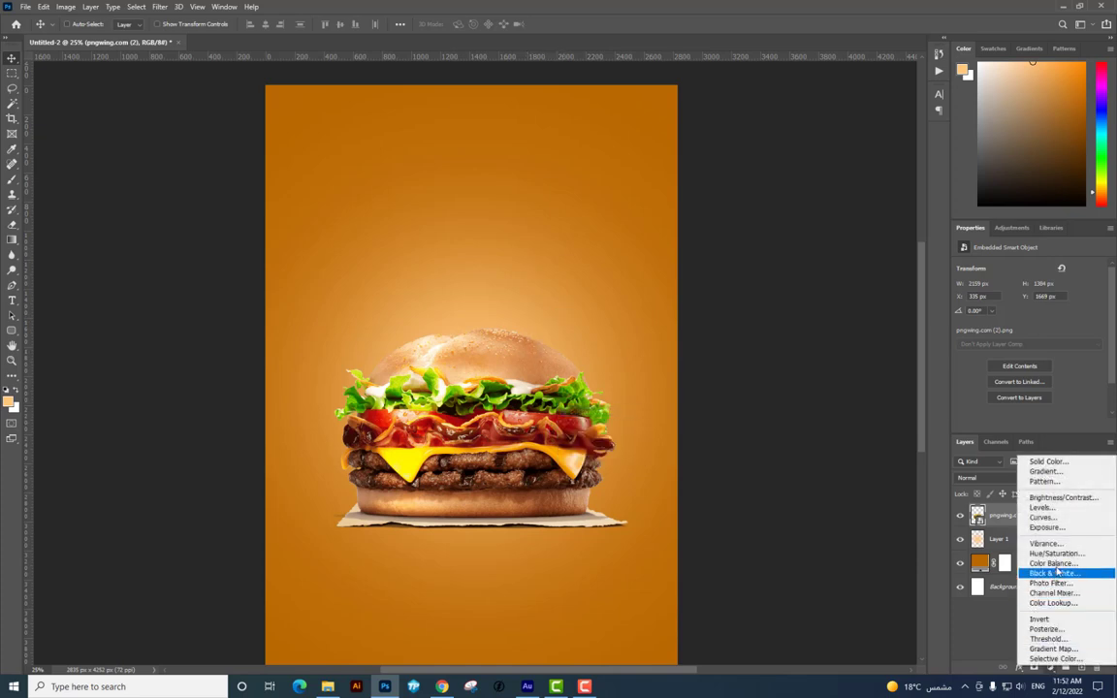
{"action": "left_click", "coordinate": [1044, 566]}
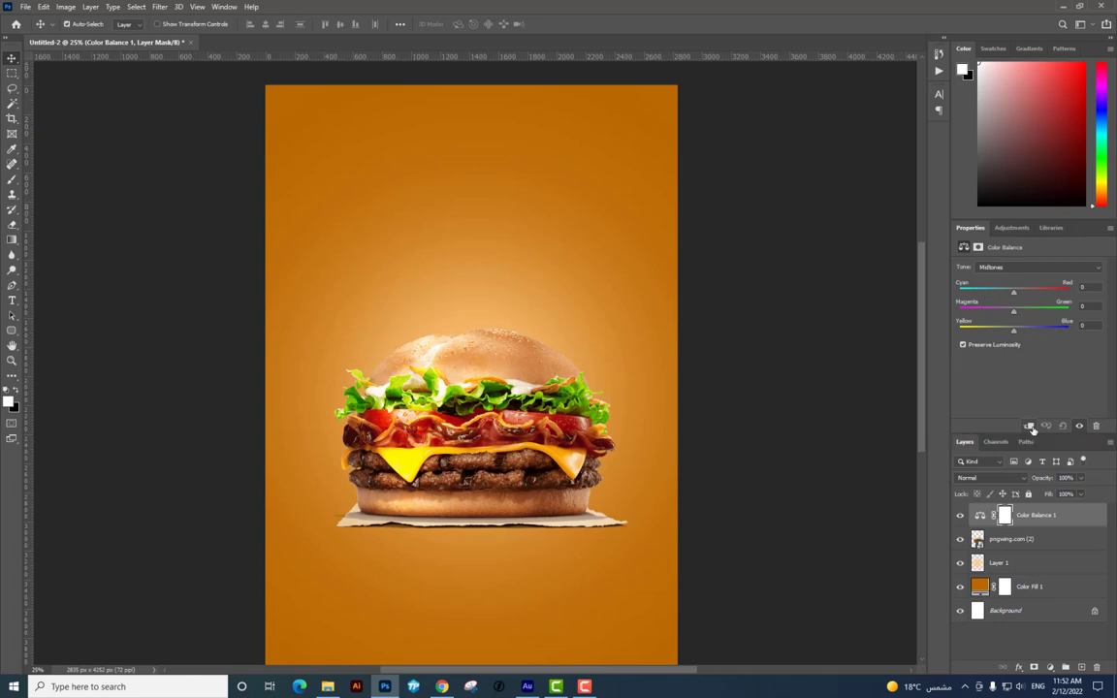
{"action": "key", "text": "ctrl+alt+g"}
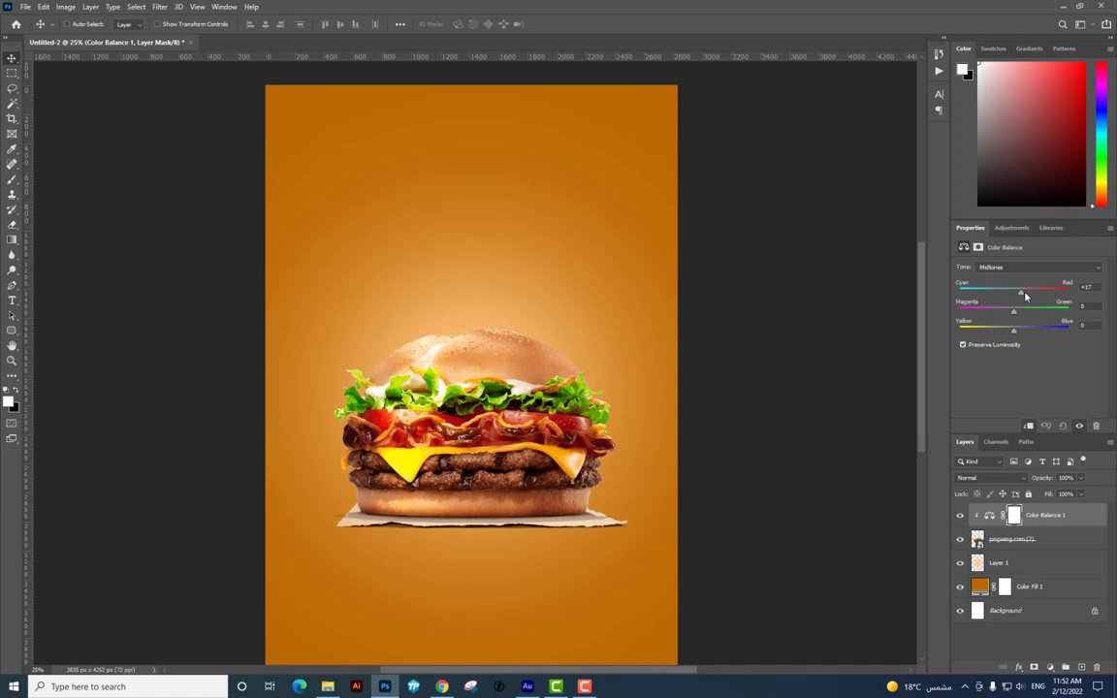
{"action": "mouse_move", "coordinate": [1014, 292]}
{"action": "left_mouse_down"}
{"action": "mouse_move", "coordinate": [989, 292]}
{"action": "mouse_move", "coordinate": [1016, 288]}
{"action": "left_mouse_up"}
{"action": "left_click", "coordinate": [959, 517]}
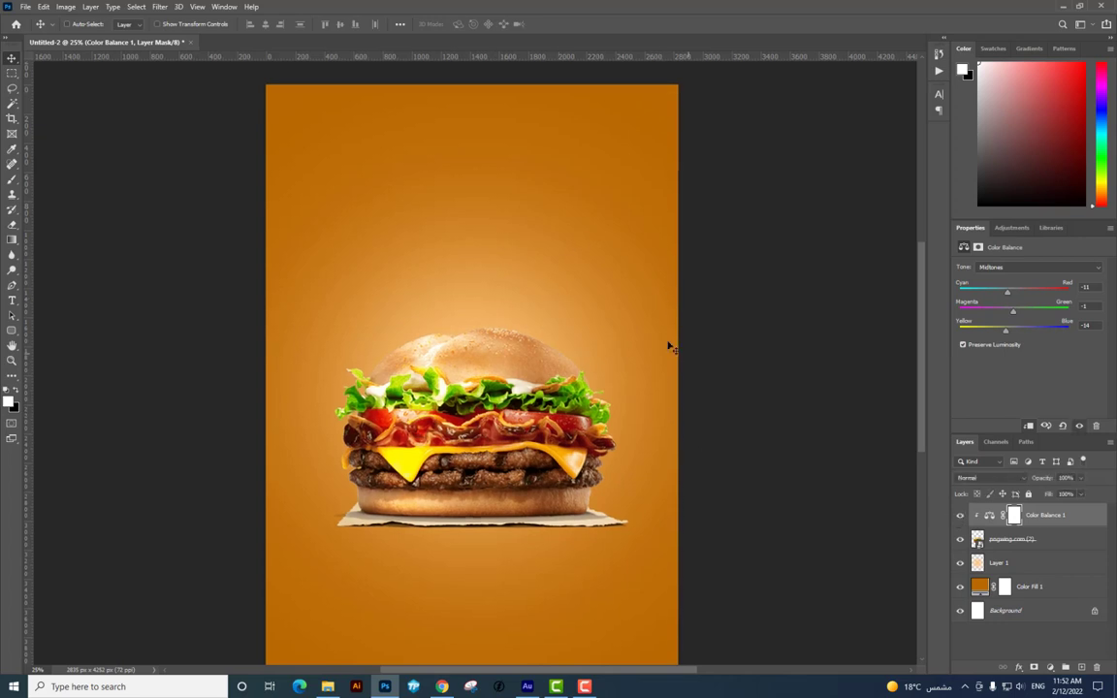
{"action": "key", "text": "ctrl+minus"}
{"action": "key", "text": "ctrl+0"}
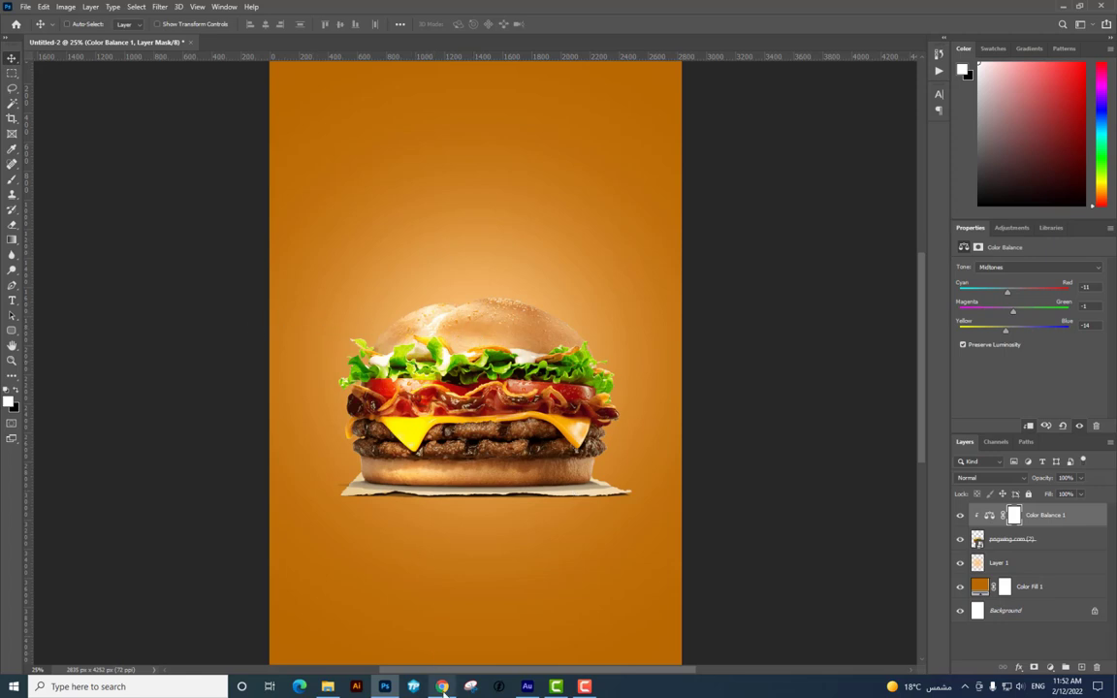
{"action": "left_click", "coordinate": [442, 687]}
Replace the burger search with a Google Images search for 'بيت بطاطس png'
{"action": "left_click", "coordinate": [790, 5]}
{"action": "left_click", "coordinate": [937, 54]}
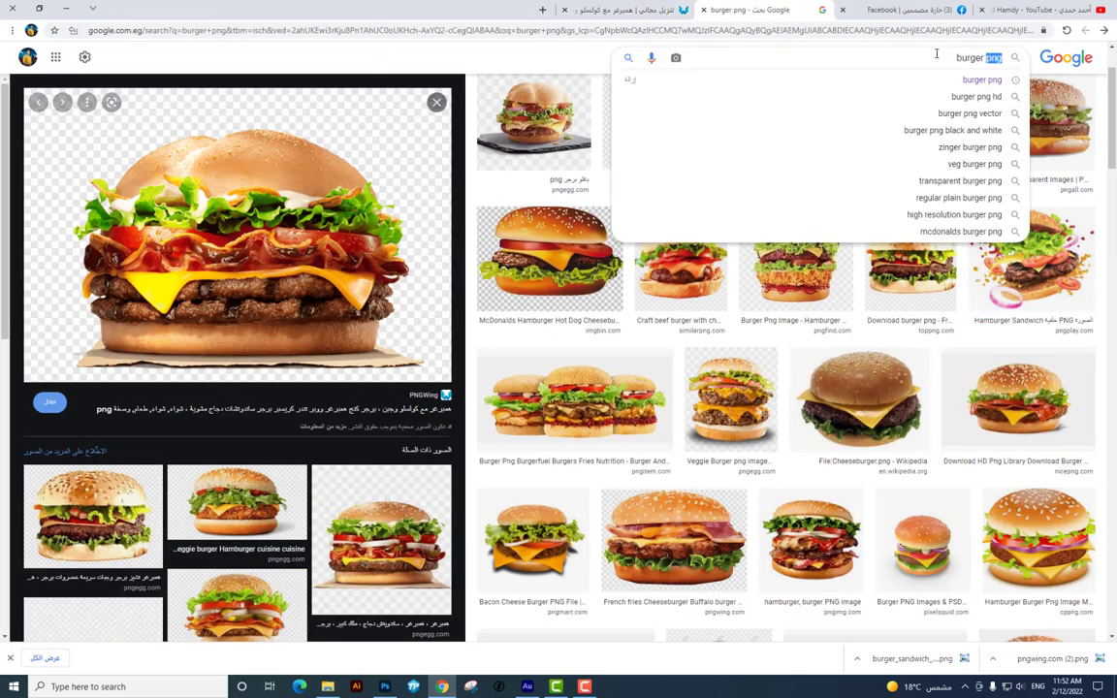
{"action": "triple_click", "coordinate": [937, 54]}
{"action": "type", "text": "باكيت بط"}
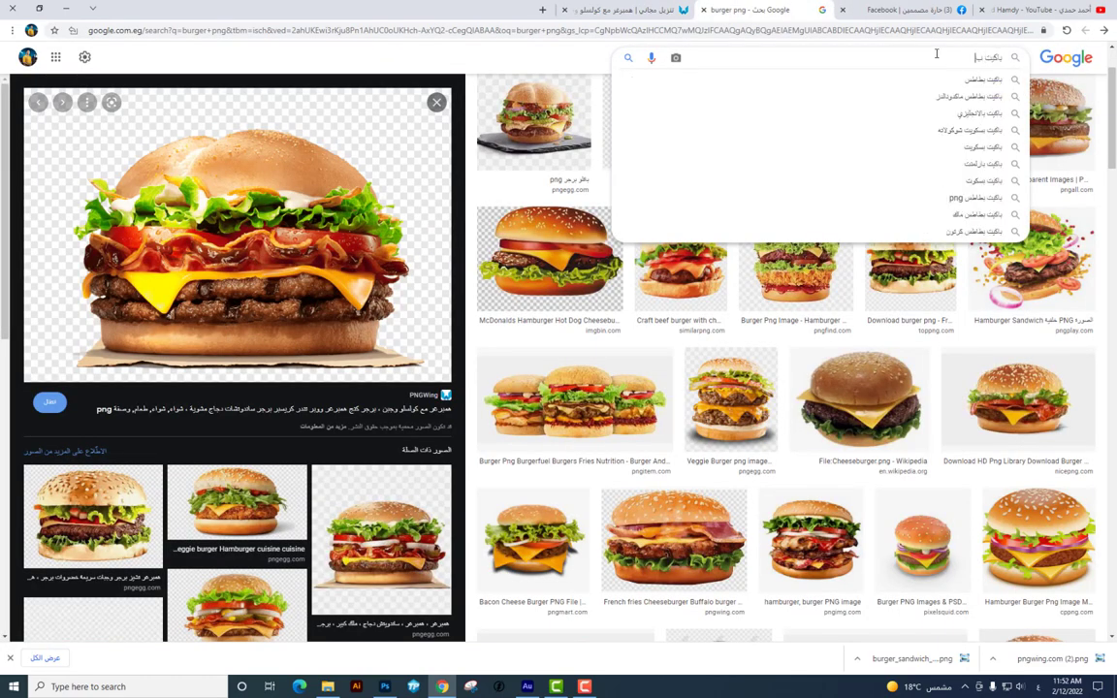
{"action": "type", "text": "اطس png"}
{"action": "key", "text": "Return"}
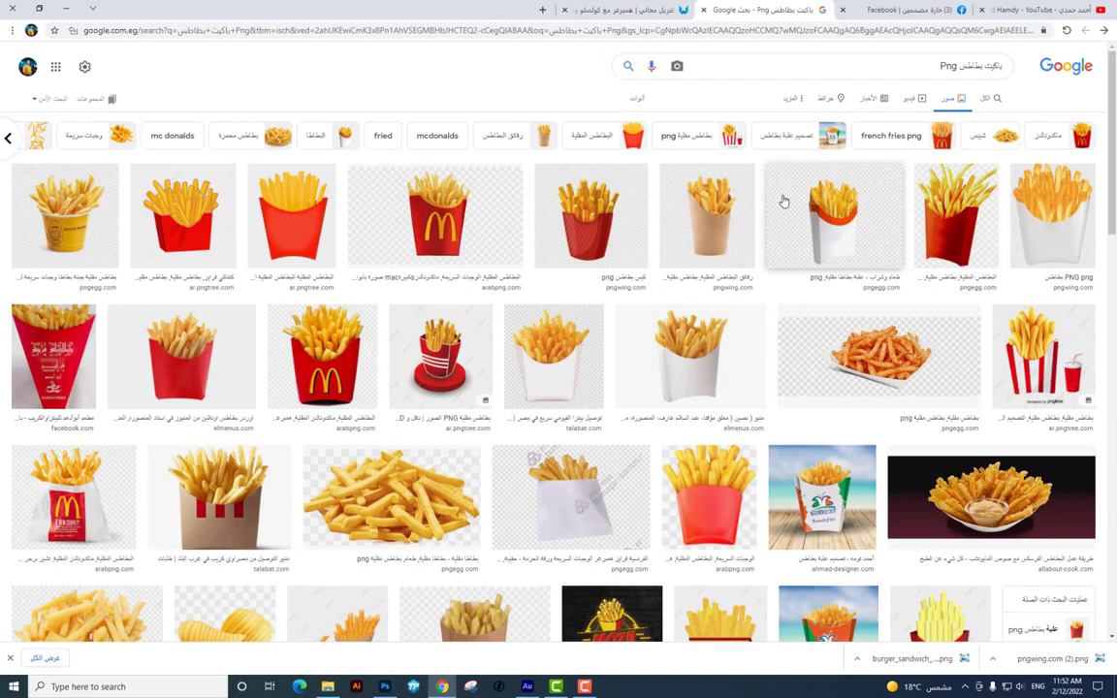
Look over the fries-in-a-cup result's source page, then return to the results
{"action": "left_click", "coordinate": [70, 237]}
{"action": "left_click", "coordinate": [347, 281]}
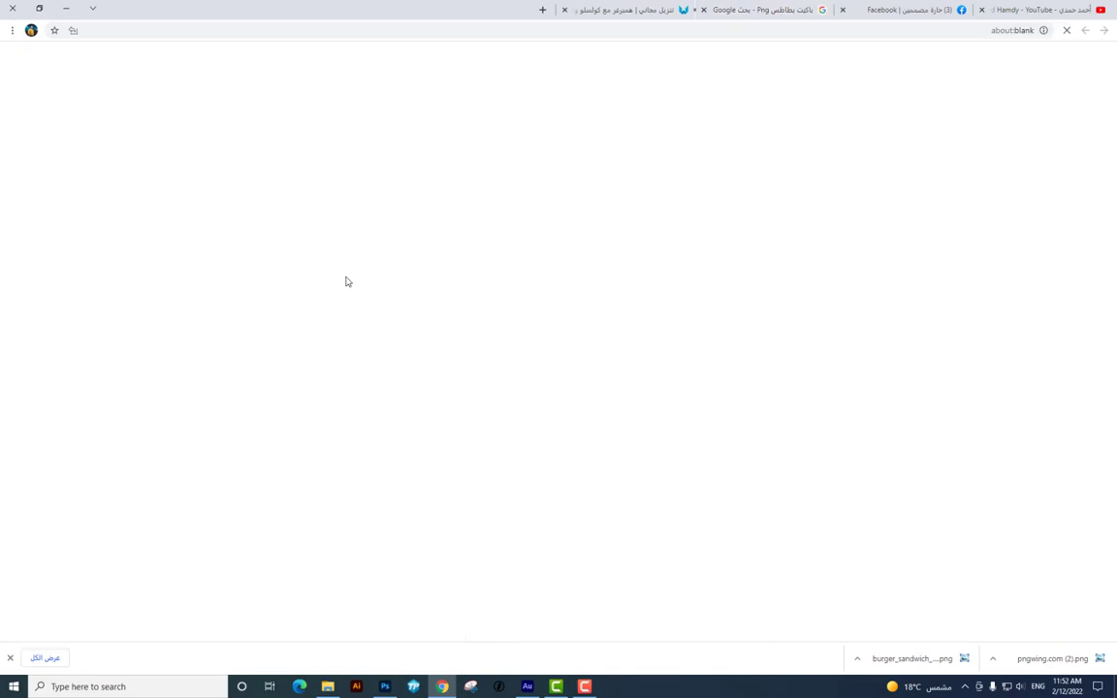
{"action": "scroll", "coordinate": [576, 303], "scroll_direction": "down", "scroll_amount": 3}
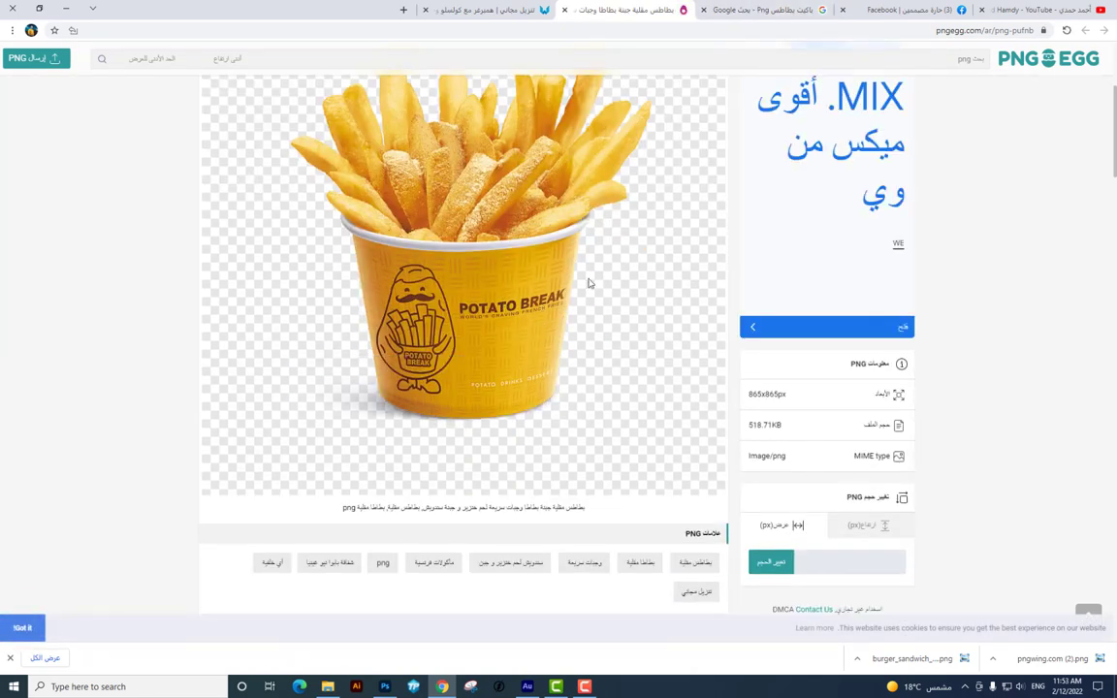
{"action": "scroll", "coordinate": [695, 131], "scroll_direction": "down", "scroll_amount": 3}
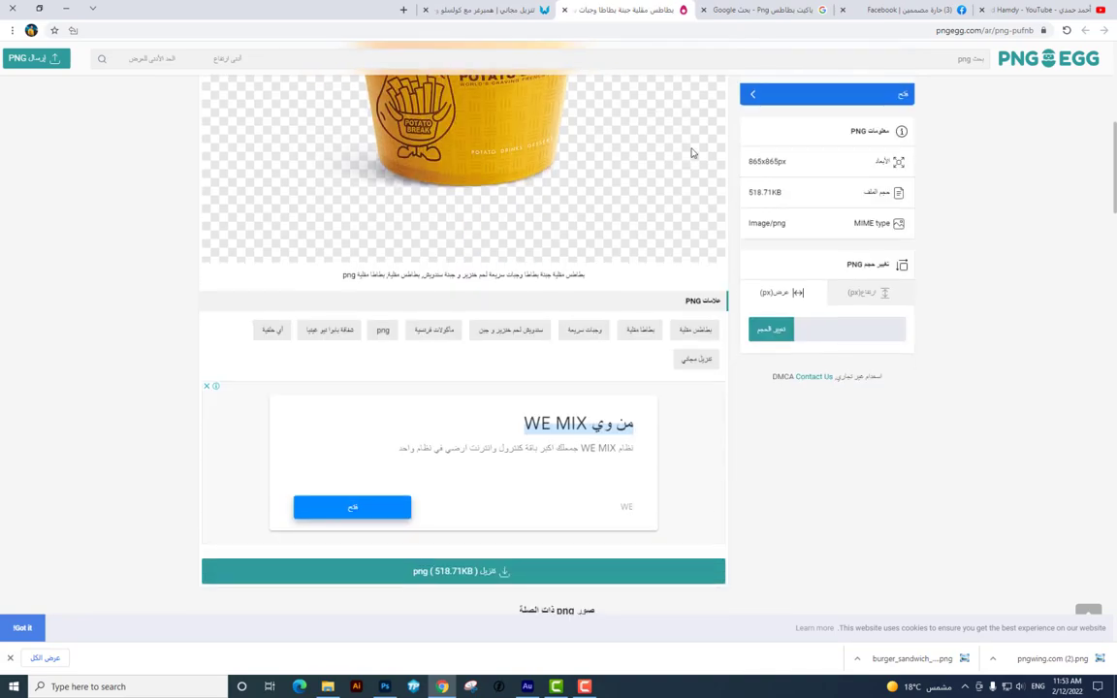
{"action": "scroll", "coordinate": [693, 153], "scroll_direction": "down", "scroll_amount": 4}
{"action": "scroll", "coordinate": [692, 154], "scroll_direction": "down", "scroll_amount": 4}
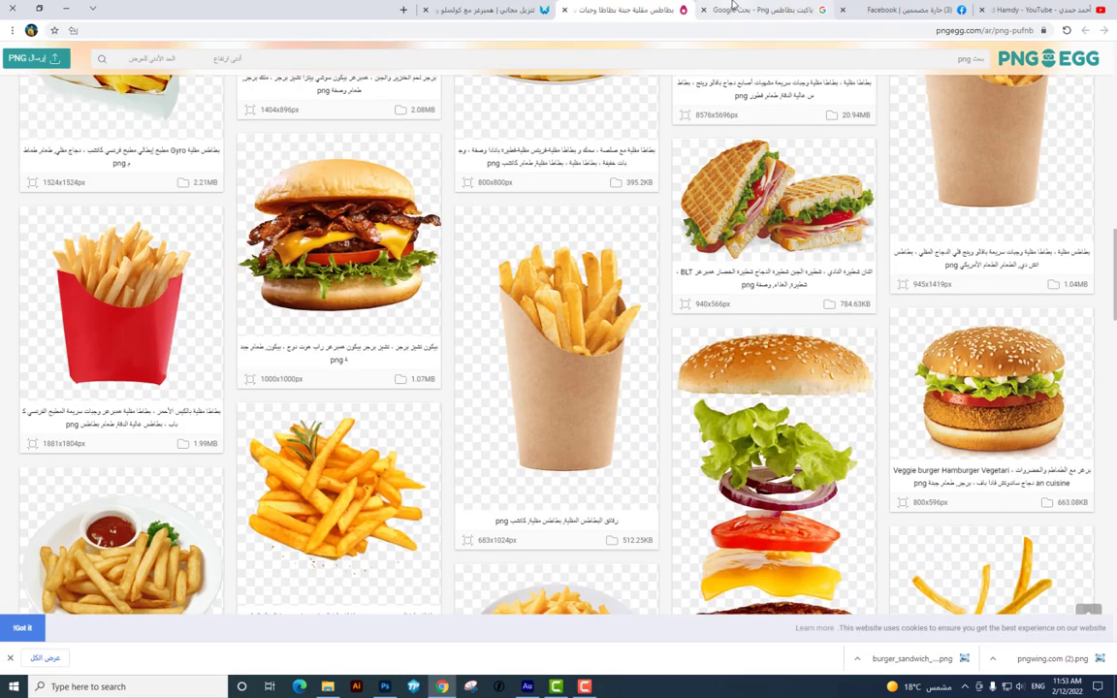
{"action": "left_click", "coordinate": [767, 10]}
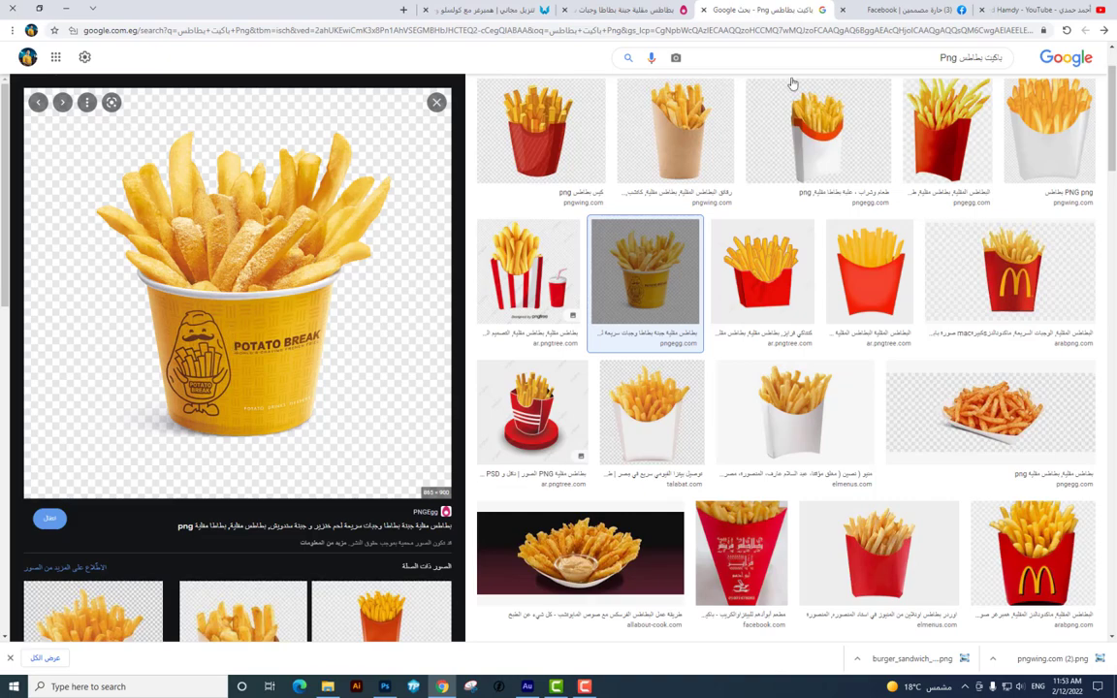
Check the kraft-paper fries cup page, then go back to the yellow fries bucket page
{"action": "left_click", "coordinate": [628, 119]}
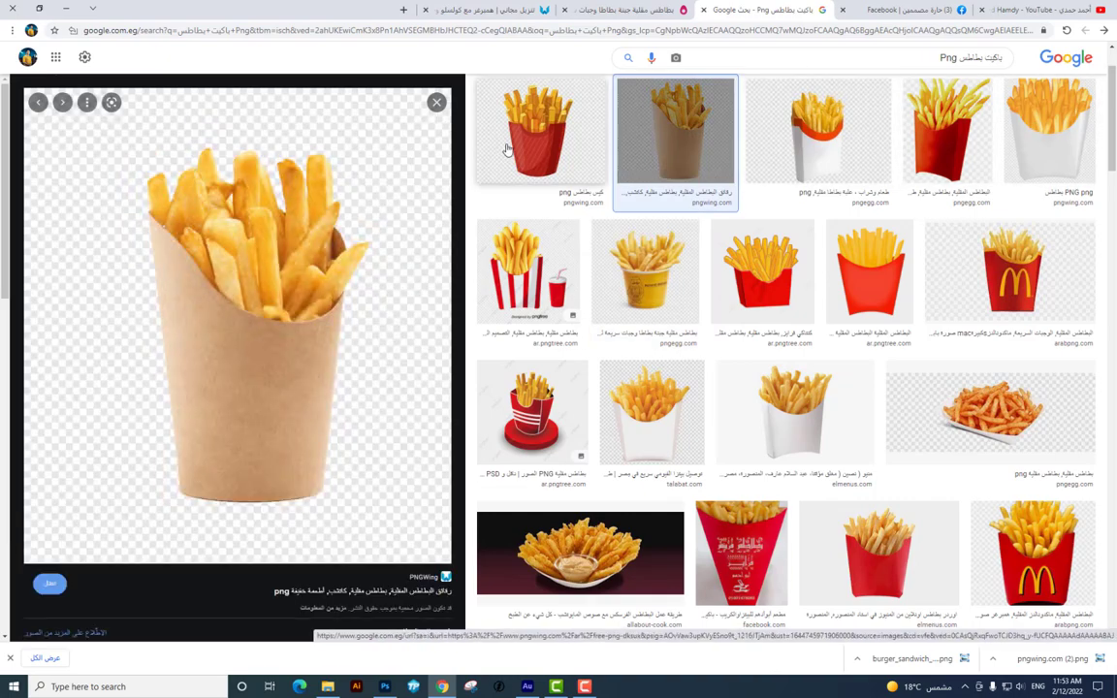
{"action": "left_click", "coordinate": [276, 229]}
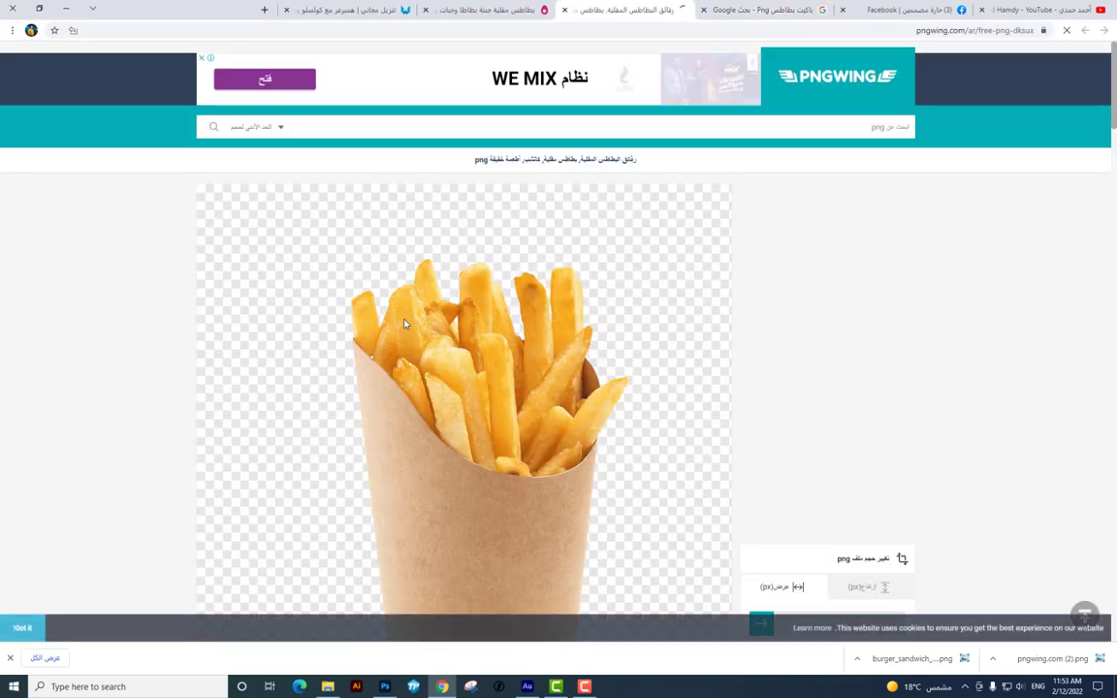
{"action": "scroll", "coordinate": [405, 324], "scroll_direction": "down", "scroll_amount": 5}
{"action": "left_click", "coordinate": [462, 8]}
{"action": "left_click", "coordinate": [369, 9]}
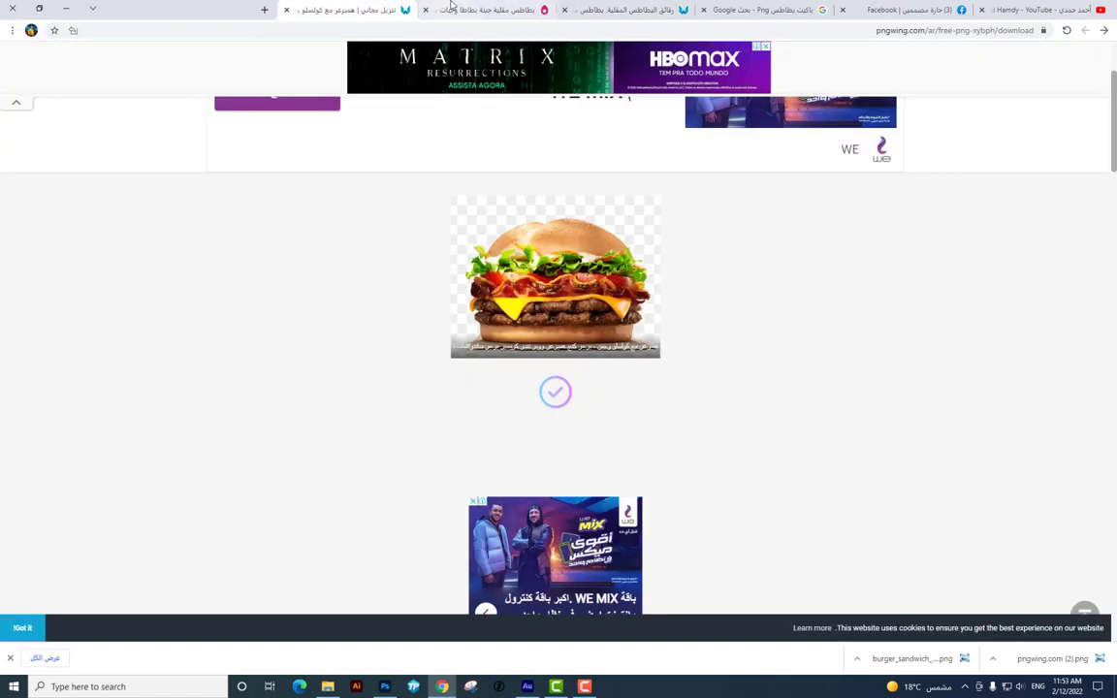
{"action": "left_click", "coordinate": [451, 4]}
{"action": "scroll", "coordinate": [436, 209], "scroll_direction": "up", "scroll_amount": 5}
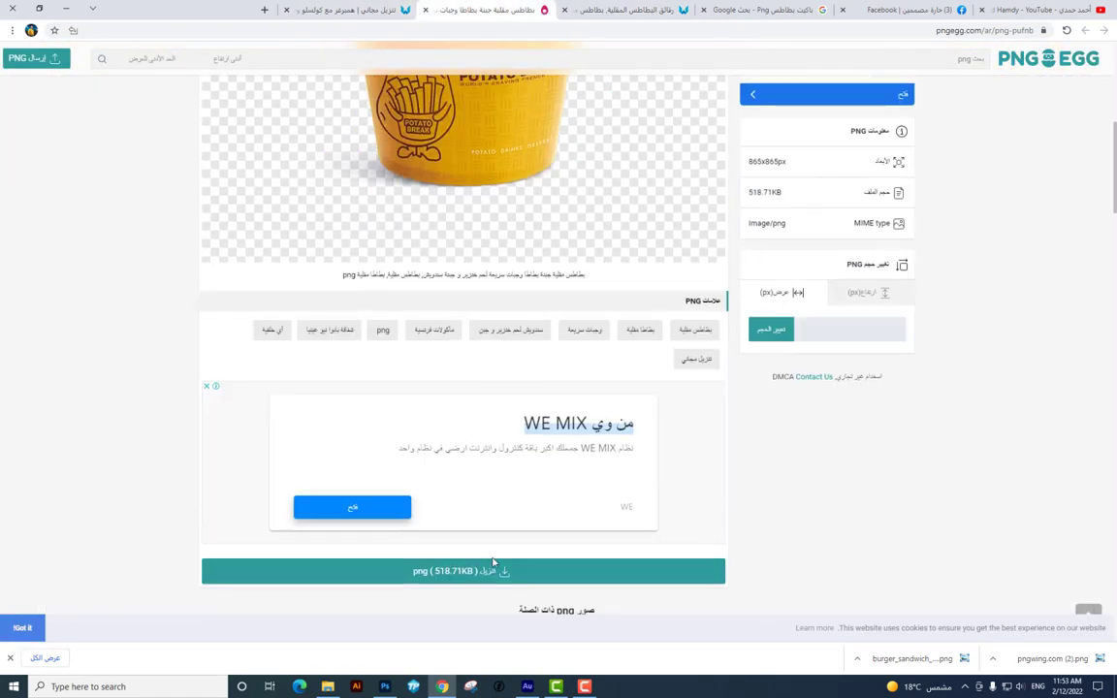
Download the yellow fries bucket PNG, passing the 'I'm human' letter captcha (t, v, q, r)
{"action": "left_click", "coordinate": [493, 565]}
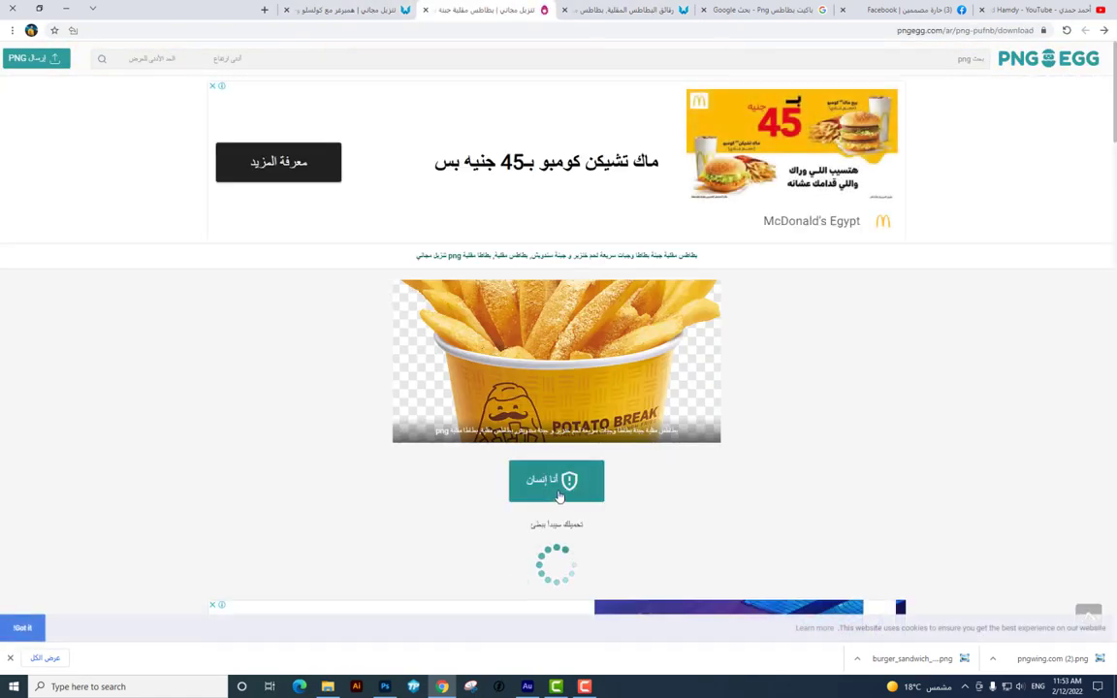
{"action": "left_click", "coordinate": [560, 496]}
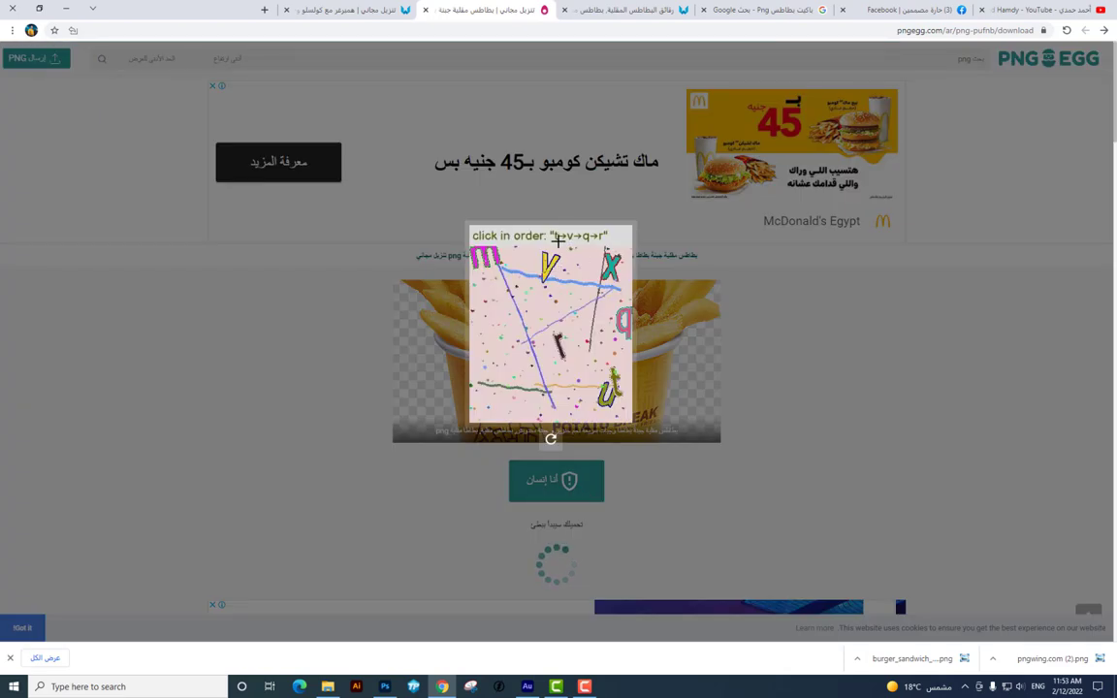
{"action": "left_click", "coordinate": [616, 378]}
{"action": "left_click", "coordinate": [545, 272]}
{"action": "left_click", "coordinate": [625, 320]}
{"action": "left_click", "coordinate": [559, 346]}
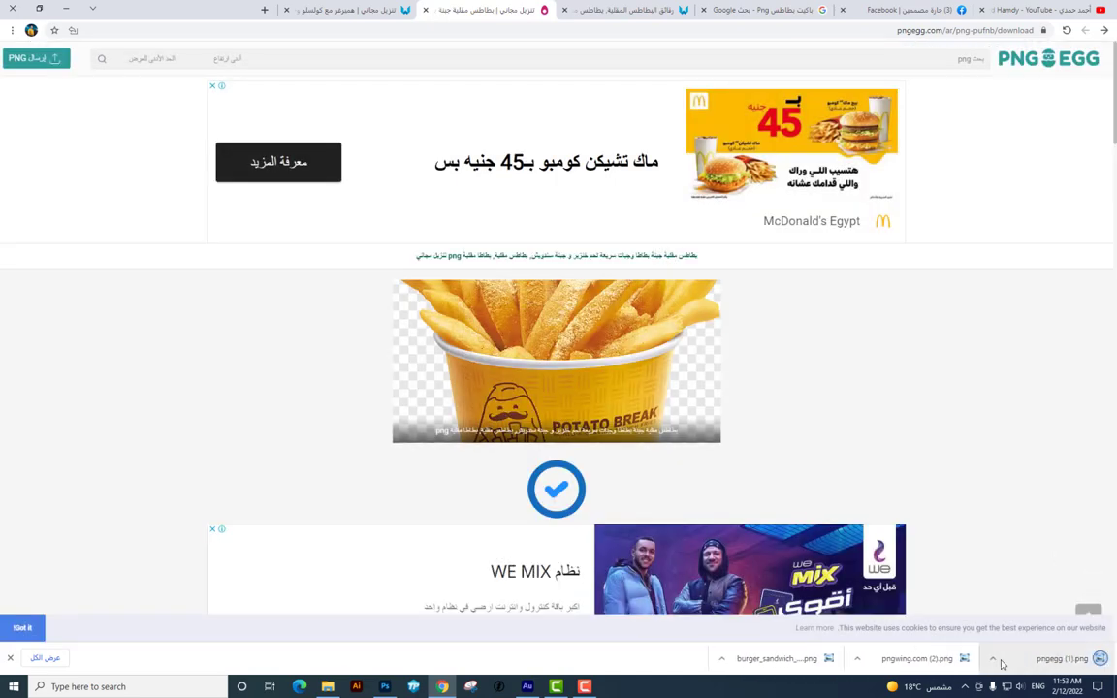
Show pngegg (1).png in its folder and drag it into the poster
{"action": "left_click", "coordinate": [992, 659]}
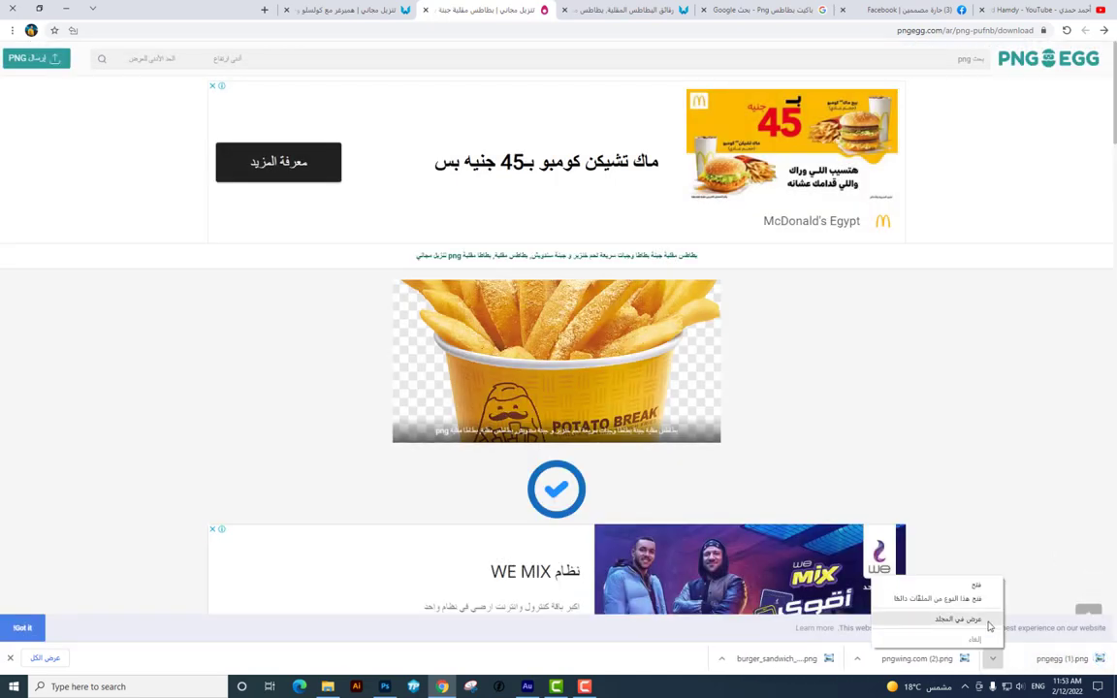
{"action": "left_click", "coordinate": [990, 623]}
{"action": "mouse_move", "coordinate": [145, 87]}
{"action": "left_mouse_down"}
{"action": "mouse_move", "coordinate": [386, 690]}
{"action": "mouse_move", "coordinate": [476, 449]}
{"action": "mouse_move", "coordinate": [354, 443]}
{"action": "left_mouse_up"}
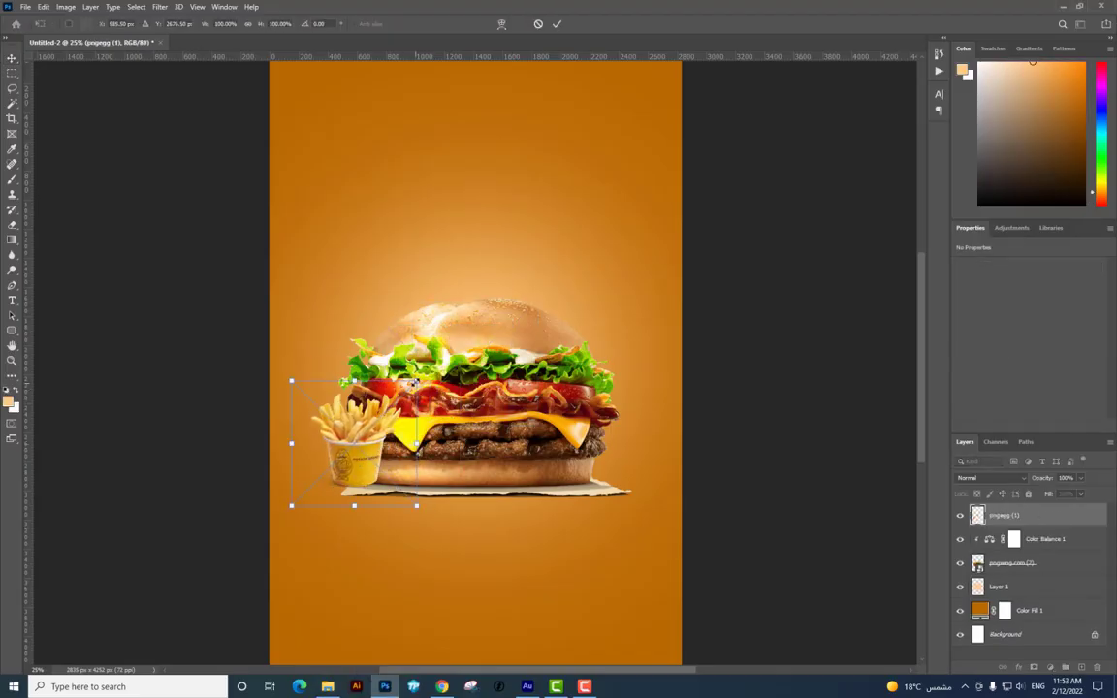
Enlarge and place the fries bucket, moving its layer beneath the burger
{"action": "mouse_move", "coordinate": [416, 382]}
{"action": "left_mouse_down"}
{"action": "mouse_move", "coordinate": [461, 331]}
{"action": "mouse_move", "coordinate": [474, 281]}
{"action": "left_mouse_up"}
{"action": "key", "text": "Return"}
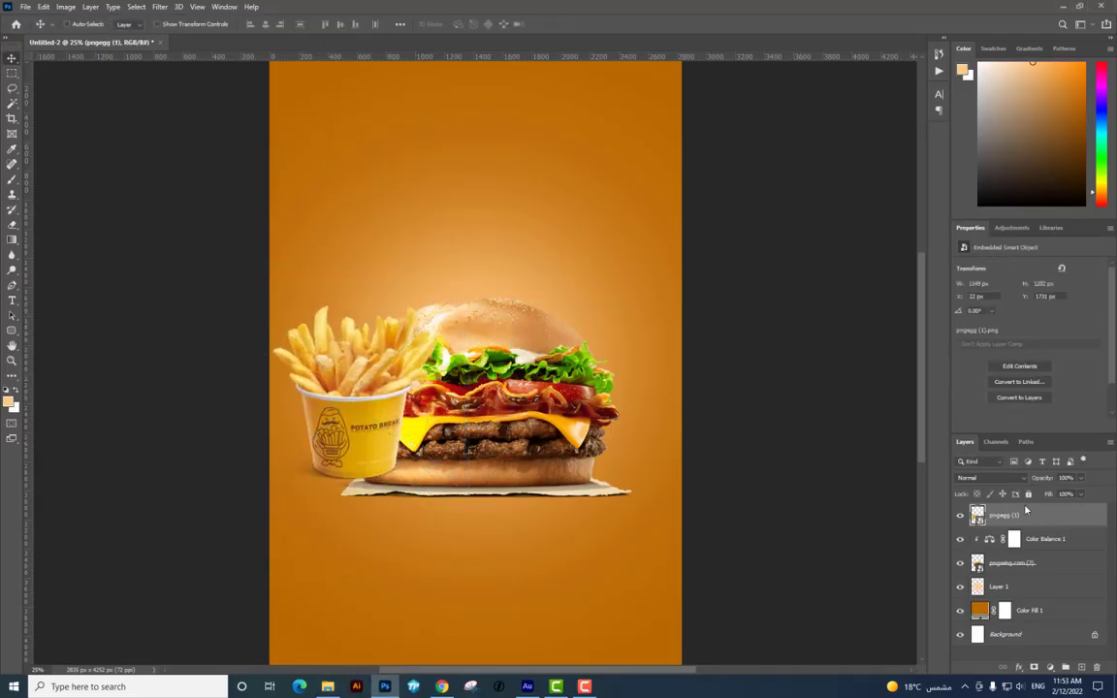
{"action": "left_click_drag", "start_coordinate": [1026, 511], "coordinate": [1009, 572]}
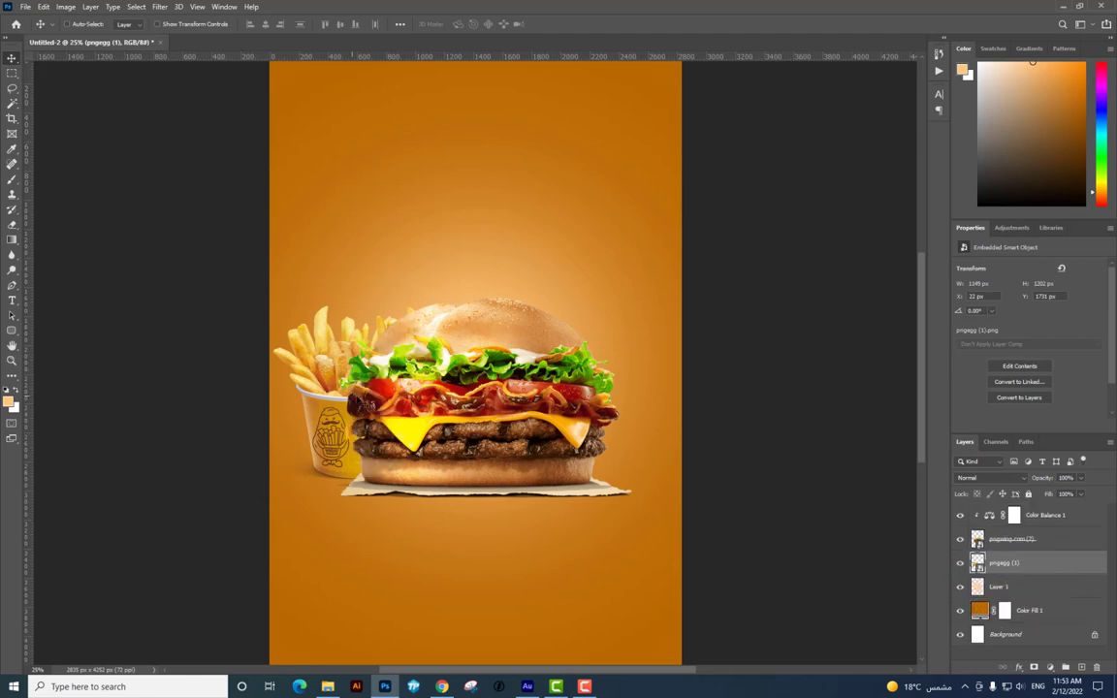
Resize the fries bucket with Ctrl+T and move it lower at the burger's left
{"action": "key", "text": "ctrl+t"}
{"action": "mouse_move", "coordinate": [405, 324]}
{"action": "left_mouse_down"}
{"action": "mouse_move", "coordinate": [433, 298]}
{"action": "mouse_move", "coordinate": [390, 313]}
{"action": "left_mouse_up"}
{"action": "key", "text": "Return"}
{"action": "left_click_drag", "start_coordinate": [487, 369], "coordinate": [563, 380]}
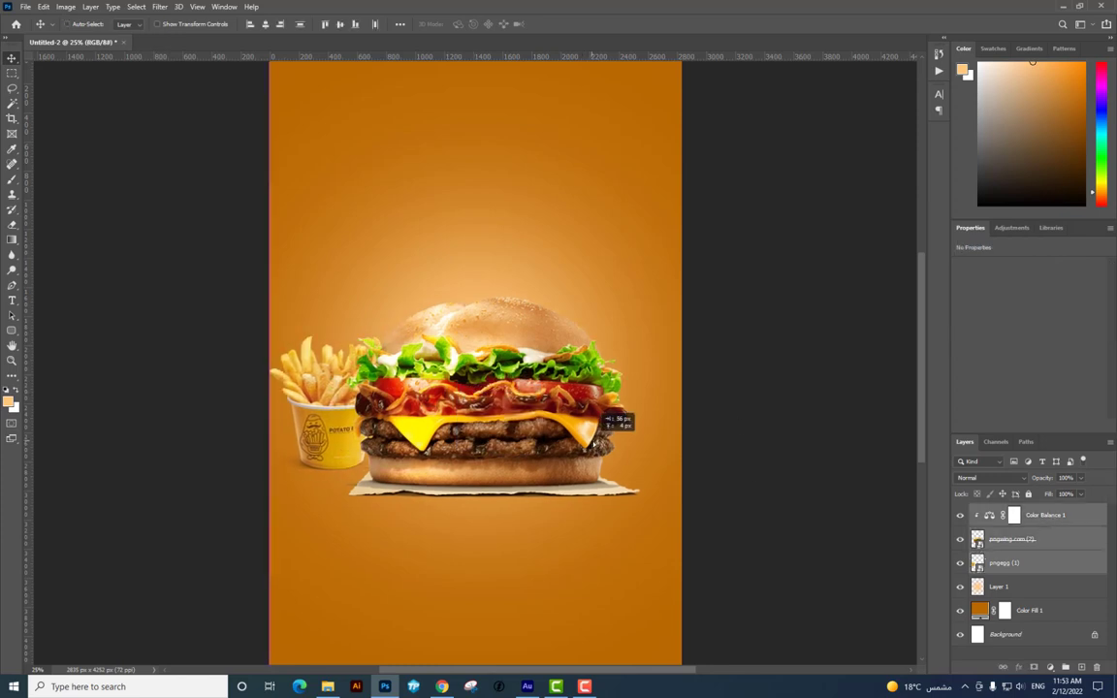
{"action": "right_click", "coordinate": [351, 432]}
{"action": "left_click", "coordinate": [368, 433]}
{"action": "left_click_drag", "start_coordinate": [357, 441], "coordinate": [351, 463]}
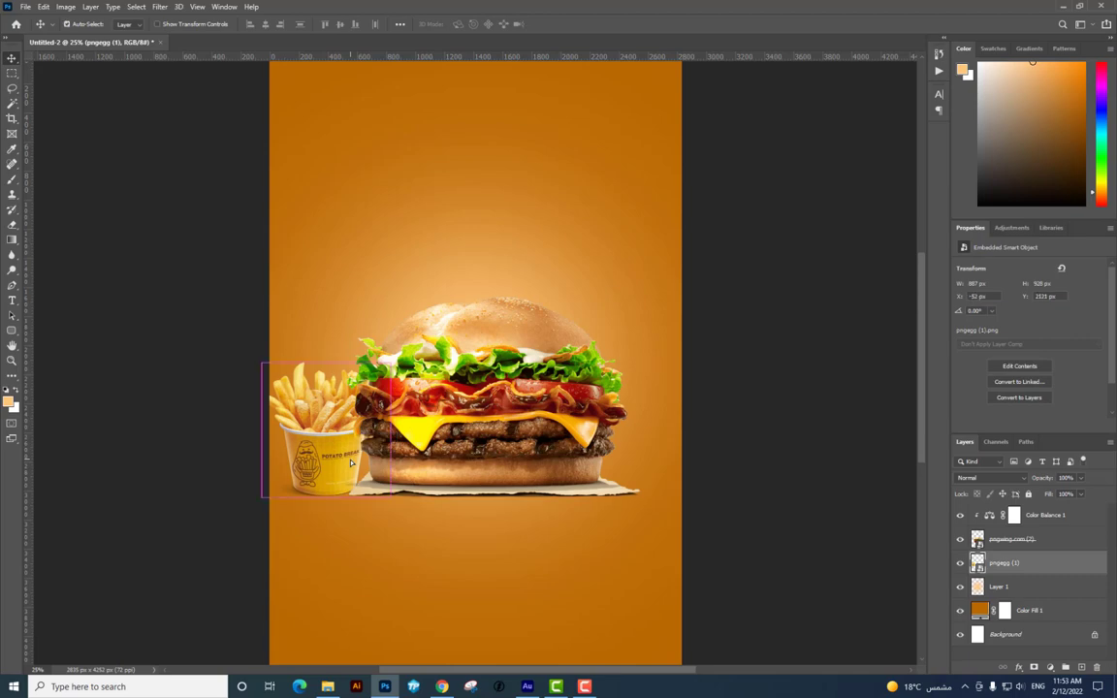
Reselect the pngegg (1) layer and shift the fries bucket up and slightly left
{"action": "scroll", "coordinate": [351, 463], "scroll_direction": "up", "scroll_amount": 1}
{"action": "scroll", "coordinate": [364, 398], "scroll_direction": "up", "scroll_amount": 1}
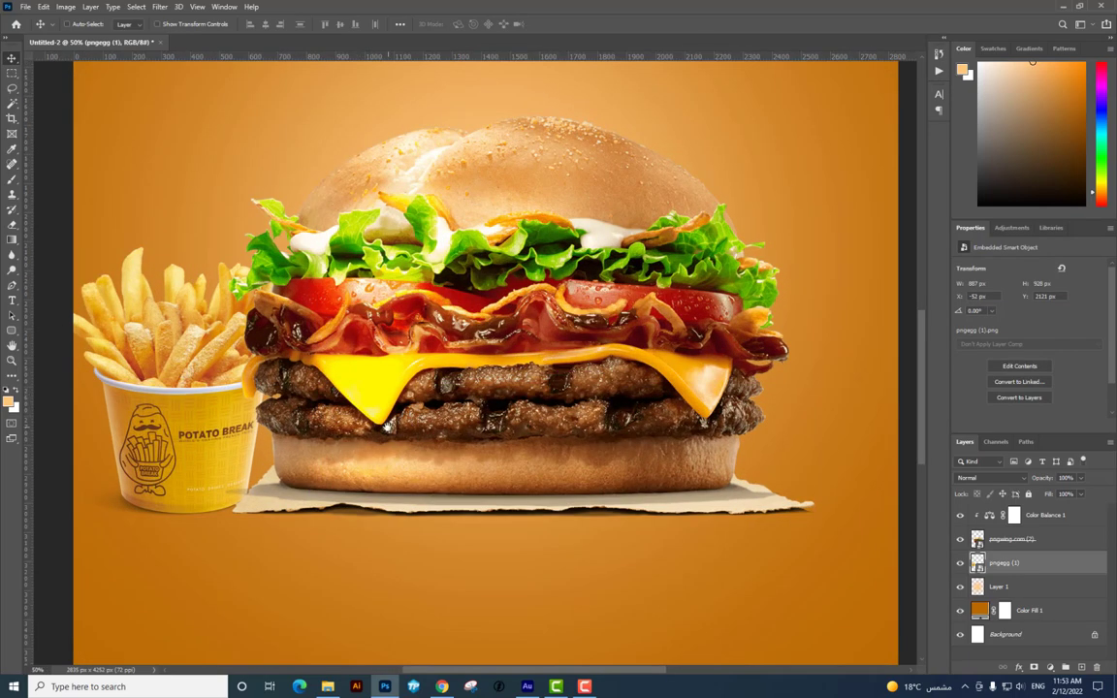
{"action": "left_click_drag", "start_coordinate": [386, 427], "coordinate": [454, 393]}
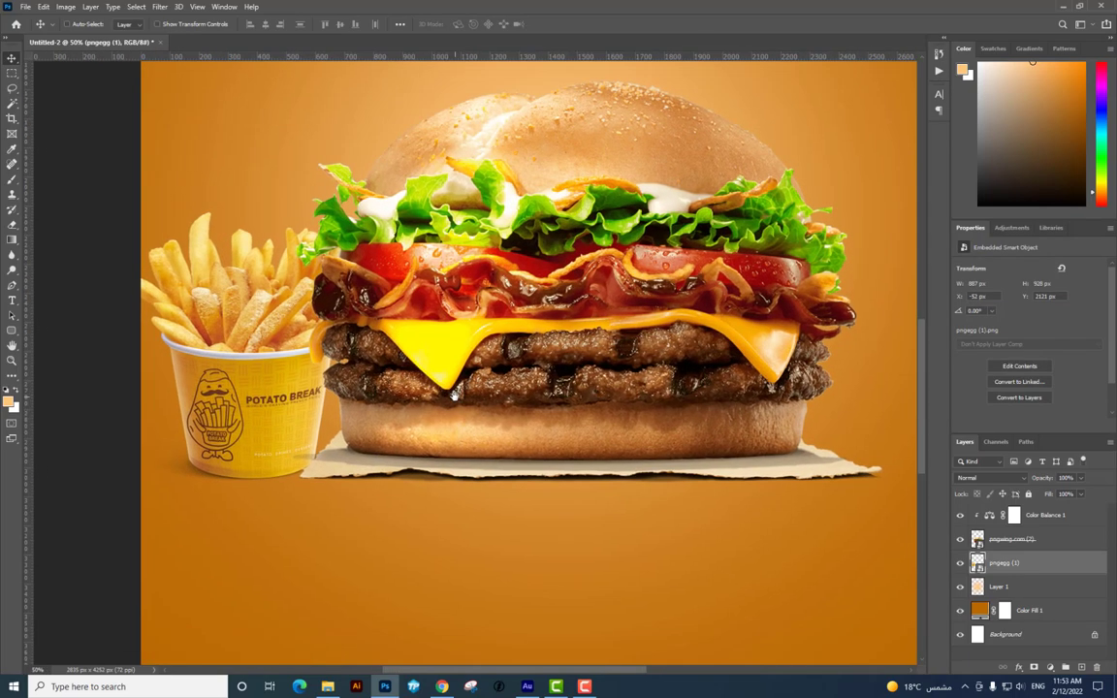
{"action": "right_click", "coordinate": [250, 378]}
{"action": "left_click", "coordinate": [300, 398]}
{"action": "right_click", "coordinate": [296, 378]}
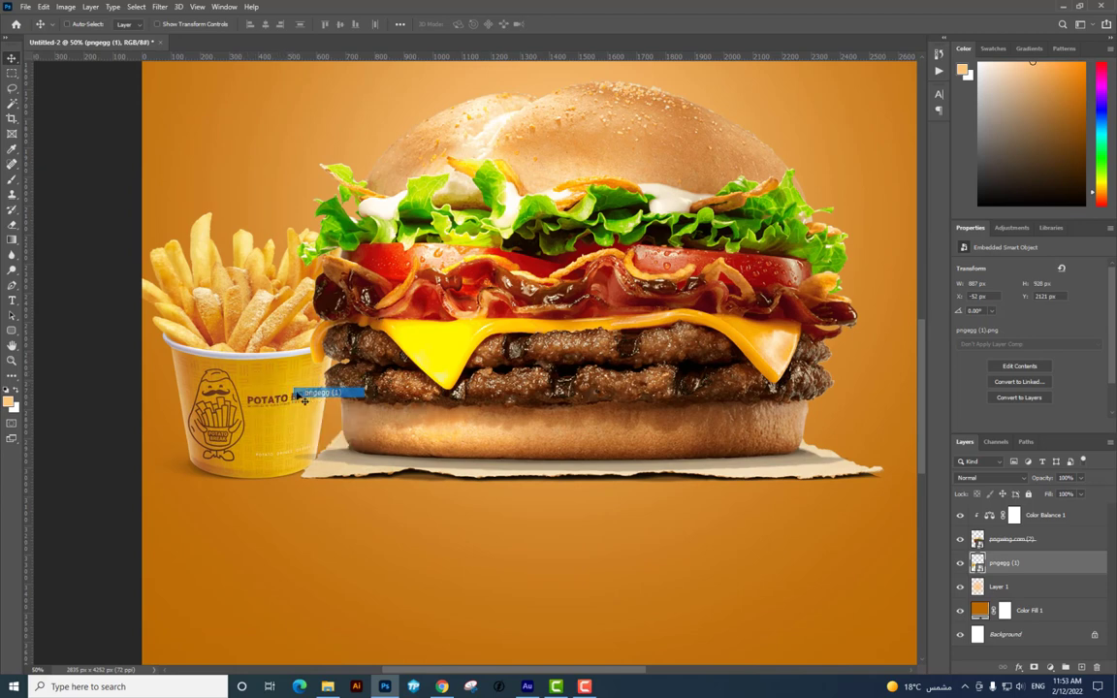
{"action": "left_click", "coordinate": [303, 398]}
{"action": "left_click_drag", "start_coordinate": [303, 398], "coordinate": [291, 369]}
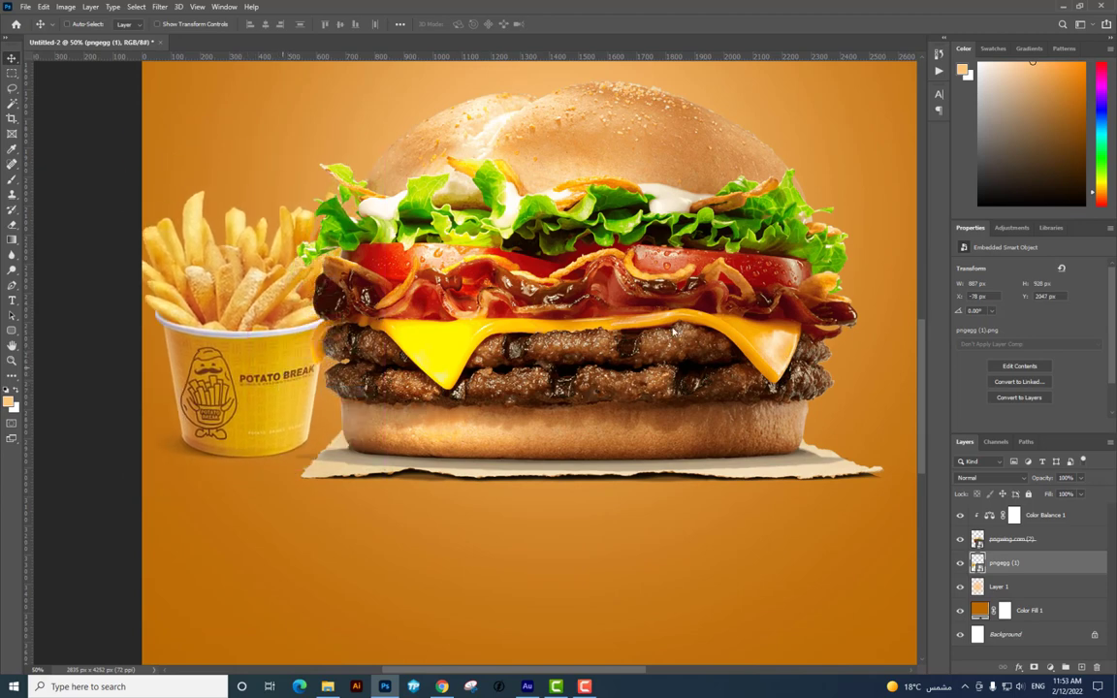
Select the pngwing.com (2) burger layer and draw, then clear, a rectangle around it
{"action": "right_click", "coordinate": [676, 332]}
{"action": "left_click", "coordinate": [645, 327]}
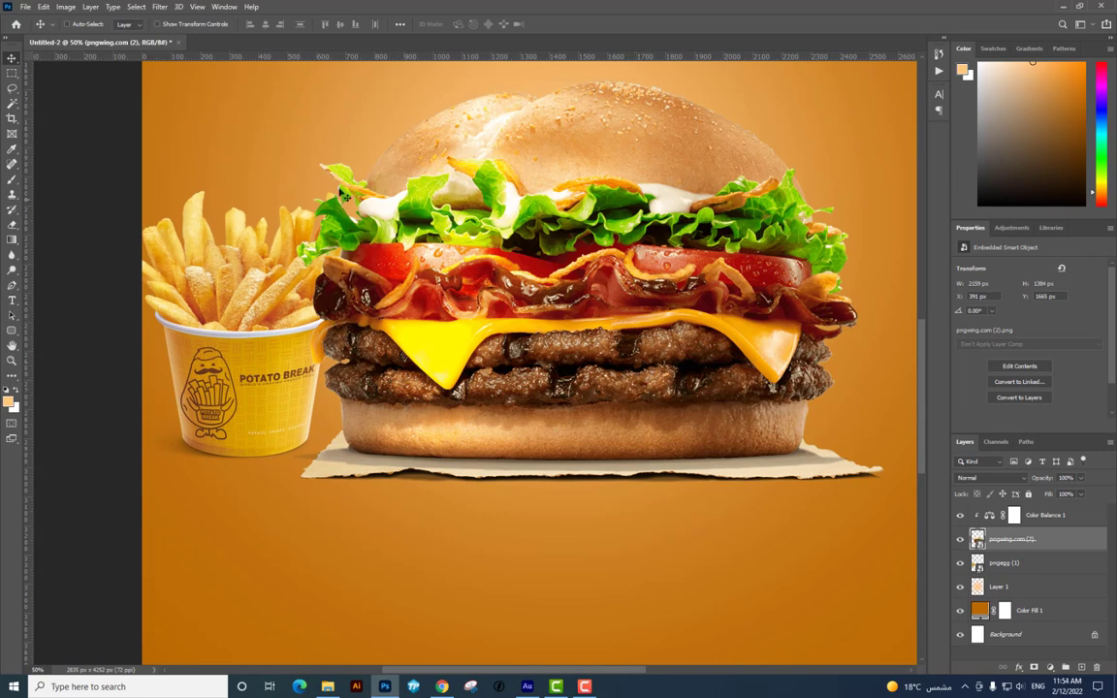
{"action": "key", "text": "m"}
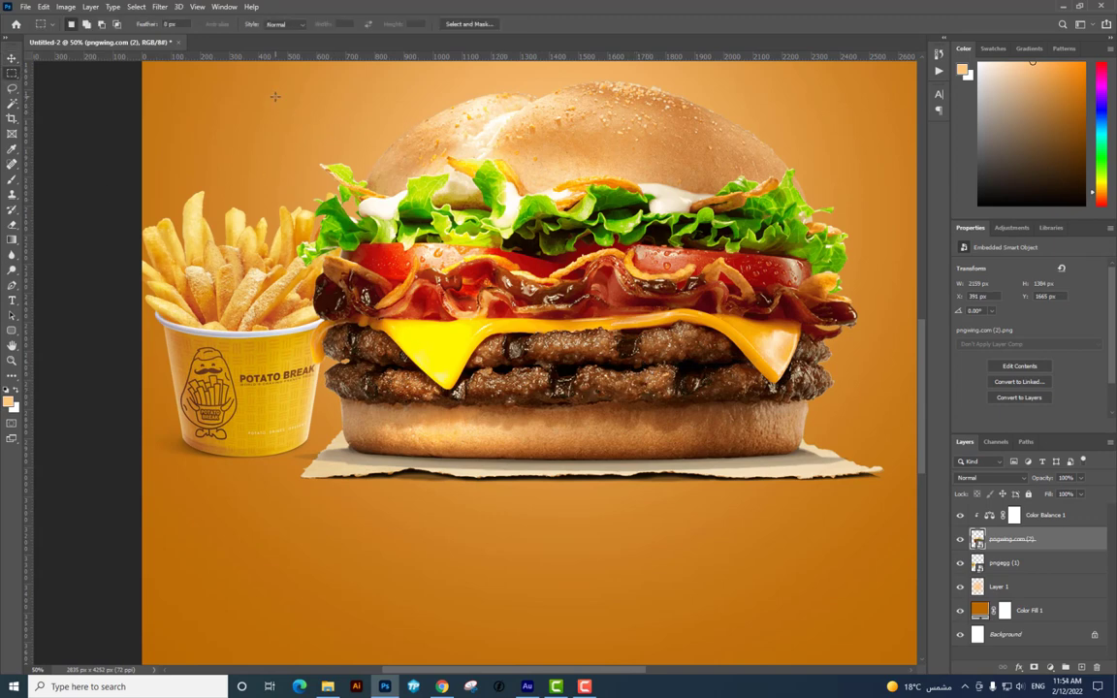
{"action": "left_click_drag", "start_coordinate": [276, 97], "coordinate": [881, 475]}
{"action": "key", "text": "ctrl+d"}
Select strips over the bottom bun and fries area, then hide the fries bucket layer
{"action": "left_click_drag", "start_coordinate": [338, 424], "coordinate": [835, 464]}
{"action": "left_click_drag", "start_coordinate": [168, 420], "coordinate": [317, 461]}
{"action": "left_click", "coordinate": [959, 560]}
Download the kraft fries cup from its PNGWing page and show pngwing.com (3).png in its folder
{"action": "key", "text": "alt+Tab"}
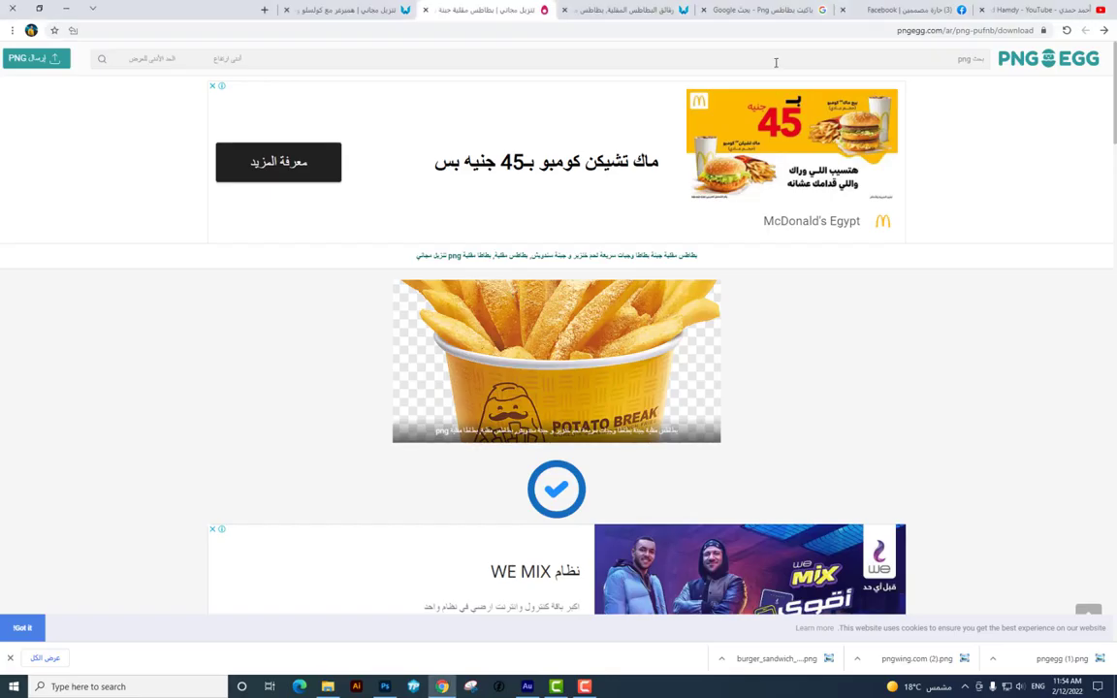
{"action": "left_click", "coordinate": [776, 9]}
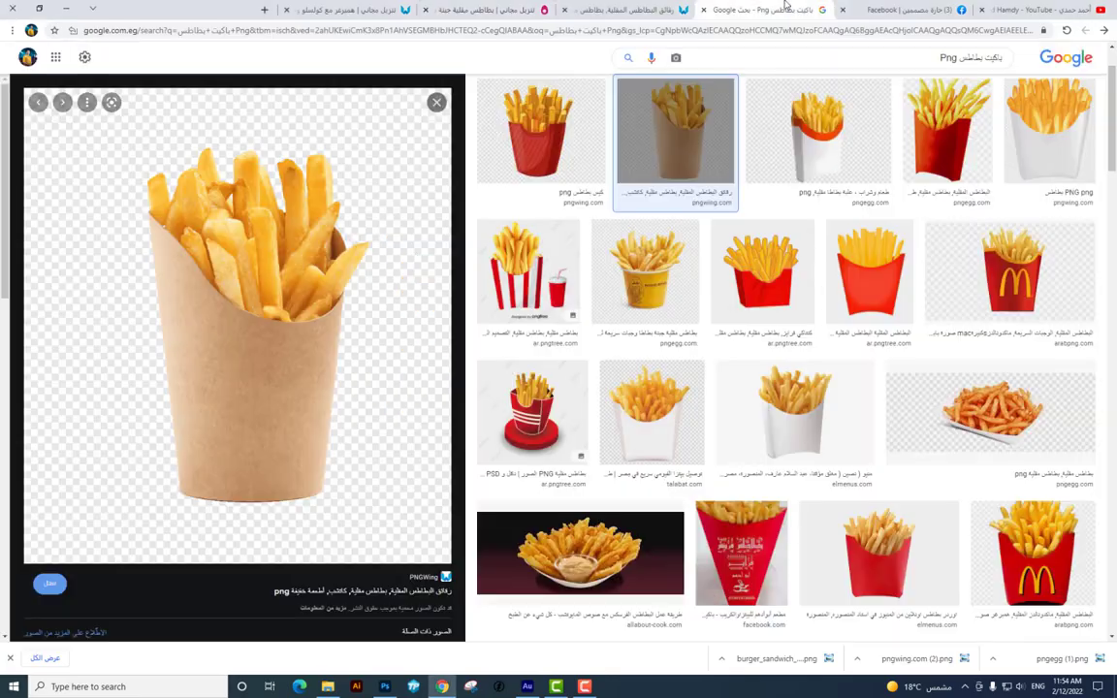
{"action": "left_click", "coordinate": [316, 334]}
{"action": "scroll", "coordinate": [582, 427], "scroll_direction": "down", "scroll_amount": 3}
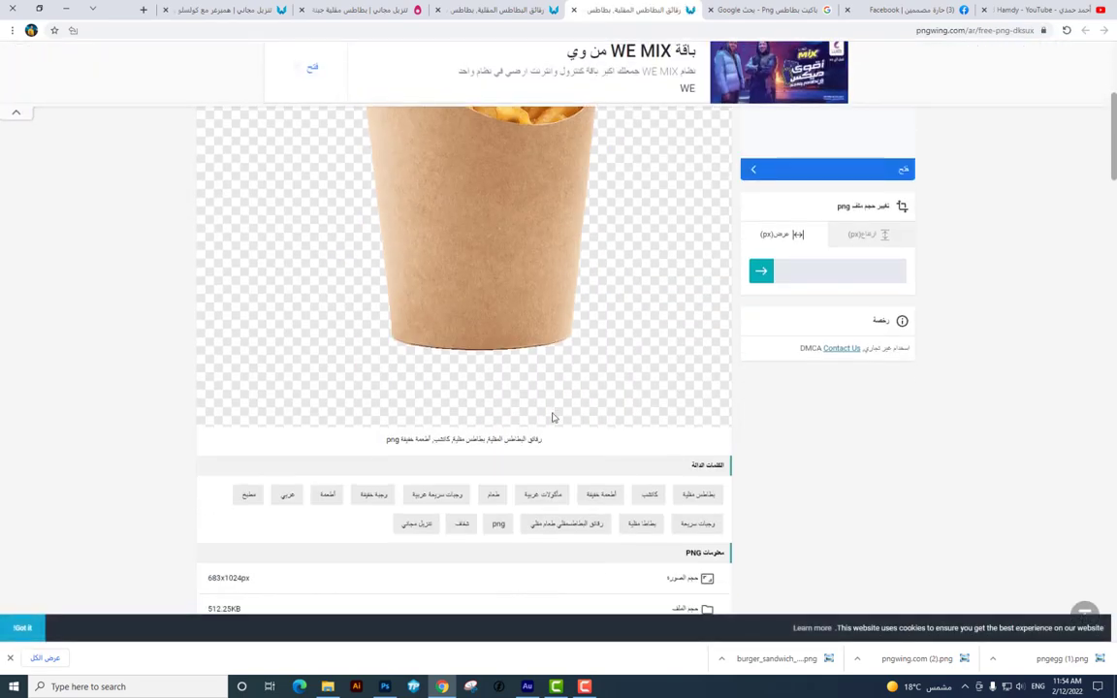
{"action": "scroll", "coordinate": [552, 417], "scroll_direction": "down", "scroll_amount": 3}
{"action": "left_click", "coordinate": [551, 390]}
{"action": "scroll", "coordinate": [853, 368], "scroll_direction": "down", "scroll_amount": 2}
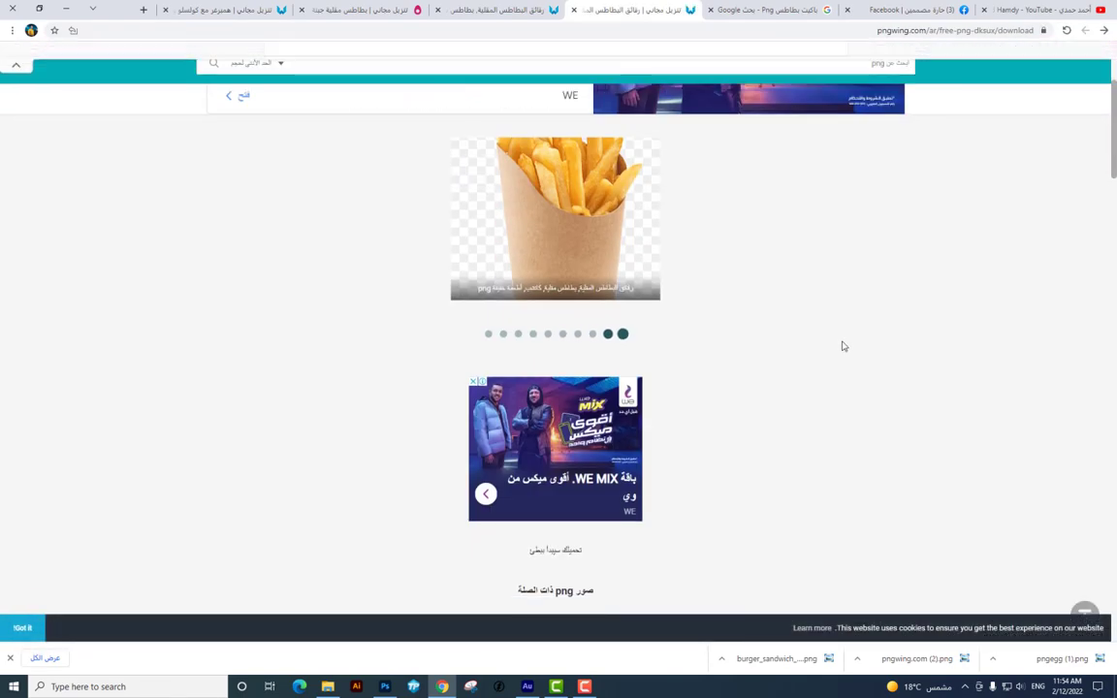
{"action": "left_click", "coordinate": [993, 658]}
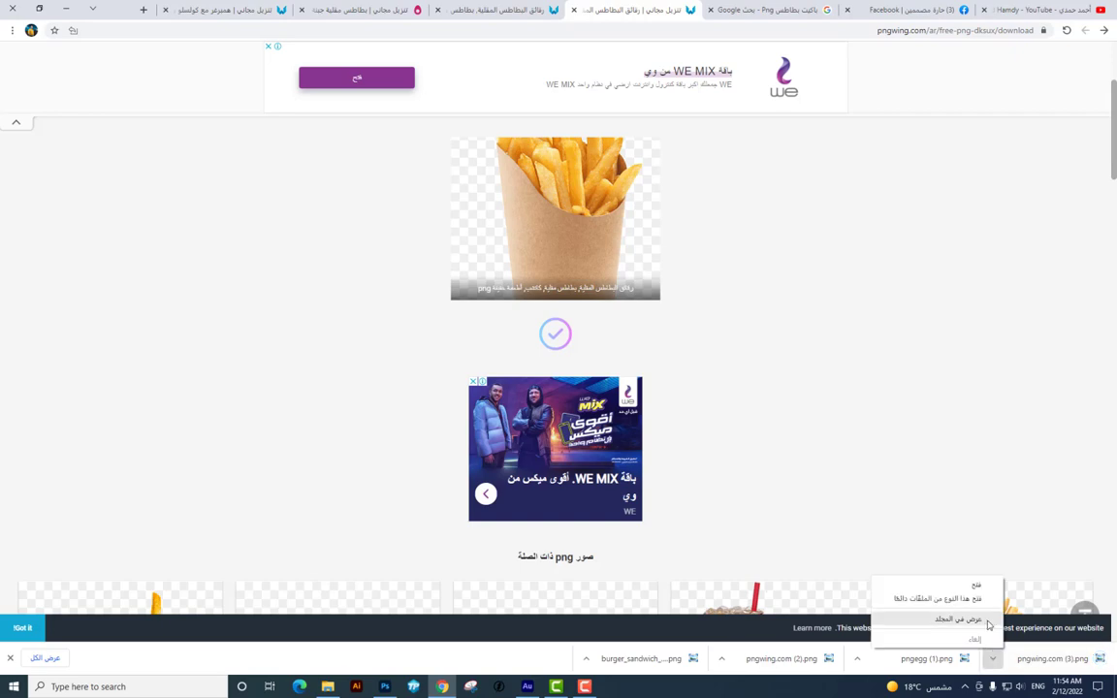
{"action": "left_click", "coordinate": [989, 623]}
Place pngwing.com (3).png enlarged in the poster and move its layer behind the burger
{"action": "mouse_move", "coordinate": [194, 74]}
{"action": "left_mouse_down"}
{"action": "mouse_move", "coordinate": [350, 585]}
{"action": "mouse_move", "coordinate": [485, 310]}
{"action": "mouse_move", "coordinate": [325, 330]}
{"action": "mouse_move", "coordinate": [296, 315]}
{"action": "left_mouse_up"}
{"action": "left_click_drag", "start_coordinate": [374, 189], "coordinate": [361, 188]}
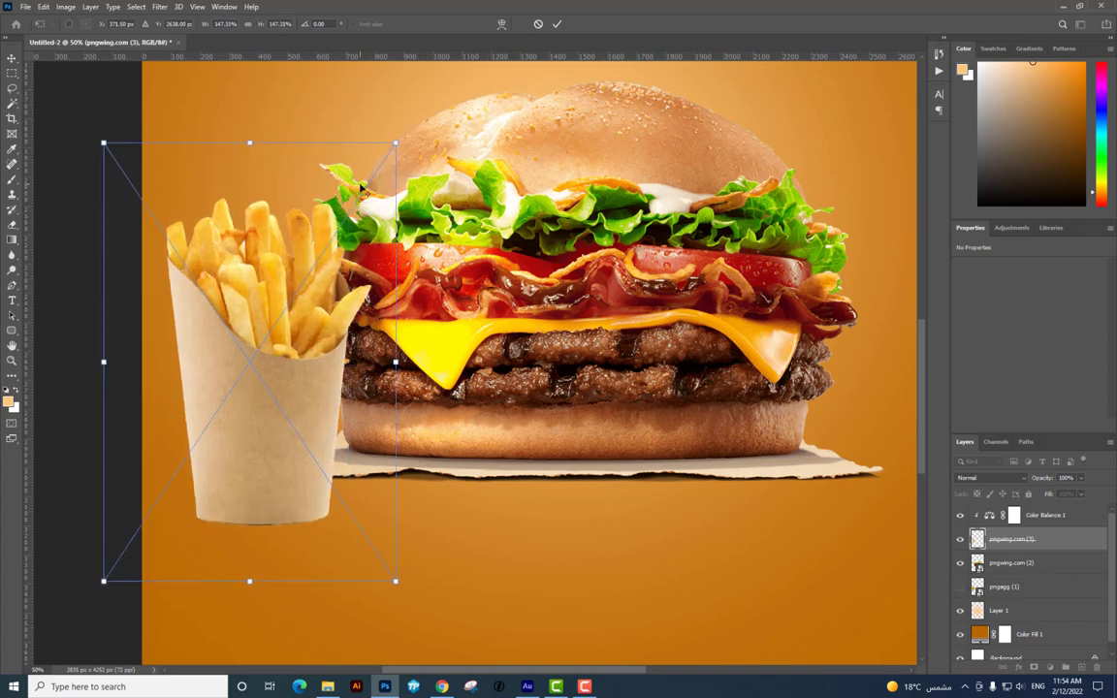
{"action": "key", "text": "Return"}
{"action": "key", "text": "m"}
{"action": "key", "text": "ctrl+minus"}
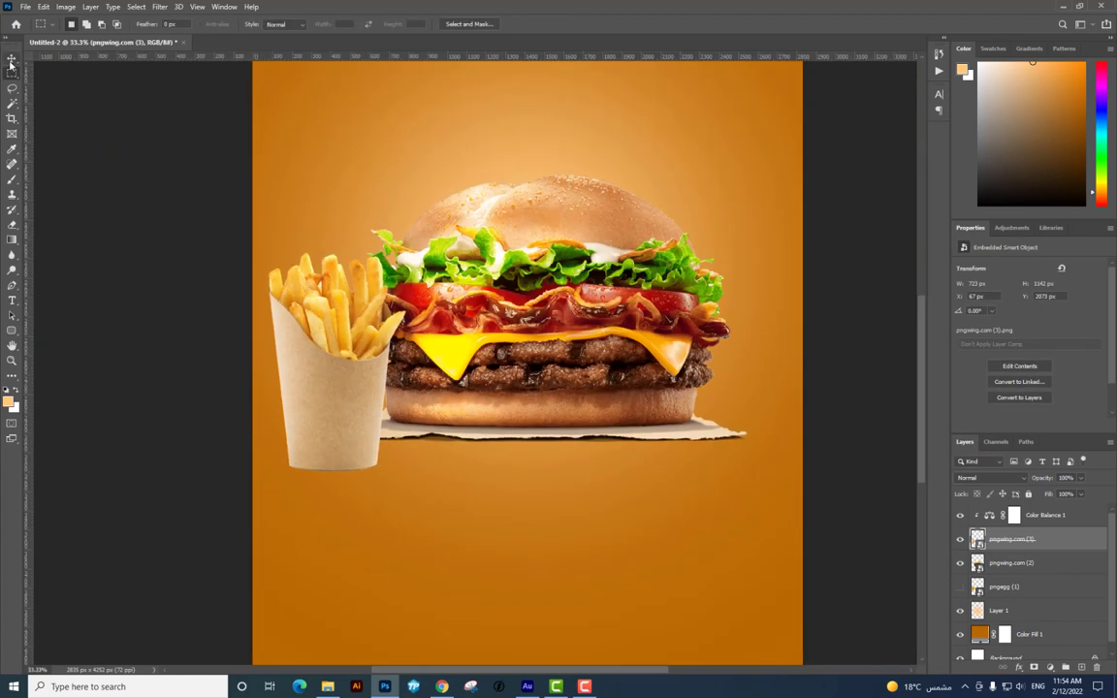
{"action": "left_click", "coordinate": [12, 59]}
{"action": "left_click_drag", "start_coordinate": [378, 258], "coordinate": [380, 215]}
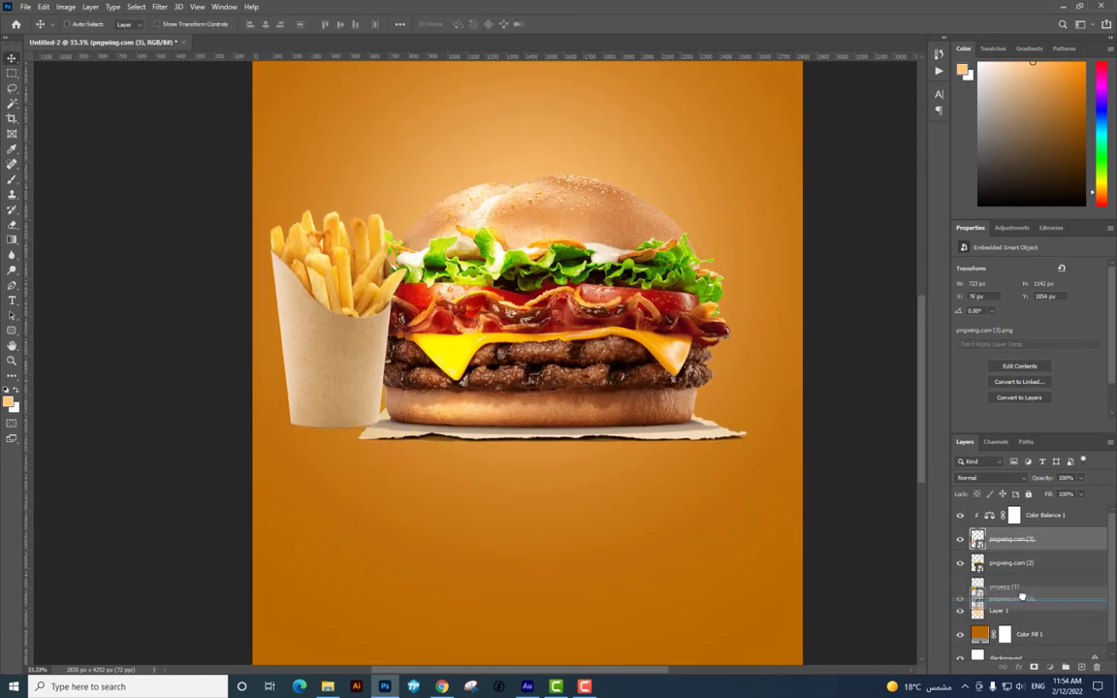
{"action": "left_click_drag", "start_coordinate": [1026, 540], "coordinate": [1026, 596]}
{"action": "scroll", "coordinate": [528, 358], "scroll_direction": "up", "scroll_amount": 1}
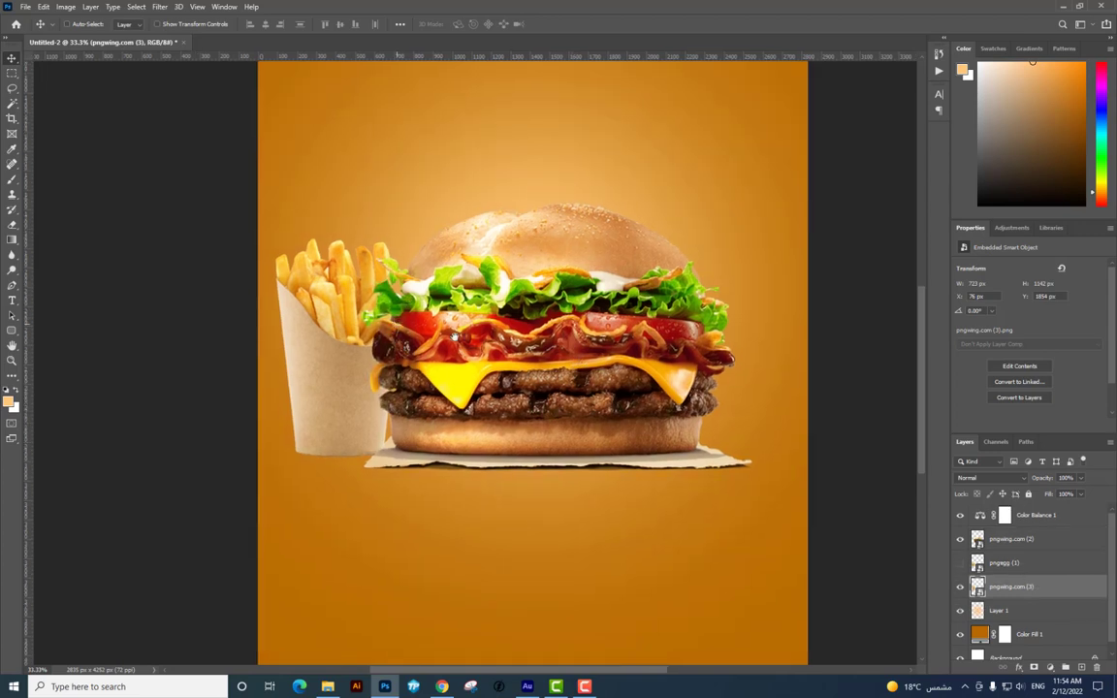
{"action": "mouse_move", "coordinate": [357, 350]}
{"action": "left_mouse_down"}
{"action": "mouse_move", "coordinate": [336, 365]}
{"action": "mouse_move", "coordinate": [753, 352]}
{"action": "left_mouse_up"}
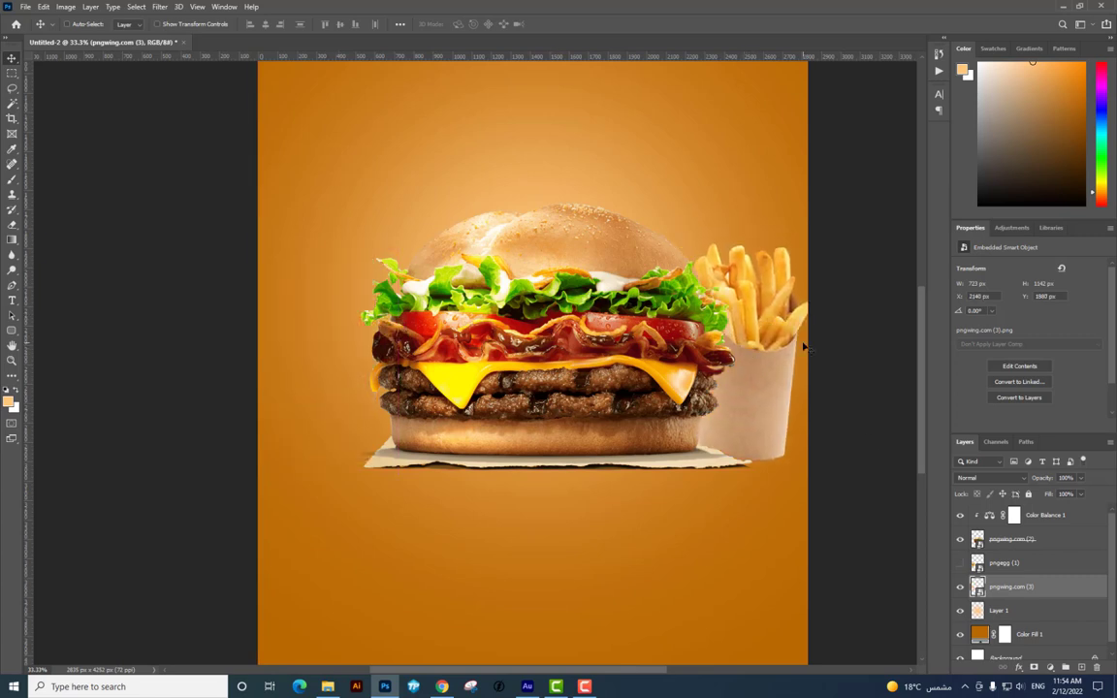
Rotate the kraft cup about 19° and position it behind the burger's upper right
{"action": "key", "text": "ctrl+t"}
{"action": "left_click_drag", "start_coordinate": [853, 291], "coordinate": [863, 243]}
{"action": "left_click_drag", "start_coordinate": [776, 313], "coordinate": [736, 202]}
{"action": "left_click_drag", "start_coordinate": [803, 153], "coordinate": [811, 163]}
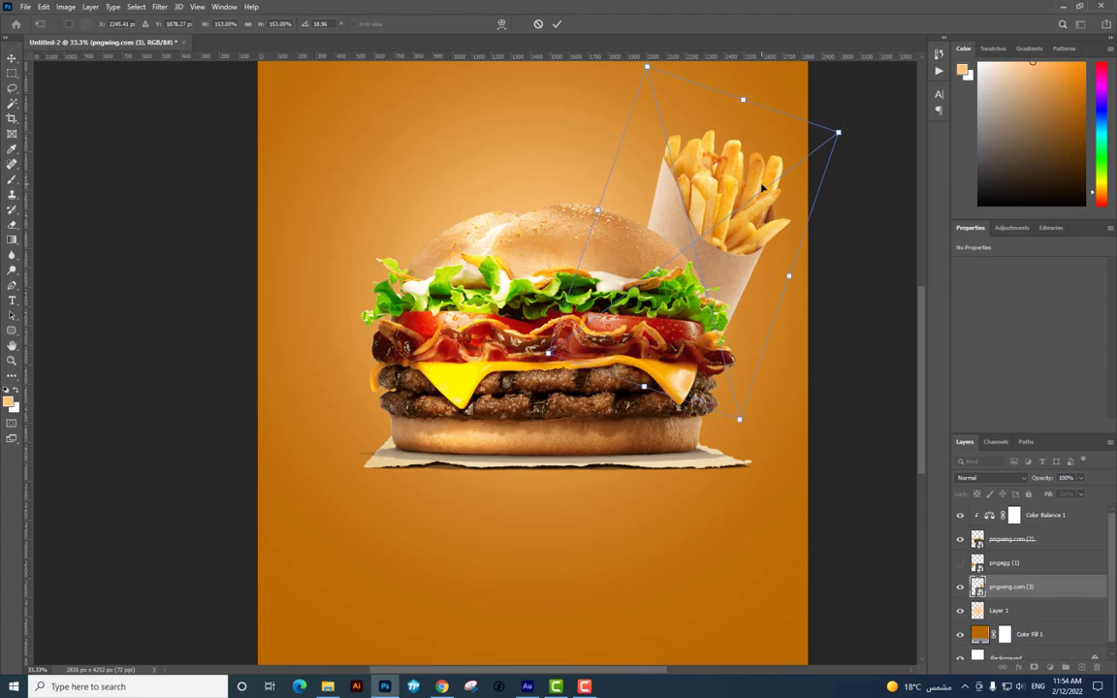
{"action": "key", "text": "Return"}
{"action": "left_click_drag", "start_coordinate": [711, 193], "coordinate": [652, 241]}
Zoom out to the whole poster and bring the browser to the front
{"action": "key", "text": "ctrl+minus"}
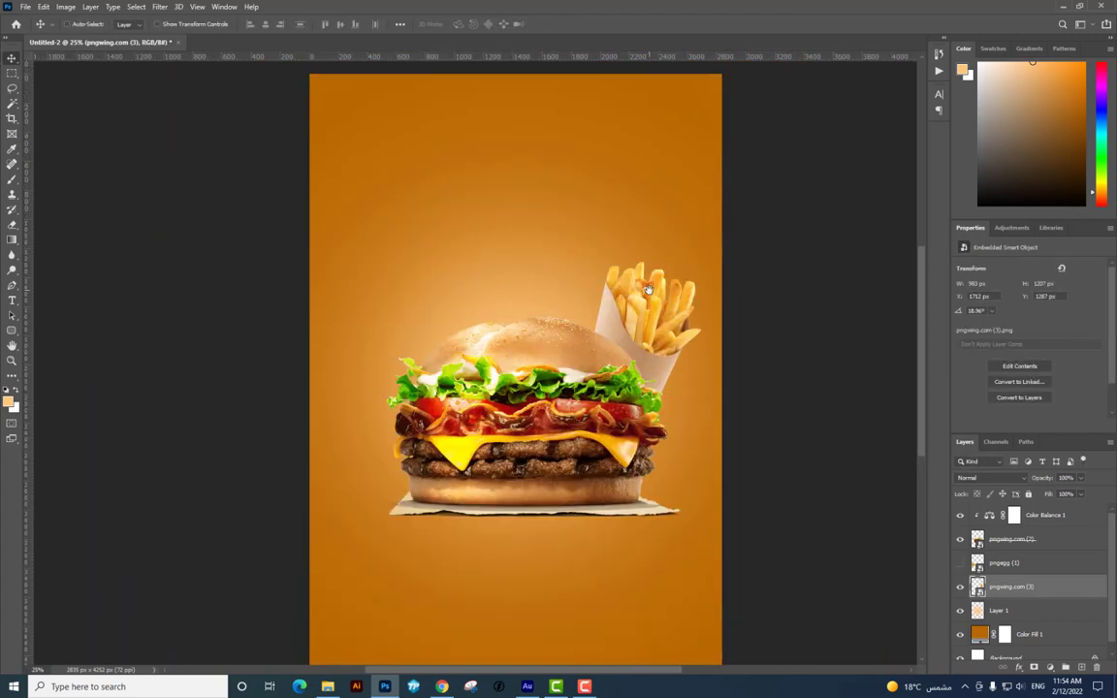
{"action": "key", "text": "alt+Tab"}
{"action": "key", "text": "alt+Tab"}
{"action": "key", "text": "Tab"}
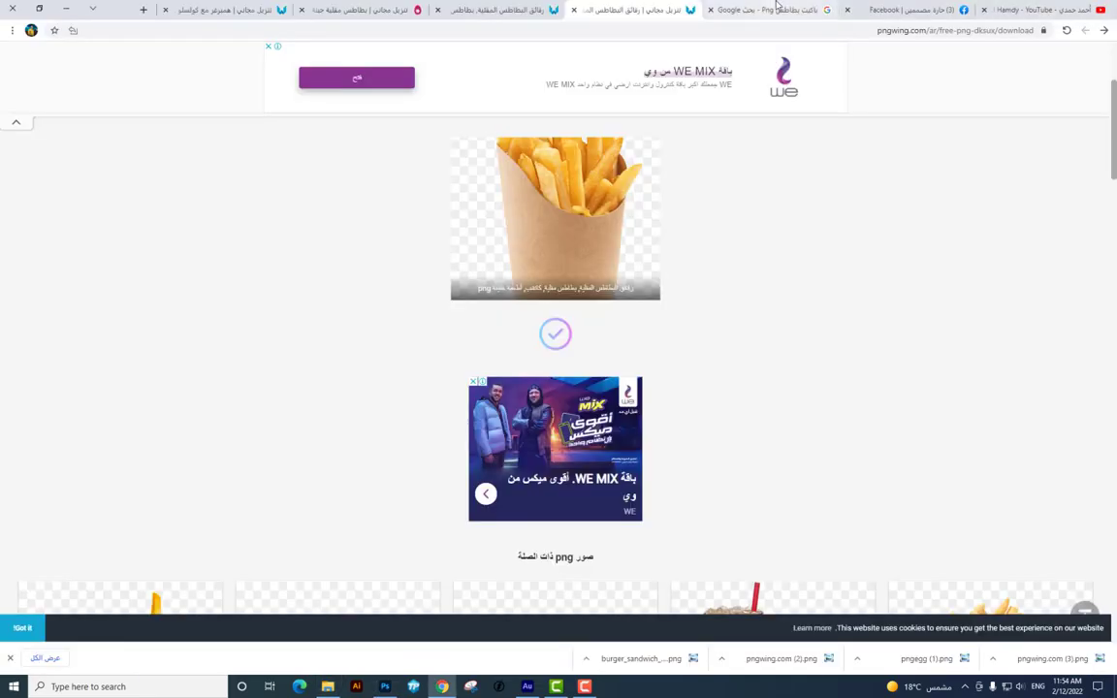
Search Google Images for 'pepsi png' and settle on the Arabpng Pepsi can preview
{"action": "left_click", "coordinate": [771, 10]}
{"action": "type", "text": "p"}
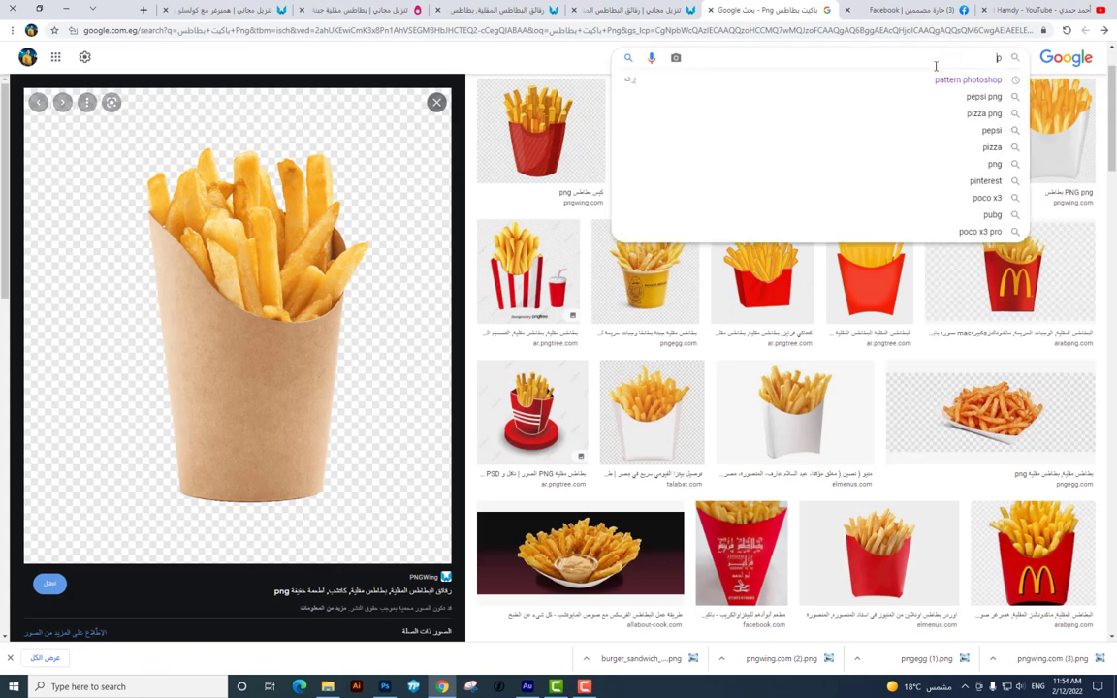
{"action": "type", "text": "epsi png"}
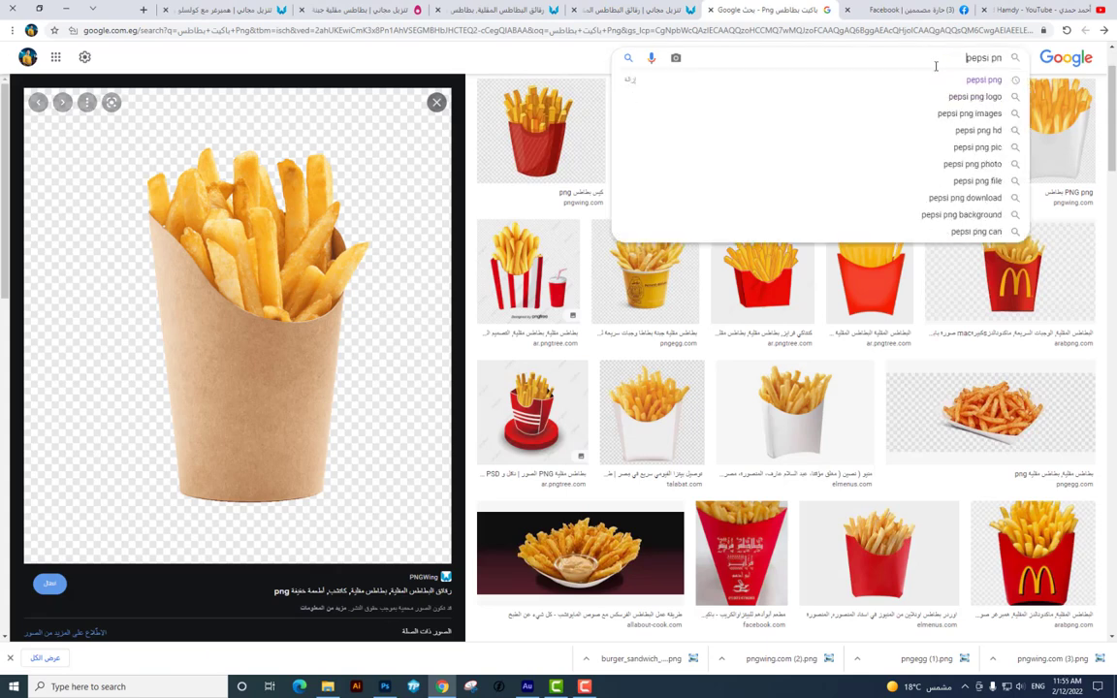
{"action": "key", "text": "Return"}
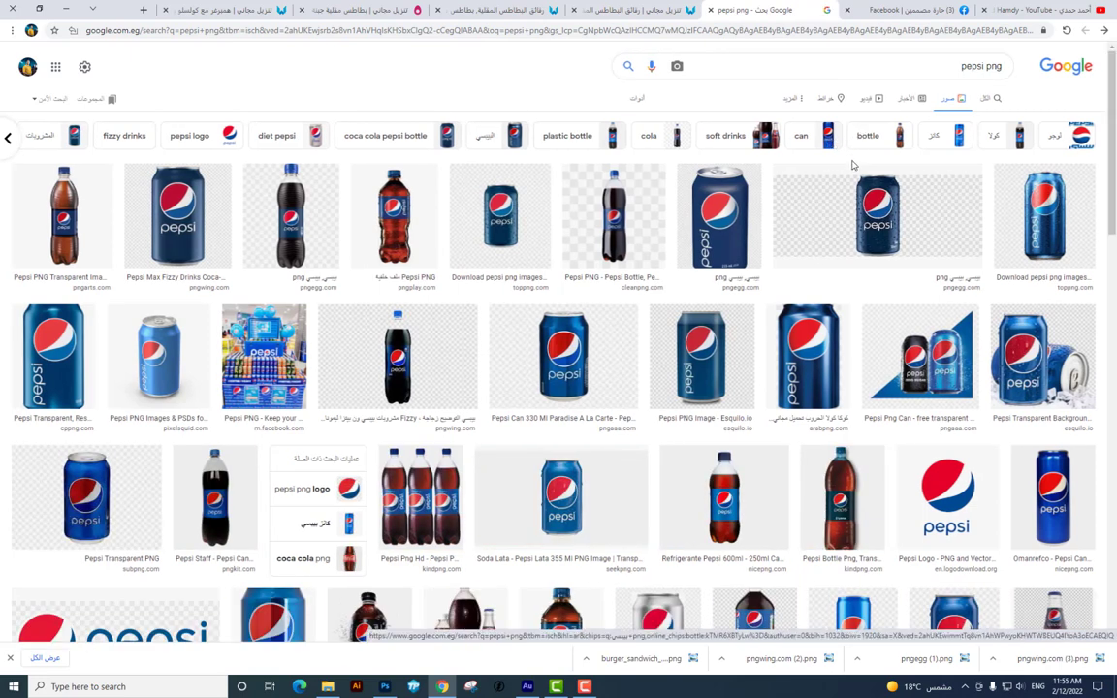
{"action": "scroll", "coordinate": [852, 165], "scroll_direction": "down", "scroll_amount": 2}
{"action": "scroll", "coordinate": [852, 165], "scroll_direction": "down", "scroll_amount": 1}
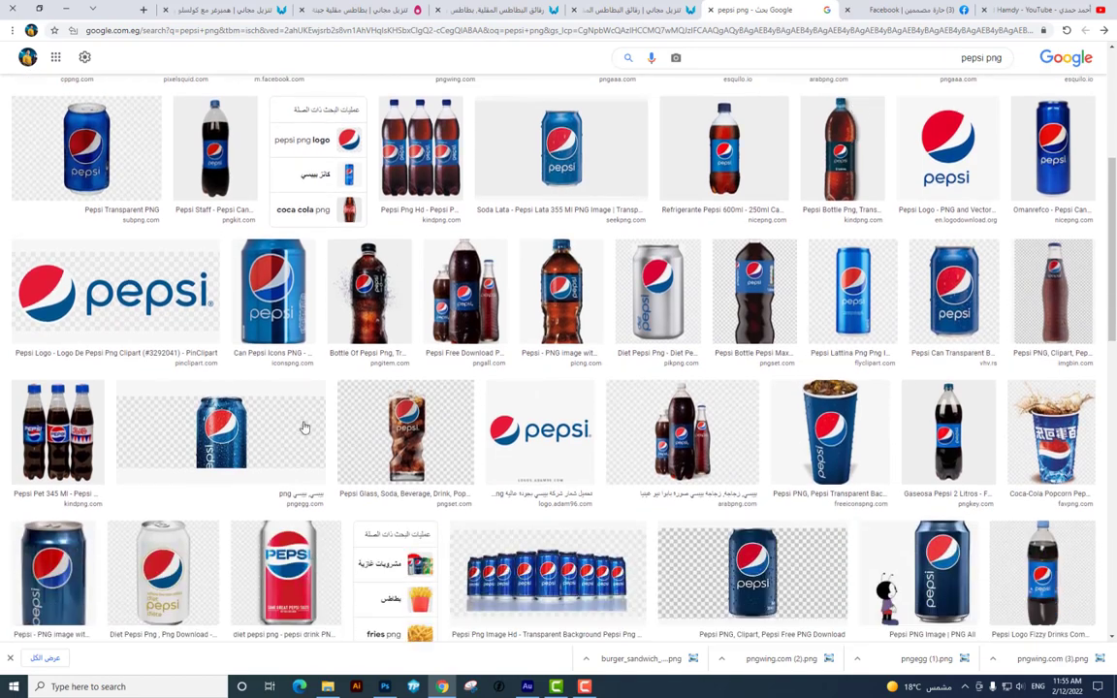
{"action": "left_click", "coordinate": [209, 383]}
{"action": "left_click", "coordinate": [396, 391]}
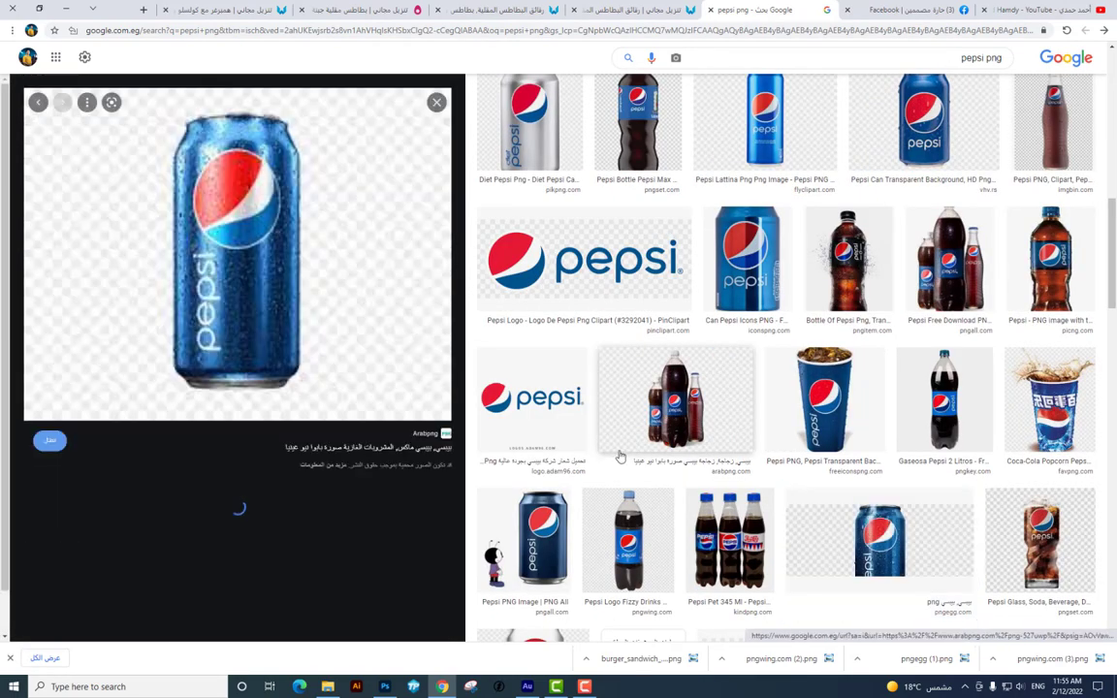
{"action": "left_click", "coordinate": [773, 107]}
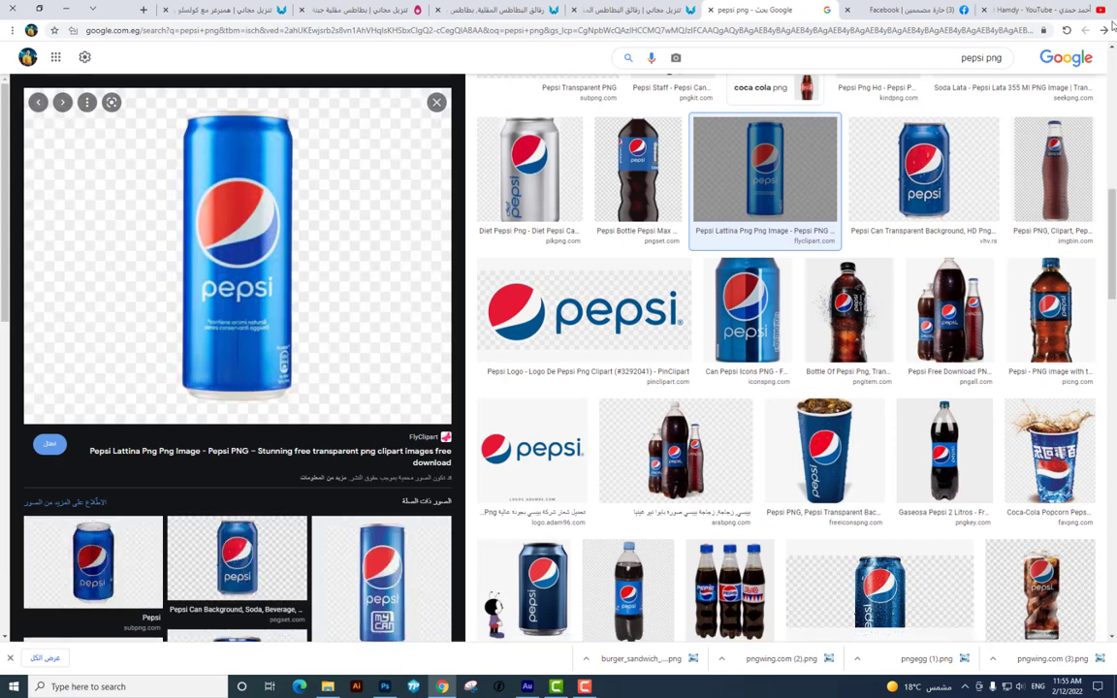
{"action": "key", "text": "alt+Left"}
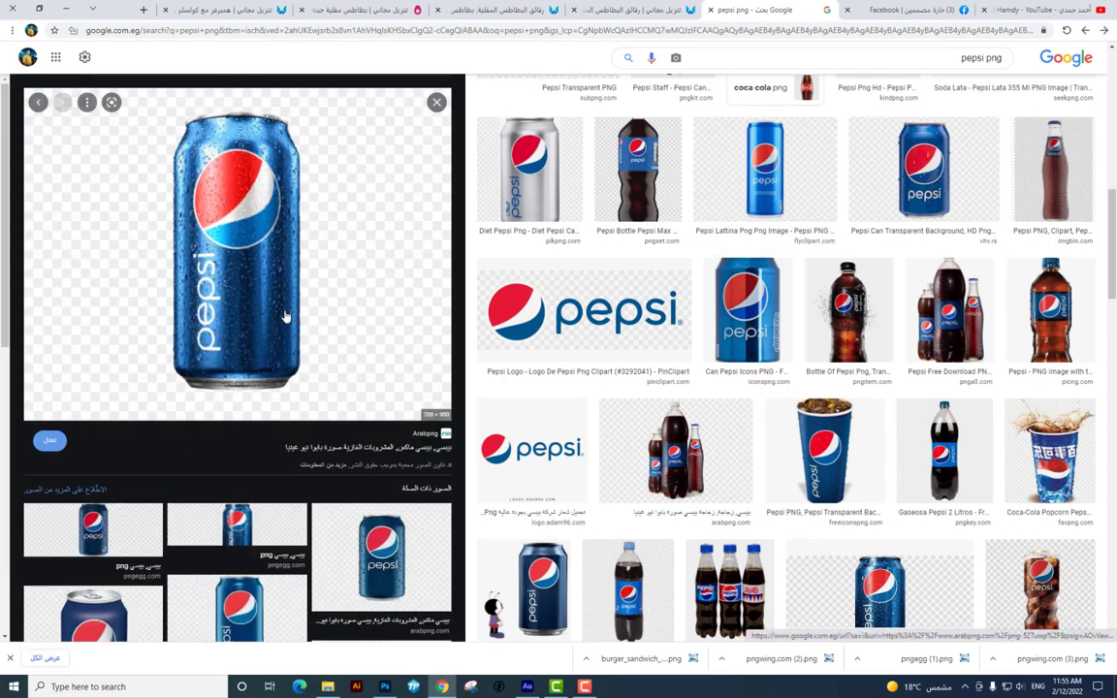
Download the 364.05 KB Pepsi can PNG from arabpng.com and show it in its folder
{"action": "left_click", "coordinate": [248, 244]}
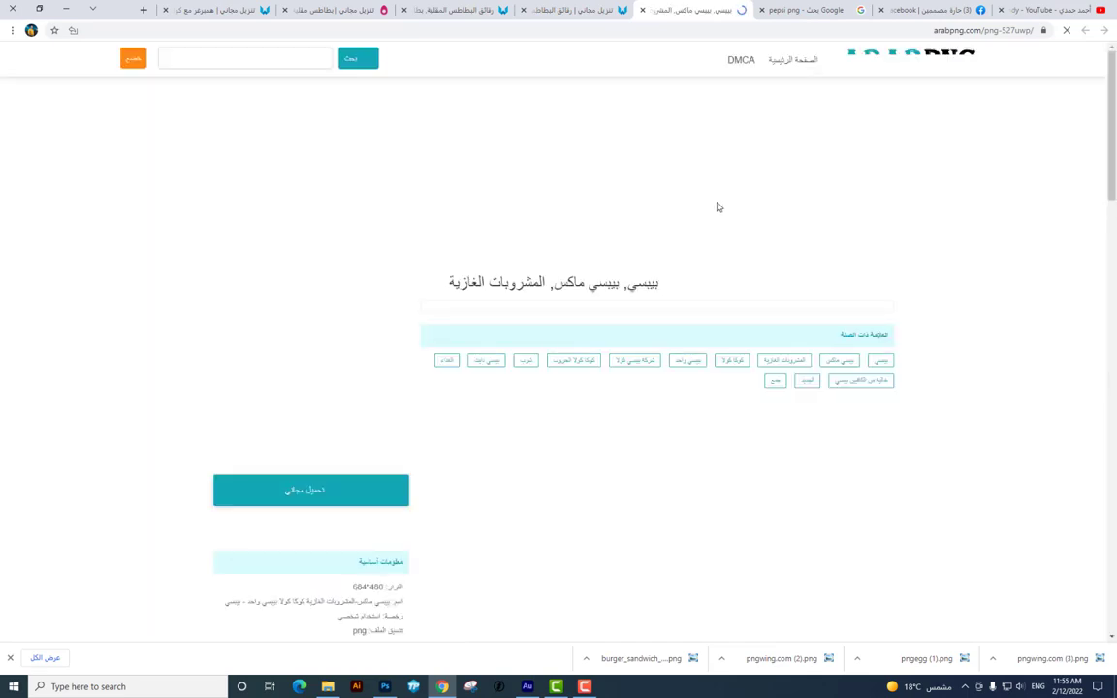
{"action": "left_click", "coordinate": [367, 496]}
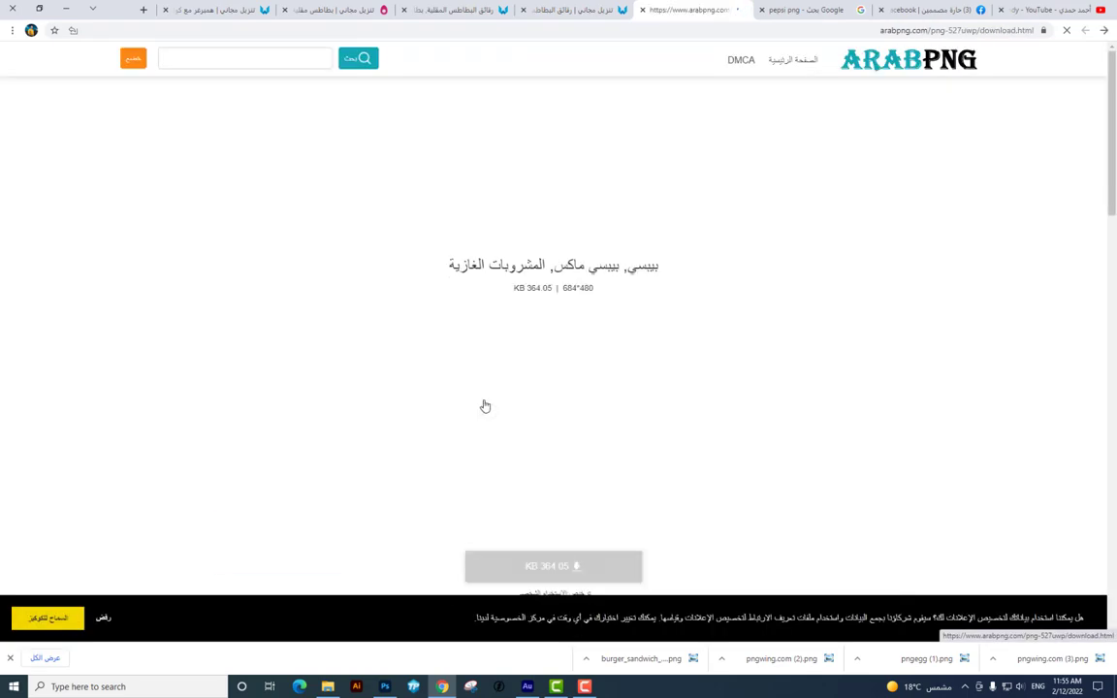
{"action": "scroll", "coordinate": [572, 496], "scroll_direction": "down", "scroll_amount": 3}
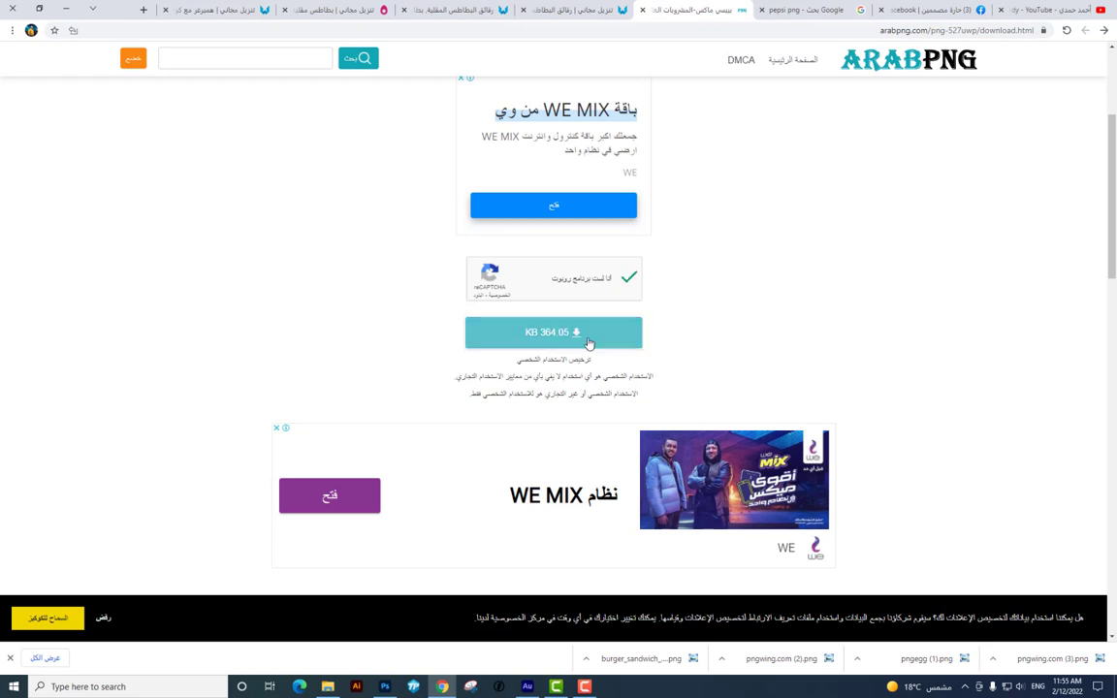
{"action": "left_click", "coordinate": [589, 334]}
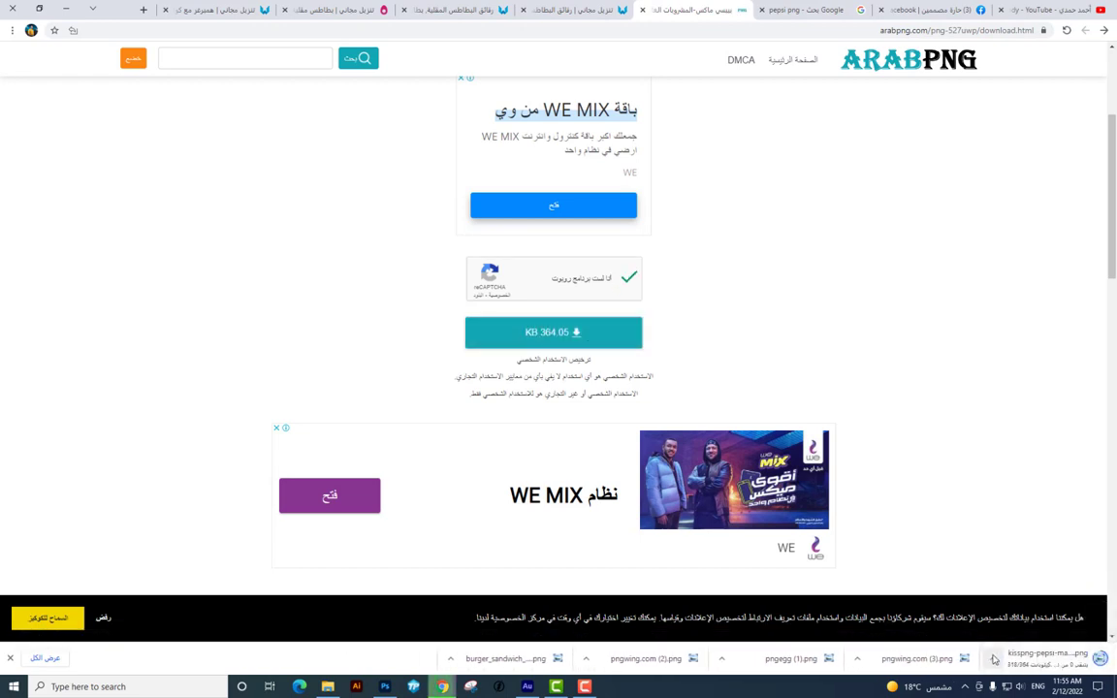
{"action": "left_click", "coordinate": [993, 659]}
{"action": "left_click", "coordinate": [990, 593]}
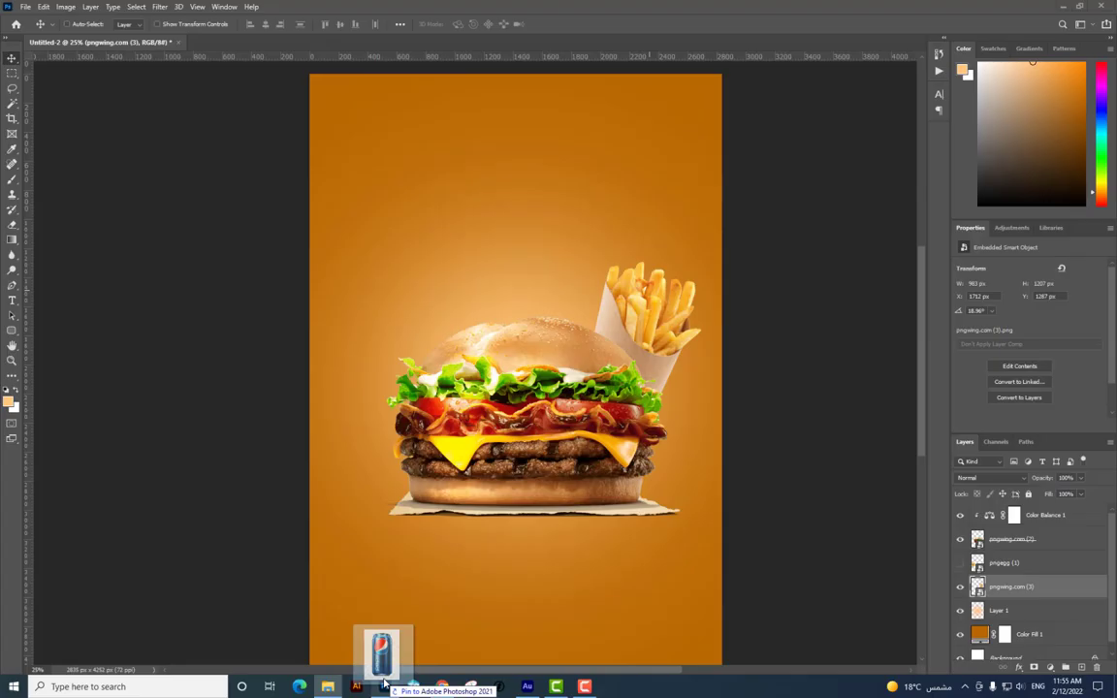
Place the Pepsi can PNG in the poster just right beside the burger
{"action": "mouse_move", "coordinate": [301, 250]}
{"action": "left_mouse_down"}
{"action": "mouse_move", "coordinate": [400, 356]}
{"action": "mouse_move", "coordinate": [518, 317]}
{"action": "mouse_move", "coordinate": [593, 274]}
{"action": "mouse_move", "coordinate": [444, 262]}
{"action": "mouse_move", "coordinate": [468, 242]}
{"action": "left_mouse_up"}
{"action": "key", "text": "Return"}
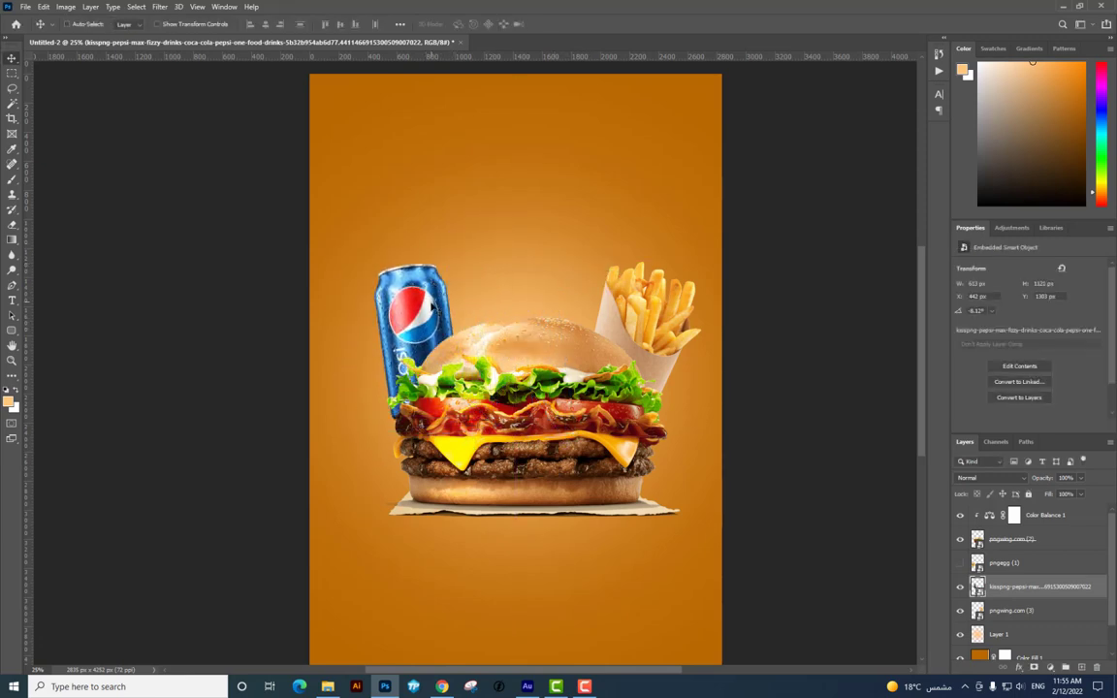
{"action": "left_click_drag", "start_coordinate": [426, 304], "coordinate": [438, 310]}
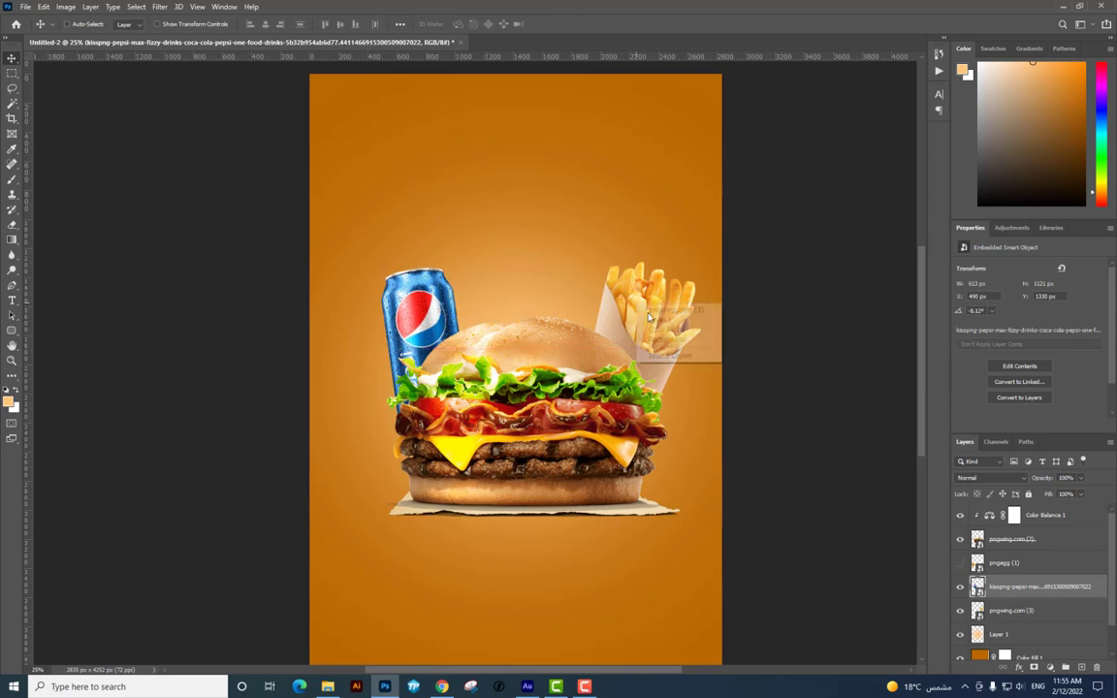
Rotate and reposition the fries, nudging them slightly left
{"action": "left_click", "coordinate": [669, 291]}
{"action": "key", "text": "ctrl+t"}
{"action": "left_click_drag", "start_coordinate": [766, 252], "coordinate": [756, 281]}
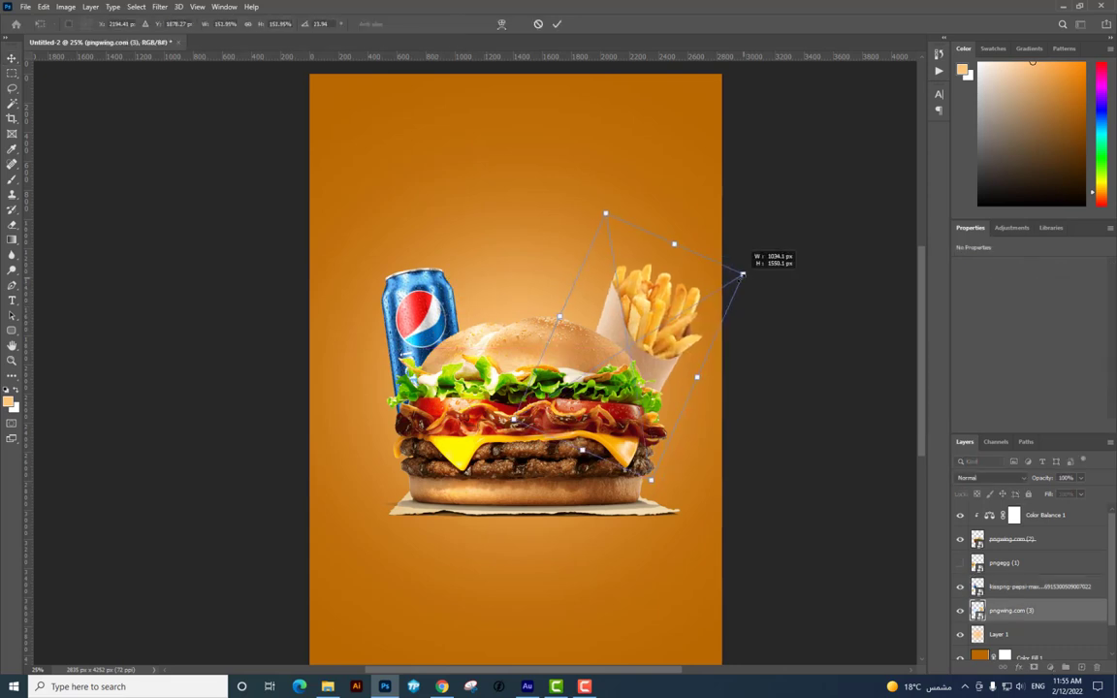
{"action": "key", "text": "Return"}
{"action": "left_click_drag", "start_coordinate": [685, 311], "coordinate": [658, 320]}
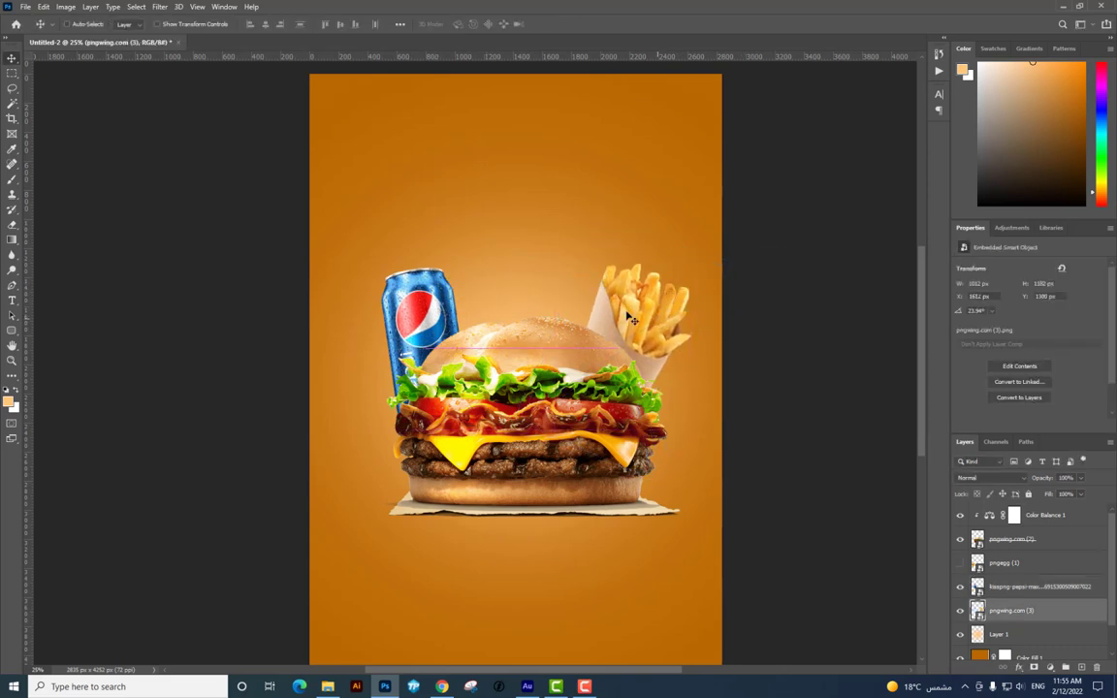
Tilt the Pepsi can further counter-clockwise and resize it
{"action": "key", "text": "ctrl+plus"}
{"action": "right_click", "coordinate": [518, 262]}
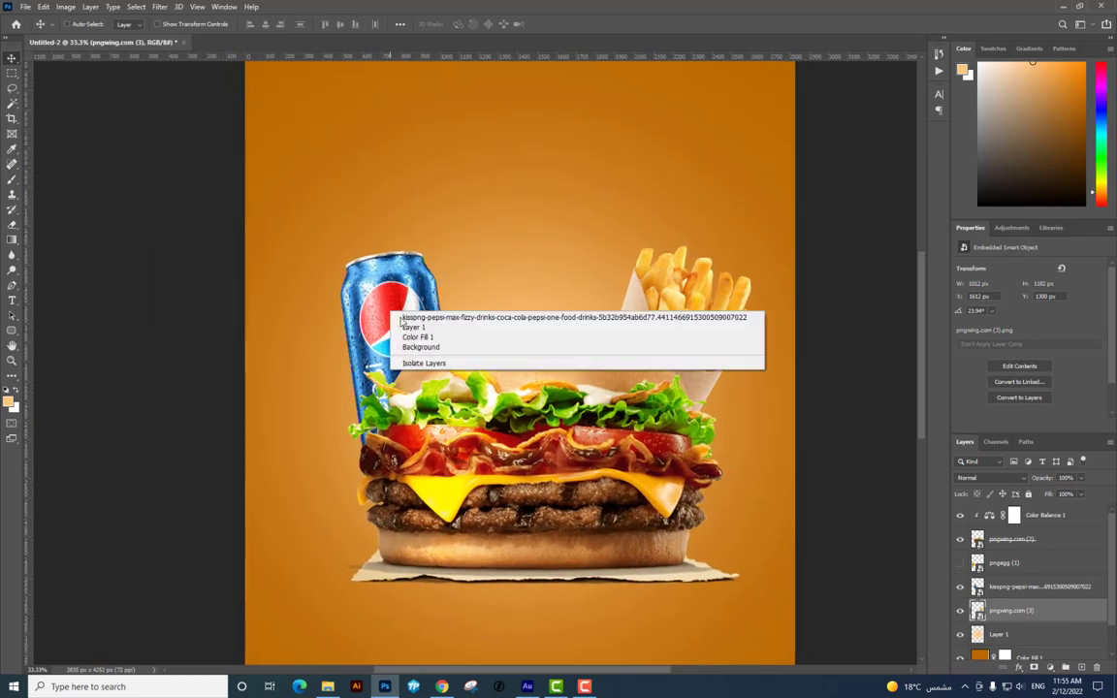
{"action": "left_click", "coordinate": [524, 283]}
{"action": "key", "text": "ctrl+t"}
{"action": "left_click_drag", "start_coordinate": [544, 262], "coordinate": [455, 315]}
{"action": "key", "text": "Return"}
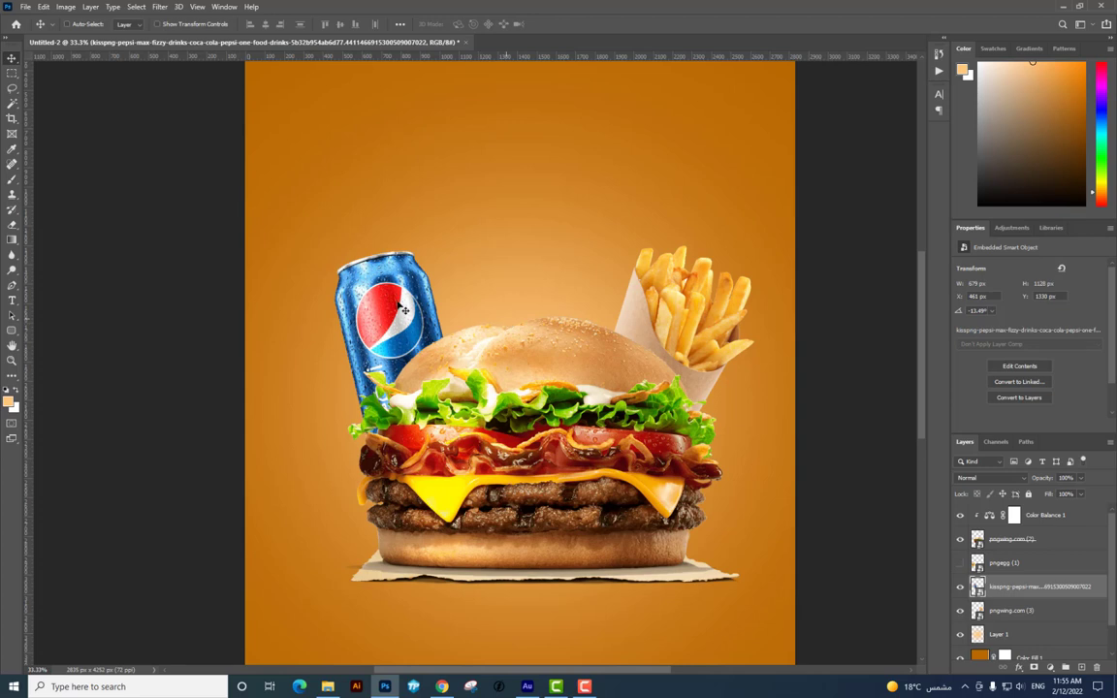
{"action": "key", "text": "ctrl+t"}
{"action": "mouse_move", "coordinate": [490, 171]}
{"action": "left_mouse_down"}
{"action": "mouse_move", "coordinate": [447, 294]}
{"action": "mouse_move", "coordinate": [468, 253]}
{"action": "left_mouse_up"}
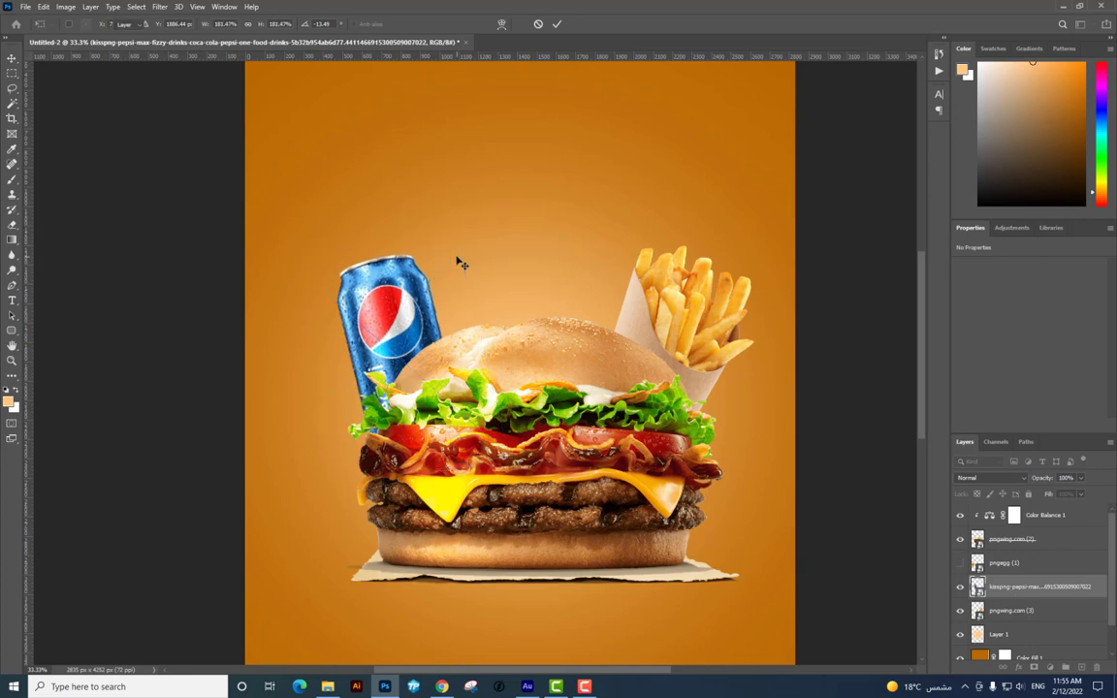
{"action": "key", "text": "Return"}
Select the pngwing.com (2) burger layer and nudge the burger slightly up and left
{"action": "right_click", "coordinate": [517, 387]}
{"action": "left_click", "coordinate": [527, 397]}
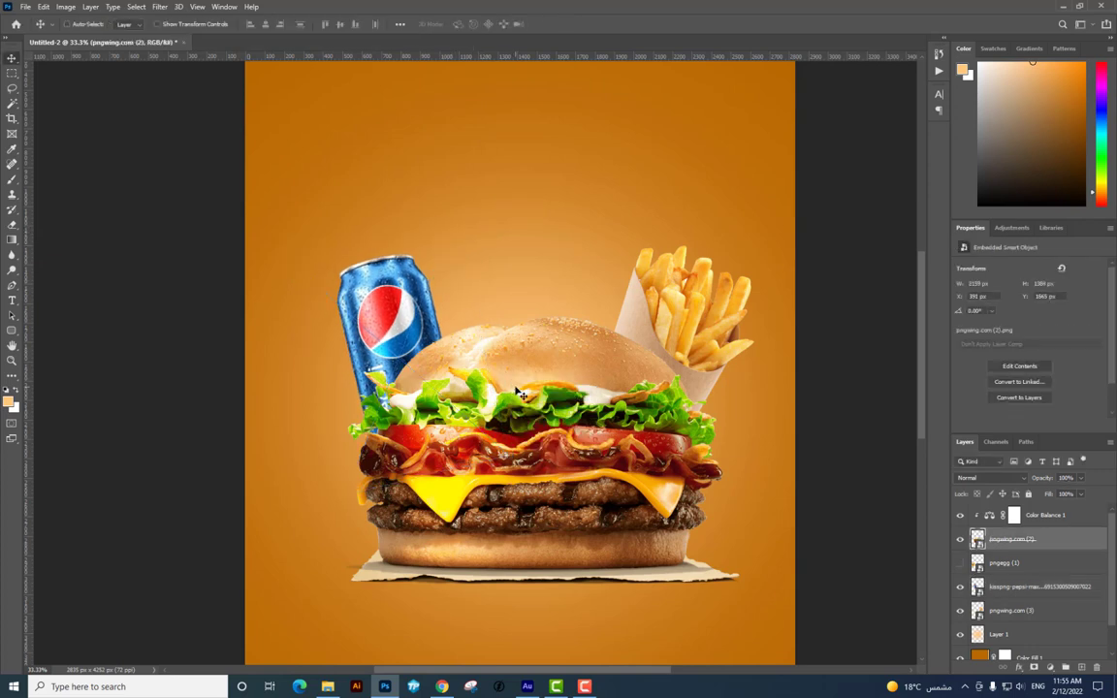
{"action": "key", "text": "ctrl+minus"}
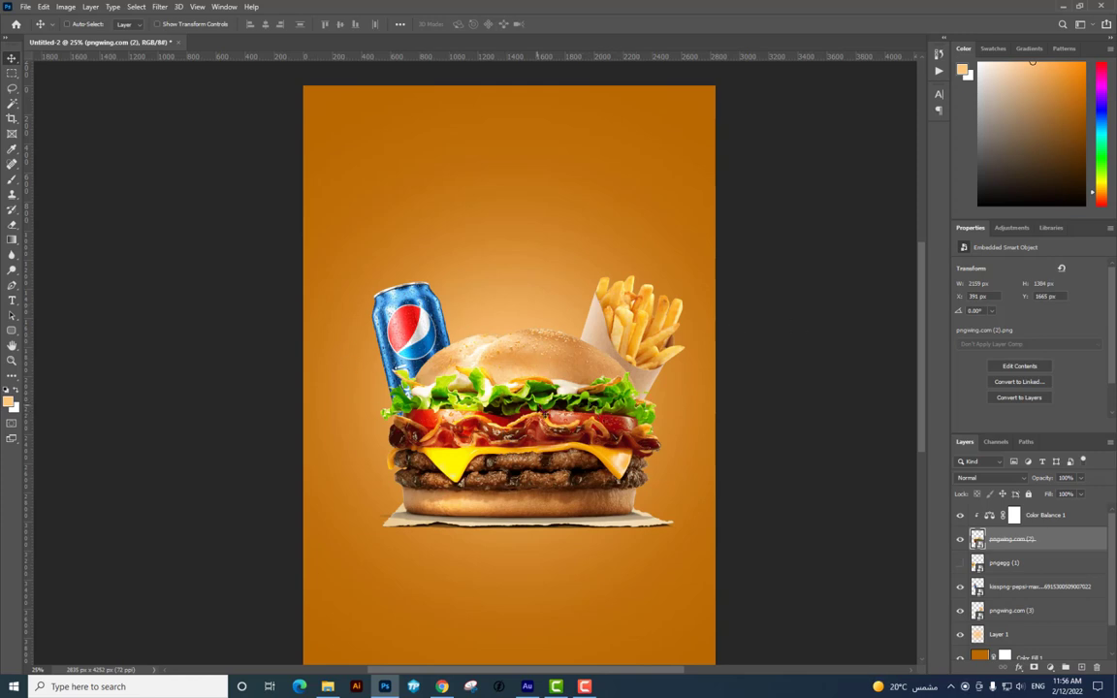
{"action": "right_click", "coordinate": [532, 405]}
{"action": "left_click", "coordinate": [557, 426]}
{"action": "right_click", "coordinate": [543, 416]}
{"action": "left_click", "coordinate": [573, 419]}
{"action": "right_click", "coordinate": [555, 414]}
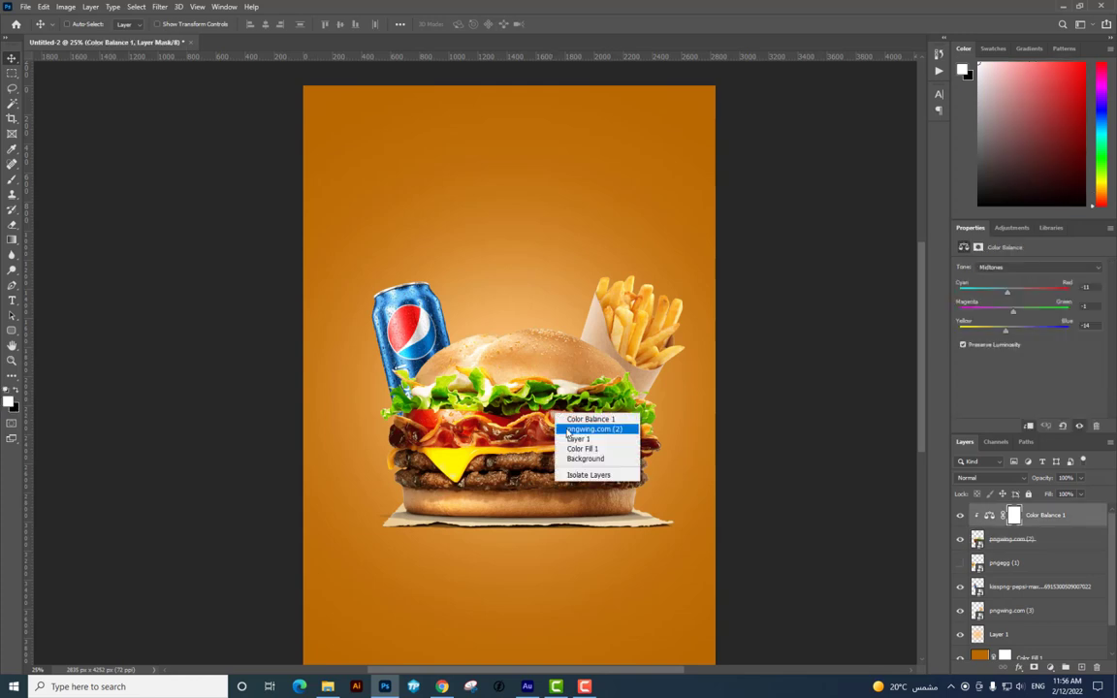
{"action": "left_click", "coordinate": [582, 429]}
{"action": "left_click_drag", "start_coordinate": [570, 374], "coordinate": [461, 361]}
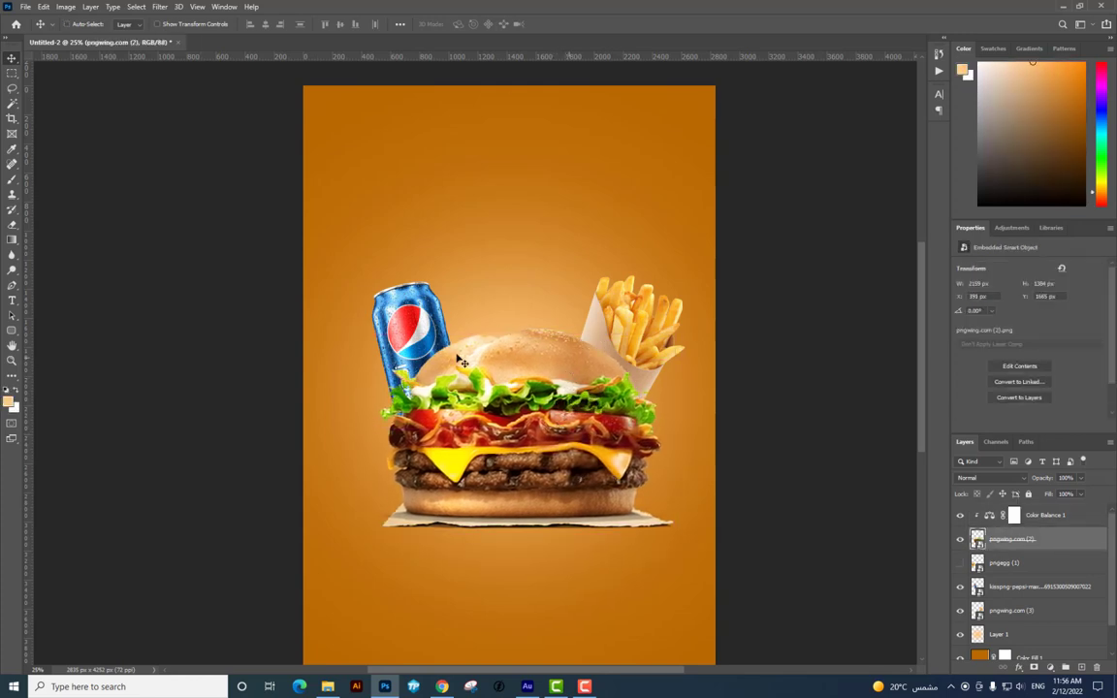
Select Layer 1, shift the view down-left, and return to the browser
{"action": "right_click", "coordinate": [631, 340]}
{"action": "left_click", "coordinate": [655, 347]}
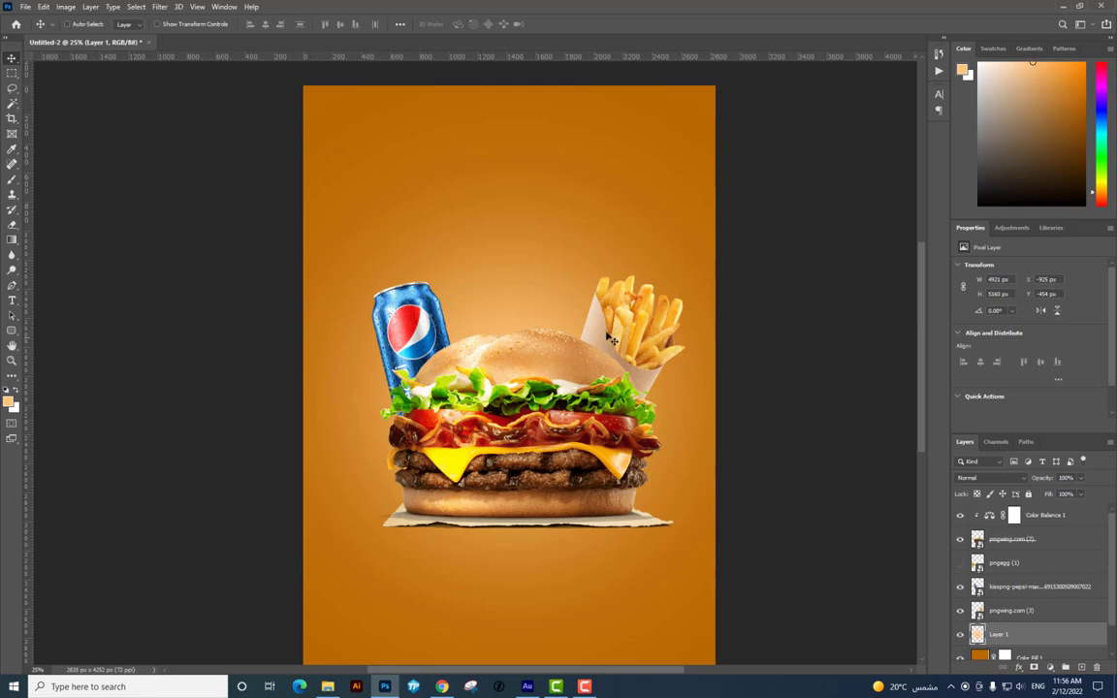
{"action": "left_click_drag", "start_coordinate": [484, 297], "coordinate": [458, 384]}
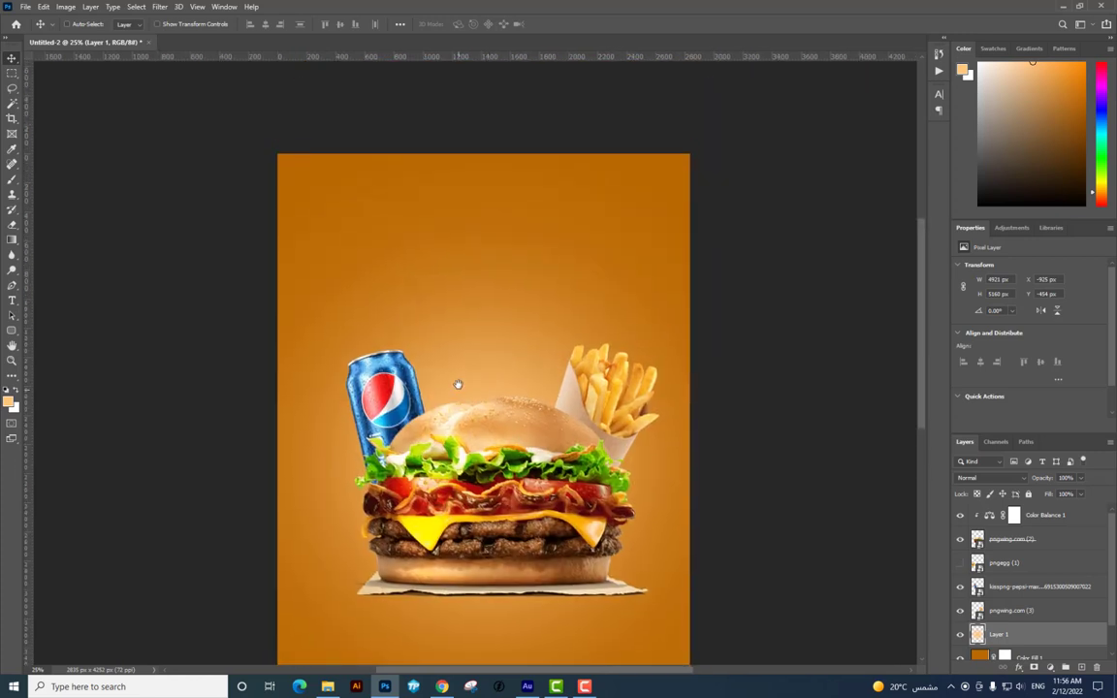
{"action": "key", "text": "alt+Tab"}
{"action": "key", "text": "alt+Tab"}
{"action": "key", "text": "Tab"}
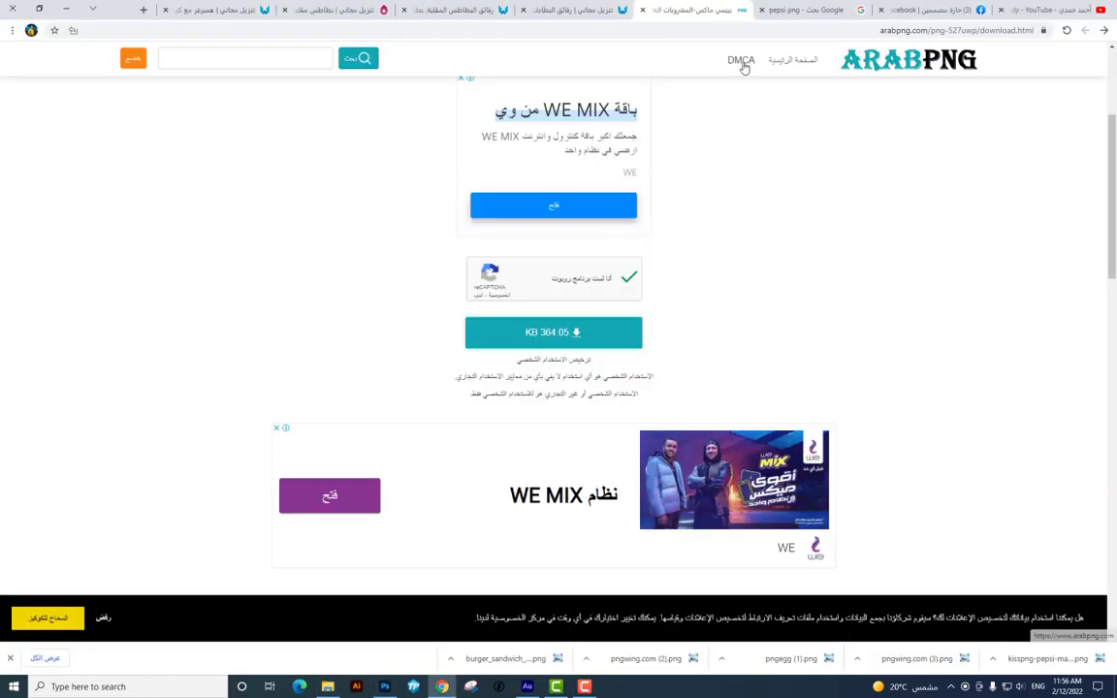
Search Google Images for 'بصل Png' and preview the red onion slice result
{"action": "left_click", "coordinate": [805, 10]}
{"action": "left_click", "coordinate": [984, 59]}
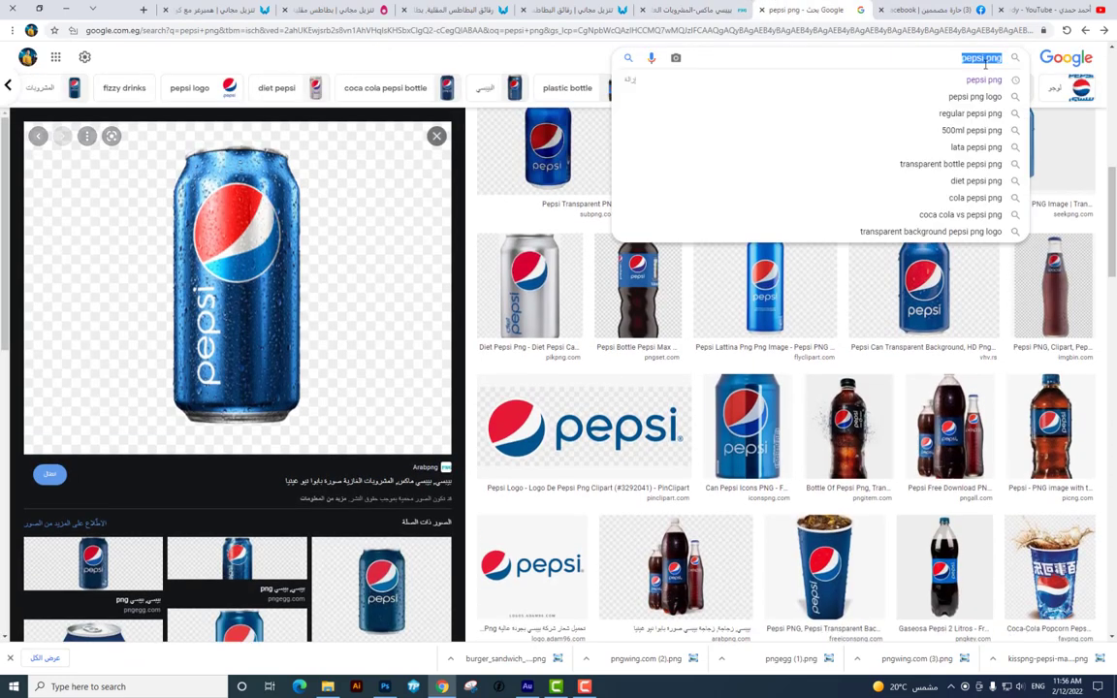
{"action": "type", "text": "بصل"}
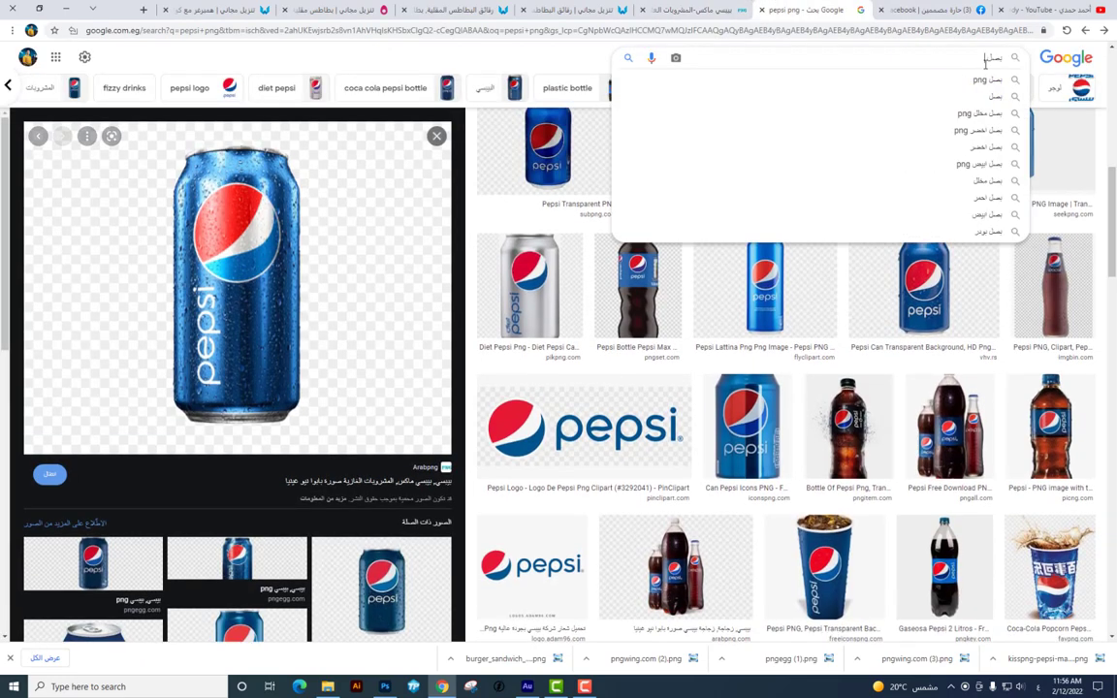
{"action": "type", "text": " Png"}
{"action": "key", "text": "Return"}
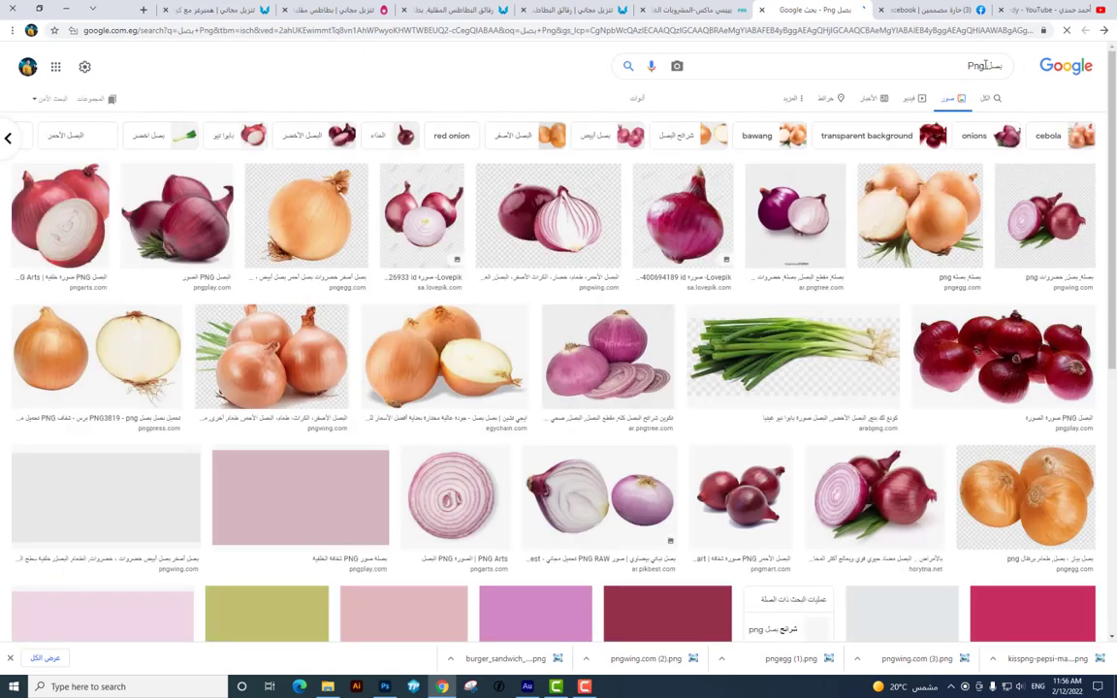
{"action": "left_click", "coordinate": [453, 479]}
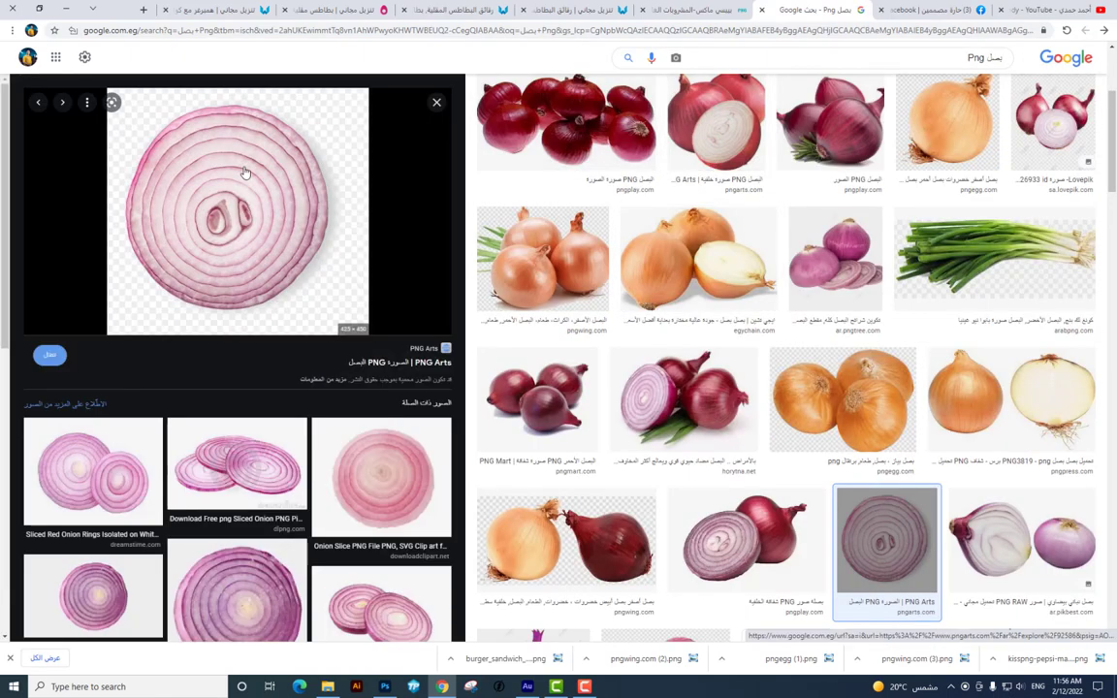
Download the red onion slice PNG from pngarts after accepting the privacy notice
{"action": "right_click", "coordinate": [244, 172]}
{"action": "left_click", "coordinate": [221, 313]}
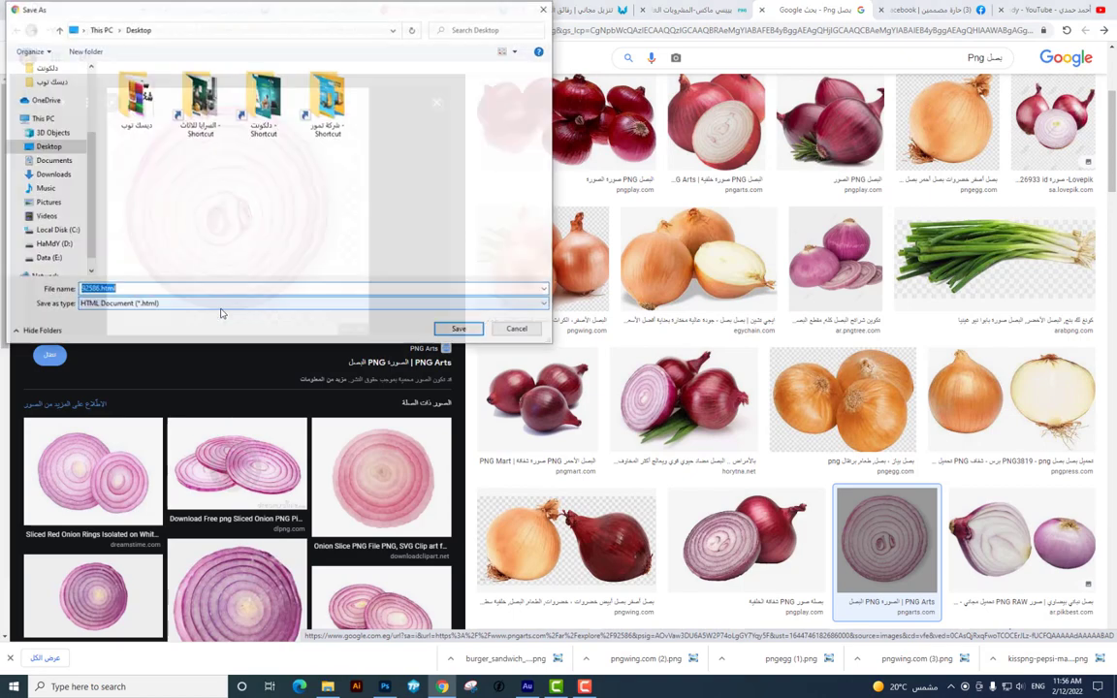
{"action": "left_click", "coordinate": [521, 331]}
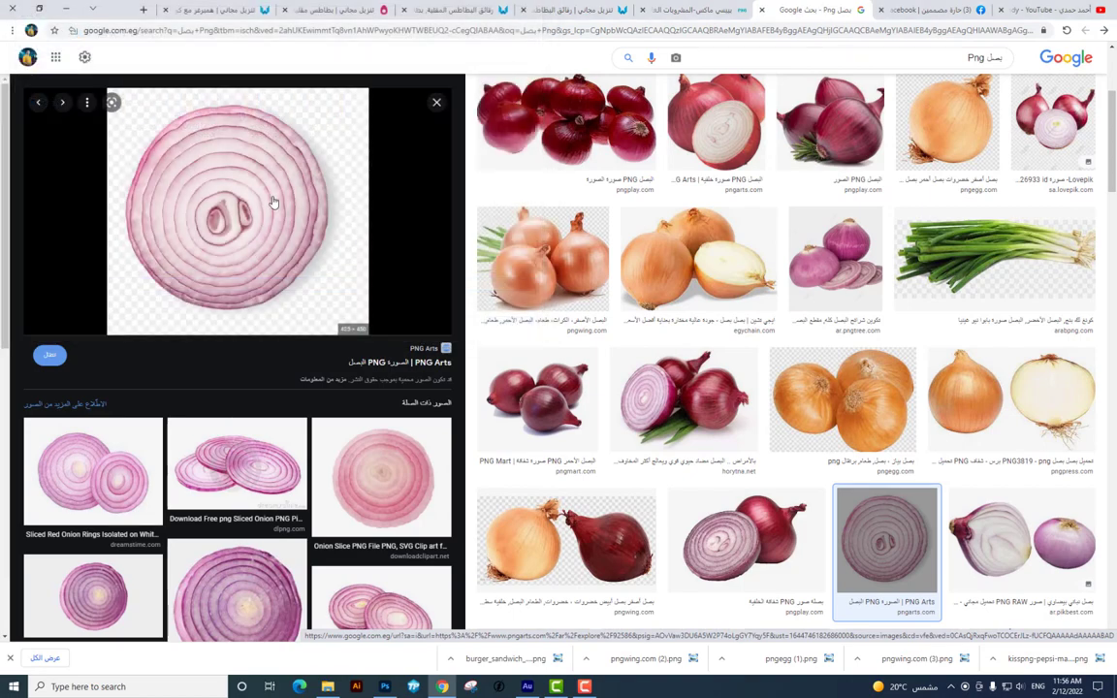
{"action": "left_click", "coordinate": [289, 205]}
{"action": "scroll", "coordinate": [700, 175], "scroll_direction": "down", "scroll_amount": 3}
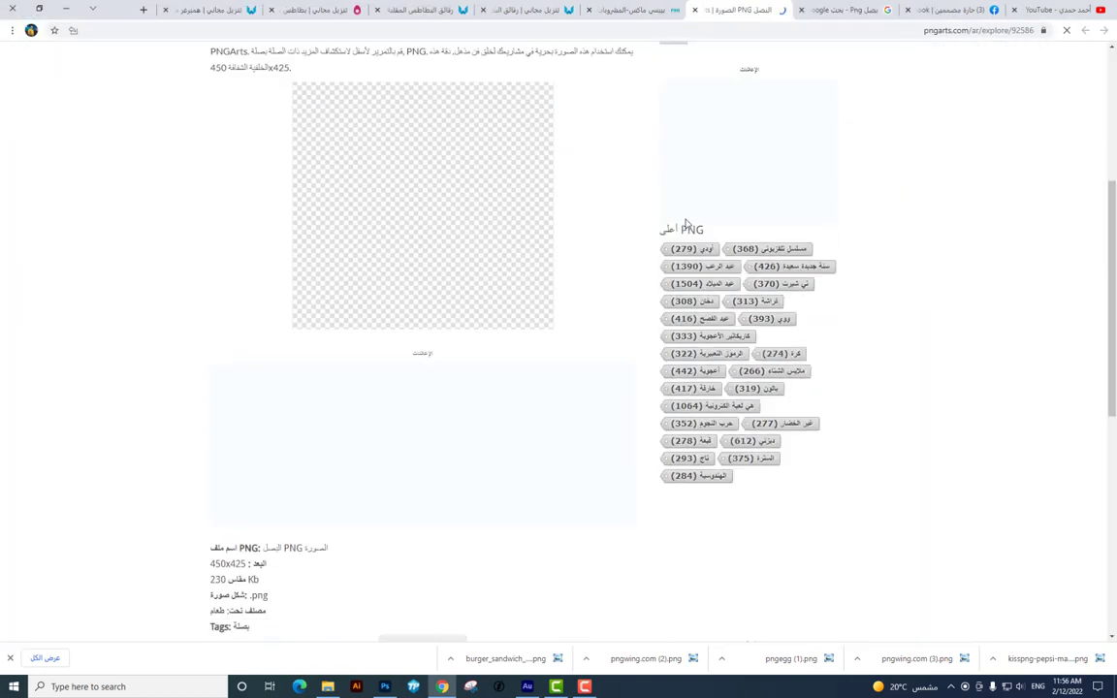
{"action": "scroll", "coordinate": [685, 219], "scroll_direction": "down", "scroll_amount": 2}
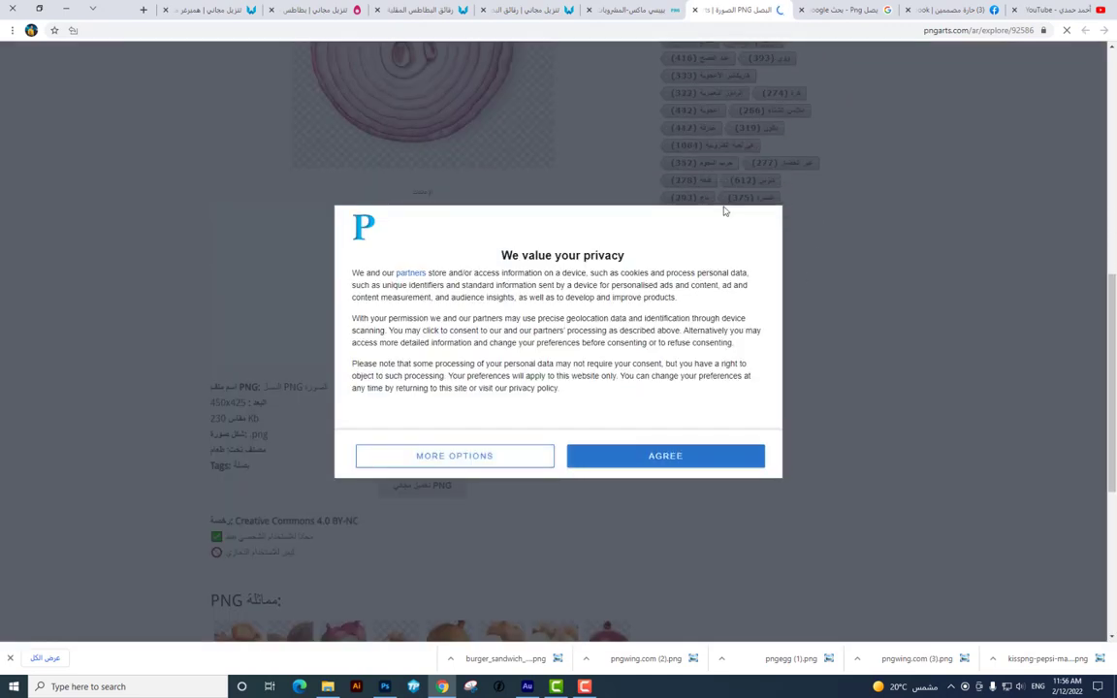
{"action": "left_click", "coordinate": [710, 474]}
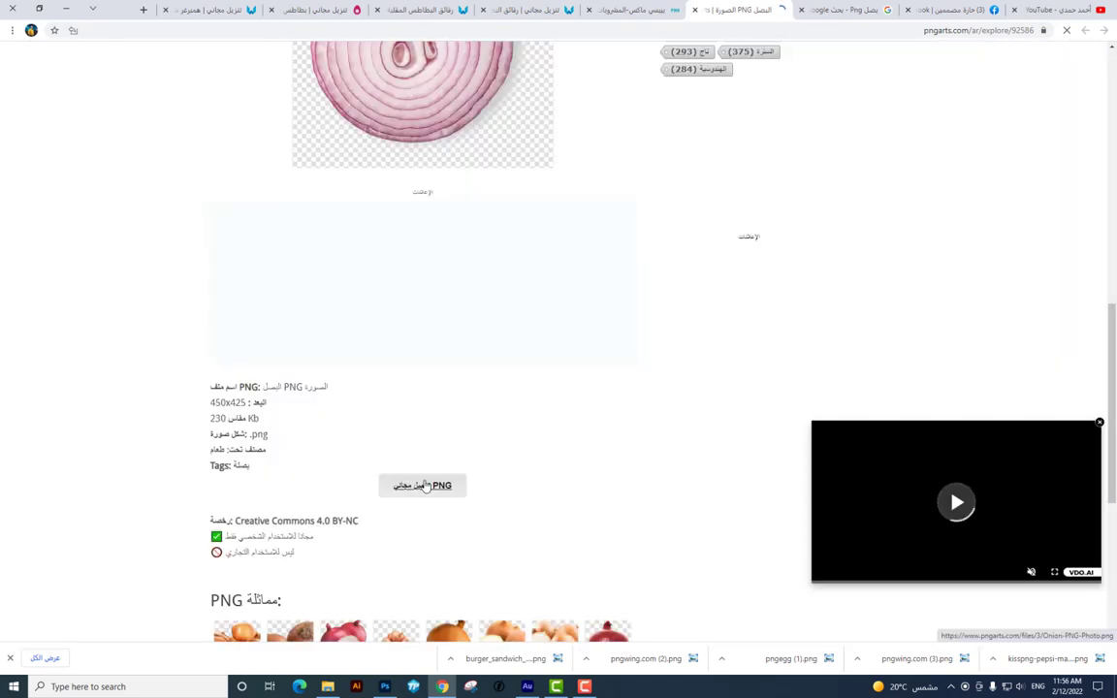
{"action": "left_click", "coordinate": [425, 486]}
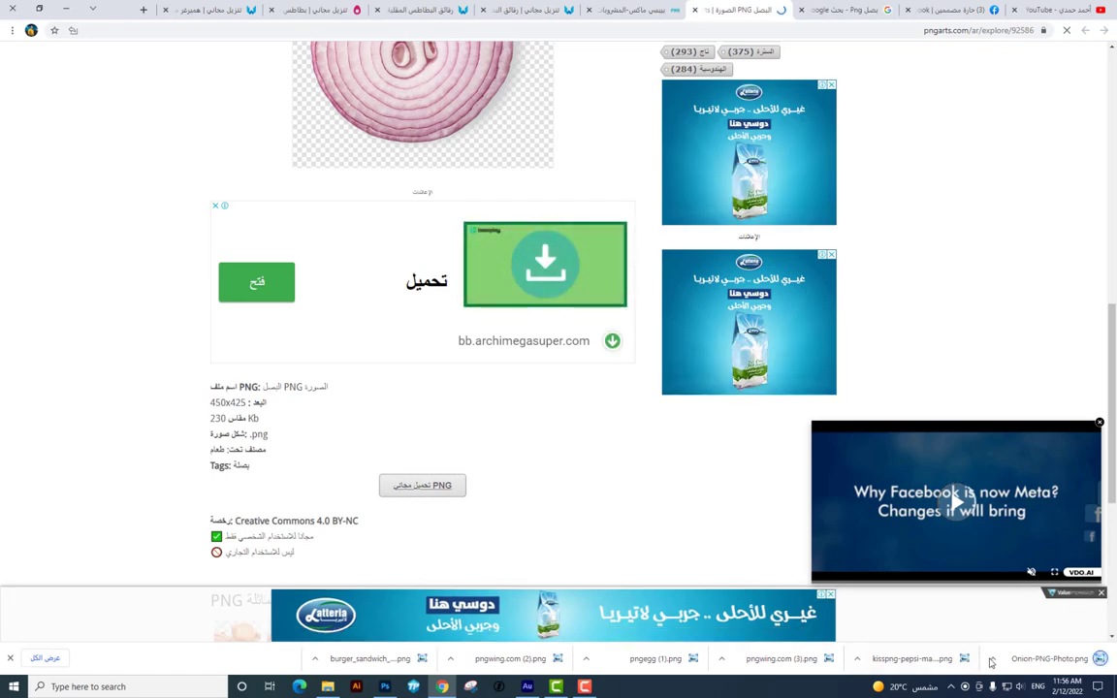
Place Onion-PNG-Photo.png from its folder onto the Photoshop poster canvas
{"action": "left_click", "coordinate": [991, 660]}
{"action": "left_click", "coordinate": [955, 618]}
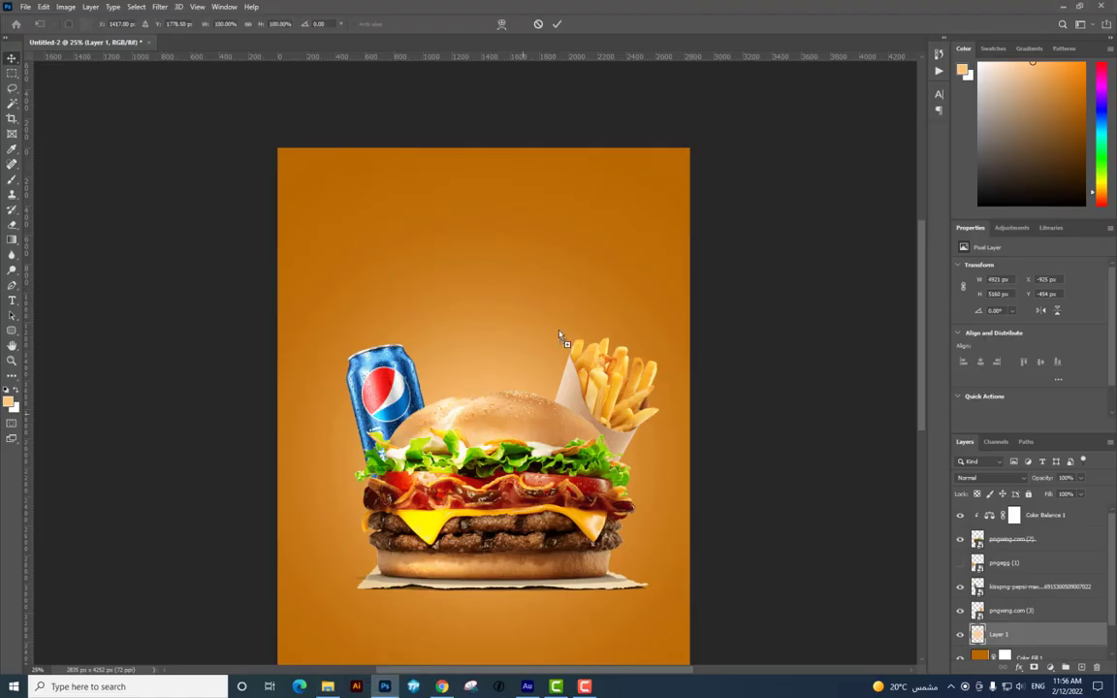
{"action": "mouse_move", "coordinate": [341, 459]}
{"action": "left_mouse_down"}
{"action": "mouse_move", "coordinate": [528, 393]}
{"action": "mouse_move", "coordinate": [605, 281]}
{"action": "left_mouse_up"}
{"action": "key", "text": "Return"}
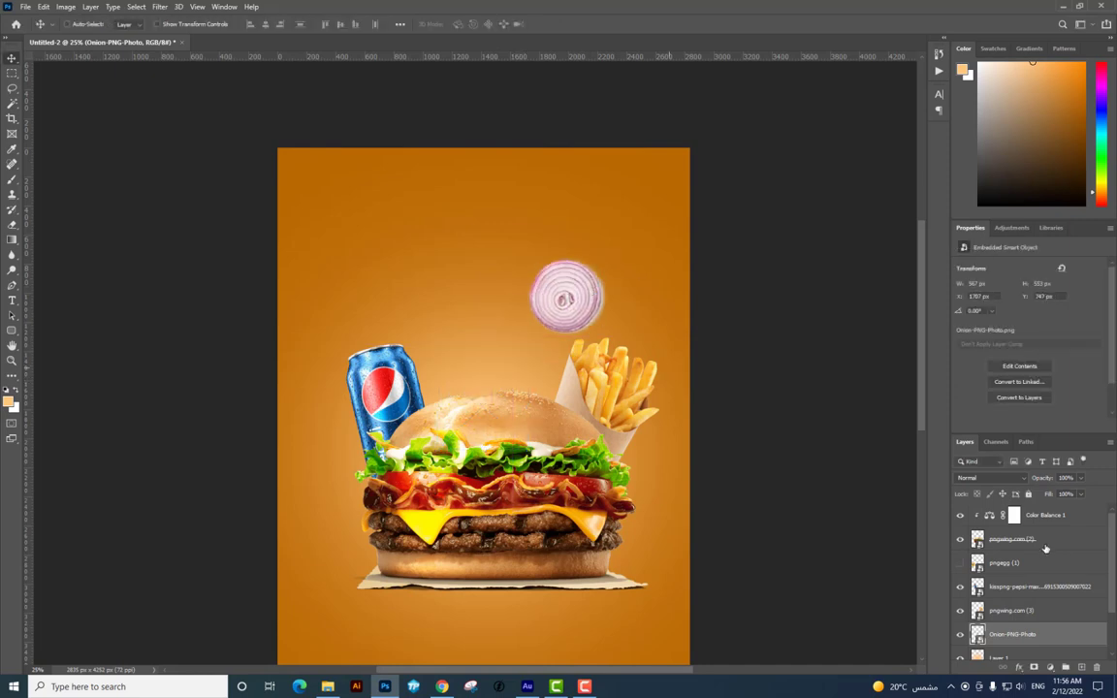
Rearrange the fries layer, leaving the fries behind the burger
{"action": "left_click_drag", "start_coordinate": [1039, 515], "coordinate": [1038, 514]}
{"action": "left_click_drag", "start_coordinate": [611, 388], "coordinate": [597, 437]}
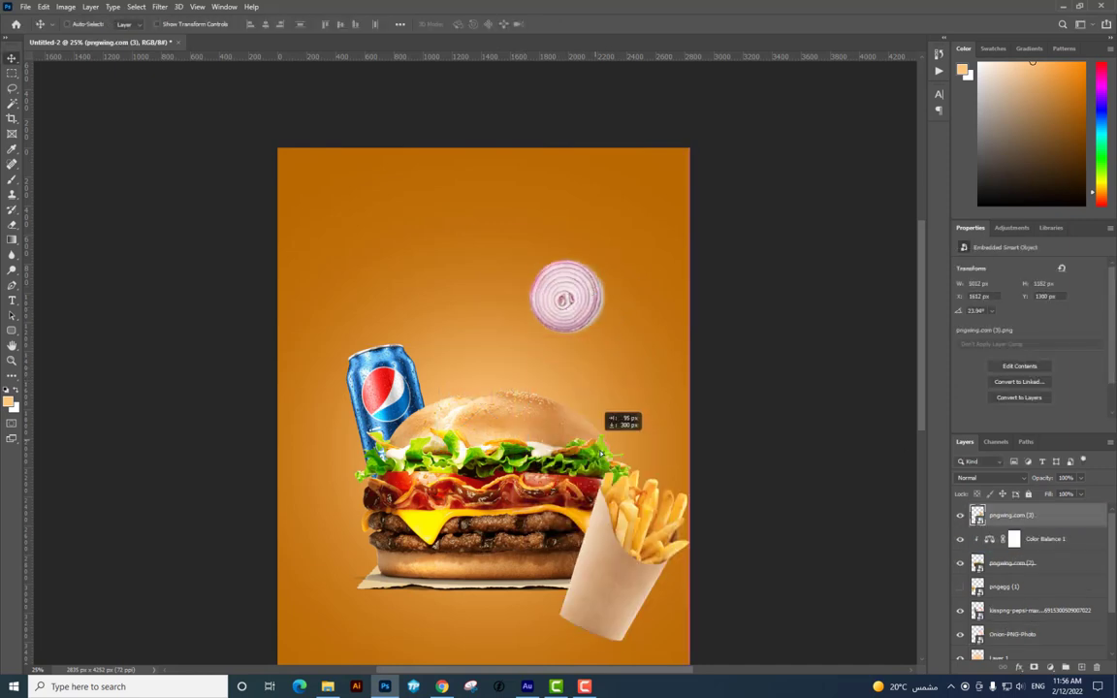
{"action": "key", "text": "ctrl+bracketleft"}
{"action": "key", "text": "ctrl+bracketleft"}
{"action": "key", "text": "ctrl+bracketleft"}
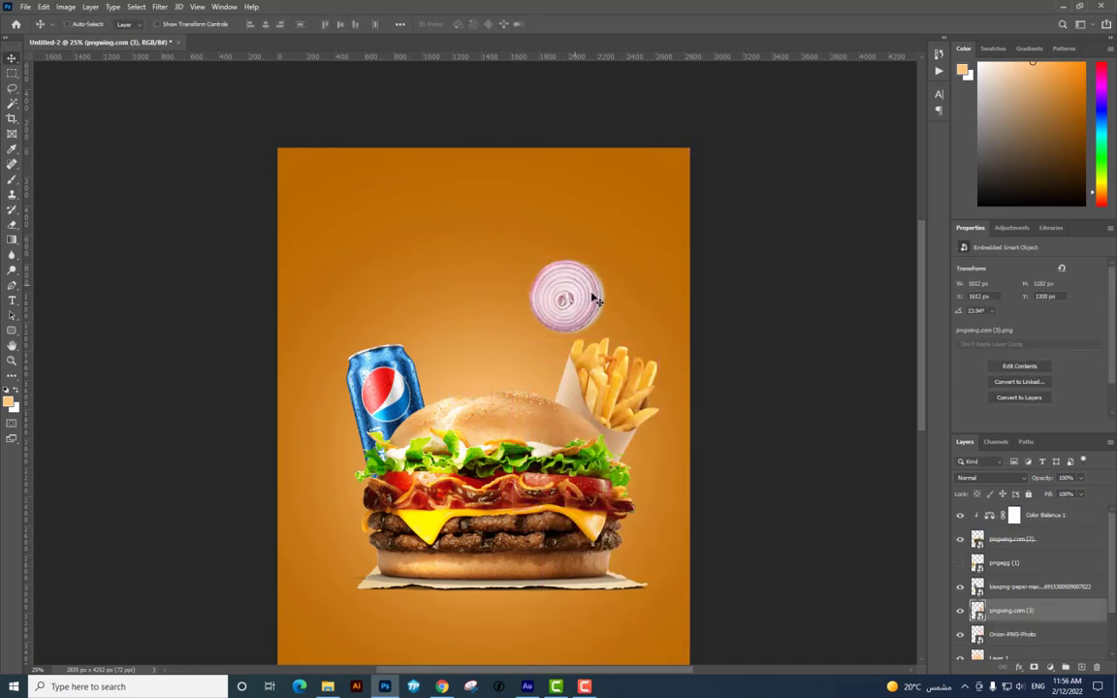
Move the onion layer to the top and position the onion at the burger's lower right
{"action": "right_click", "coordinate": [597, 301]}
{"action": "left_click", "coordinate": [620, 298]}
{"action": "left_click_drag", "start_coordinate": [602, 299], "coordinate": [652, 412]}
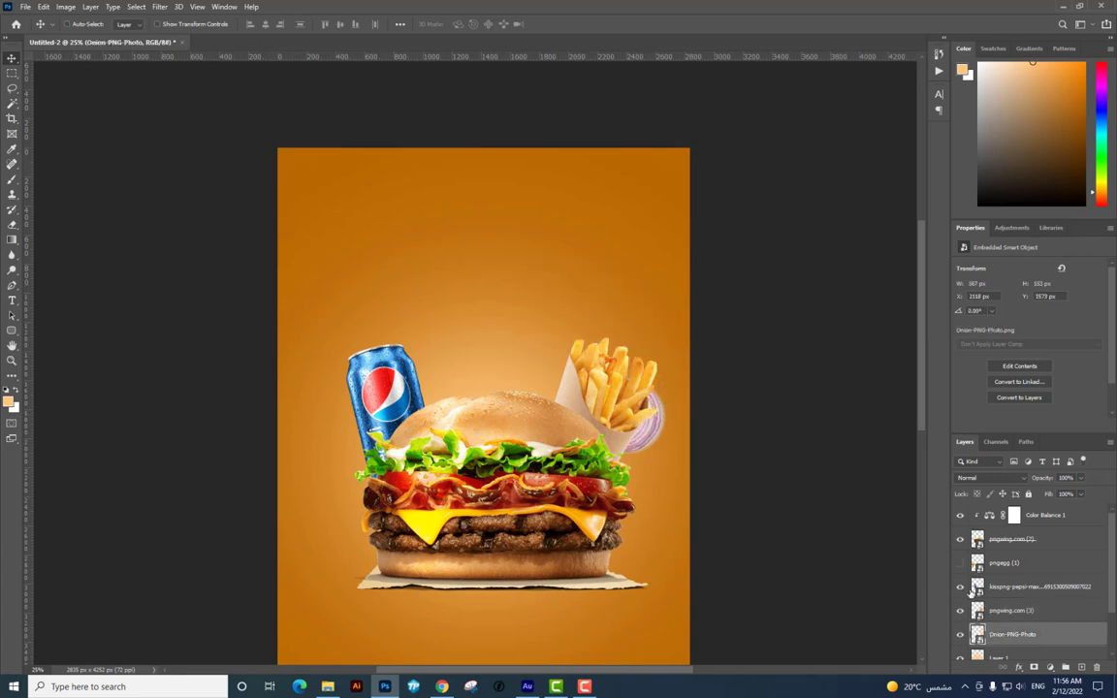
{"action": "left_click_drag", "start_coordinate": [1018, 593], "coordinate": [1028, 512]}
{"action": "mouse_move", "coordinate": [642, 415]}
{"action": "left_mouse_down"}
{"action": "mouse_move", "coordinate": [676, 499]}
{"action": "mouse_move", "coordinate": [658, 508]}
{"action": "left_mouse_up"}
Apply a horizontal Motion Blur (angle 0) to the onion and move it beside the burger's right edge
{"action": "left_click", "coordinate": [161, 7]}
{"action": "mouse_move", "coordinate": [167, 156]}
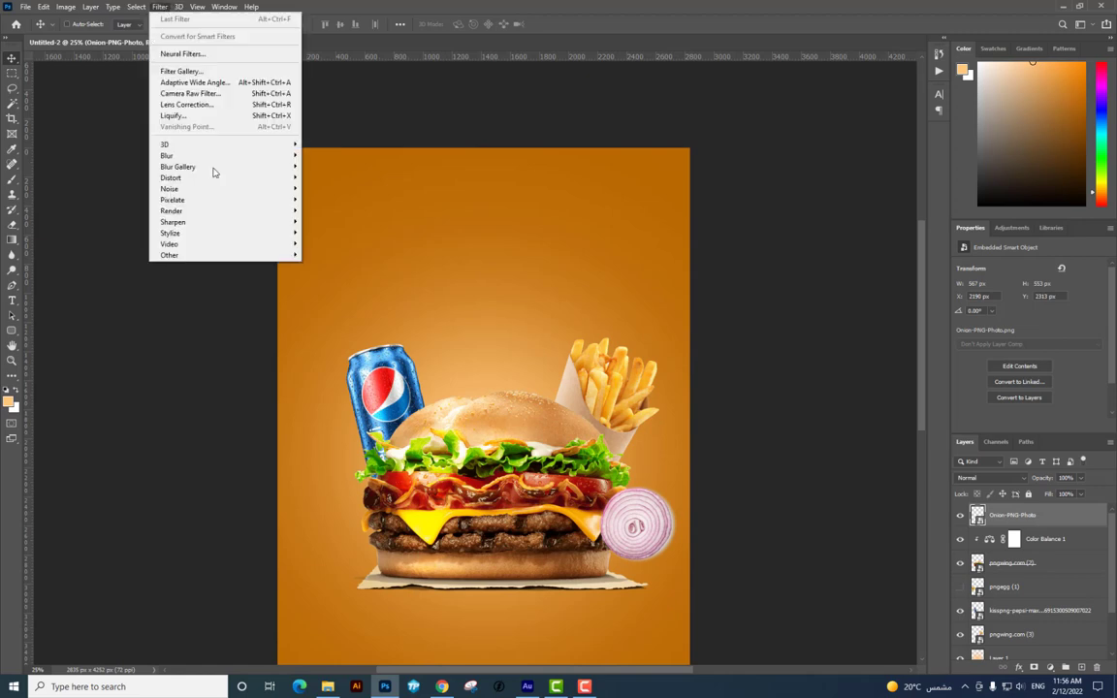
{"action": "left_click", "coordinate": [330, 222]}
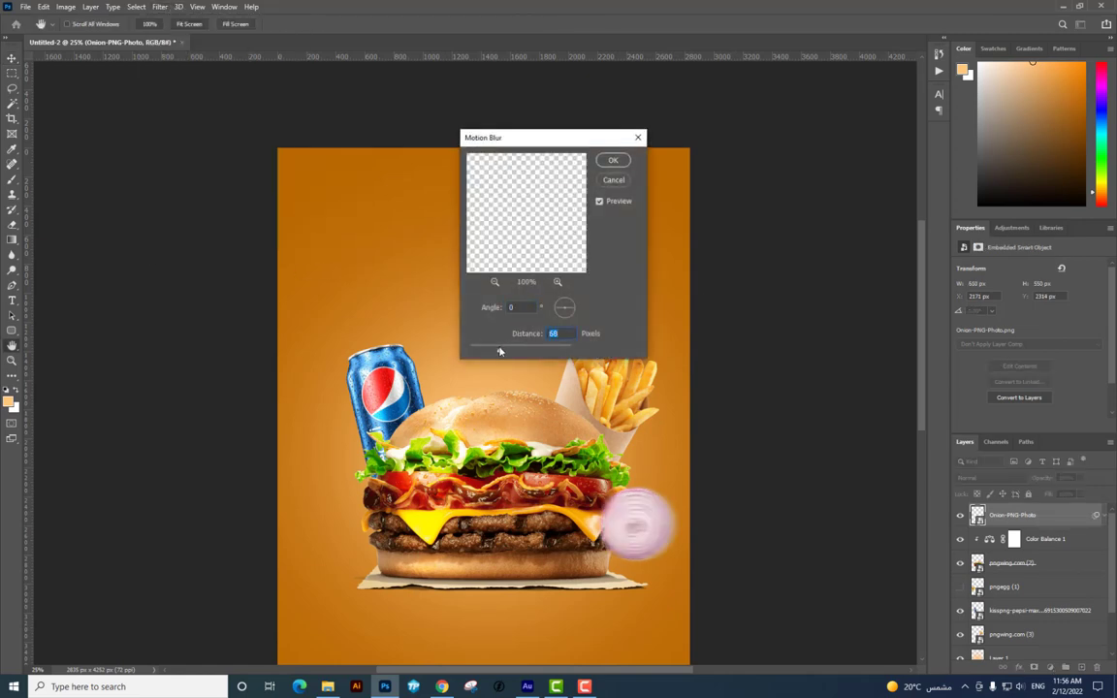
{"action": "key", "text": "Return"}
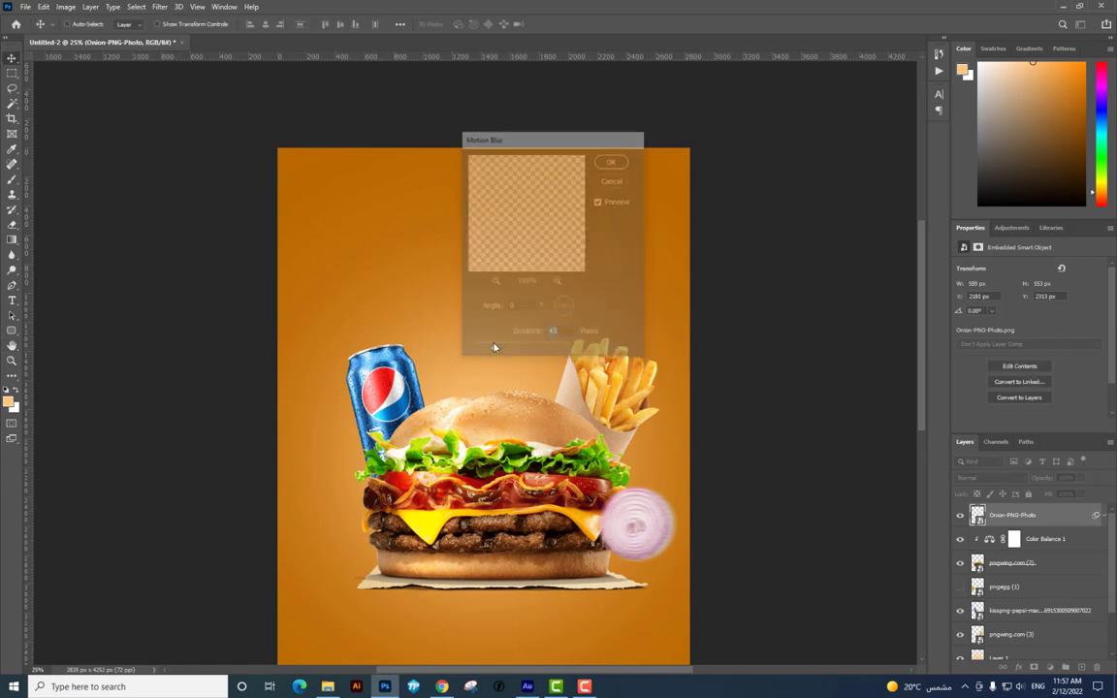
{"action": "mouse_move", "coordinate": [692, 464]}
{"action": "left_mouse_down"}
{"action": "mouse_move", "coordinate": [320, 512]}
{"action": "mouse_move", "coordinate": [363, 476]}
{"action": "left_mouse_up"}
Rotate a blurred onion copy about 89° and align it along the poster's left edge
{"action": "key", "text": "ctrl+t"}
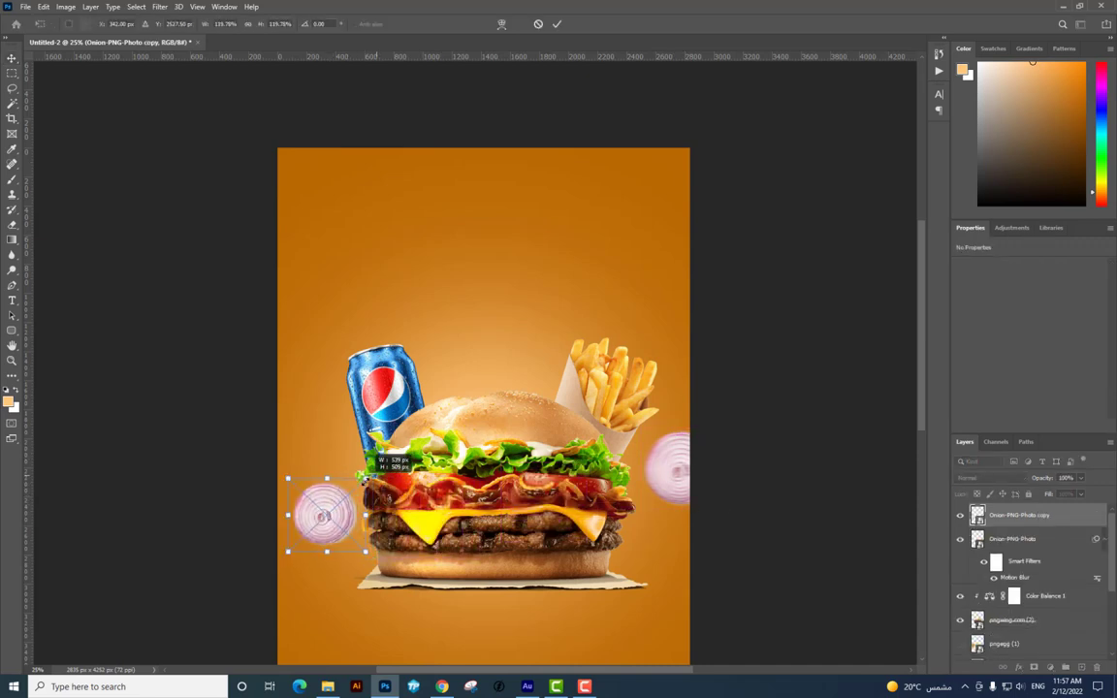
{"action": "key", "text": "Return"}
{"action": "left_click_drag", "start_coordinate": [327, 512], "coordinate": [285, 539]}
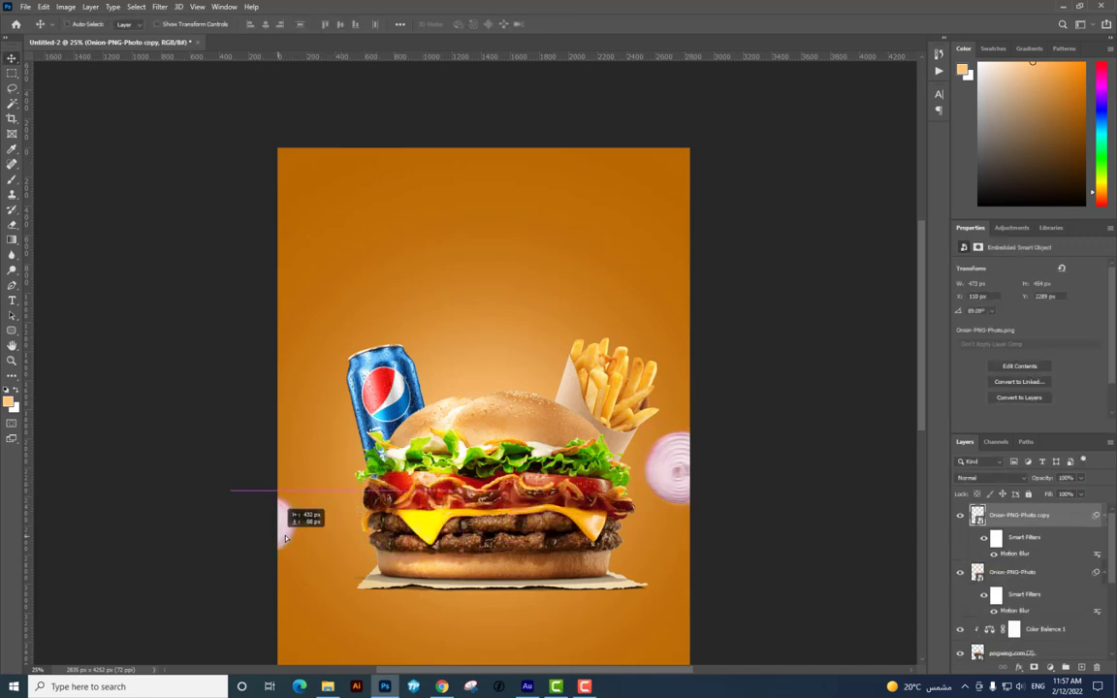
{"action": "scroll", "coordinate": [500, 513], "scroll_direction": "down", "scroll_amount": 3}
{"action": "left_click_drag", "start_coordinate": [496, 432], "coordinate": [495, 422]}
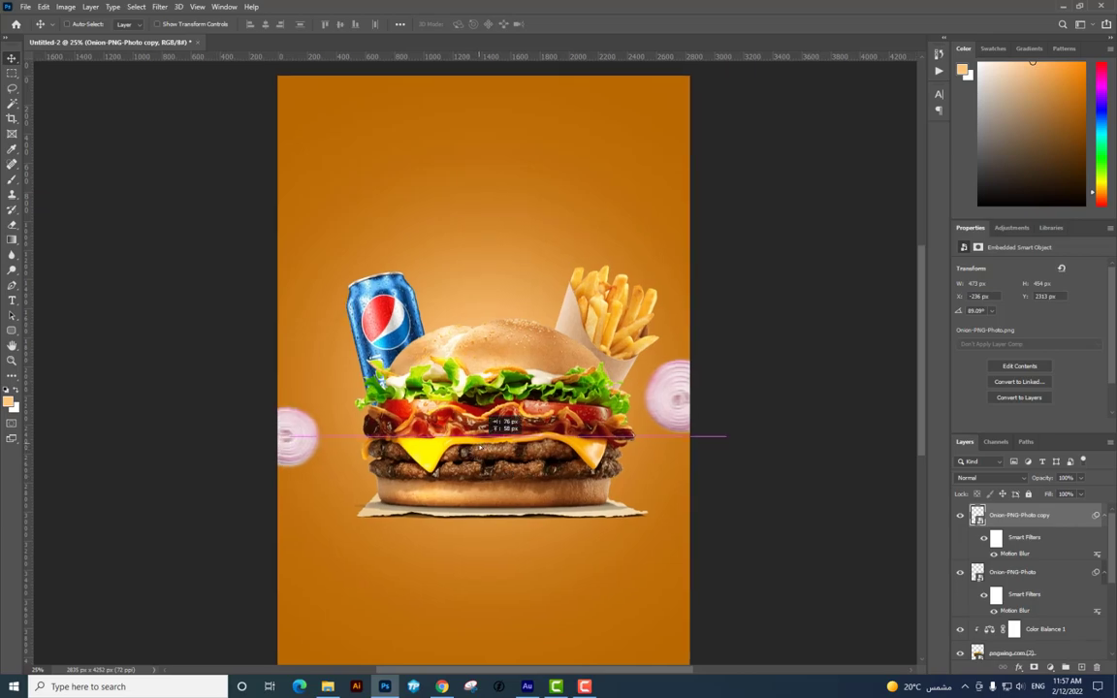
{"action": "key", "text": "alt+Tab"}
{"action": "key", "text": "alt+Tab"}
Replace the browser image search with 'ماطم png' to find tomato PNGs
{"action": "key", "text": "Tab"}
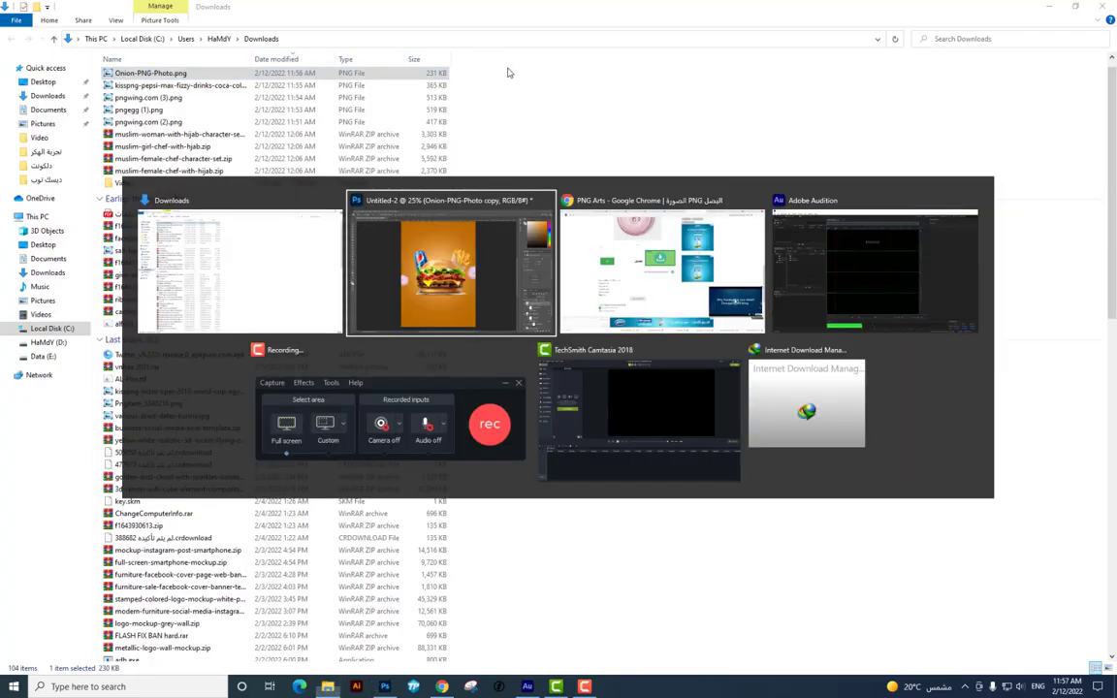
{"action": "left_click", "coordinate": [844, 10]}
{"action": "double_click", "coordinate": [981, 59]}
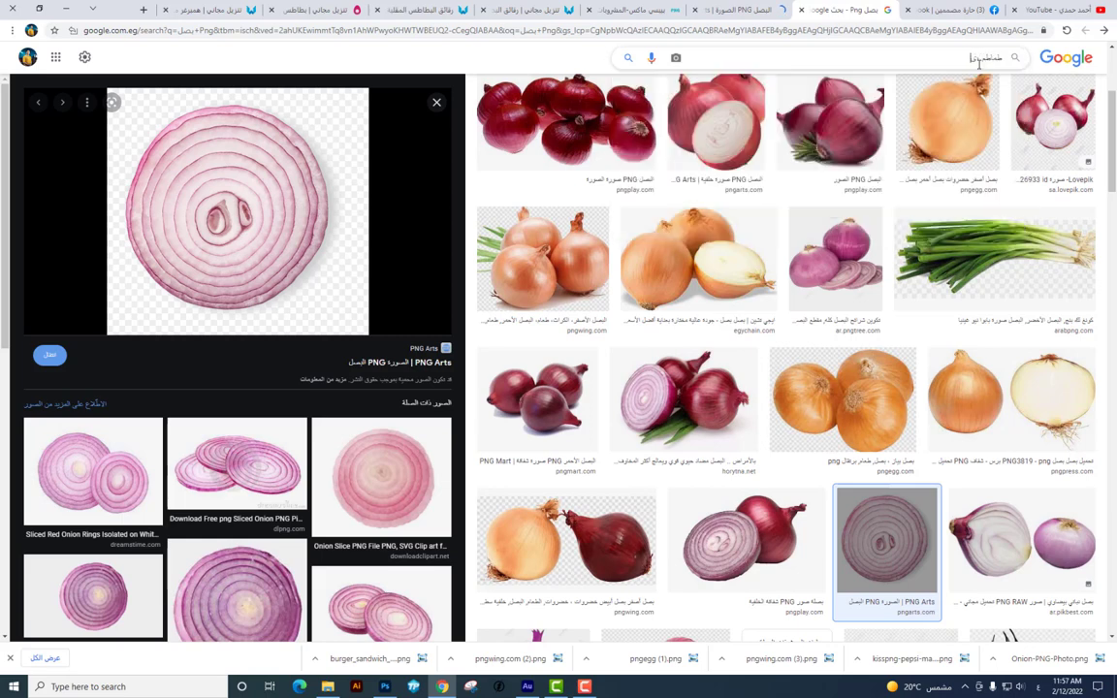
{"action": "type", "text": "ماطم png"}
{"action": "key", "text": "Return"}
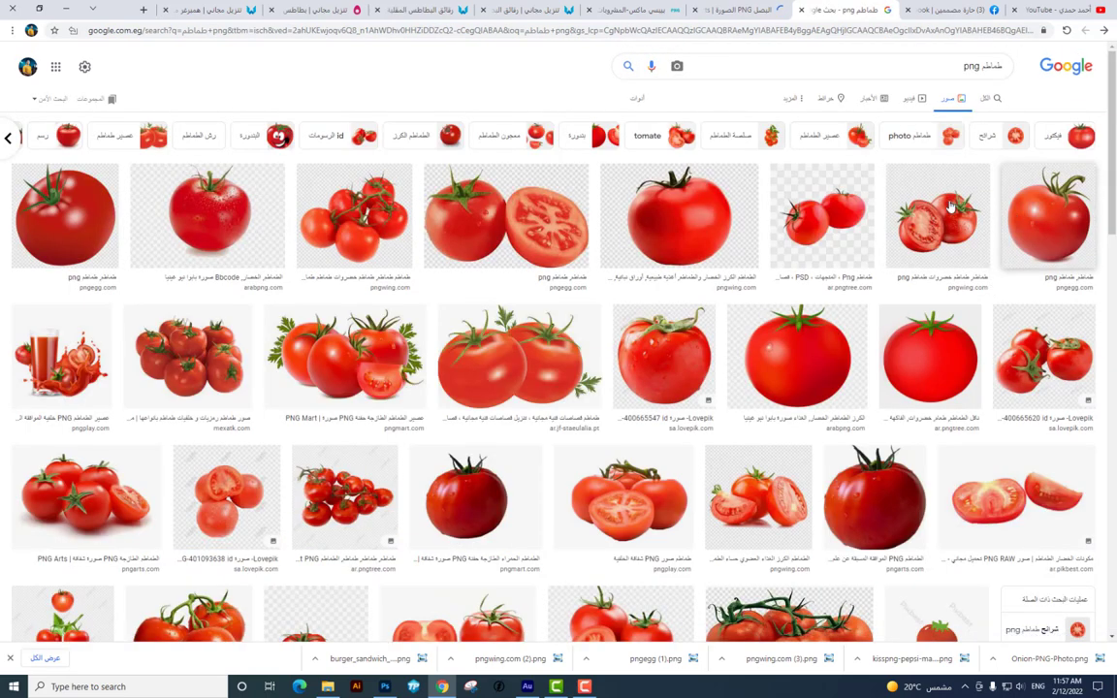
Follow a tomato result to PNGWing and open the tomato slice image page
{"action": "left_click", "coordinate": [951, 207]}
{"action": "left_click", "coordinate": [382, 253]}
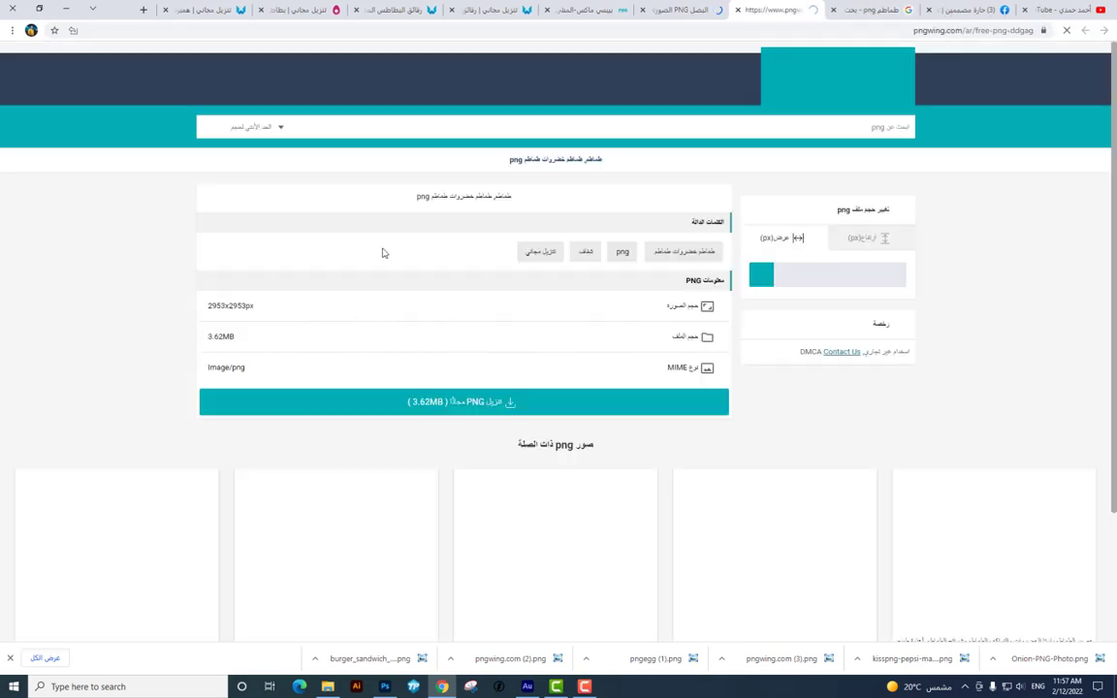
{"action": "scroll", "coordinate": [811, 324], "scroll_direction": "down", "scroll_amount": 4}
{"action": "left_click", "coordinate": [543, 530]}
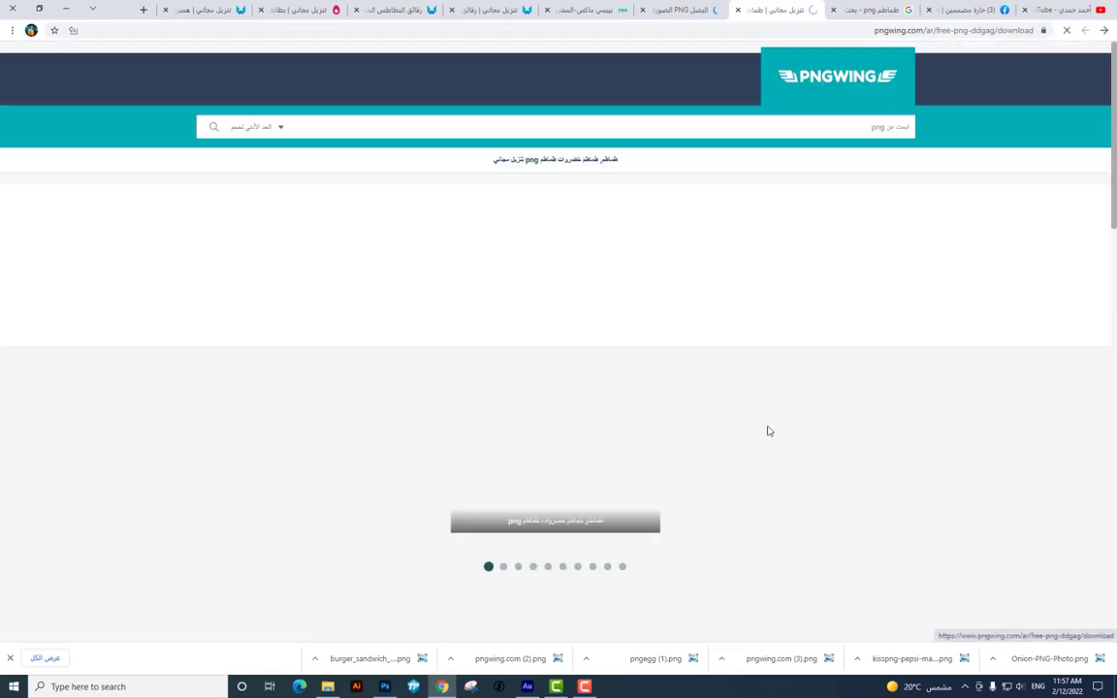
{"action": "scroll", "coordinate": [773, 381], "scroll_direction": "down", "scroll_amount": 4}
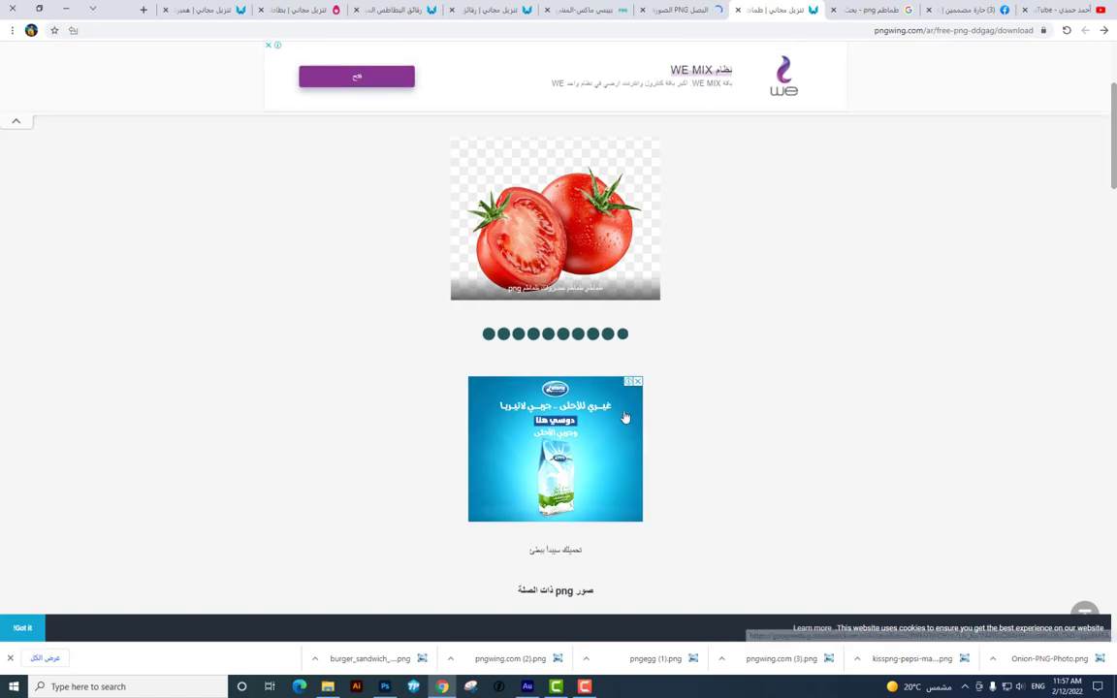
{"action": "scroll", "coordinate": [626, 418], "scroll_direction": "down", "scroll_amount": 3}
{"action": "scroll", "coordinate": [625, 417], "scroll_direction": "down", "scroll_amount": 1}
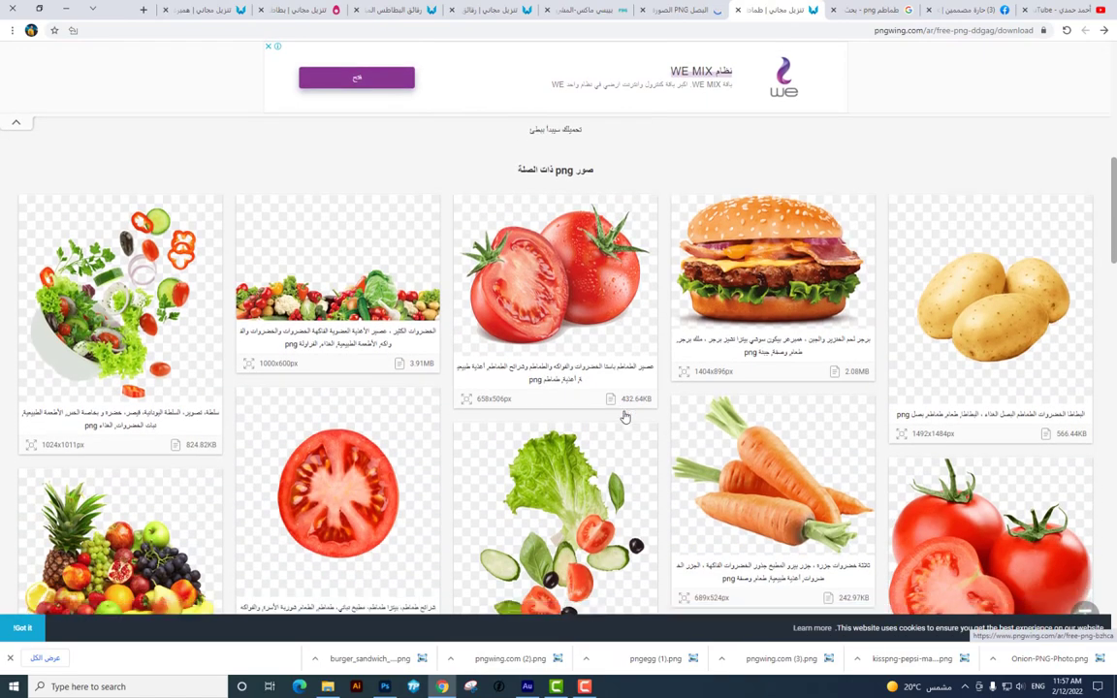
{"action": "scroll", "coordinate": [631, 383], "scroll_direction": "down", "scroll_amount": 2}
{"action": "scroll", "coordinate": [443, 344], "scroll_direction": "up", "scroll_amount": 4}
{"action": "scroll", "coordinate": [444, 344], "scroll_direction": "down", "scroll_amount": 2}
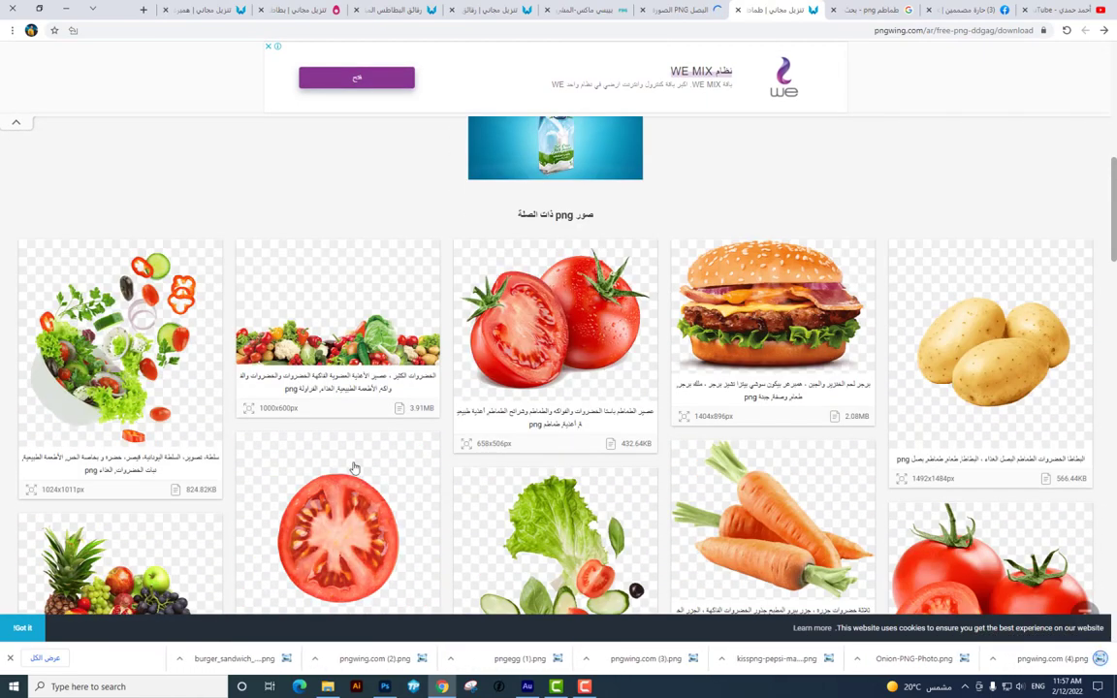
{"action": "left_click", "coordinate": [291, 497]}
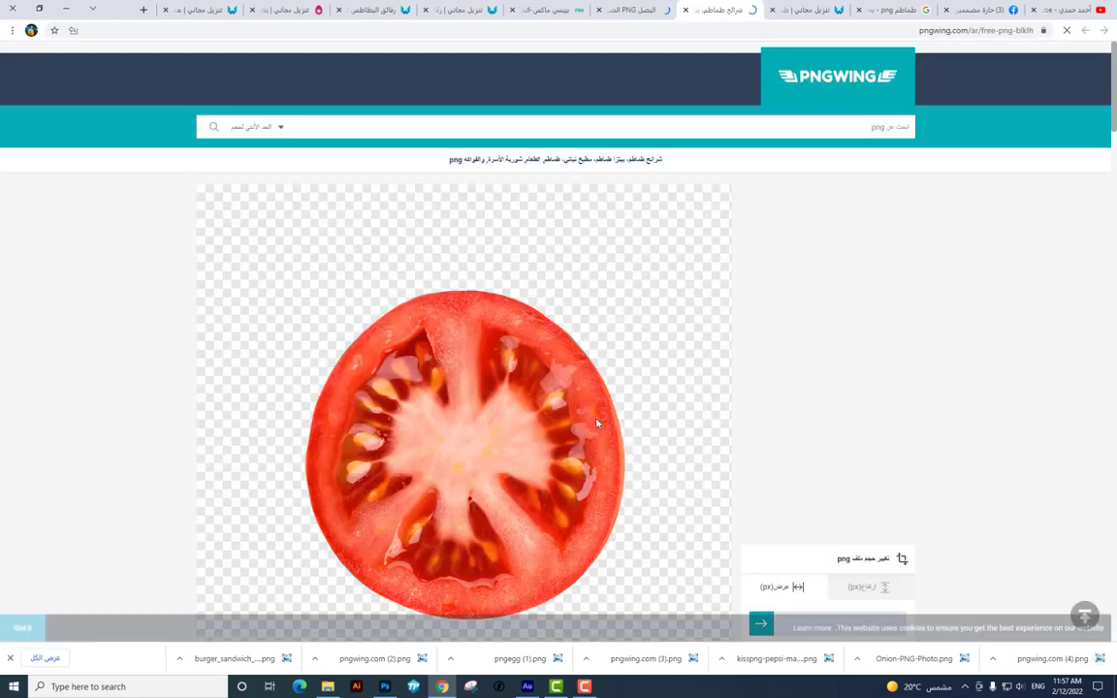
Download the tomato slice as pngwing.com (5).png and show it in the Downloads folder
{"action": "scroll", "coordinate": [514, 477], "scroll_direction": "down", "scroll_amount": 2}
{"action": "scroll", "coordinate": [514, 477], "scroll_direction": "down", "scroll_amount": 3}
{"action": "left_click", "coordinate": [511, 474]}
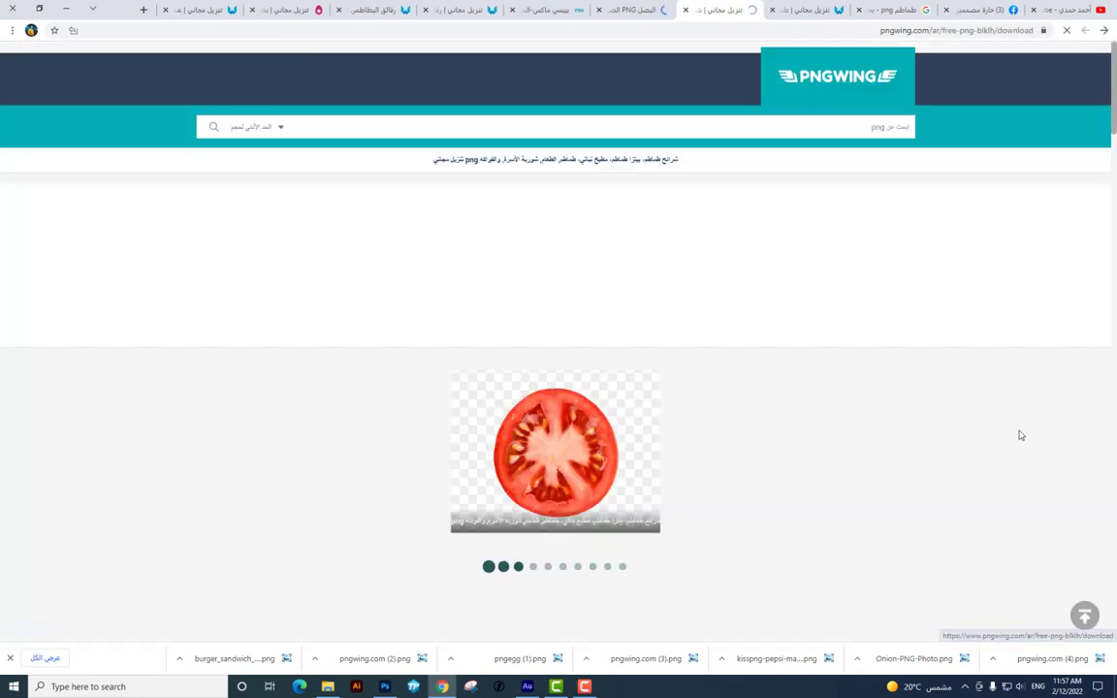
{"action": "scroll", "coordinate": [669, 429], "scroll_direction": "down", "scroll_amount": 3}
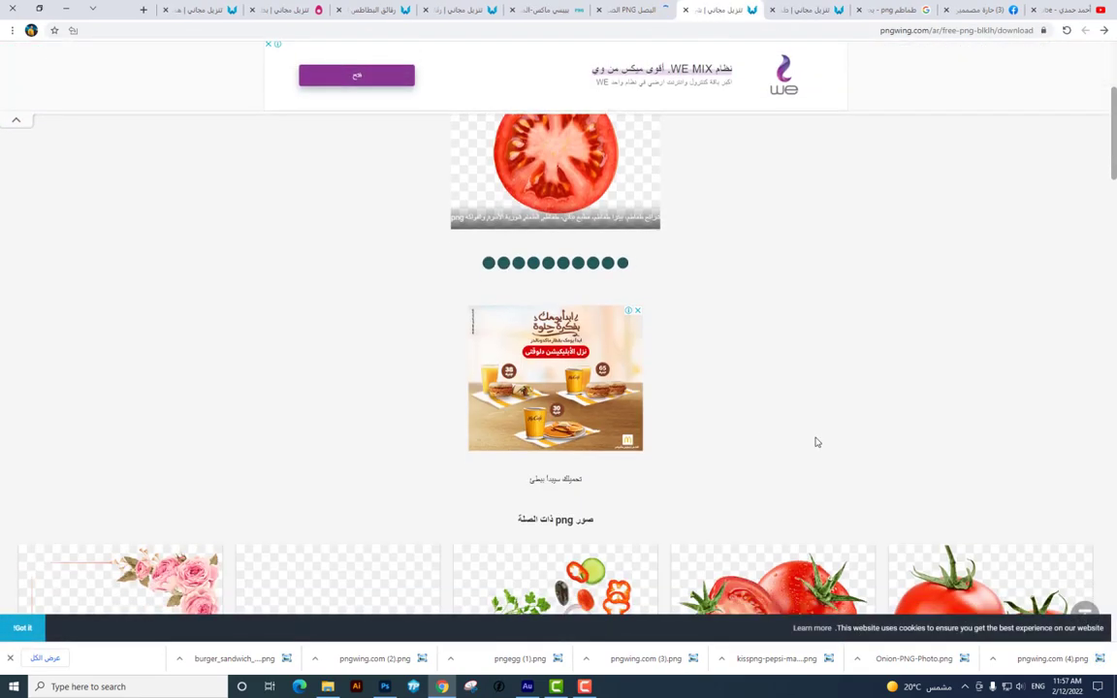
{"action": "scroll", "coordinate": [816, 442], "scroll_direction": "down", "scroll_amount": 2}
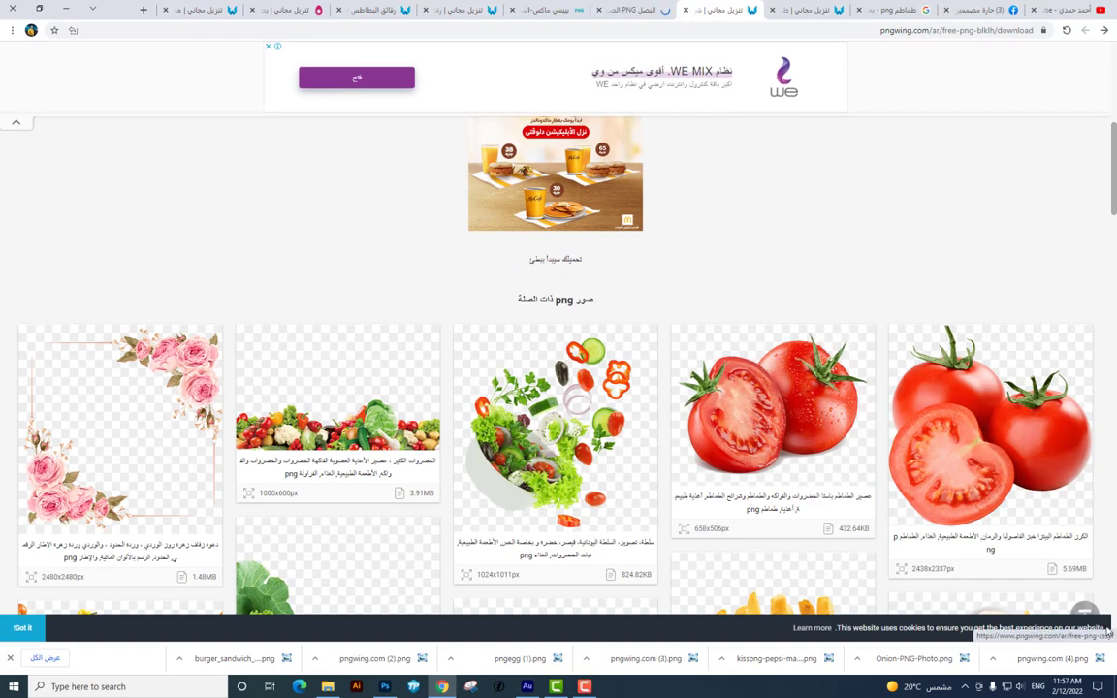
{"action": "scroll", "coordinate": [646, 294], "scroll_direction": "up", "scroll_amount": 5}
{"action": "scroll", "coordinate": [645, 326], "scroll_direction": "down", "scroll_amount": 2}
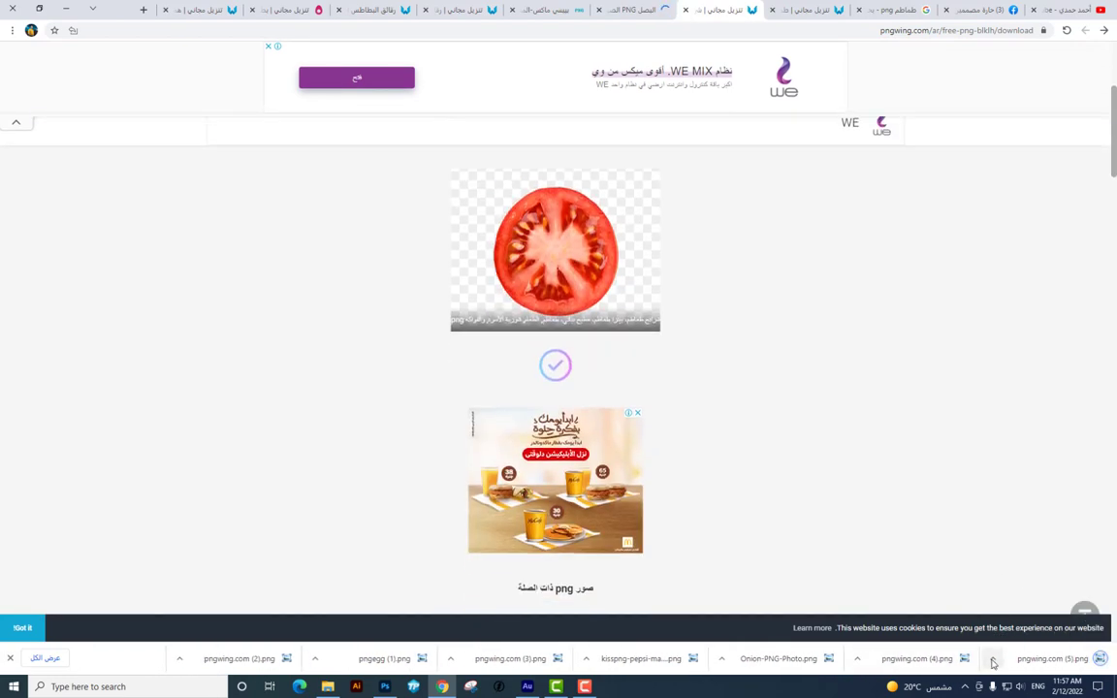
{"action": "left_click", "coordinate": [993, 662]}
{"action": "left_click", "coordinate": [985, 587]}
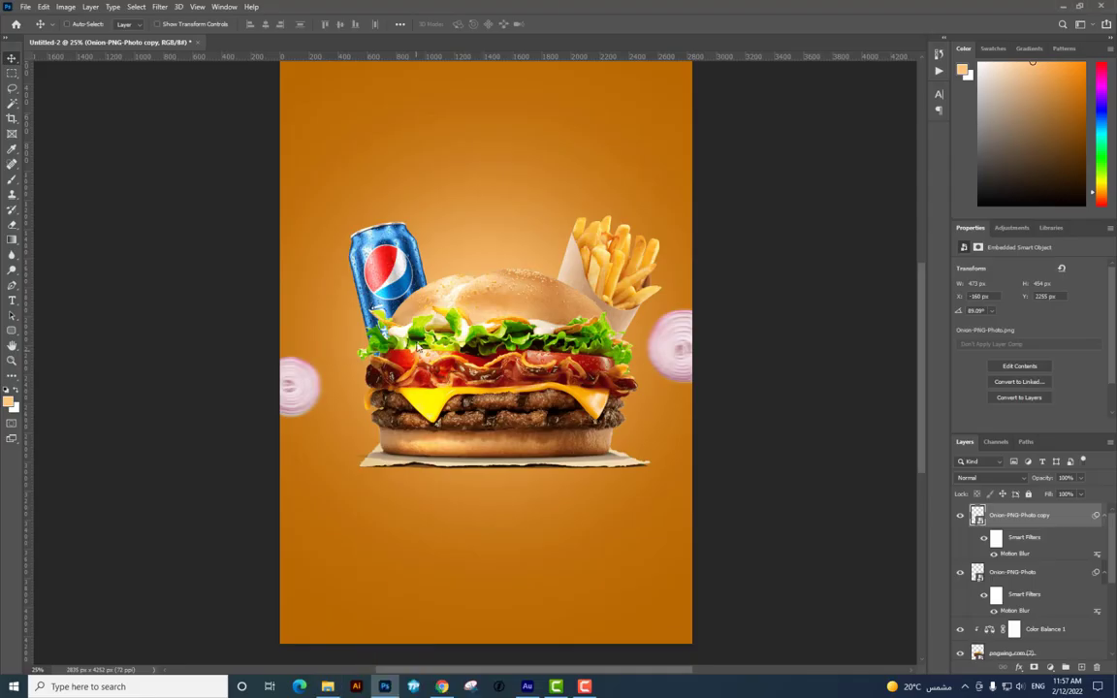
Place the tomato slice on the poster and give it a Motion Blur
{"action": "mouse_move", "coordinate": [121, 74]}
{"action": "left_mouse_down"}
{"action": "mouse_move", "coordinate": [514, 312]}
{"action": "mouse_move", "coordinate": [638, 163]}
{"action": "mouse_move", "coordinate": [673, 153]}
{"action": "left_mouse_up"}
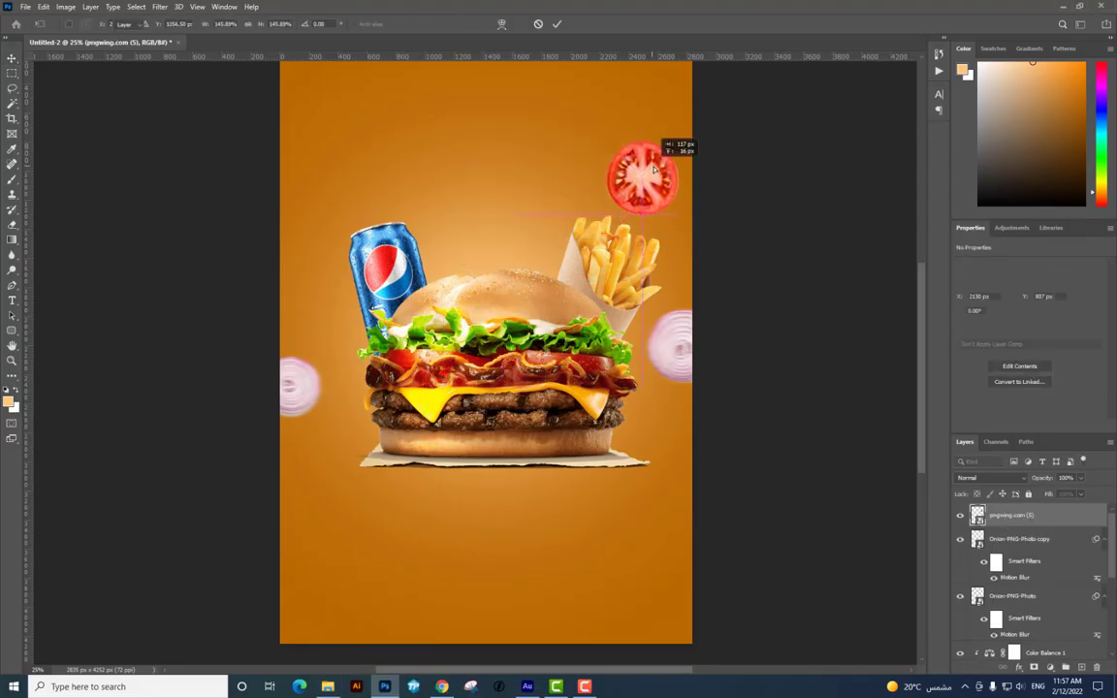
{"action": "key", "text": "Return"}
{"action": "left_click", "coordinate": [159, 6]}
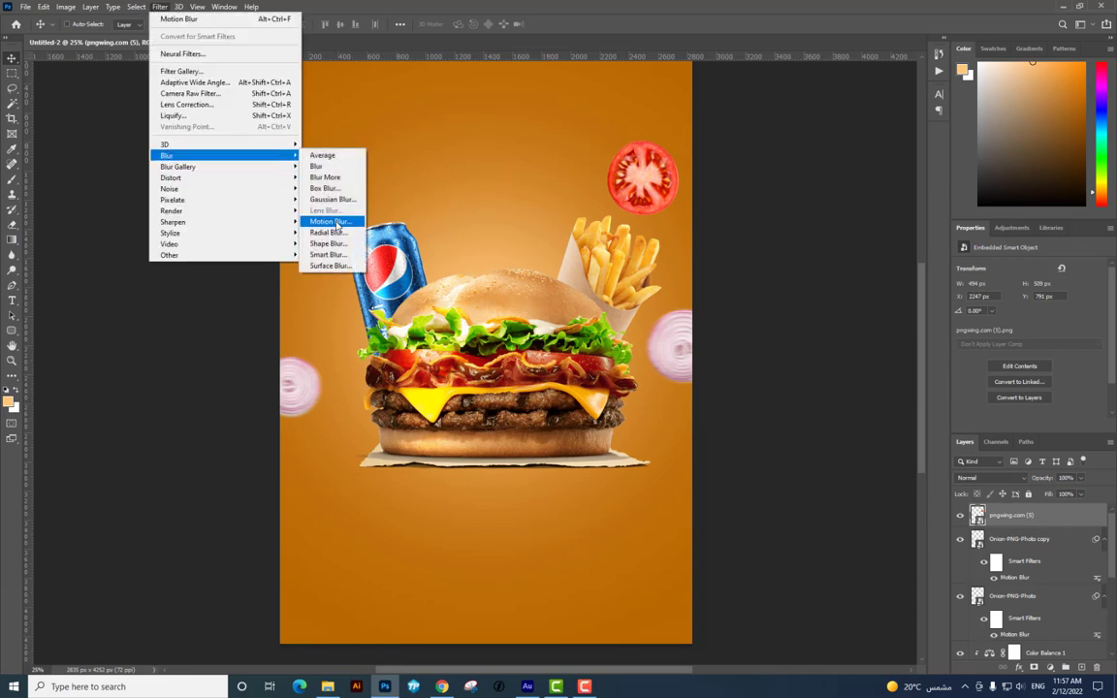
{"action": "left_click", "coordinate": [310, 219]}
{"action": "left_click", "coordinate": [610, 161]}
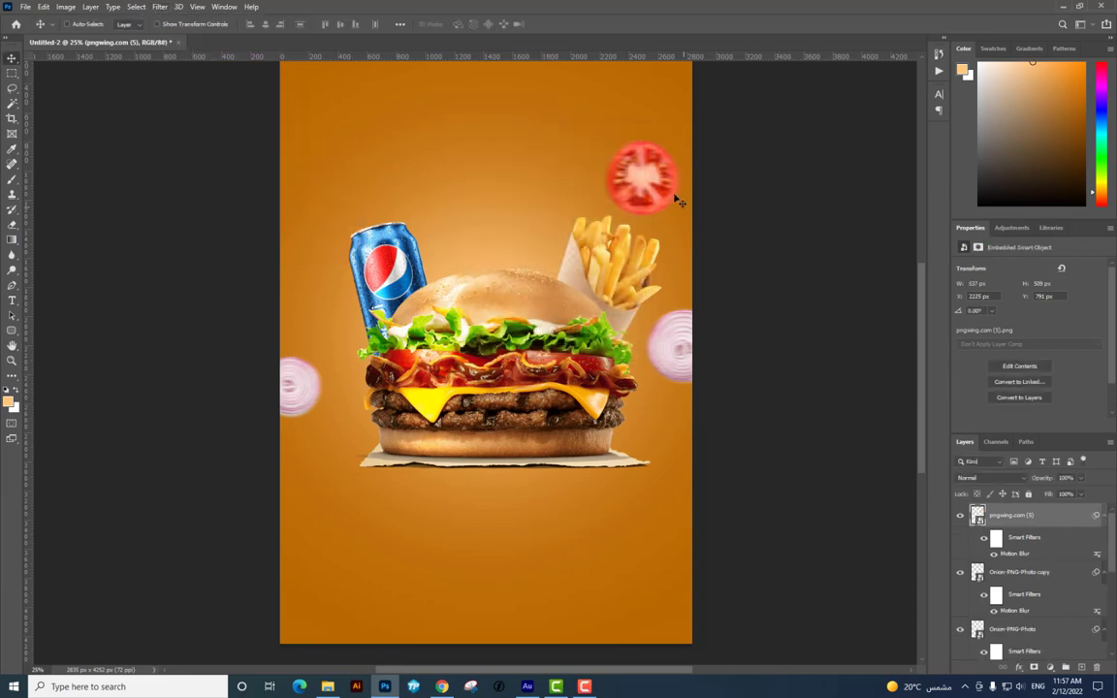
Duplicate the blurred tomato and fit the copy at the poster's lower-left edge
{"action": "left_click_drag", "start_coordinate": [660, 172], "coordinate": [320, 474]}
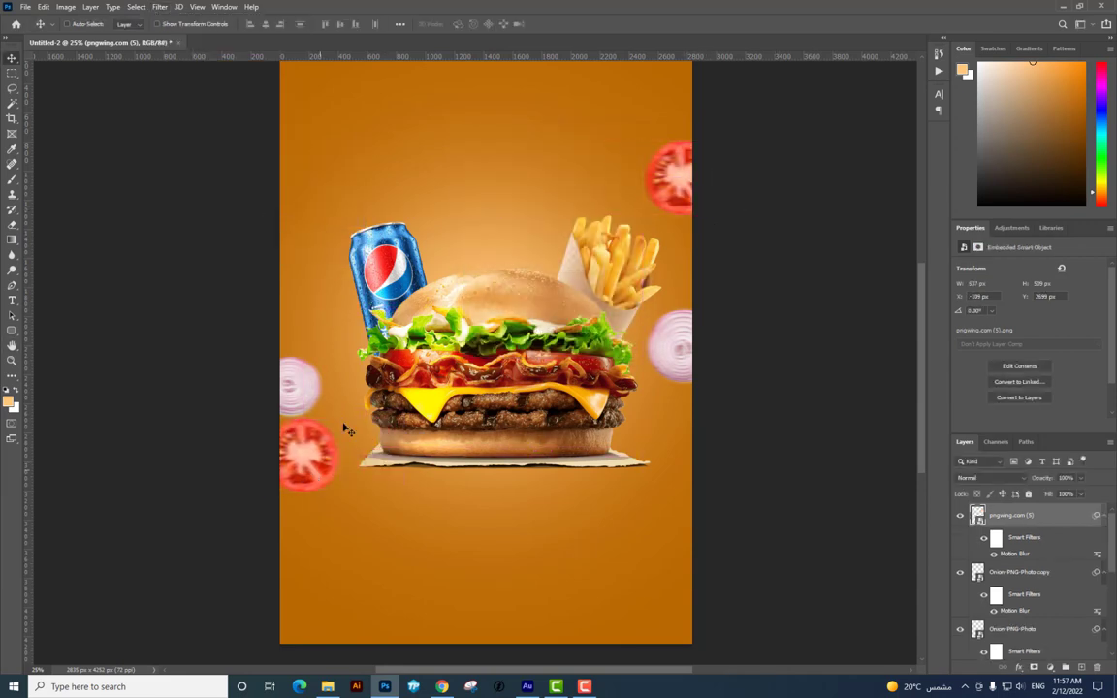
{"action": "key", "text": "ctrl+t"}
{"action": "mouse_move", "coordinate": [345, 407]}
{"action": "left_mouse_down"}
{"action": "mouse_move", "coordinate": [327, 433]}
{"action": "mouse_move", "coordinate": [292, 437]}
{"action": "left_mouse_up"}
{"action": "key", "text": "Return"}
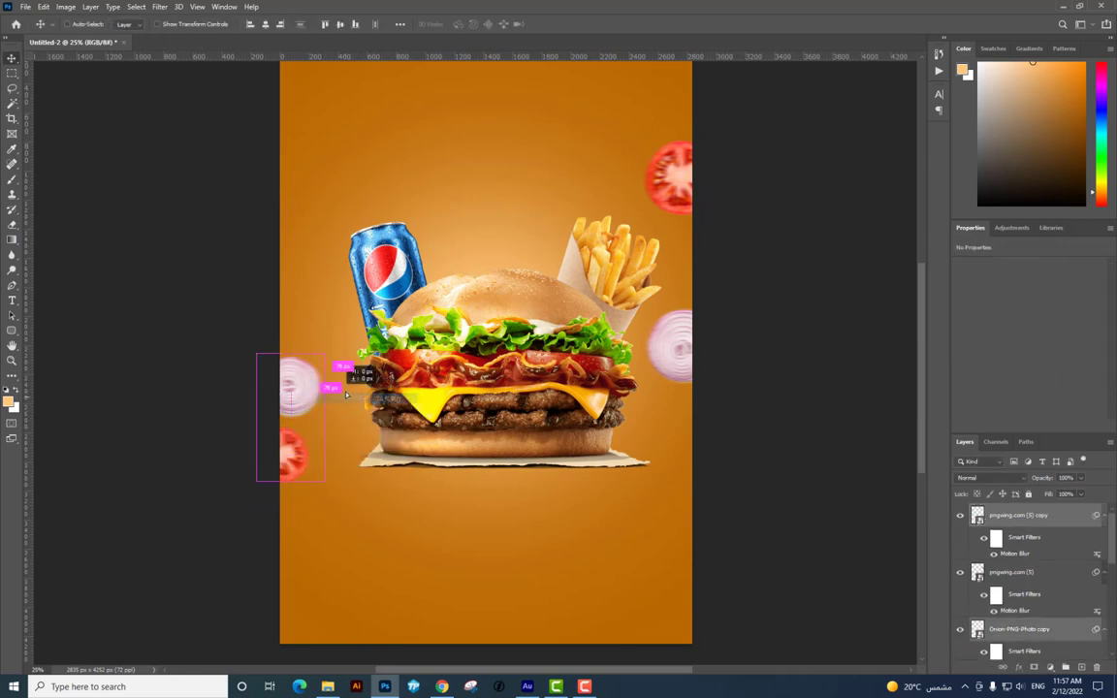
{"action": "mouse_move", "coordinate": [346, 394]}
{"action": "left_mouse_down"}
{"action": "mouse_move", "coordinate": [330, 442]}
{"action": "mouse_move", "coordinate": [316, 446]}
{"action": "left_mouse_up"}
Shift the left onion copy slightly further left beside the tomato copy
{"action": "right_click", "coordinate": [301, 438]}
{"action": "left_click", "coordinate": [325, 443]}
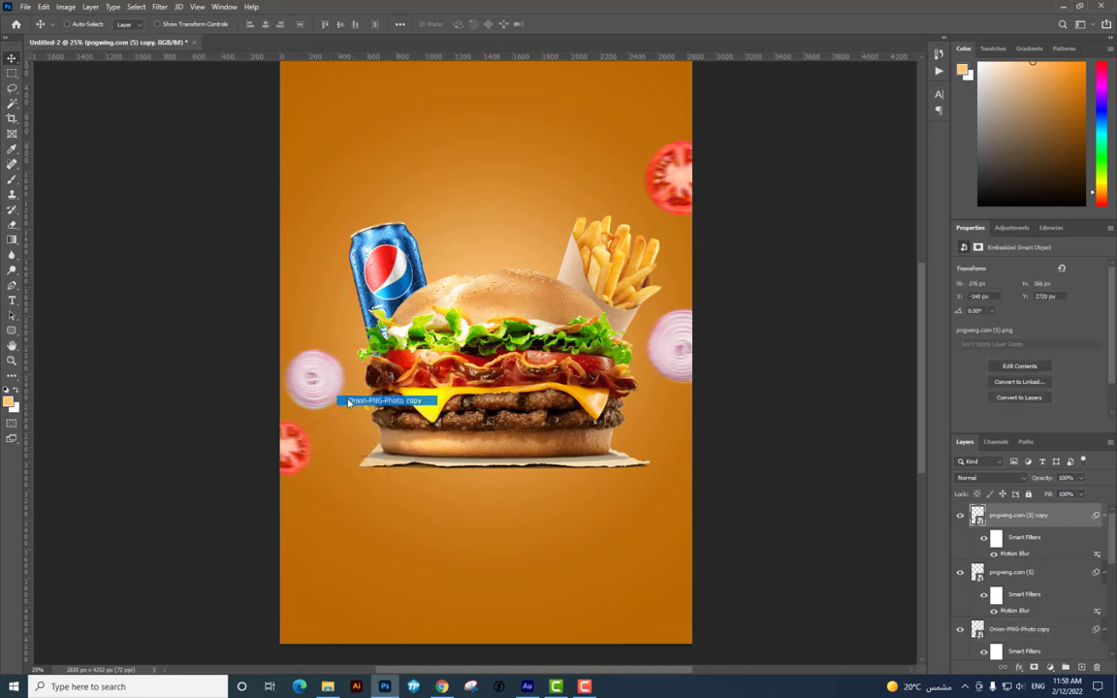
{"action": "left_click", "coordinate": [349, 402]}
{"action": "left_click_drag", "start_coordinate": [349, 402], "coordinate": [323, 402]}
Select the top-right tomato and attempt a Free Transform resize on it
{"action": "right_click", "coordinate": [670, 190]}
{"action": "left_click", "coordinate": [703, 189]}
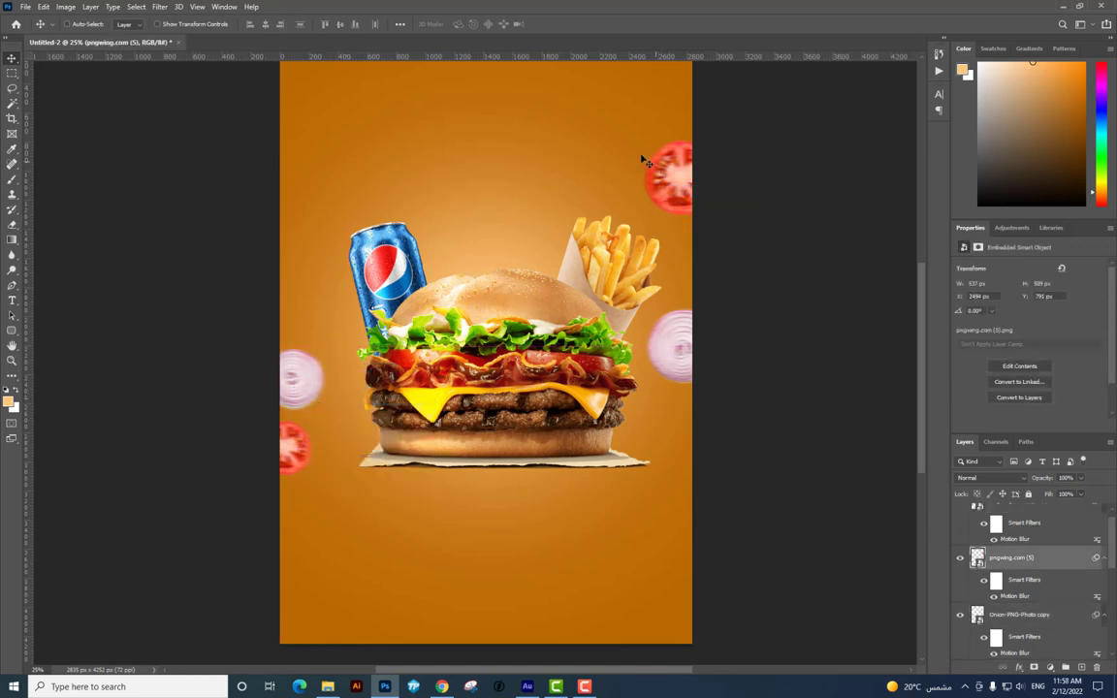
{"action": "key", "text": "ctrl+t"}
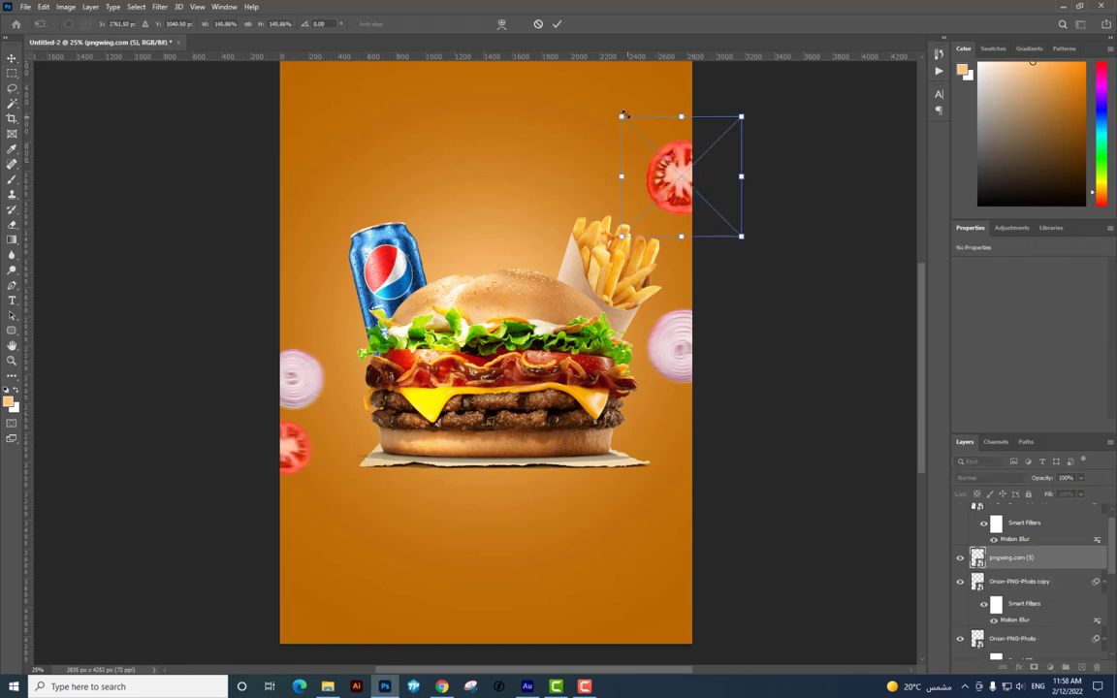
{"action": "key", "text": "t"}
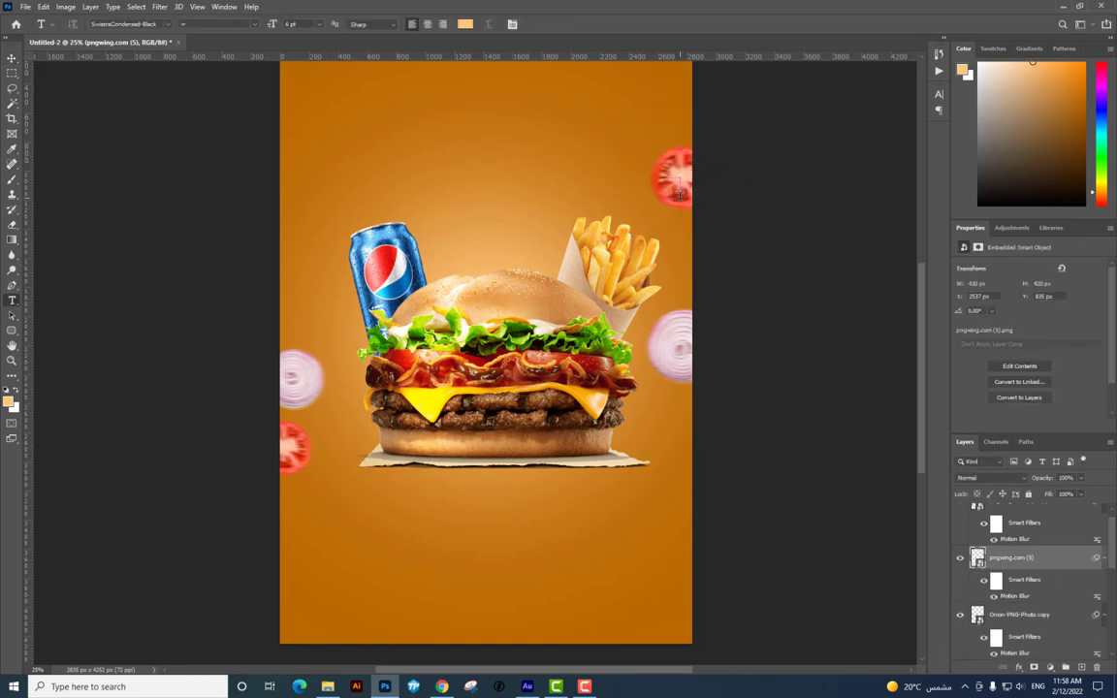
{"action": "left_click", "coordinate": [674, 181]}
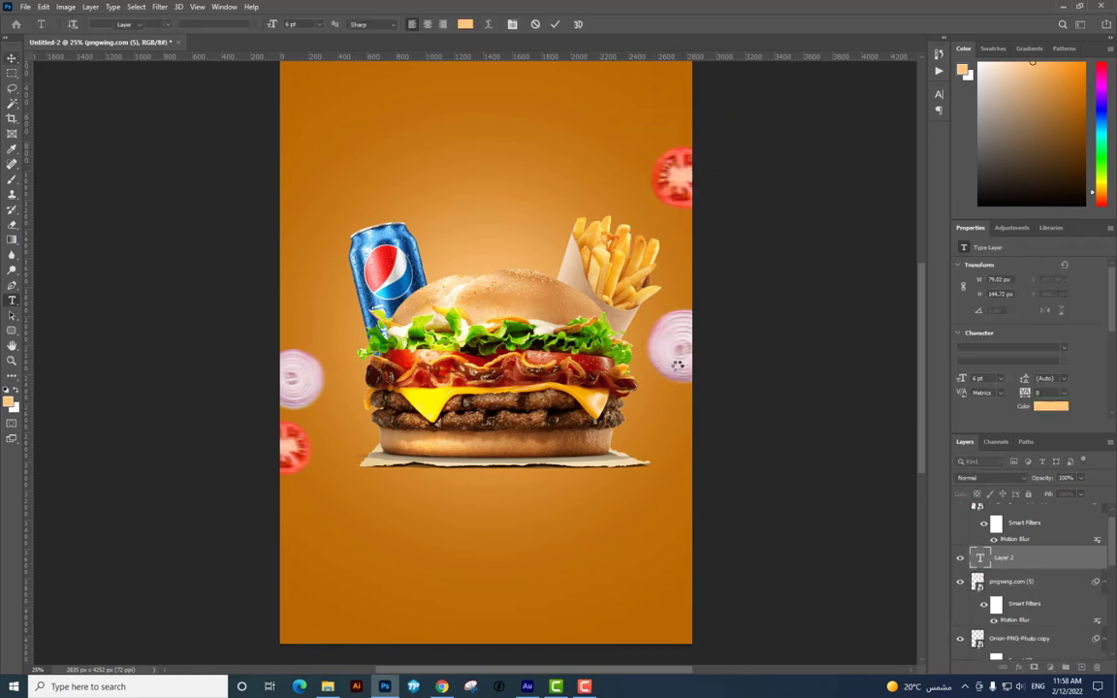
{"action": "key", "text": "Escape"}
{"action": "key", "text": "v"}
Enlarge the right-side onion slice slightly with Free Transform
{"action": "right_click", "coordinate": [687, 342]}
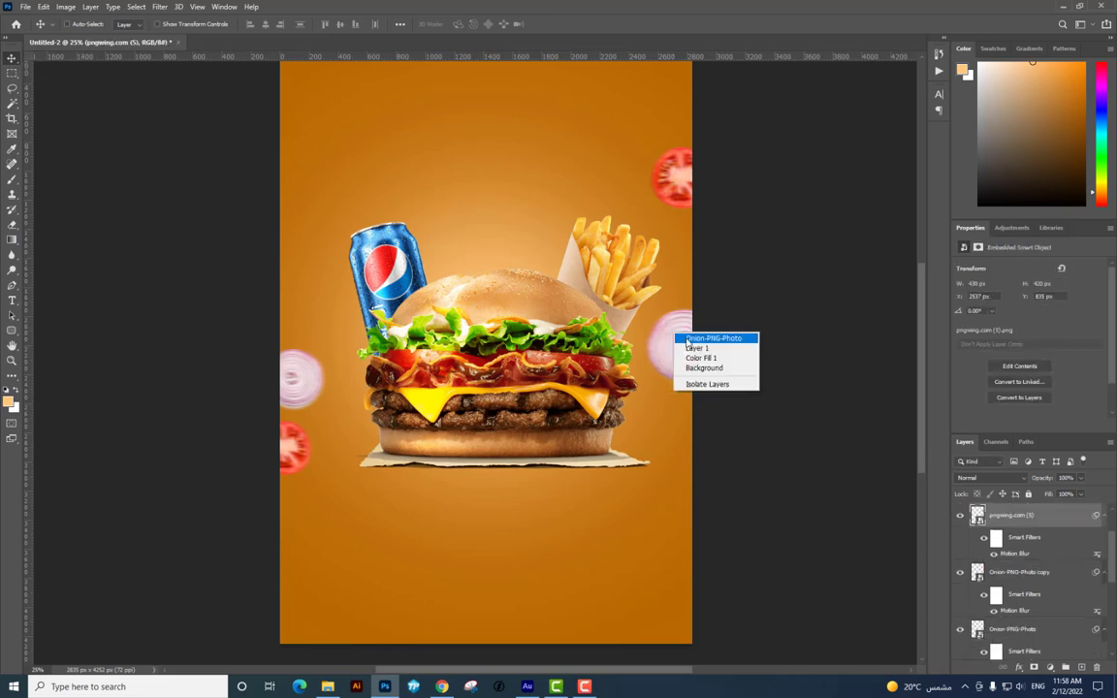
{"action": "left_click", "coordinate": [714, 338]}
{"action": "key", "text": "ctrl+t"}
{"action": "left_click_drag", "start_coordinate": [730, 304], "coordinate": [727, 310]}
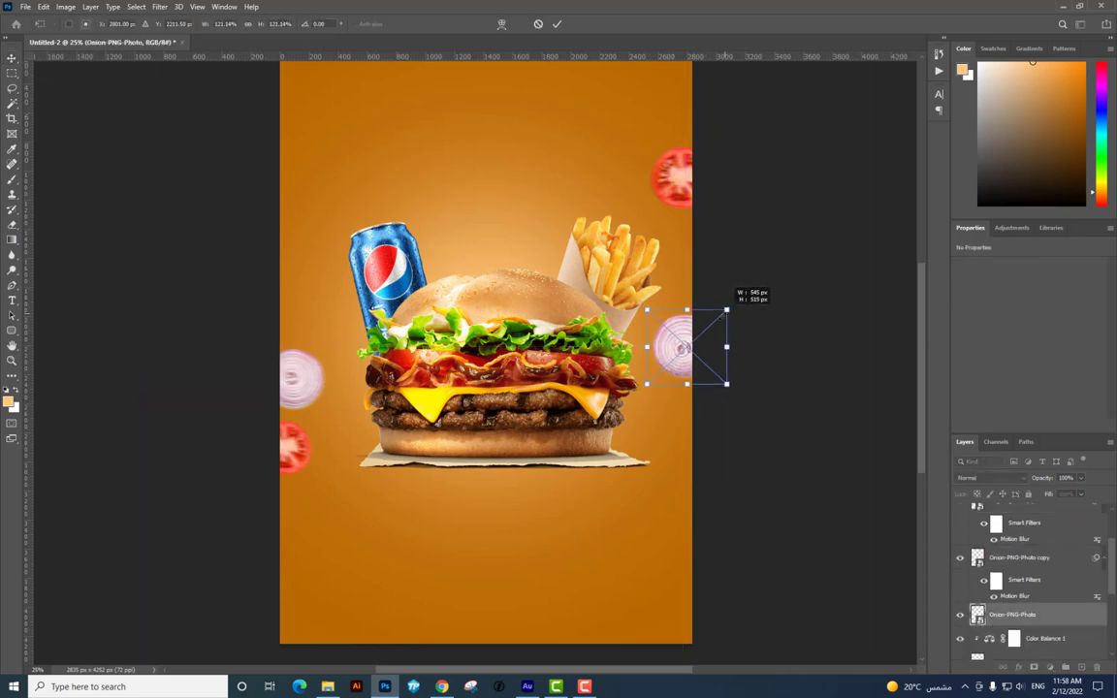
{"action": "key", "text": "Return"}
Move the top-right tomato down a little, then return to the browser
{"action": "right_click", "coordinate": [685, 185]}
{"action": "left_click", "coordinate": [717, 186]}
{"action": "left_click_drag", "start_coordinate": [685, 189], "coordinate": [690, 221]}
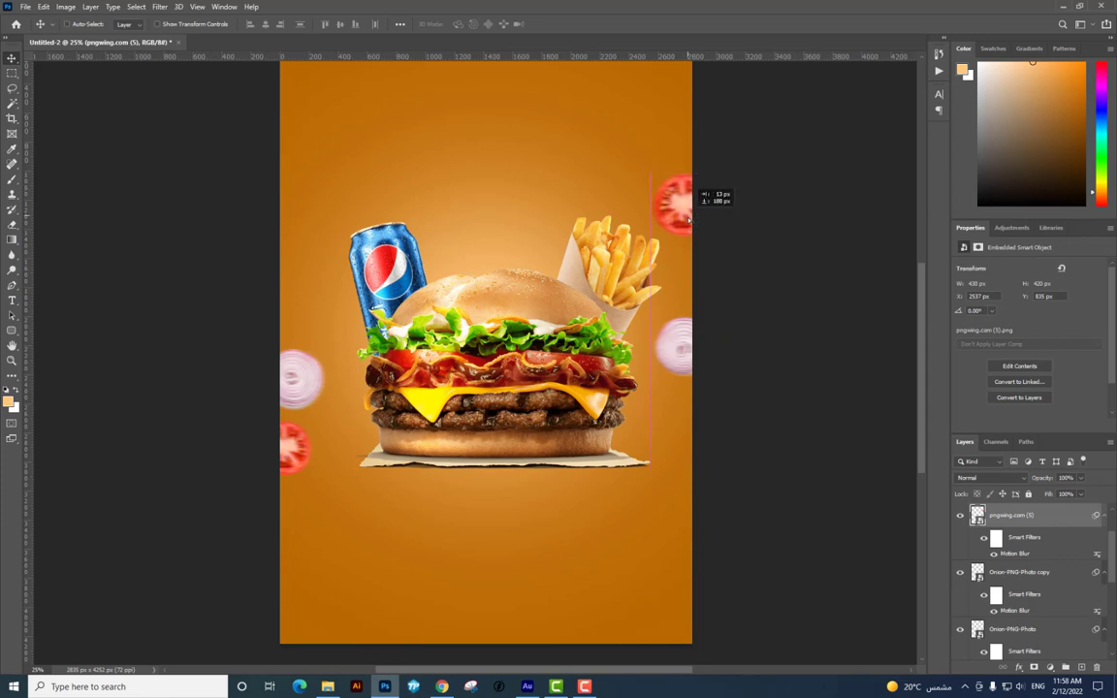
{"action": "right_click", "coordinate": [312, 387]}
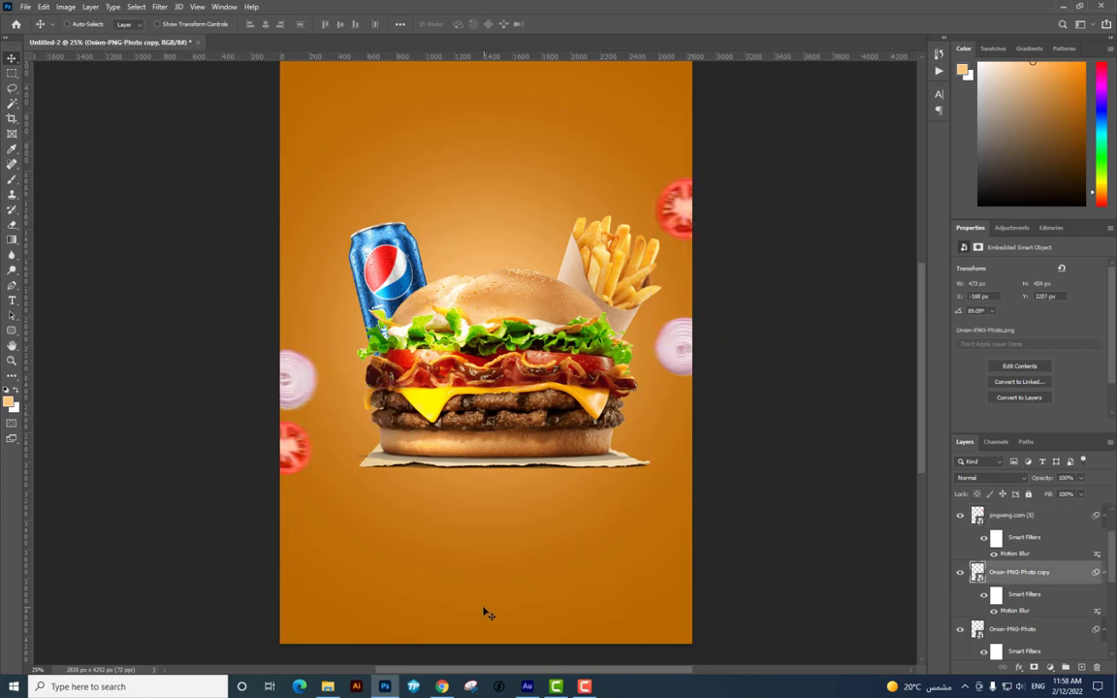
{"action": "left_click", "coordinate": [443, 687]}
Add pngwing.com (4).png tomato halves to the poster, layered beneath pngwing.com (3)
{"action": "left_click", "coordinate": [916, 7]}
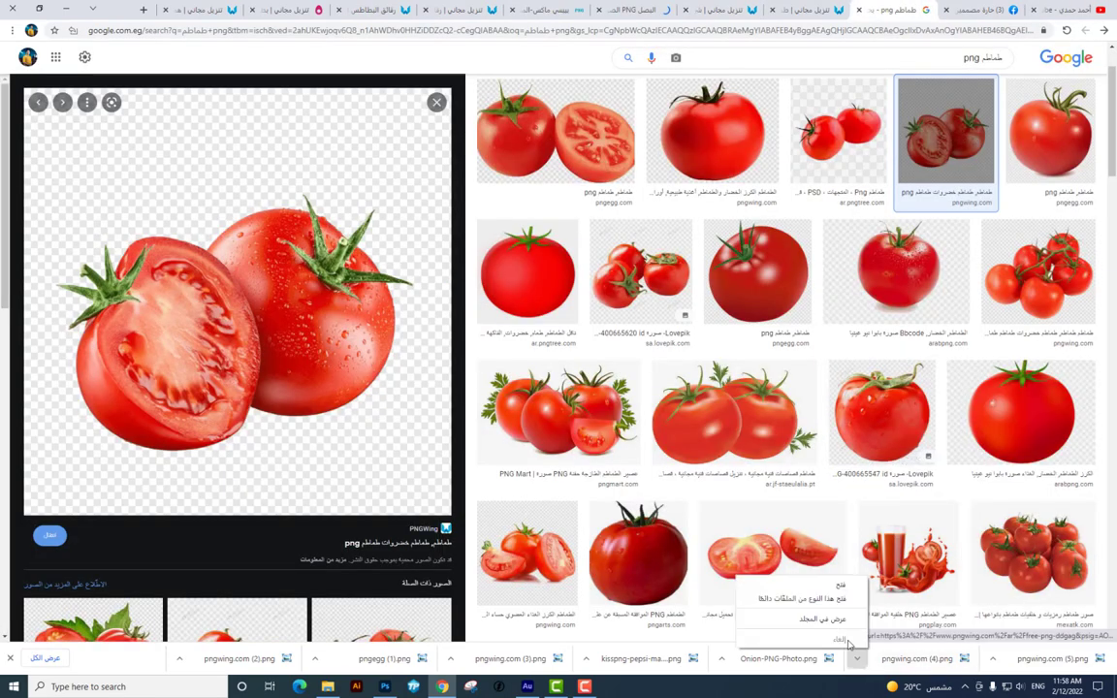
{"action": "left_click", "coordinate": [902, 659]}
{"action": "left_click_drag", "start_coordinate": [179, 94], "coordinate": [476, 392]}
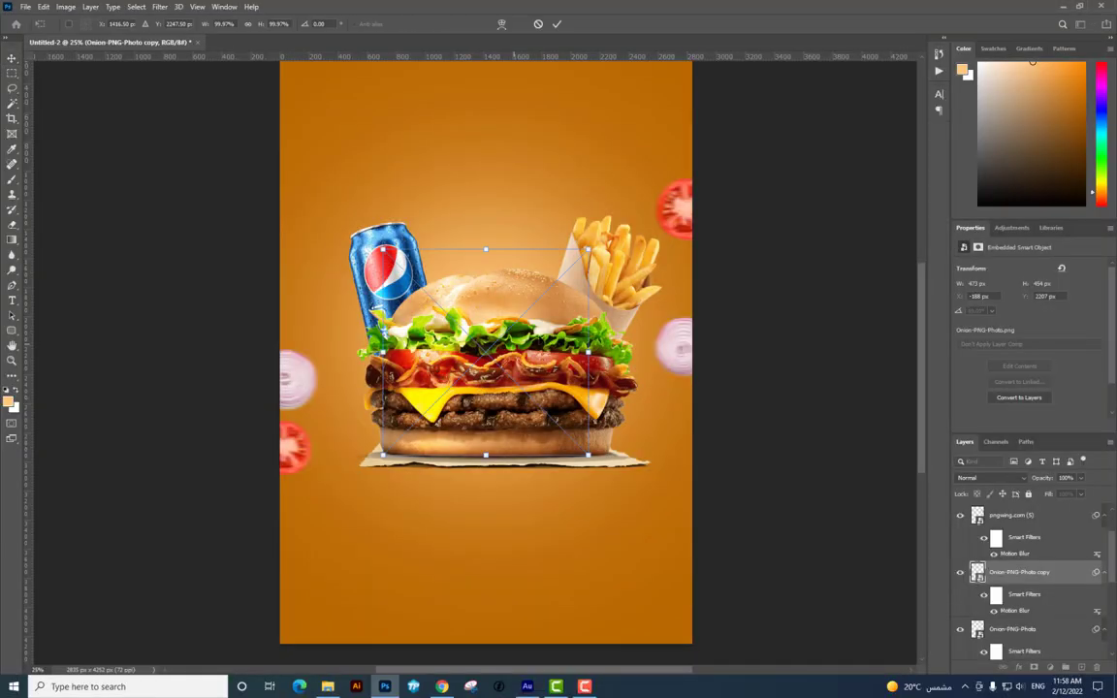
{"action": "mouse_move", "coordinate": [468, 310]}
{"action": "left_mouse_down"}
{"action": "mouse_move", "coordinate": [481, 249]}
{"action": "mouse_move", "coordinate": [415, 389]}
{"action": "mouse_move", "coordinate": [607, 386]}
{"action": "mouse_move", "coordinate": [518, 406]}
{"action": "left_mouse_up"}
{"action": "left_click_drag", "start_coordinate": [512, 207], "coordinate": [501, 216]}
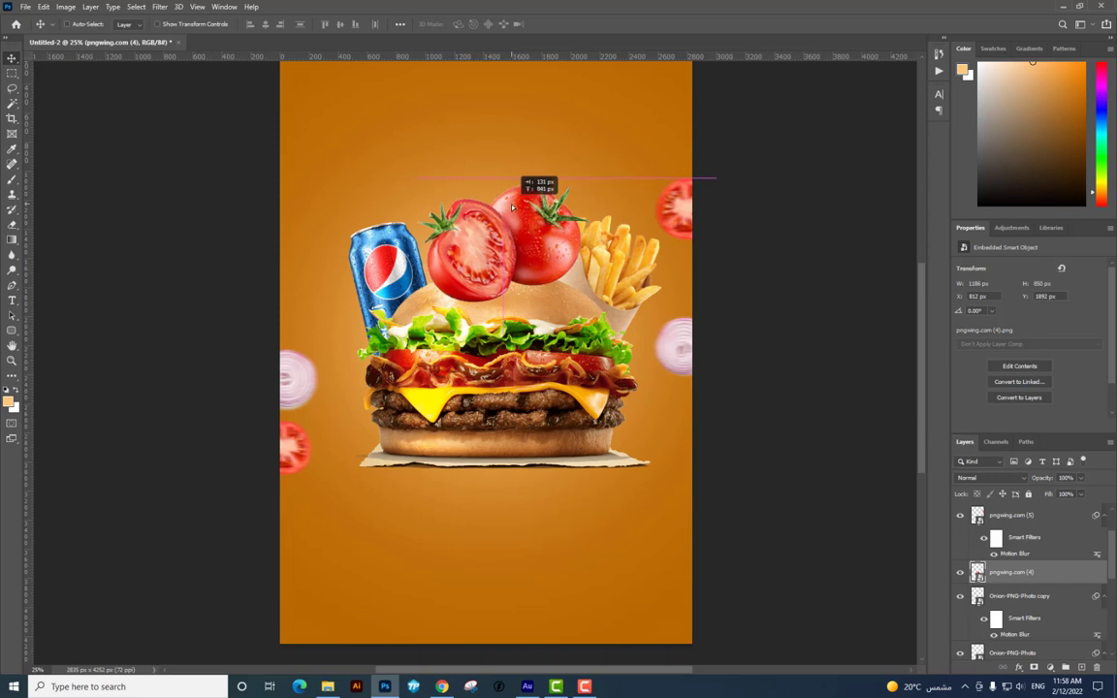
{"action": "left_click_drag", "start_coordinate": [1026, 572], "coordinate": [1027, 595]}
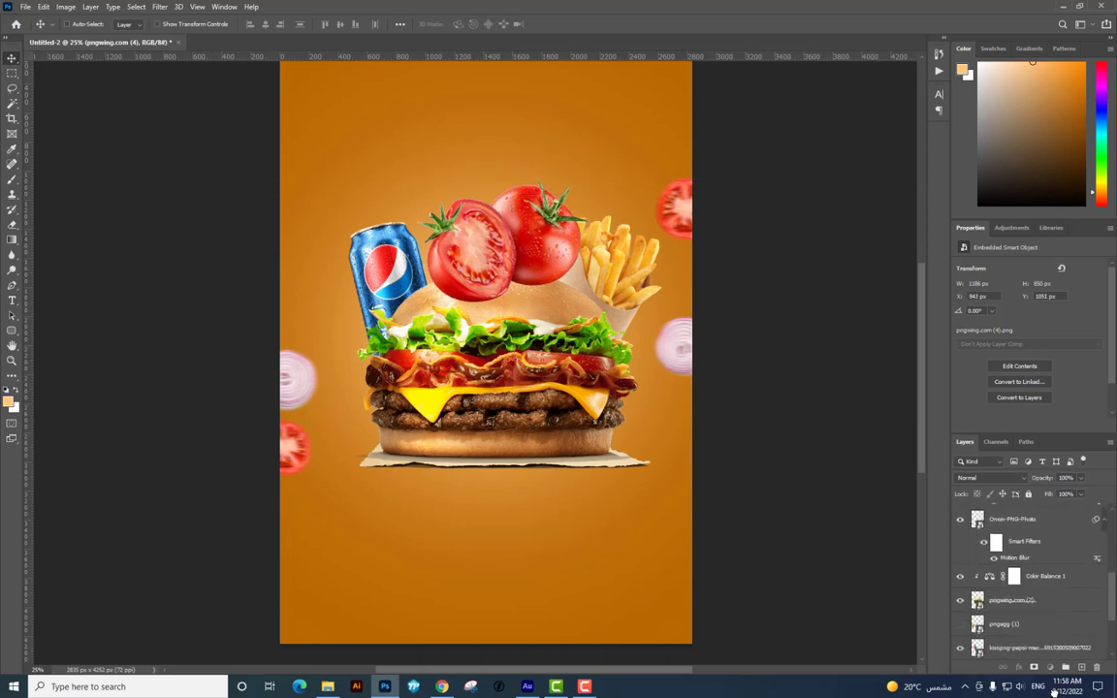
{"action": "left_click_drag", "start_coordinate": [1027, 595], "coordinate": [1028, 613]}
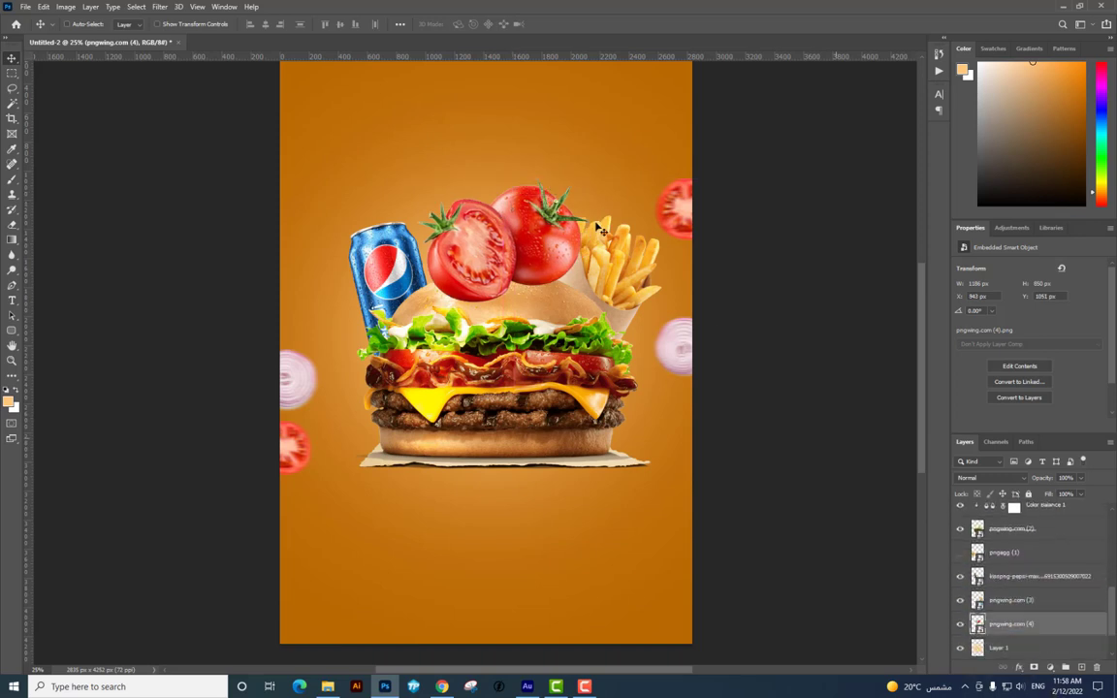
Shrink the tomato halves to about 61% behind the bun, then delete that trial layer
{"action": "key", "text": "ctrl+t"}
{"action": "left_click_drag", "start_coordinate": [607, 128], "coordinate": [568, 169]}
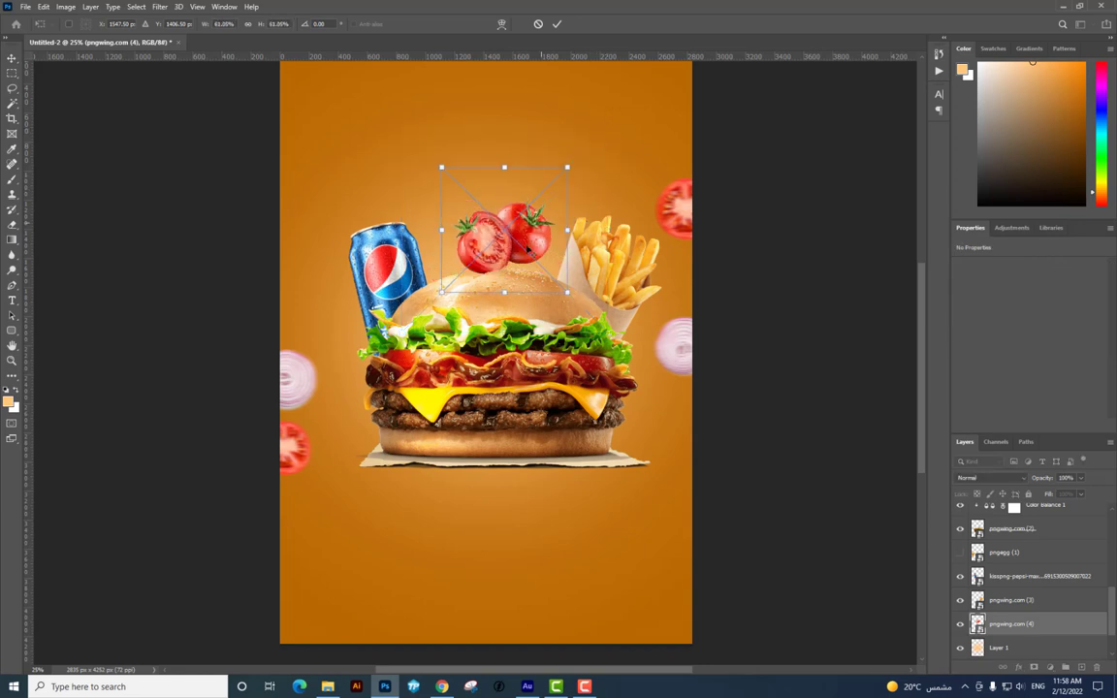
{"action": "mouse_move", "coordinate": [536, 235]}
{"action": "left_mouse_down"}
{"action": "mouse_move", "coordinate": [525, 254]}
{"action": "mouse_move", "coordinate": [552, 309]}
{"action": "mouse_move", "coordinate": [531, 385]}
{"action": "left_mouse_up"}
{"action": "key", "text": "Return"}
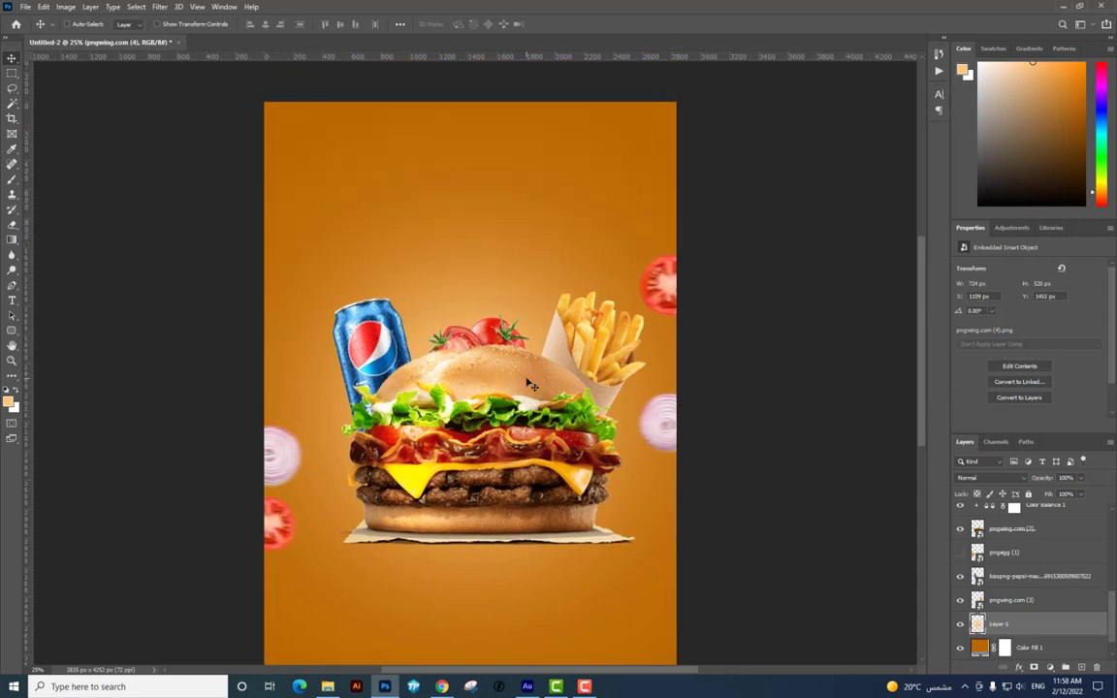
{"action": "key", "text": "Delete"}
Leave the tomato image results and open the Freepik home page in a new tab
{"action": "left_click", "coordinate": [442, 686]}
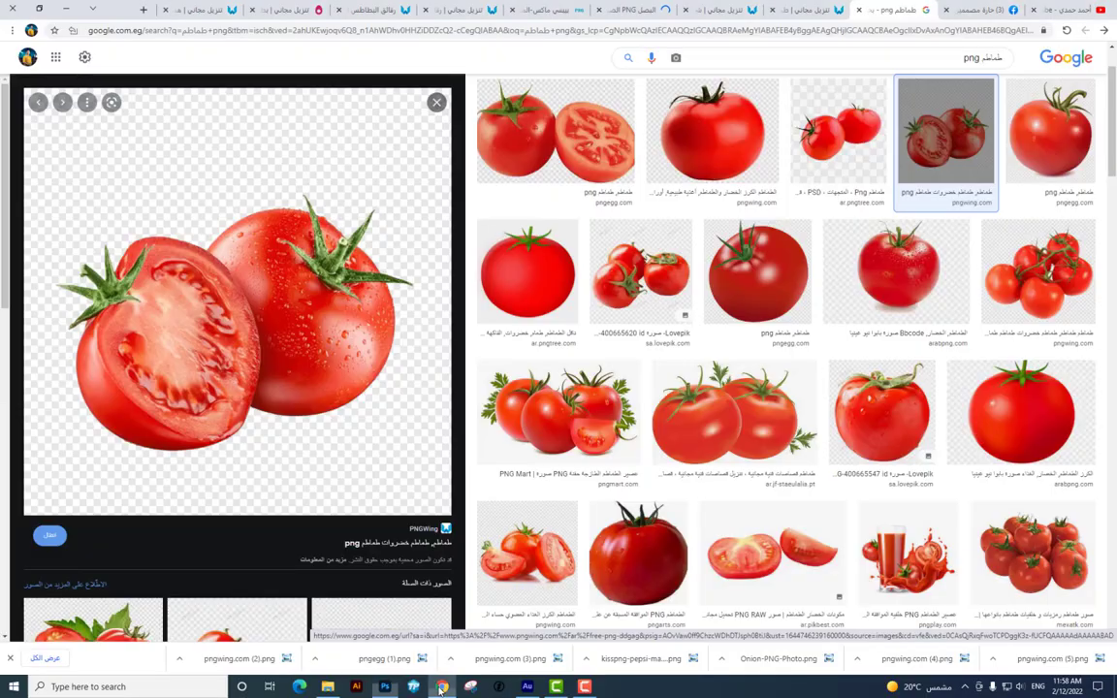
{"action": "left_click", "coordinate": [148, 13]}
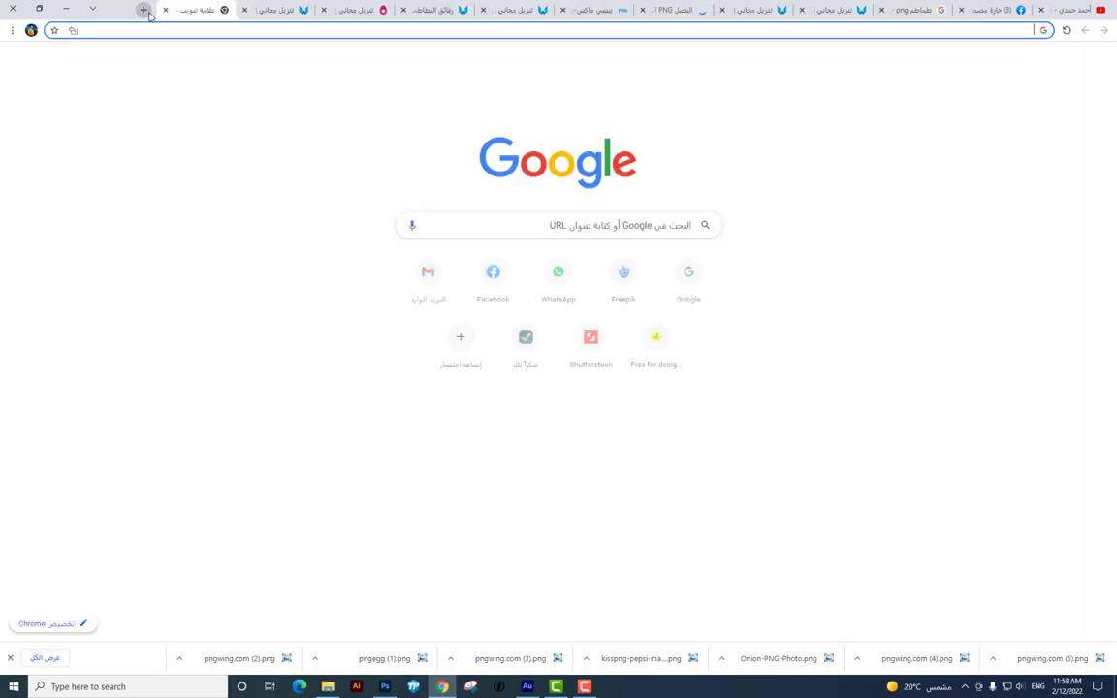
{"action": "type", "text": "fre"}
{"action": "key", "text": "Return"}
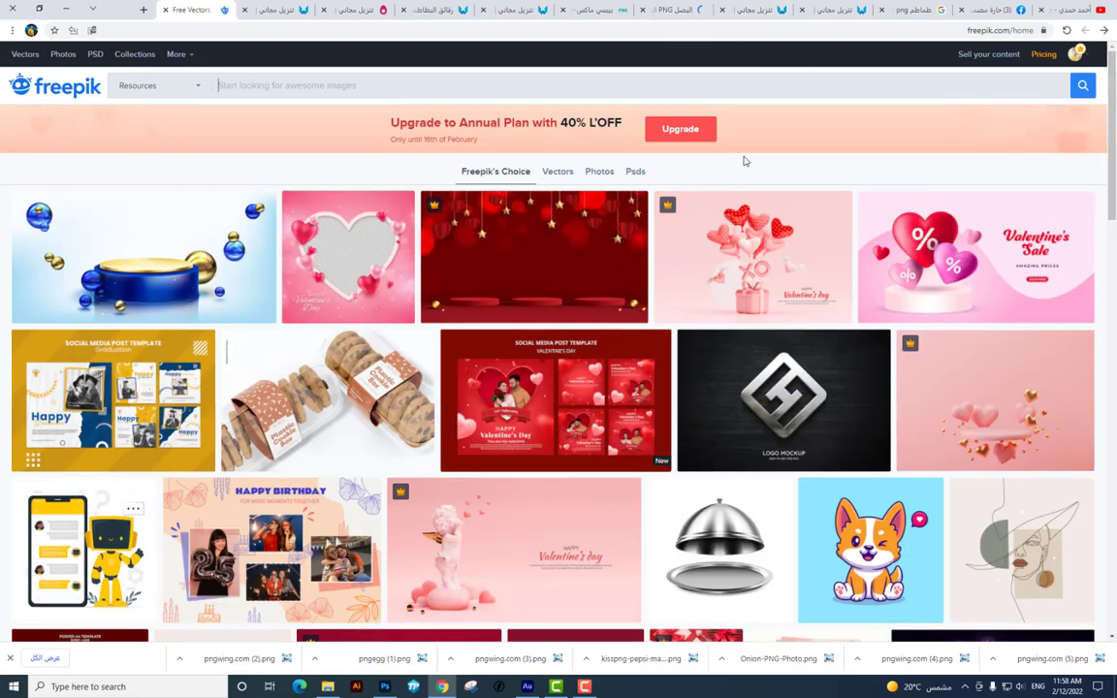
{"action": "scroll", "coordinate": [756, 222], "scroll_direction": "down", "scroll_amount": 3}
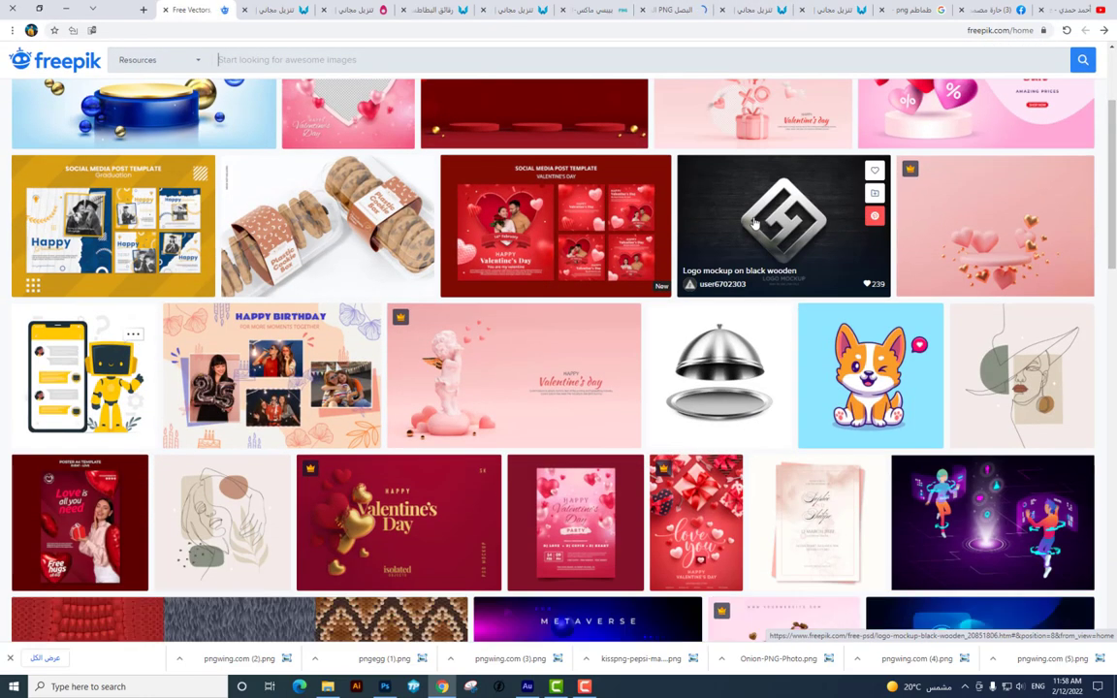
{"action": "scroll", "coordinate": [755, 222], "scroll_direction": "up", "scroll_amount": 1}
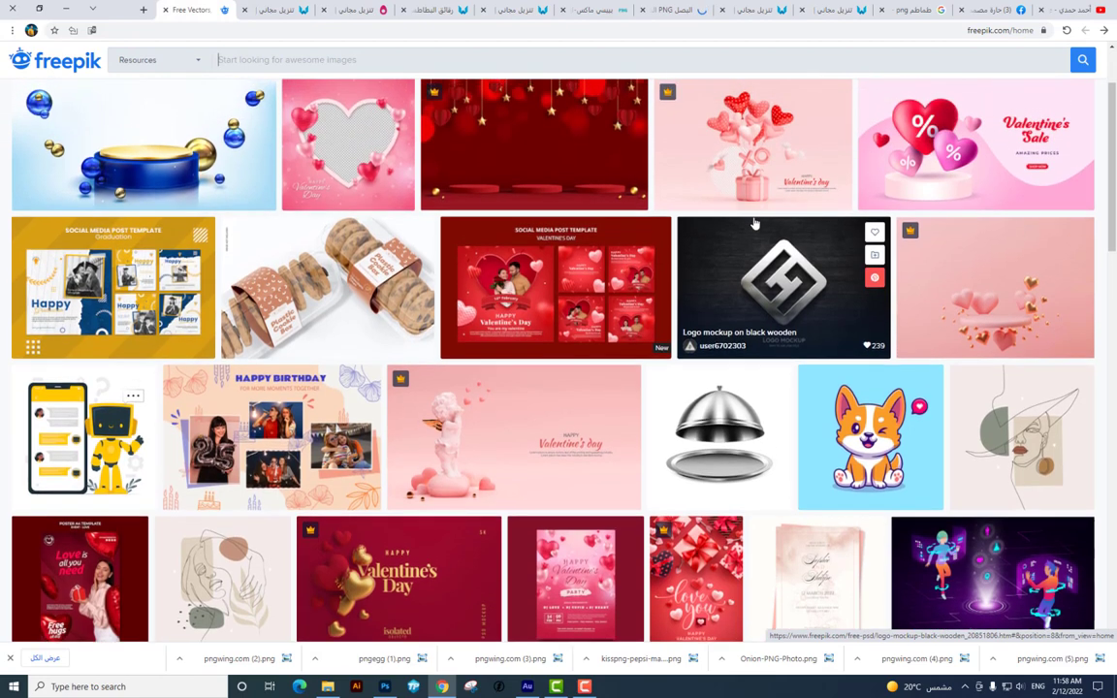
{"action": "scroll", "coordinate": [756, 222], "scroll_direction": "up", "scroll_amount": 2}
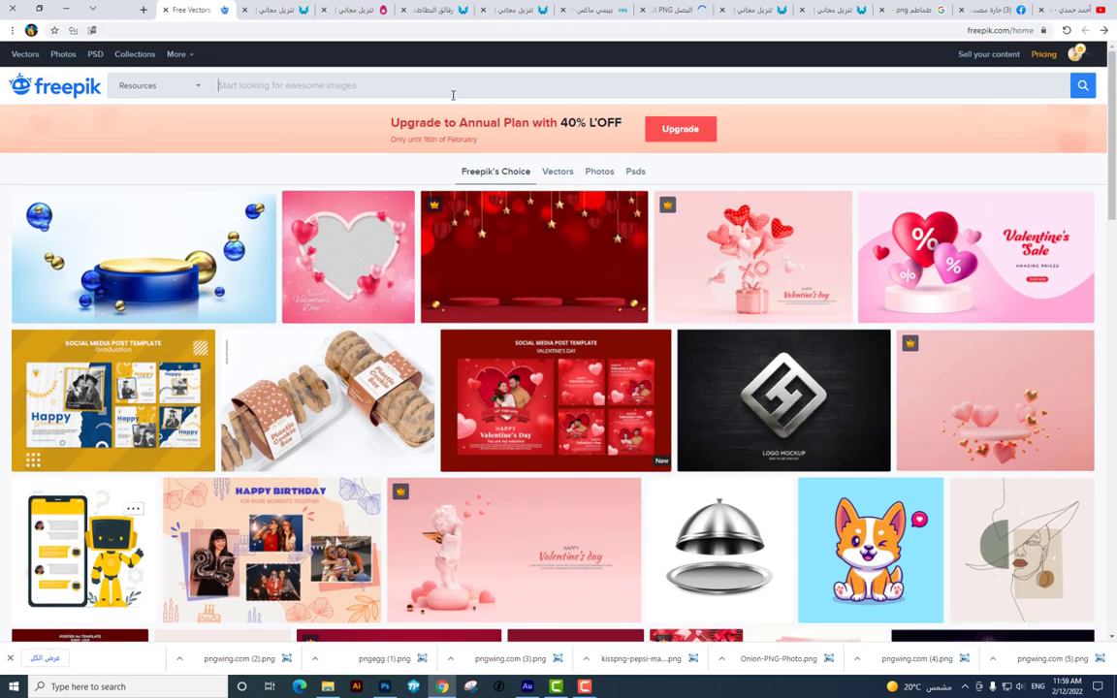
{"action": "type", "text": "fire"}
Search Freepik for fire and open the flying-sparks and burning-flames images in new tabs
{"action": "key", "text": "Return"}
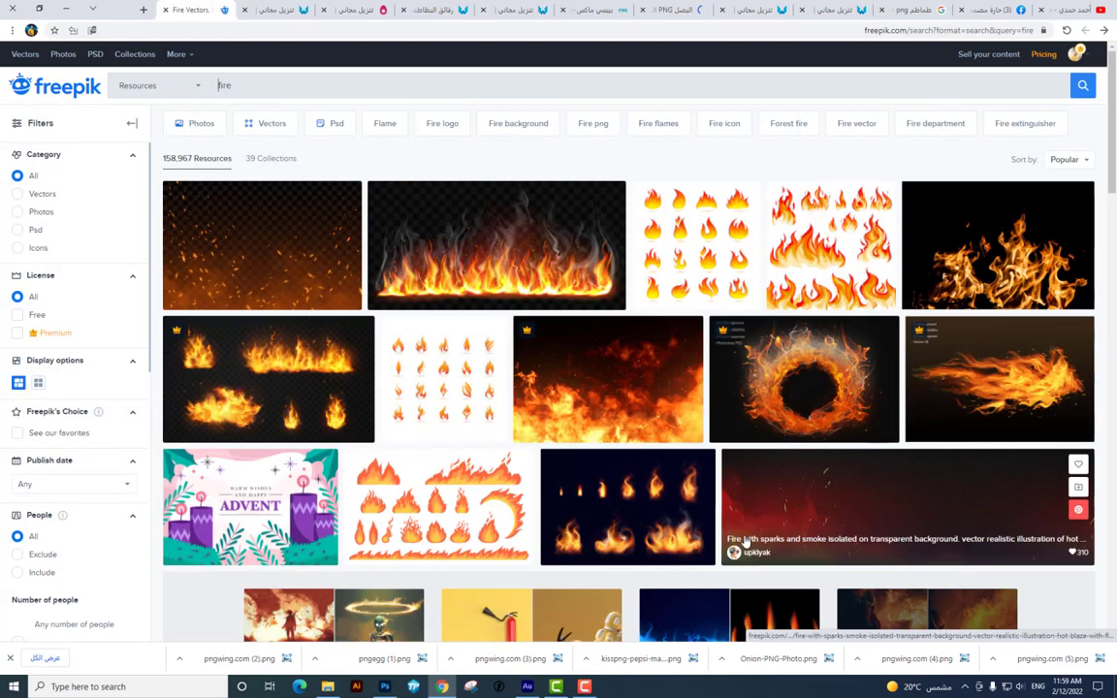
{"action": "scroll", "coordinate": [509, 415], "scroll_direction": "down", "scroll_amount": 2}
{"action": "scroll", "coordinate": [509, 416], "scroll_direction": "down", "scroll_amount": 2}
{"action": "scroll", "coordinate": [508, 415], "scroll_direction": "down", "scroll_amount": 2}
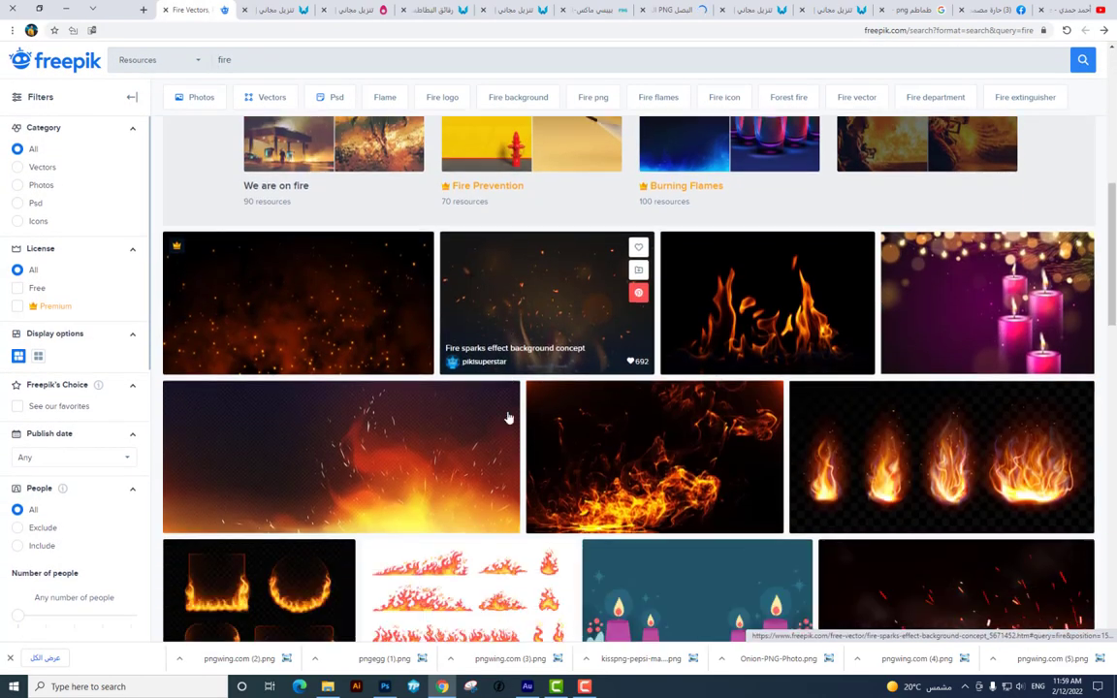
{"action": "scroll", "coordinate": [508, 415], "scroll_direction": "up", "scroll_amount": 4}
{"action": "scroll", "coordinate": [508, 416], "scroll_direction": "up", "scroll_amount": 2}
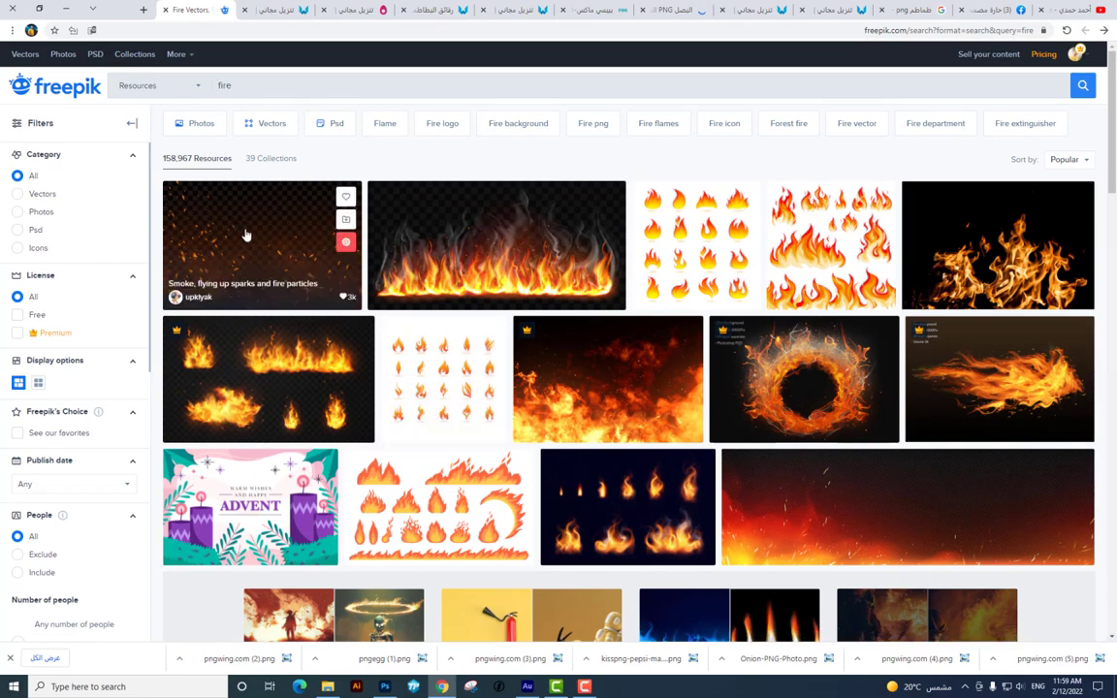
{"action": "right_click", "coordinate": [225, 206]}
{"action": "left_click", "coordinate": [184, 215]}
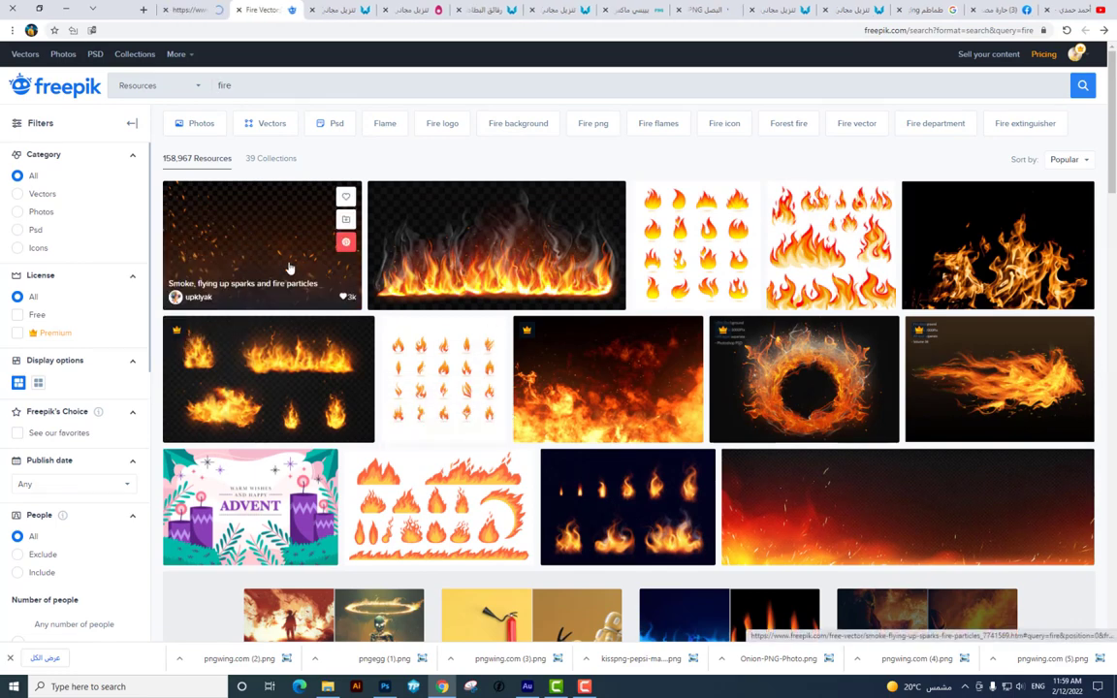
{"action": "right_click", "coordinate": [476, 236]}
{"action": "left_click", "coordinate": [446, 241]}
Browse the fire search results onward through the following results pages
{"action": "scroll", "coordinate": [468, 258], "scroll_direction": "down", "scroll_amount": 1}
{"action": "scroll", "coordinate": [468, 258], "scroll_direction": "down", "scroll_amount": 3}
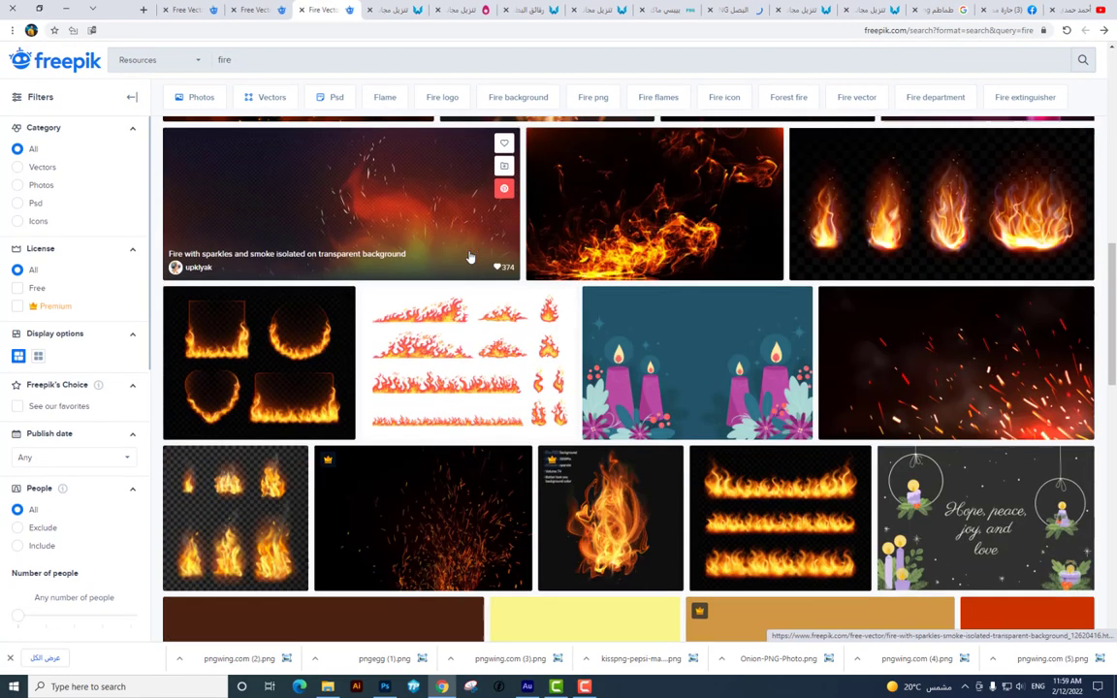
{"action": "scroll", "coordinate": [469, 258], "scroll_direction": "down", "scroll_amount": 3}
{"action": "scroll", "coordinate": [468, 258], "scroll_direction": "down", "scroll_amount": 2}
{"action": "scroll", "coordinate": [468, 258], "scroll_direction": "down", "scroll_amount": 2}
{"action": "scroll", "coordinate": [469, 257], "scroll_direction": "down", "scroll_amount": 2}
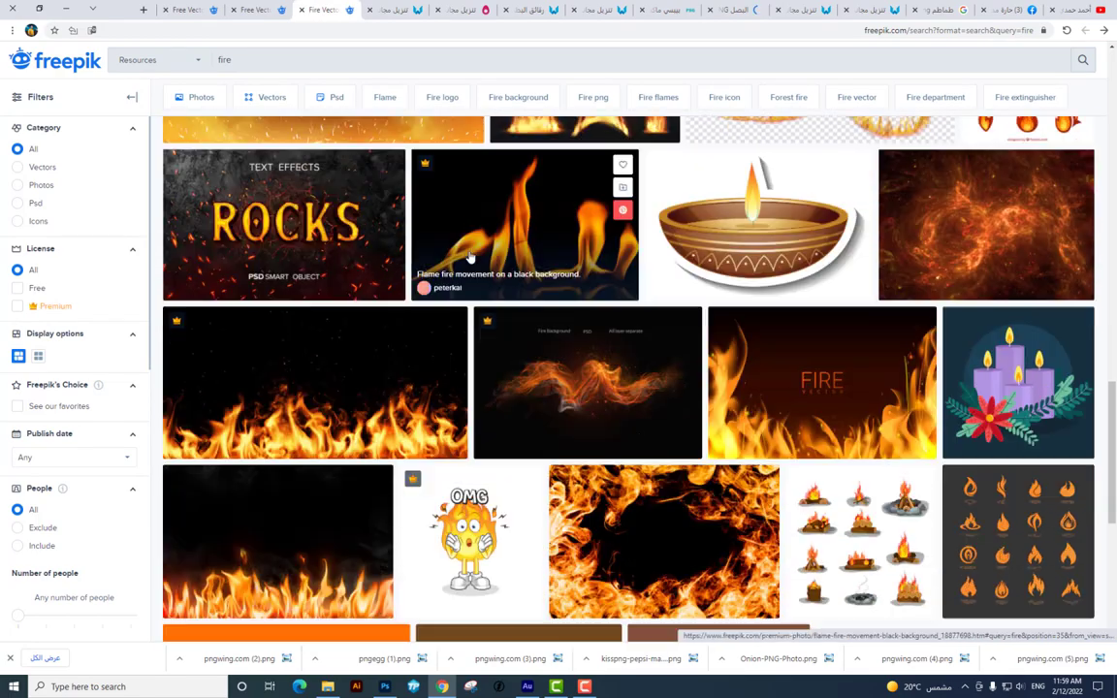
{"action": "scroll", "coordinate": [468, 258], "scroll_direction": "down", "scroll_amount": 2}
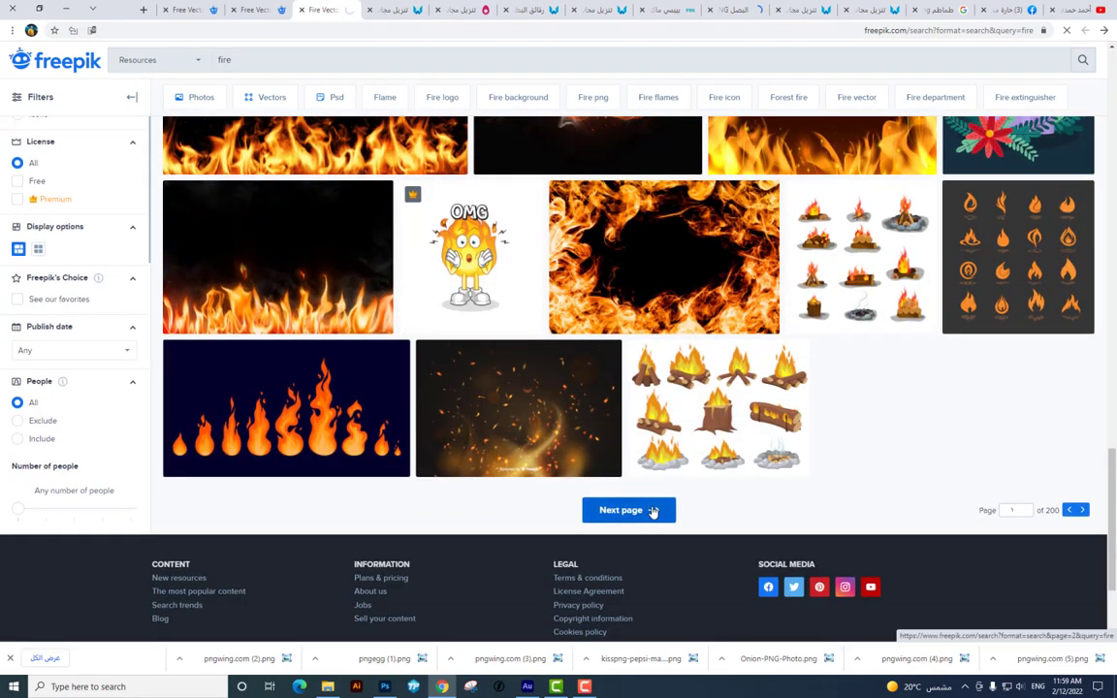
{"action": "left_click", "coordinate": [653, 512]}
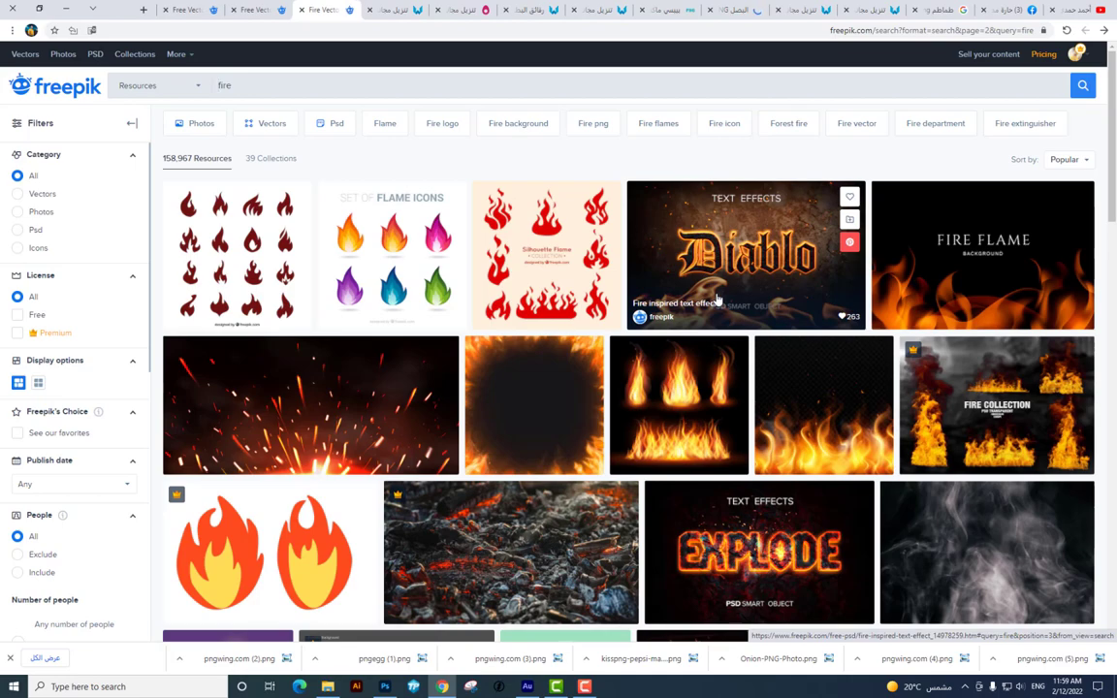
{"action": "scroll", "coordinate": [717, 299], "scroll_direction": "down", "scroll_amount": 2}
{"action": "scroll", "coordinate": [717, 300], "scroll_direction": "down", "scroll_amount": 2}
{"action": "scroll", "coordinate": [716, 299], "scroll_direction": "down", "scroll_amount": 3}
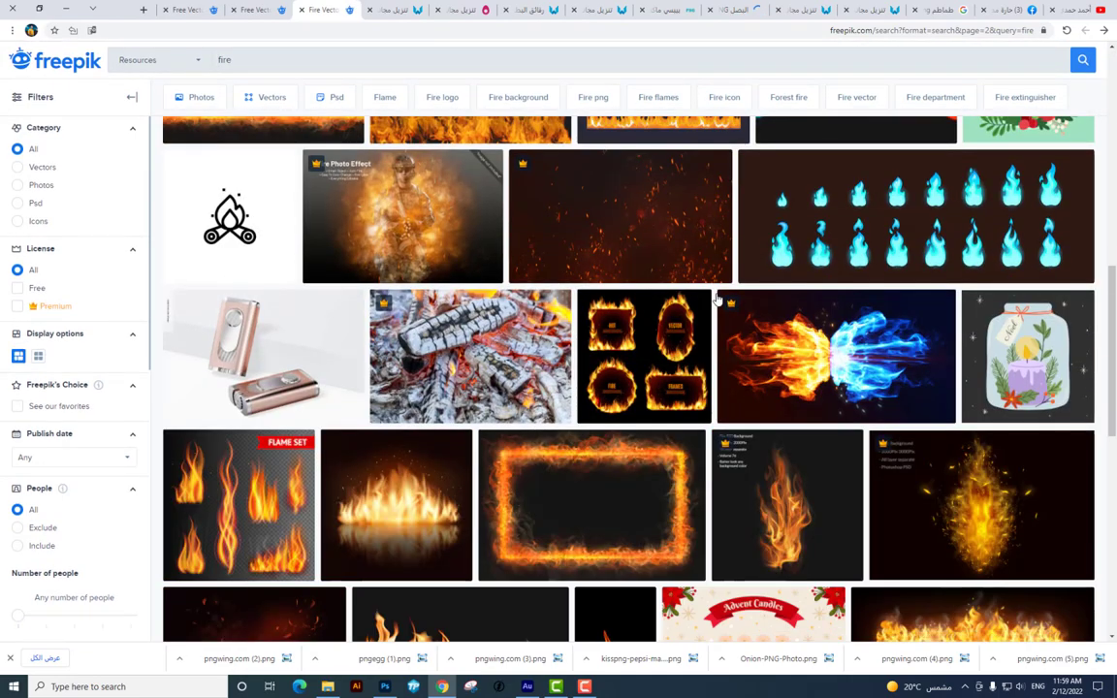
{"action": "scroll", "coordinate": [717, 300], "scroll_direction": "down", "scroll_amount": 3}
{"action": "scroll", "coordinate": [717, 300], "scroll_direction": "down", "scroll_amount": 3}
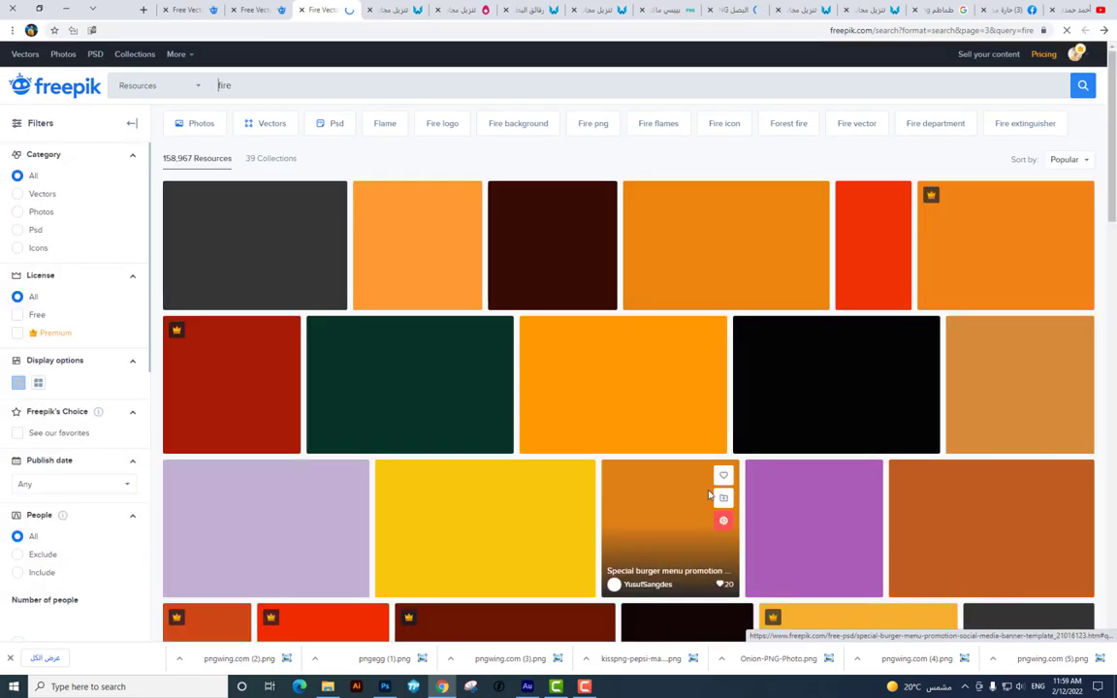
{"action": "scroll", "coordinate": [710, 494], "scroll_direction": "down", "scroll_amount": 3}
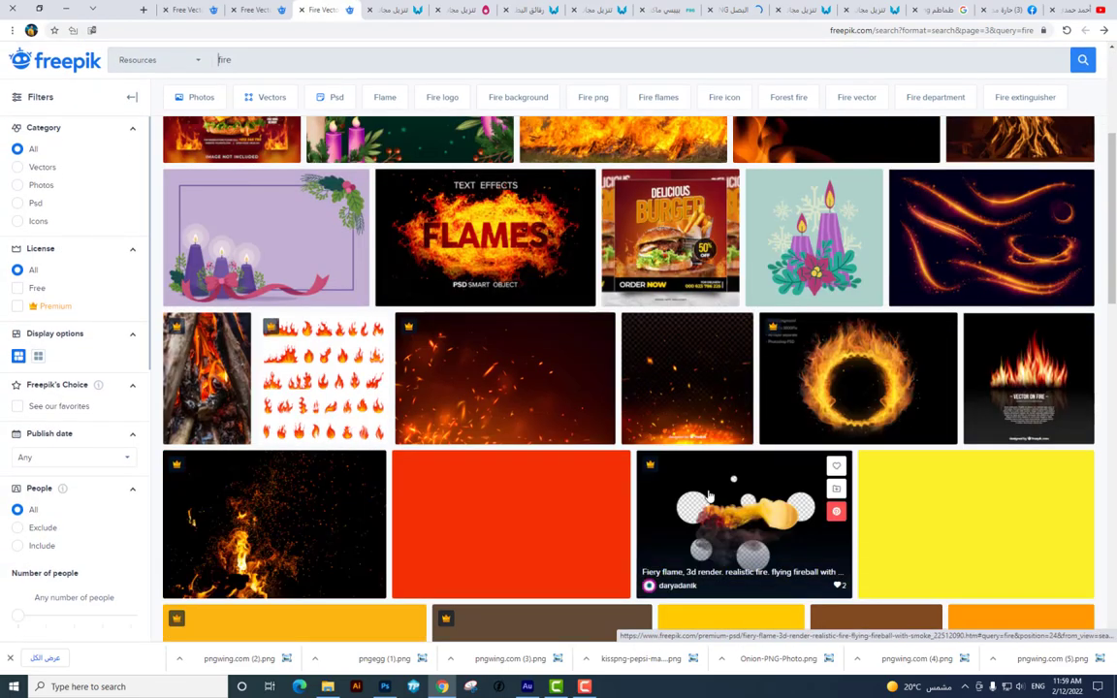
{"action": "scroll", "coordinate": [710, 495], "scroll_direction": "down", "scroll_amount": 3}
{"action": "scroll", "coordinate": [710, 495], "scroll_direction": "down", "scroll_amount": 2}
{"action": "scroll", "coordinate": [709, 497], "scroll_direction": "down", "scroll_amount": 2}
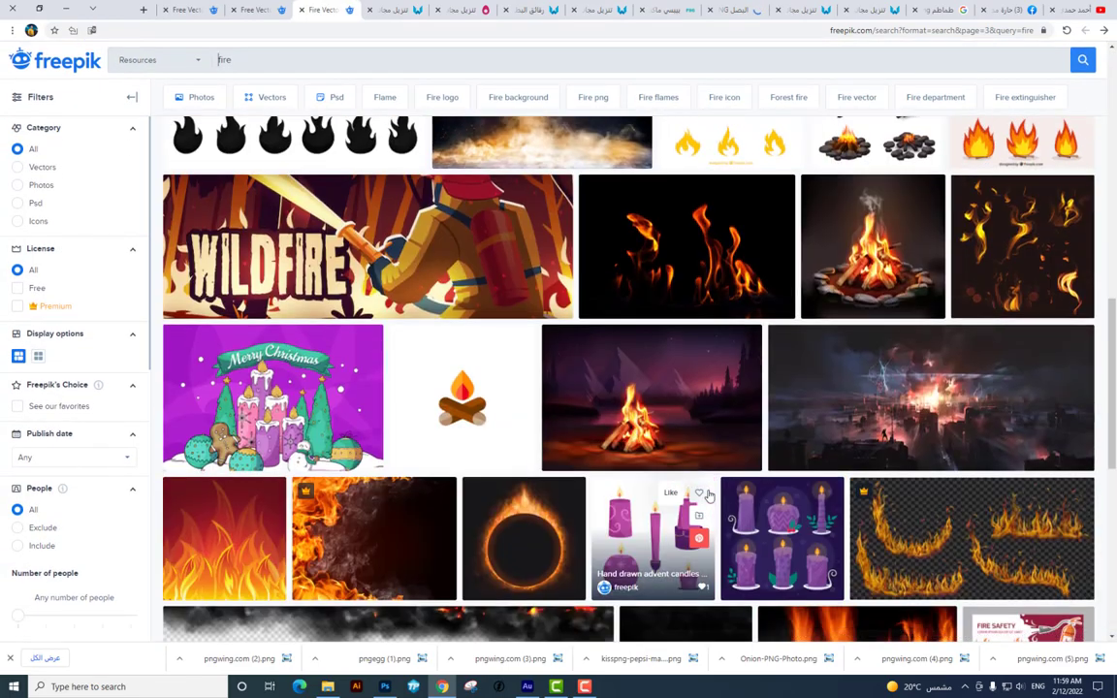
{"action": "scroll", "coordinate": [709, 497], "scroll_direction": "down", "scroll_amount": 3}
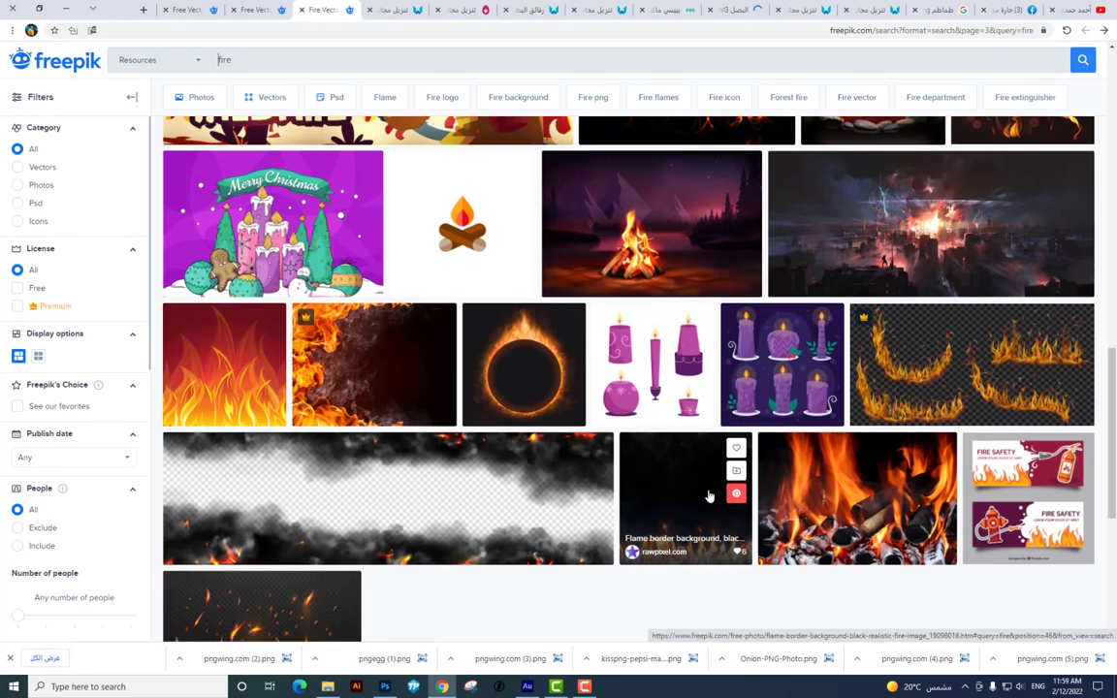
{"action": "scroll", "coordinate": [709, 495], "scroll_direction": "down", "scroll_amount": 3}
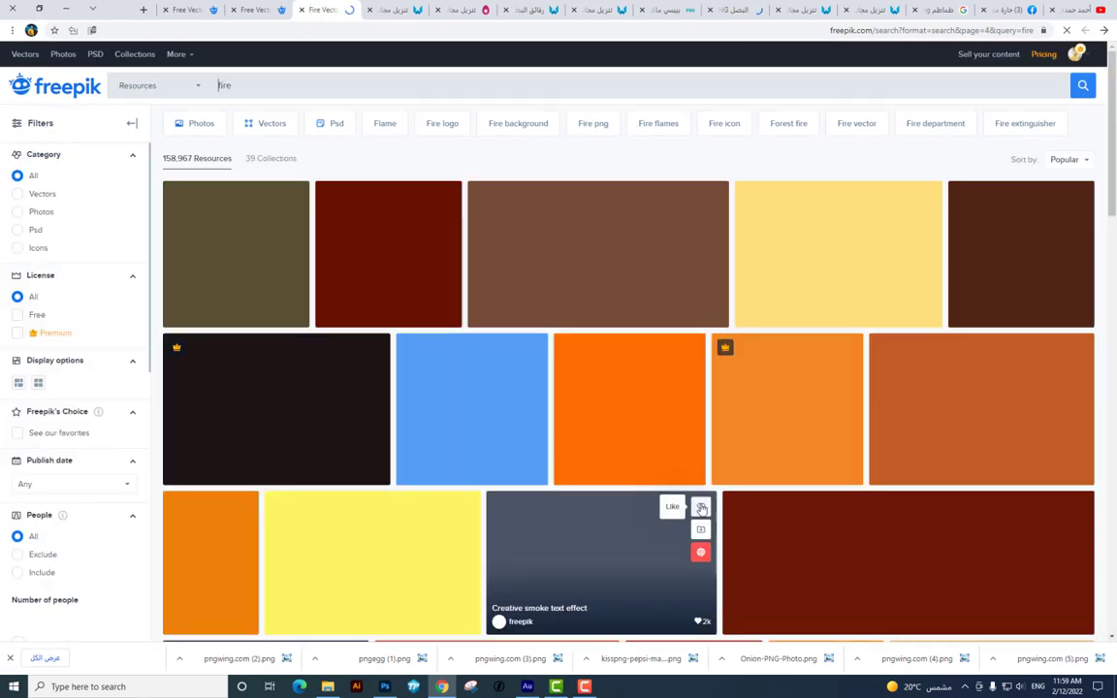
{"action": "scroll", "coordinate": [713, 469], "scroll_direction": "down", "scroll_amount": 2}
{"action": "scroll", "coordinate": [712, 469], "scroll_direction": "down", "scroll_amount": 2}
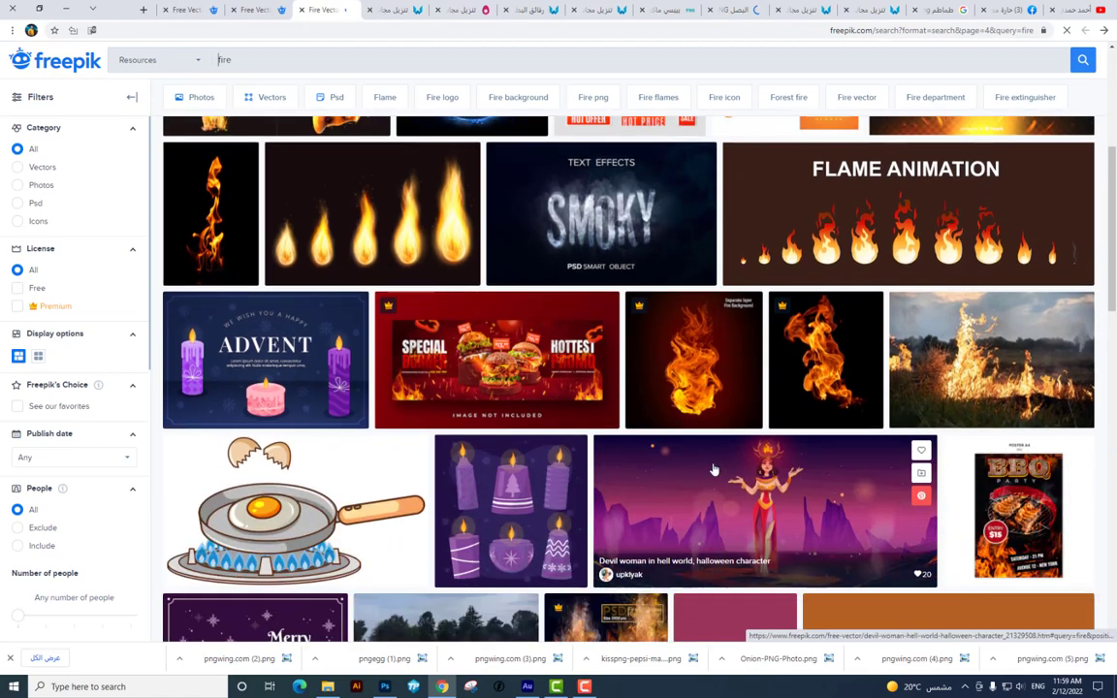
{"action": "scroll", "coordinate": [712, 469], "scroll_direction": "down", "scroll_amount": 2}
{"action": "scroll", "coordinate": [713, 469], "scroll_direction": "down", "scroll_amount": 3}
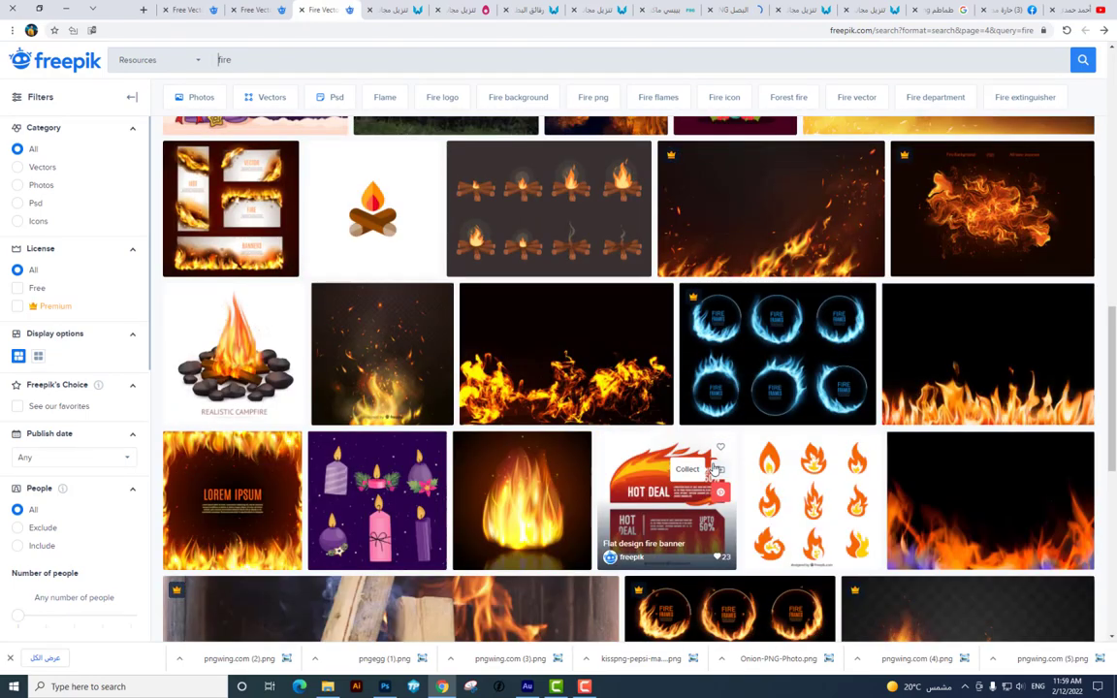
{"action": "scroll", "coordinate": [713, 469], "scroll_direction": "down", "scroll_amount": 2}
{"action": "scroll", "coordinate": [712, 470], "scroll_direction": "down", "scroll_amount": 2}
Download the flying-sparks vector and the burning-flames vector from their pages
{"action": "left_click", "coordinate": [254, 9]}
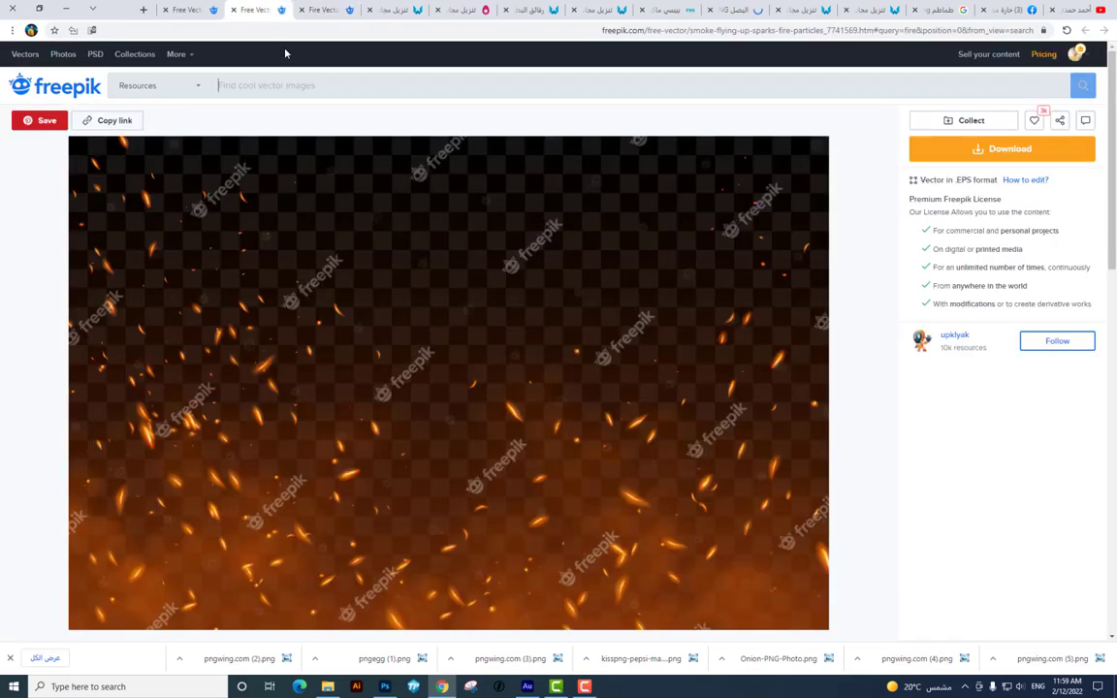
{"action": "left_click", "coordinate": [1081, 152]}
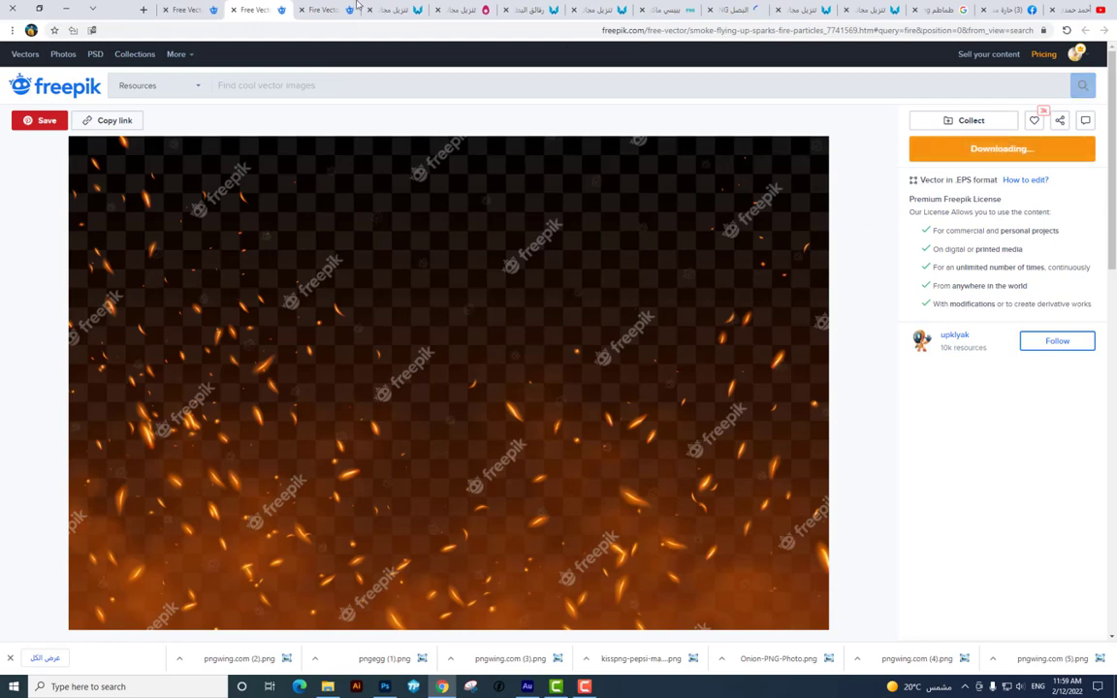
{"action": "left_click", "coordinate": [186, 9]}
{"action": "left_click", "coordinate": [979, 155]}
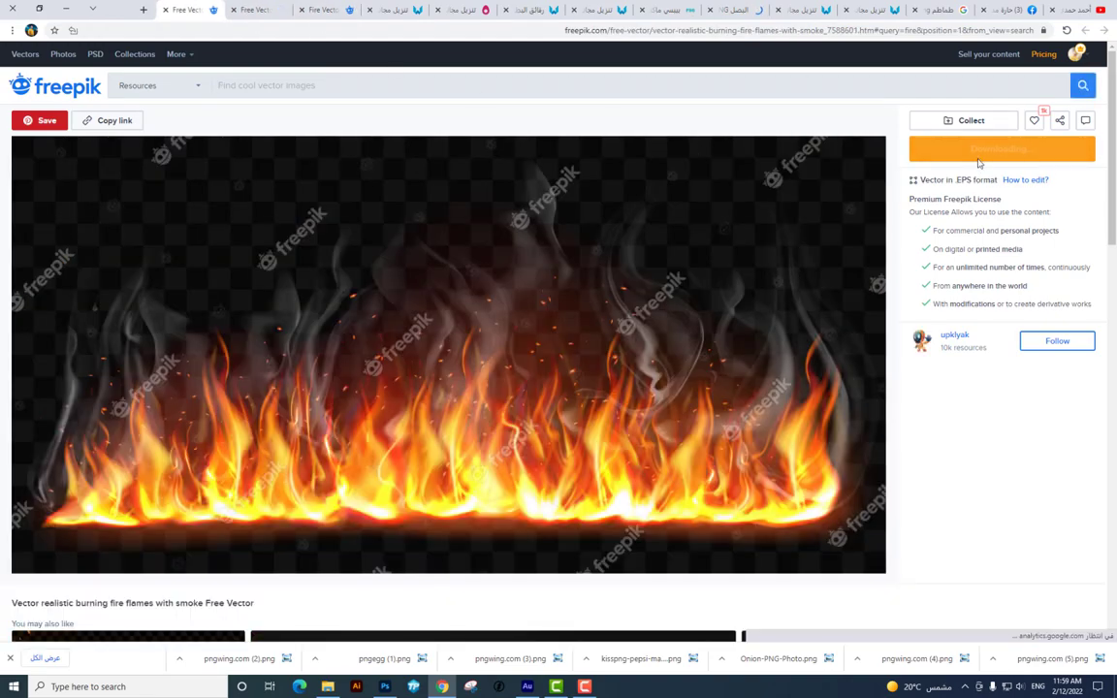
Go back through the sparks page to the Freepik fire search results
{"action": "scroll", "coordinate": [892, 194], "scroll_direction": "down", "scroll_amount": 3}
{"action": "scroll", "coordinate": [892, 194], "scroll_direction": "down", "scroll_amount": 4}
{"action": "scroll", "coordinate": [892, 198], "scroll_direction": "down", "scroll_amount": 3}
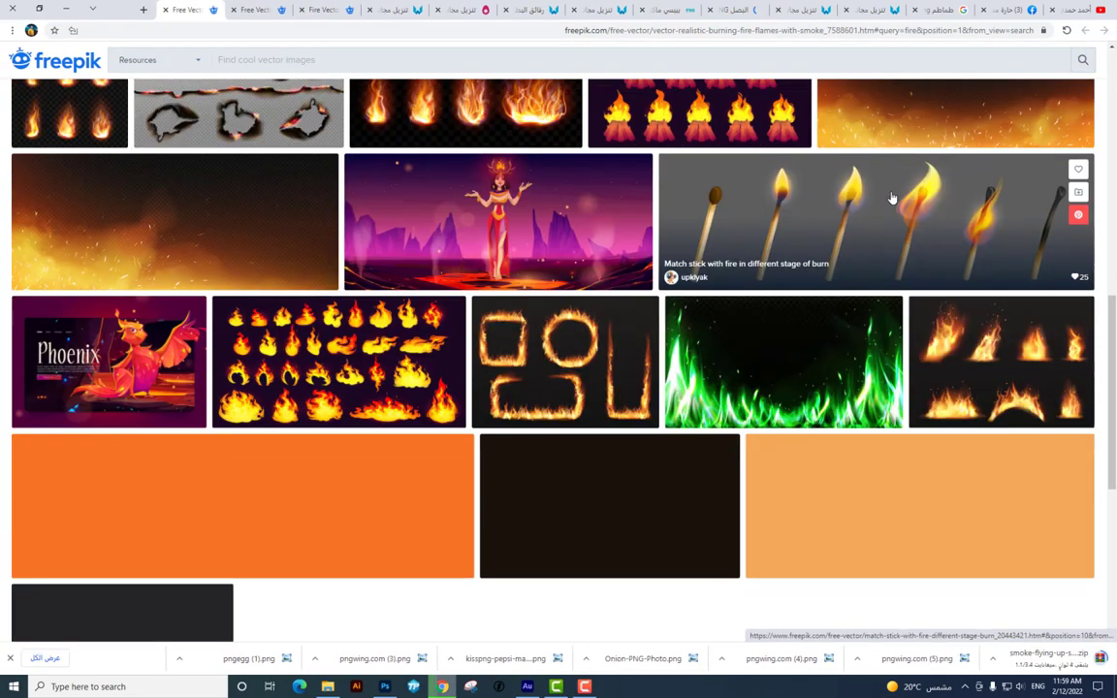
{"action": "scroll", "coordinate": [892, 198], "scroll_direction": "down", "scroll_amount": 5}
{"action": "key", "text": "ctrl+Tab"}
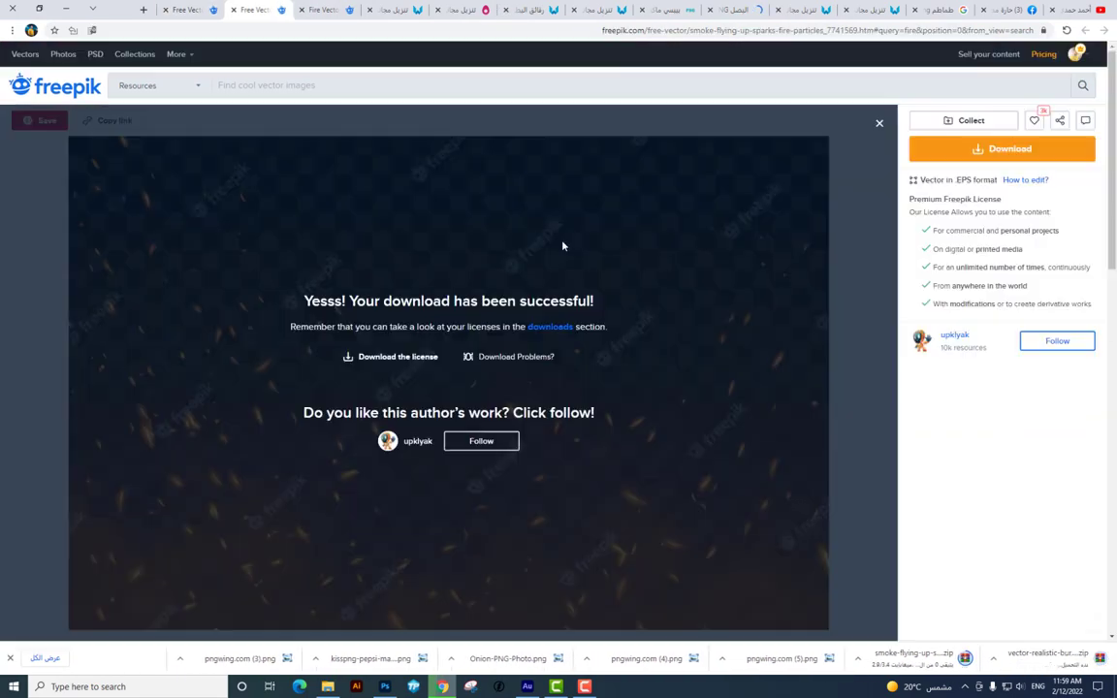
{"action": "scroll", "coordinate": [562, 245], "scroll_direction": "down", "scroll_amount": 4}
{"action": "scroll", "coordinate": [563, 246], "scroll_direction": "down", "scroll_amount": 2}
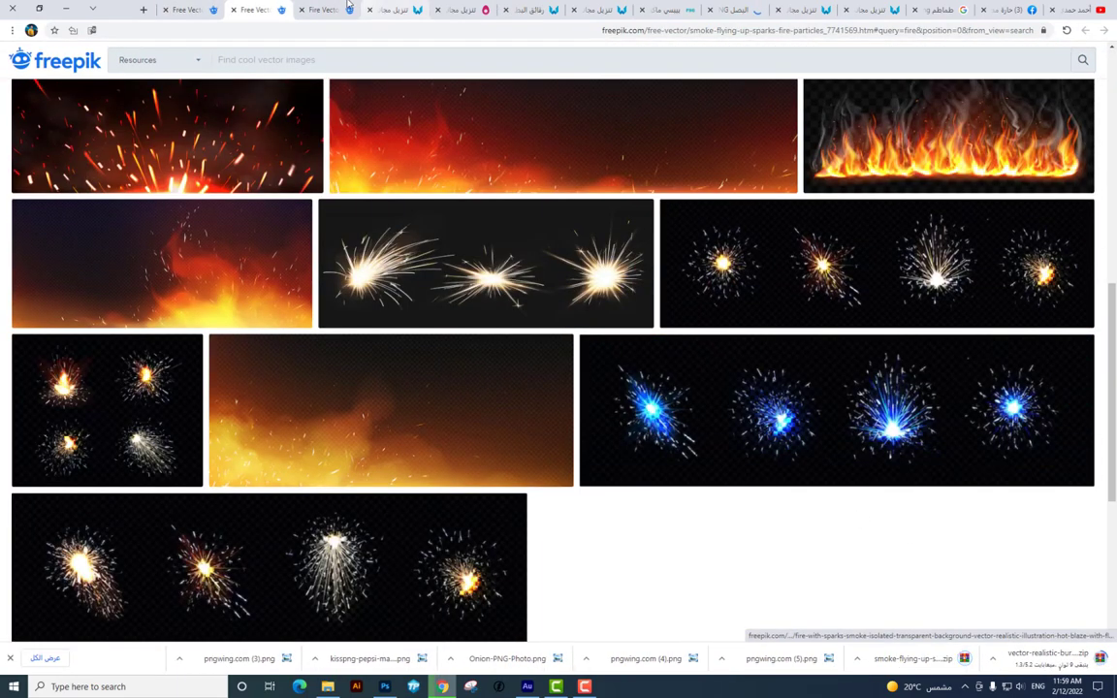
{"action": "left_click", "coordinate": [347, 6]}
{"action": "scroll", "coordinate": [678, 387], "scroll_direction": "down", "scroll_amount": 2}
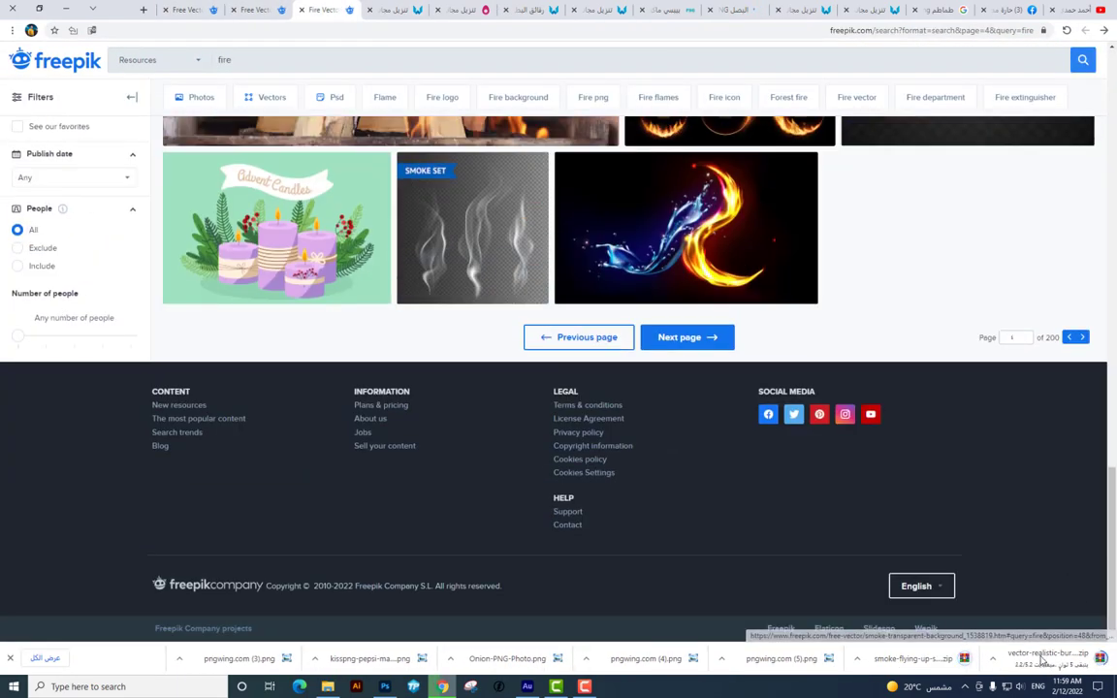
Open the sparks ZIP, preview 1670.jpg, open 1670.eps, and advance fire results to page 5
{"action": "left_click", "coordinate": [921, 667]}
{"action": "left_click", "coordinate": [77, 156]}
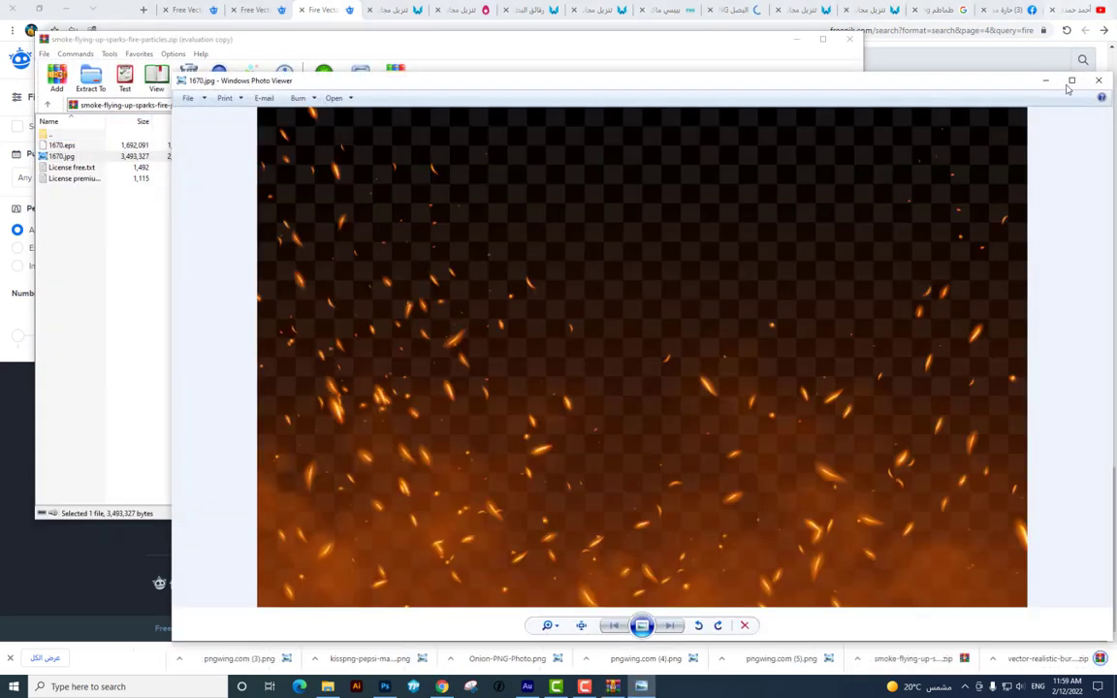
{"action": "left_click", "coordinate": [1099, 82]}
{"action": "double_click", "coordinate": [94, 147]}
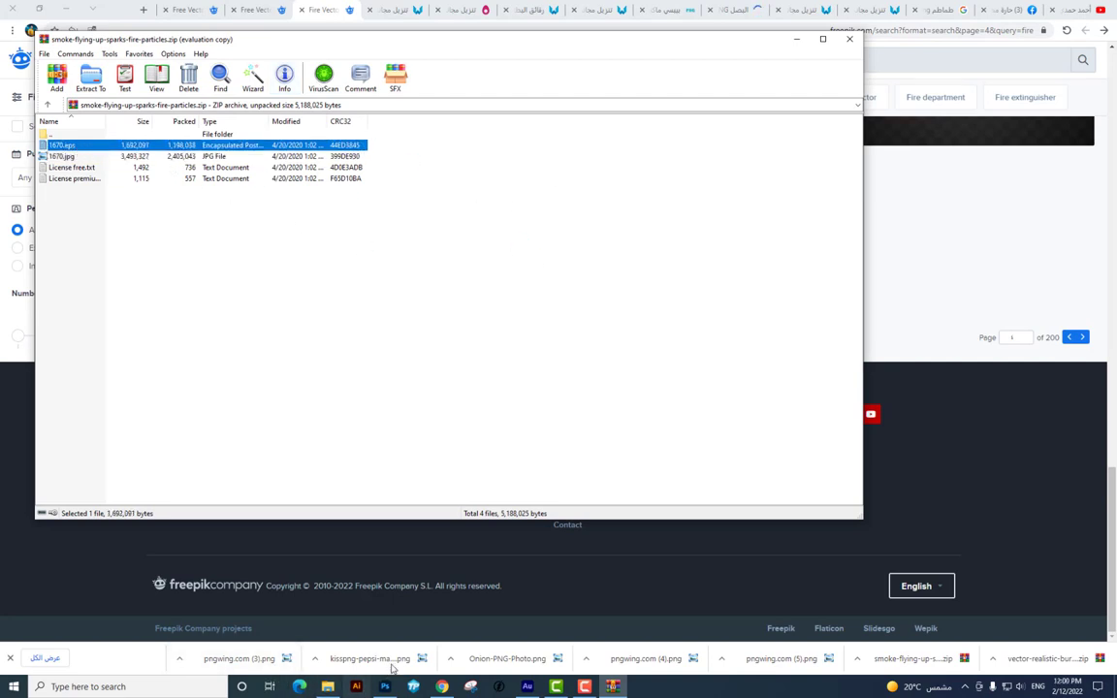
{"action": "left_click", "coordinate": [613, 686]}
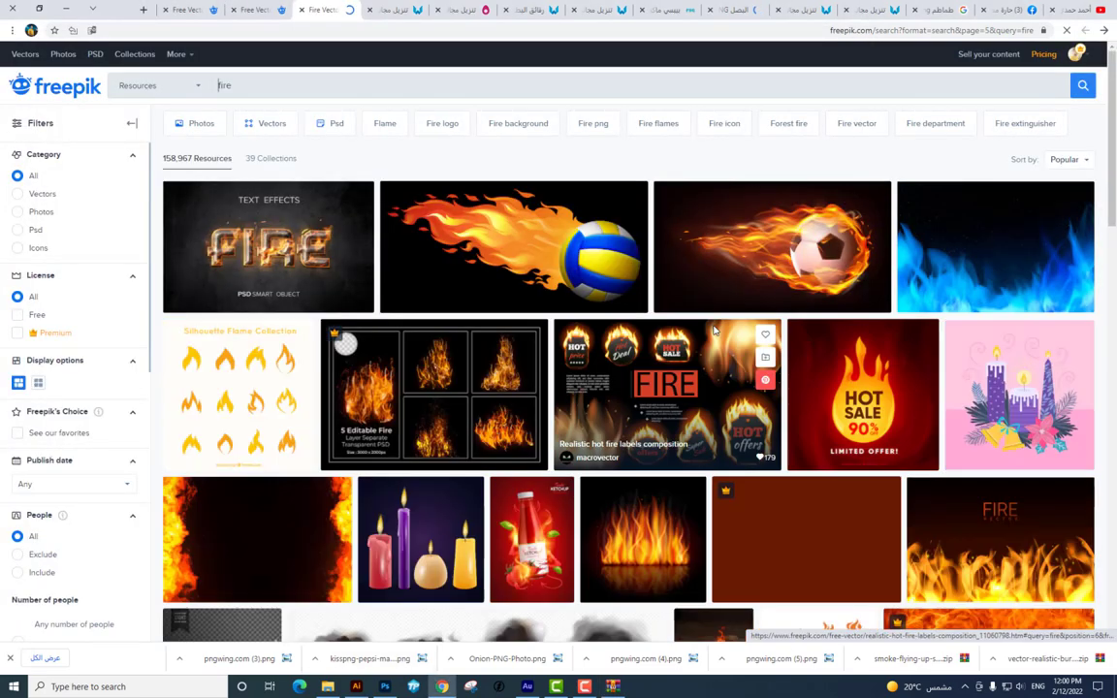
Advance the Freepik fire results through page 6 to page 7
{"action": "scroll", "coordinate": [714, 333], "scroll_direction": "down", "scroll_amount": 3}
{"action": "scroll", "coordinate": [714, 332], "scroll_direction": "down", "scroll_amount": 1}
{"action": "scroll", "coordinate": [714, 332], "scroll_direction": "down", "scroll_amount": 3}
{"action": "scroll", "coordinate": [713, 332], "scroll_direction": "down", "scroll_amount": 3}
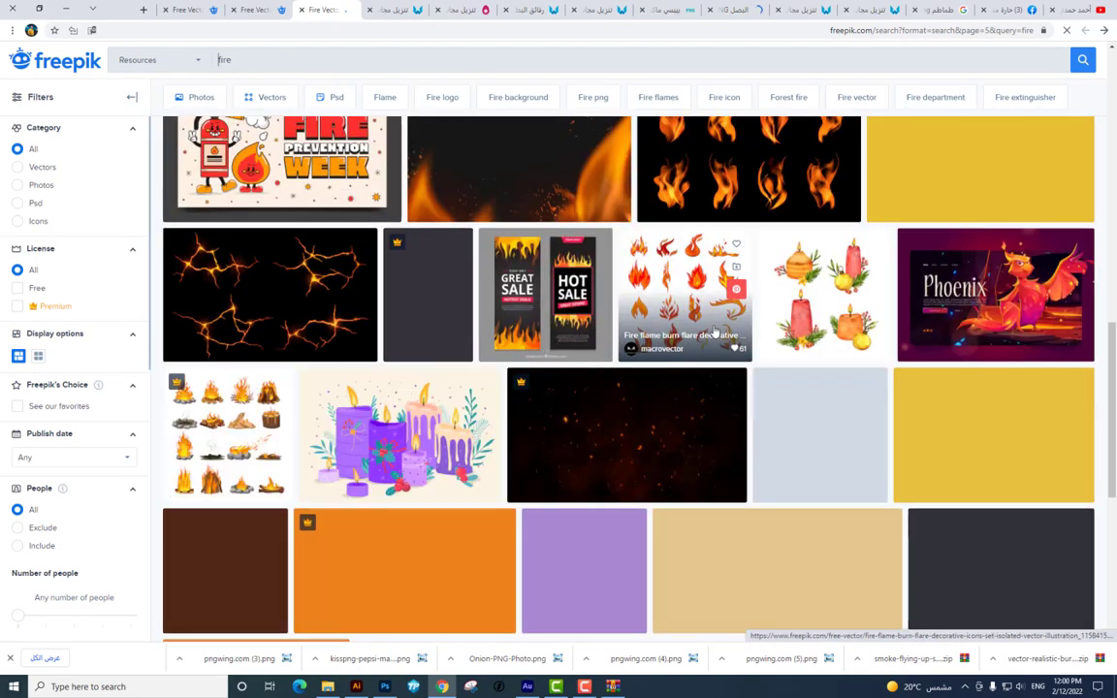
{"action": "scroll", "coordinate": [714, 333], "scroll_direction": "down", "scroll_amount": 3}
{"action": "left_click", "coordinate": [679, 565]}
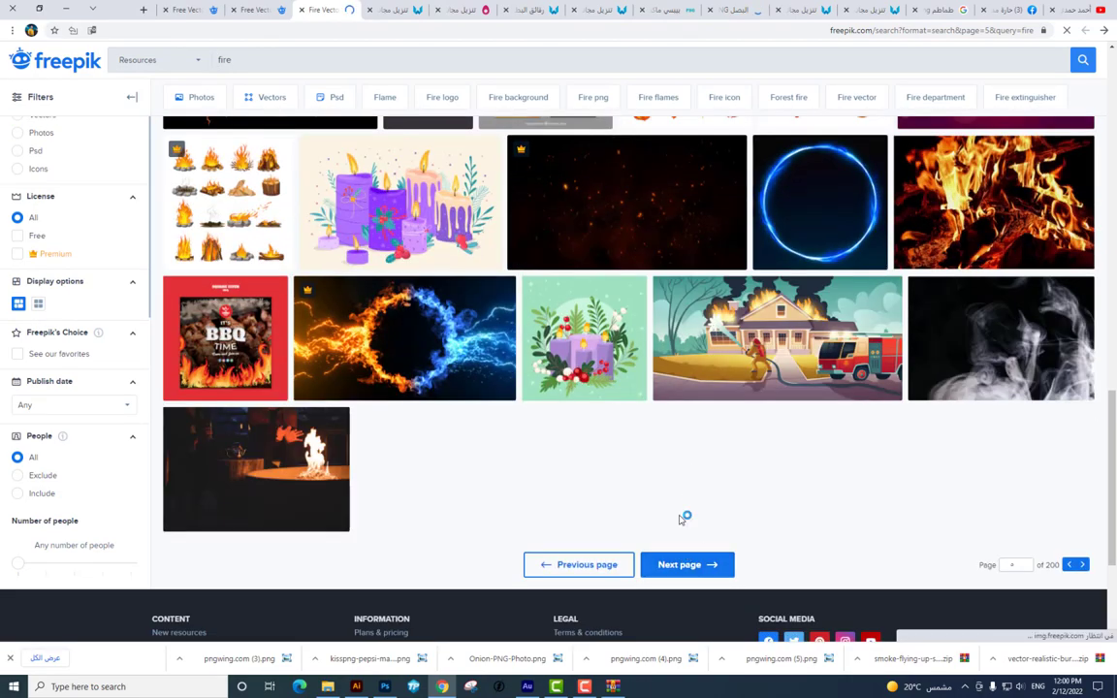
{"action": "scroll", "coordinate": [576, 212], "scroll_direction": "down", "scroll_amount": 2}
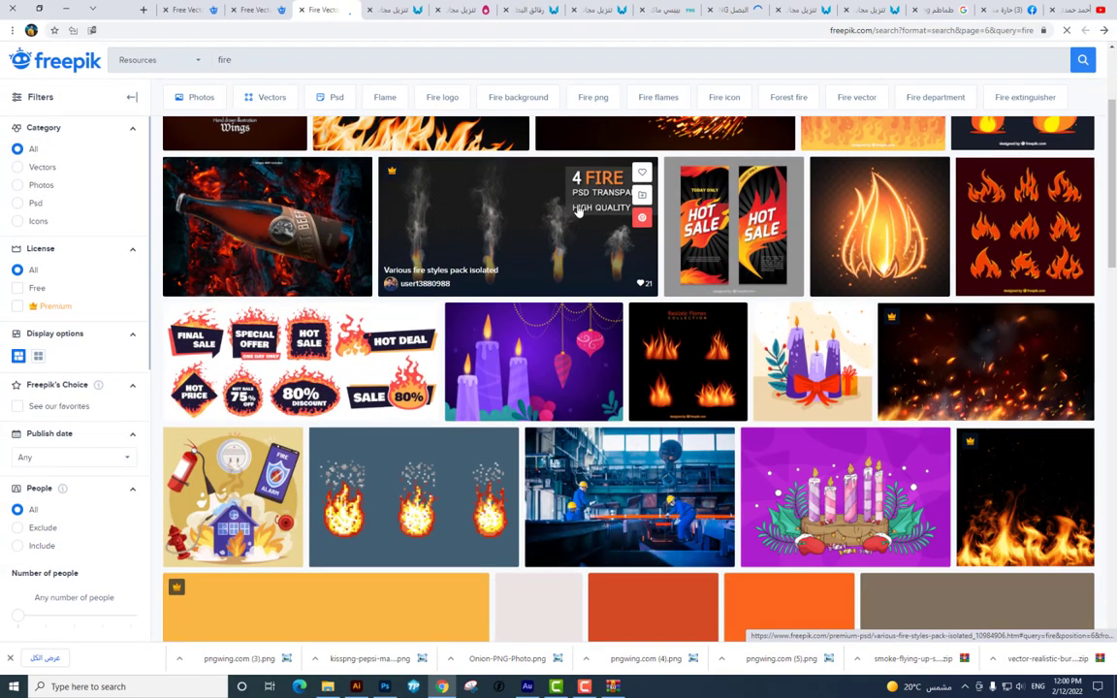
{"action": "scroll", "coordinate": [579, 210], "scroll_direction": "down", "scroll_amount": 3}
{"action": "scroll", "coordinate": [577, 210], "scroll_direction": "down", "scroll_amount": 2}
{"action": "scroll", "coordinate": [577, 210], "scroll_direction": "down", "scroll_amount": 2}
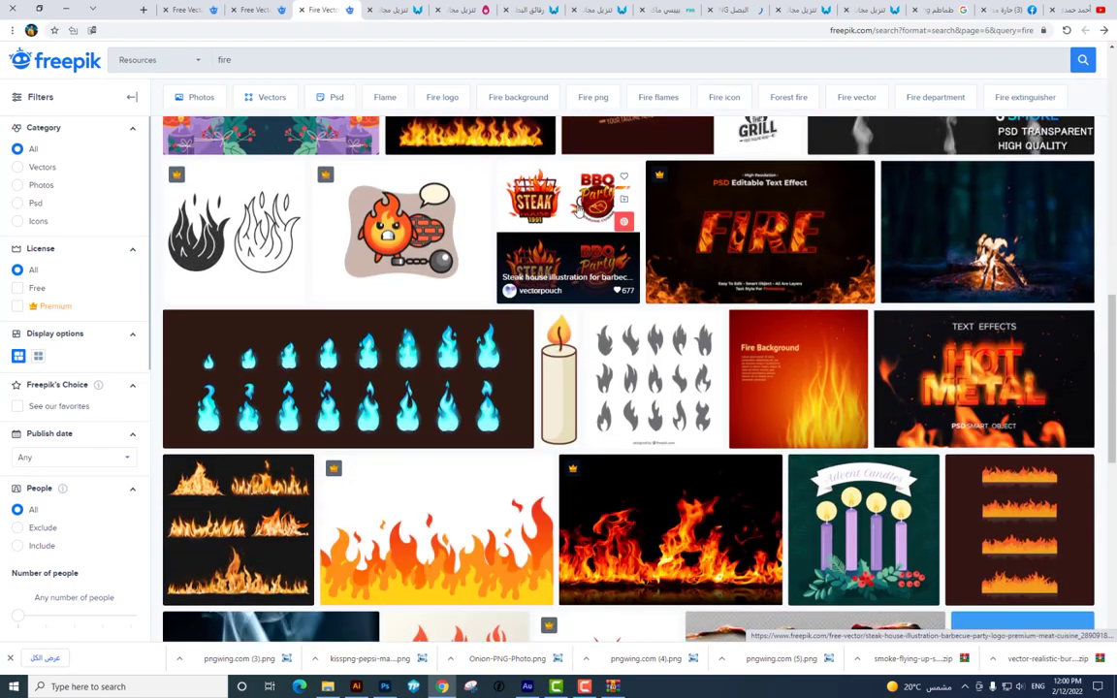
{"action": "scroll", "coordinate": [577, 210], "scroll_direction": "down", "scroll_amount": 3}
{"action": "scroll", "coordinate": [706, 528], "scroll_direction": "down", "scroll_amount": 3}
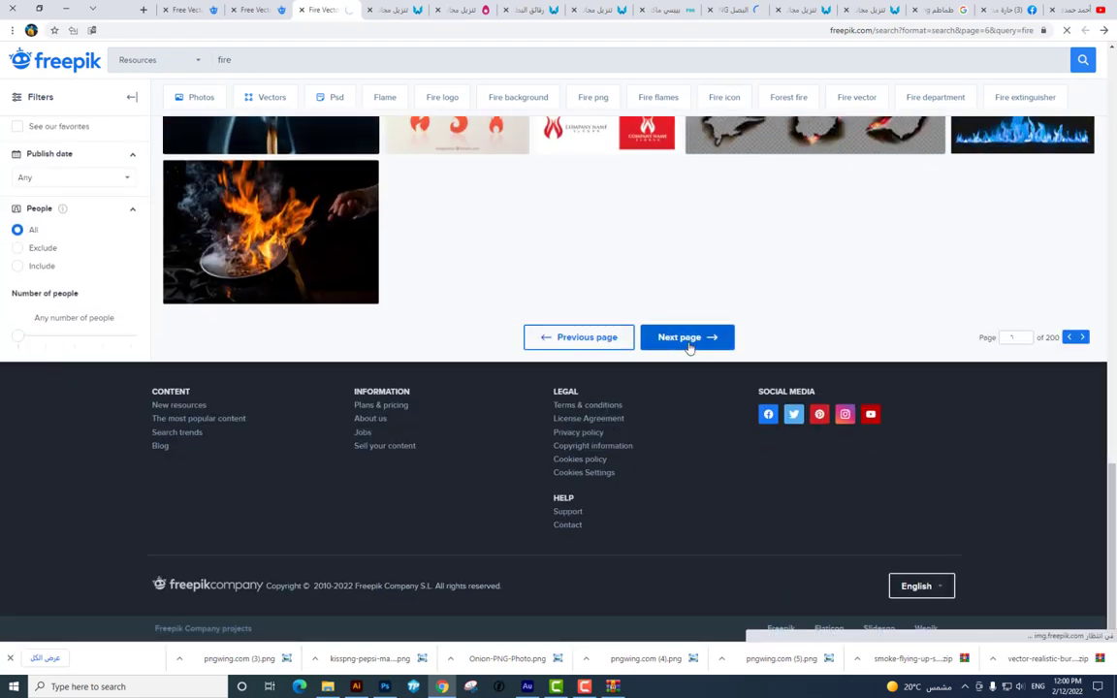
{"action": "left_click", "coordinate": [688, 337]}
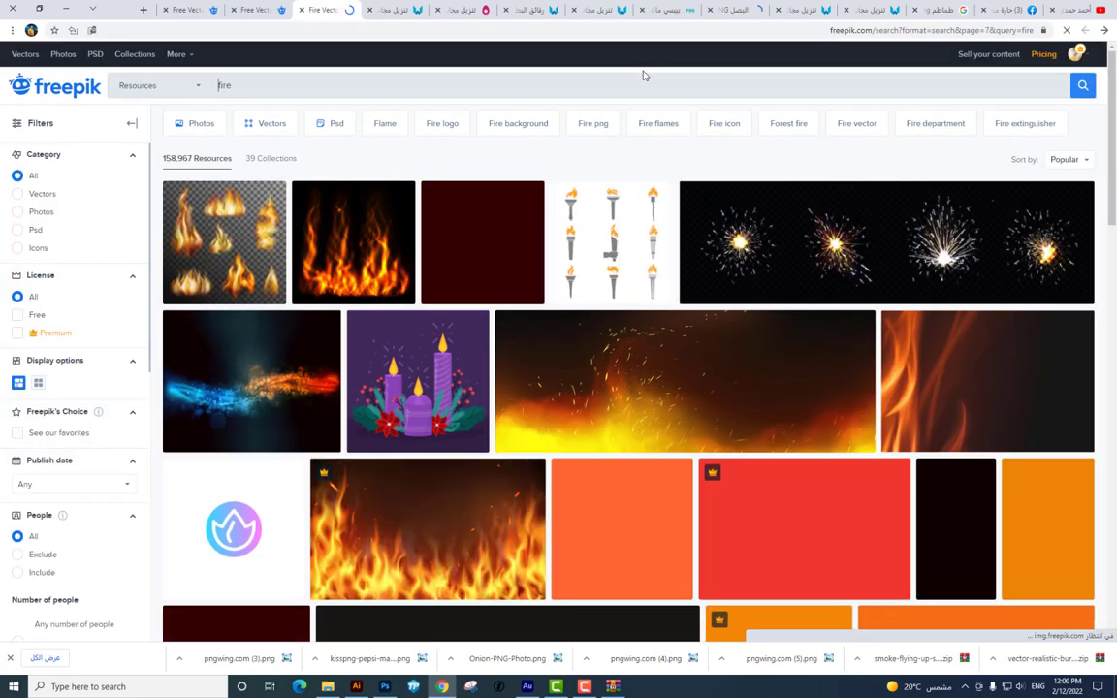
Open the flames ZIP and launch its 1320.eps file
{"action": "scroll", "coordinate": [641, 81], "scroll_direction": "down", "scroll_amount": 3}
{"action": "left_click", "coordinate": [1048, 659]}
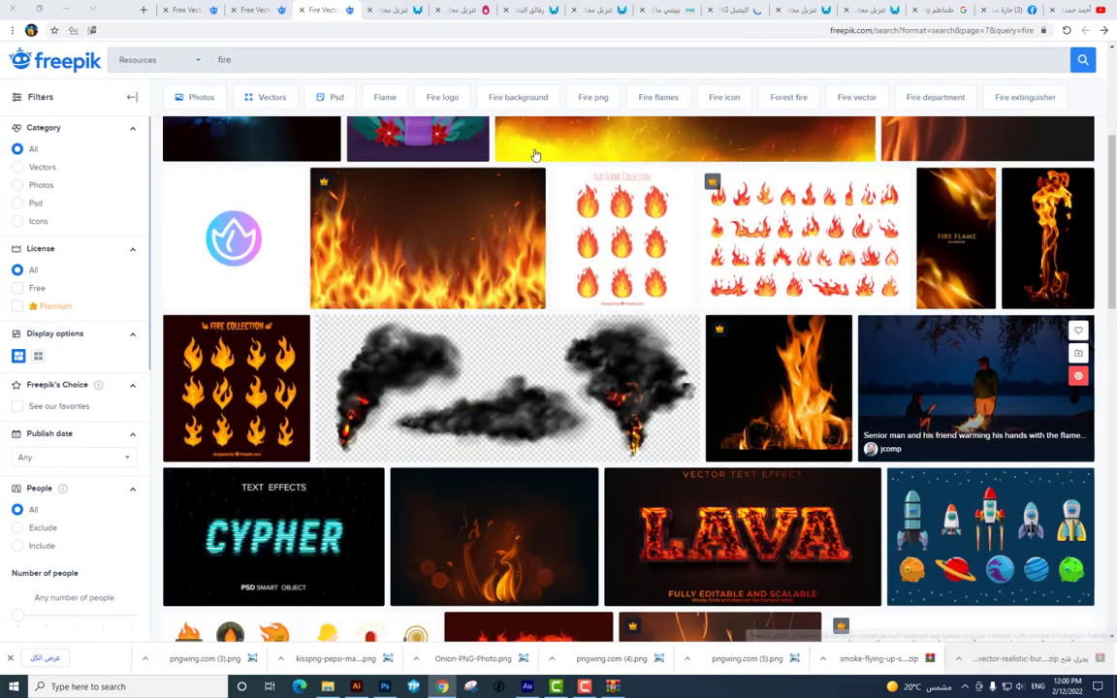
{"action": "double_click", "coordinate": [64, 145]}
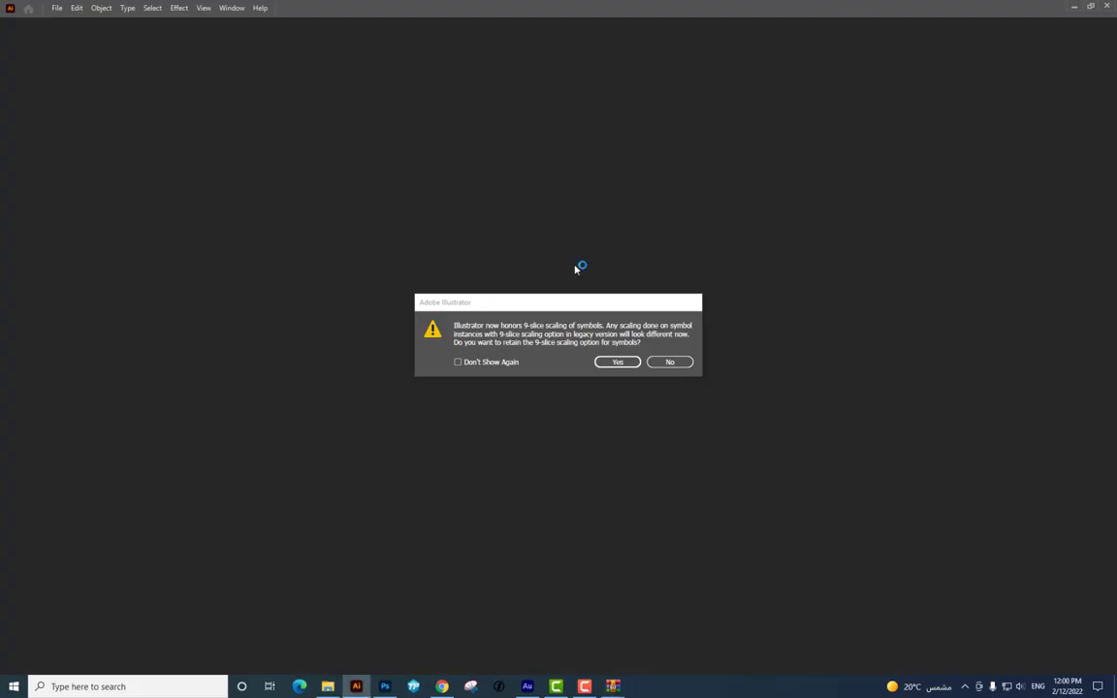
Decline 9-slice scaling for both EPS files, then select all and deselect the flames artwork
{"action": "left_click", "coordinate": [668, 364]}
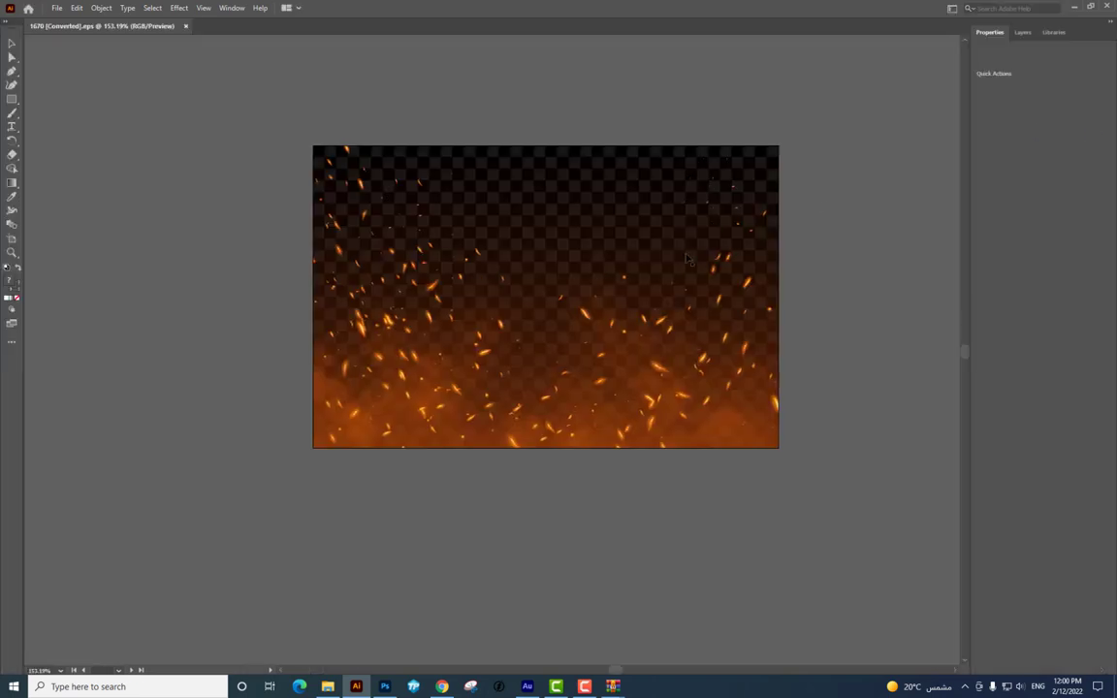
{"action": "left_click", "coordinate": [668, 362]}
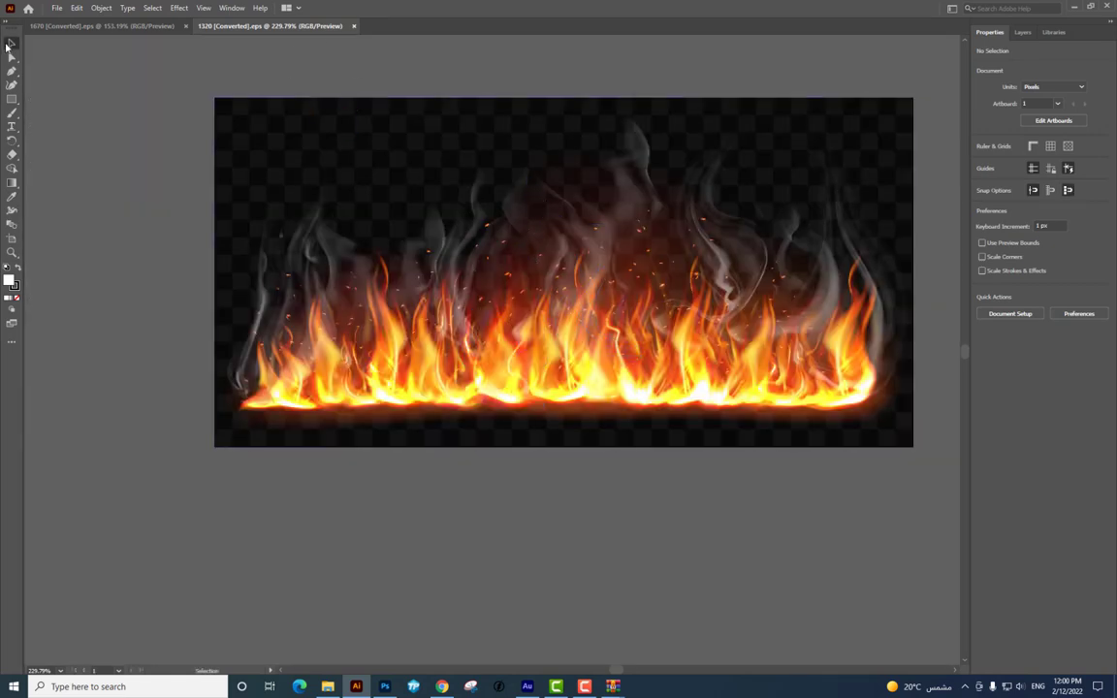
{"action": "key", "text": "ctrl+a"}
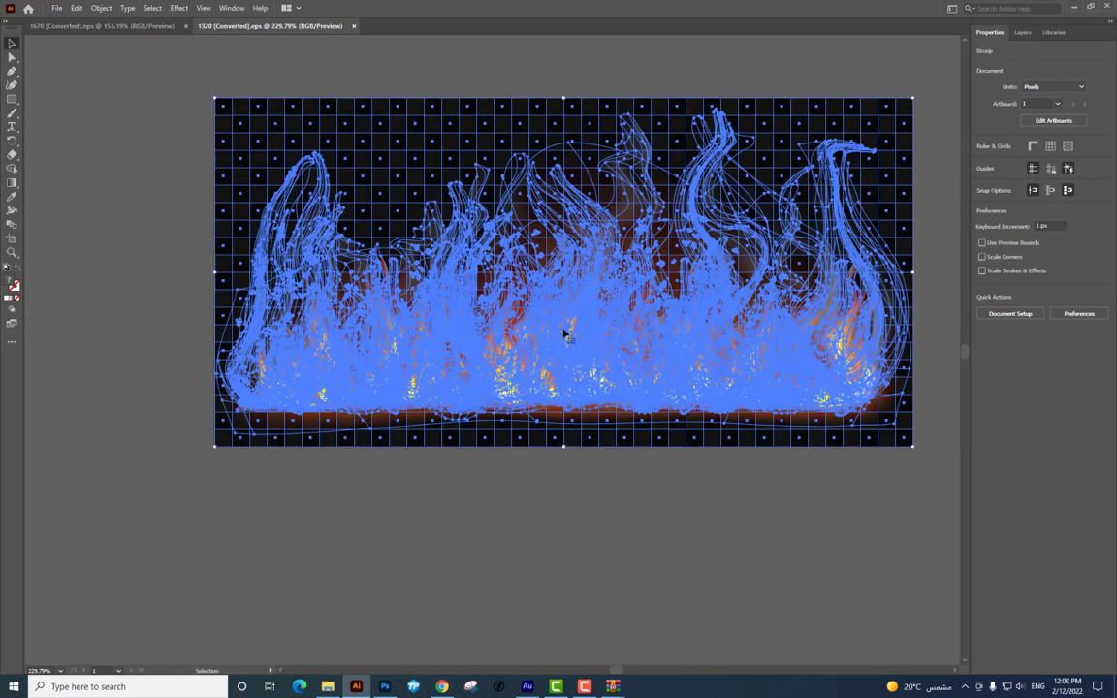
{"action": "left_click", "coordinate": [730, 523]}
{"action": "left_click", "coordinate": [232, 8]}
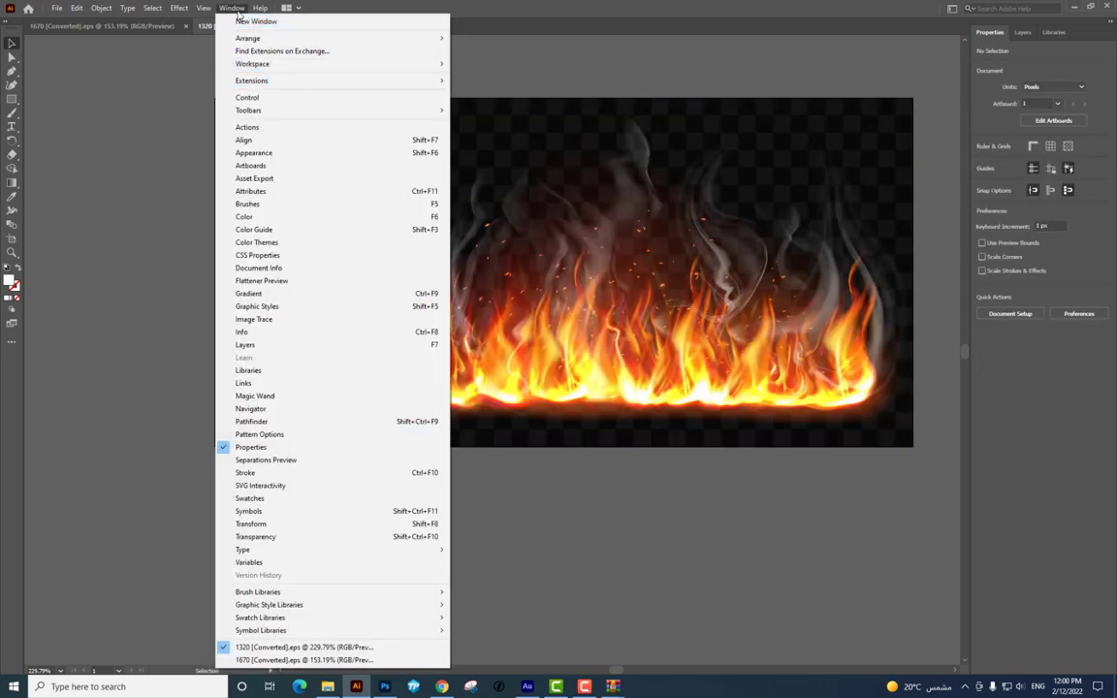
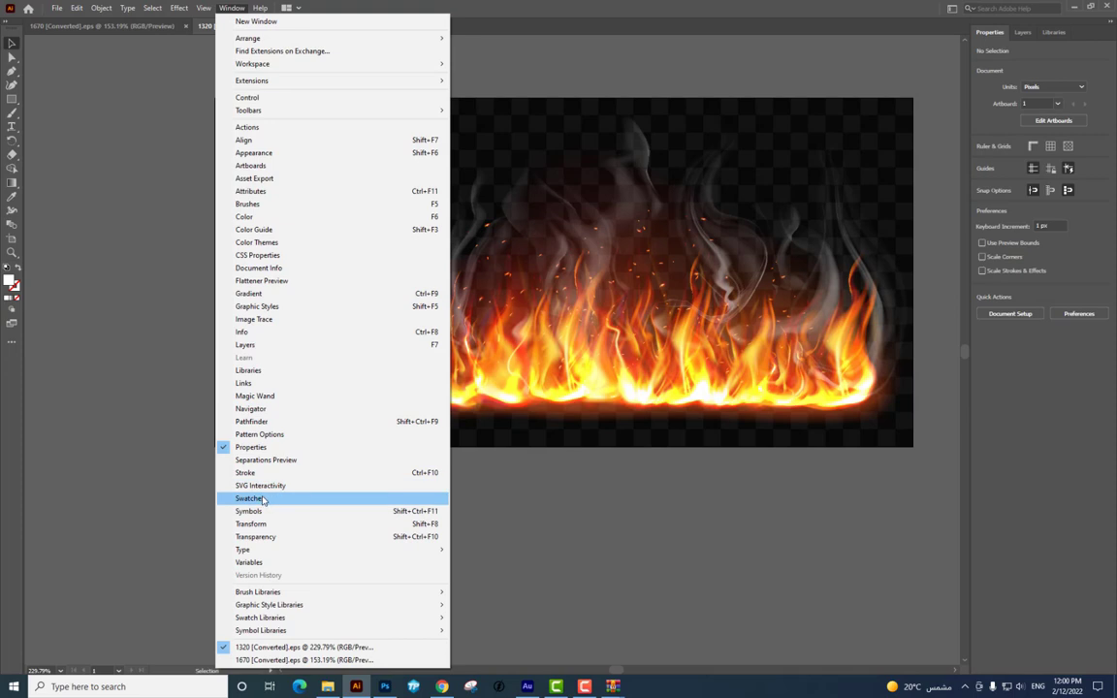
Hide the dark background sublayer in Layers and select all of the fire artwork
{"action": "left_click", "coordinate": [248, 345]}
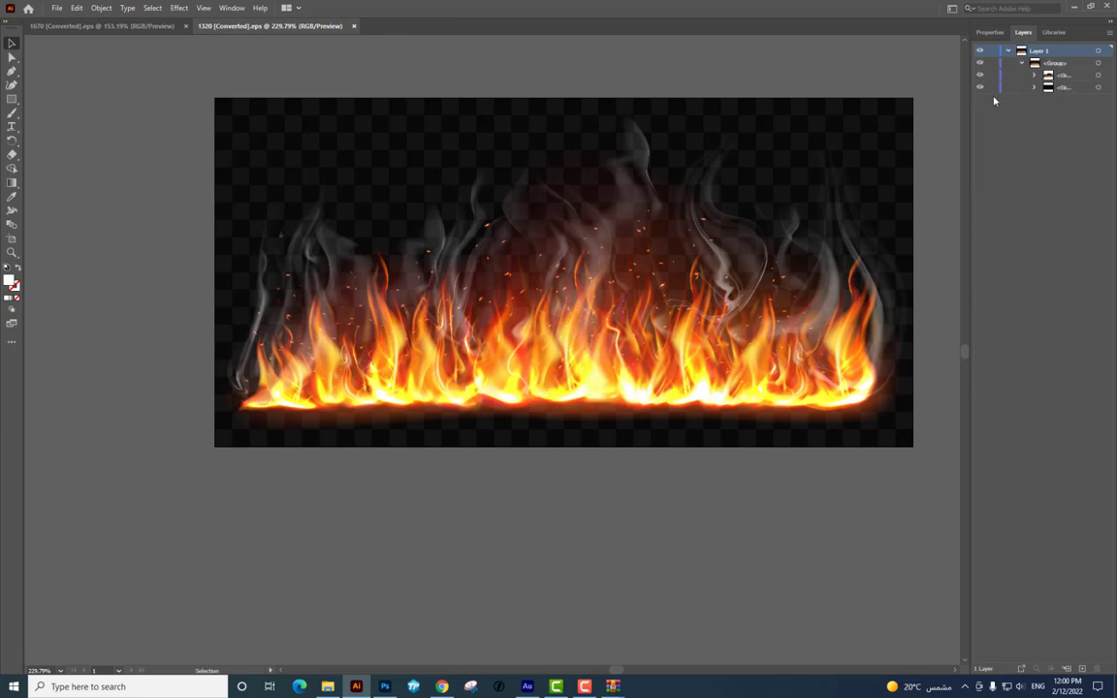
{"action": "left_click", "coordinate": [979, 87]}
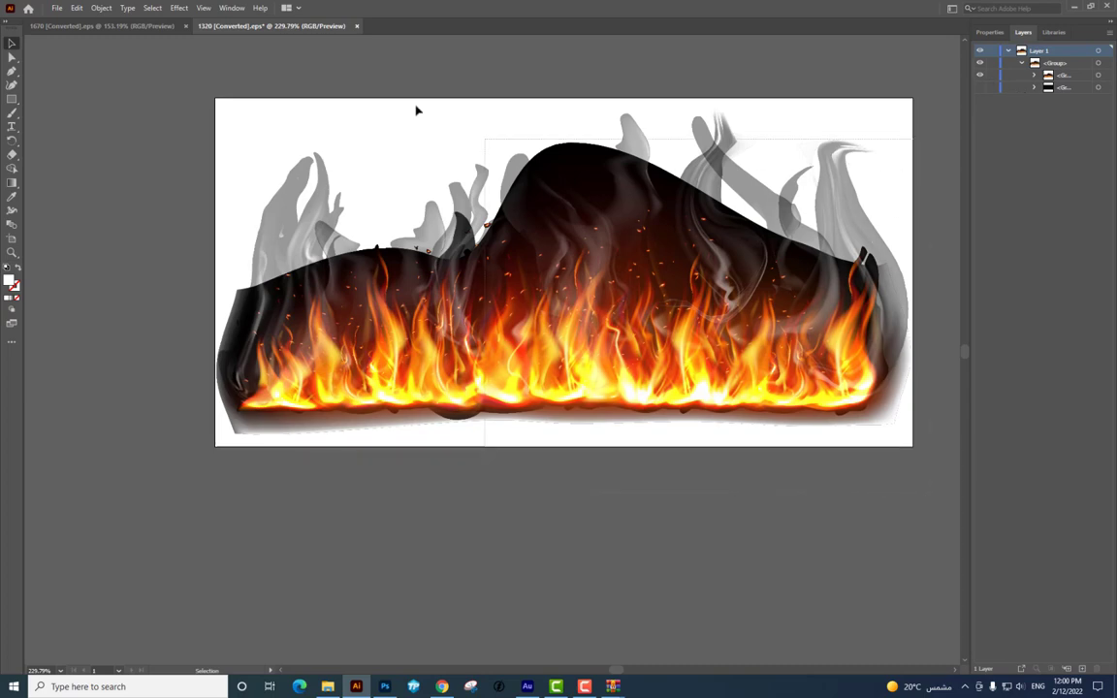
{"action": "left_click_drag", "start_coordinate": [256, 98], "coordinate": [233, 89]}
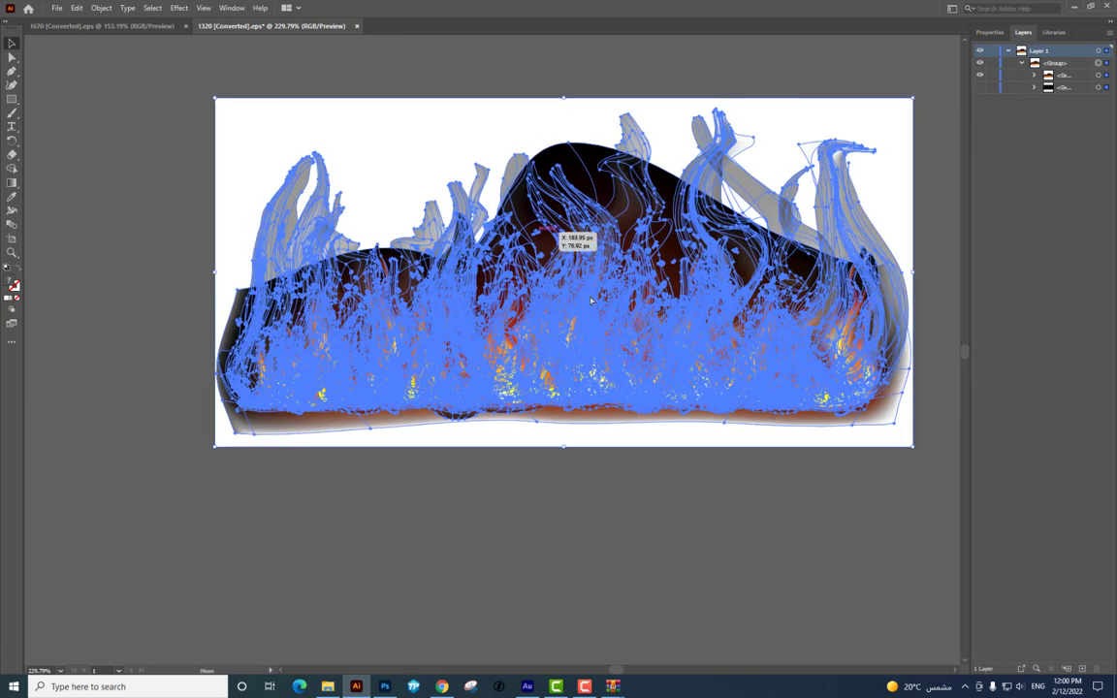
Drag the fire artwork out of Illustrator onto the Photoshop taskbar icon
{"action": "left_click_drag", "start_coordinate": [533, 219], "coordinate": [388, 645]}
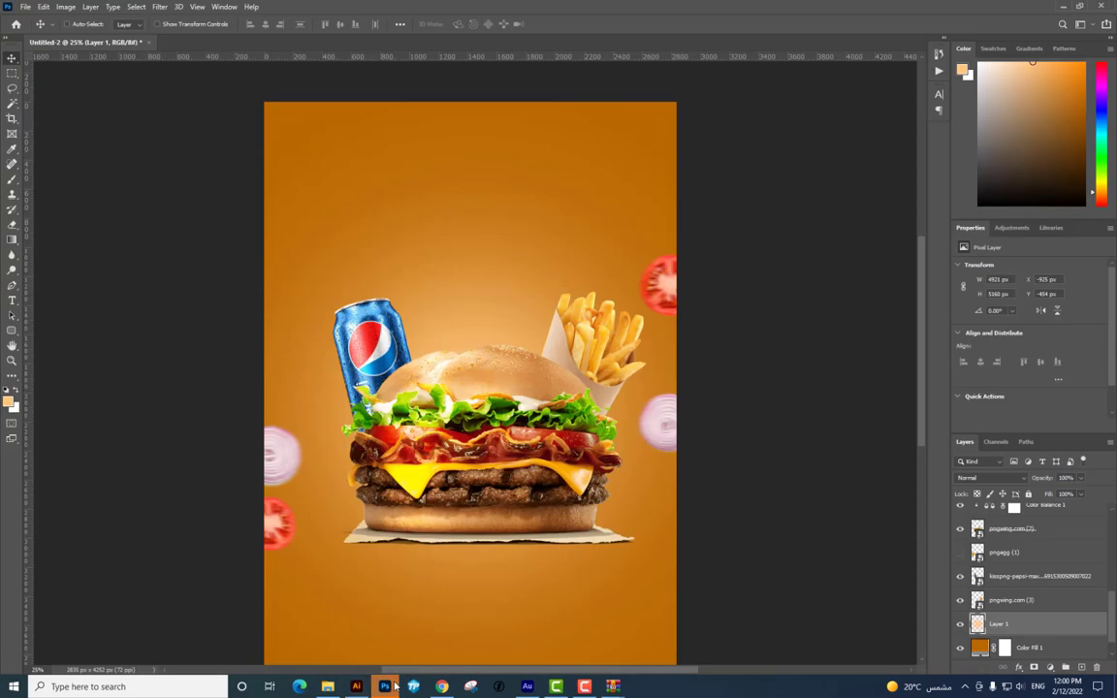
{"action": "left_click_drag", "start_coordinate": [388, 684], "coordinate": [527, 395]}
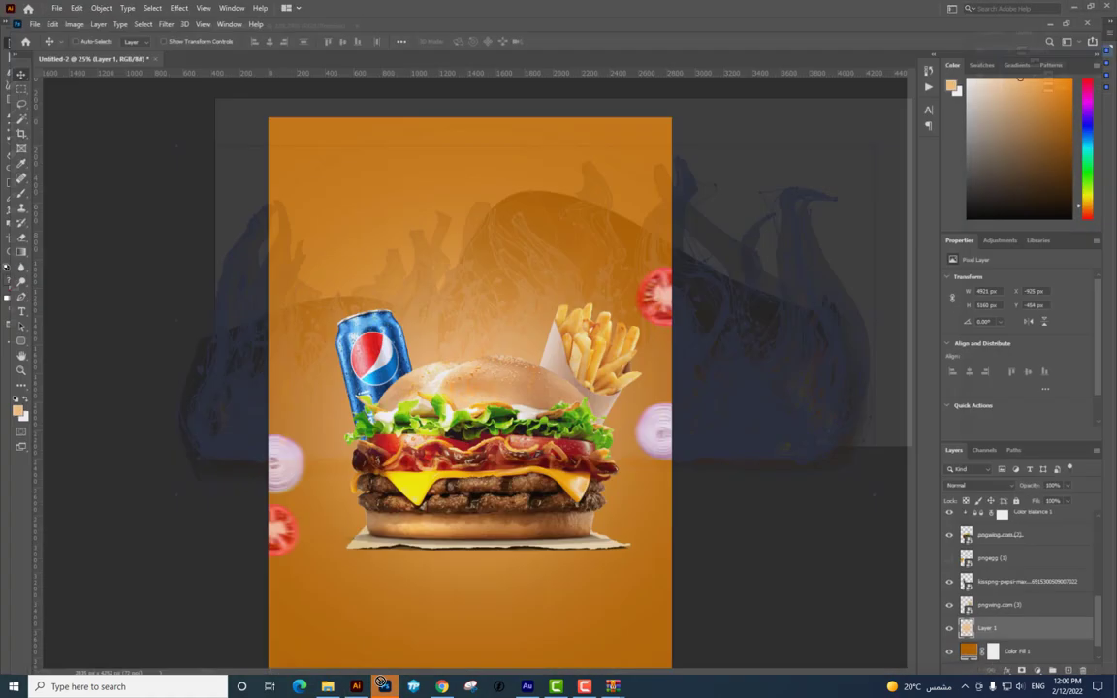
{"action": "left_click_drag", "start_coordinate": [374, 682], "coordinate": [451, 393]}
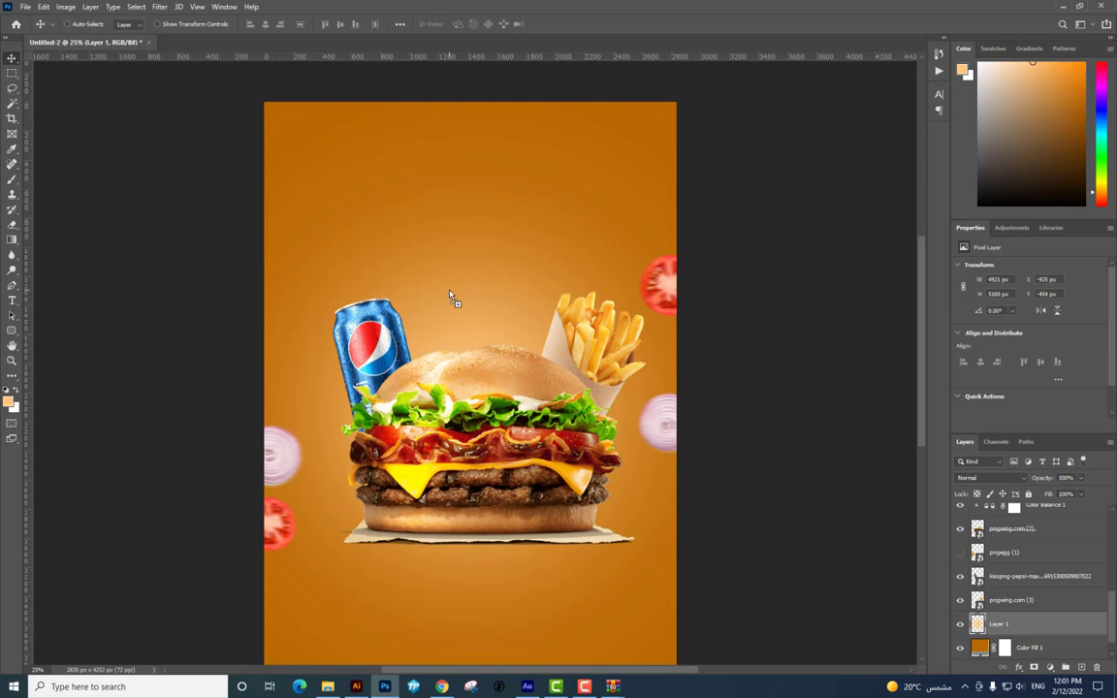
Place the flame artwork in the poster and enlarge it to span the poster width
{"action": "left_click_drag", "start_coordinate": [449, 294], "coordinate": [449, 294]}
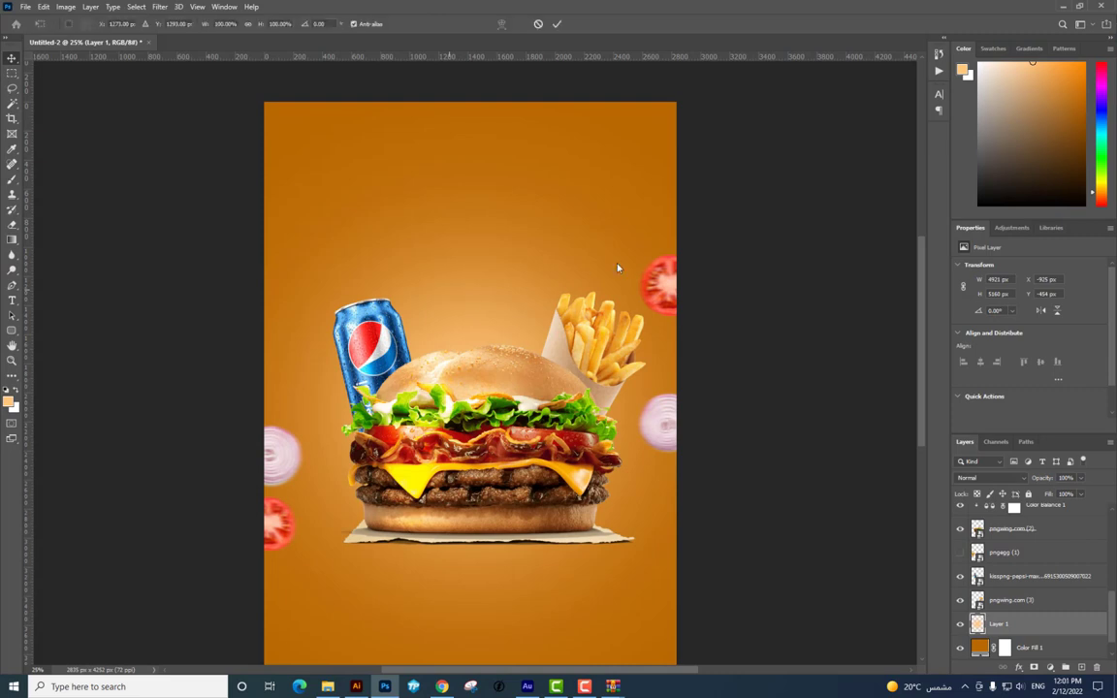
{"action": "key", "text": "Return"}
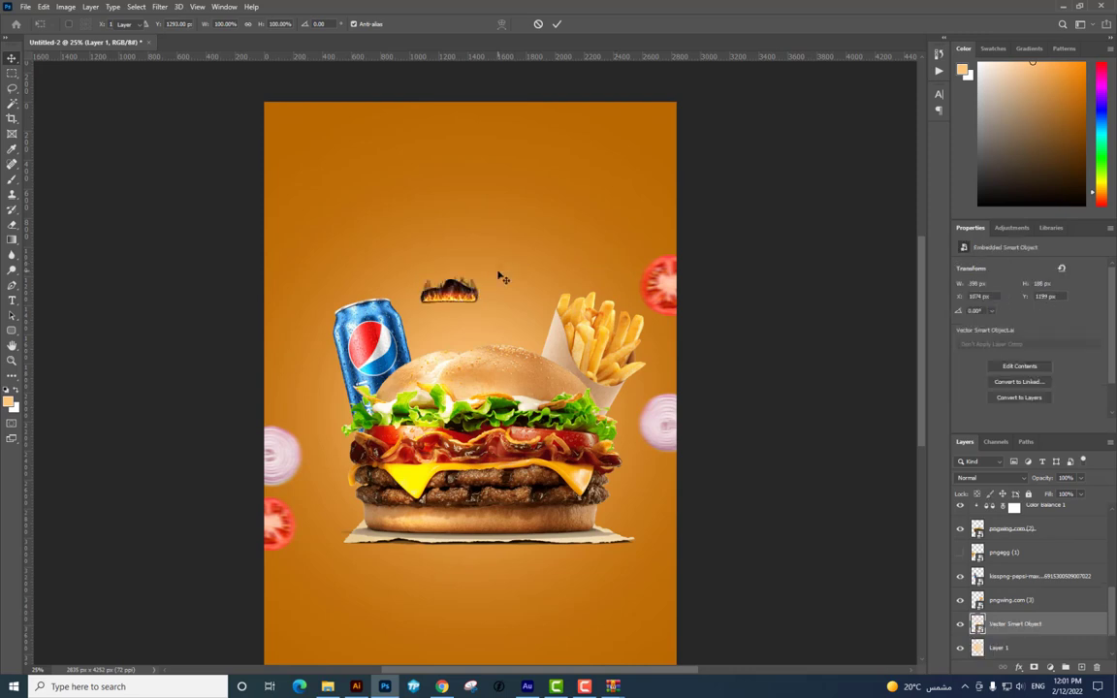
{"action": "key", "text": "ctrl+t"}
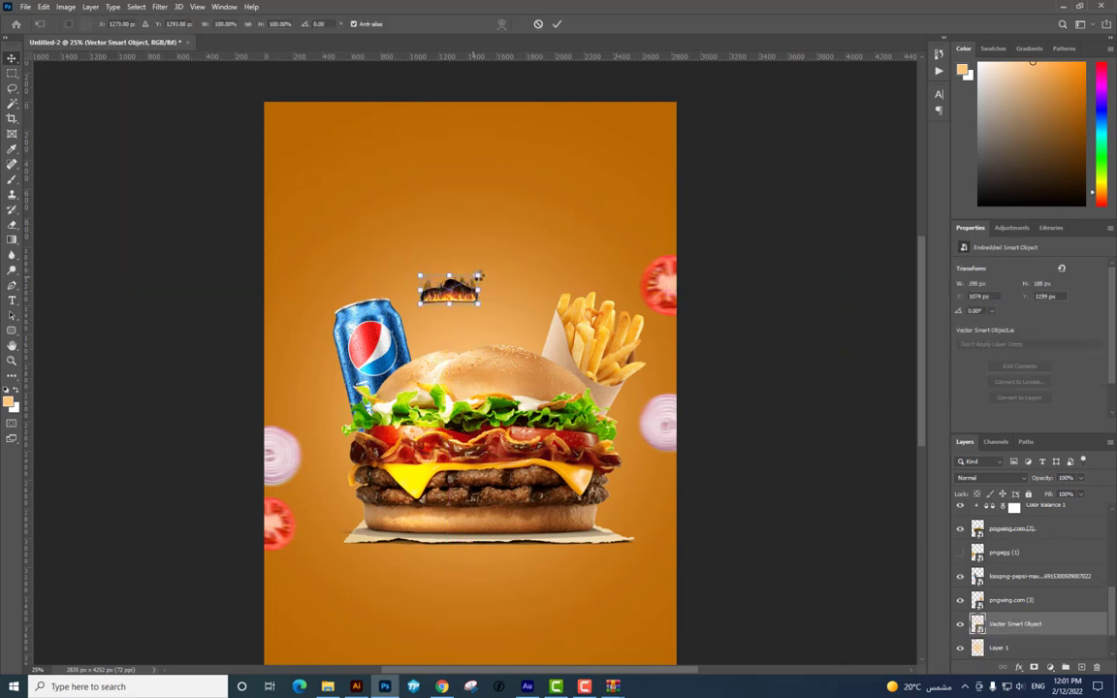
{"action": "left_click_drag", "start_coordinate": [673, 194], "coordinate": [674, 192]}
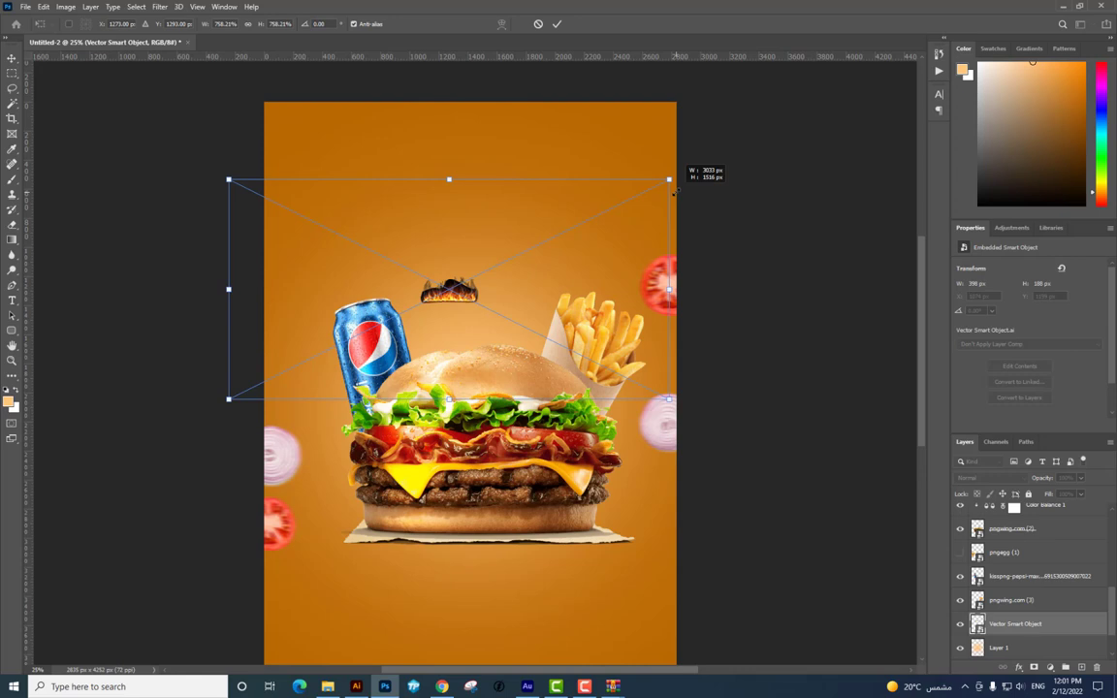
{"action": "key", "text": "Return"}
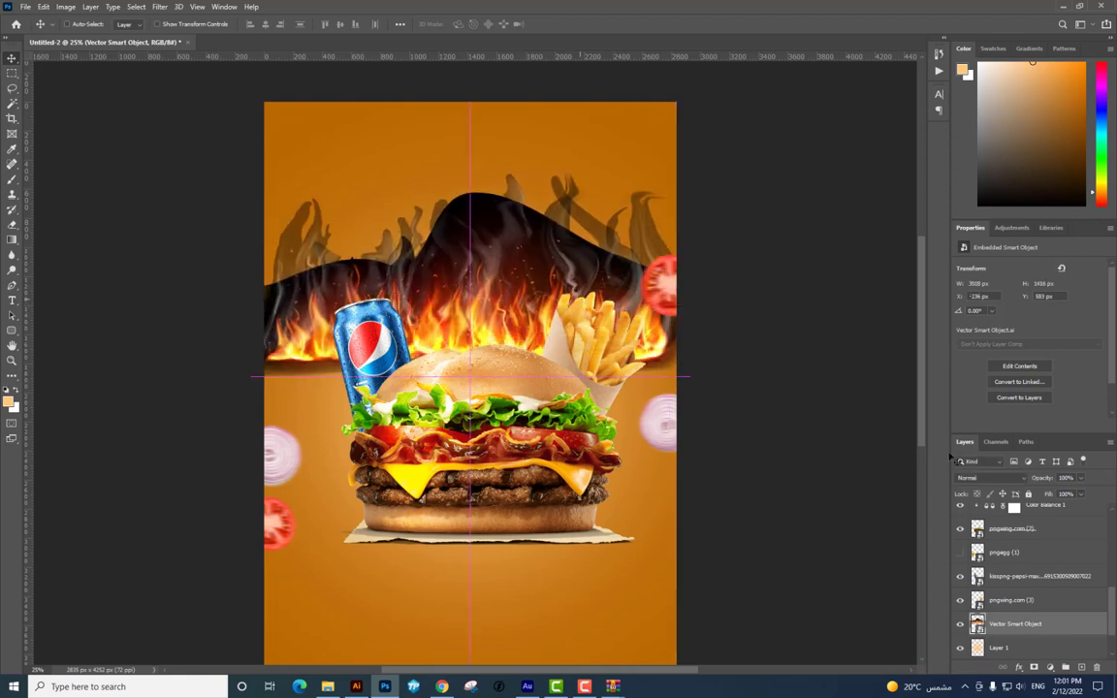
Convert the flame layer to a smart object, shrink it, and move it above the burger
{"action": "right_click", "coordinate": [1020, 631]}
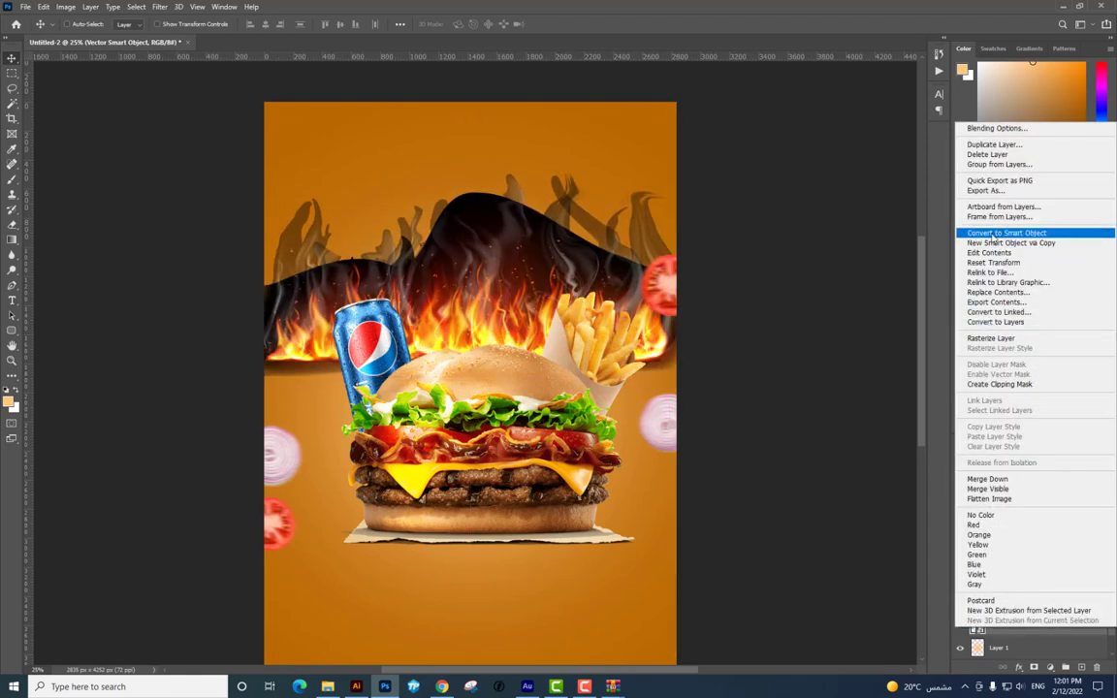
{"action": "left_click", "coordinate": [996, 234]}
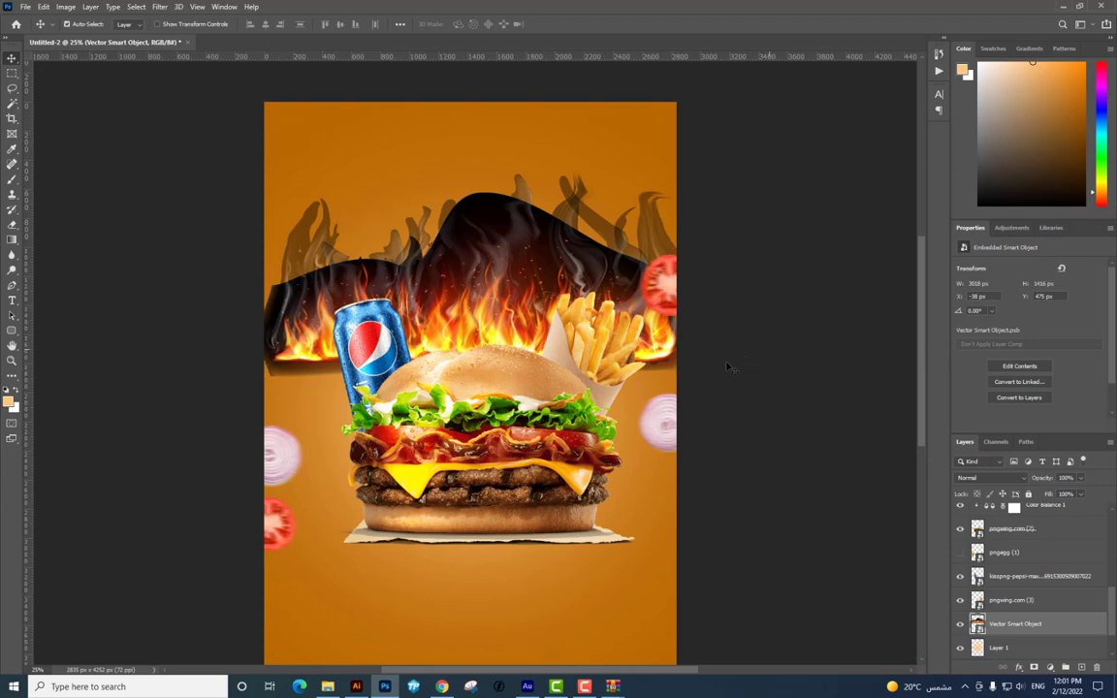
{"action": "key", "text": "ctrl+t"}
{"action": "mouse_move", "coordinate": [696, 374]}
{"action": "left_mouse_down"}
{"action": "mouse_move", "coordinate": [644, 332]}
{"action": "mouse_move", "coordinate": [655, 356]}
{"action": "left_mouse_up"}
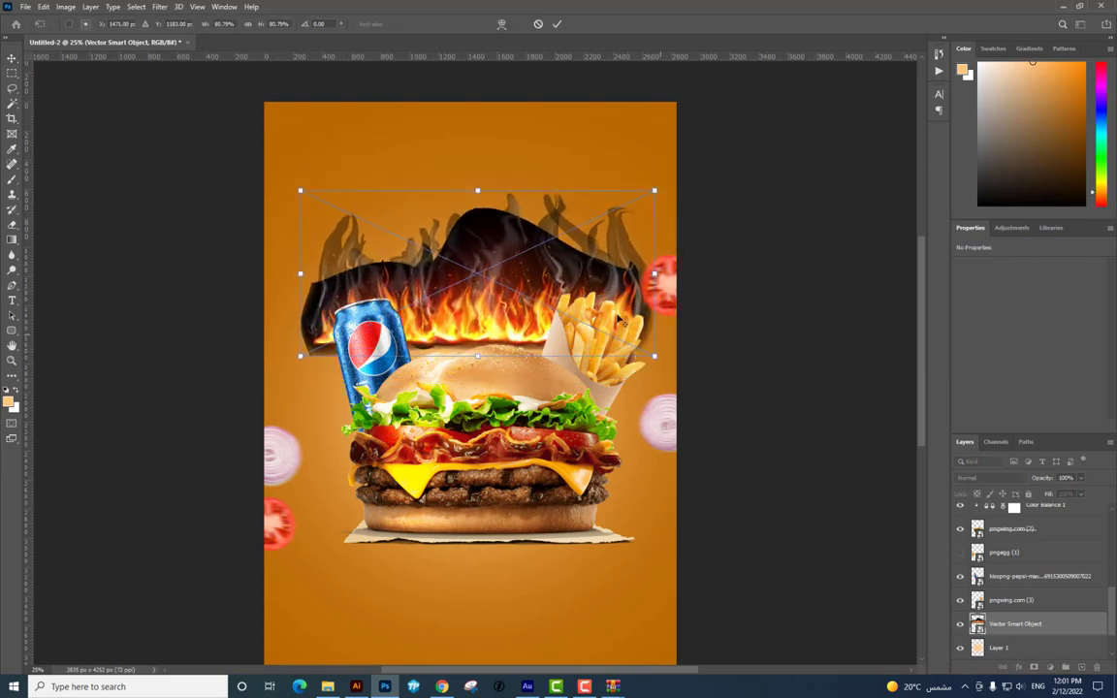
{"action": "key", "text": "Return"}
{"action": "left_click_drag", "start_coordinate": [476, 303], "coordinate": [475, 273]}
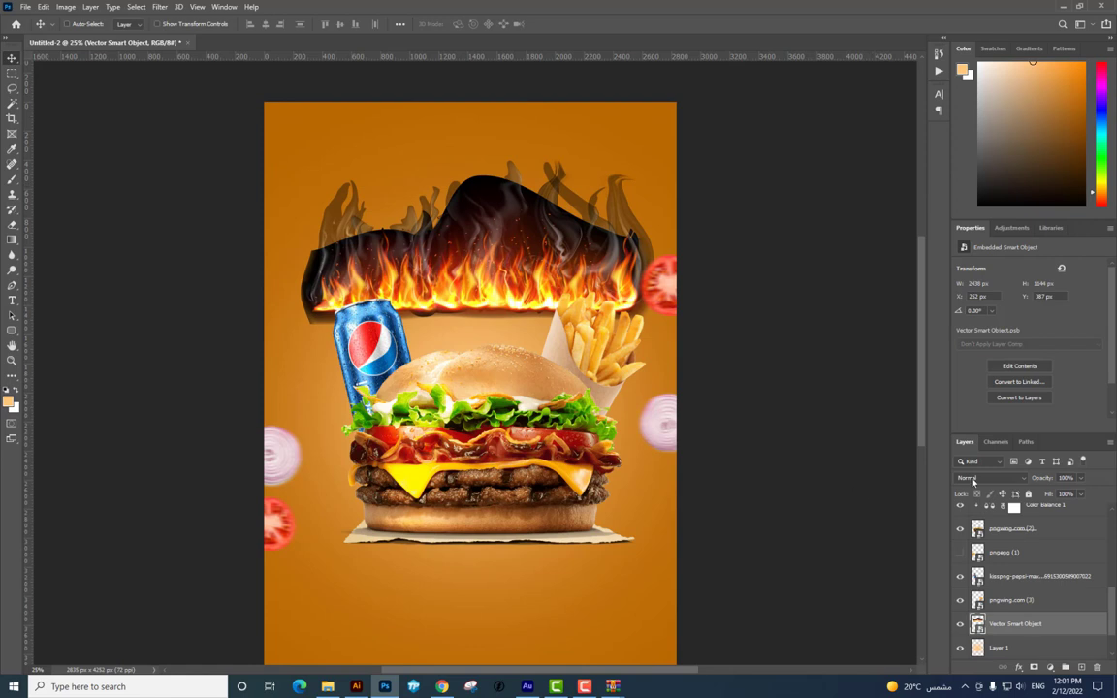
Set the flame layer to Screen and resize it around the burger's base
{"action": "left_click", "coordinate": [984, 478]}
{"action": "left_click", "coordinate": [969, 473]}
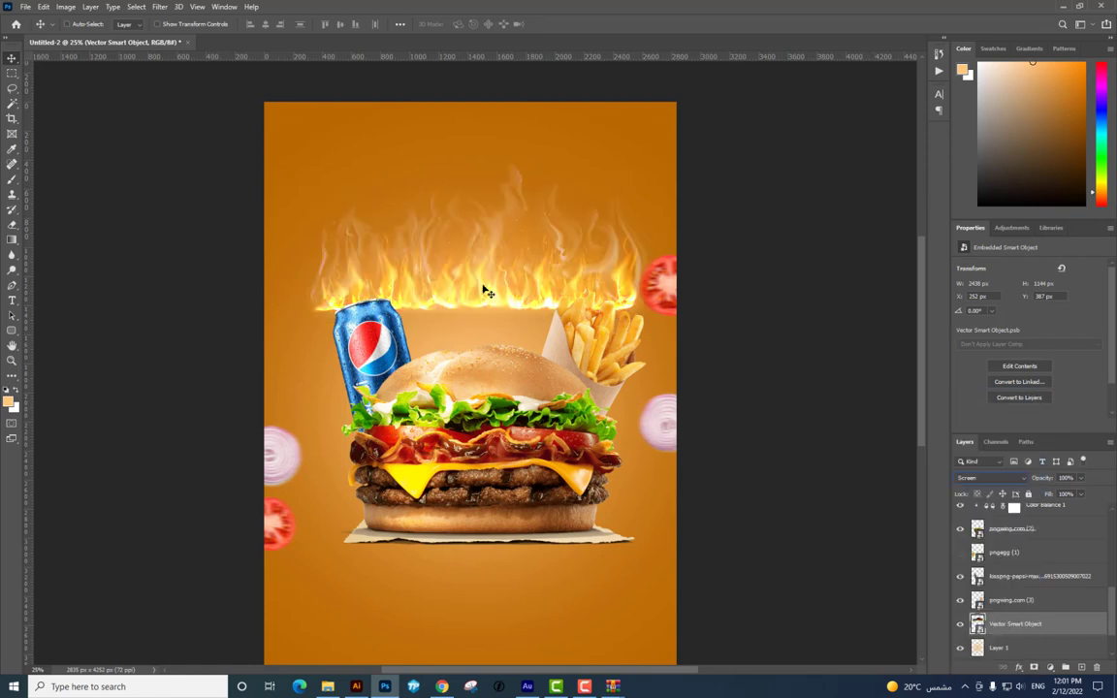
{"action": "left_click_drag", "start_coordinate": [486, 289], "coordinate": [466, 465]}
{"action": "key", "text": "ctrl+t"}
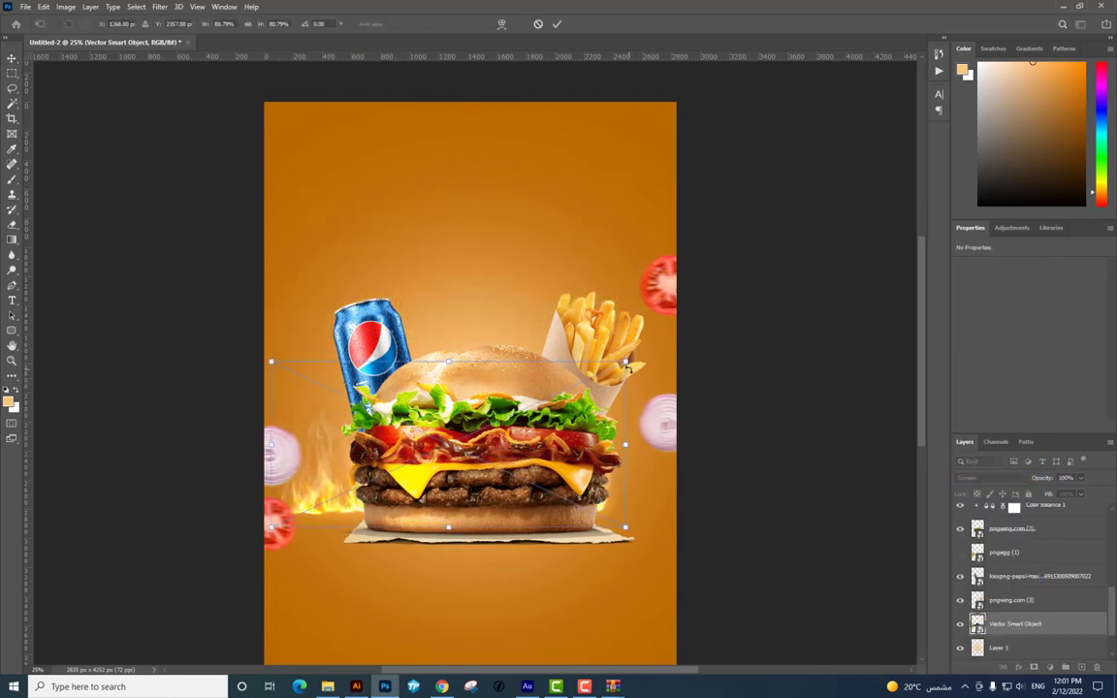
{"action": "left_click_drag", "start_coordinate": [663, 343], "coordinate": [745, 297]}
{"action": "mouse_move", "coordinate": [678, 382]}
{"action": "left_mouse_down"}
{"action": "mouse_move", "coordinate": [651, 393]}
{"action": "mouse_move", "coordinate": [668, 380]}
{"action": "left_mouse_up"}
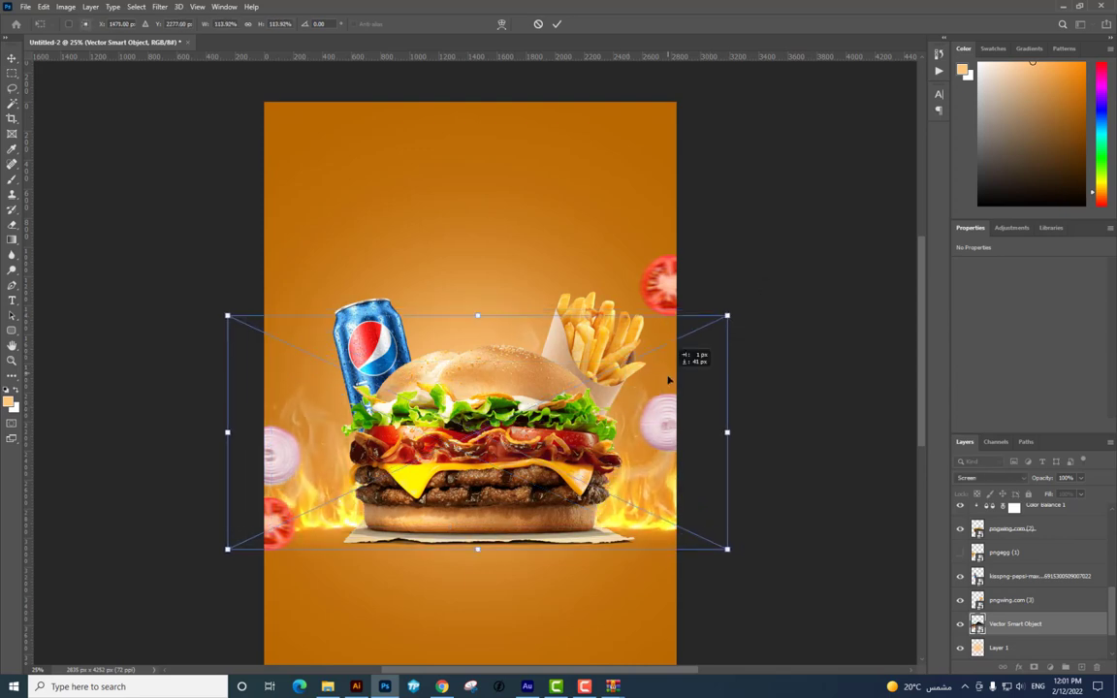
{"action": "key", "text": "Return"}
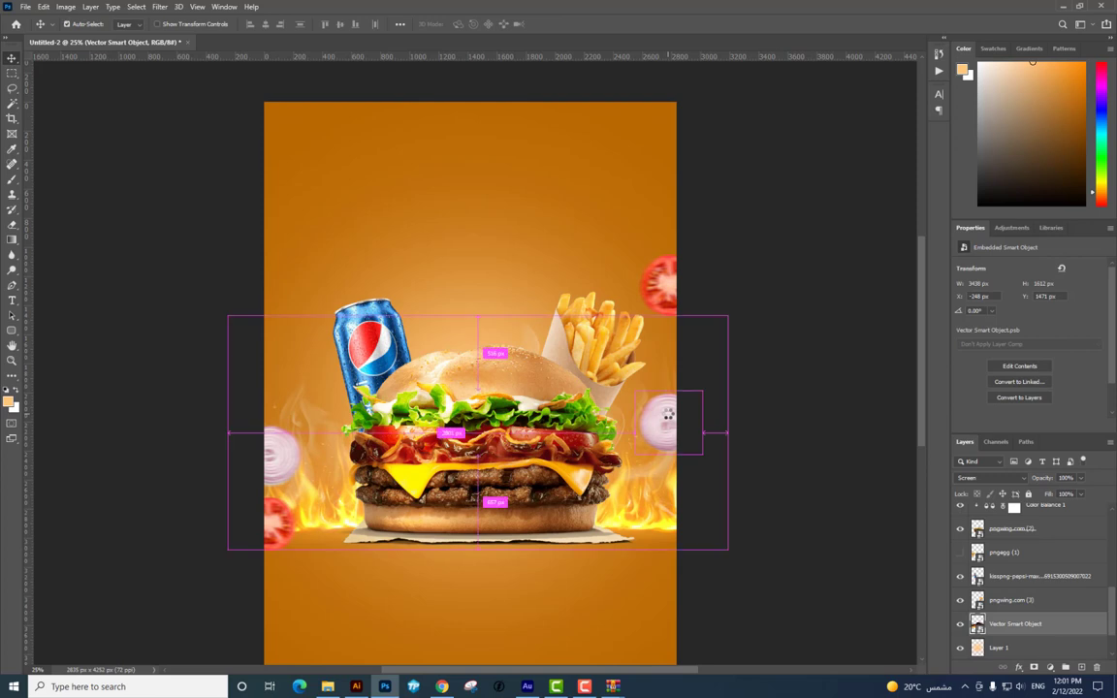
Duplicate the flames, place the copy at the poster bottom, and fade it to 38% opacity
{"action": "left_click_drag", "start_coordinate": [652, 424], "coordinate": [645, 351]}
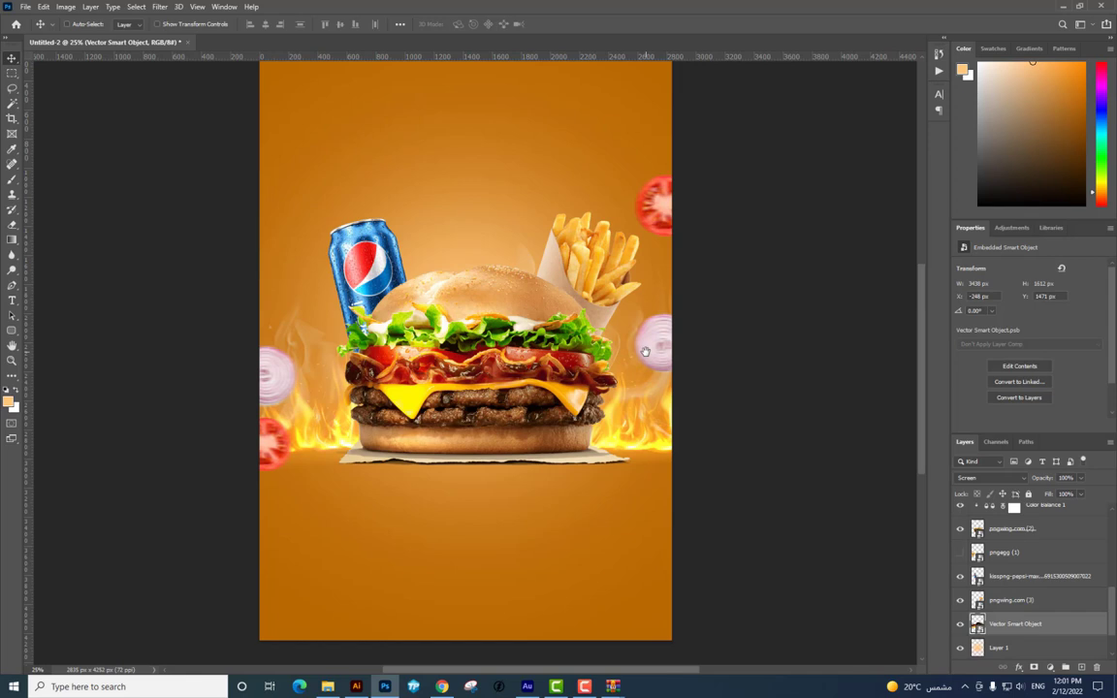
{"action": "key", "text": "ctrl"}
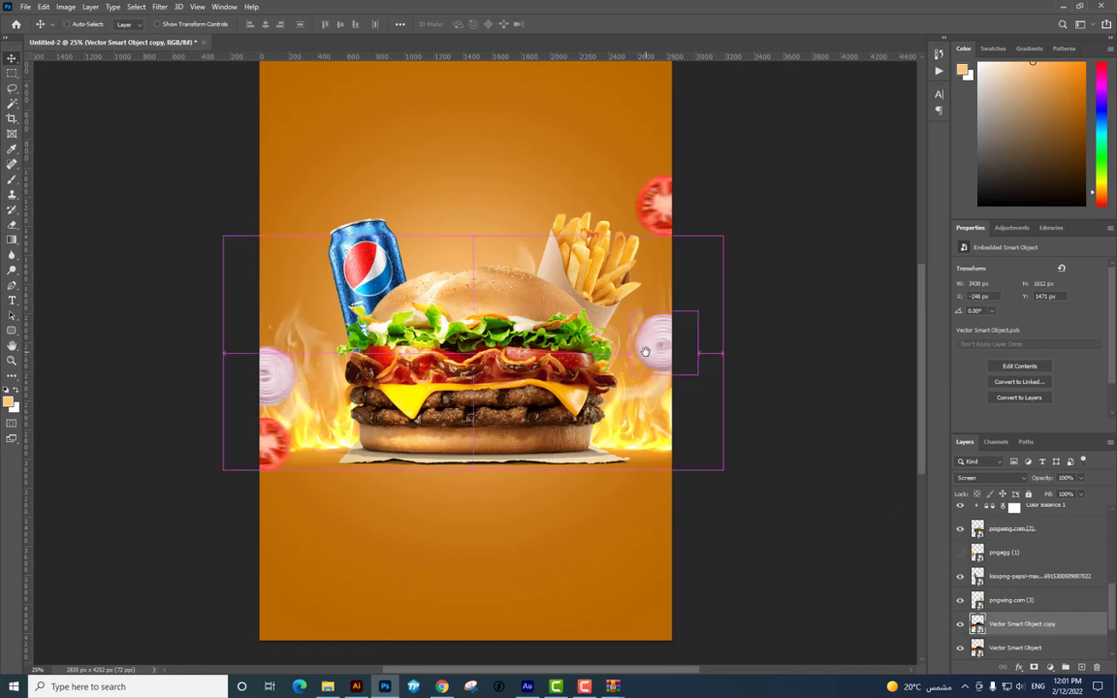
{"action": "left_click_drag", "start_coordinate": [650, 432], "coordinate": [651, 497]}
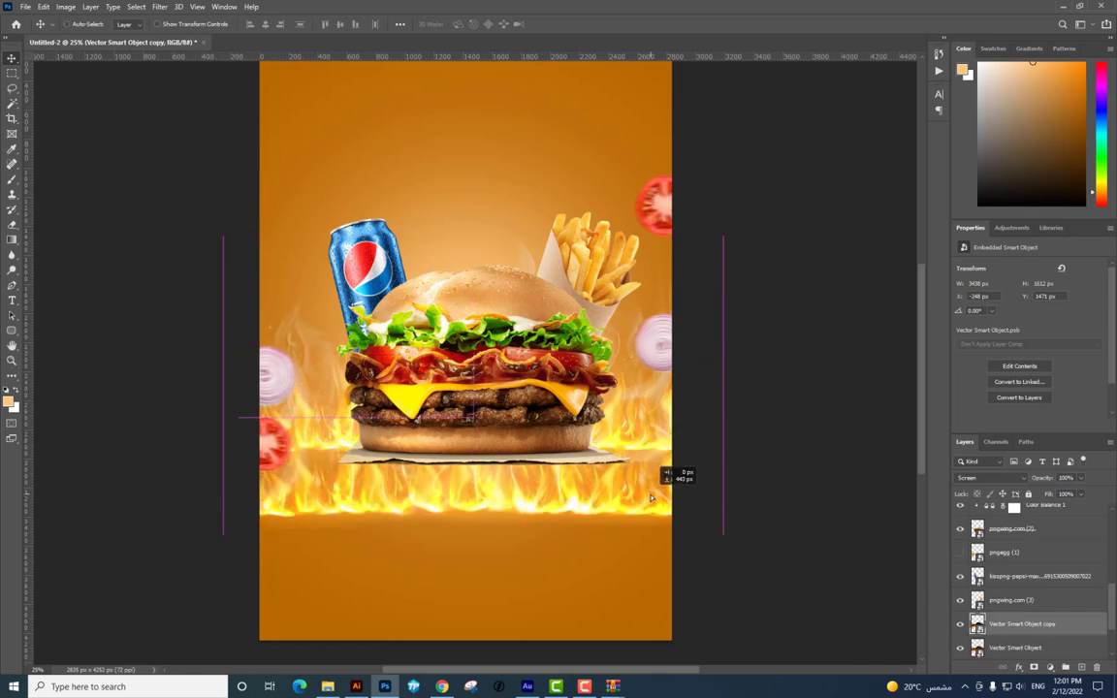
{"action": "key", "text": "ctrl+z"}
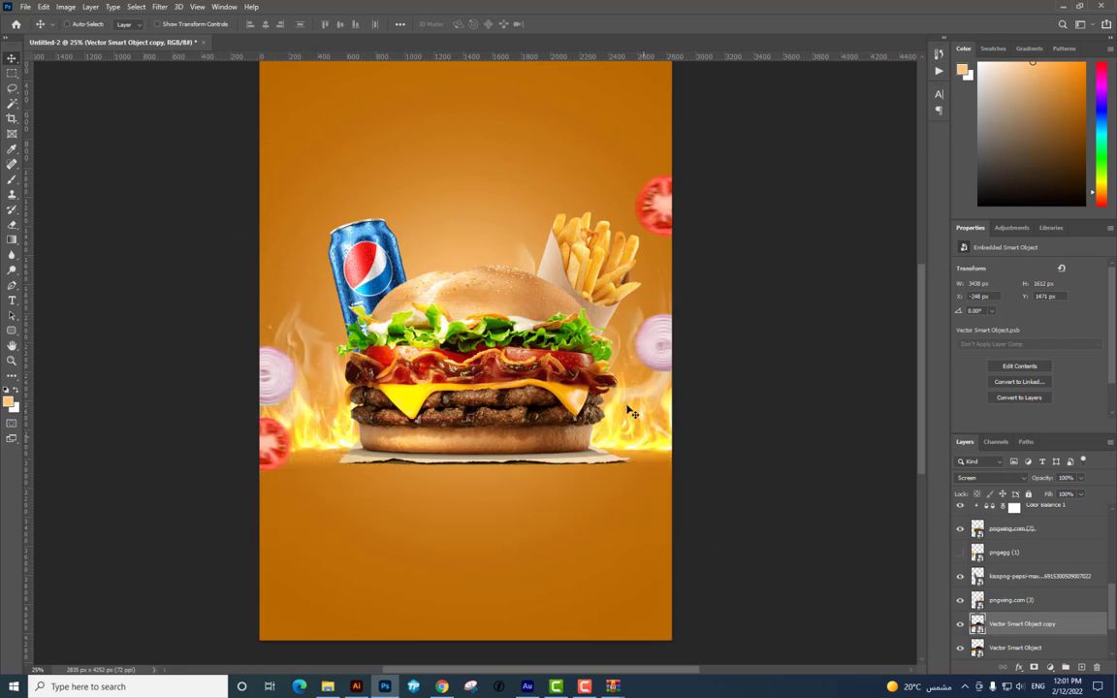
{"action": "key", "text": "ctrl+t"}
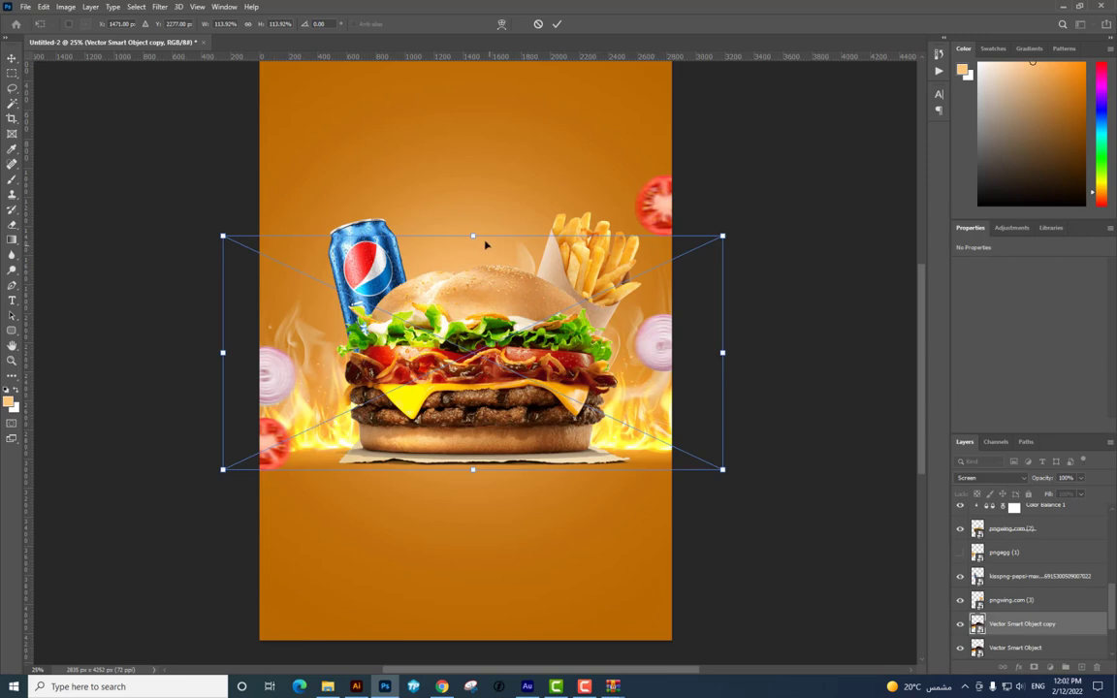
{"action": "mouse_move", "coordinate": [462, 278]}
{"action": "left_mouse_down"}
{"action": "mouse_move", "coordinate": [485, 559]}
{"action": "mouse_move", "coordinate": [507, 491]}
{"action": "left_mouse_up"}
{"action": "key", "text": "Return"}
{"action": "left_click", "coordinate": [1082, 480]}
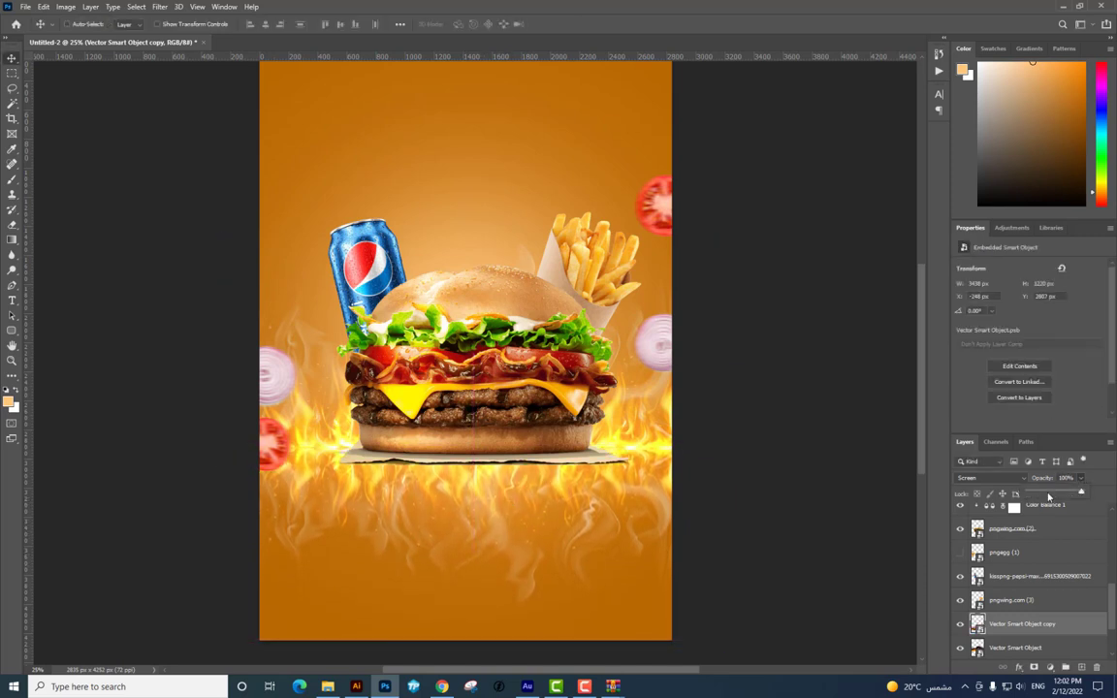
{"action": "left_click_drag", "start_coordinate": [1051, 496], "coordinate": [1049, 495]}
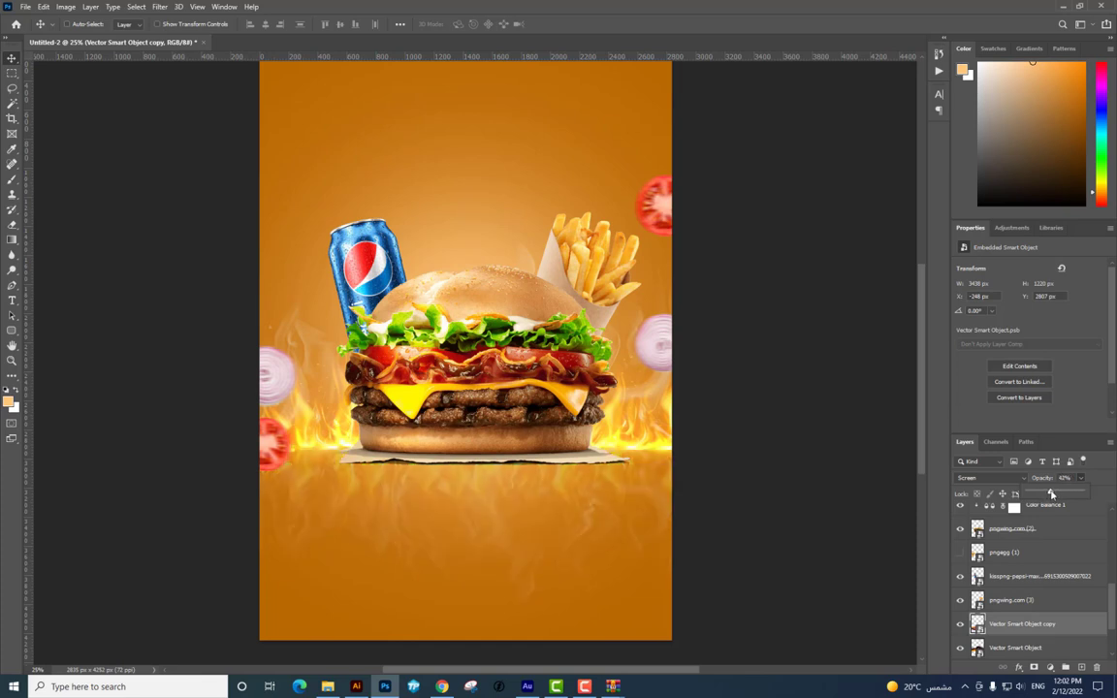
Apply a Gaussian Blur with a 10.0 pixel radius to the flame copy
{"action": "left_click", "coordinate": [160, 8]}
{"action": "mouse_move", "coordinate": [167, 155]}
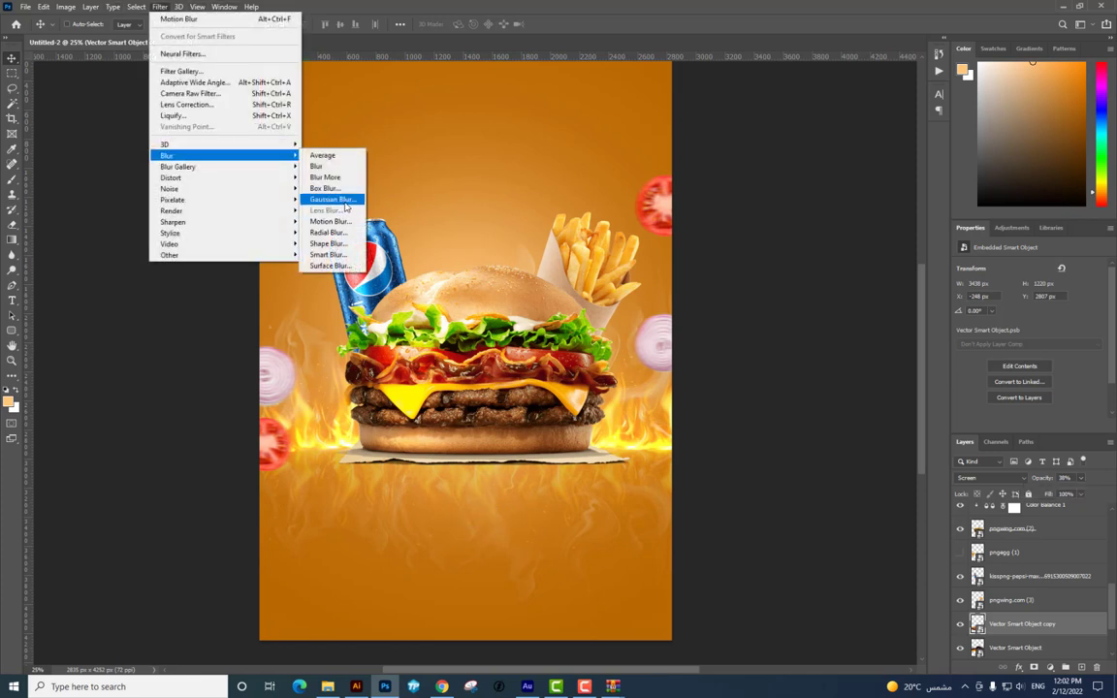
{"action": "left_click", "coordinate": [332, 198]}
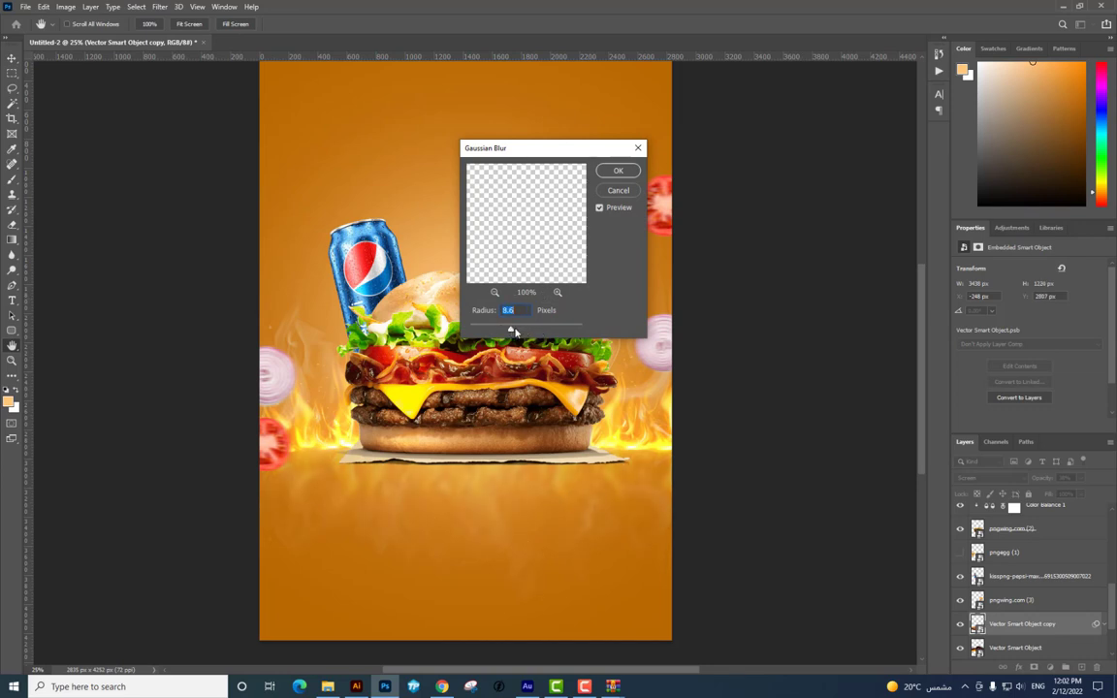
{"action": "left_click_drag", "start_coordinate": [514, 332], "coordinate": [515, 331]}
{"action": "key", "text": "Return"}
Set the fire texture copy layer's opacity to 48%
{"action": "key", "text": "v"}
{"action": "scroll", "coordinate": [497, 302], "scroll_direction": "down", "scroll_amount": 1}
{"action": "scroll", "coordinate": [497, 302], "scroll_direction": "down", "scroll_amount": 1}
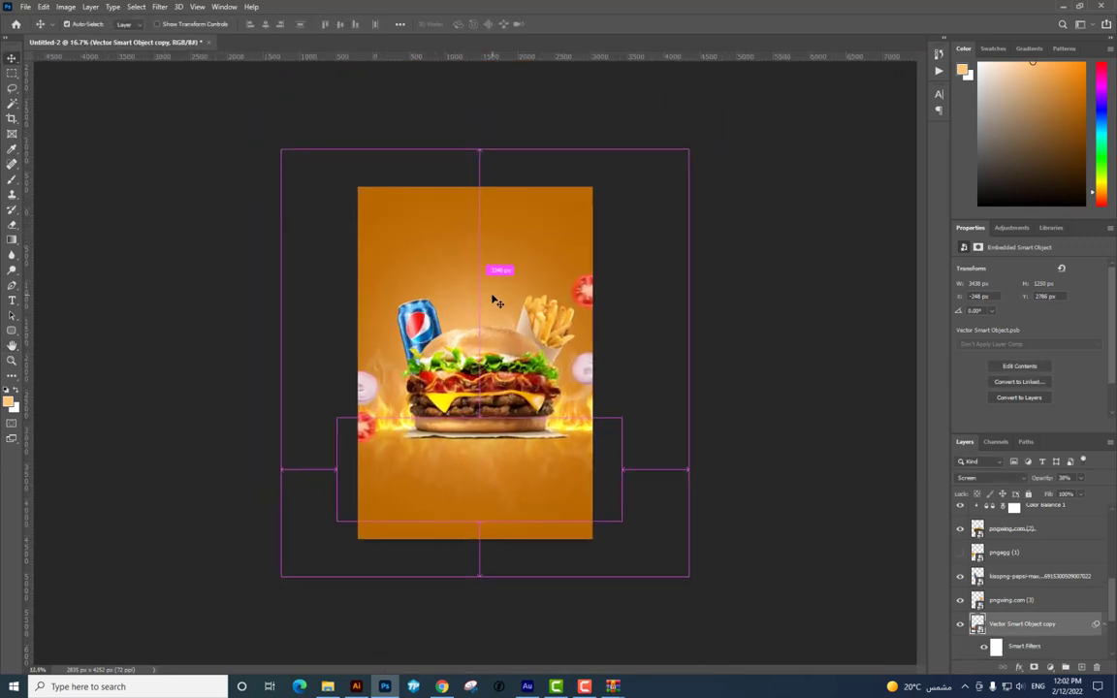
{"action": "scroll", "coordinate": [496, 301], "scroll_direction": "up", "scroll_amount": 1}
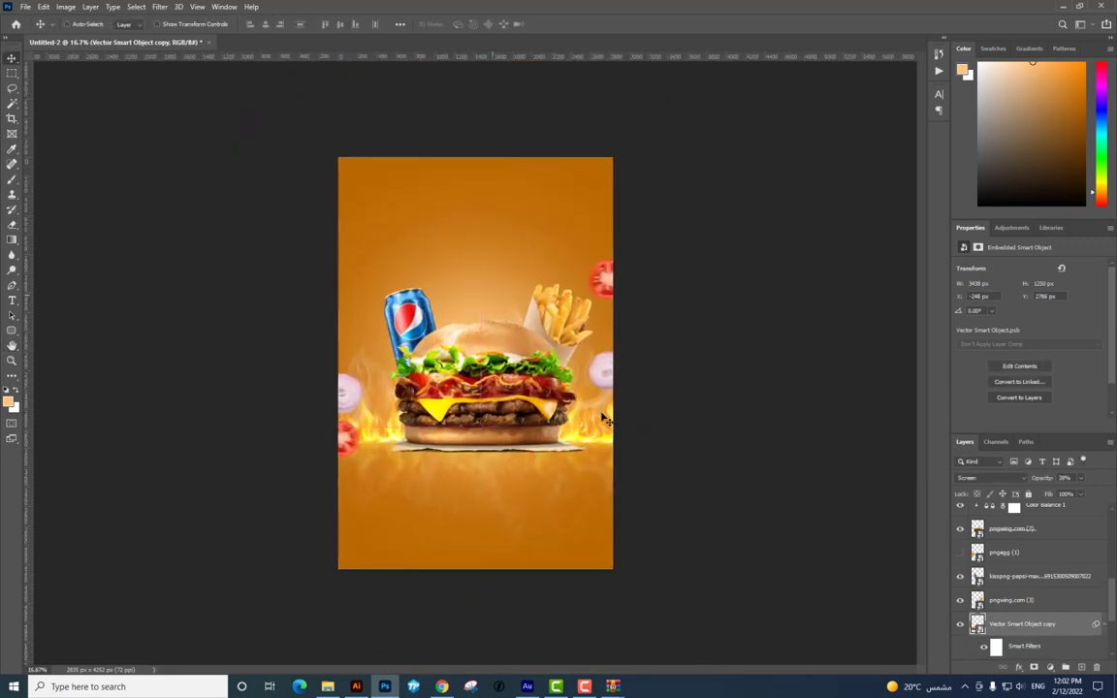
{"action": "left_click", "coordinate": [1081, 479]}
{"action": "key", "text": "alt+Tab"}
In 1670 [Converted].eps, hide the two gradient sublayers and drag the sparks toward Photoshop
{"action": "left_click", "coordinate": [175, 25]}
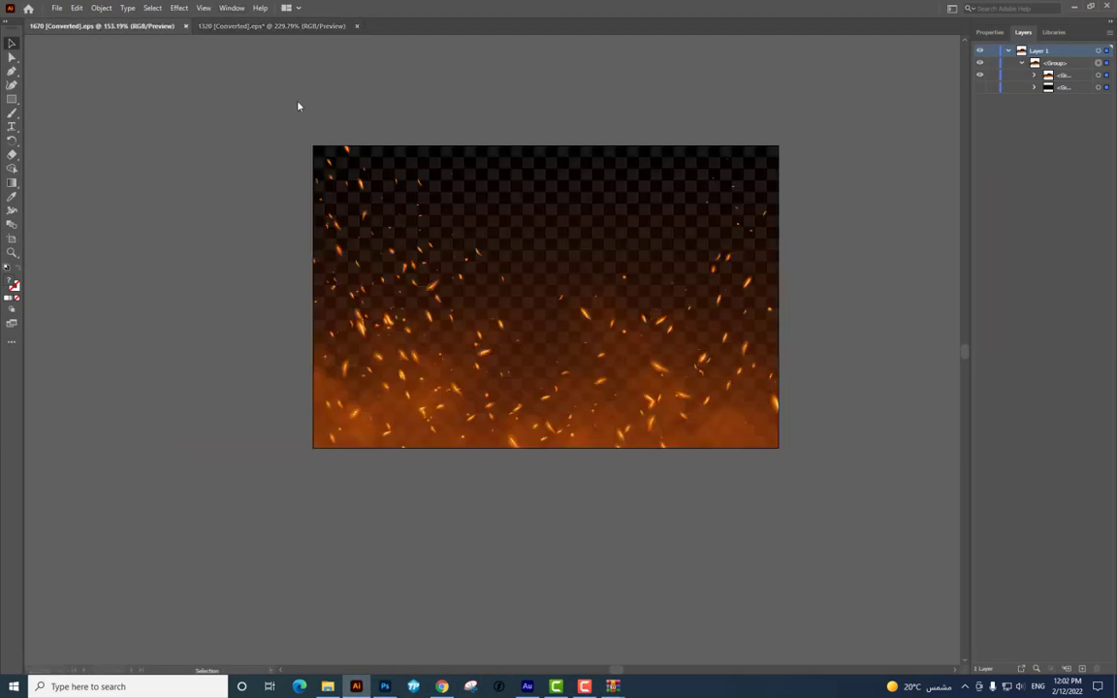
{"action": "left_click", "coordinate": [1008, 50]}
{"action": "left_click", "coordinate": [1022, 62]}
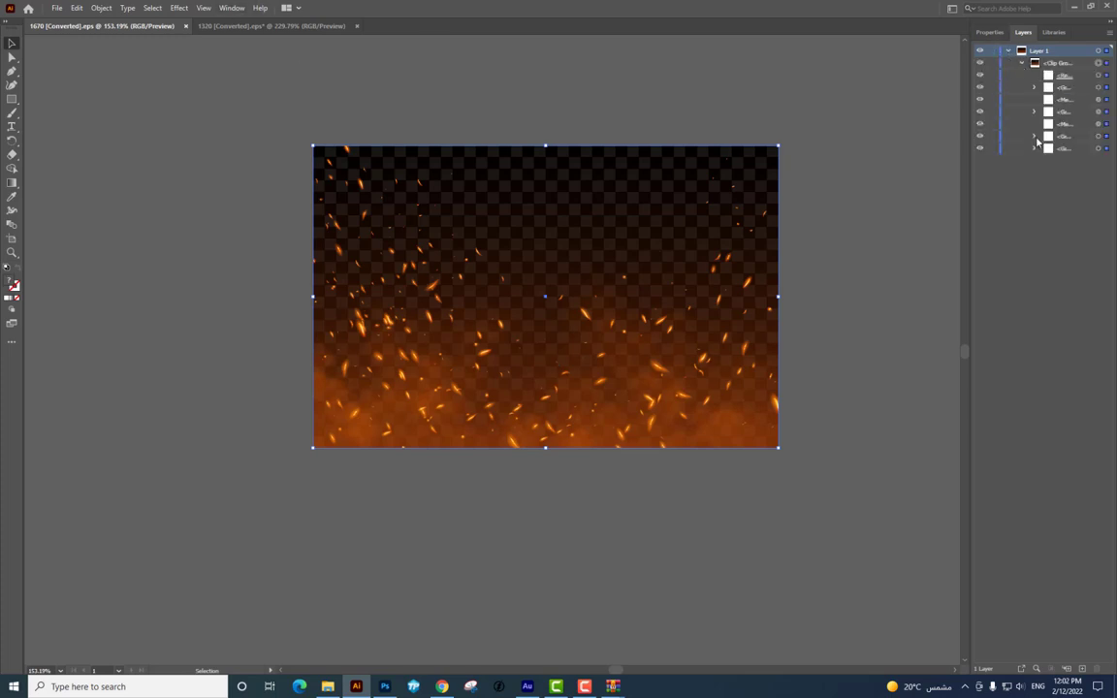
{"action": "left_click", "coordinate": [980, 136]}
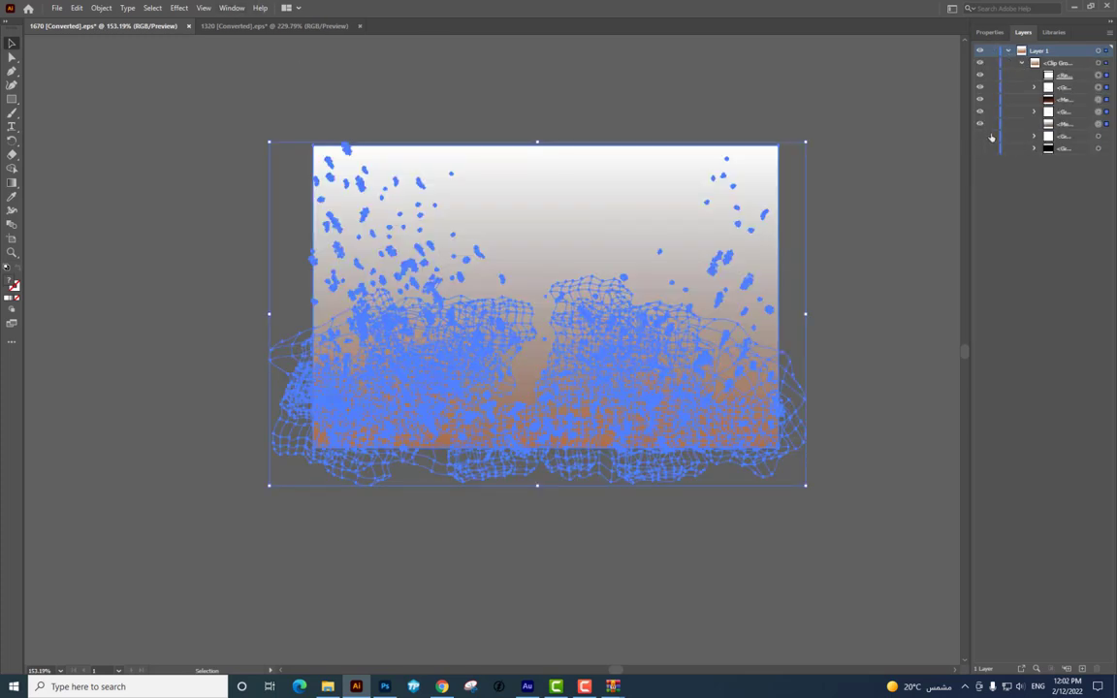
{"action": "left_click", "coordinate": [980, 123]}
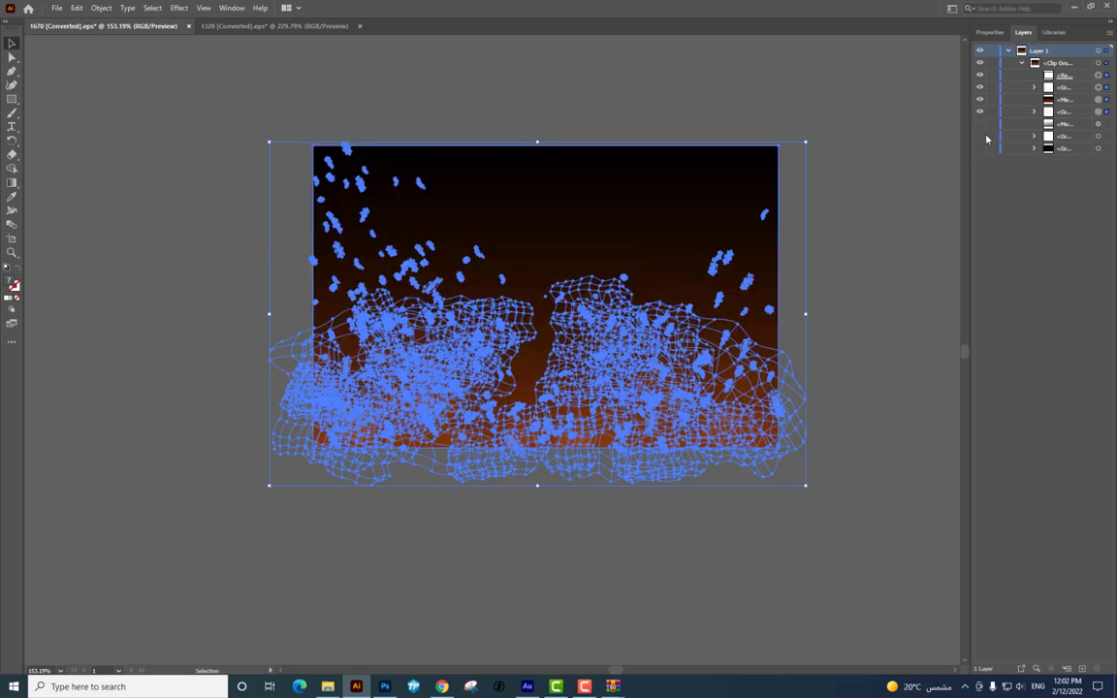
{"action": "left_click", "coordinate": [868, 456]}
{"action": "mouse_move", "coordinate": [541, 270]}
{"action": "left_mouse_down"}
{"action": "mouse_move", "coordinate": [383, 684]}
{"action": "mouse_move", "coordinate": [515, 296]}
{"action": "left_mouse_up"}
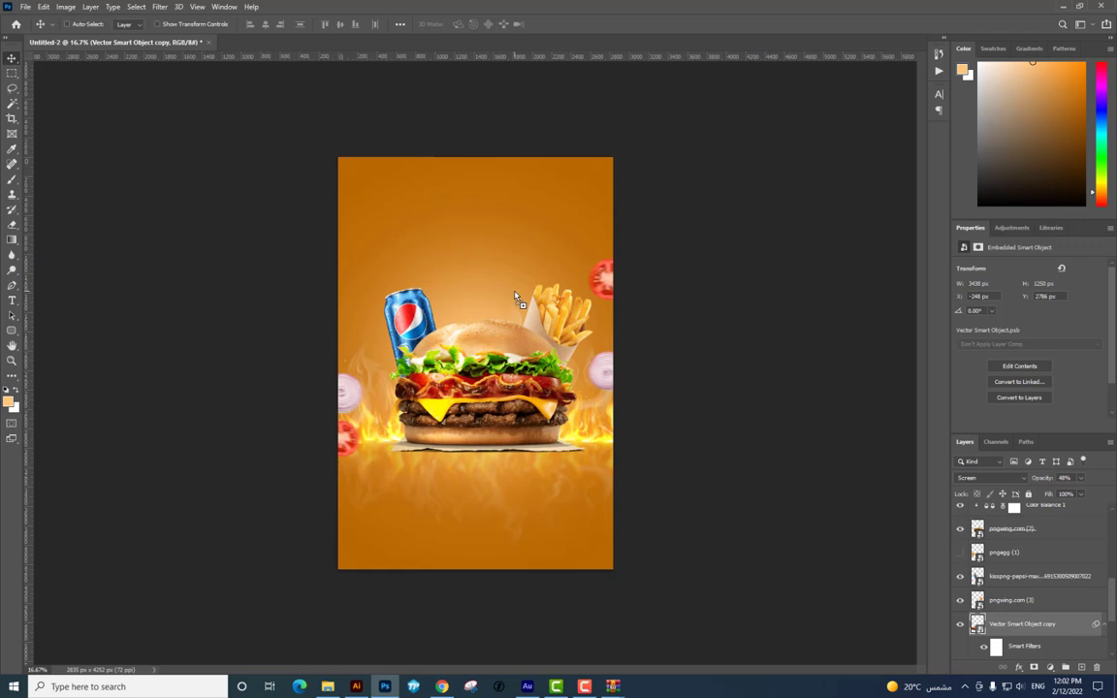
Place the sparks artwork in the poster, enlarge it, and shift it slightly left
{"action": "left_click_drag", "start_coordinate": [515, 296], "coordinate": [515, 296]}
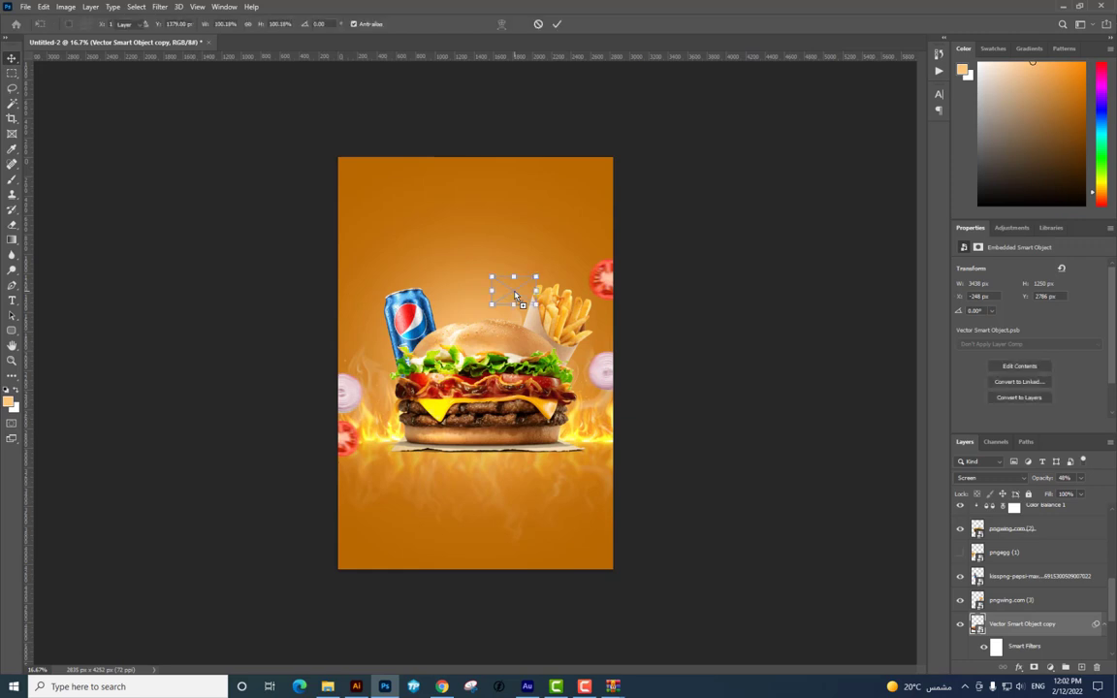
{"action": "key", "text": "Return"}
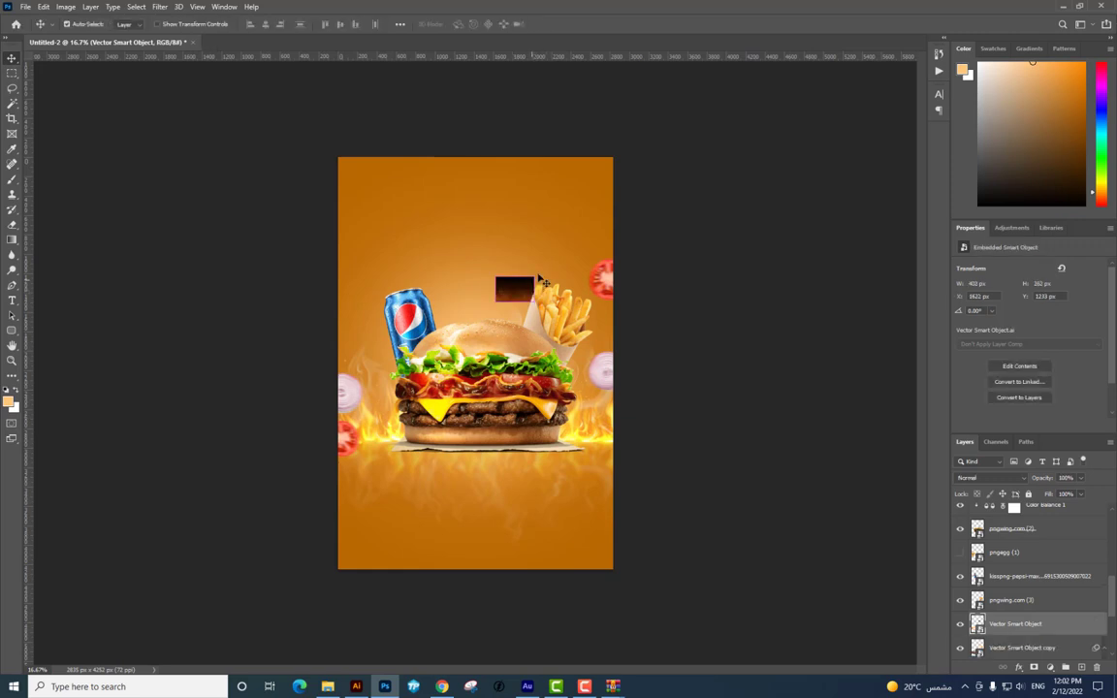
{"action": "key", "text": "ctrl+t"}
{"action": "left_click_drag", "start_coordinate": [533, 277], "coordinate": [674, 206]}
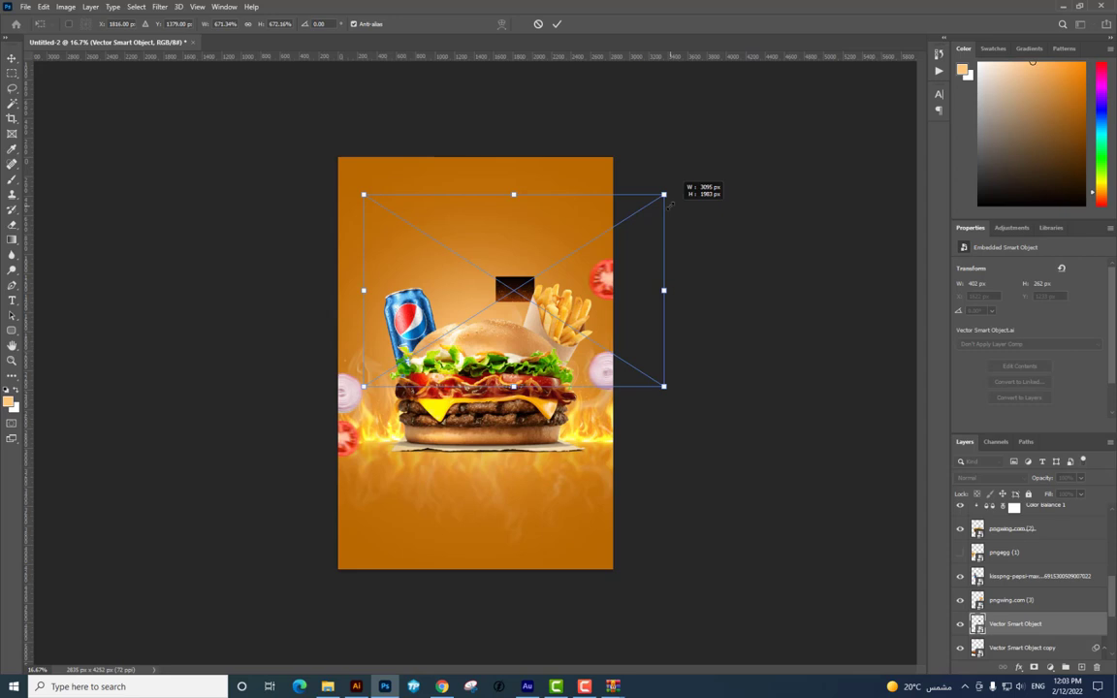
{"action": "key", "text": "Escape"}
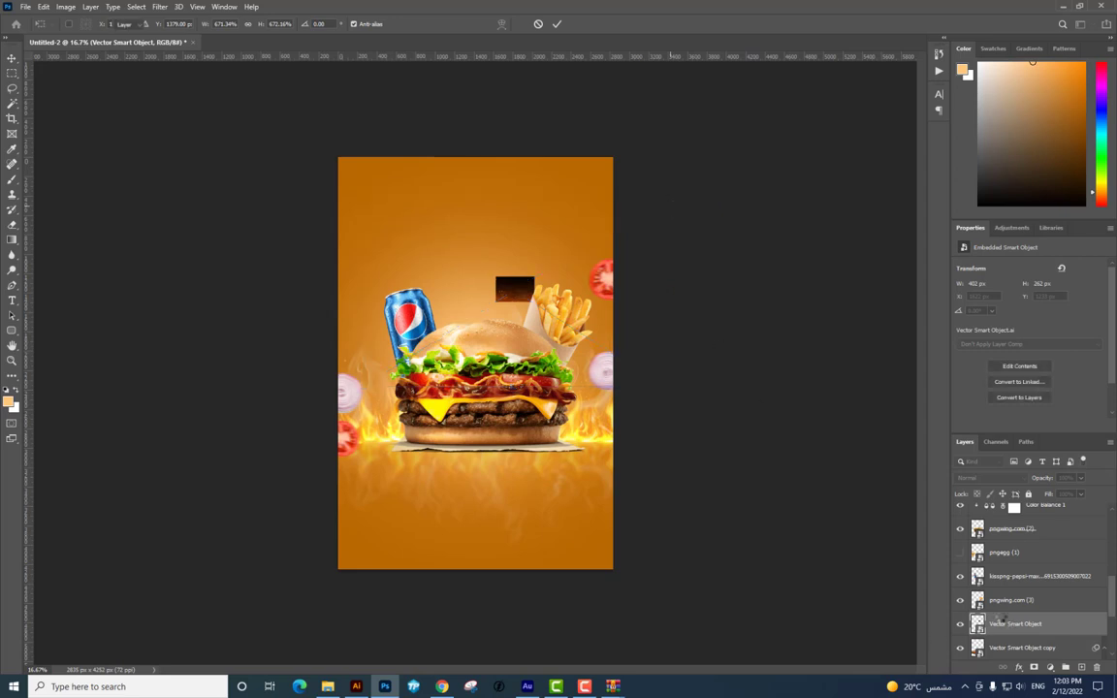
{"action": "key", "text": "Return"}
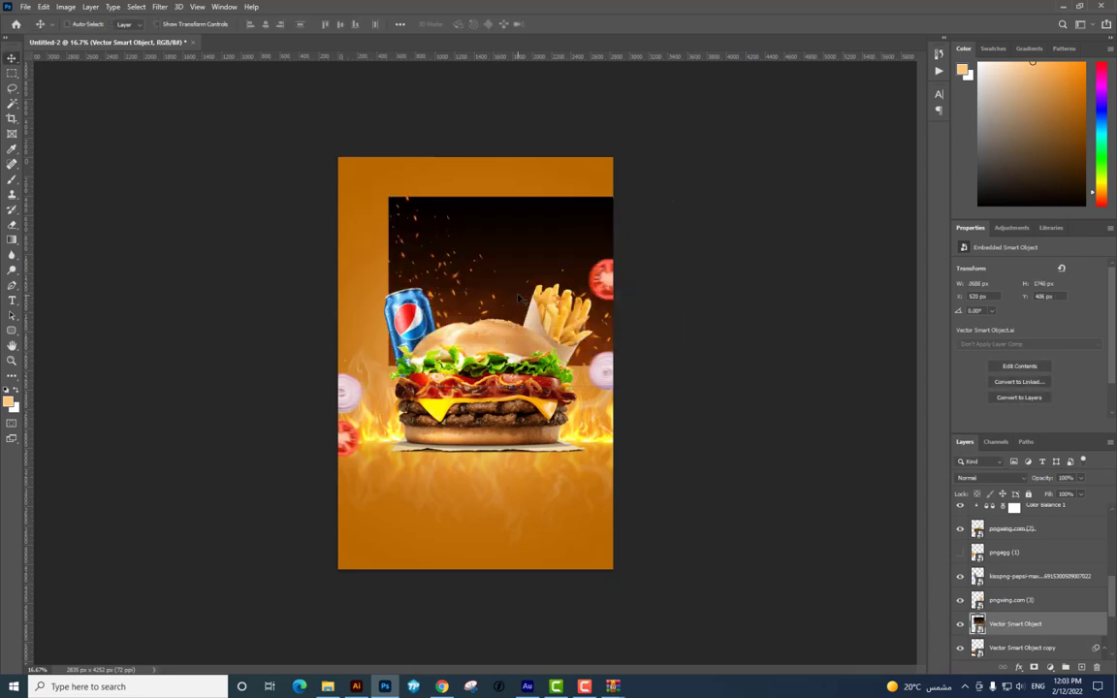
{"action": "left_click_drag", "start_coordinate": [517, 297], "coordinate": [474, 295]}
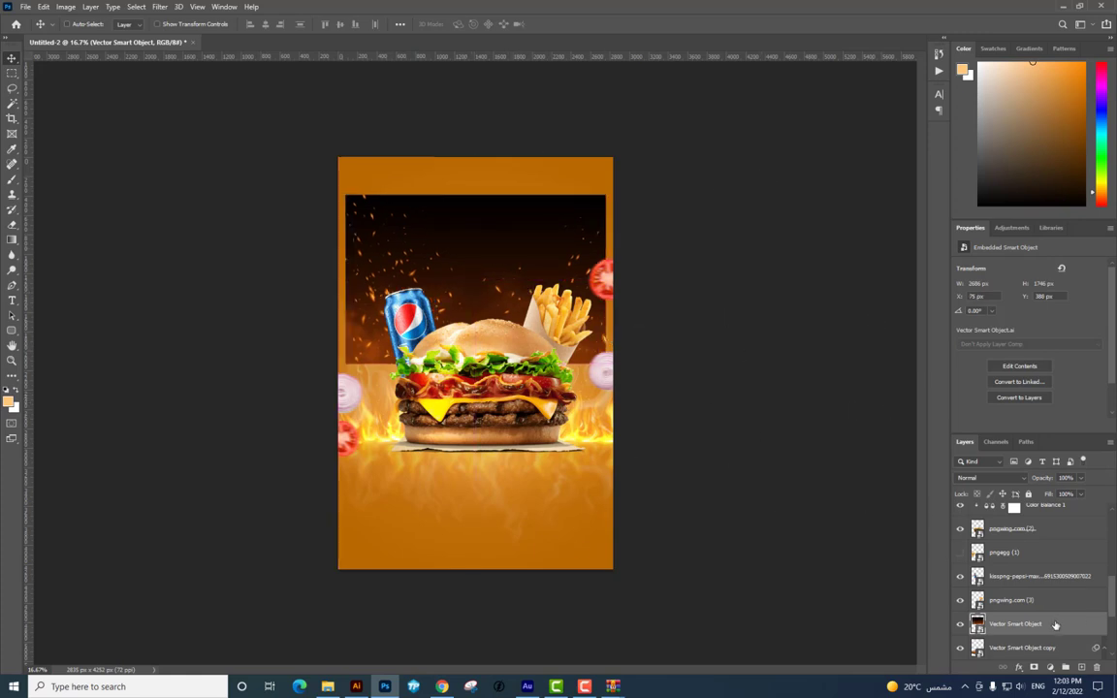
Move the sparks layer to the top of the stack and scale it over the poster's lower half
{"action": "right_click", "coordinate": [1055, 626]}
{"action": "left_click", "coordinate": [970, 215]}
{"action": "mouse_move", "coordinate": [1043, 626]}
{"action": "left_mouse_down"}
{"action": "mouse_move", "coordinate": [1038, 387]}
{"action": "mouse_move", "coordinate": [1018, 512]}
{"action": "left_mouse_up"}
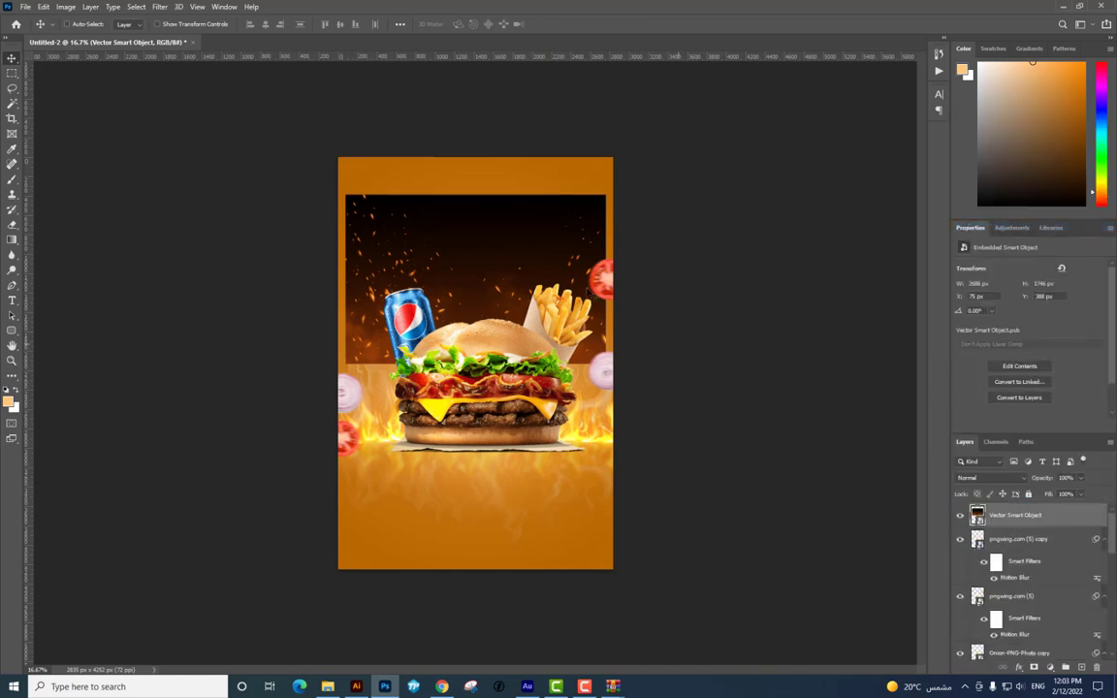
{"action": "left_click_drag", "start_coordinate": [512, 307], "coordinate": [577, 458]}
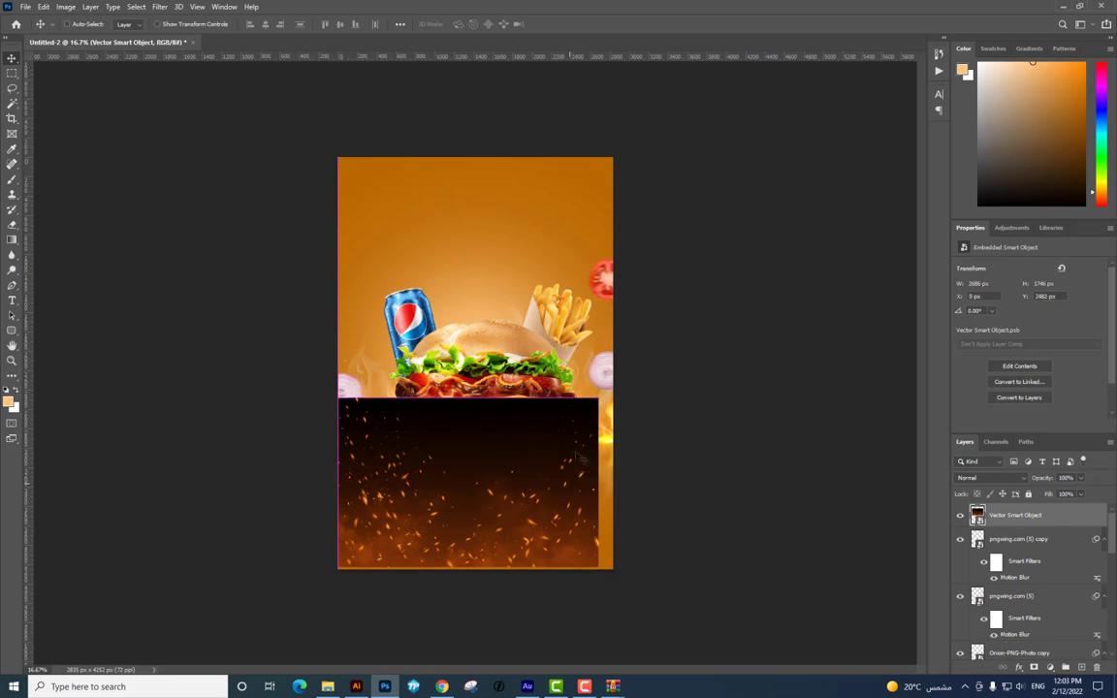
{"action": "key", "text": "ctrl+t"}
{"action": "left_click_drag", "start_coordinate": [599, 397], "coordinate": [663, 354]}
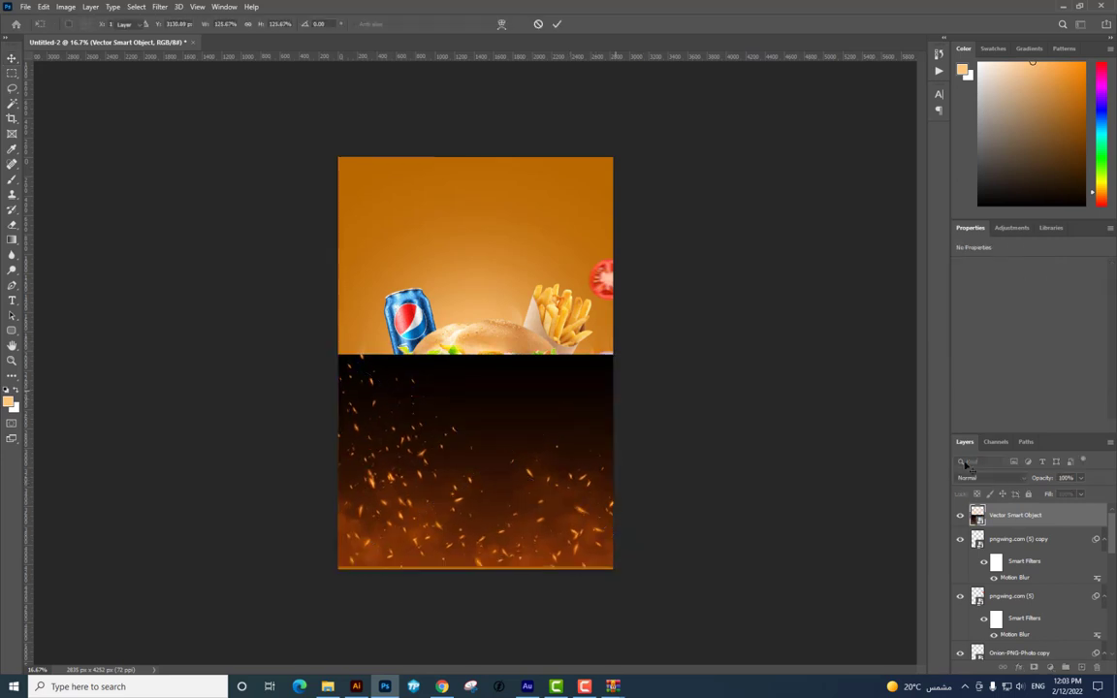
{"action": "key", "text": "Return"}
Blend the sparks layer in Screen mode and nudge it left across the poster
{"action": "left_click", "coordinate": [970, 479]}
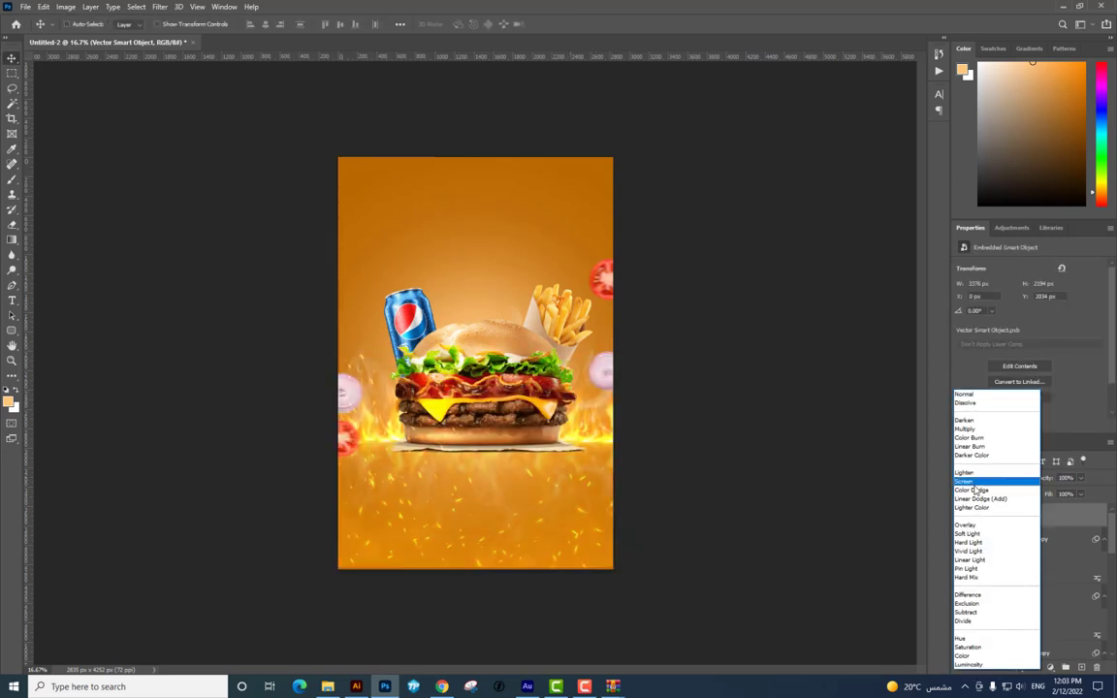
{"action": "left_click", "coordinate": [974, 483]}
{"action": "left_click_drag", "start_coordinate": [631, 468], "coordinate": [567, 462]}
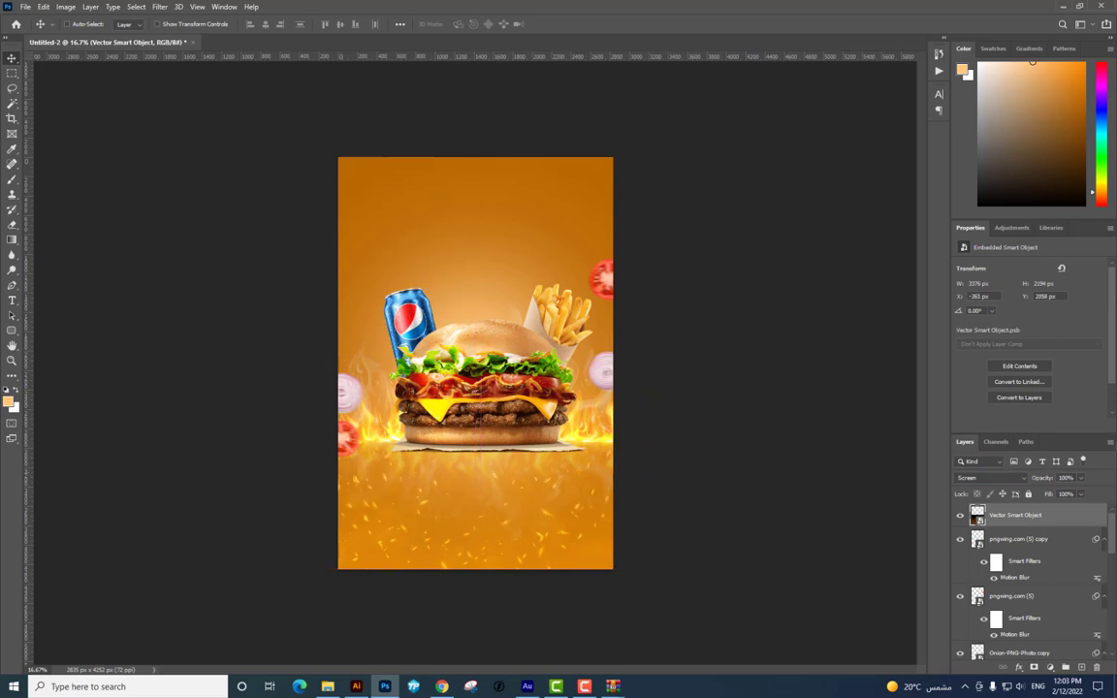
{"action": "scroll", "coordinate": [524, 262], "scroll_direction": "up", "scroll_amount": 1}
{"action": "scroll", "coordinate": [524, 261], "scroll_direction": "up", "scroll_amount": 1}
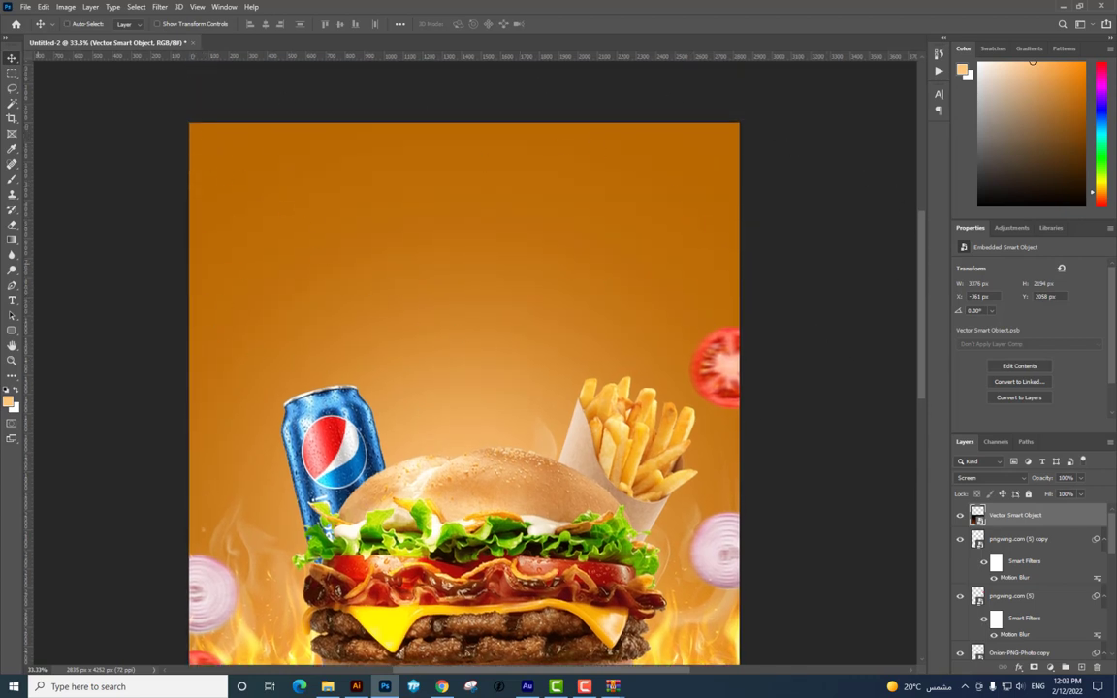
{"action": "left_click", "coordinate": [11, 300]}
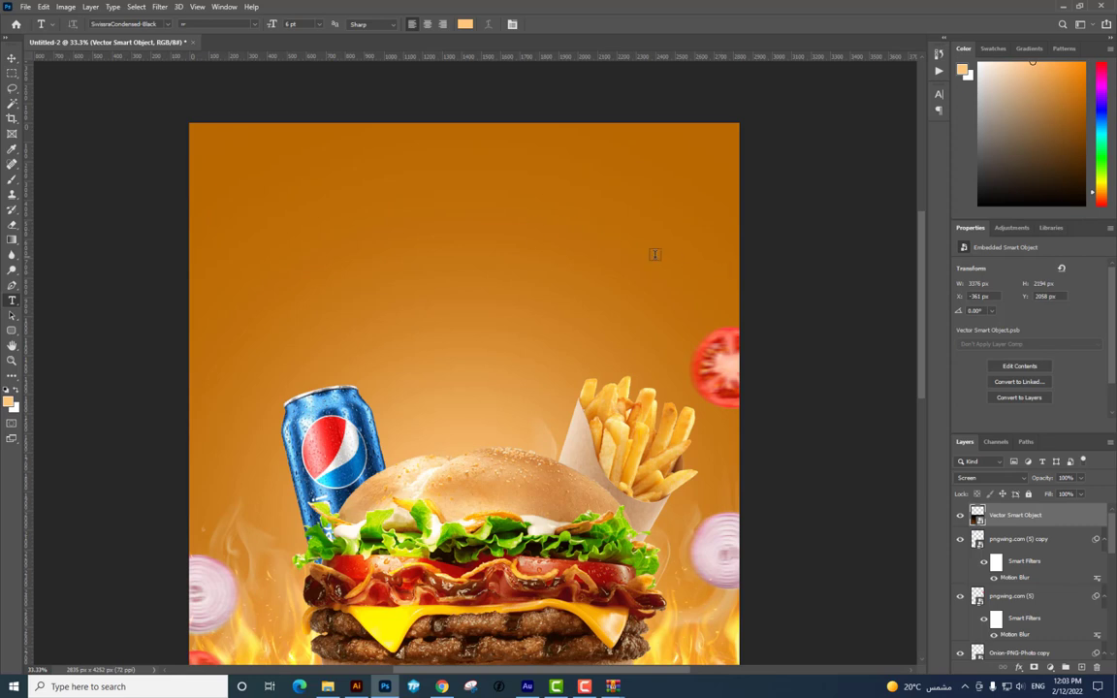
Type the Arabic word خصم above the burger and enlarge it
{"action": "left_click", "coordinate": [524, 255]}
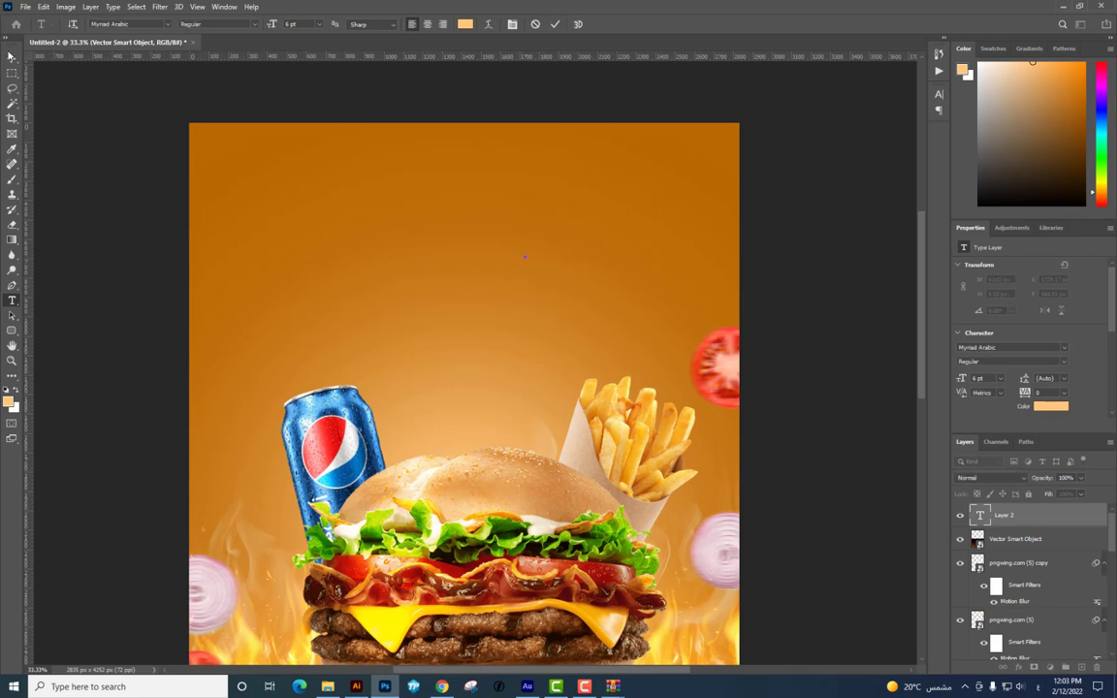
{"action": "type", "text": "خصم"}
{"action": "key", "text": "ctrl+t"}
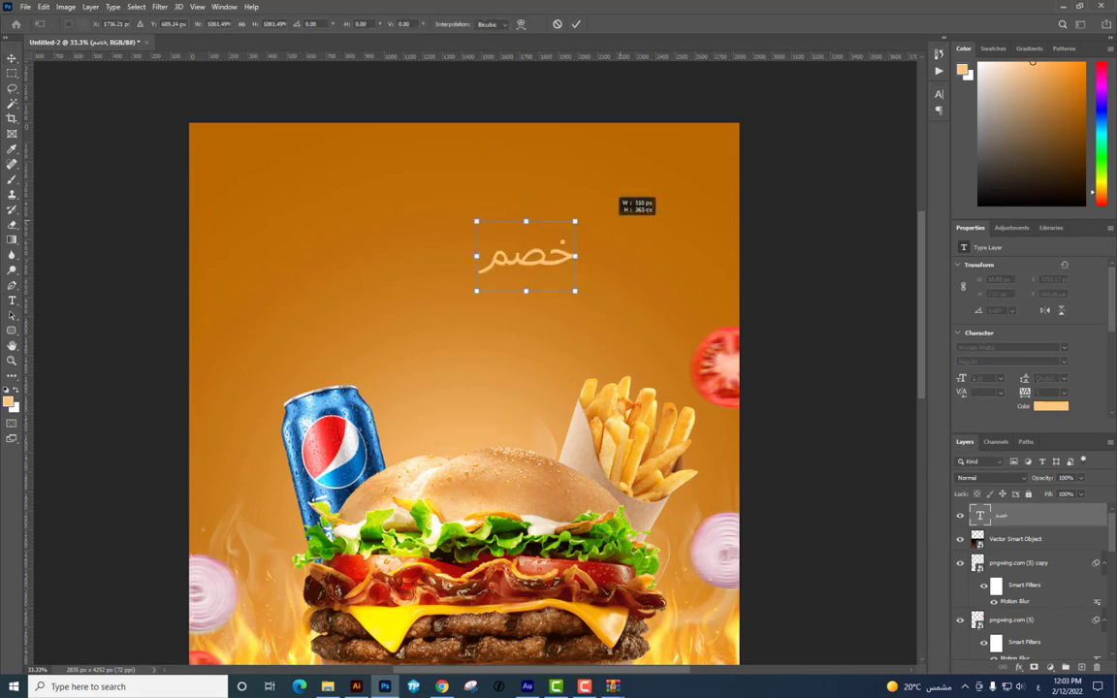
{"action": "left_click_drag", "start_coordinate": [604, 218], "coordinate": [643, 210]}
{"action": "key", "text": "Return"}
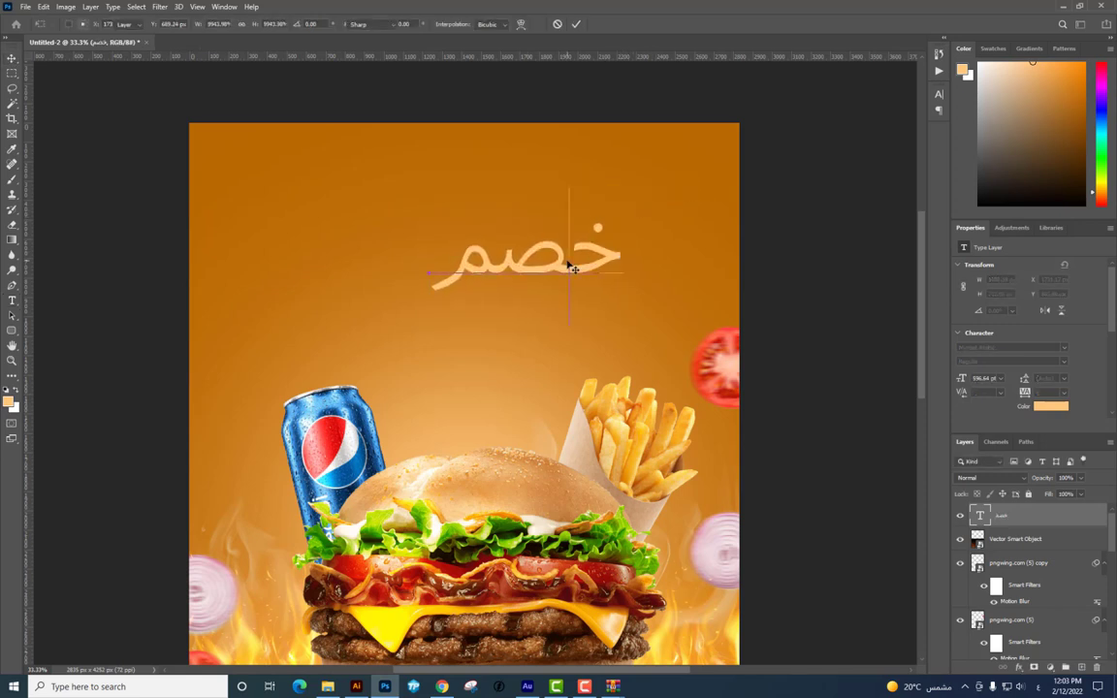
Change the خصم text's font to GE SS Two Bold
{"action": "double_click", "coordinate": [573, 269]}
{"action": "left_click", "coordinate": [136, 22]}
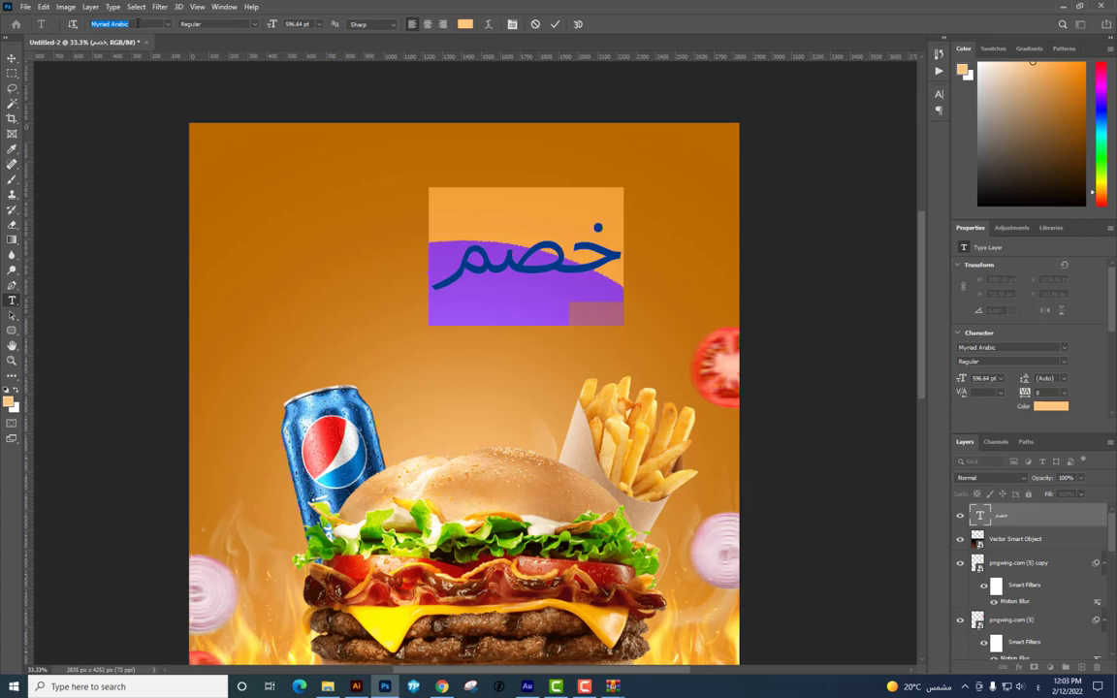
{"action": "type", "text": "G"}
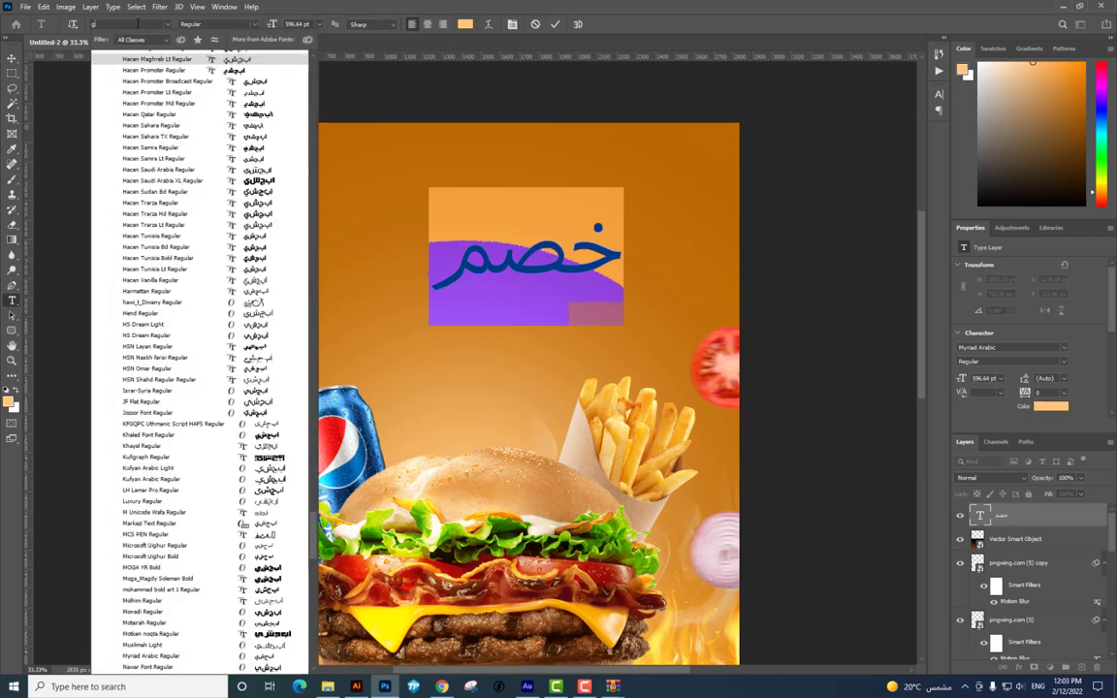
{"action": "type", "text": "E SS Two"}
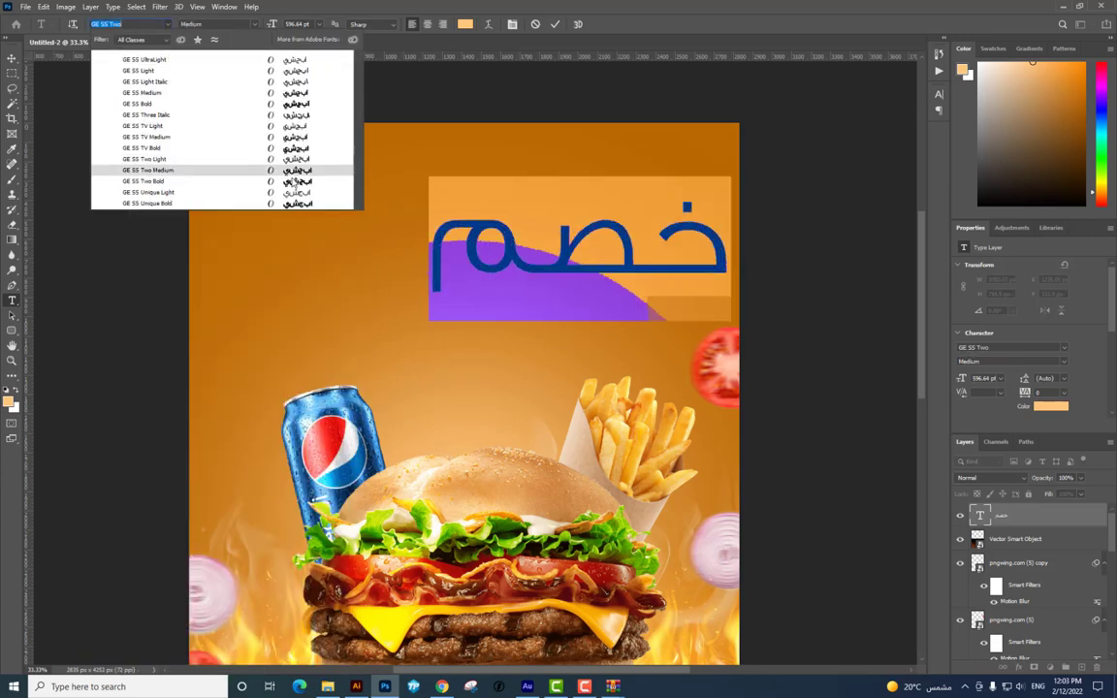
{"action": "left_click", "coordinate": [142, 181]}
{"action": "key", "text": "ctrl+Return"}
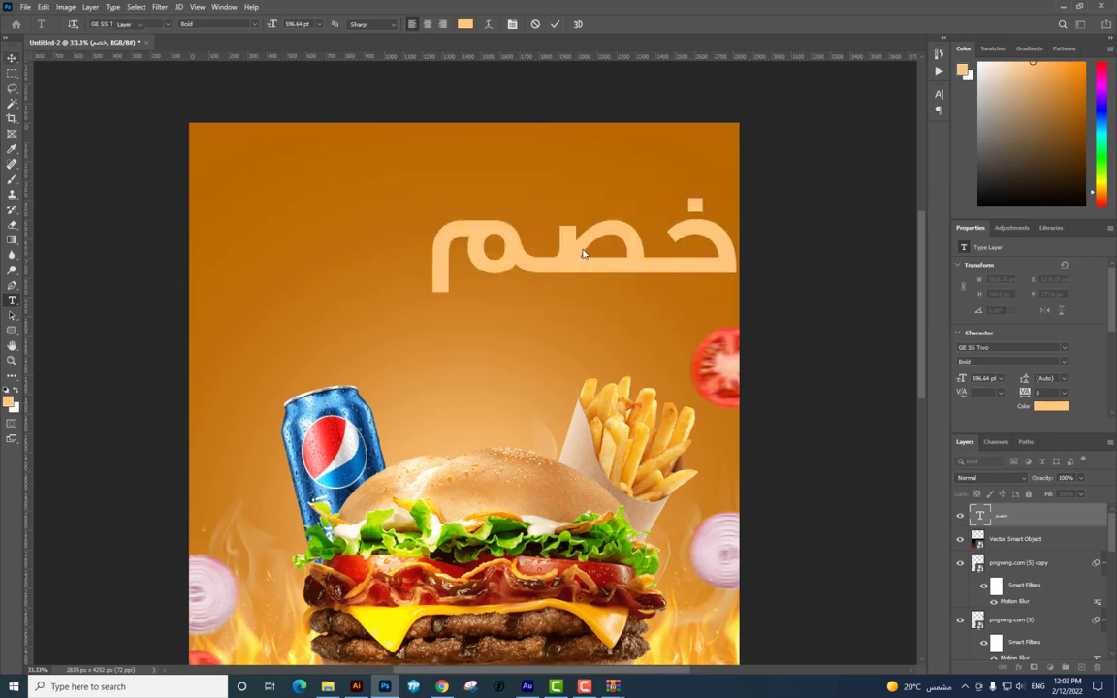
Centre the headline on the poster and shrink it to about 79%
{"action": "left_click_drag", "start_coordinate": [583, 254], "coordinate": [465, 252]}
{"action": "key", "text": "ctrl+t"}
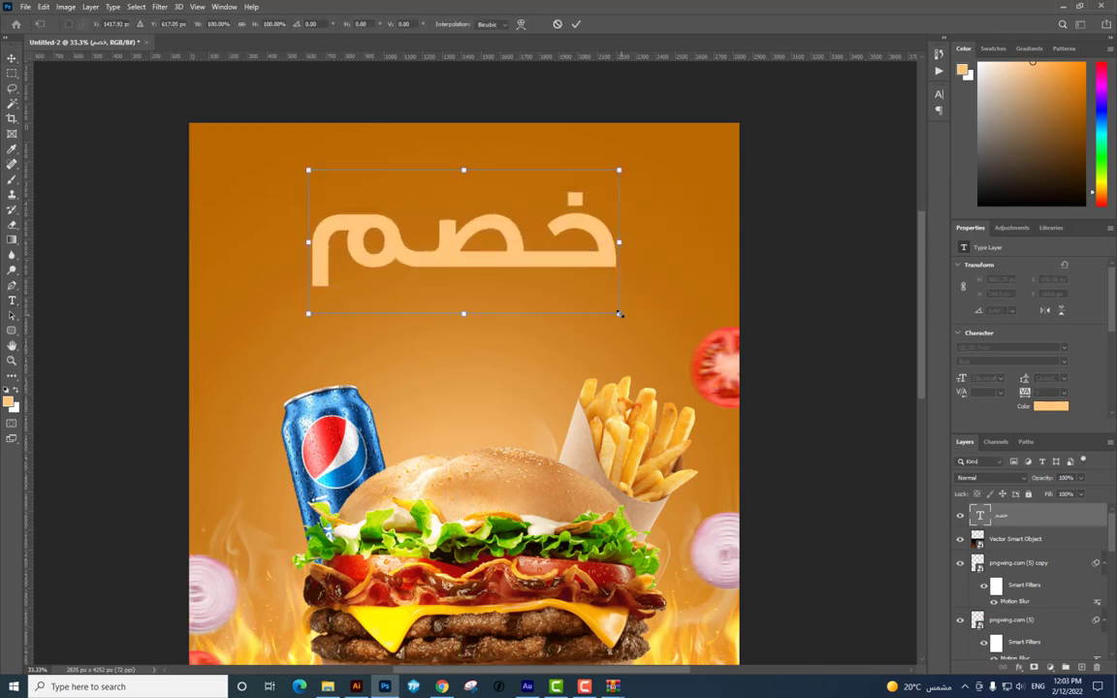
{"action": "mouse_move", "coordinate": [620, 314]}
{"action": "left_mouse_down"}
{"action": "mouse_move", "coordinate": [555, 283]}
{"action": "mouse_move", "coordinate": [562, 253]}
{"action": "left_mouse_up"}
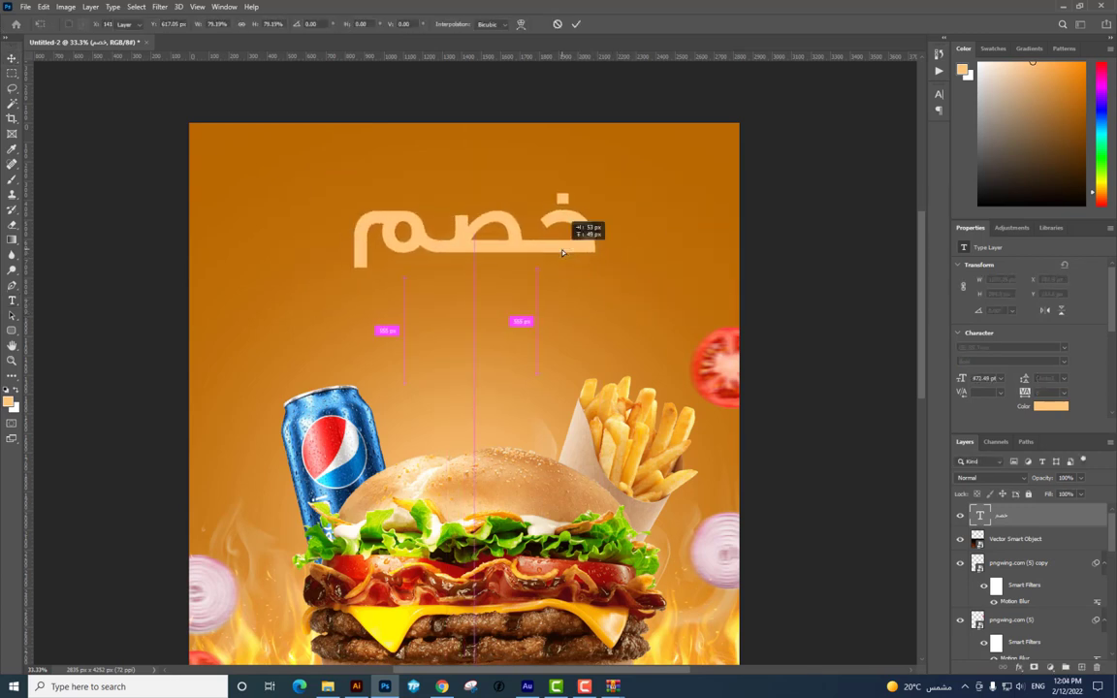
{"action": "key", "text": "Return"}
Colour the headline white (#ffffff) and duplicate the text layer
{"action": "double_click", "coordinate": [980, 515]}
{"action": "left_click", "coordinate": [466, 23]}
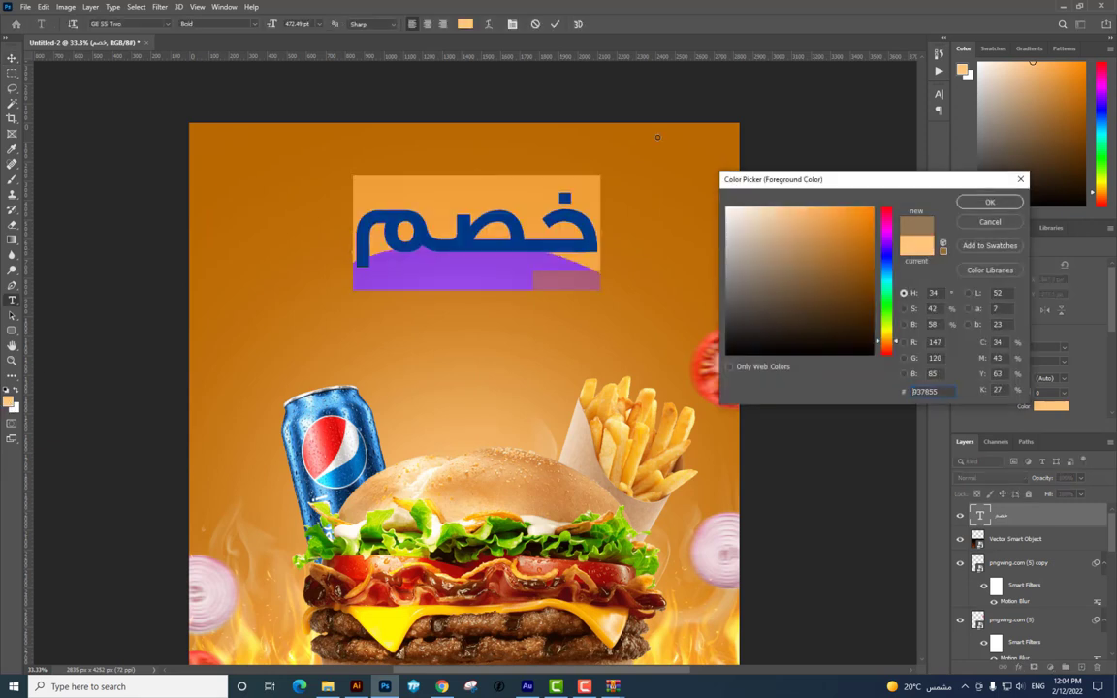
{"action": "type", "text": "ffffff"}
{"action": "key", "text": "Return"}
{"action": "key", "text": "ctrl+Return"}
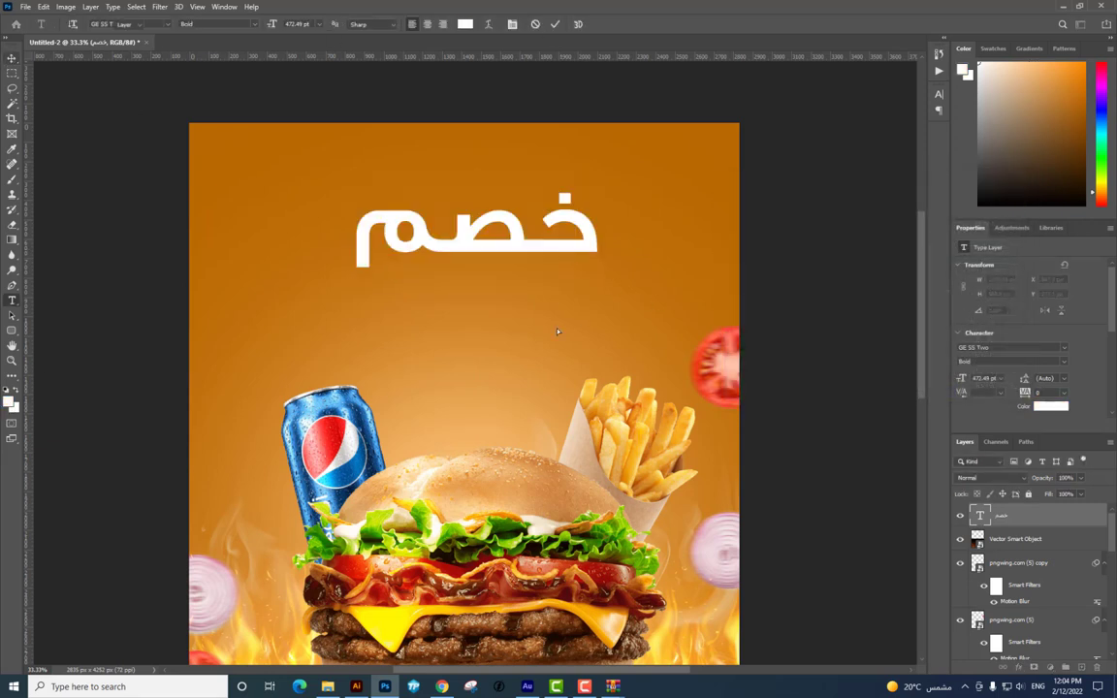
{"action": "left_click_drag", "start_coordinate": [558, 332], "coordinate": [557, 414]}
Change the duplicated text to ٥٠% and set its font to Impact
{"action": "double_click", "coordinate": [552, 323]}
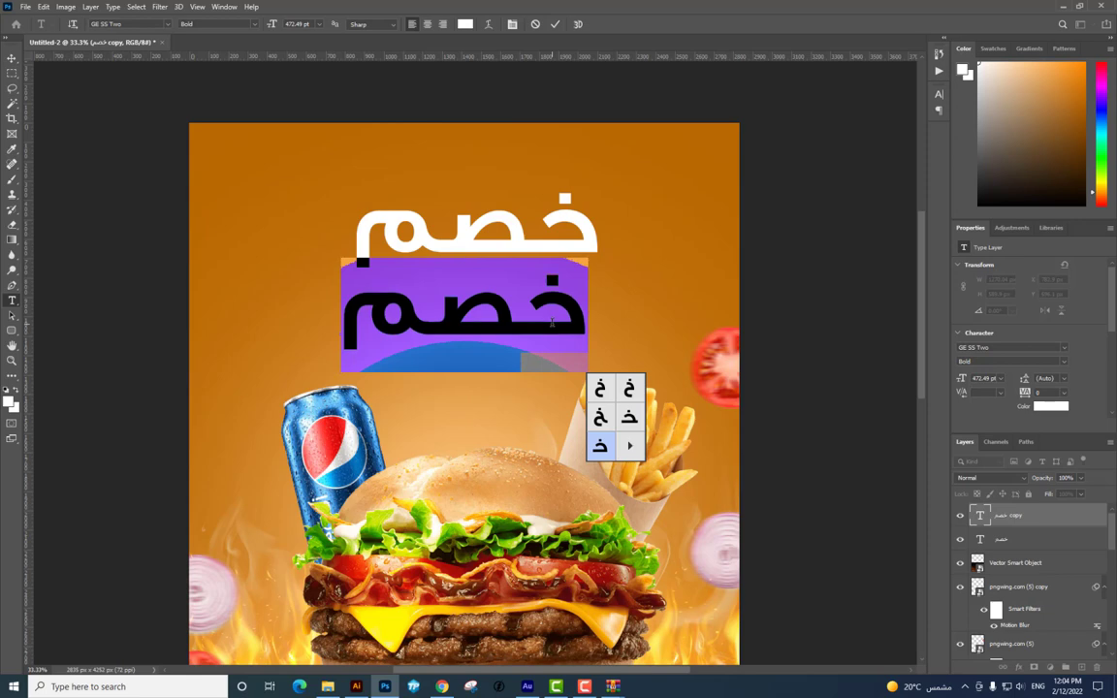
{"action": "type", "text": "٥٠%"}
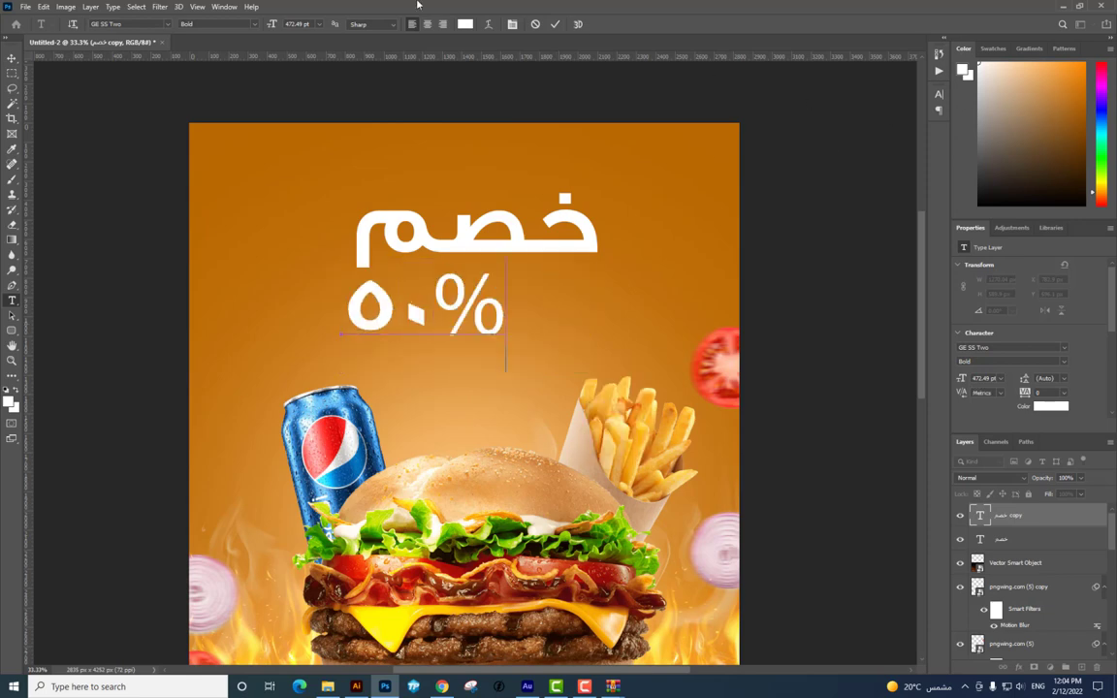
{"action": "key", "text": "ctrl+a"}
{"action": "left_click", "coordinate": [124, 23]}
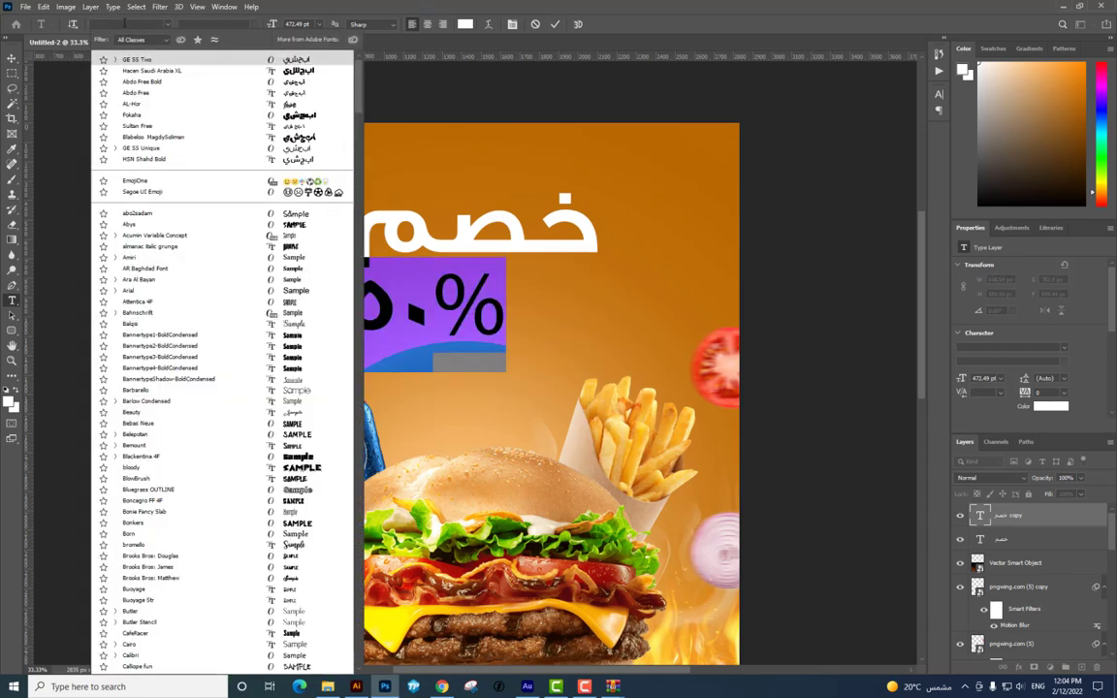
{"action": "key", "text": "Escape"}
{"action": "type", "text": "m"}
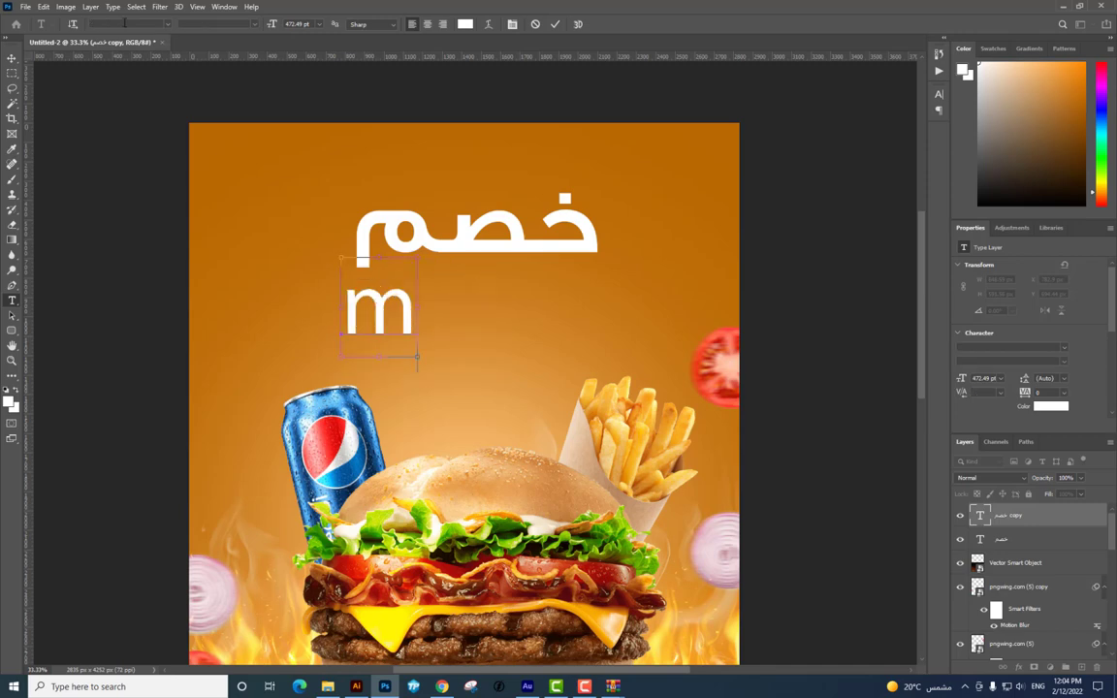
{"action": "key", "text": "ctrl+z"}
{"action": "left_click", "coordinate": [124, 23]}
{"action": "type", "text": "Impact"}
{"action": "key", "text": "Return"}
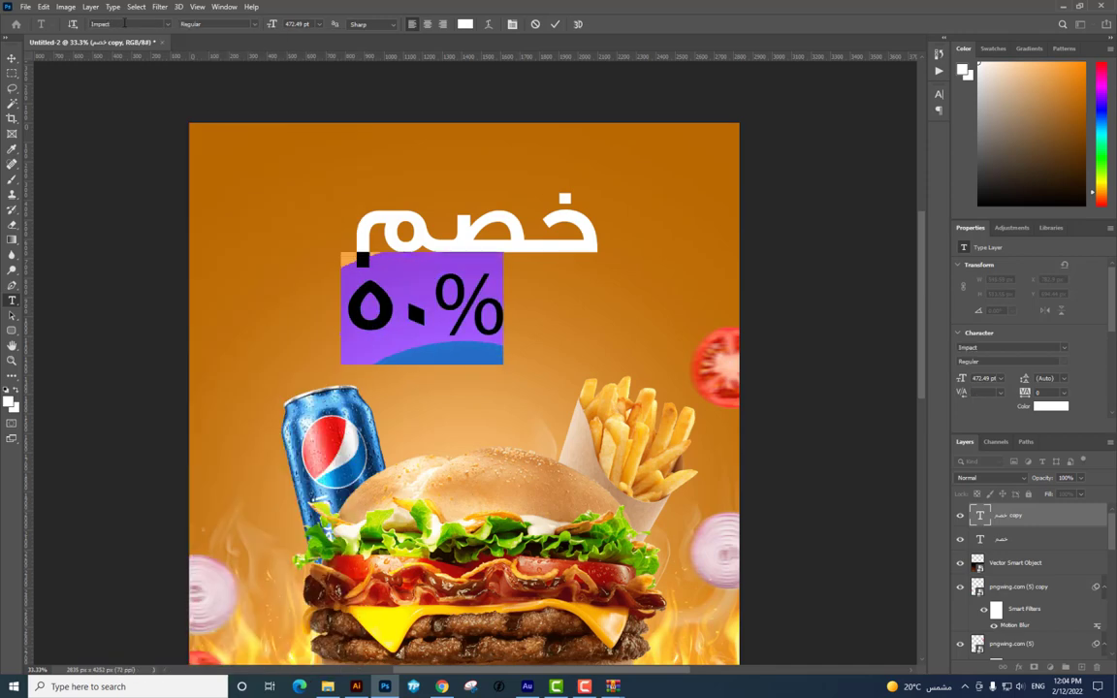
Move the 50% text under the heading and enlarge it to about 141%
{"action": "left_click", "coordinate": [10, 60]}
{"action": "mouse_move", "coordinate": [472, 295]}
{"action": "left_mouse_down"}
{"action": "mouse_move", "coordinate": [510, 291]}
{"action": "mouse_move", "coordinate": [540, 304]}
{"action": "left_mouse_up"}
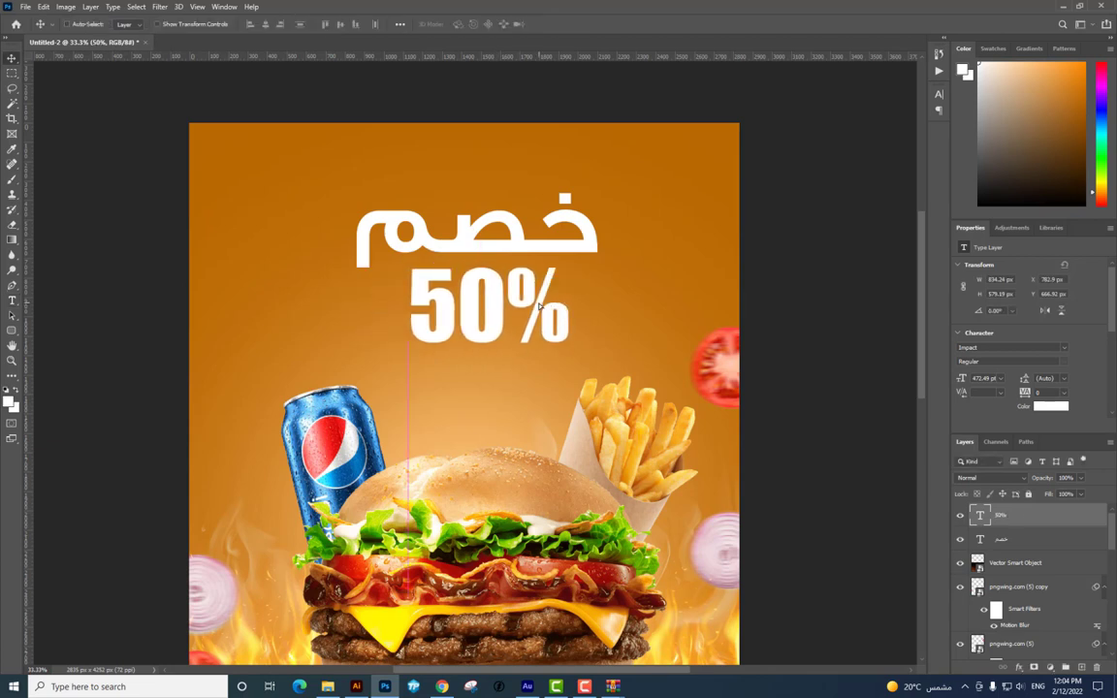
{"action": "key", "text": "ctrl+t"}
{"action": "left_click_drag", "start_coordinate": [570, 370], "coordinate": [599, 237]}
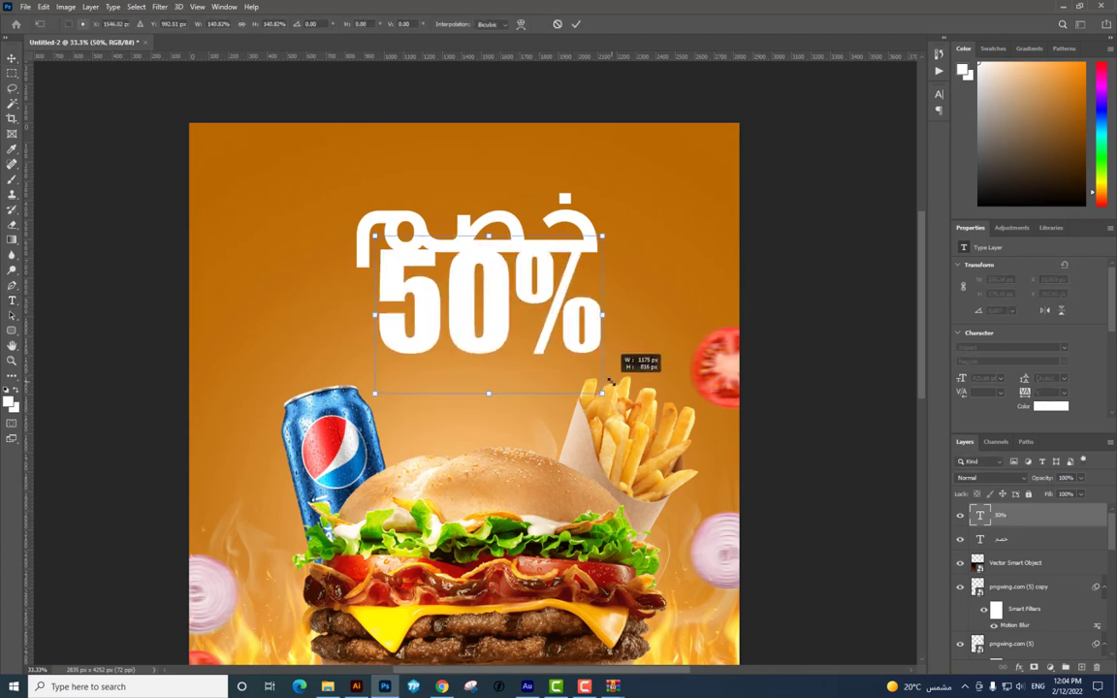
Select the خصم heading layer and shrink it to about 83%
{"action": "right_click", "coordinate": [599, 237]}
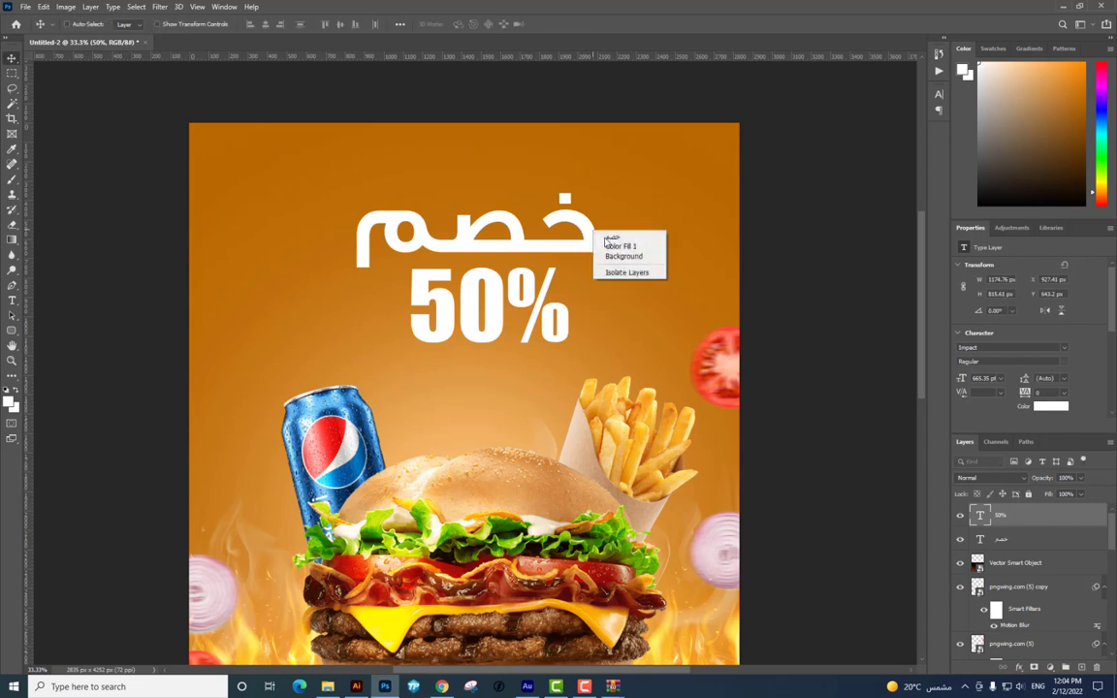
{"action": "left_click", "coordinate": [611, 239]}
{"action": "key", "text": "ctrl+t"}
{"action": "mouse_move", "coordinate": [599, 290]}
{"action": "left_mouse_down"}
{"action": "mouse_move", "coordinate": [578, 280]}
{"action": "mouse_move", "coordinate": [560, 243]}
{"action": "left_mouse_up"}
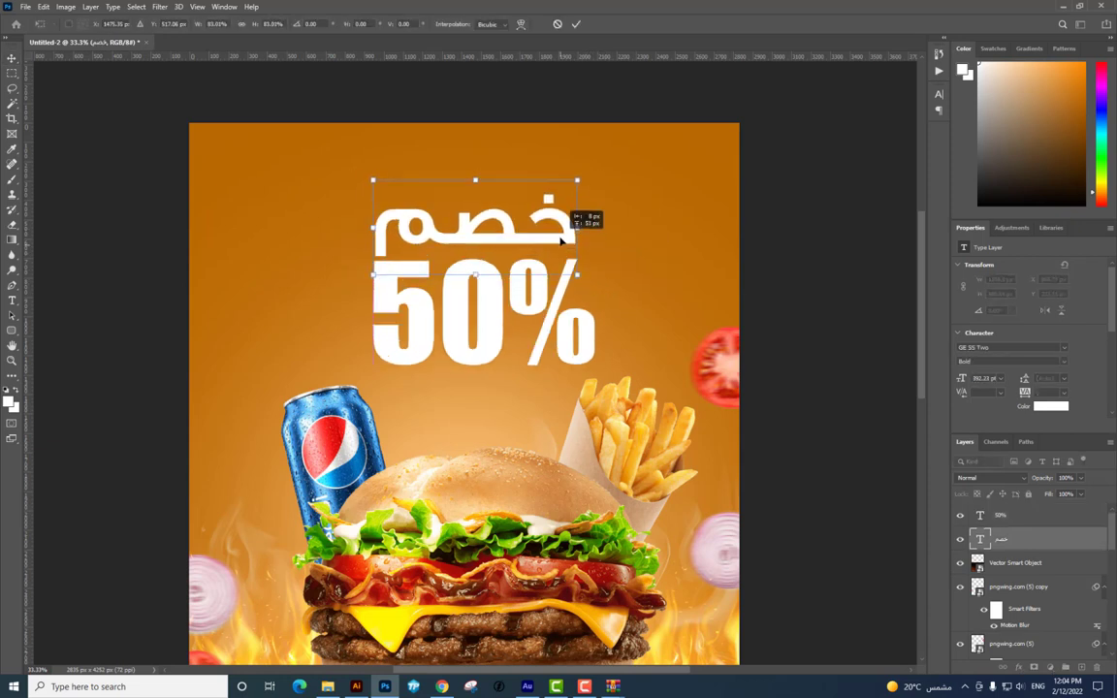
{"action": "key", "text": "Return"}
Select both text layers and move them together toward the upper right
{"action": "right_click", "coordinate": [569, 307]}
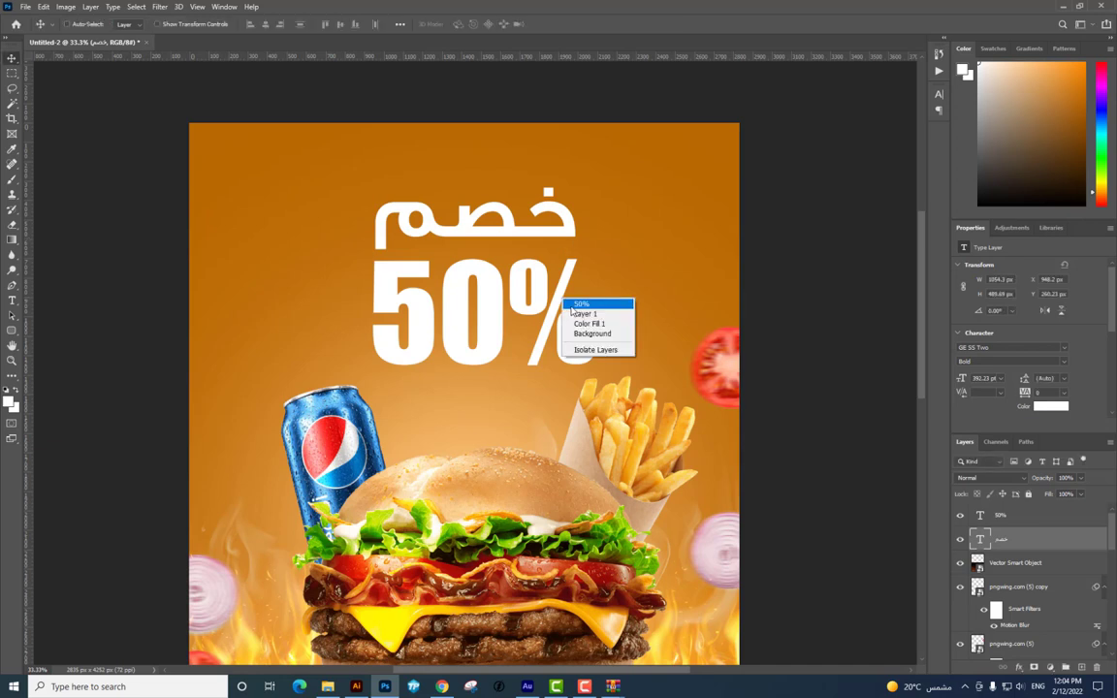
{"action": "left_click", "coordinate": [598, 307], "text": "shift"}
{"action": "mouse_move", "coordinate": [586, 337]}
{"action": "left_mouse_down"}
{"action": "mouse_move", "coordinate": [668, 319]}
{"action": "mouse_move", "coordinate": [632, 296]}
{"action": "left_mouse_up"}
{"action": "key", "text": "ctrl+t"}
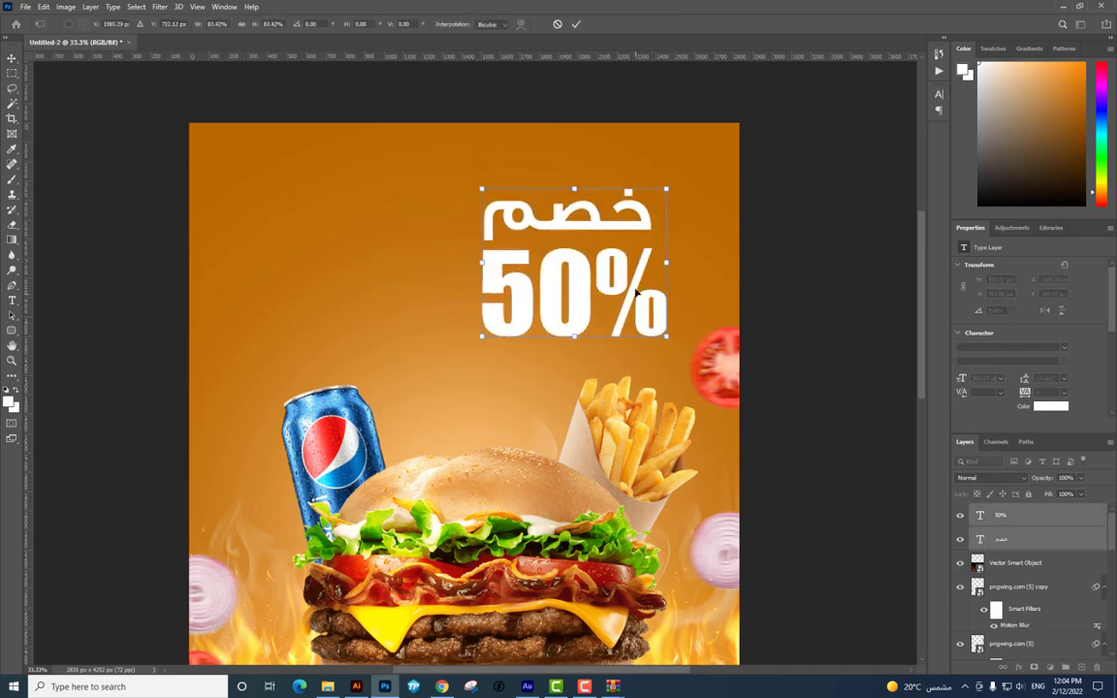
{"action": "key", "text": "Return"}
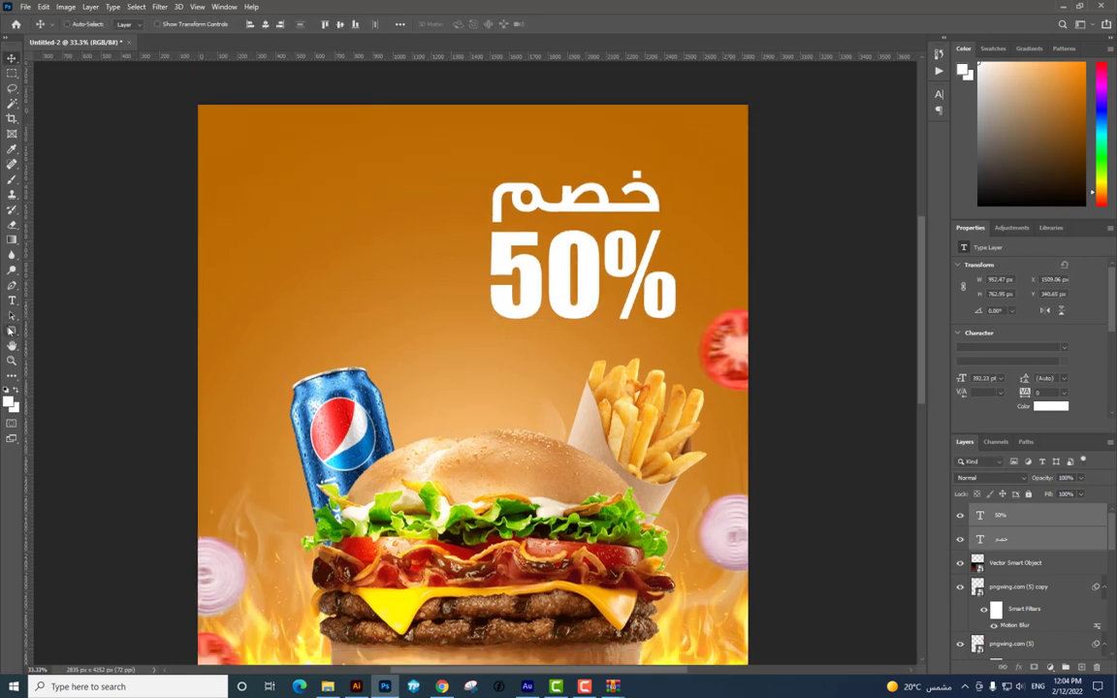
Draw a thin vertical rectangle bar just left of the خصم 50% headline
{"action": "left_click", "coordinate": [12, 330]}
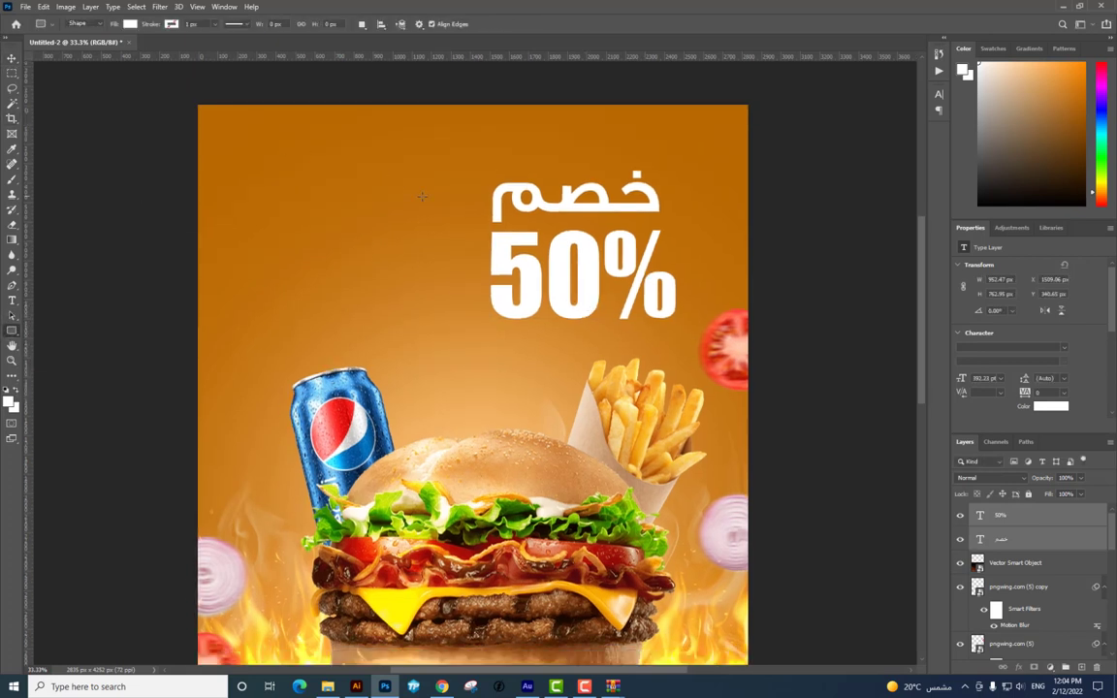
{"action": "left_click_drag", "start_coordinate": [482, 185], "coordinate": [477, 299]}
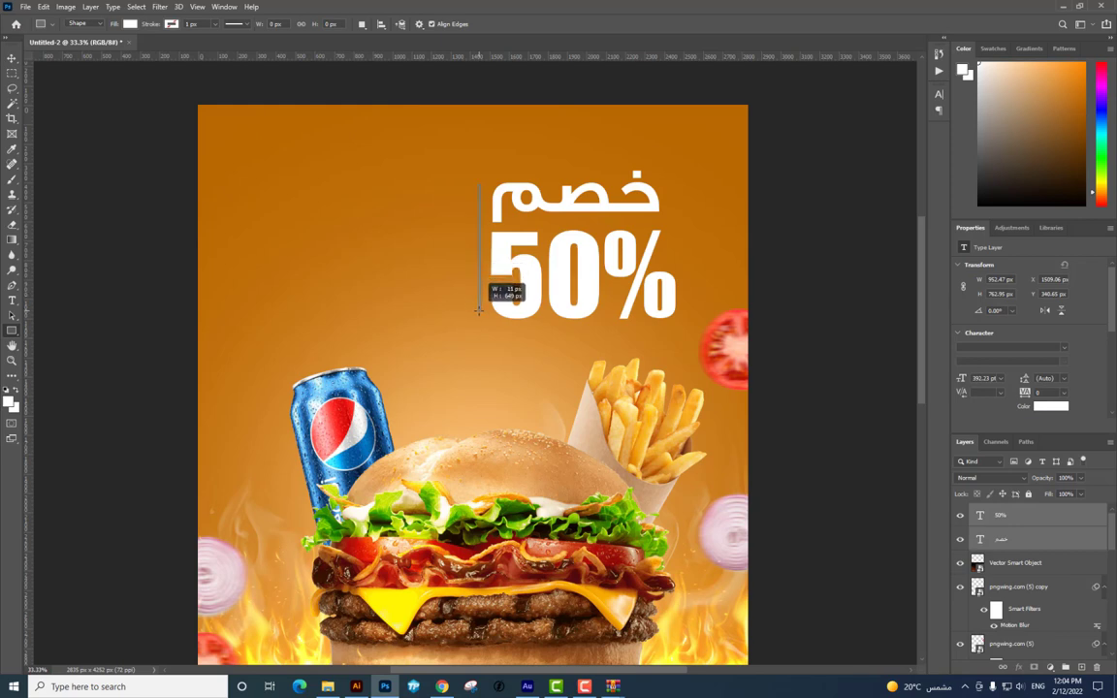
{"action": "left_click_drag", "start_coordinate": [477, 299], "coordinate": [479, 312]}
{"action": "key", "text": "v"}
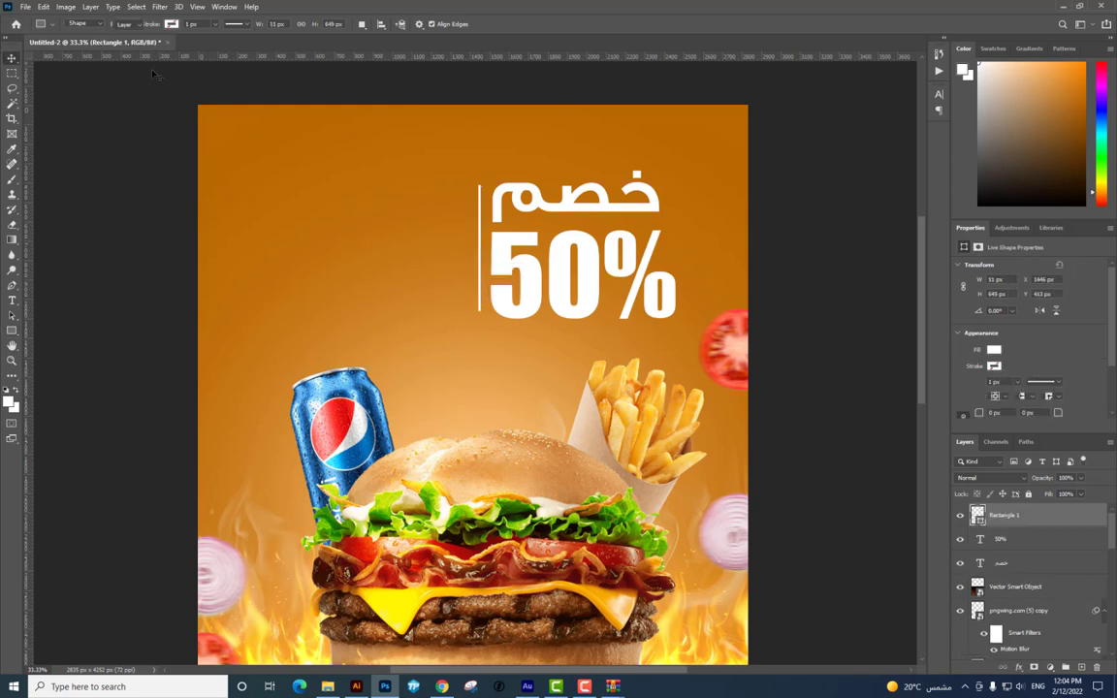
{"action": "key", "text": "Left"}
{"action": "key", "text": "Left"}
{"action": "key", "text": "Left"}
{"action": "key", "text": "Left"}
{"action": "key", "text": "Left"}
{"action": "key", "text": "Left"}
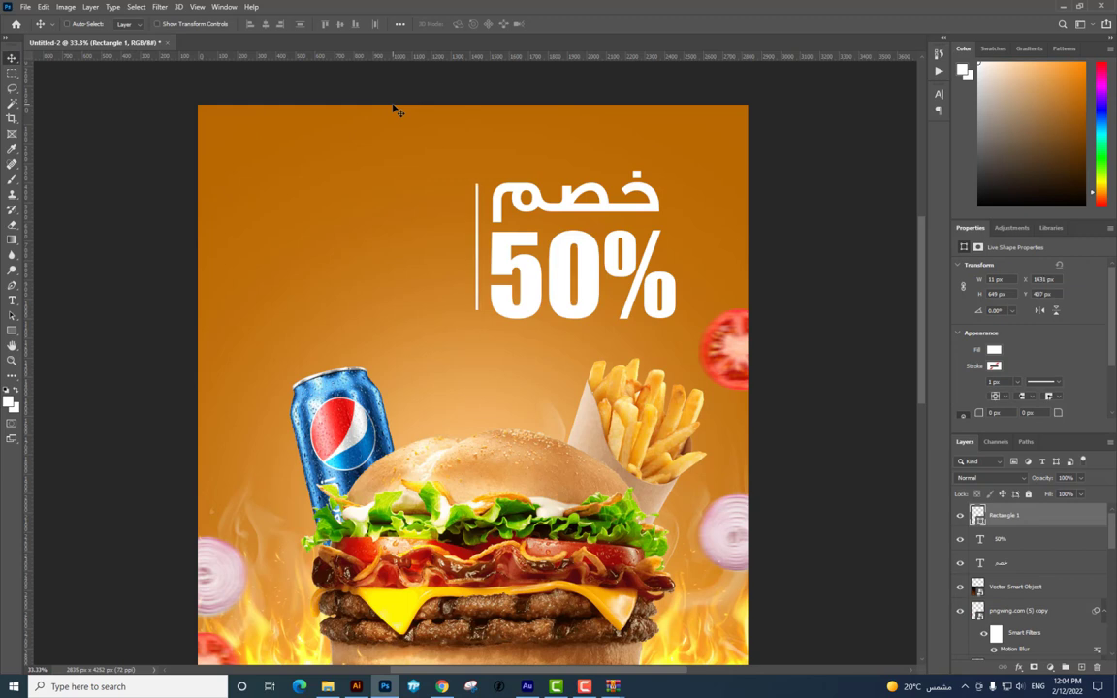
Duplicate the خصم heading left of the bar, retype it as على, and place it beside the bar
{"action": "right_click", "coordinate": [619, 222]}
{"action": "left_click", "coordinate": [645, 236]}
{"action": "left_click_drag", "start_coordinate": [645, 205], "coordinate": [419, 207]}
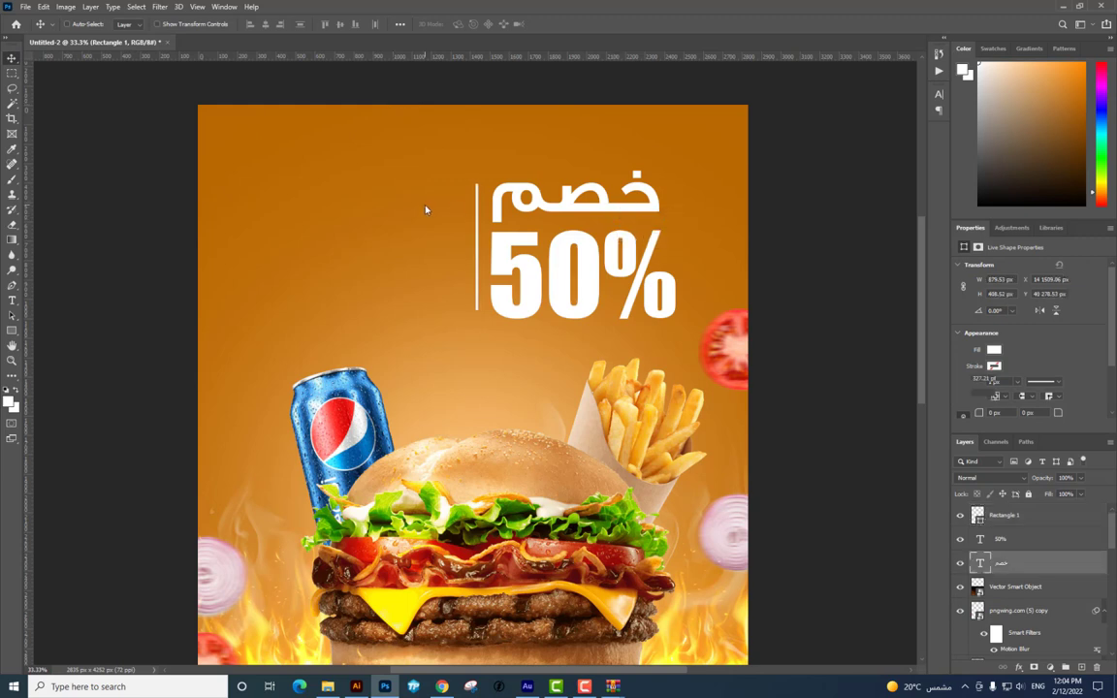
{"action": "key", "text": "ctrl+z"}
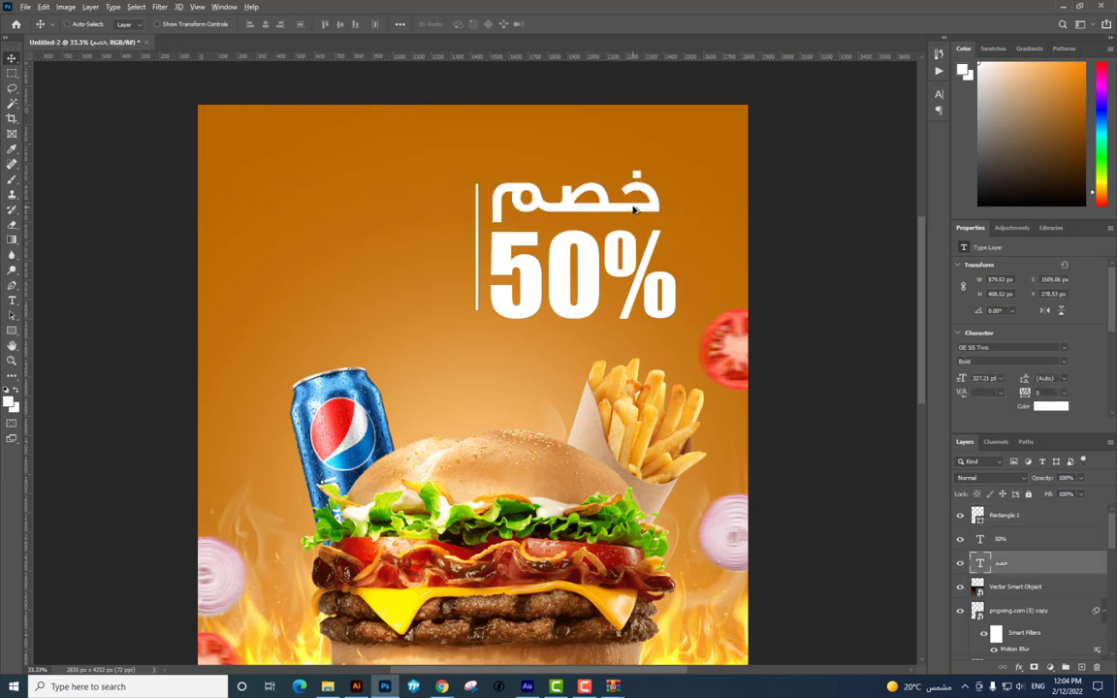
{"action": "left_click_drag", "start_coordinate": [634, 209], "coordinate": [412, 207]}
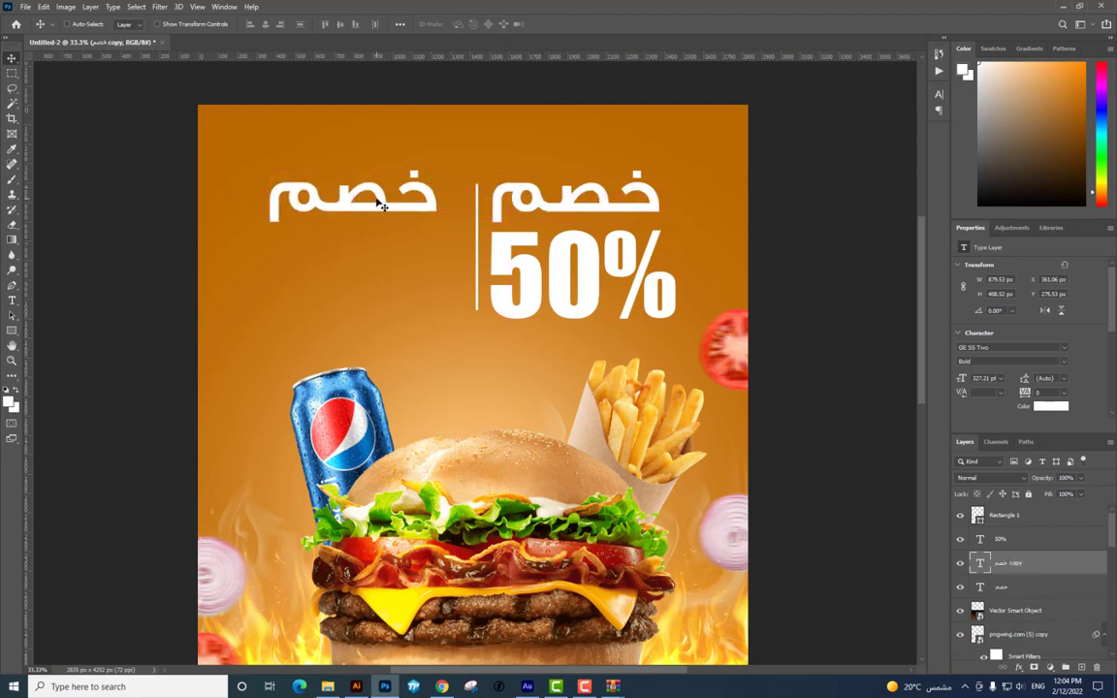
{"action": "double_click", "coordinate": [381, 204]}
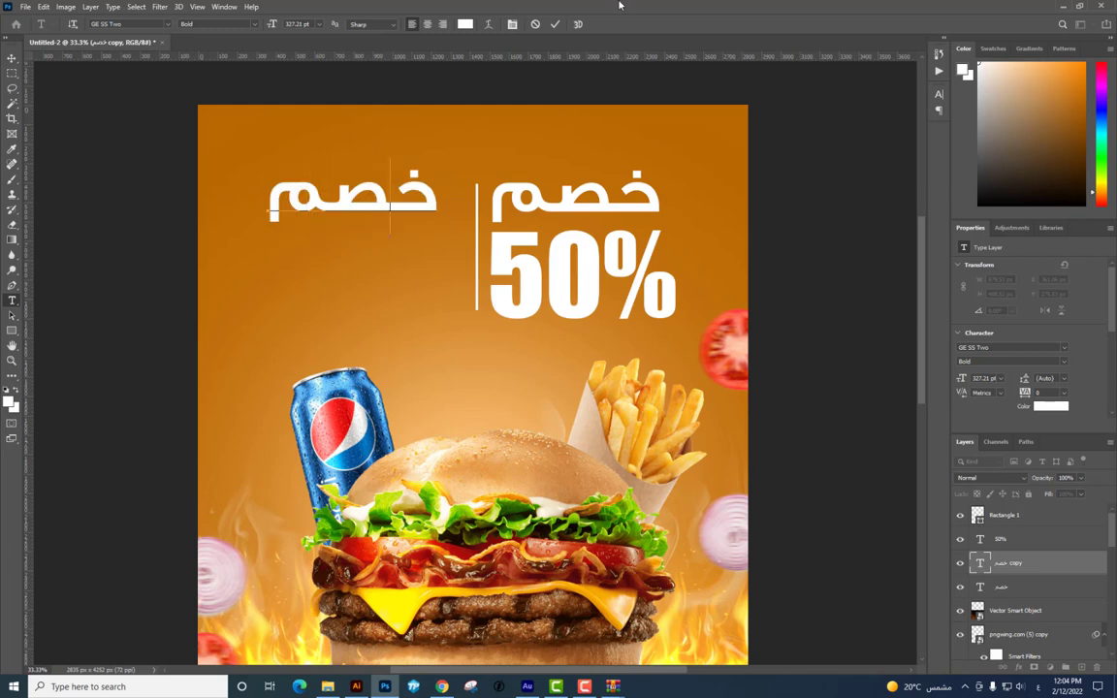
{"action": "type", "text": "على"}
{"action": "key", "text": "ctrl+Return"}
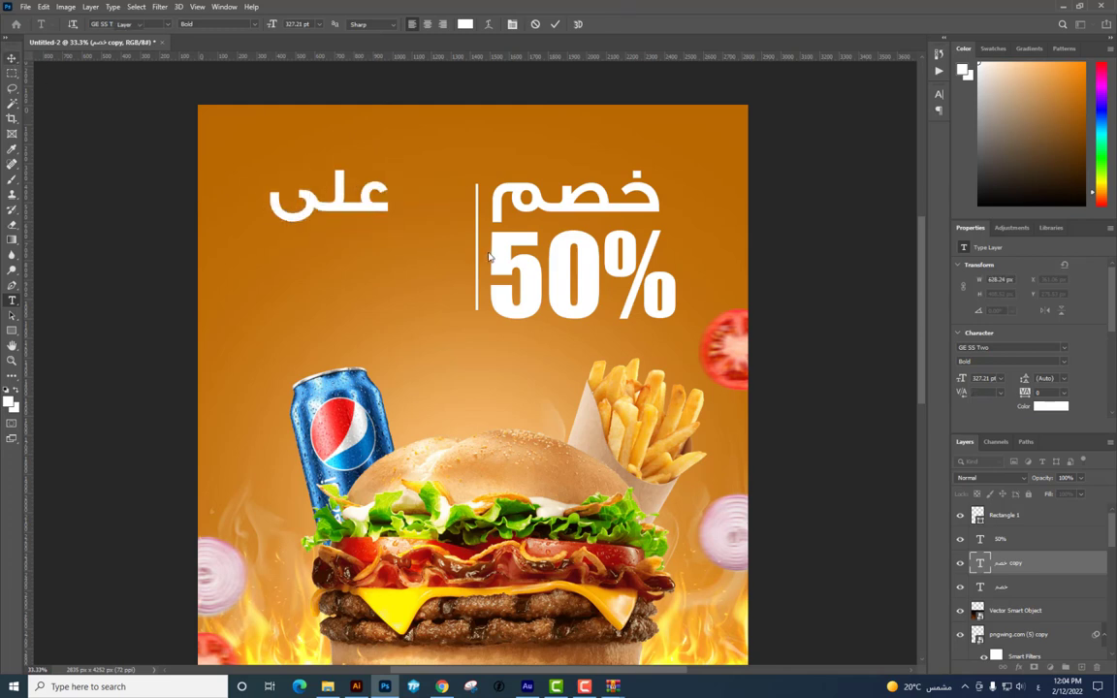
{"action": "mouse_move", "coordinate": [424, 279]}
{"action": "left_mouse_down"}
{"action": "mouse_move", "coordinate": [471, 251]}
{"action": "mouse_move", "coordinate": [461, 295]}
{"action": "left_mouse_up"}
Add a second text line reading وجباتنا below على
{"action": "key", "text": "t"}
{"action": "double_click", "coordinate": [446, 272]}
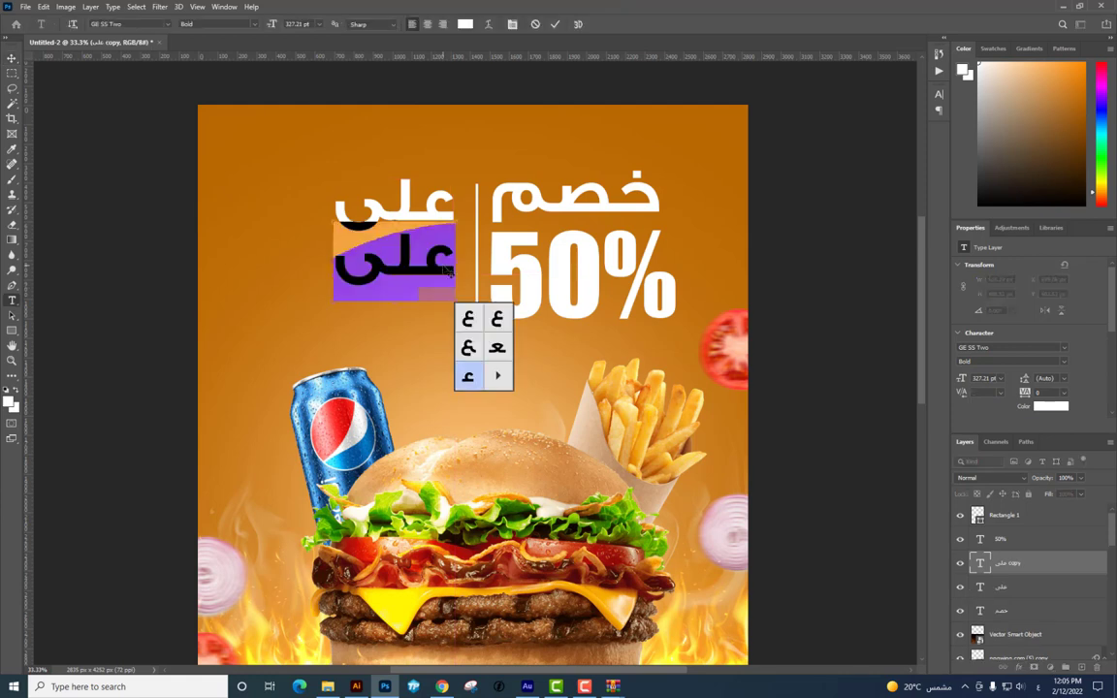
{"action": "type", "text": "وج"}
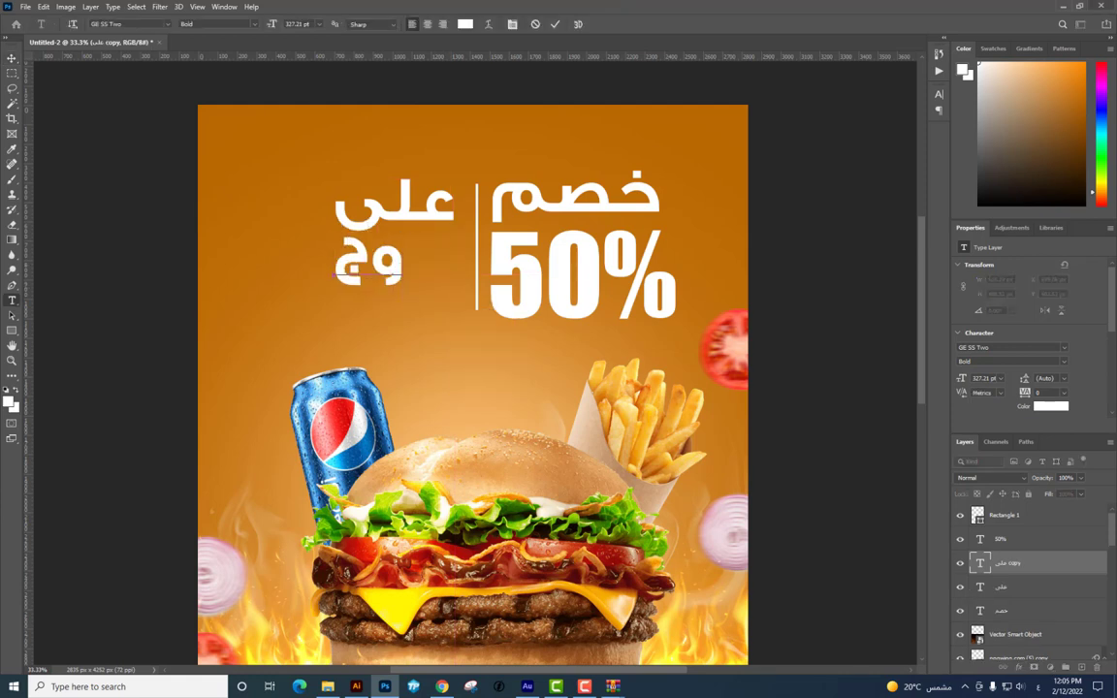
{"action": "type", "text": "بات"}
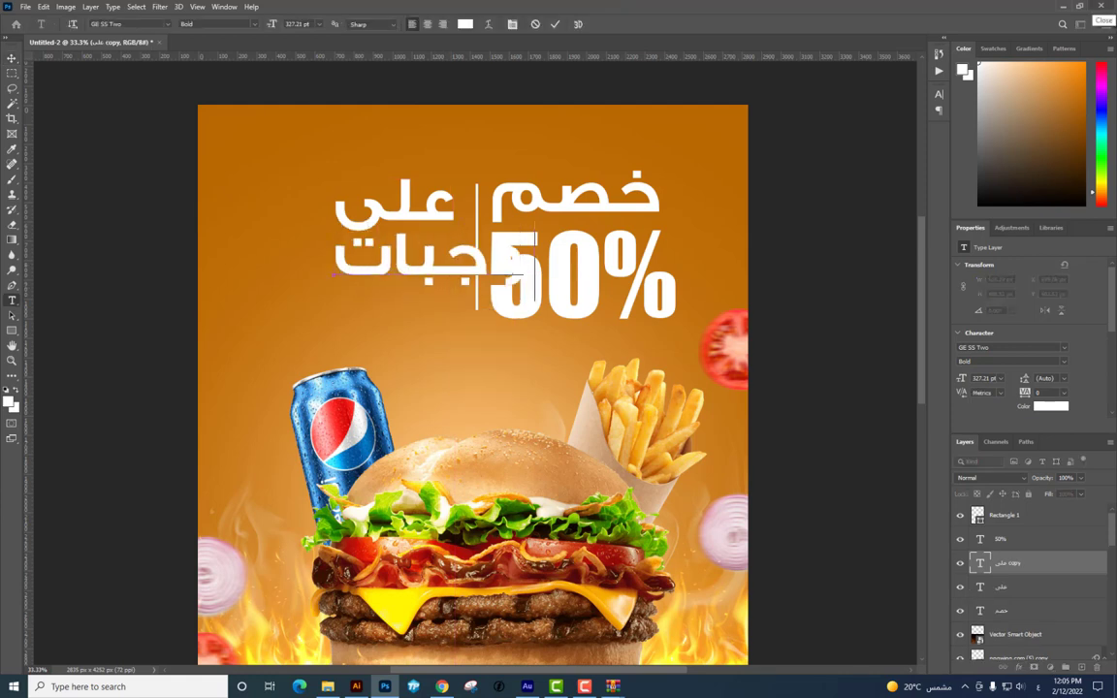
{"action": "type", "text": "نا"}
{"action": "left_click", "coordinate": [12, 73]}
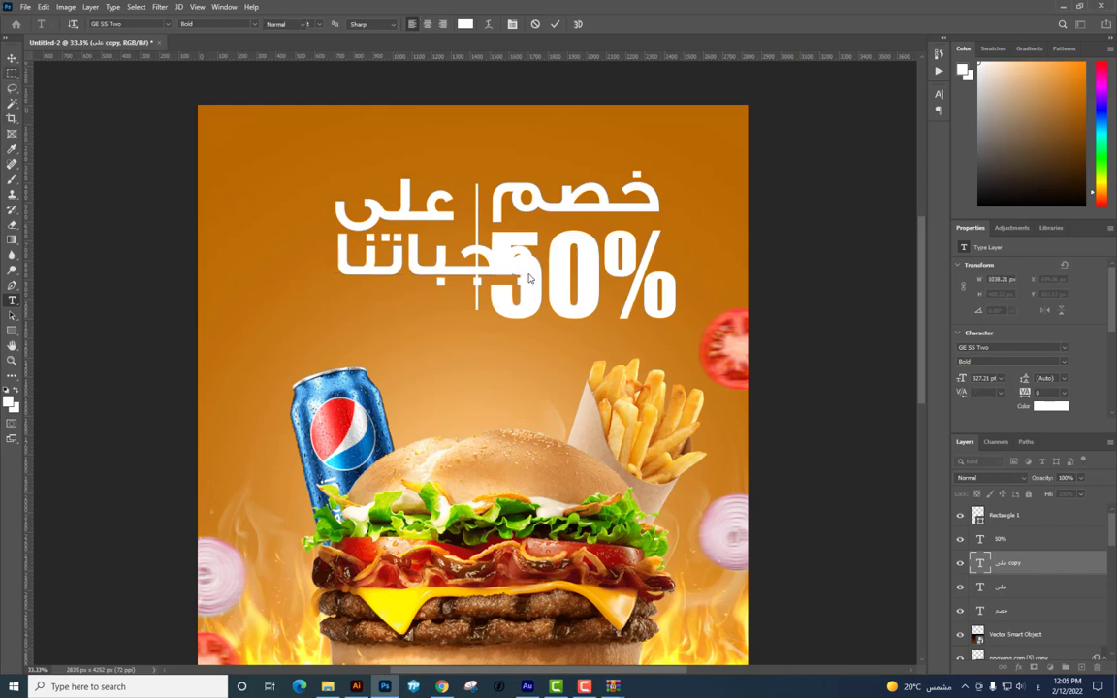
{"action": "left_click_drag", "start_coordinate": [521, 273], "coordinate": [427, 276]}
{"action": "key", "text": "v"}
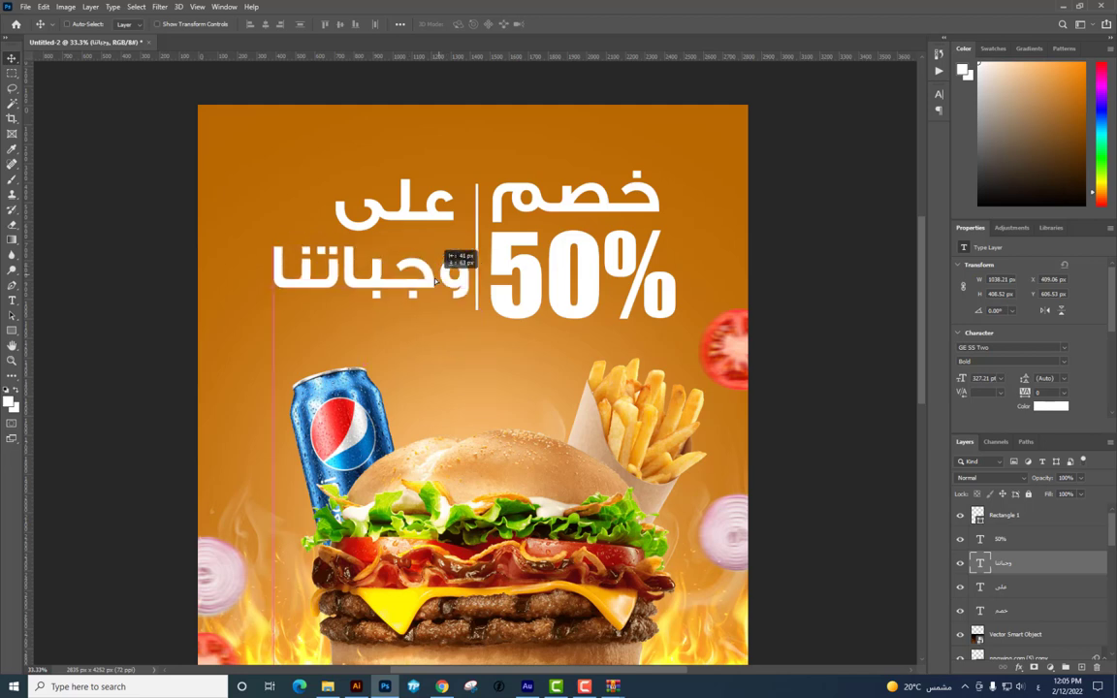
{"action": "left_click_drag", "start_coordinate": [409, 278], "coordinate": [402, 292]}
Change the upper line to على جميع and shift it about 83 px left
{"action": "right_click", "coordinate": [424, 219]}
{"action": "left_click", "coordinate": [444, 229]}
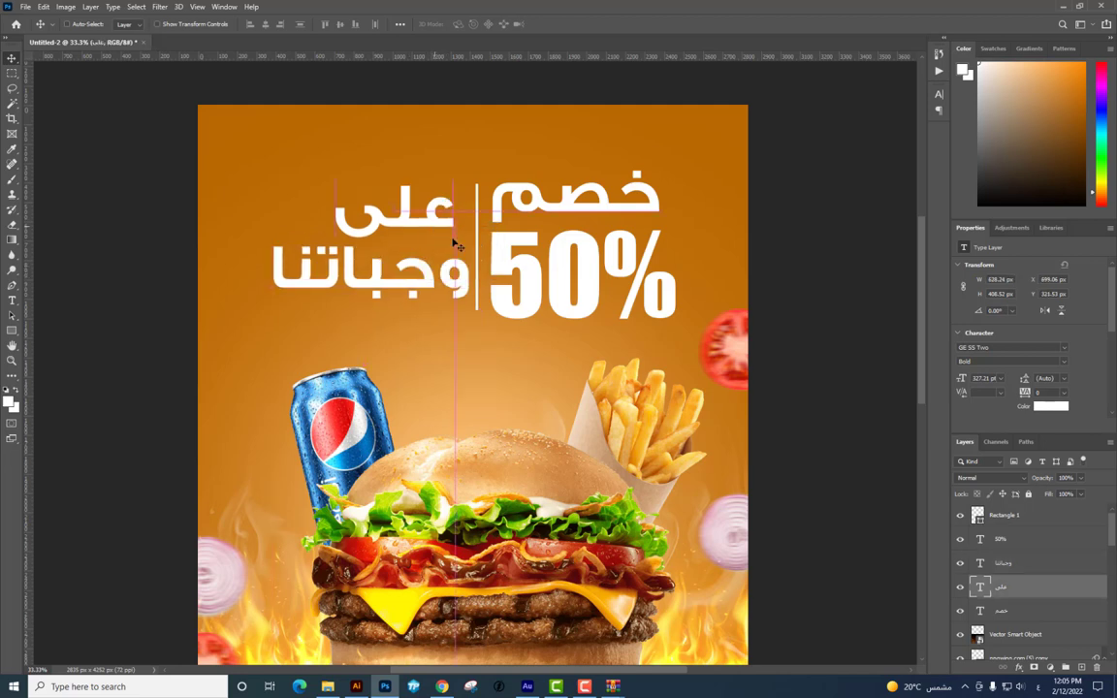
{"action": "left_click_drag", "start_coordinate": [449, 236], "coordinate": [454, 237]}
{"action": "key", "text": "t"}
{"action": "left_click", "coordinate": [356, 219]}
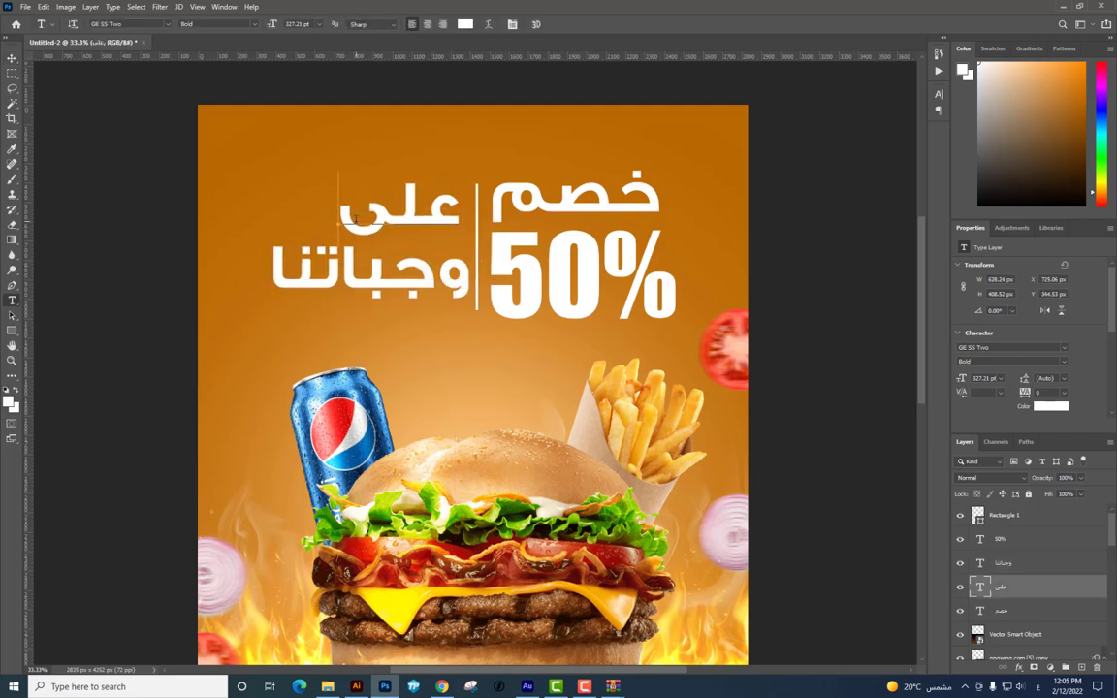
{"action": "key", "text": "ctrl+a"}
{"action": "type", "text": "جميع"}
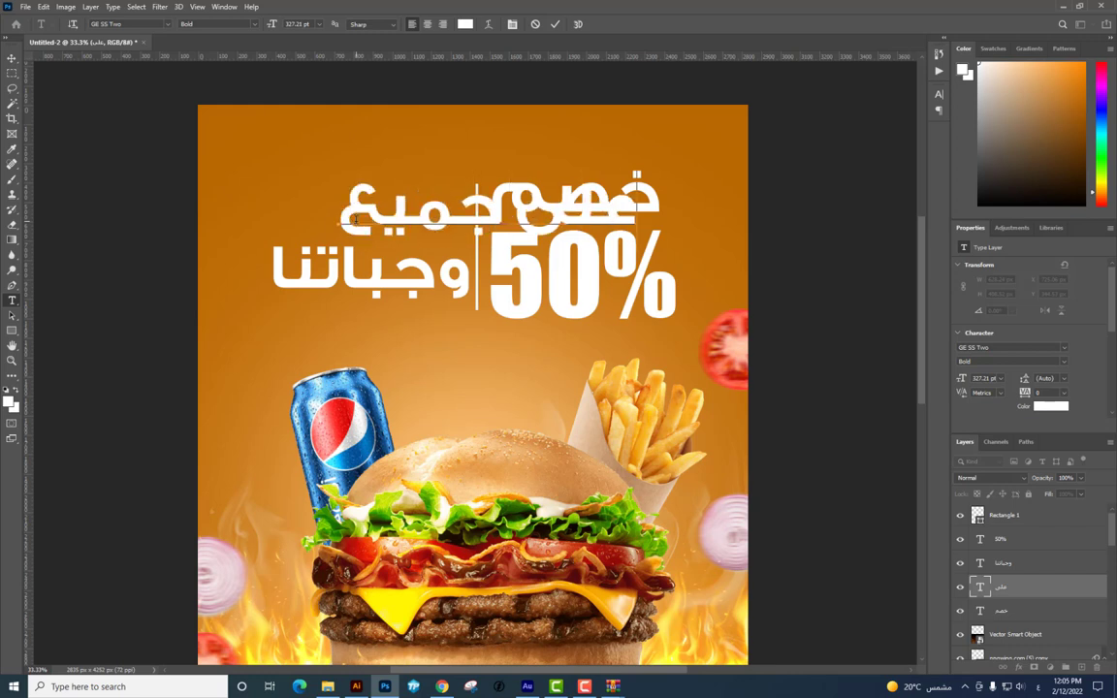
{"action": "left_click", "coordinate": [13, 60]}
{"action": "left_click_drag", "start_coordinate": [497, 223], "coordinate": [417, 226]}
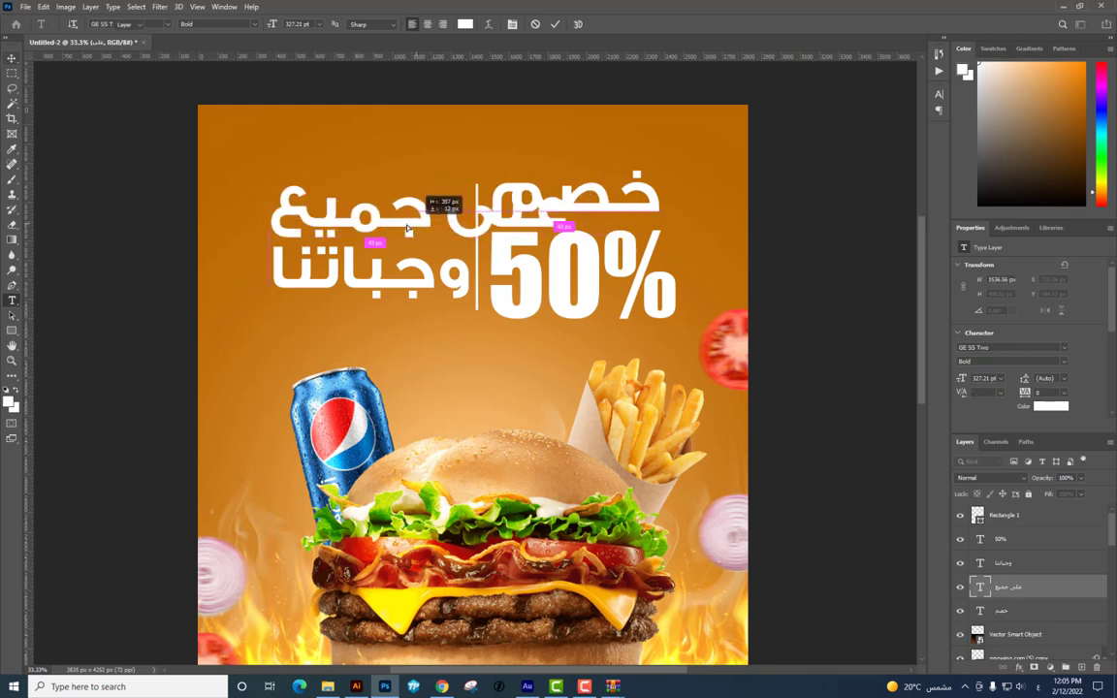
Scale على جميع down to about three-quarters and move it up about 10 px above وجباتنا
{"action": "key", "text": "ctrl+t"}
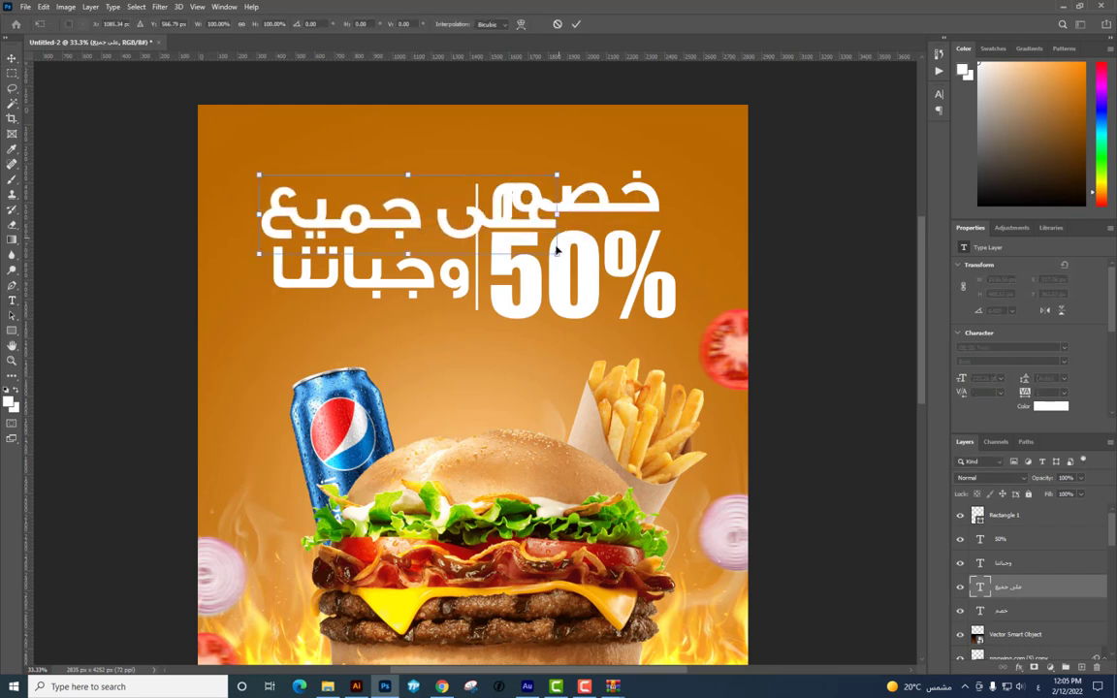
{"action": "mouse_move", "coordinate": [538, 252]}
{"action": "left_mouse_down"}
{"action": "mouse_move", "coordinate": [460, 231]}
{"action": "mouse_move", "coordinate": [448, 189]}
{"action": "mouse_move", "coordinate": [447, 224]}
{"action": "left_mouse_up"}
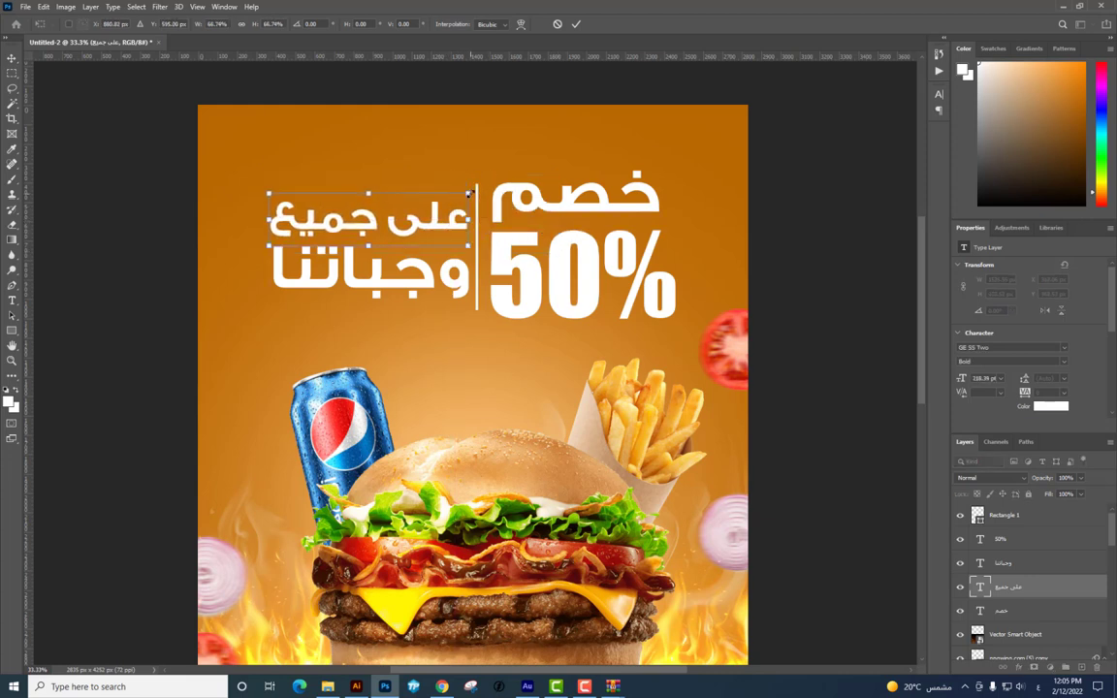
{"action": "key", "text": "Return"}
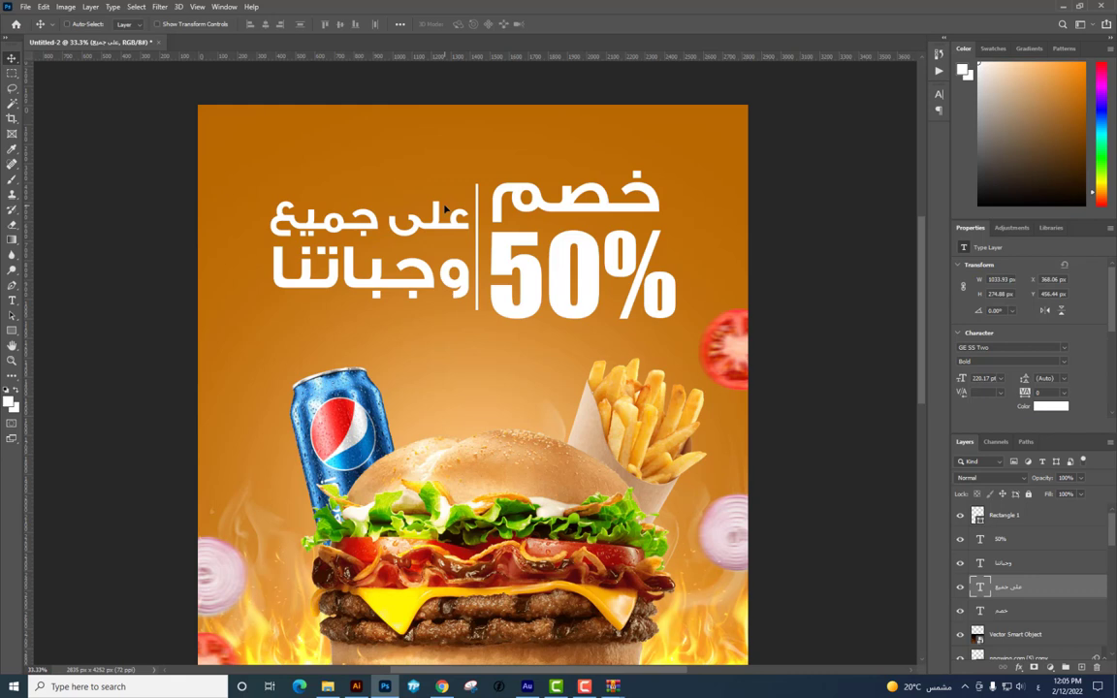
{"action": "right_click", "coordinate": [425, 269]}
{"action": "left_click", "coordinate": [445, 282], "text": "shift"}
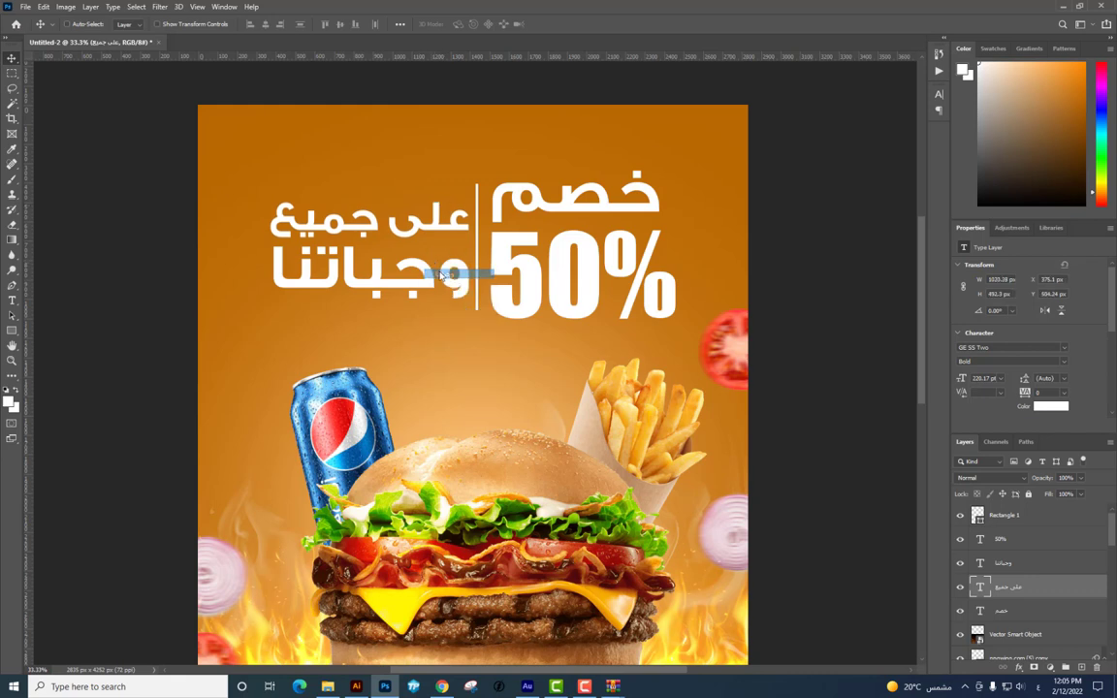
{"action": "right_click", "coordinate": [444, 248]}
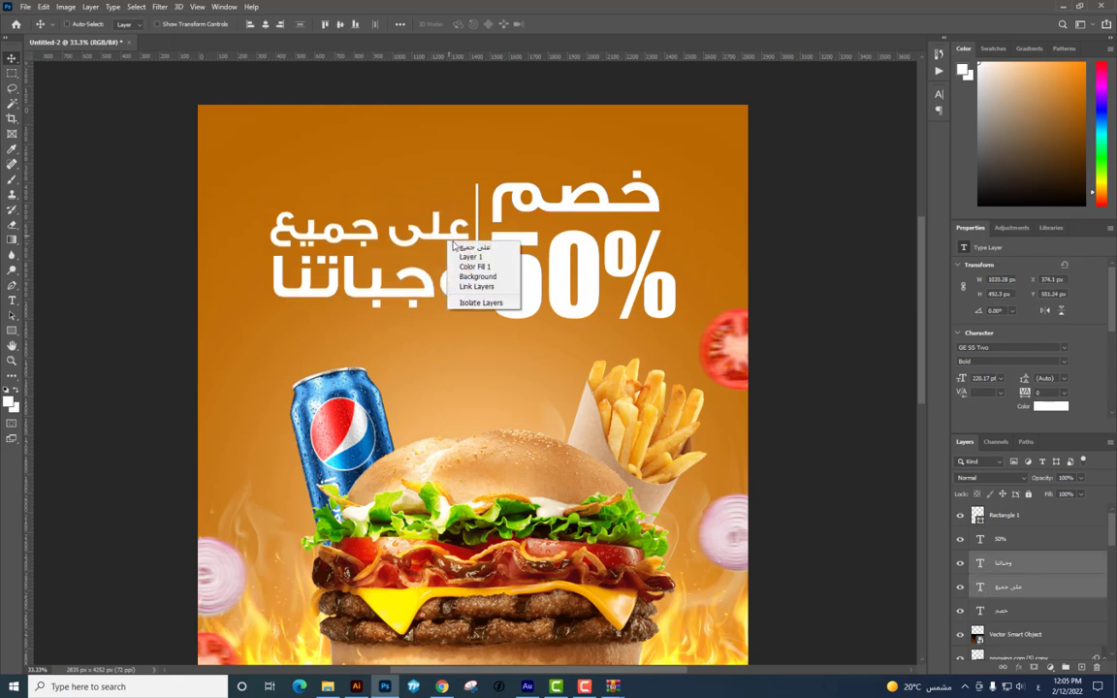
{"action": "left_click", "coordinate": [466, 264]}
{"action": "left_click_drag", "start_coordinate": [454, 251], "coordinate": [454, 241]}
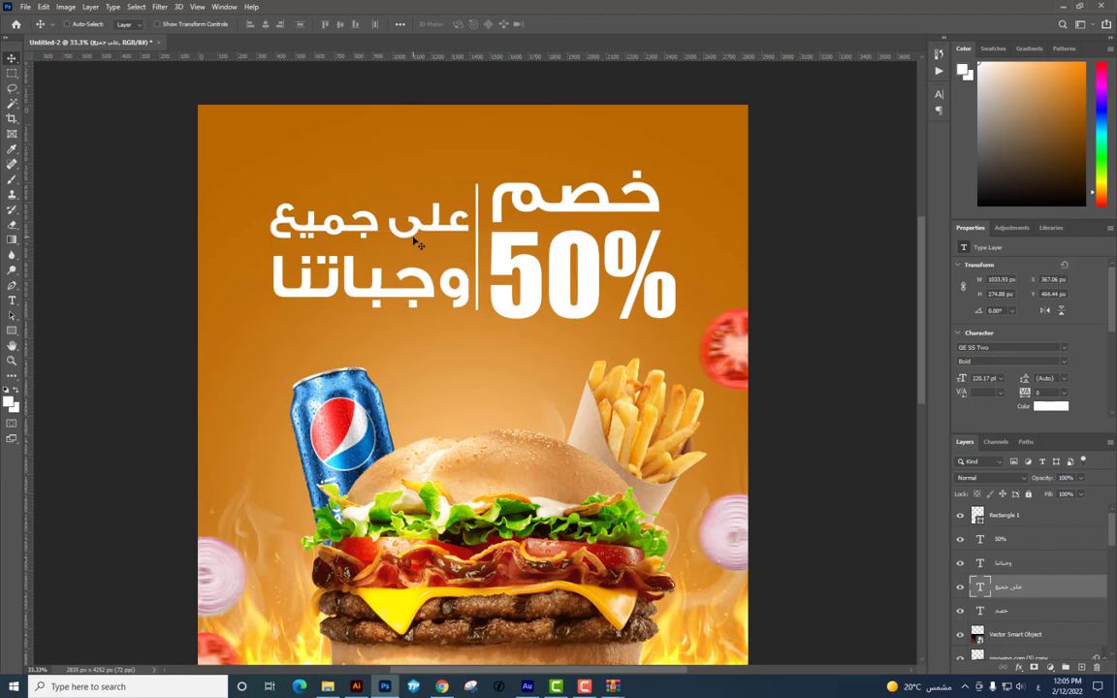
{"action": "left_click", "coordinate": [540, 250]}
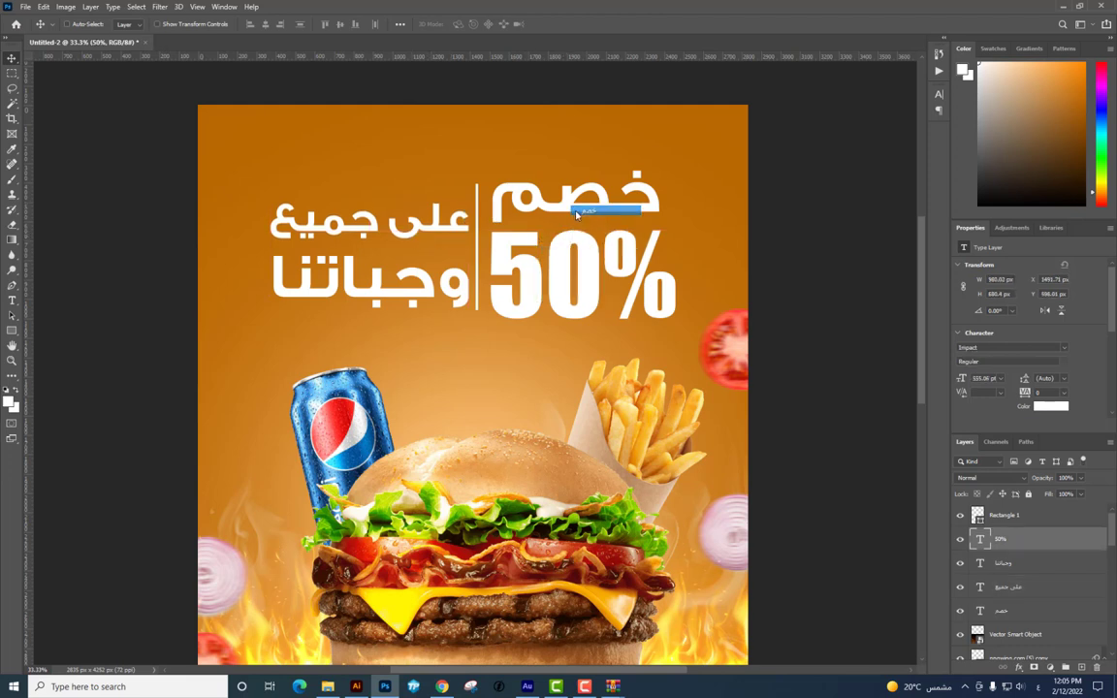
Shrink the خصم and 50% text to about 82% and add a guide at the headline top
{"action": "left_click", "coordinate": [570, 190], "text": "shift"}
{"action": "key", "text": "ctrl+t"}
{"action": "left_click_drag", "start_coordinate": [673, 171], "coordinate": [645, 197]}
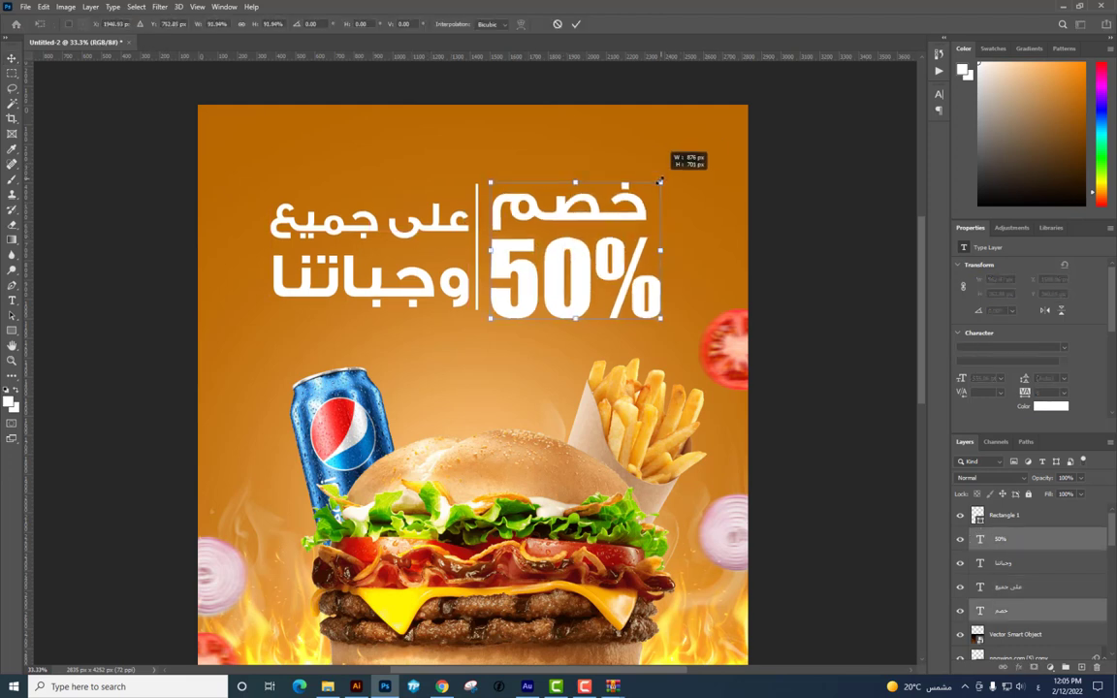
{"action": "key", "text": "Return"}
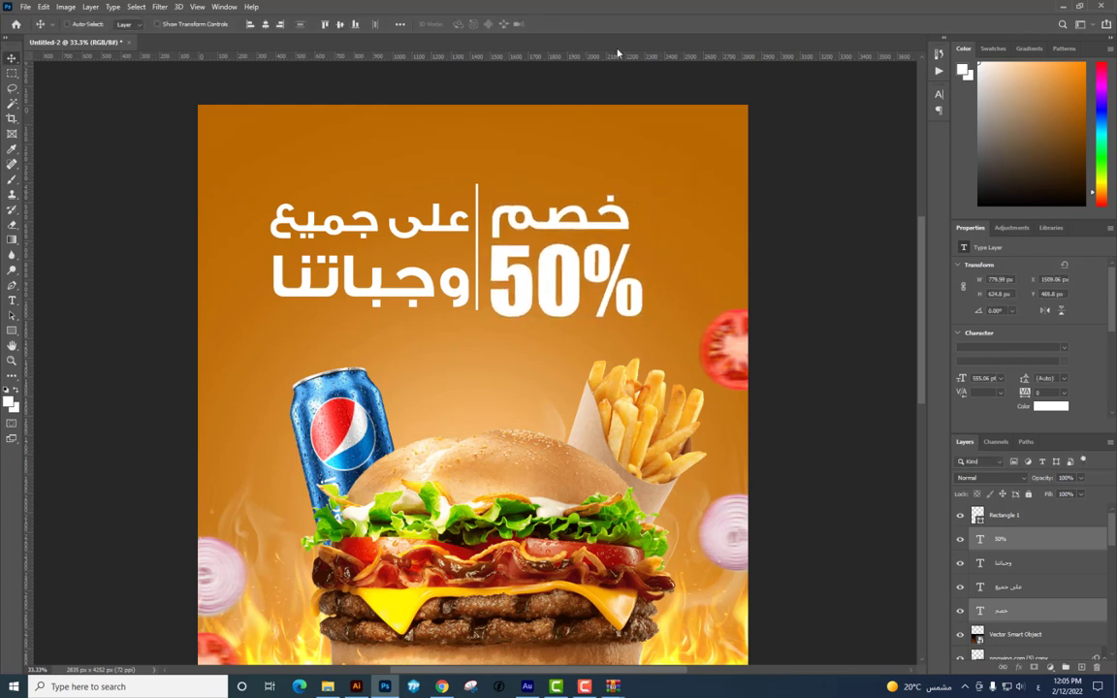
{"action": "mouse_move", "coordinate": [615, 68]}
{"action": "left_mouse_down"}
{"action": "mouse_move", "coordinate": [647, 65]}
{"action": "mouse_move", "coordinate": [620, 204]}
{"action": "mouse_move", "coordinate": [633, 316]}
{"action": "left_mouse_up"}
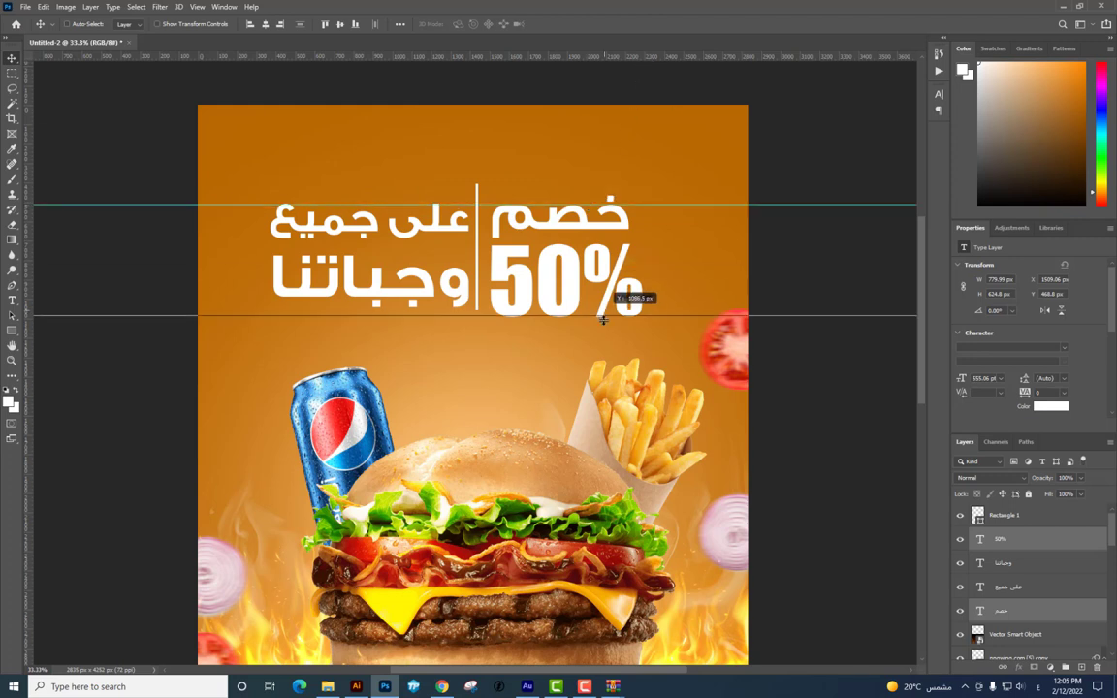
Stretch وجباتنا so it reaches the lower guide
{"action": "left_click", "coordinate": [405, 300]}
{"action": "key", "text": "ctrl+t"}
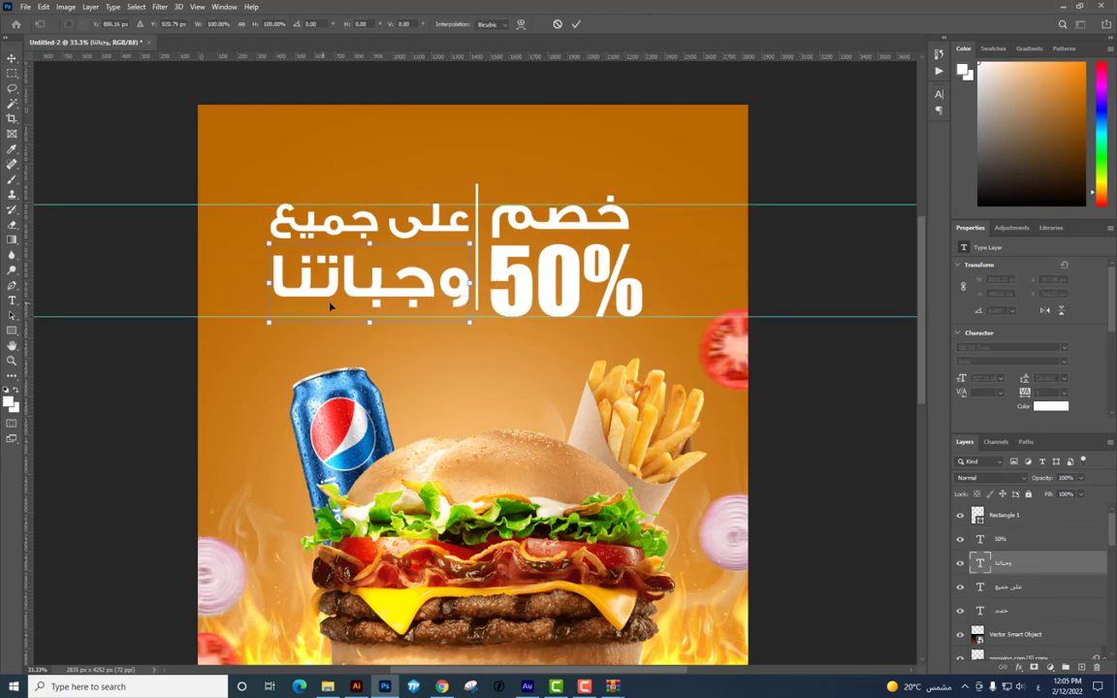
{"action": "left_click_drag", "start_coordinate": [368, 321], "coordinate": [346, 319]}
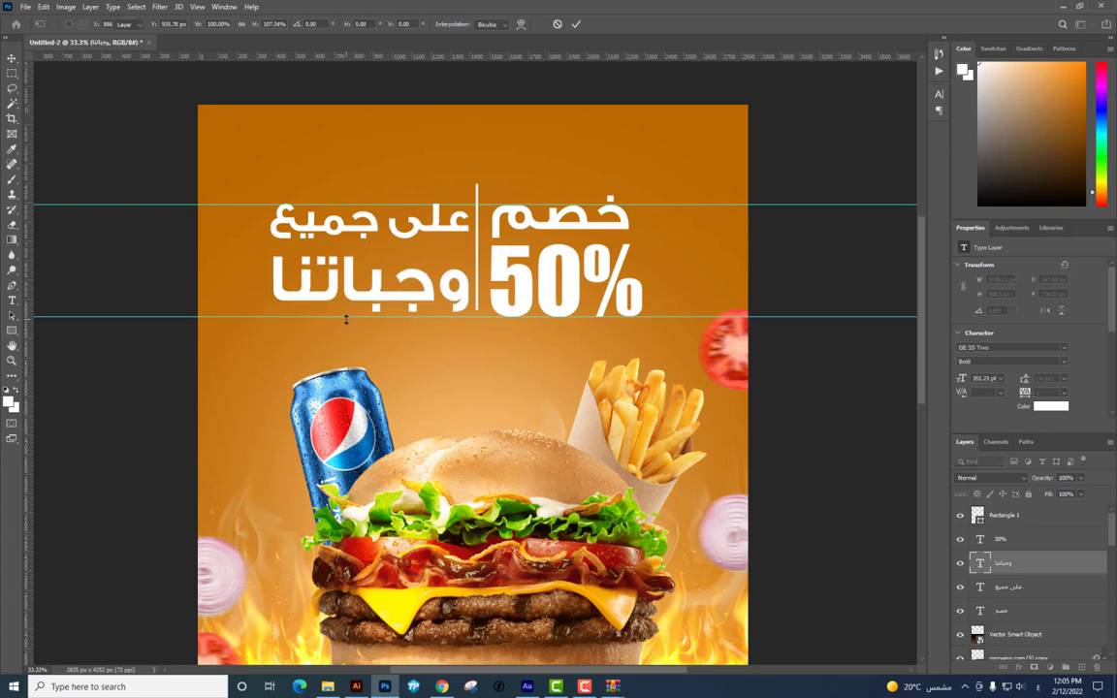
{"action": "key", "text": "Return"}
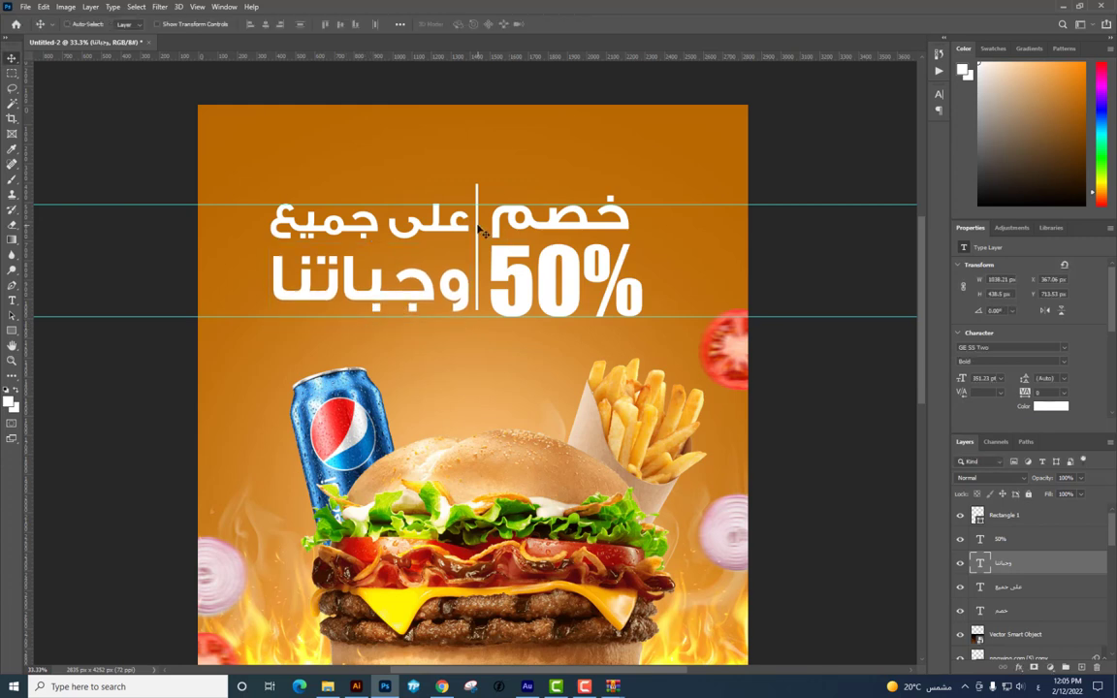
Resize the white divider to 20 px wide by 176 px tall, spanning both headline rows
{"action": "left_click", "coordinate": [483, 235]}
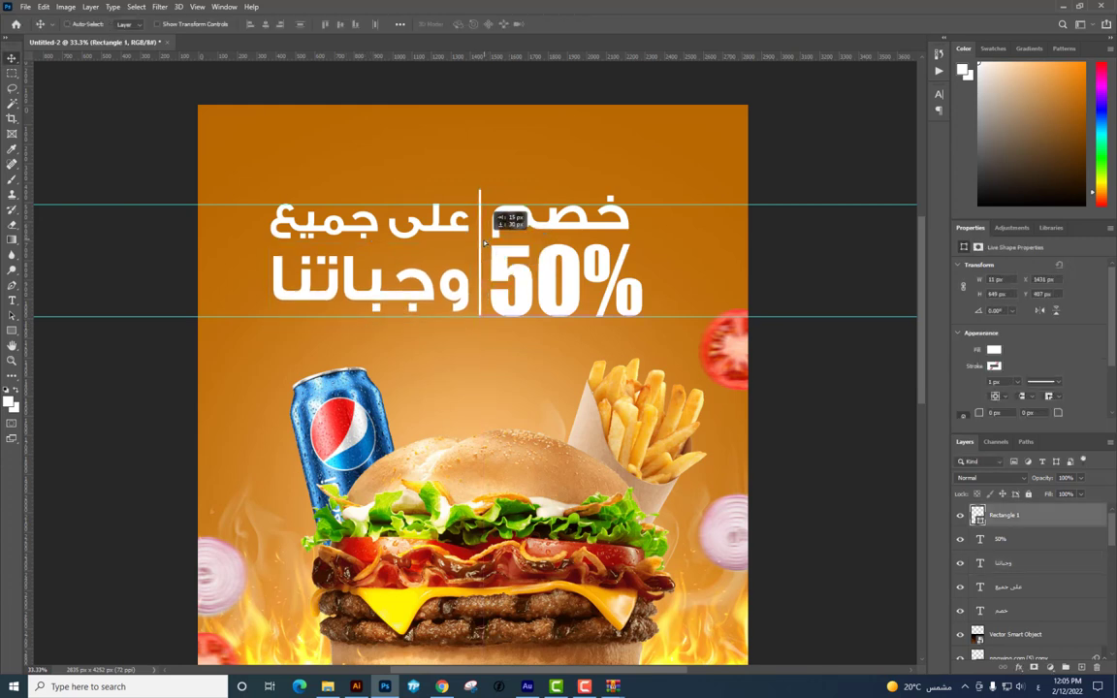
{"action": "key", "text": "ctrl+t"}
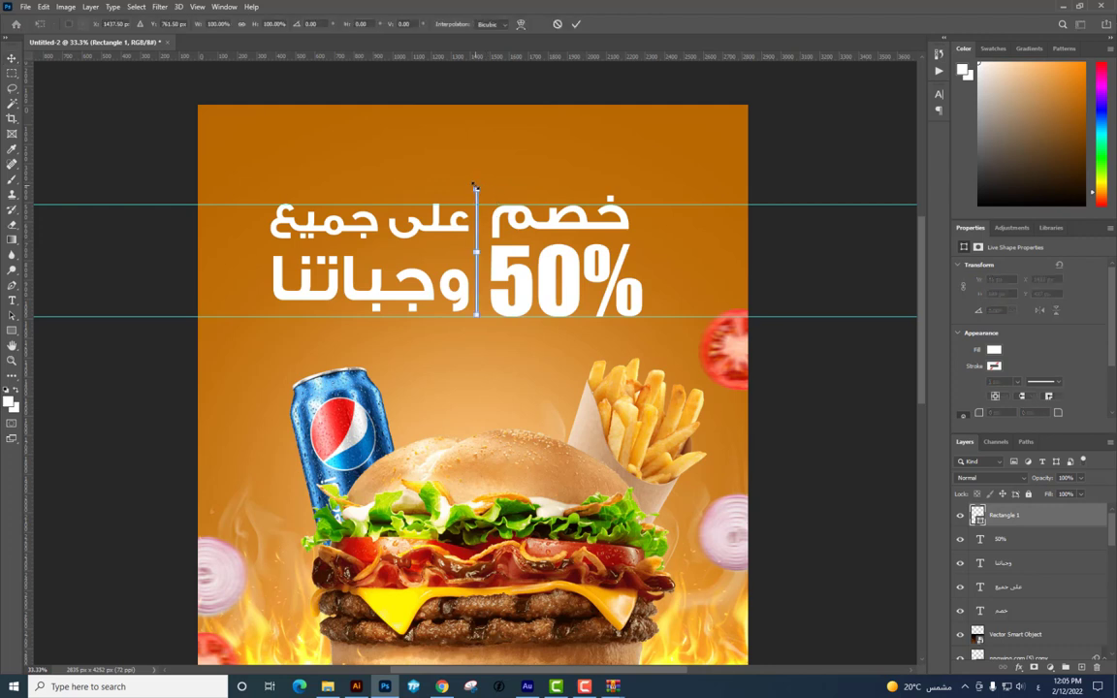
{"action": "left_click_drag", "start_coordinate": [475, 187], "coordinate": [483, 204]}
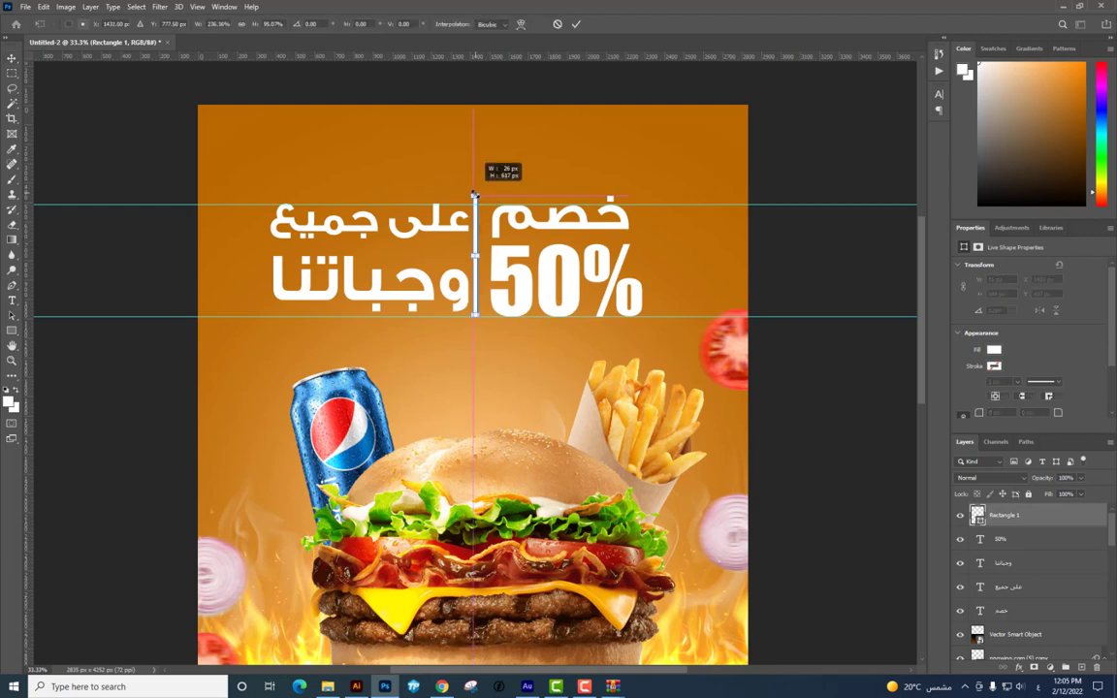
{"action": "left_click_drag", "start_coordinate": [480, 260], "coordinate": [474, 250]}
{"action": "key", "text": "Return"}
{"action": "key", "text": "ctrl+t"}
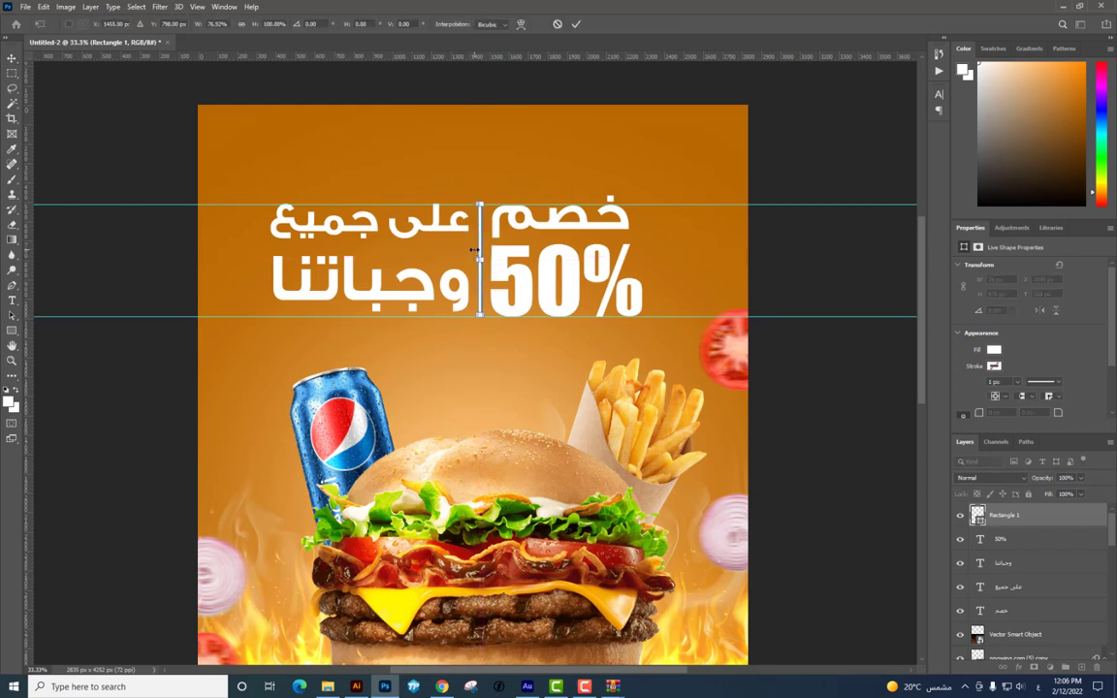
{"action": "key", "text": "Return"}
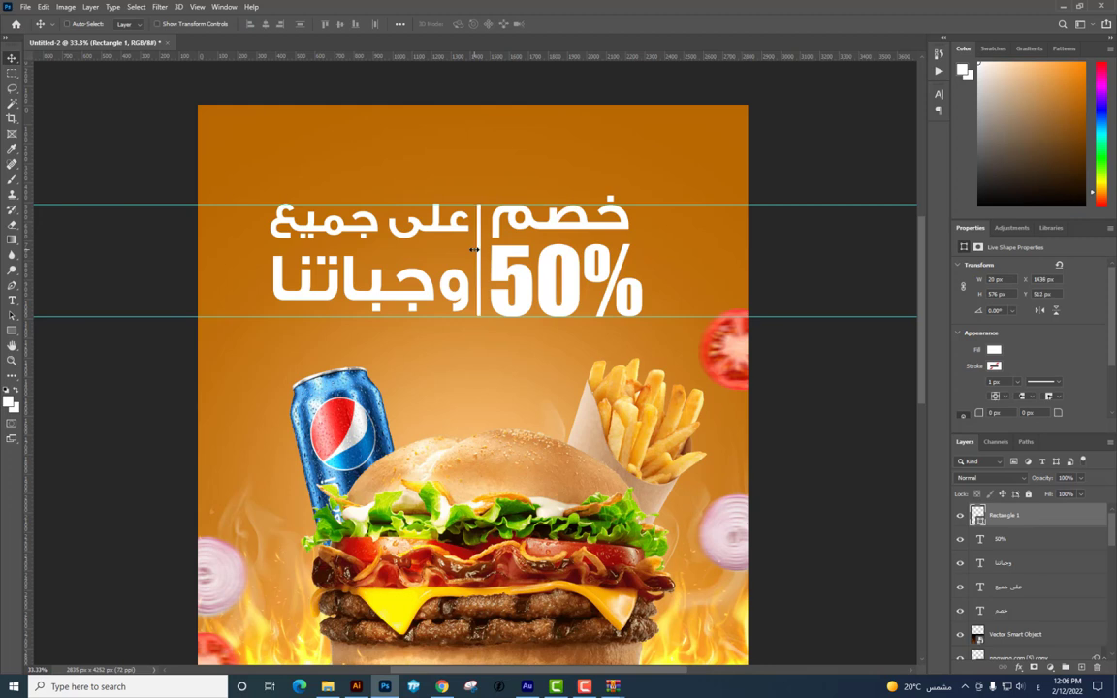
{"action": "right_click", "coordinate": [538, 279]}
Nudge the خصم 50% text right and the على جميع and وجباتنا lines left
{"action": "left_click", "coordinate": [558, 292]}
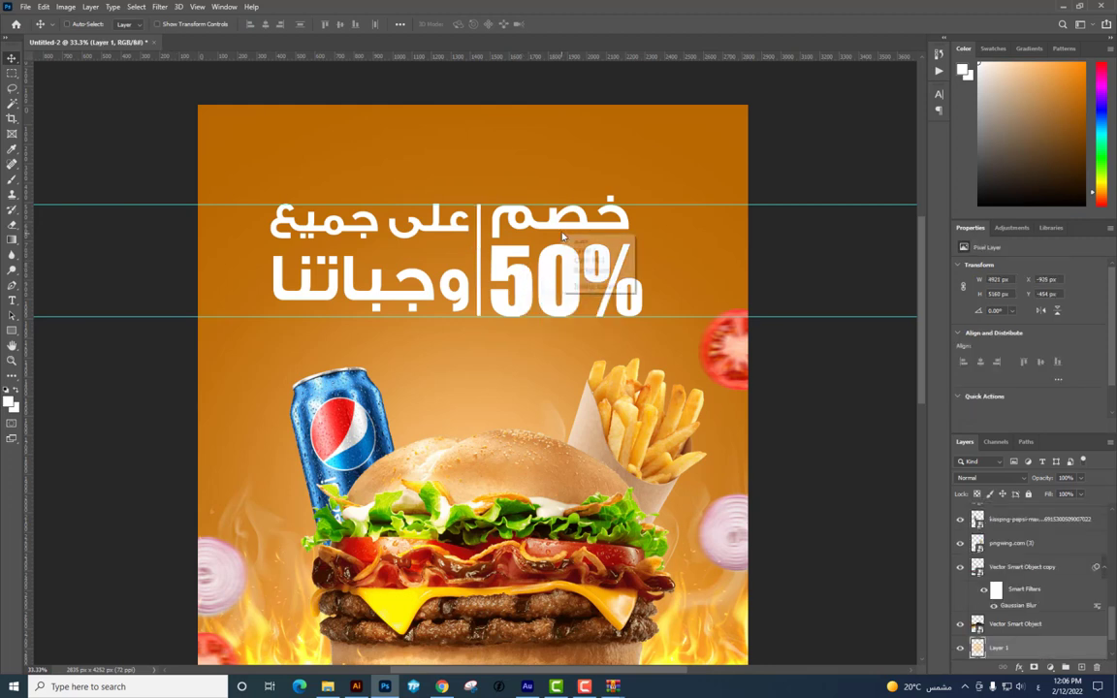
{"action": "right_click", "coordinate": [574, 233]}
{"action": "left_click", "coordinate": [588, 235]}
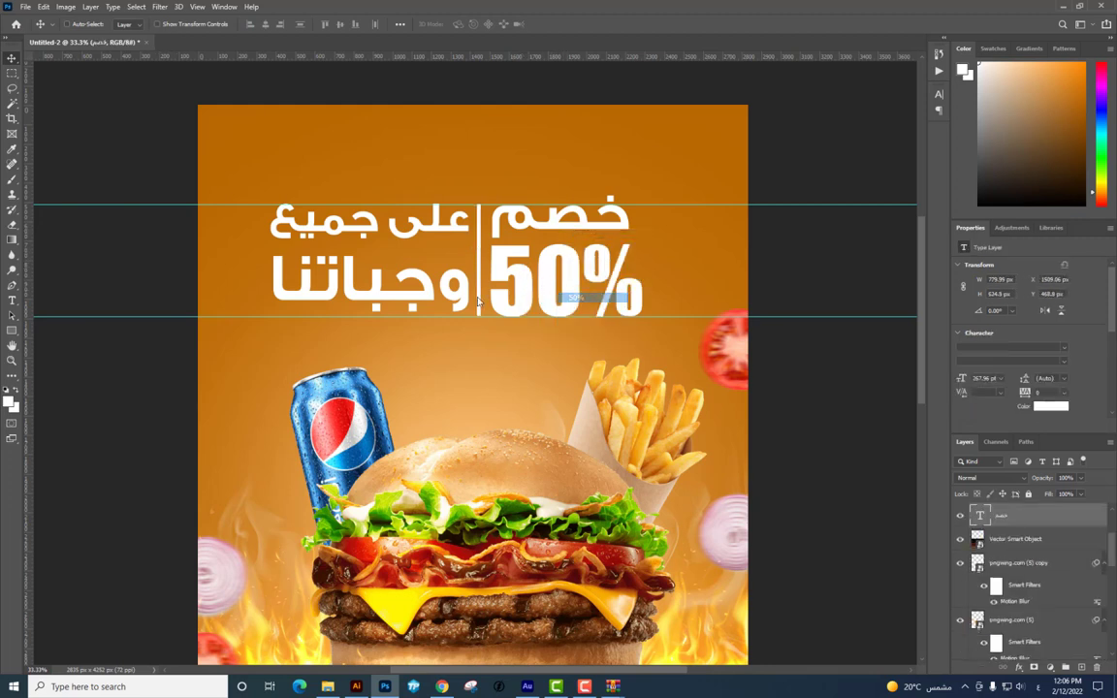
{"action": "key", "text": "Right"}
{"action": "key", "text": "Right"}
{"action": "key", "text": "Right"}
{"action": "key", "text": "Right"}
{"action": "key", "text": "Right"}
{"action": "key", "text": "Right"}
{"action": "key", "text": "Right"}
{"action": "key", "text": "Right"}
{"action": "key", "text": "Right"}
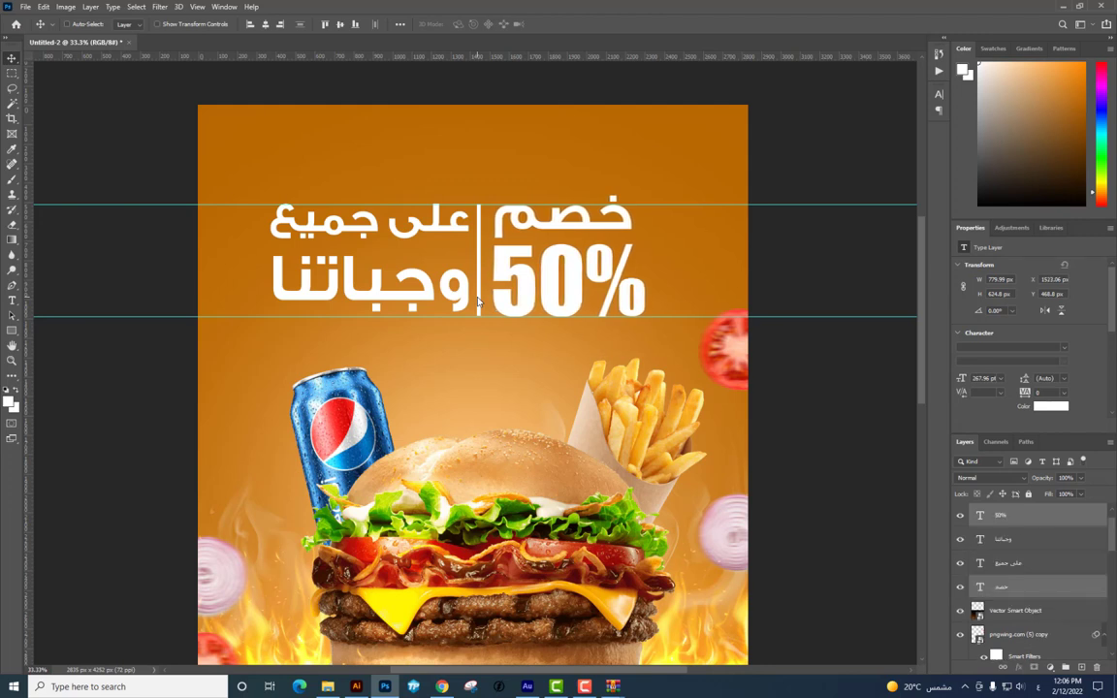
{"action": "key", "text": "Right"}
{"action": "key", "text": "Right"}
{"action": "key", "text": "Right"}
{"action": "right_click", "coordinate": [415, 269]}
{"action": "left_click", "coordinate": [465, 299]}
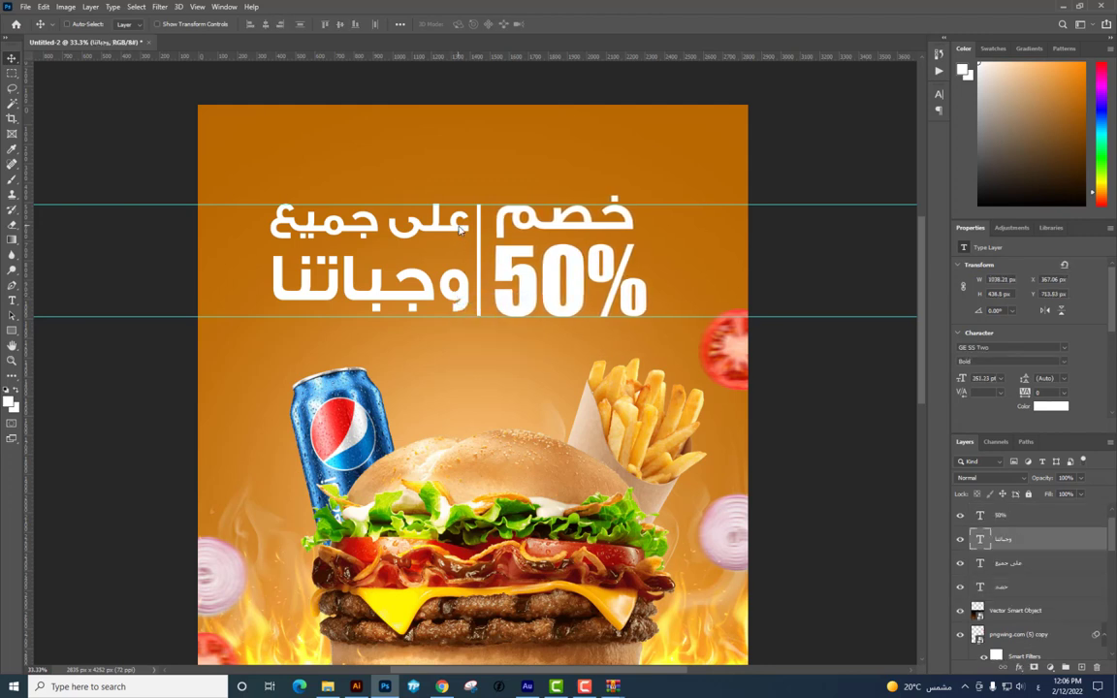
{"action": "left_click", "coordinate": [461, 233], "text": "ctrl+shift"}
{"action": "key", "text": "Left"}
{"action": "key", "text": "Left"}
{"action": "key", "text": "Left"}
{"action": "key", "text": "Left"}
{"action": "key", "text": "Left"}
{"action": "key", "text": "Left"}
{"action": "key", "text": "Left"}
{"action": "key", "text": "Left"}
{"action": "key", "text": "Left"}
Remove the guides, then enlarge the headline block with divider about 107% and recentre it
{"action": "key", "text": "ctrl+minus"}
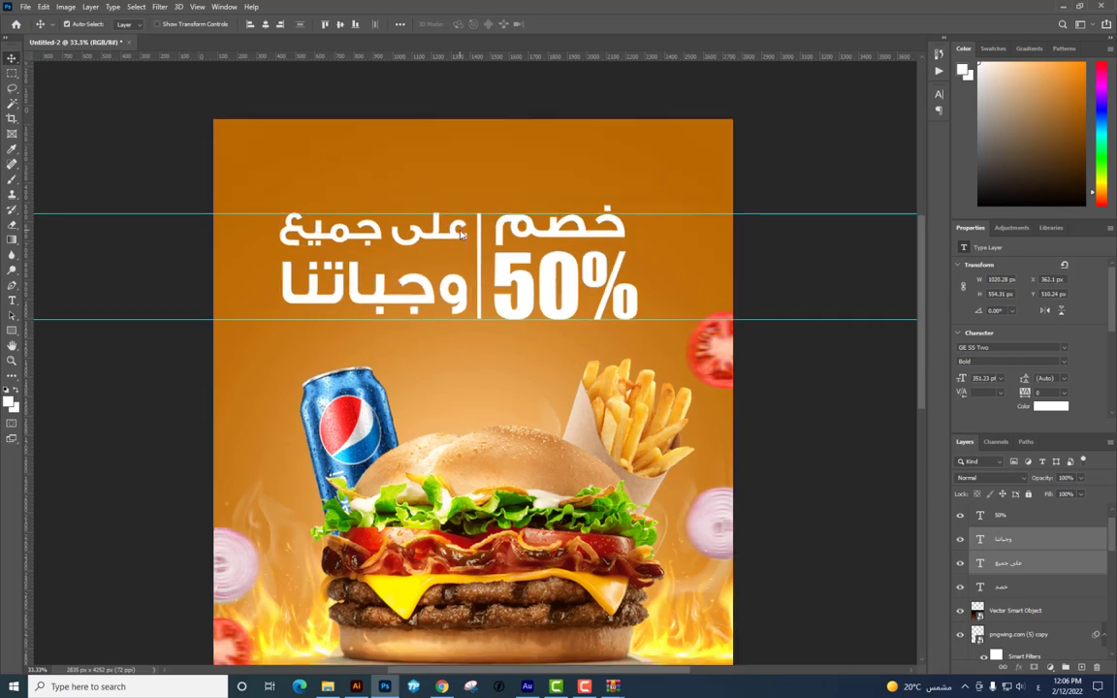
{"action": "left_click_drag", "start_coordinate": [525, 218], "coordinate": [535, 79]}
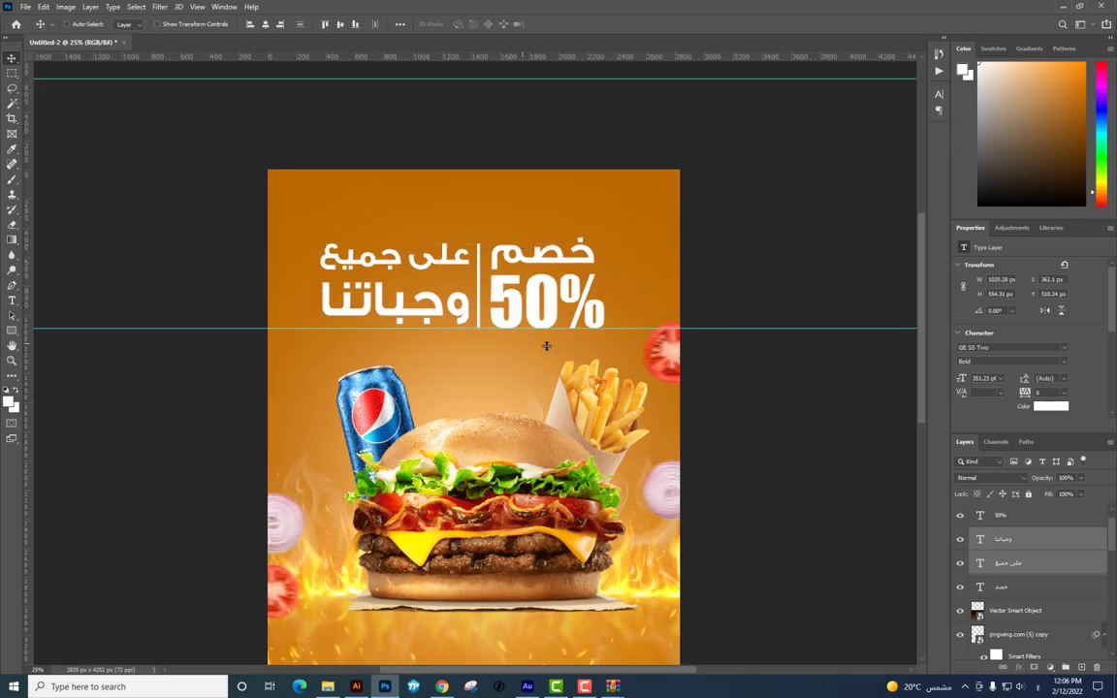
{"action": "left_click_drag", "start_coordinate": [552, 330], "coordinate": [594, 122]}
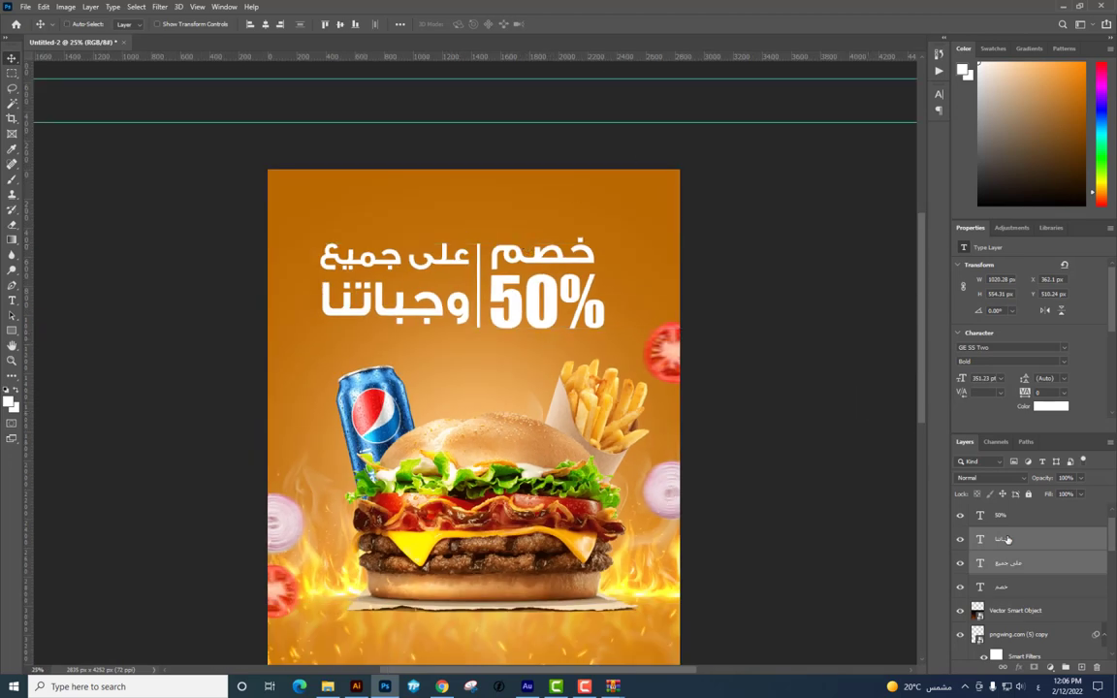
{"action": "left_click", "coordinate": [1015, 587], "text": "shift"}
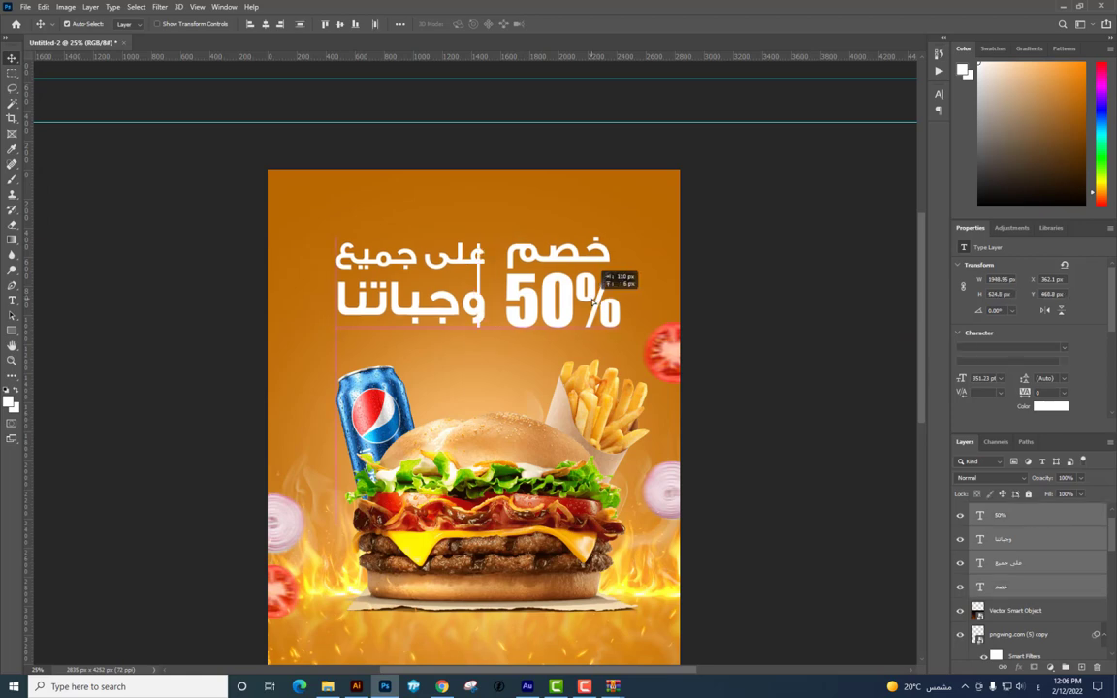
{"action": "left_click_drag", "start_coordinate": [524, 281], "coordinate": [538, 280]}
{"action": "key", "text": "ctrl+minus"}
{"action": "key", "text": "ctrl+z"}
{"action": "scroll", "coordinate": [1003, 551], "scroll_direction": "up", "scroll_amount": 1}
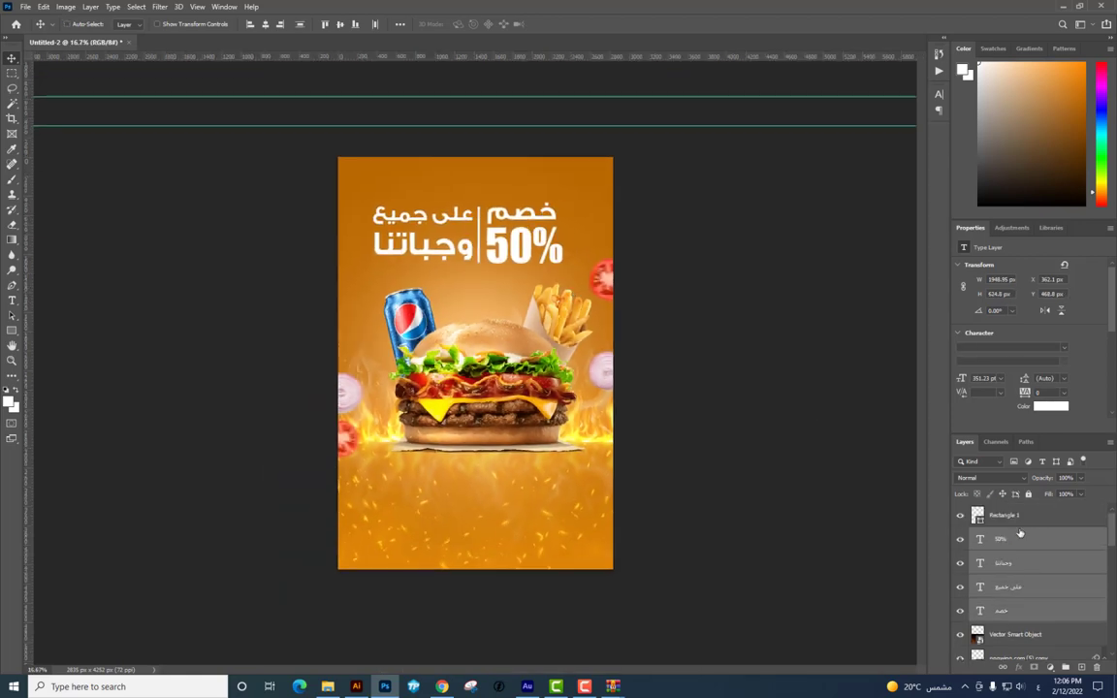
{"action": "left_click", "coordinate": [1026, 515], "text": "shift"}
{"action": "mouse_move", "coordinate": [562, 262]}
{"action": "left_mouse_down"}
{"action": "mouse_move", "coordinate": [582, 250]}
{"action": "mouse_move", "coordinate": [573, 250]}
{"action": "mouse_move", "coordinate": [570, 307]}
{"action": "left_mouse_up"}
{"action": "key", "text": "ctrl+t"}
{"action": "key", "text": "Return"}
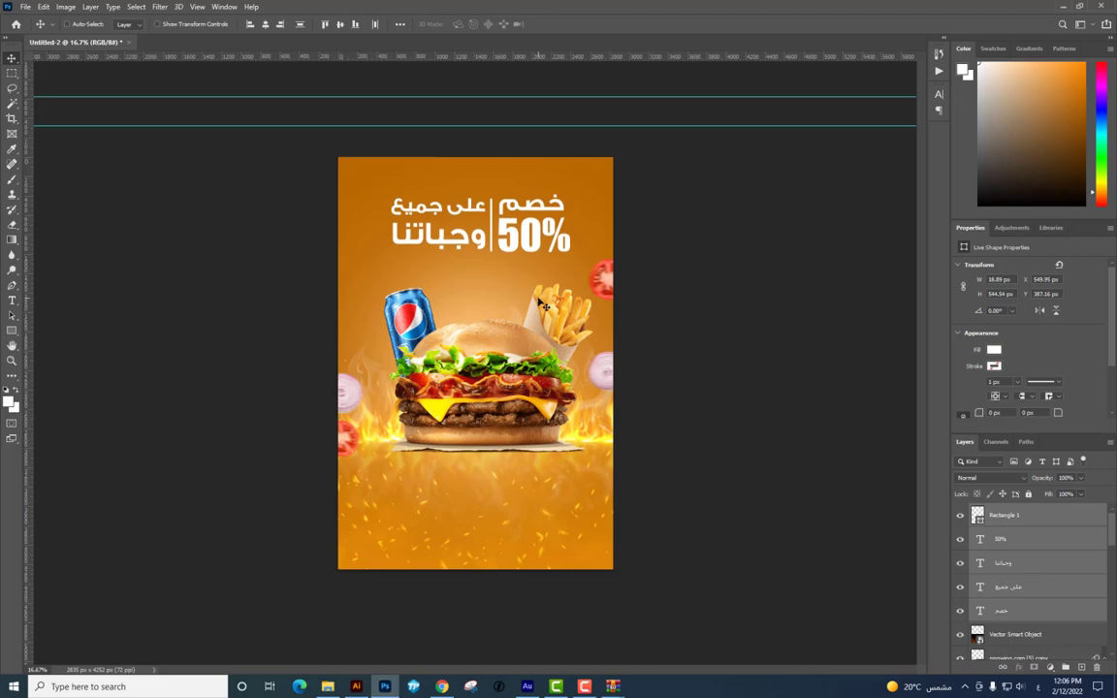
Duplicate the 50% text layer as '50% copy'
{"action": "key", "text": "ctrl+plus"}
{"action": "key", "text": "ctrl+plus"}
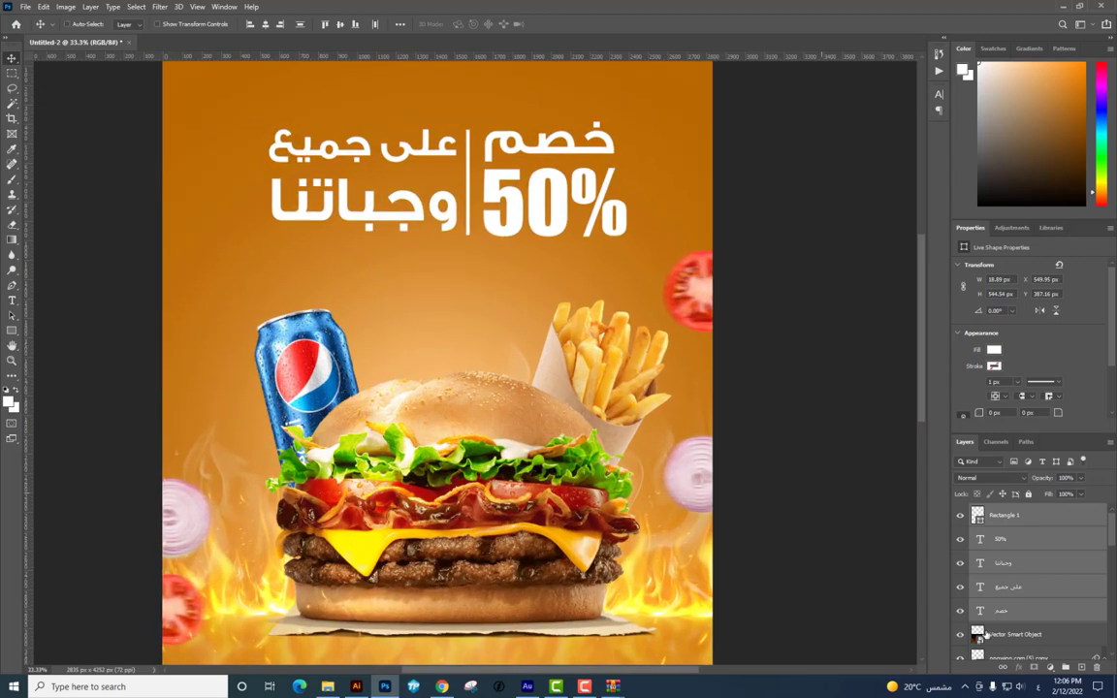
{"action": "key", "text": "ctrl+minus"}
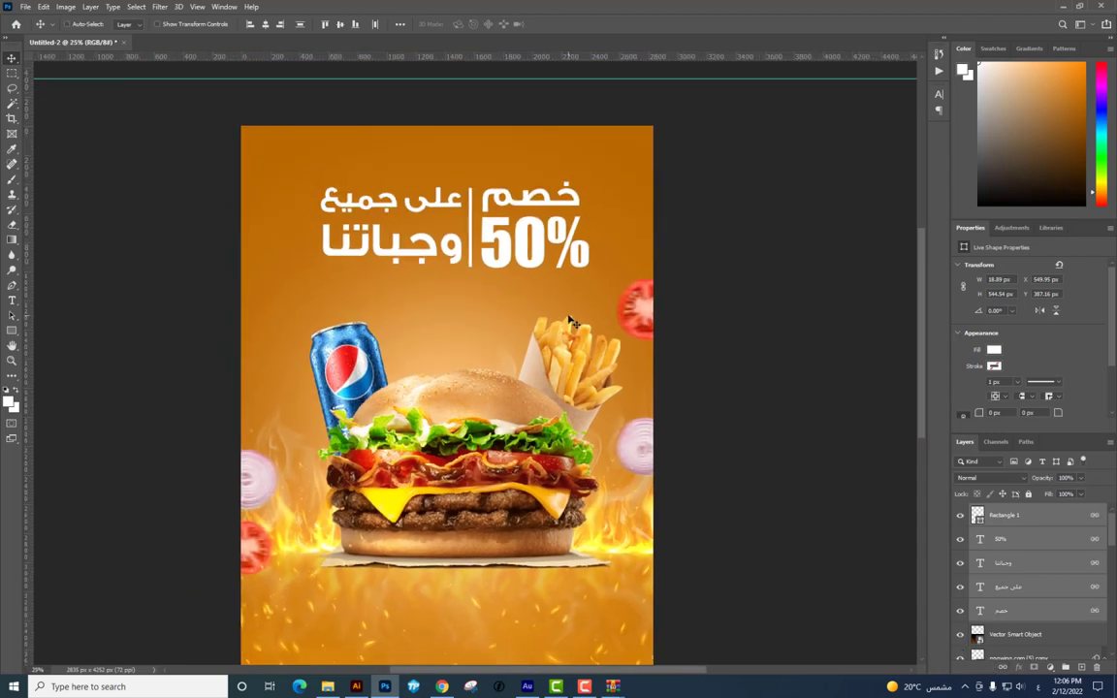
{"action": "key", "text": "ctrl+minus"}
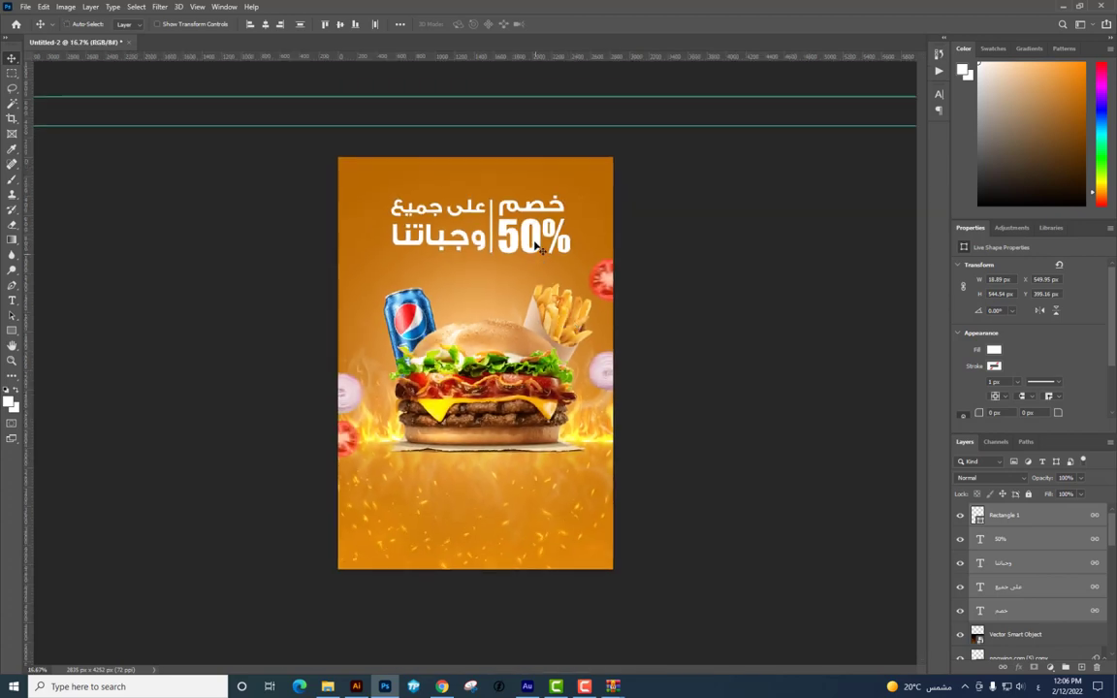
{"action": "left_click", "coordinate": [541, 248]}
{"action": "key", "text": "ctrl+j"}
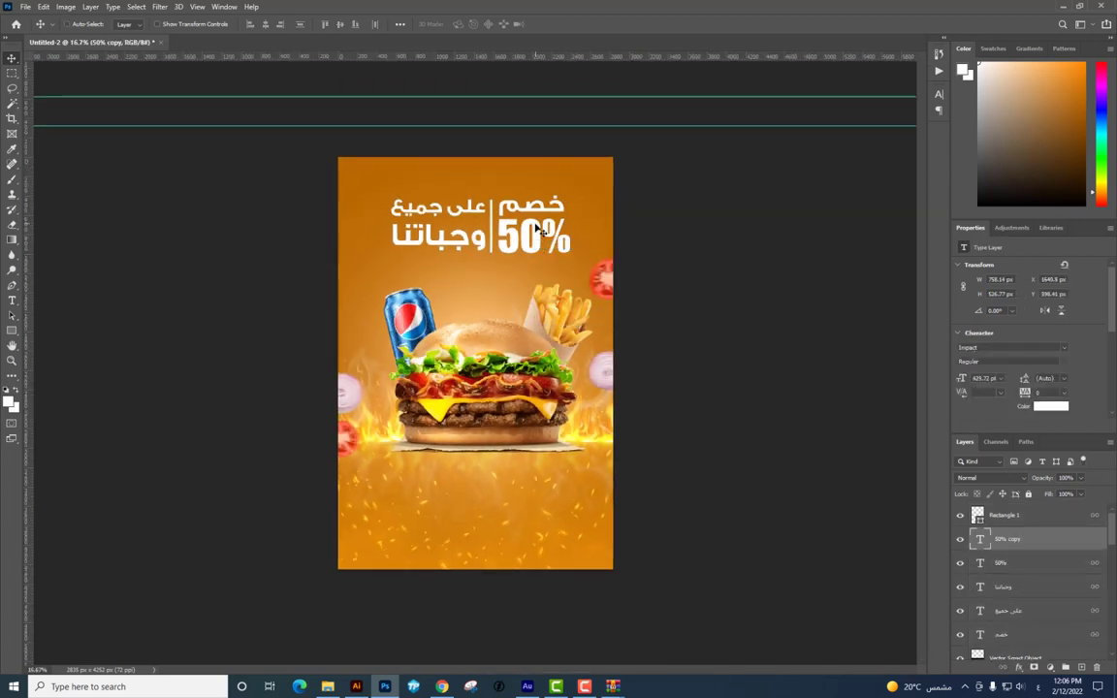
Move the 50% copy below the burger, retype it as 19600, and enlarge it to 472.75 pt
{"action": "left_click_drag", "start_coordinate": [540, 229], "coordinate": [485, 518]}
{"action": "double_click", "coordinate": [482, 519]}
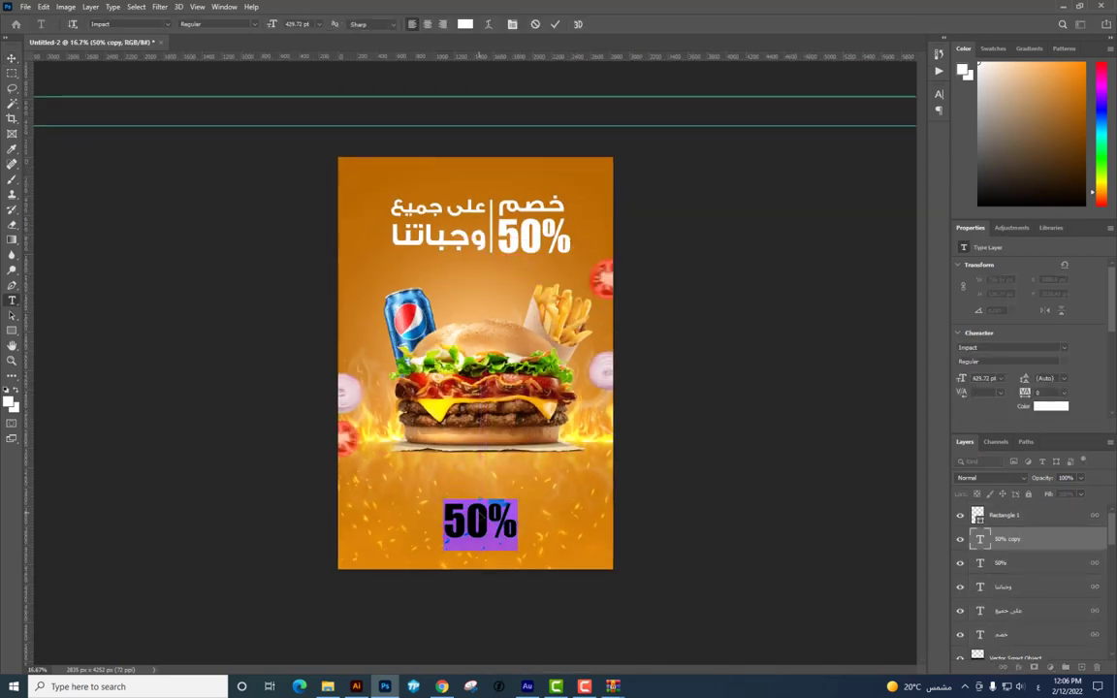
{"action": "type", "text": "19600"}
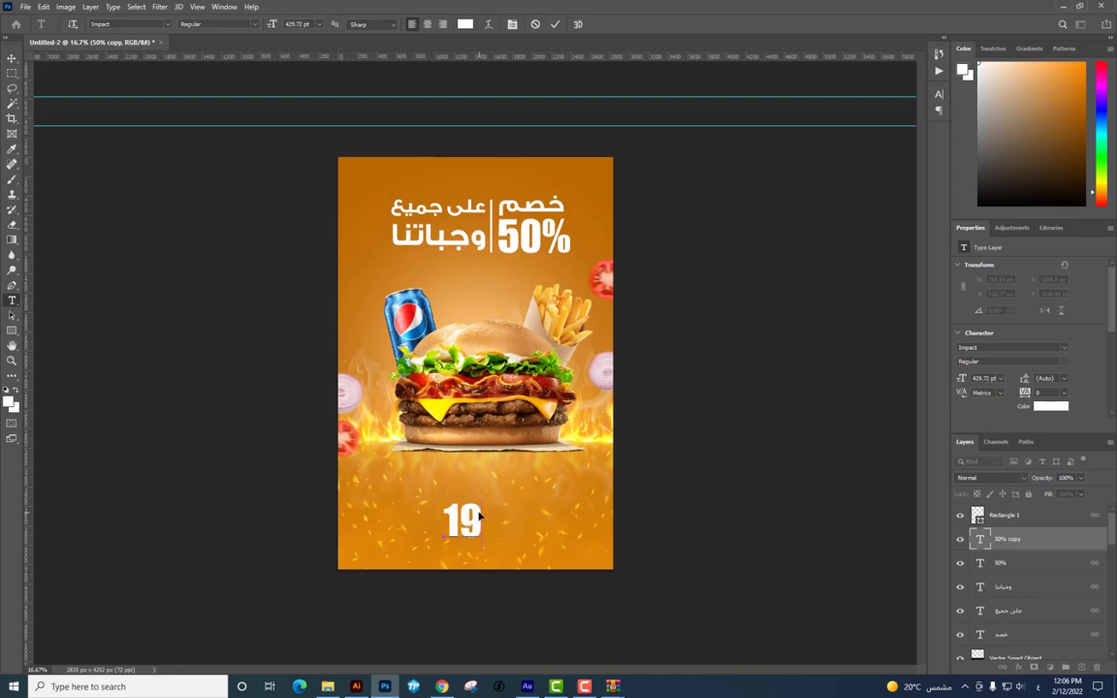
{"action": "left_click", "coordinate": [11, 72]}
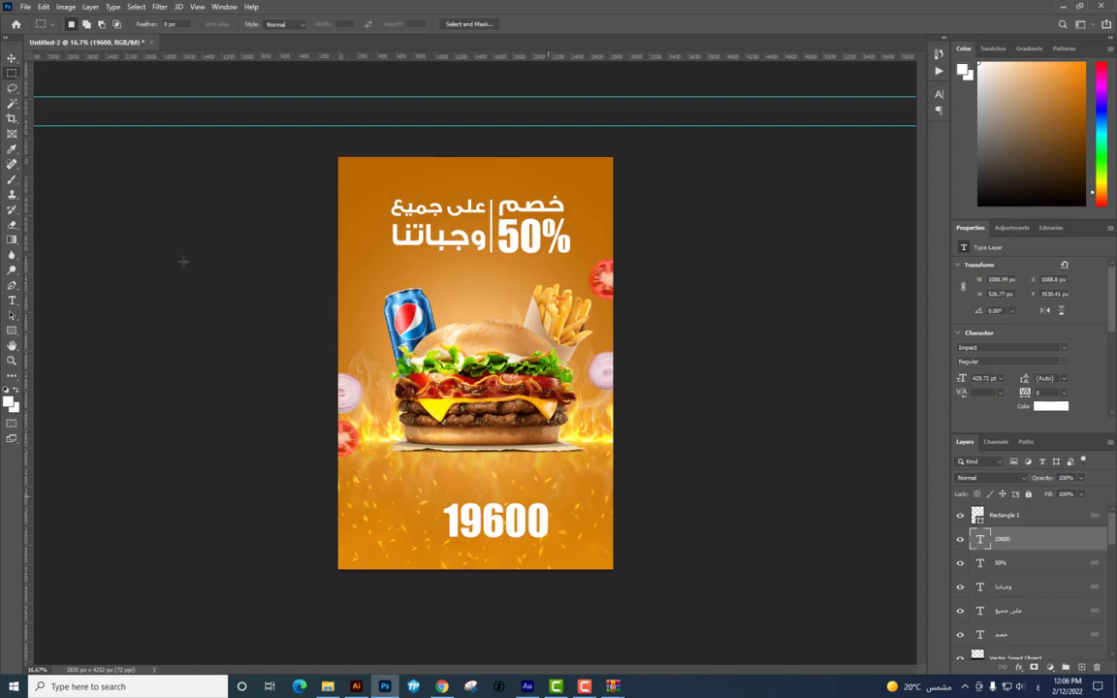
{"action": "left_click", "coordinate": [11, 58]}
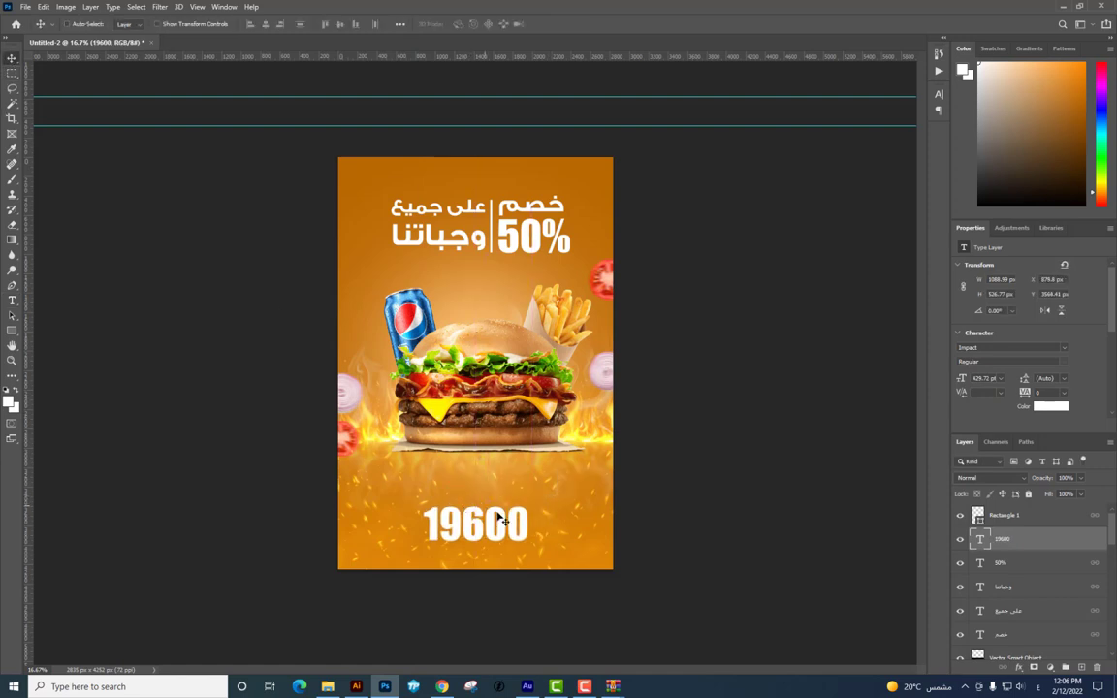
{"action": "left_click_drag", "start_coordinate": [475, 523], "coordinate": [454, 526]}
{"action": "key", "text": "ctrl+t"}
{"action": "left_click_drag", "start_coordinate": [531, 512], "coordinate": [540, 501]}
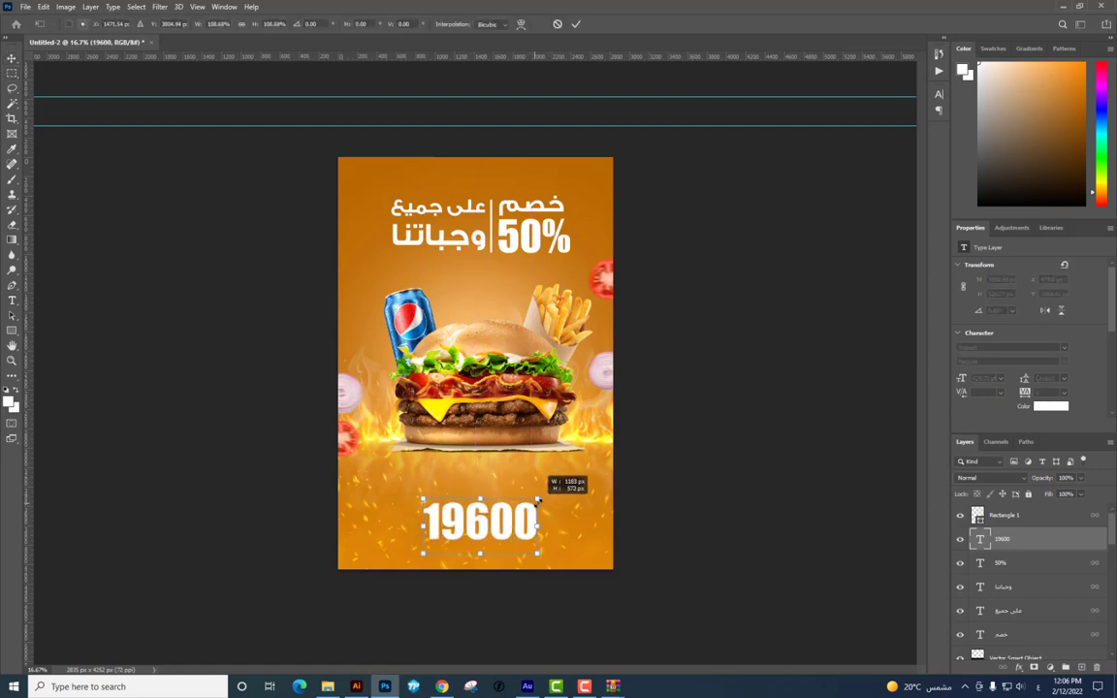
{"action": "key", "text": "Return"}
{"action": "scroll", "coordinate": [504, 524], "scroll_direction": "up", "scroll_amount": 1}
Copy 19600 just below itself, retype it as HOT LINE, and set tracking to 180
{"action": "scroll", "coordinate": [524, 378], "scroll_direction": "up", "scroll_amount": 1}
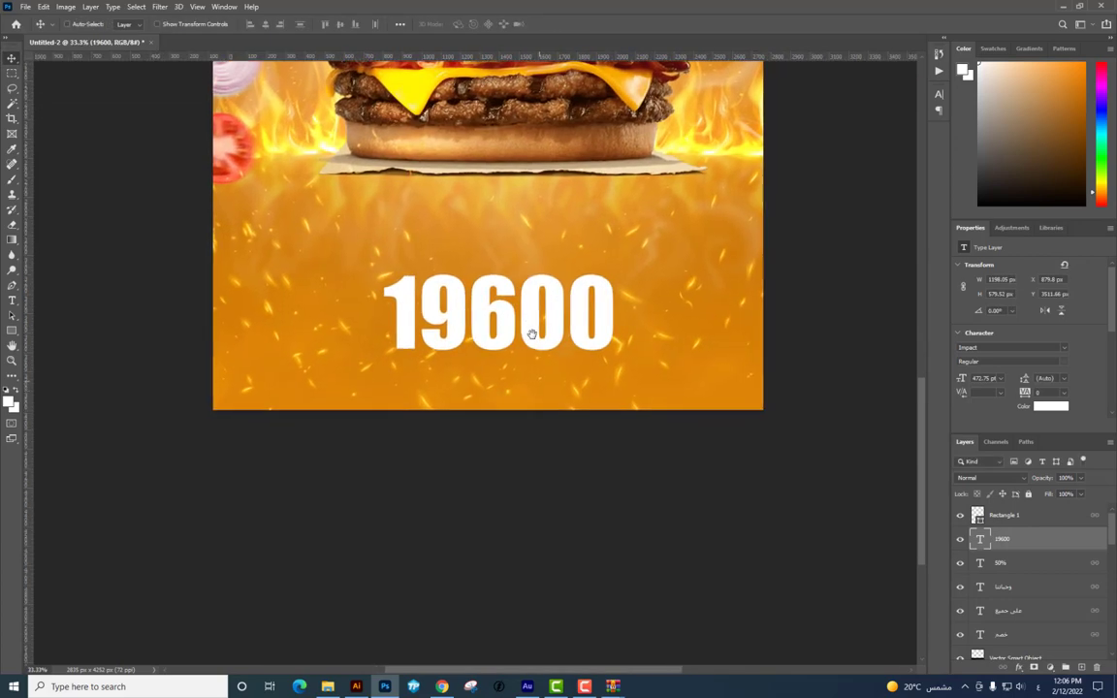
{"action": "mouse_move", "coordinate": [549, 333]}
{"action": "left_mouse_down"}
{"action": "mouse_move", "coordinate": [552, 306]}
{"action": "mouse_move", "coordinate": [549, 380]}
{"action": "left_mouse_up"}
{"action": "key", "text": "t"}
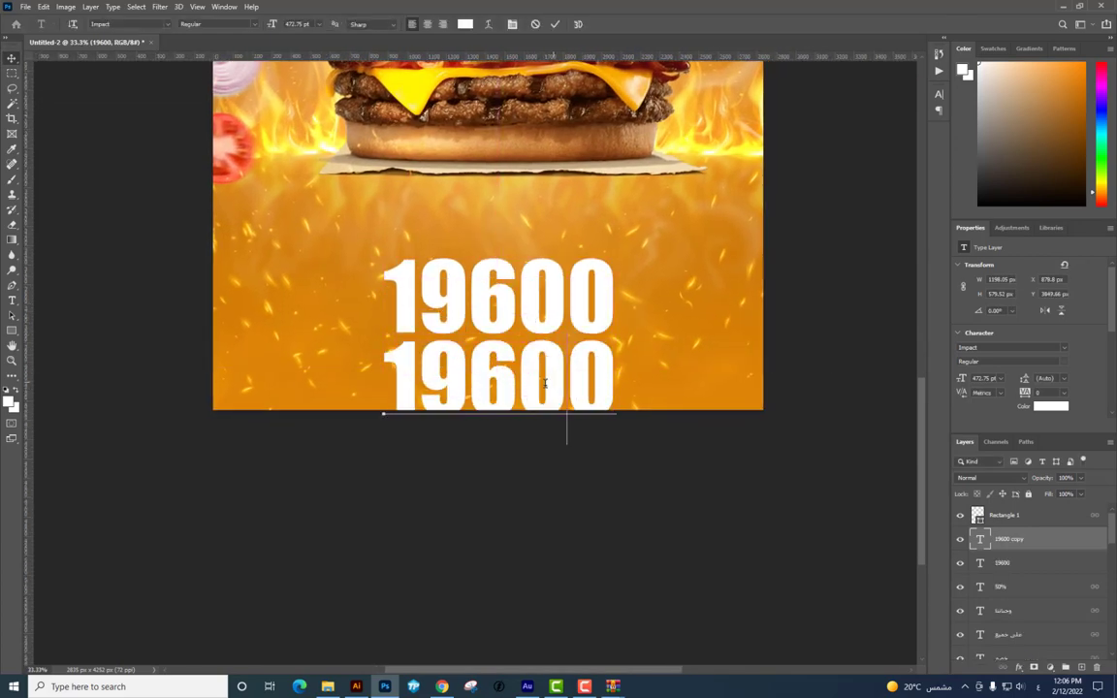
{"action": "double_click", "coordinate": [543, 378]}
{"action": "type", "text": "HO"}
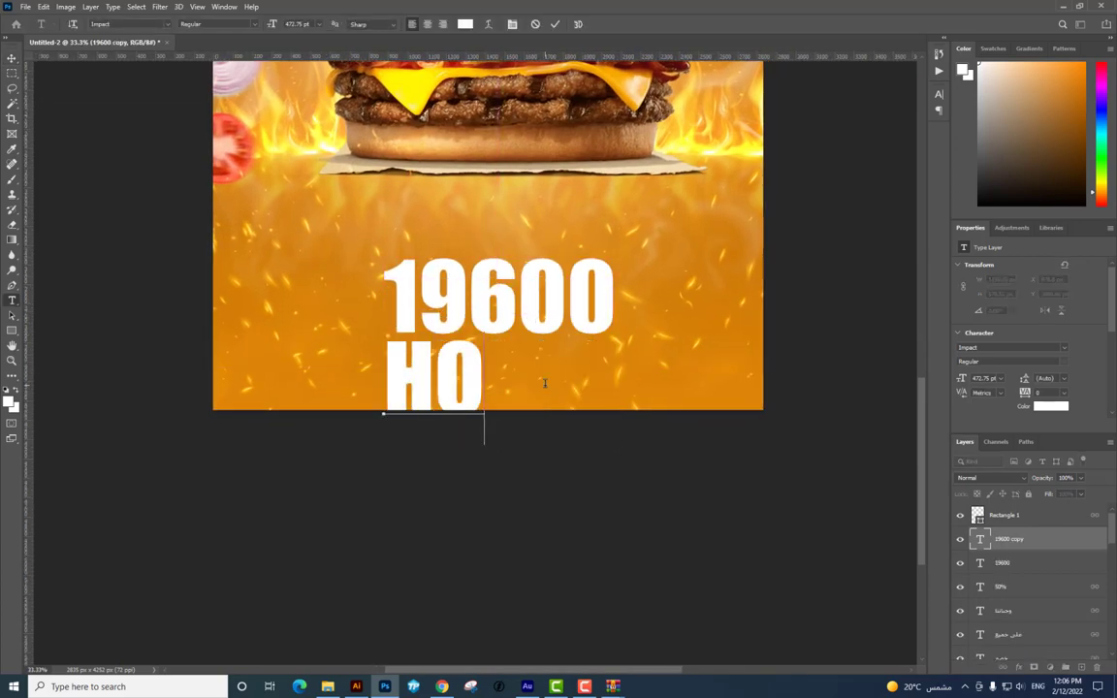
{"action": "type", "text": "T LINE"}
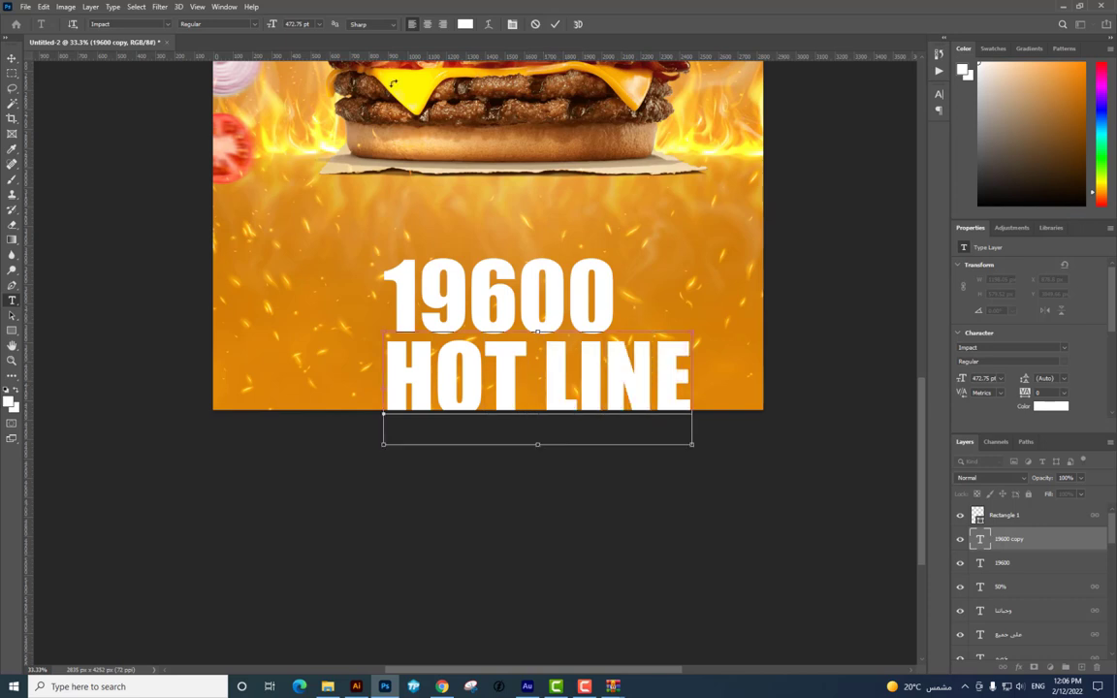
{"action": "key", "text": "ctrl+a"}
{"action": "left_click", "coordinate": [513, 26]}
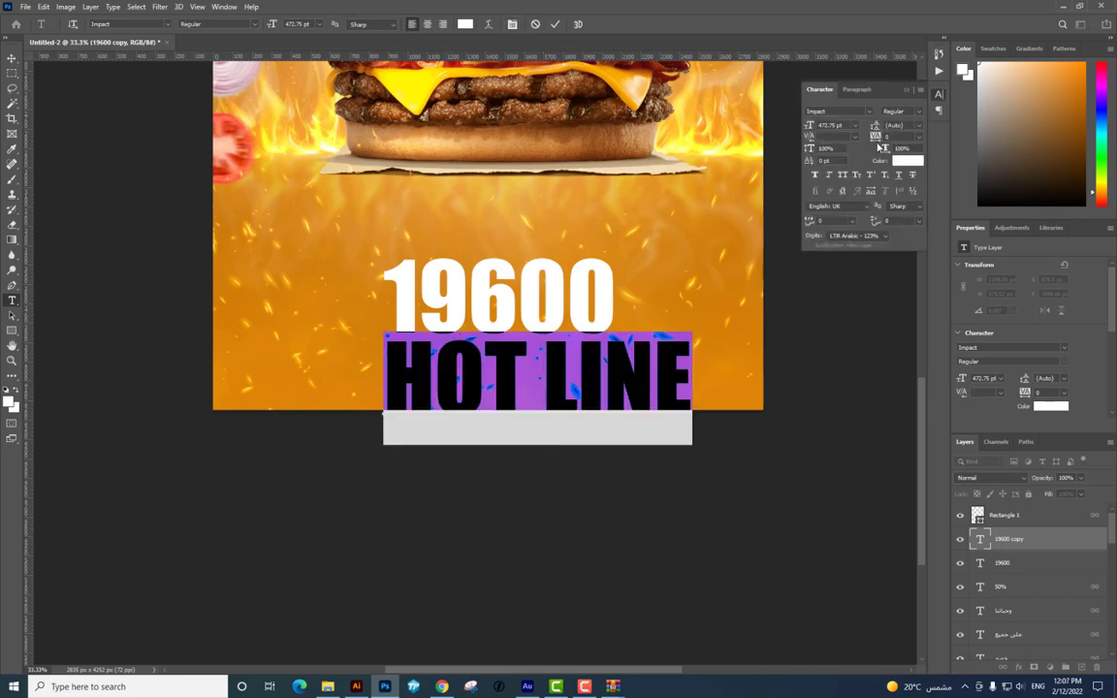
{"action": "left_click_drag", "start_coordinate": [880, 138], "coordinate": [883, 138]}
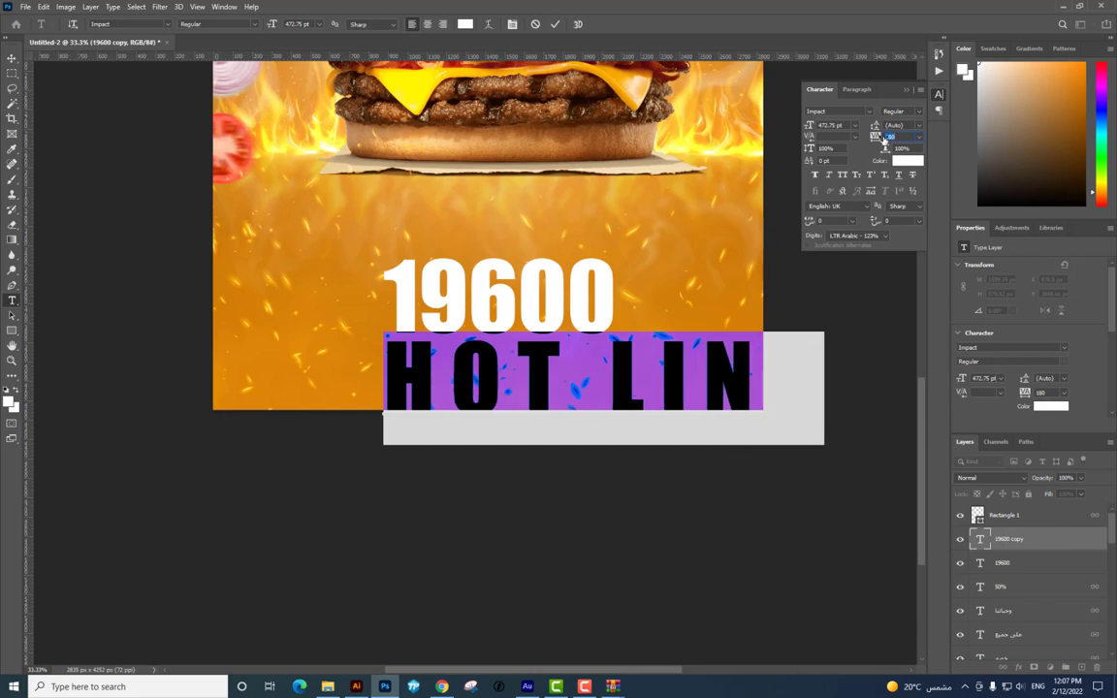
{"action": "left_click", "coordinate": [12, 60]}
Shrink HOT LINE, centre it under 19600, and merge both into one layer
{"action": "key", "text": "ctrl+t"}
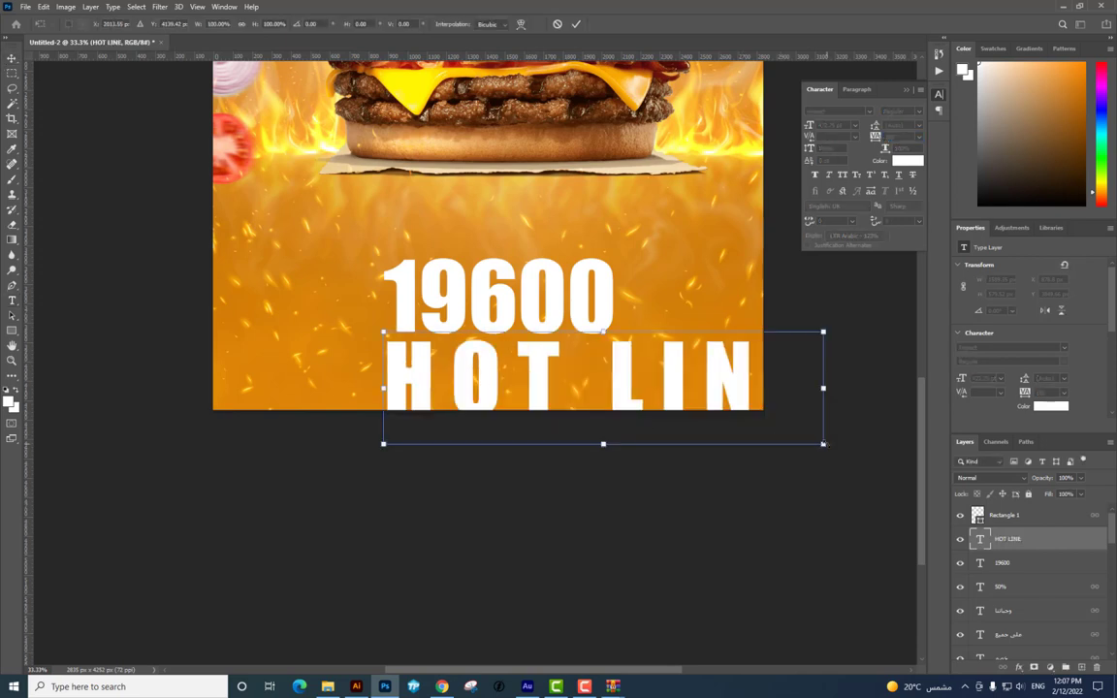
{"action": "mouse_move", "coordinate": [825, 444]}
{"action": "left_mouse_down"}
{"action": "mouse_move", "coordinate": [643, 385]}
{"action": "mouse_move", "coordinate": [532, 366]}
{"action": "mouse_move", "coordinate": [581, 376]}
{"action": "left_mouse_up"}
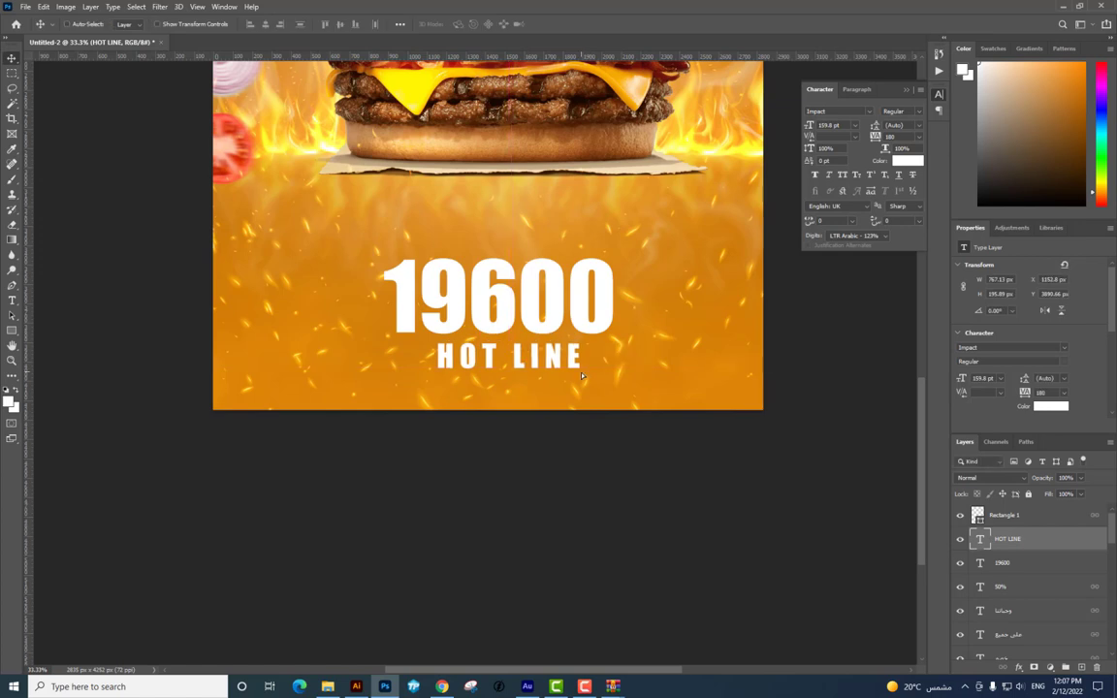
{"action": "key", "text": "Return"}
{"action": "key", "text": "ctrl+minus"}
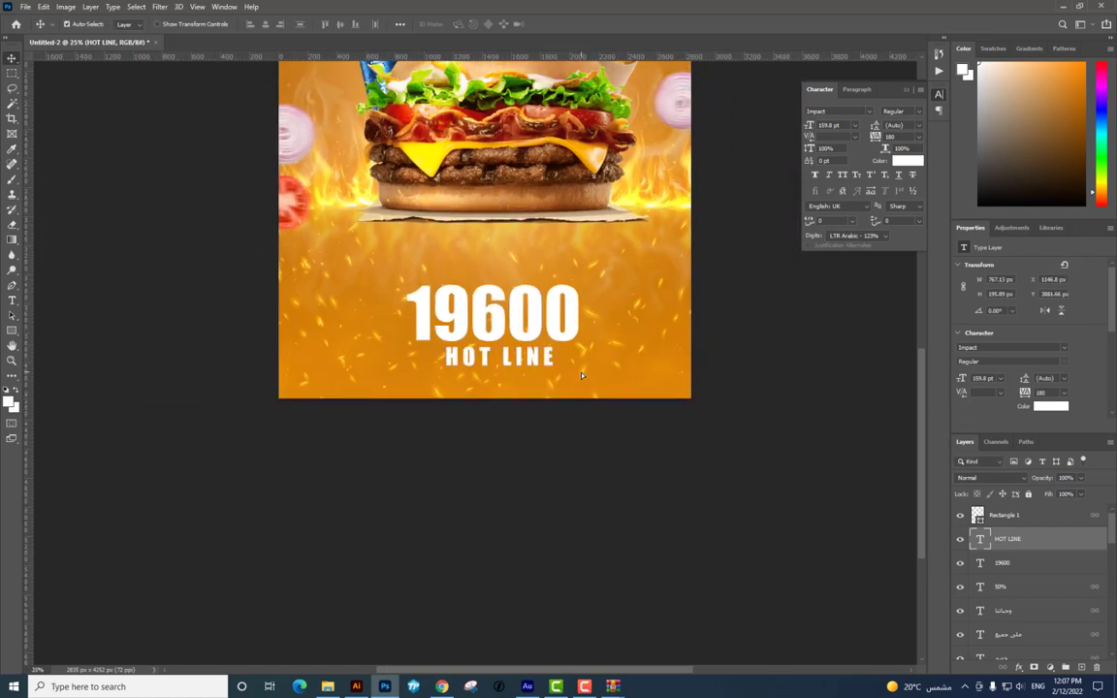
{"action": "key", "text": "ctrl+plus"}
{"action": "key", "text": "Right"}
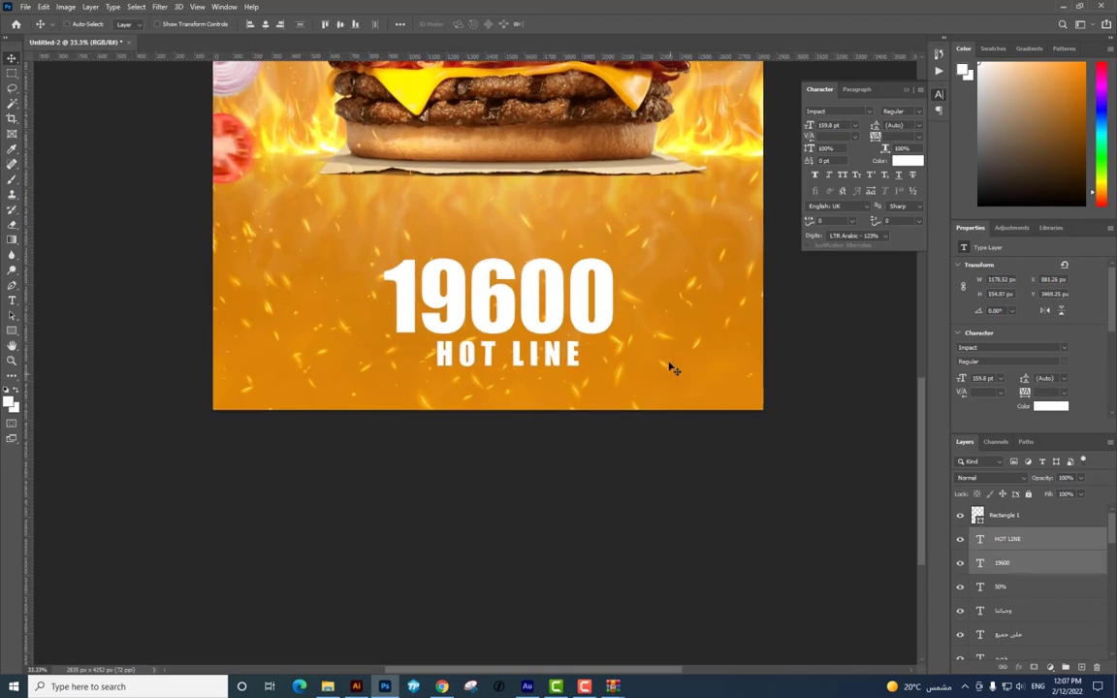
{"action": "left_click", "coordinate": [601, 325], "text": "ctrl+shift"}
{"action": "key", "text": "ctrl+e"}
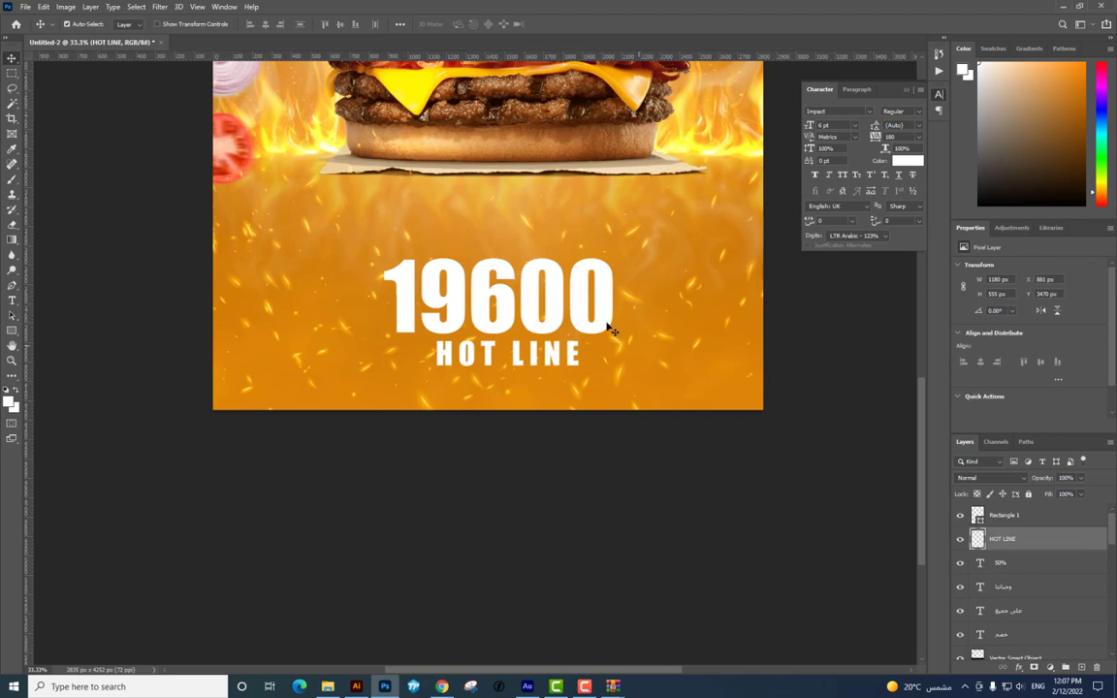
{"action": "left_click_drag", "start_coordinate": [516, 319], "coordinate": [519, 322]}
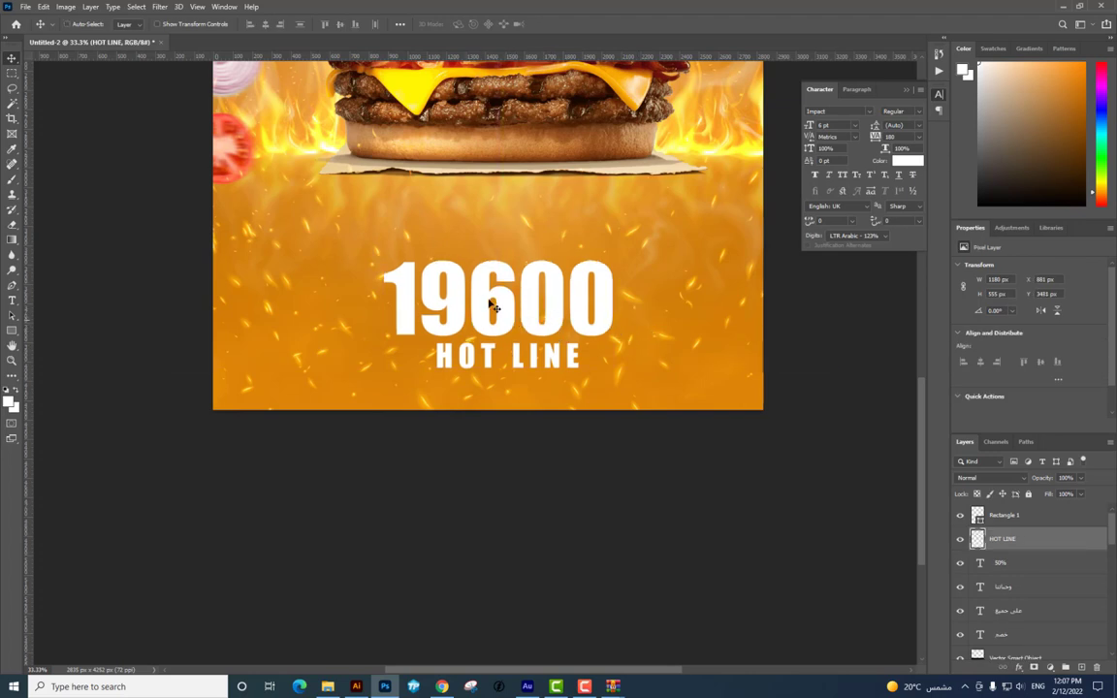
{"action": "key", "text": "alt+Tab"}
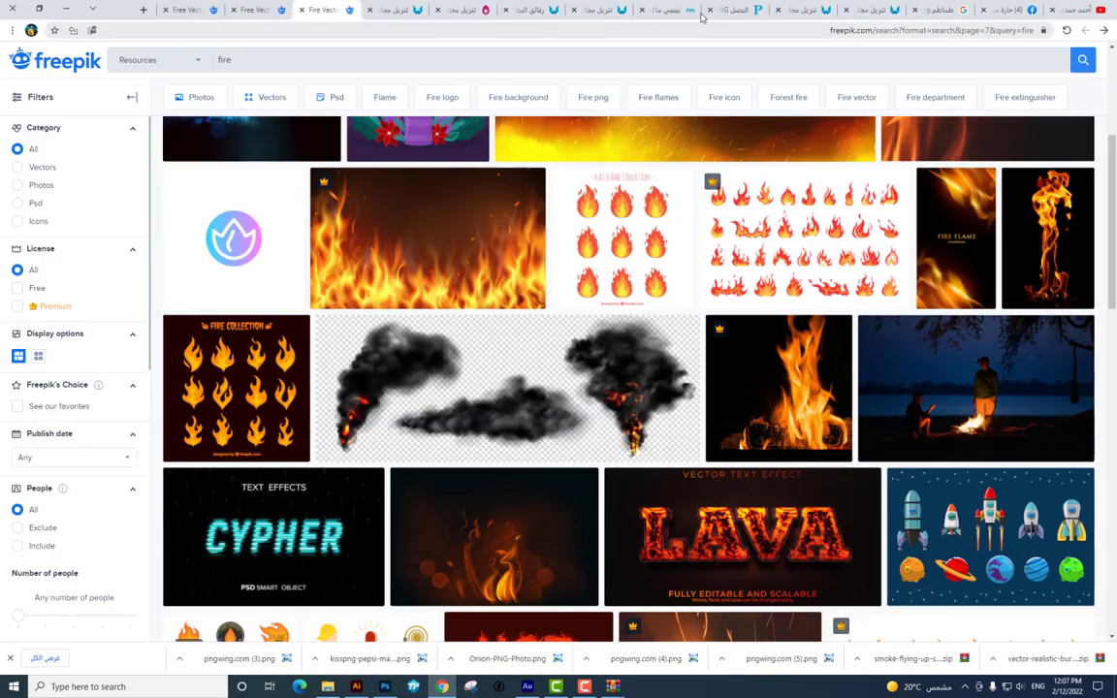
Search Google Images for 'icon phone'
{"action": "left_click", "coordinate": [946, 9]}
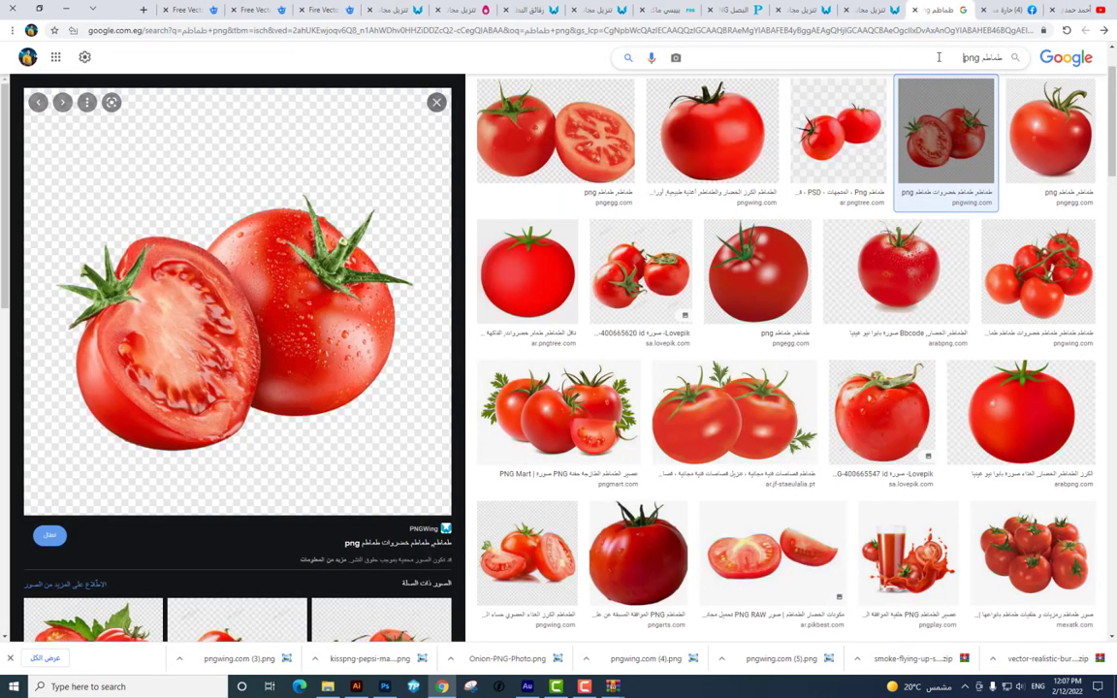
{"action": "triple_click", "coordinate": [939, 57]}
{"action": "type", "text": "icon ph"}
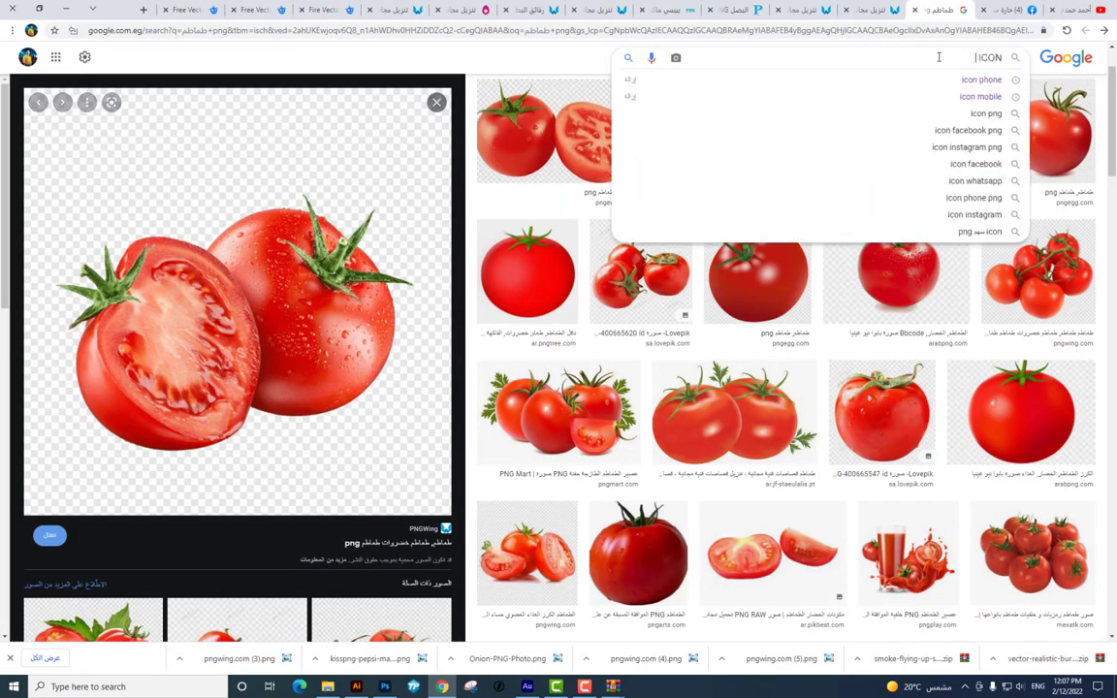
{"action": "type", "text": "one"}
{"action": "key", "text": "Return"}
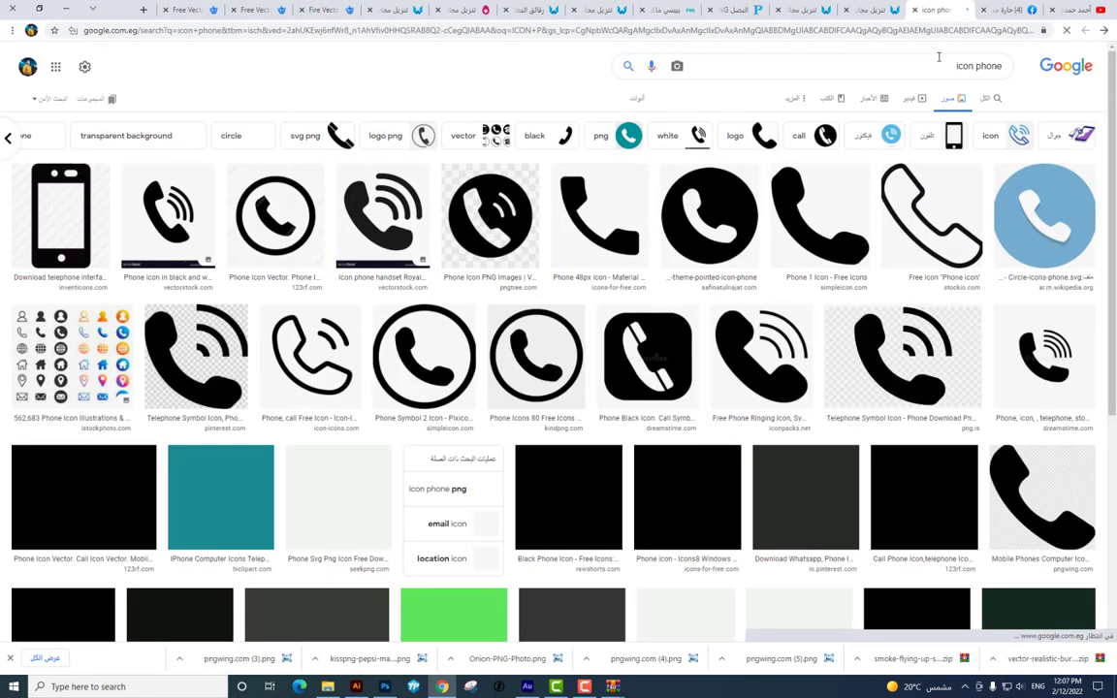
Save the ringing phone icon as free-phone-icon-14-thumb.png and show it in its Desktop folder
{"action": "left_click", "coordinate": [790, 339]}
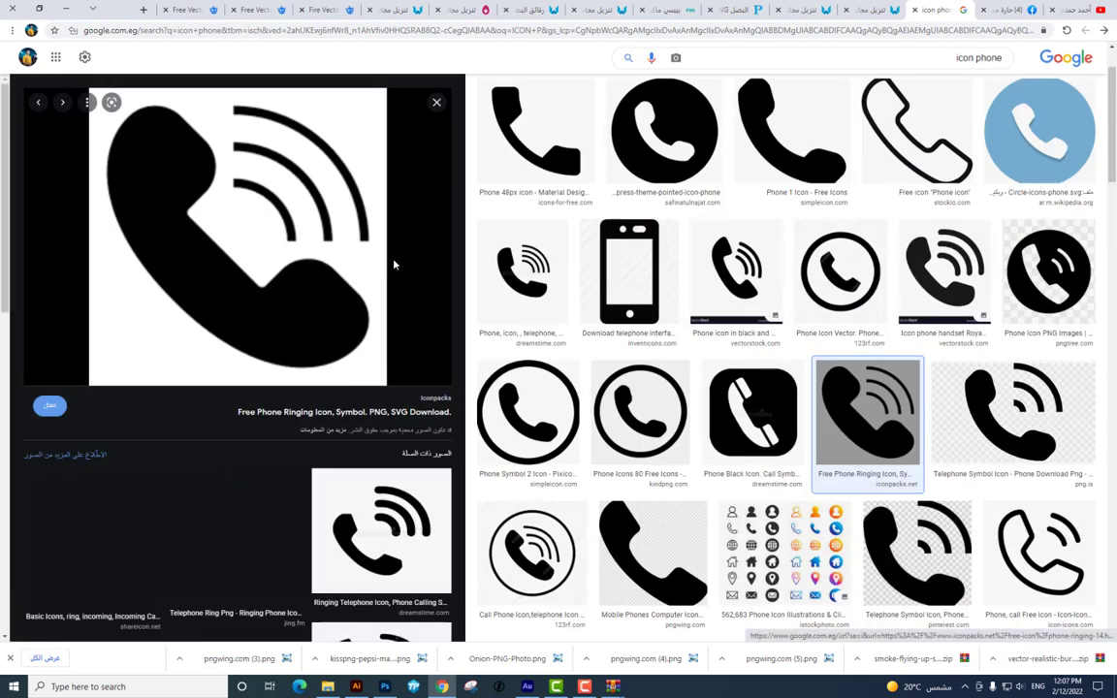
{"action": "right_click", "coordinate": [287, 231]}
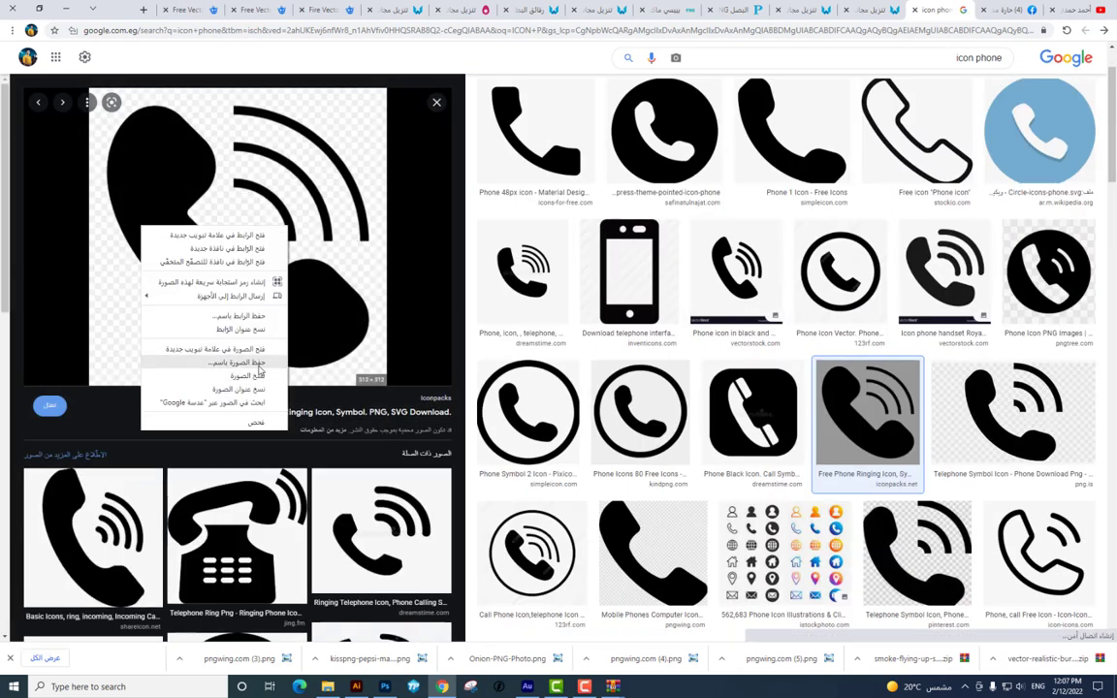
{"action": "left_click", "coordinate": [233, 333]}
{"action": "key", "text": "Return"}
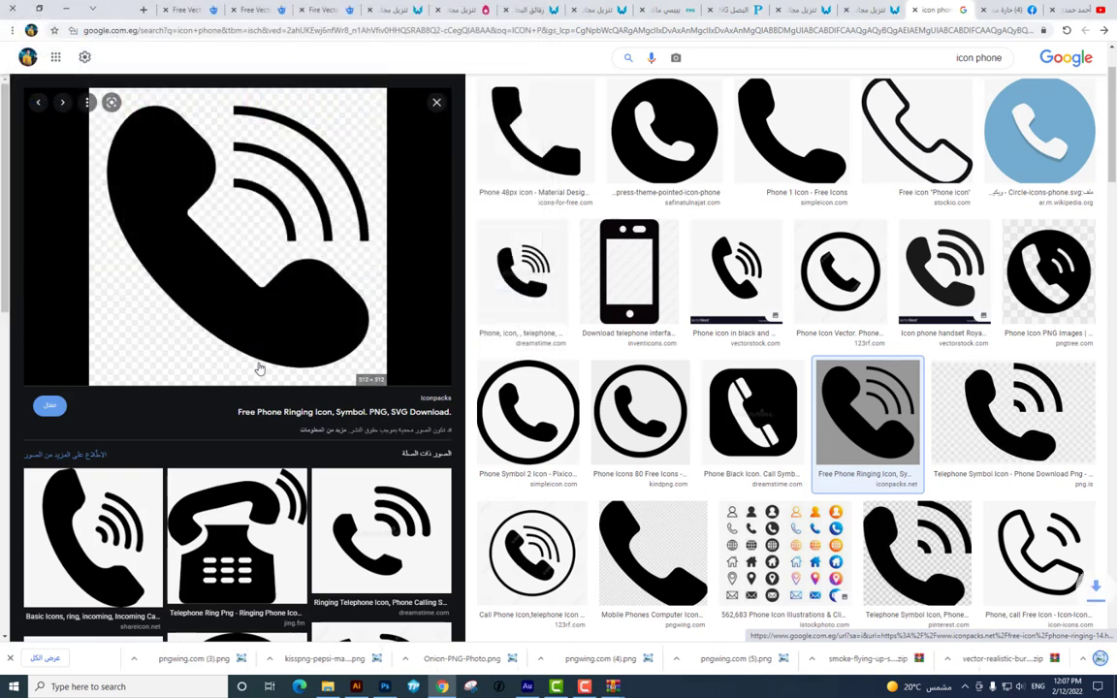
{"action": "left_click", "coordinate": [994, 662]}
{"action": "left_click", "coordinate": [1028, 599]}
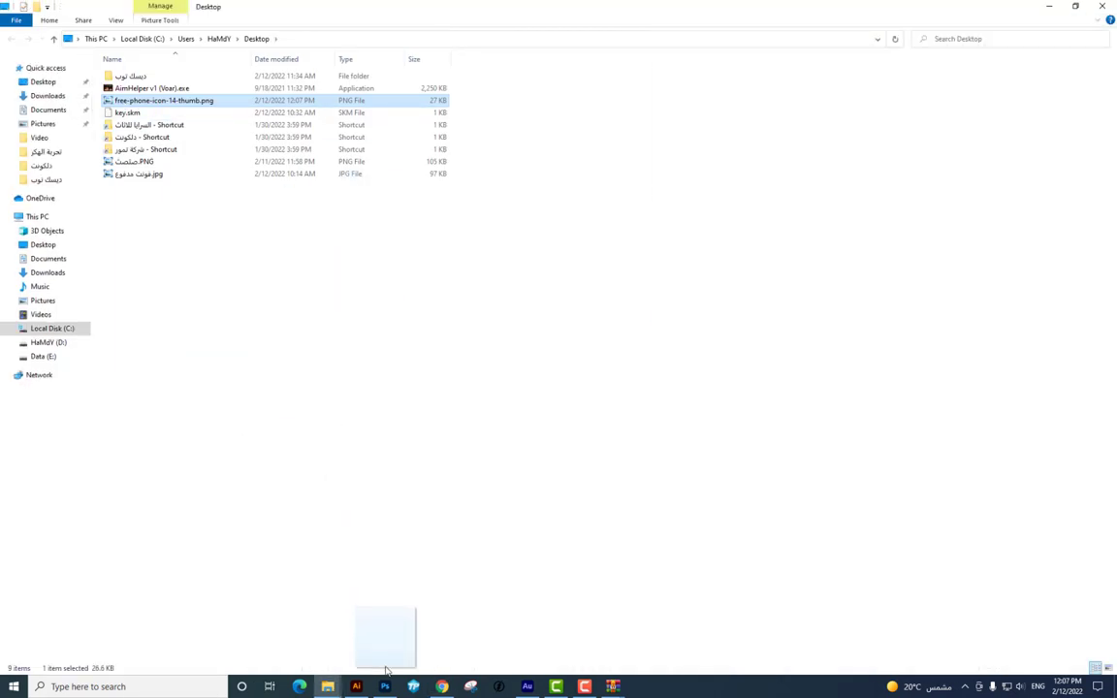
Place the phone icon left of 19600 and turn it white with Hue/Saturation lightness
{"action": "mouse_move", "coordinate": [323, 191]}
{"action": "left_mouse_down"}
{"action": "mouse_move", "coordinate": [462, 323]}
{"action": "mouse_move", "coordinate": [403, 288]}
{"action": "left_mouse_up"}
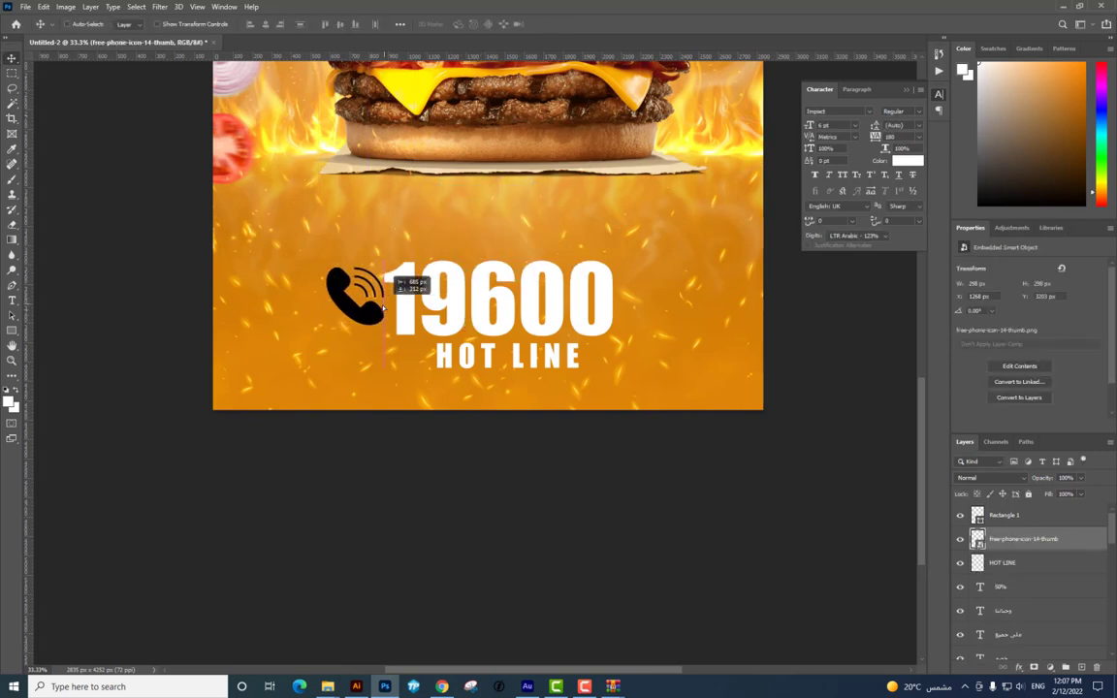
{"action": "key", "text": "Return"}
{"action": "key", "text": "ctrl+u"}
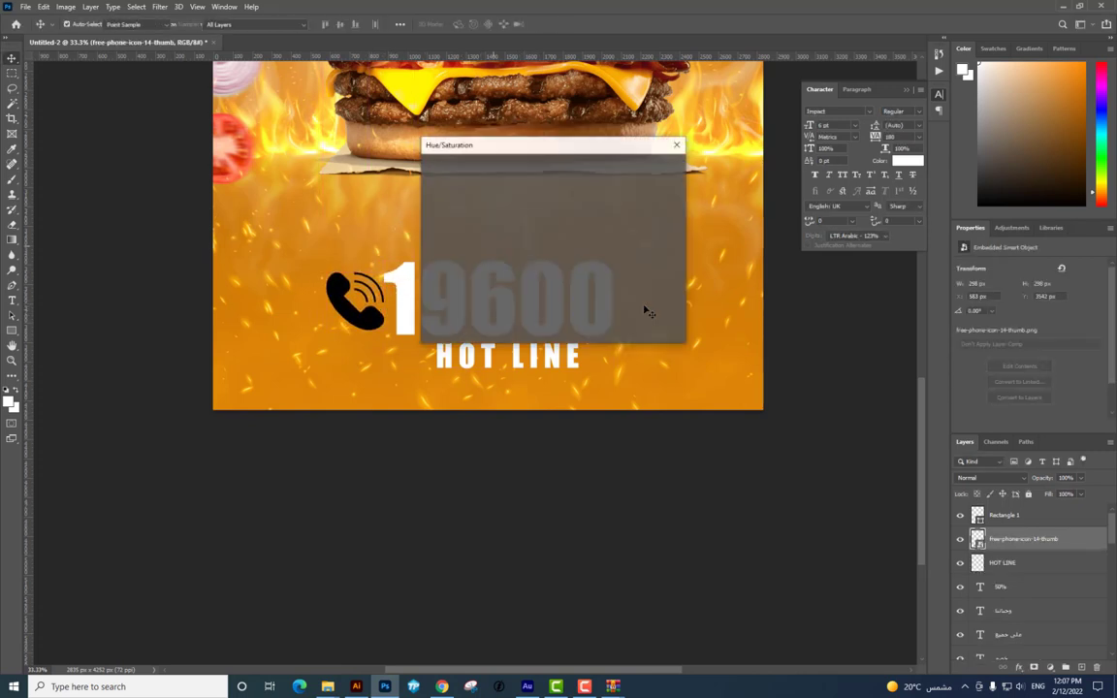
{"action": "left_click_drag", "start_coordinate": [525, 282], "coordinate": [679, 284]}
{"action": "key", "text": "Return"}
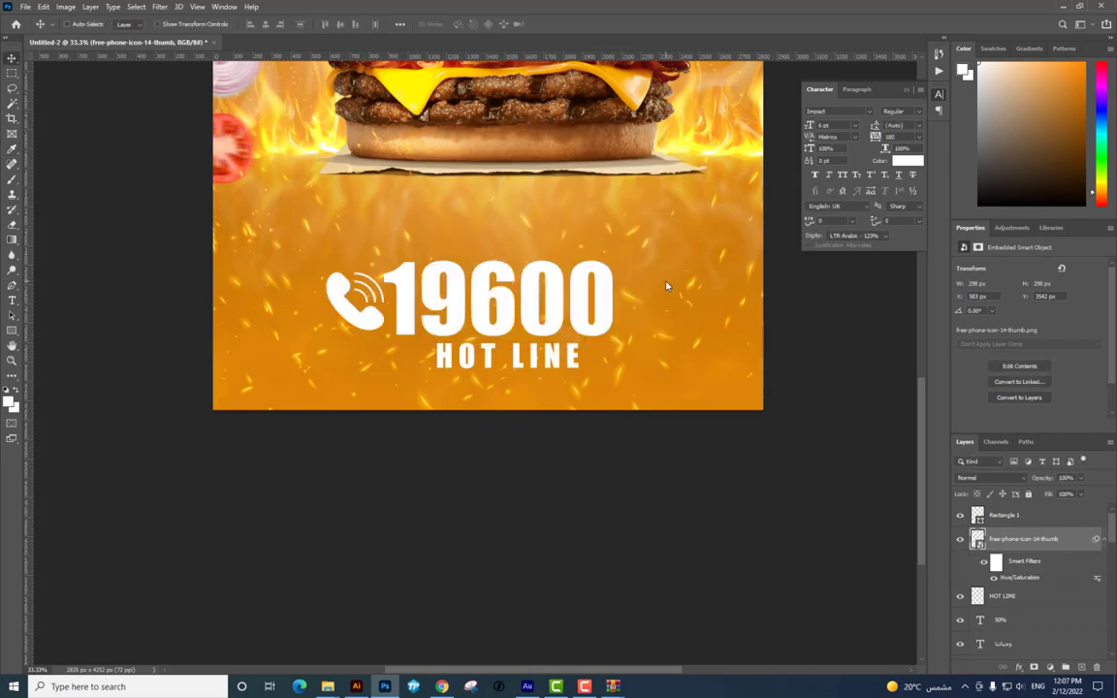
{"action": "key", "text": "ctrl+z"}
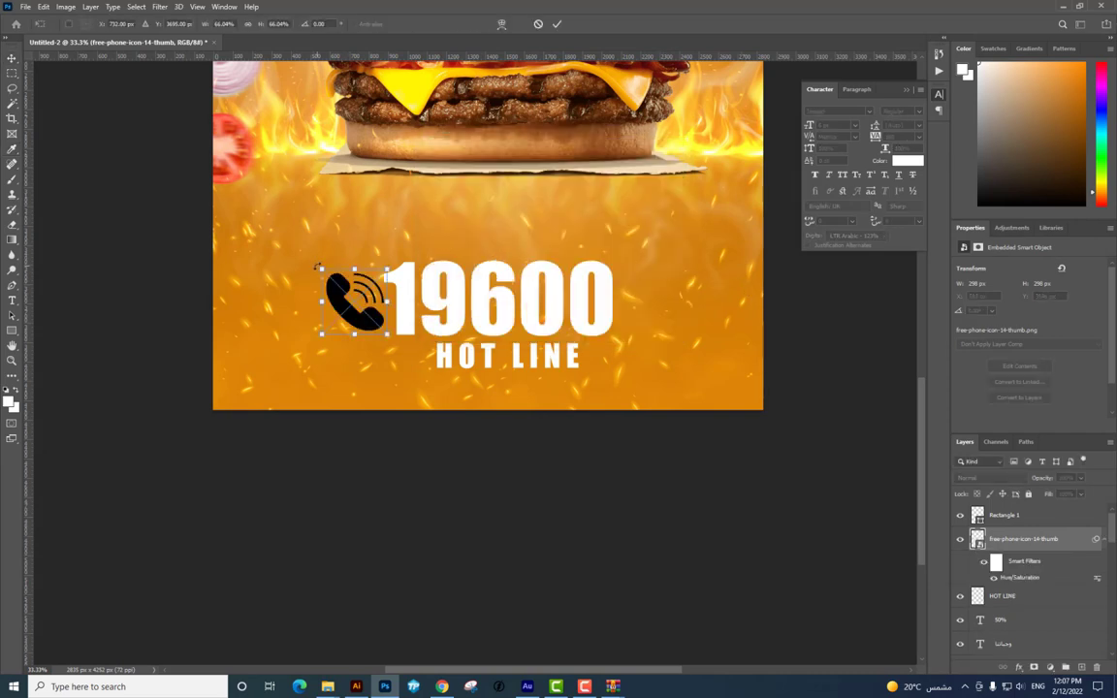
{"action": "key", "text": "ctrl+t"}
{"action": "key", "text": "Escape"}
{"action": "key", "text": "ctrl+shift+z"}
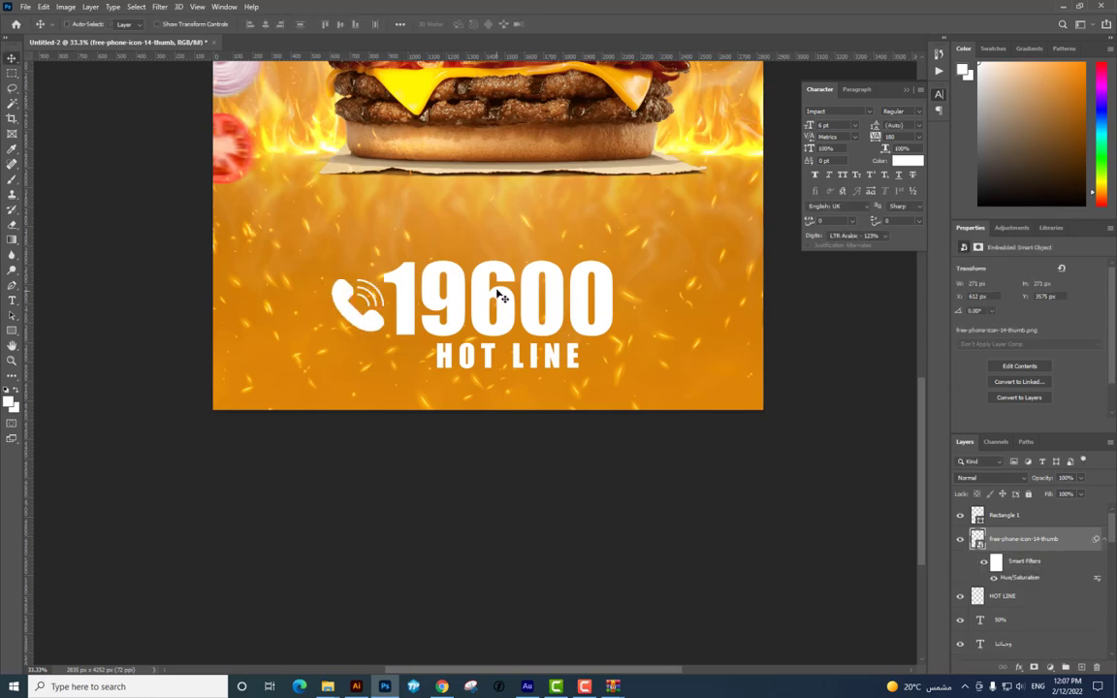
Merge the phone icon with the 19600 HOT LINE layer and duplicate the merged layer
{"action": "right_click", "coordinate": [498, 291]}
{"action": "left_click", "coordinate": [556, 308]}
{"action": "key", "text": "ctrl+z"}
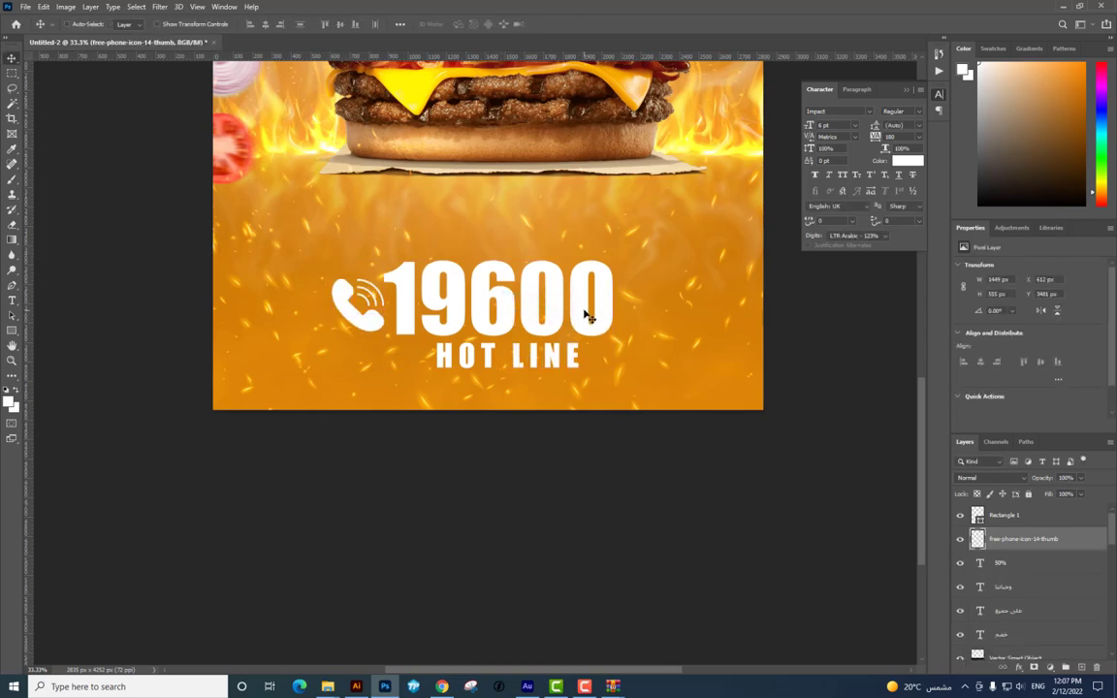
{"action": "key", "text": "ctrl+z"}
{"action": "key", "text": "ctrl+z"}
{"action": "key", "text": "ctrl+z"}
{"action": "key", "text": "ctrl+z"}
{"action": "key", "text": "ctrl+j"}
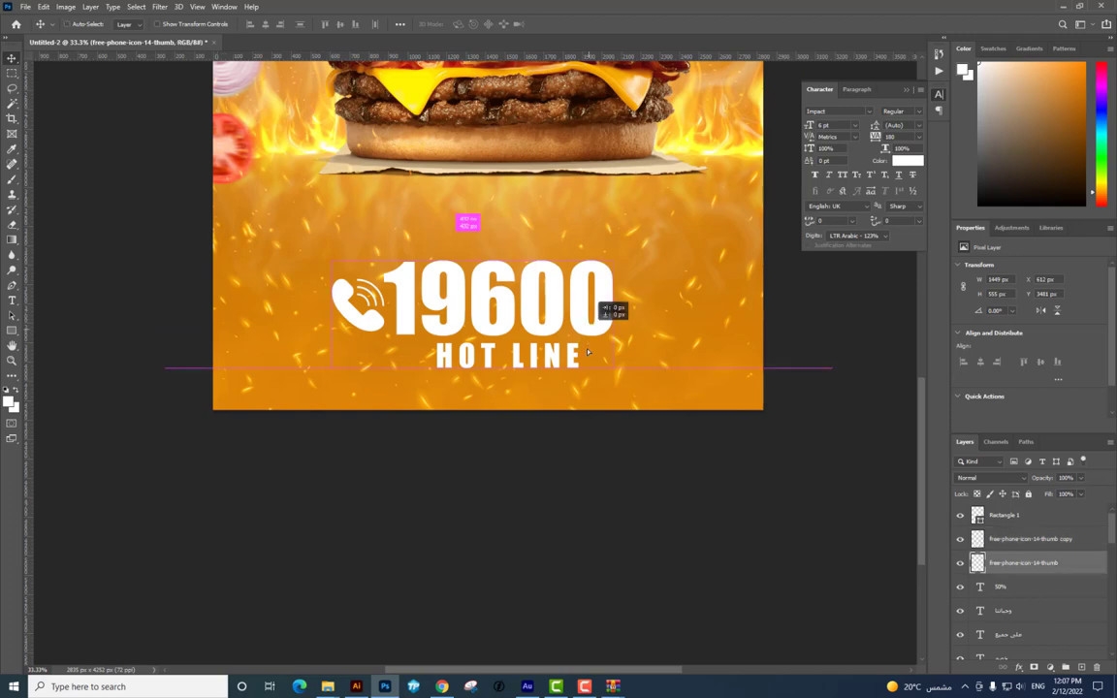
{"action": "left_click", "coordinate": [1028, 564]}
{"action": "right_click", "coordinate": [1029, 564]}
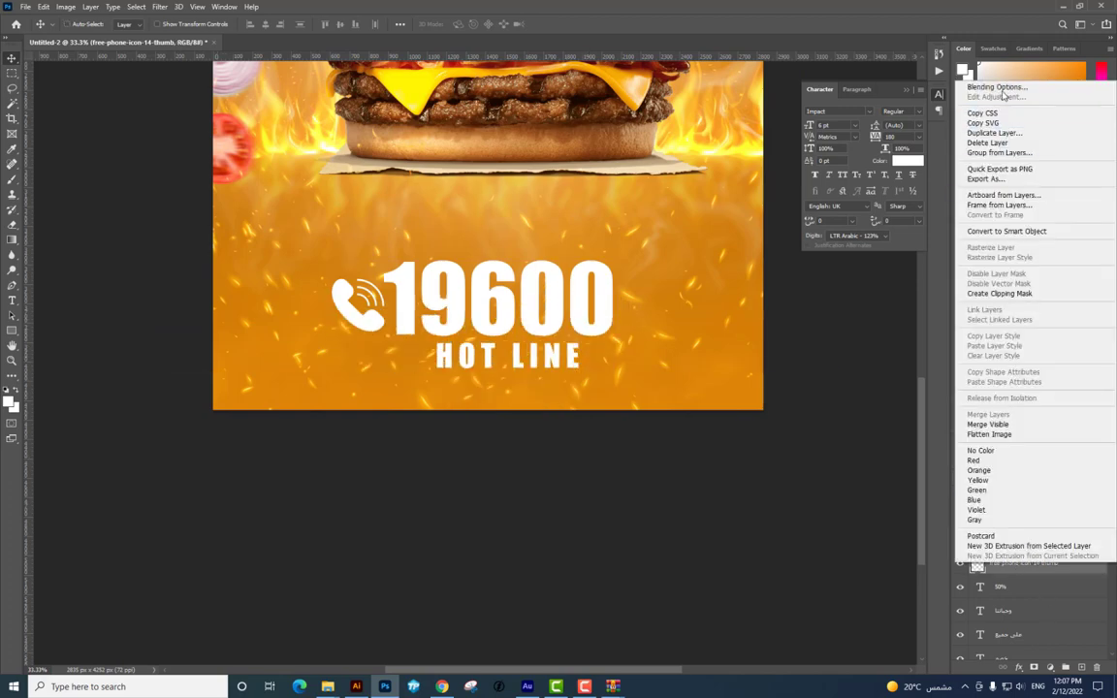
Add a thick dark navy stroke around the 19600 HOT LINE badge layer
{"action": "left_click", "coordinate": [1001, 88]}
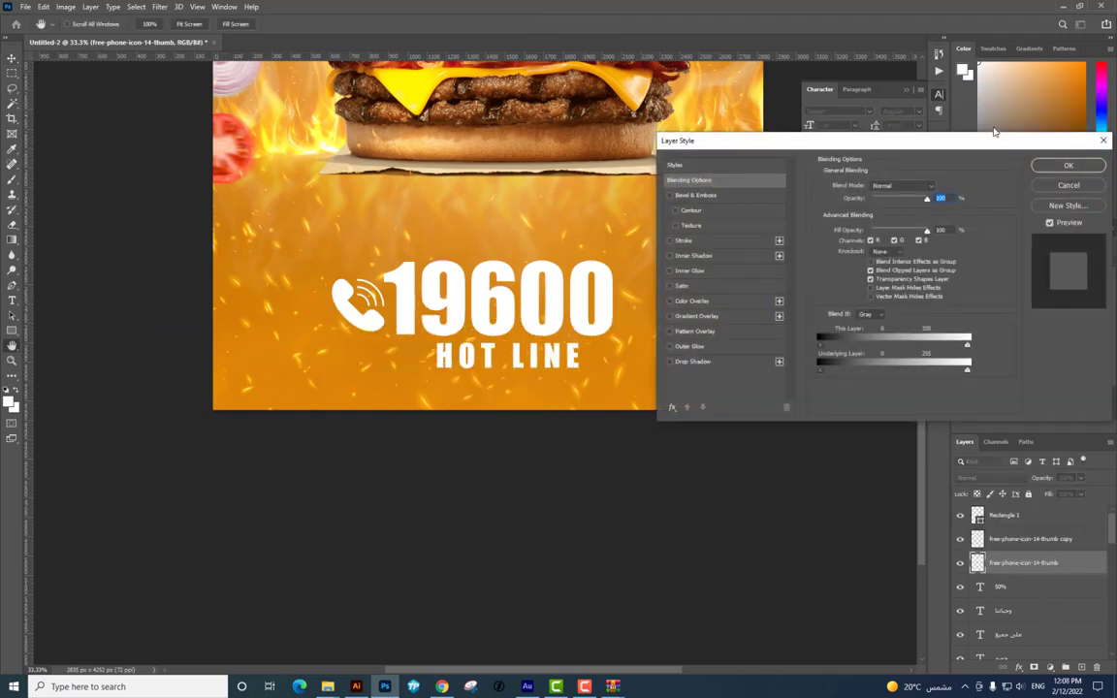
{"action": "left_click", "coordinate": [691, 241]}
{"action": "left_click_drag", "start_coordinate": [866, 187], "coordinate": [872, 187]}
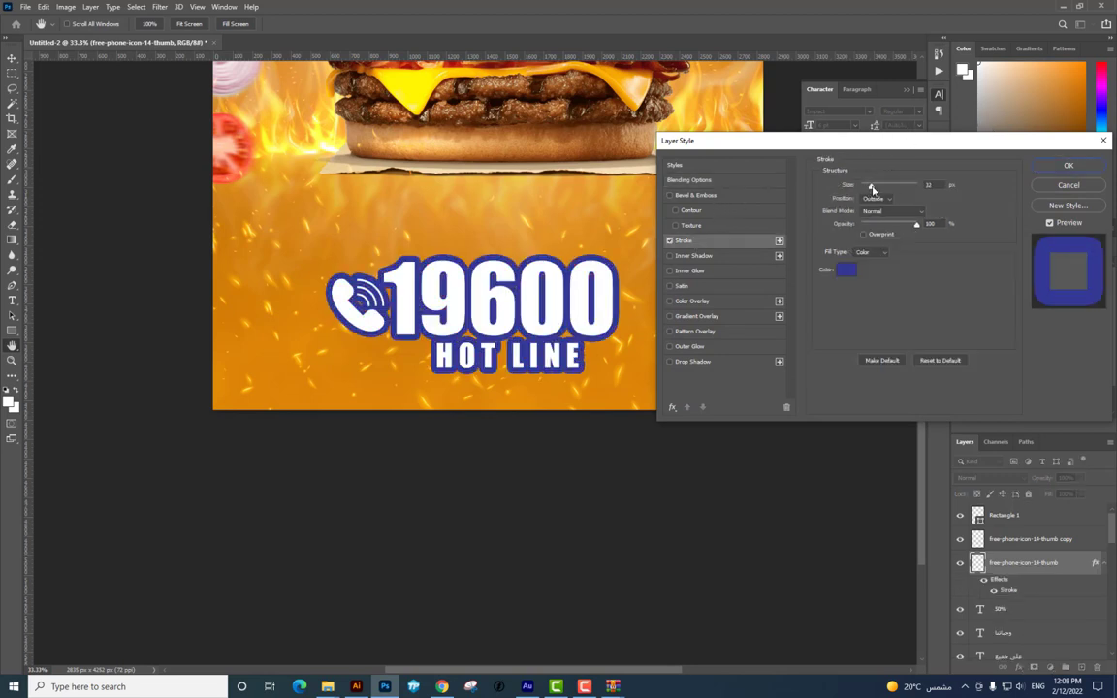
{"action": "left_click", "coordinate": [847, 271]}
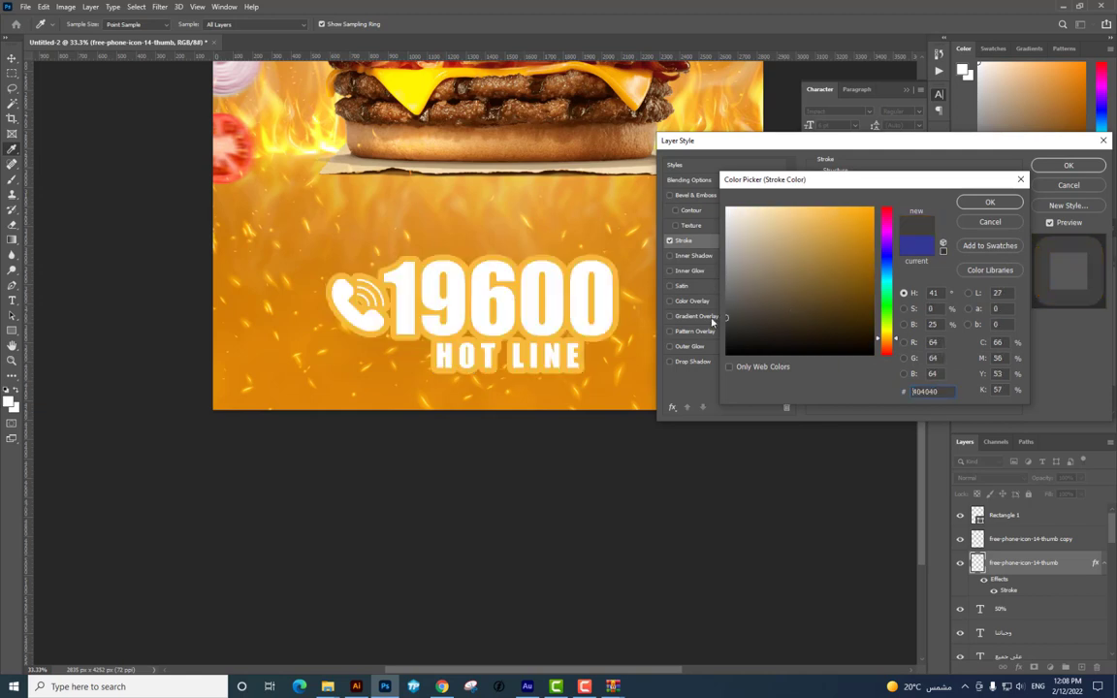
{"action": "left_click", "coordinate": [713, 322]}
{"action": "left_click", "coordinate": [726, 327]}
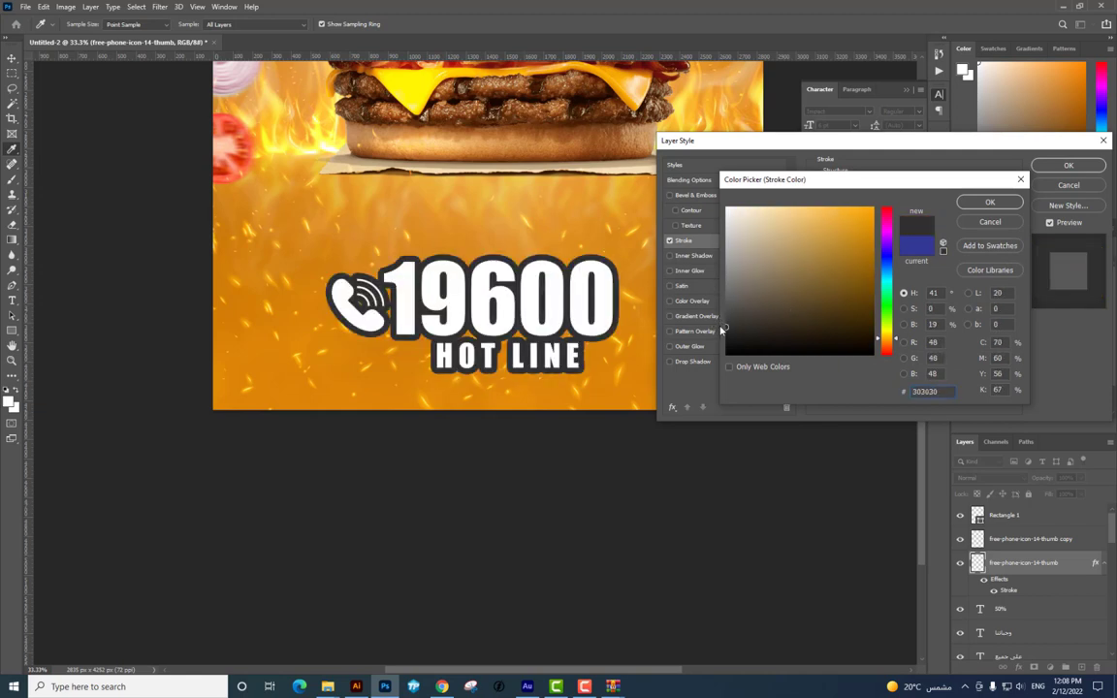
{"action": "left_click_drag", "start_coordinate": [882, 235], "coordinate": [883, 205]}
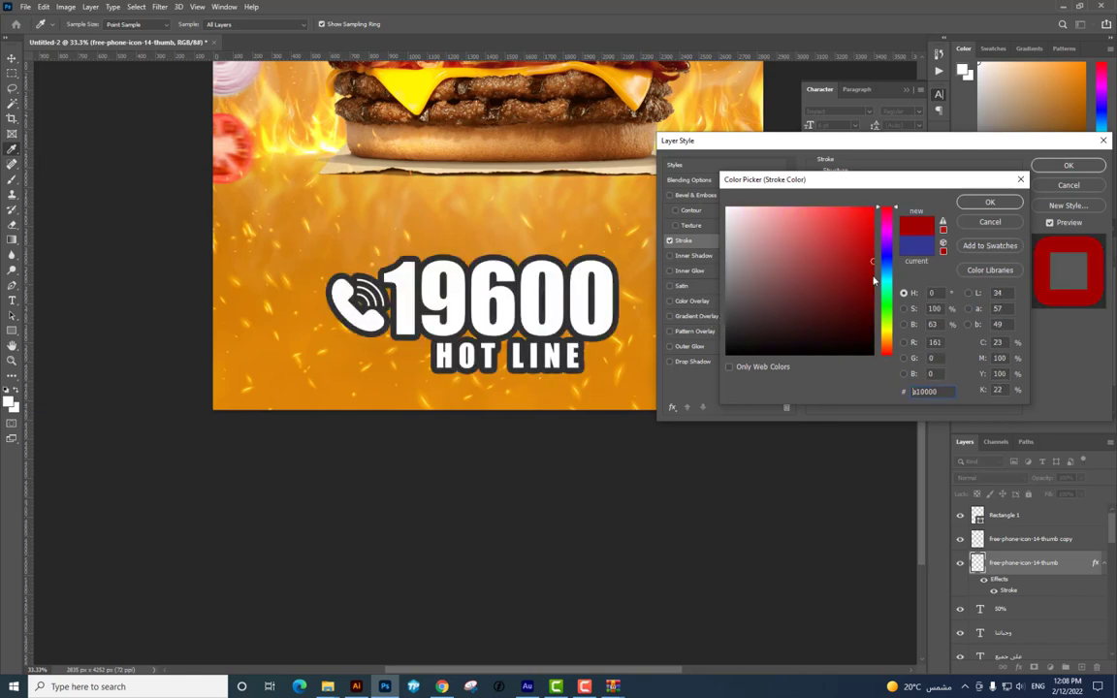
{"action": "left_click", "coordinate": [859, 318]}
{"action": "left_click_drag", "start_coordinate": [893, 287], "coordinate": [890, 269]}
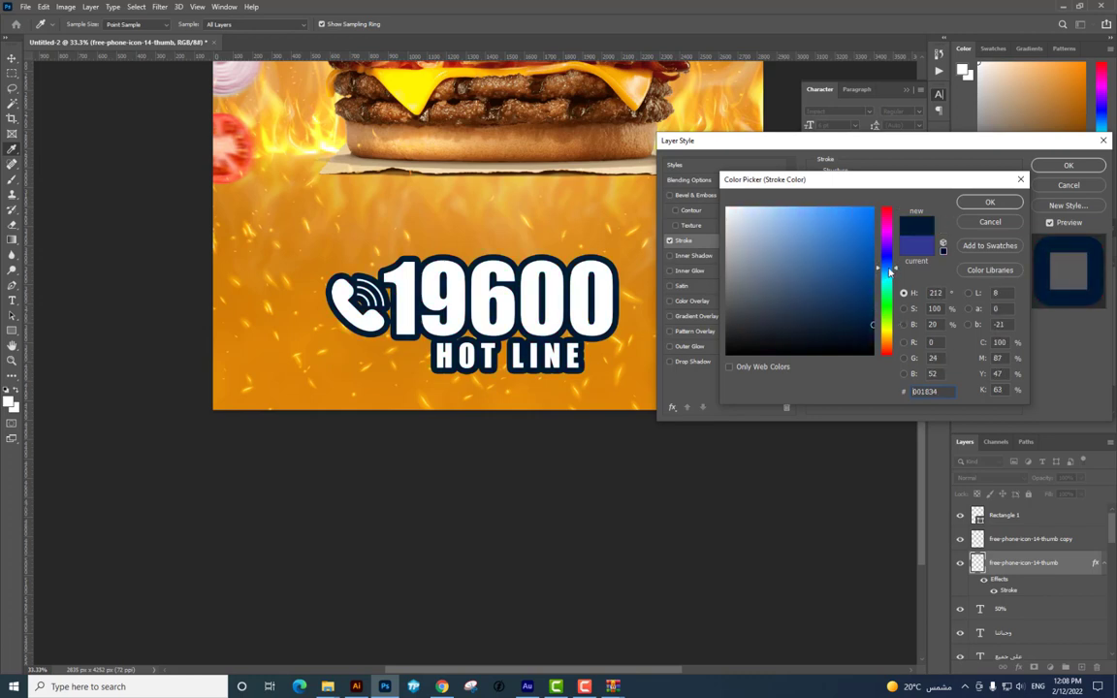
{"action": "key", "text": "Return"}
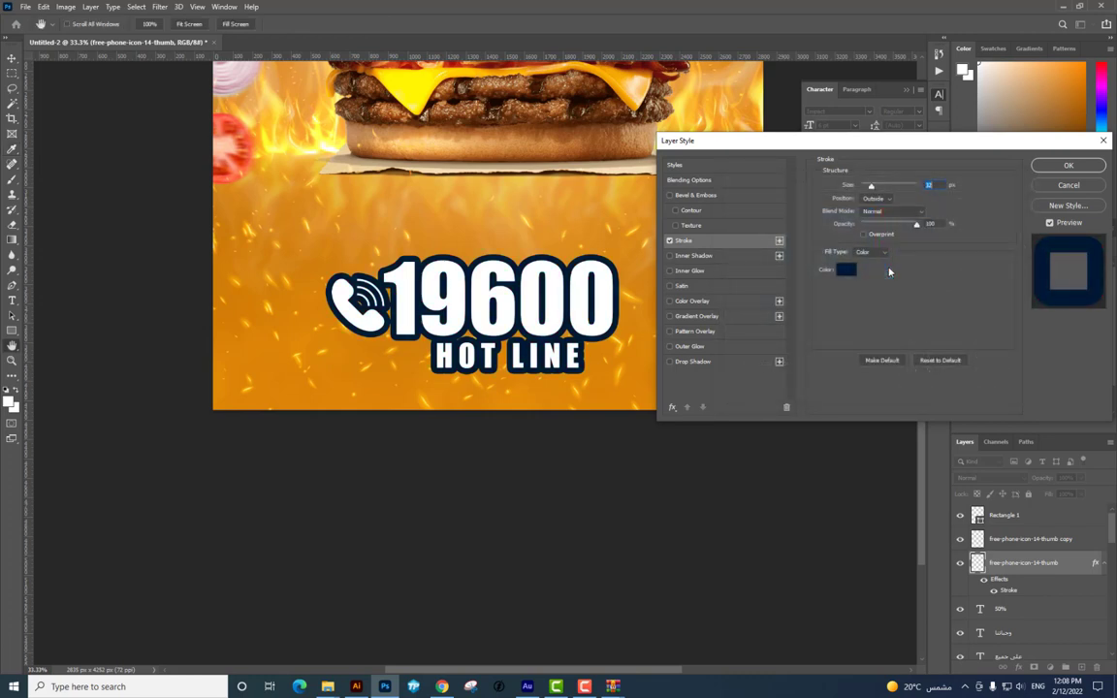
{"action": "key", "text": "Return"}
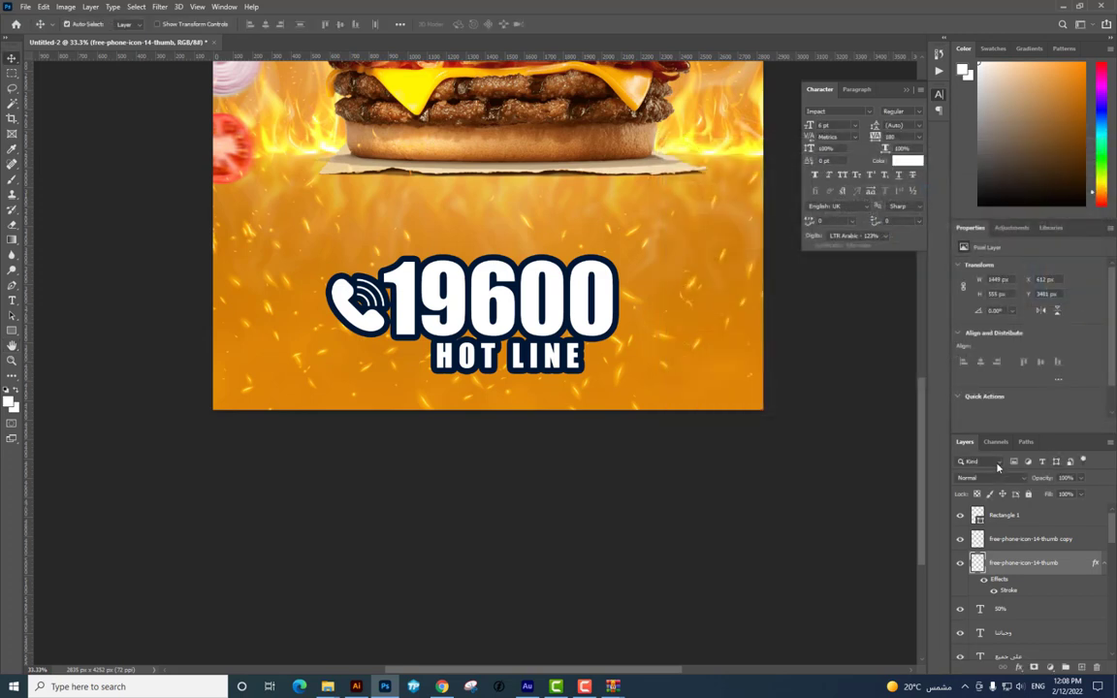
Duplicate the badge layer and give the original a thicker white outer stroke
{"action": "key", "text": "ctrl"}
{"action": "key", "text": "ctrl+j"}
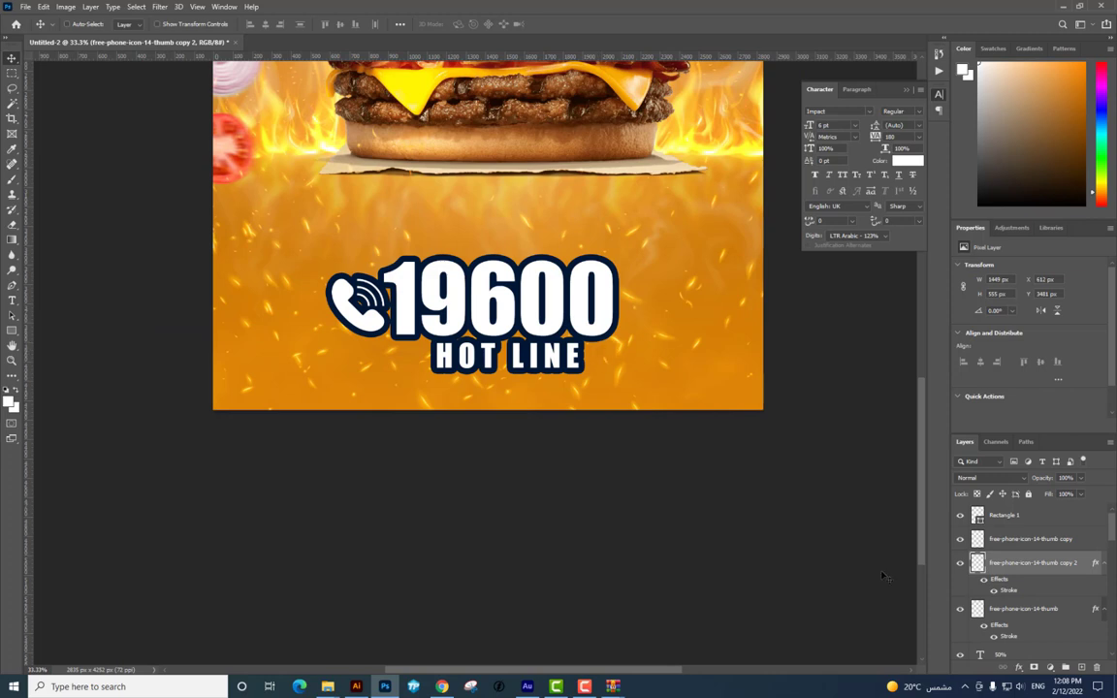
{"action": "left_click", "coordinate": [999, 609]}
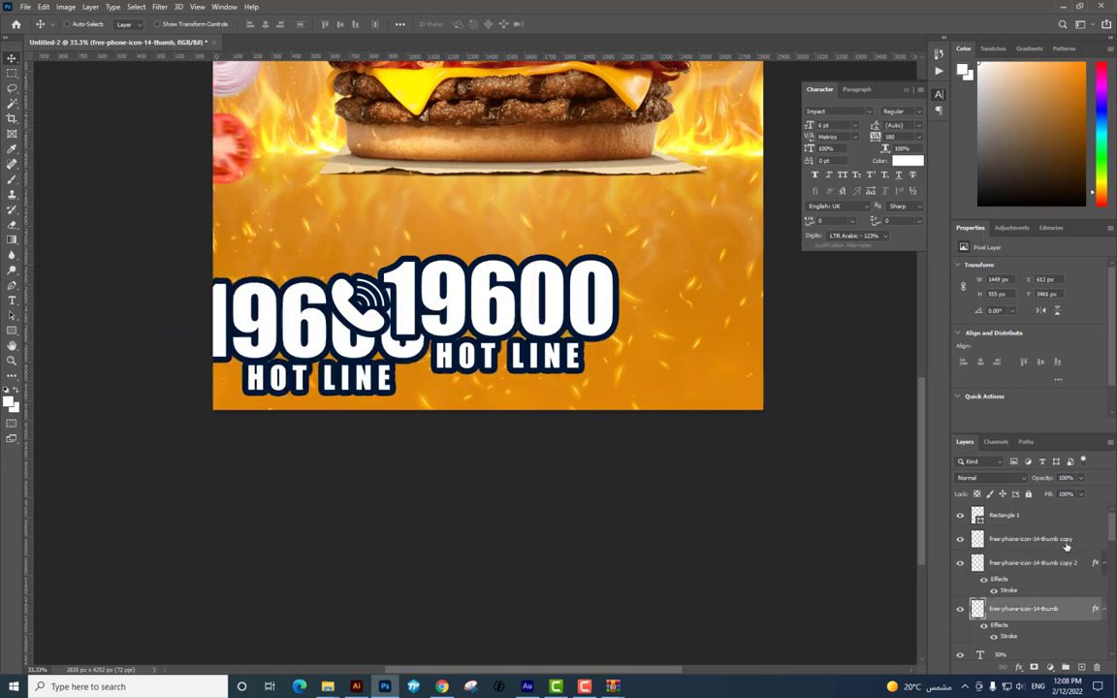
{"action": "right_click", "coordinate": [1019, 616]}
{"action": "left_click", "coordinate": [1008, 138]}
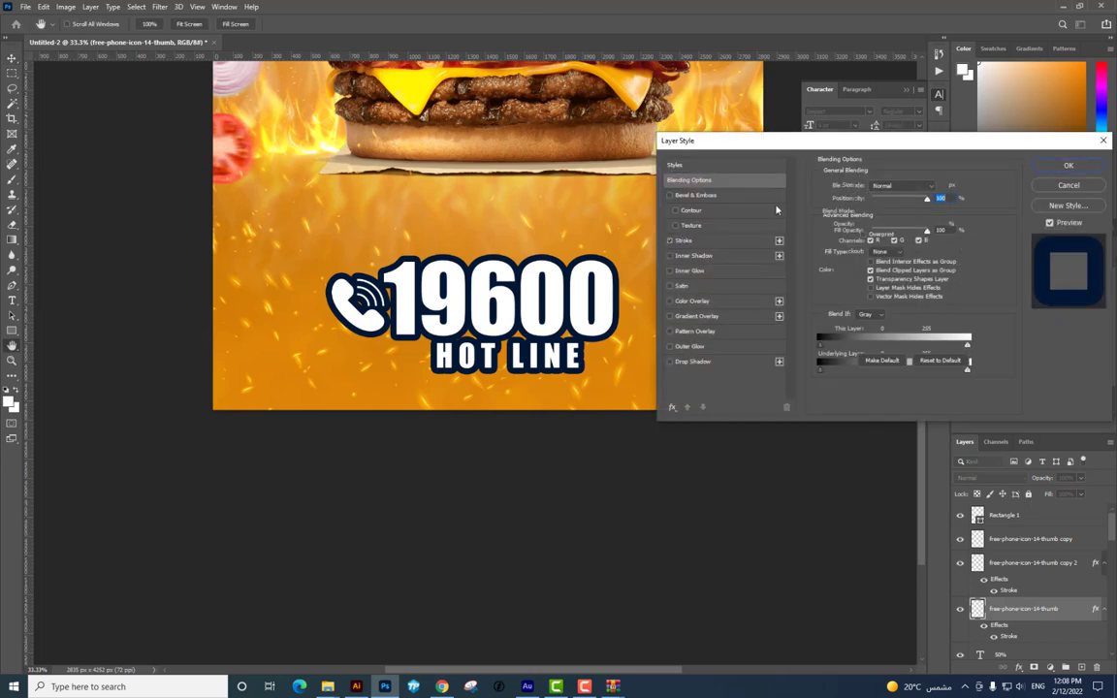
{"action": "left_click", "coordinate": [684, 239]}
{"action": "left_click_drag", "start_coordinate": [876, 185], "coordinate": [880, 185]}
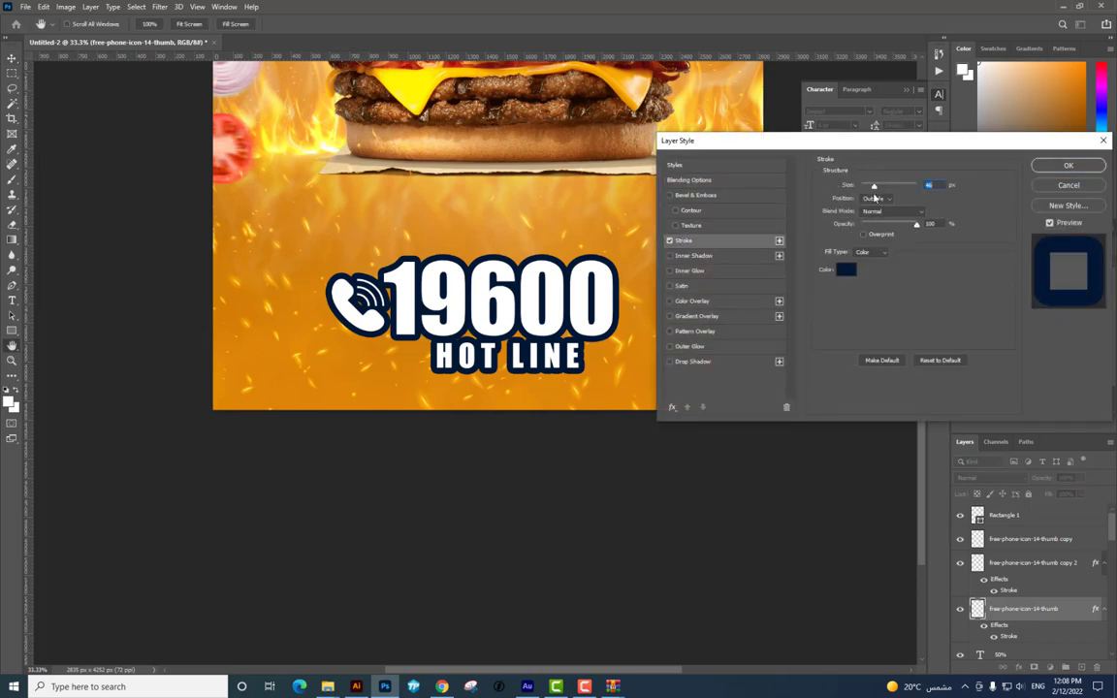
{"action": "left_click", "coordinate": [846, 269]}
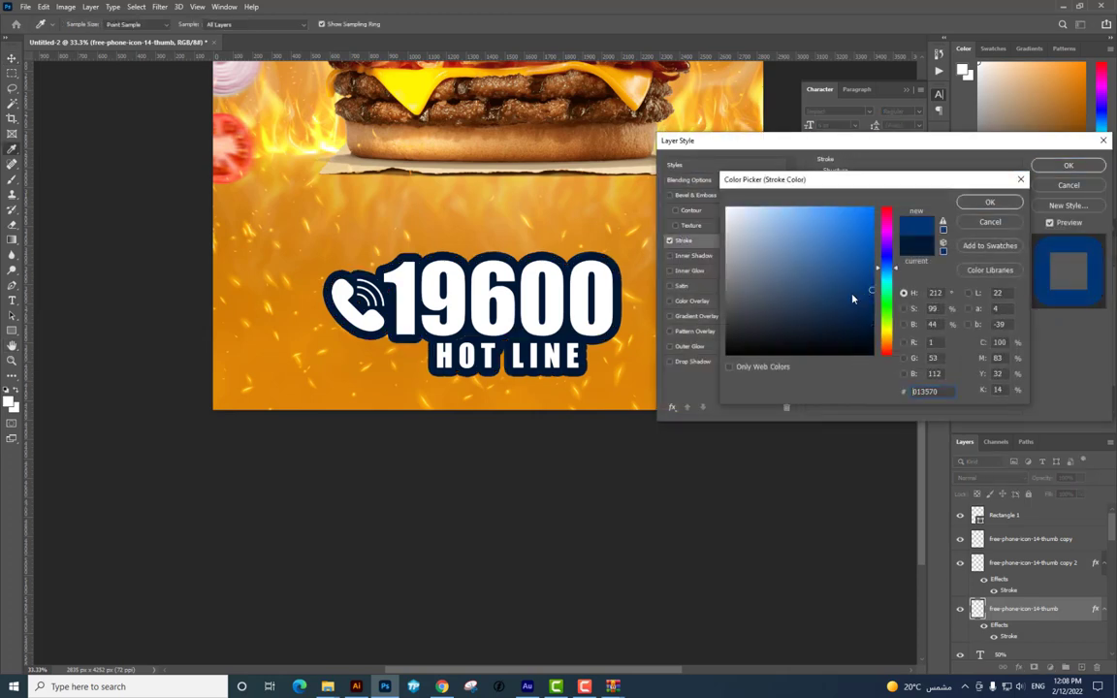
{"action": "left_click", "coordinate": [792, 219]}
{"action": "left_click_drag", "start_coordinate": [792, 219], "coordinate": [659, 140]}
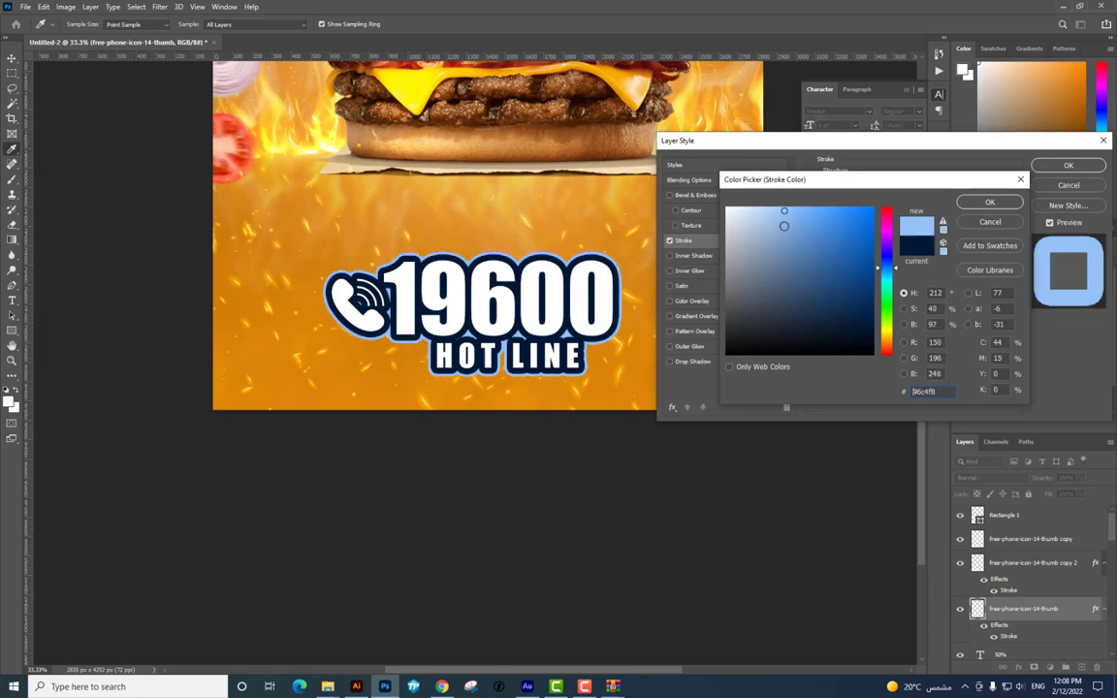
{"action": "key", "text": "Escape"}
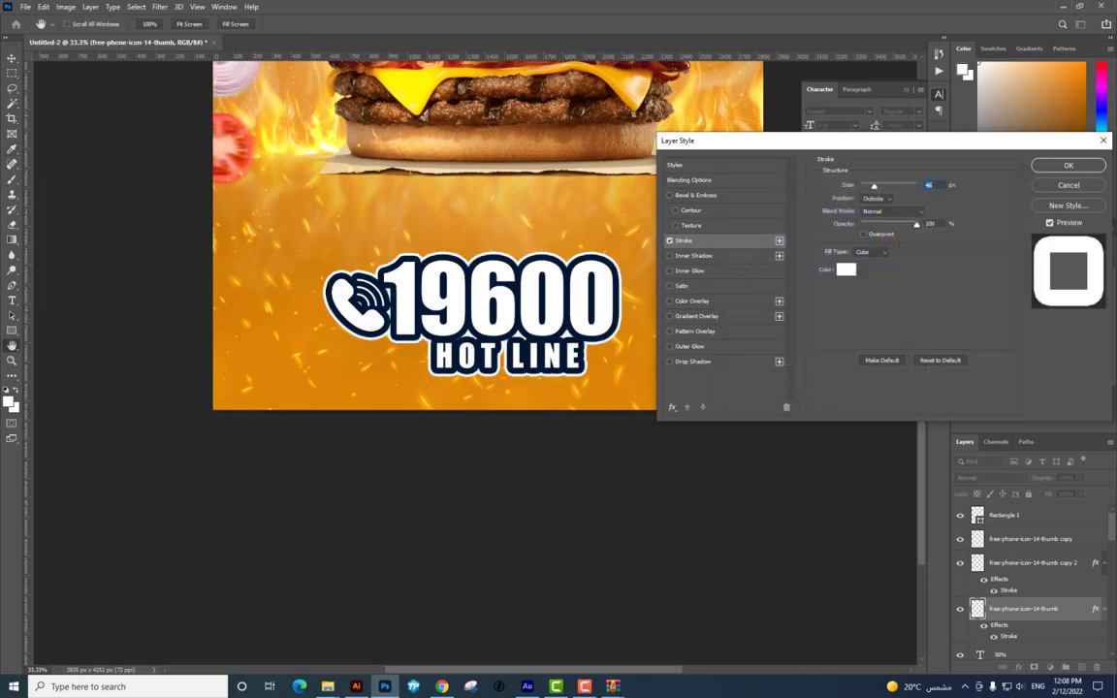
{"action": "key", "text": "Return"}
Select the top badge copy layer, undoing an accidental move
{"action": "scroll", "coordinate": [636, 227], "scroll_direction": "up", "scroll_amount": 2}
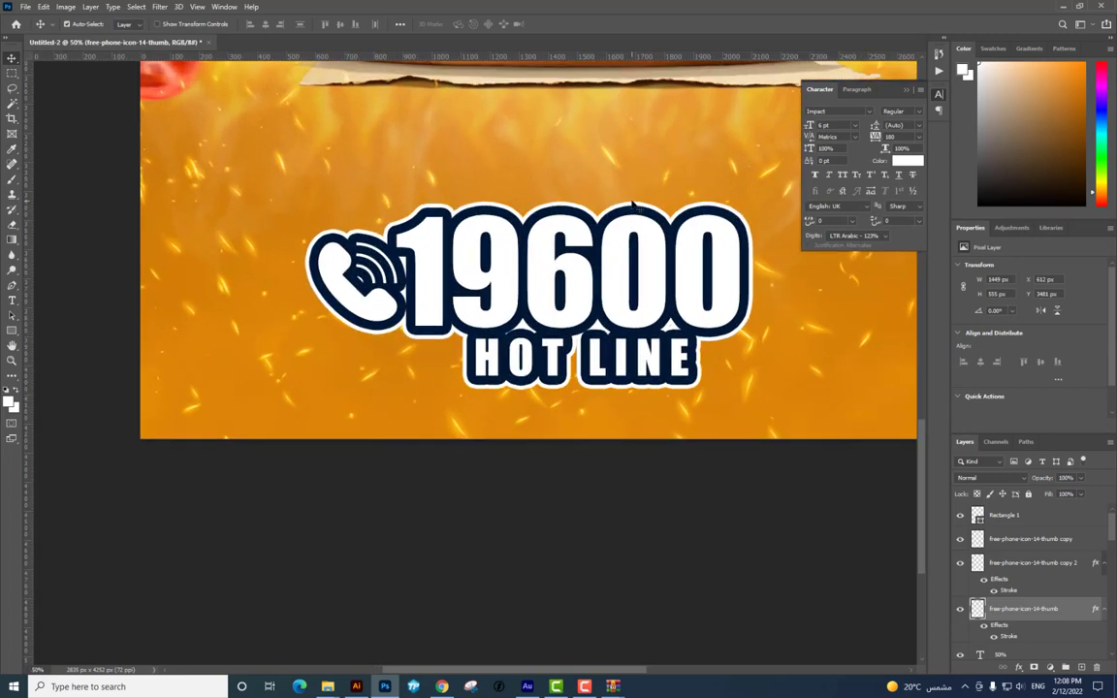
{"action": "right_click", "coordinate": [636, 279]}
{"action": "left_click", "coordinate": [660, 287]}
{"action": "left_click_drag", "start_coordinate": [572, 273], "coordinate": [451, 54]}
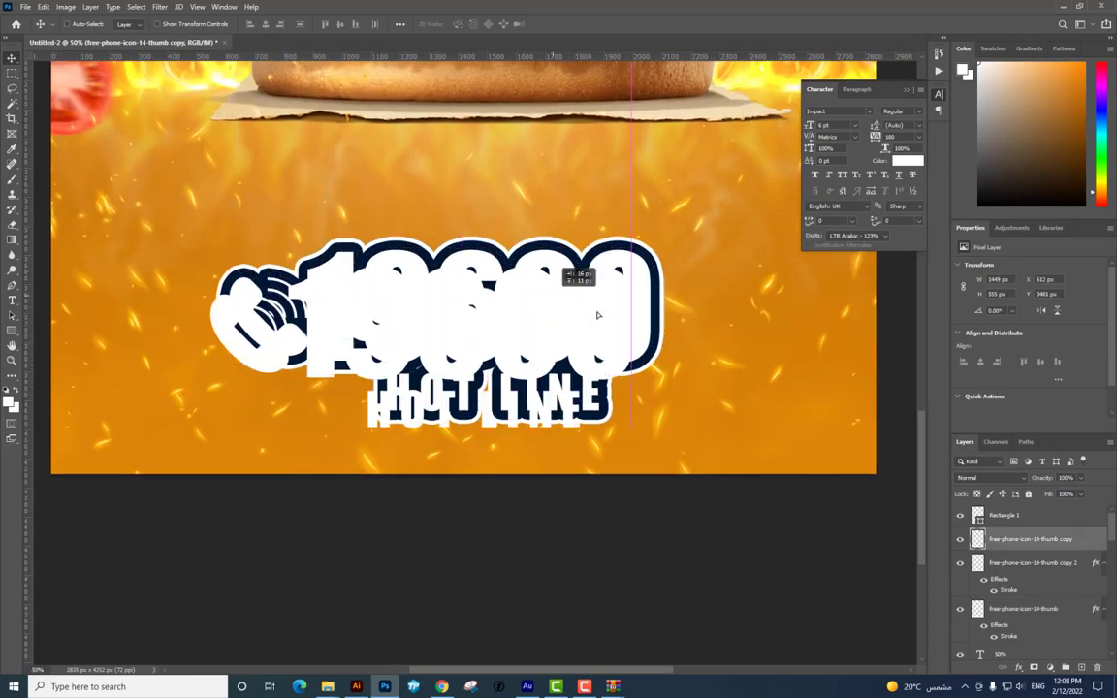
{"action": "key", "text": "ctrl+z"}
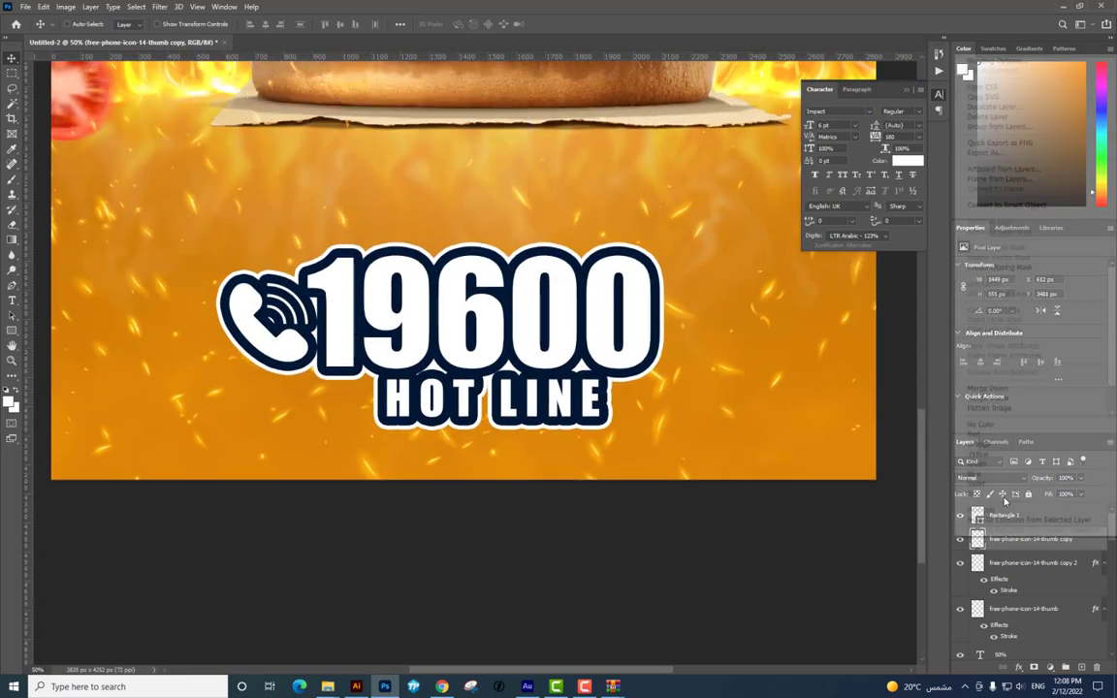
{"action": "right_click", "coordinate": [1009, 539]}
{"action": "key", "text": "Escape"}
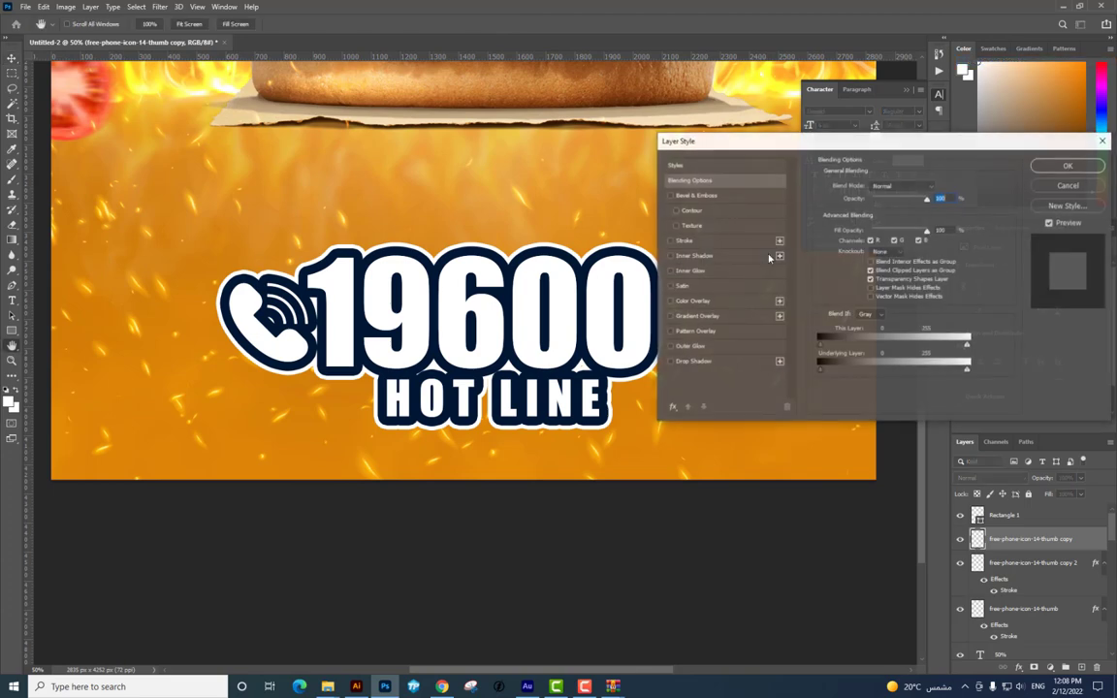
Give the badge copy a yellow #fff600 colour overlay
{"action": "left_click", "coordinate": [692, 301]}
{"action": "left_click", "coordinate": [939, 185]}
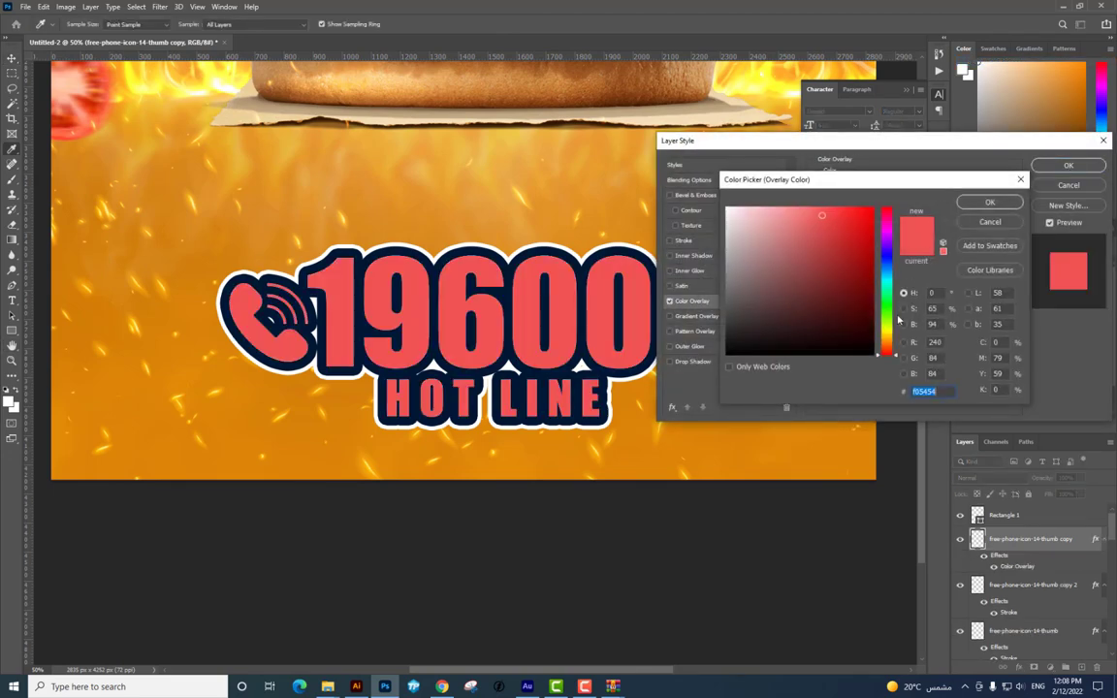
{"action": "type", "text": "fff600"}
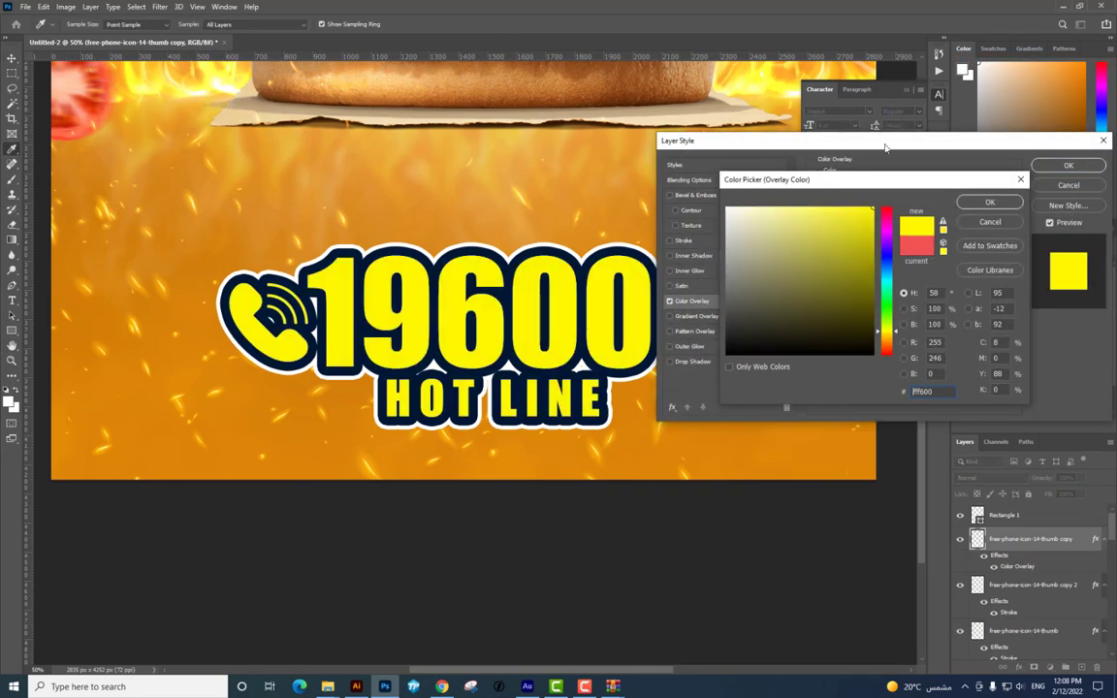
{"action": "key", "text": "Return"}
Add a bevel with #ff7979 shadow colour and a drop shadow to the badge copy
{"action": "left_click", "coordinate": [702, 195]}
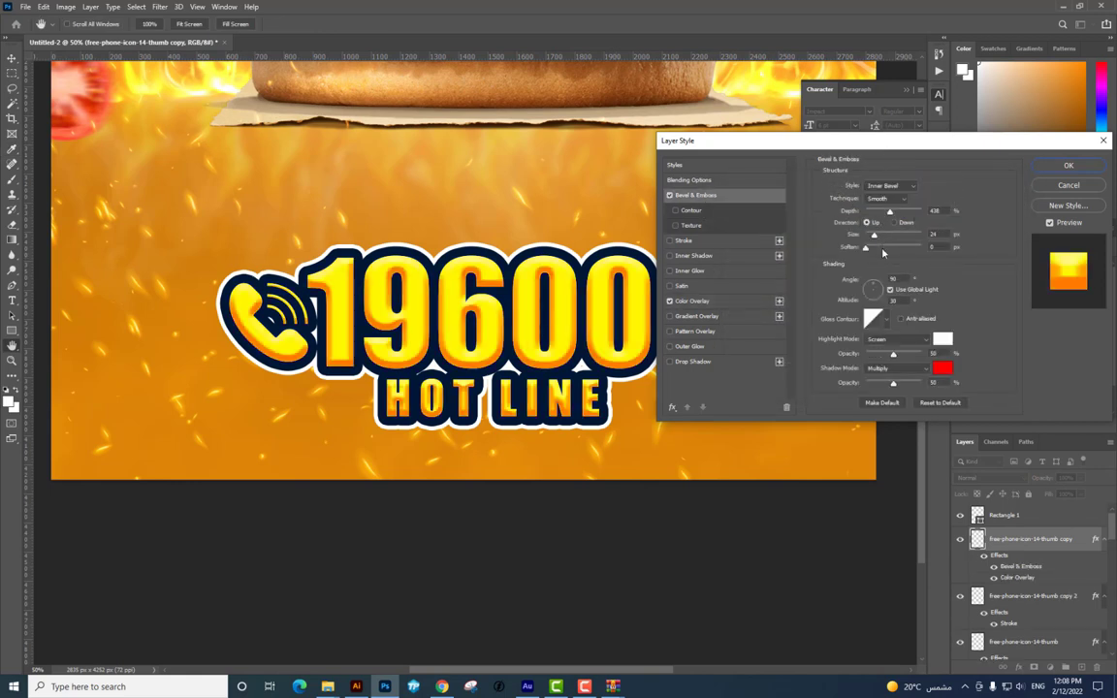
{"action": "left_click", "coordinate": [943, 369]}
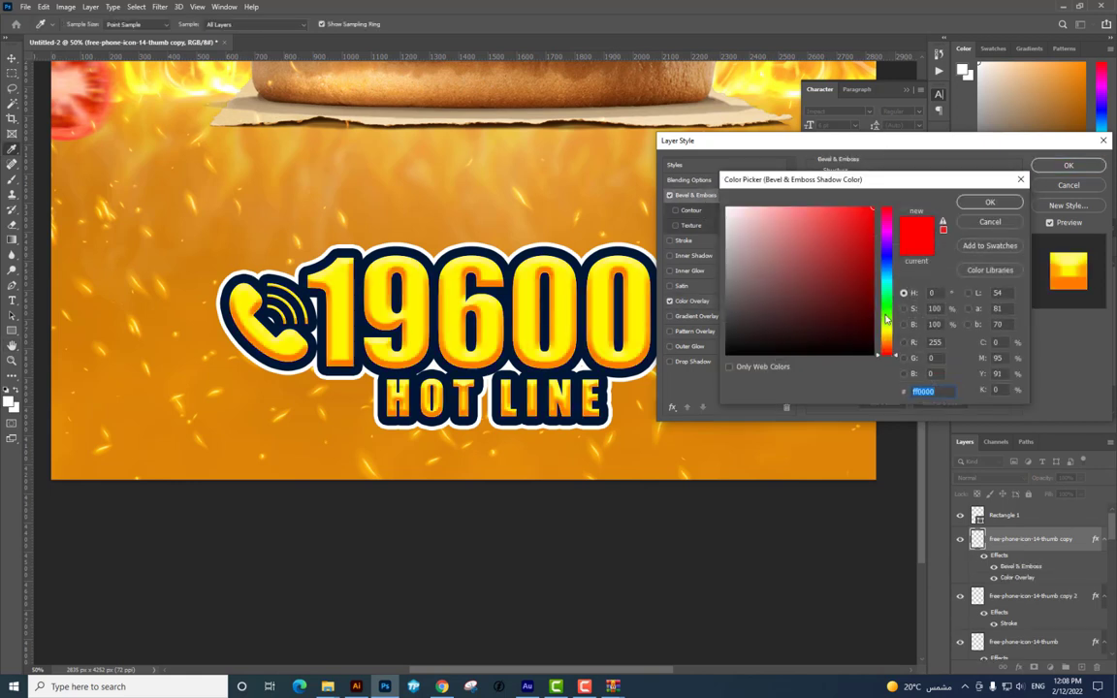
{"action": "type", "text": "ff7979"}
{"action": "key", "text": "Return"}
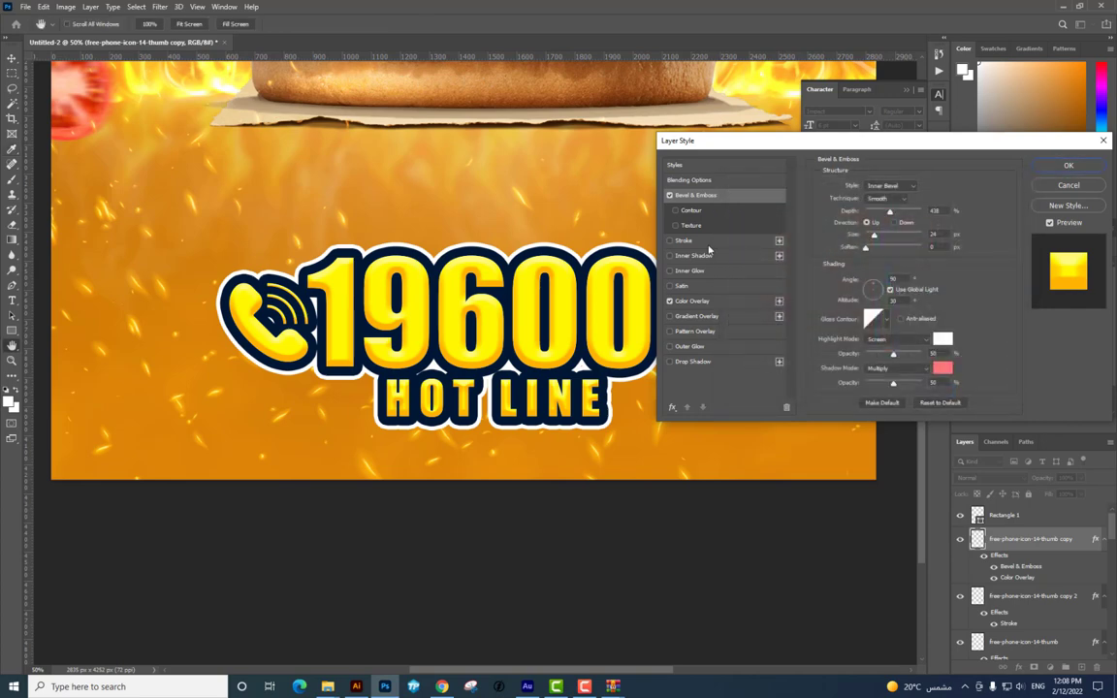
{"action": "left_click", "coordinate": [692, 361]}
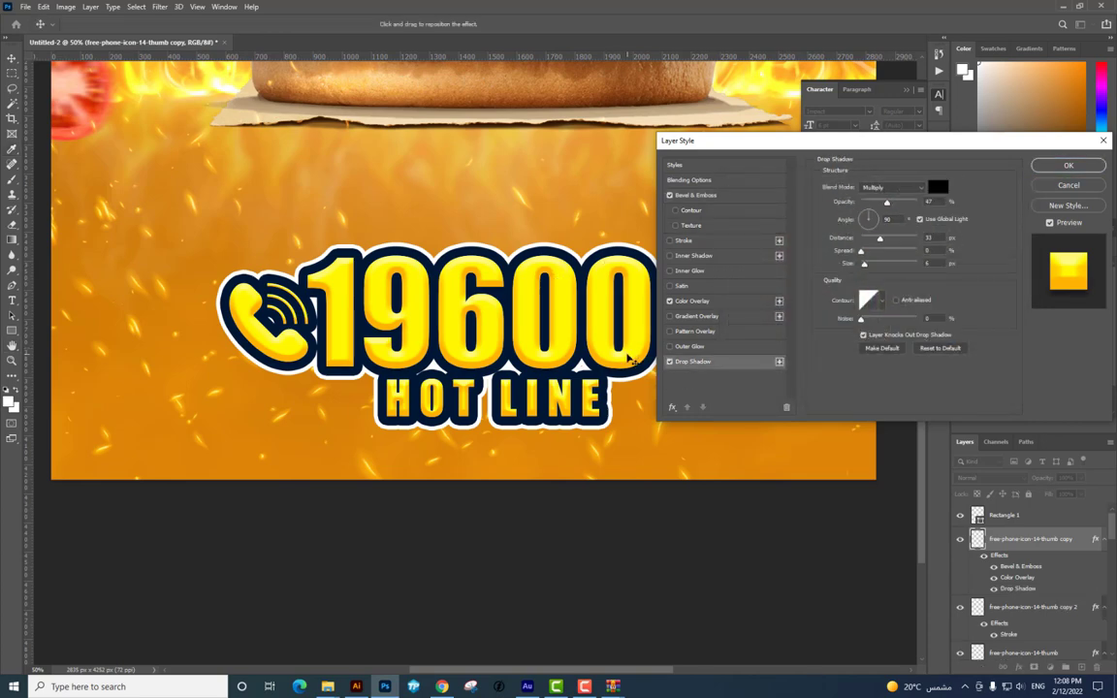
{"action": "key", "text": "Return"}
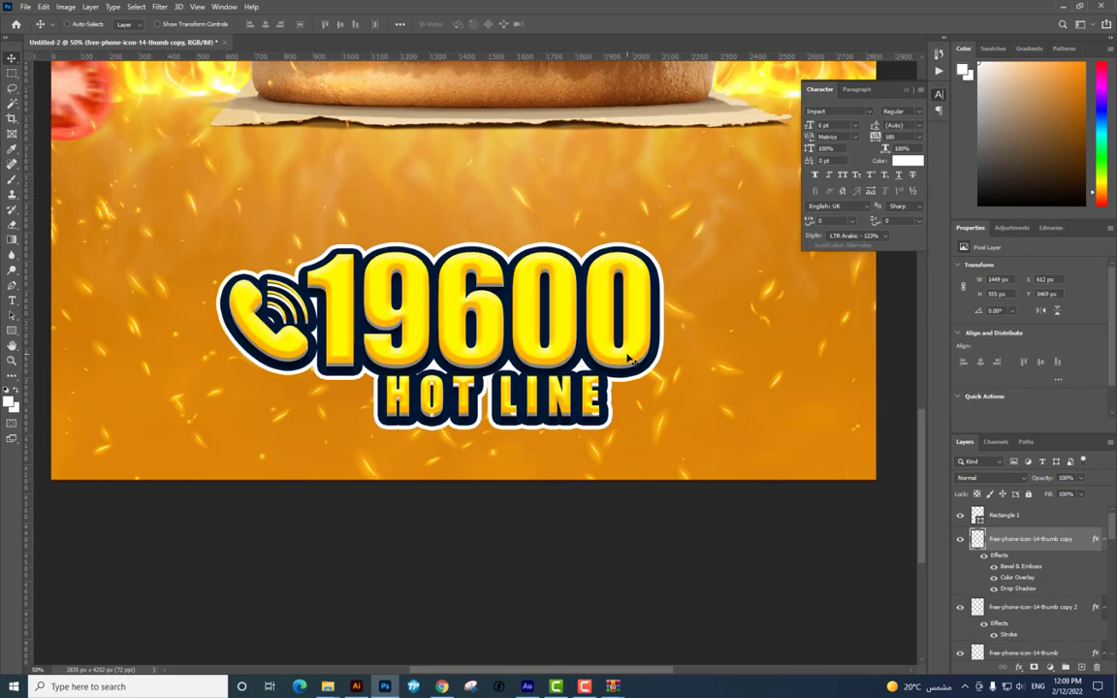
{"action": "key", "text": "ctrl+minus"}
{"action": "key", "text": "ctrl+minus"}
{"action": "scroll", "coordinate": [629, 361], "scroll_direction": "up", "scroll_amount": 3}
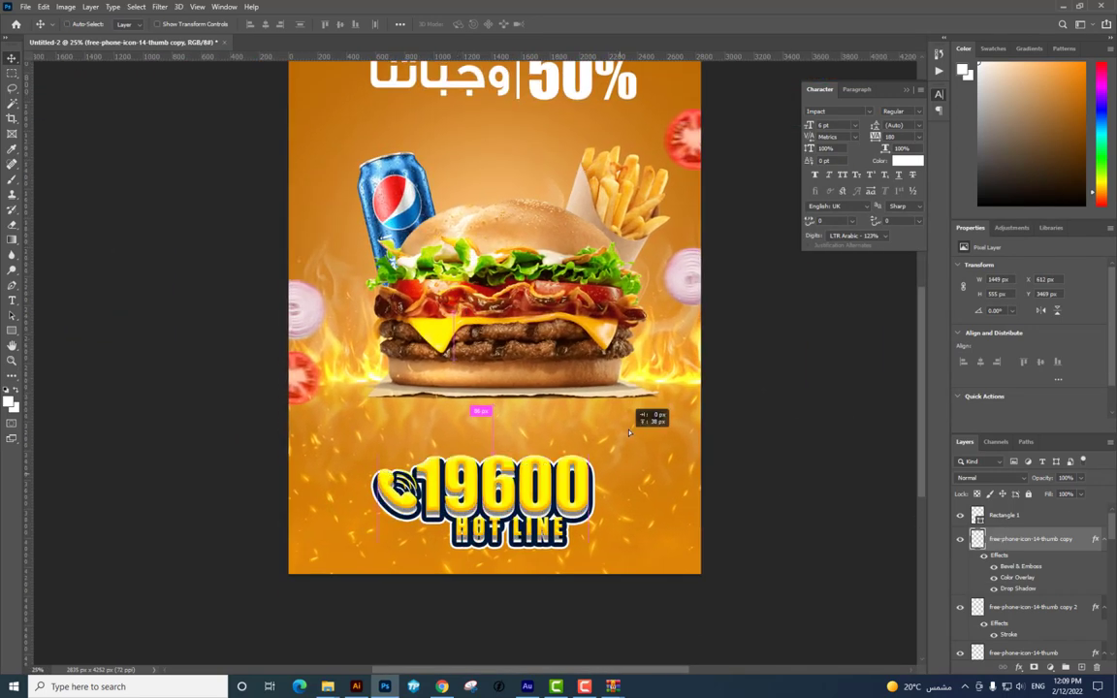
Change the badge digits' colour overlay to white
{"action": "right_click", "coordinate": [1007, 522]}
{"action": "key", "text": "Escape"}
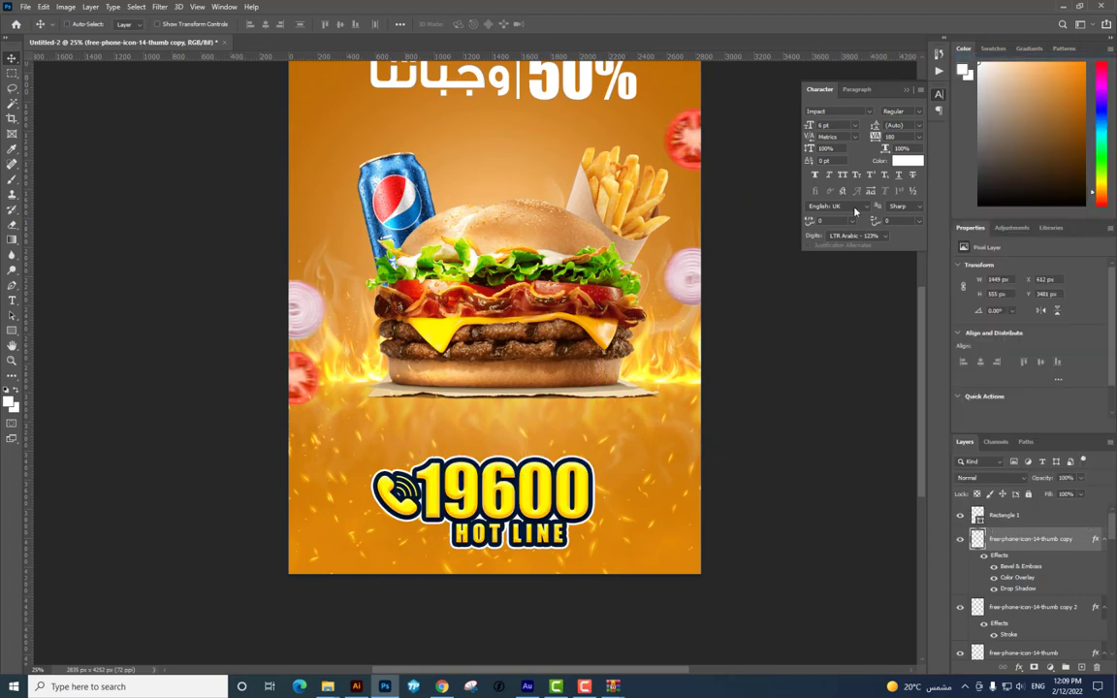
{"action": "left_click", "coordinate": [705, 303]}
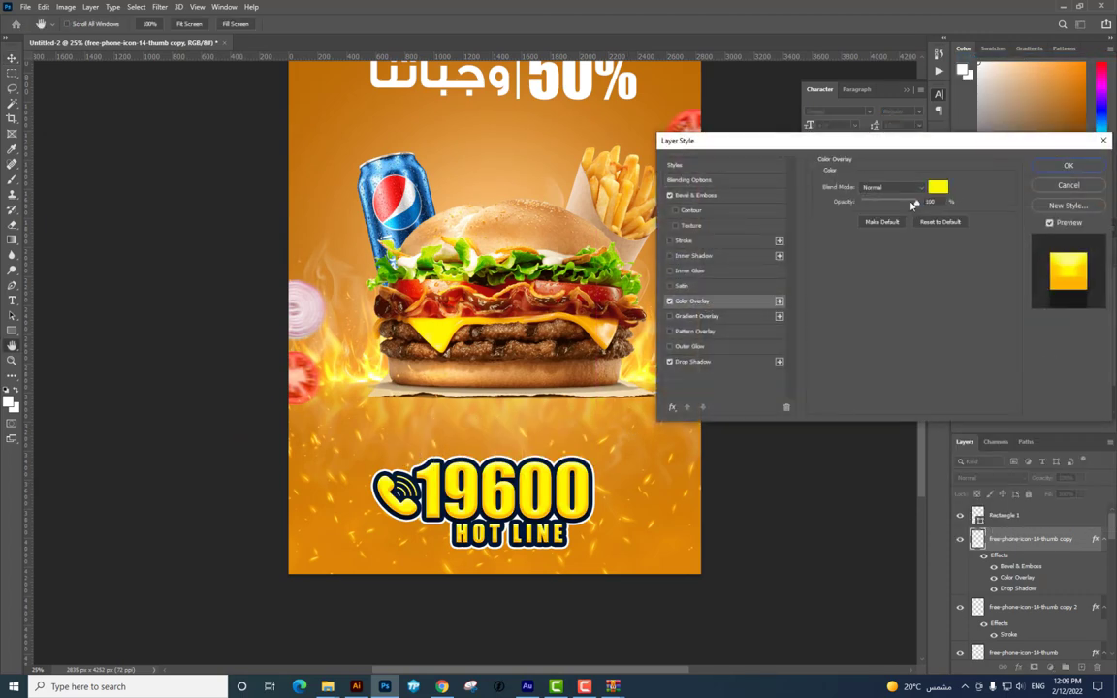
{"action": "left_click", "coordinate": [938, 187]}
{"action": "left_click", "coordinate": [729, 208]}
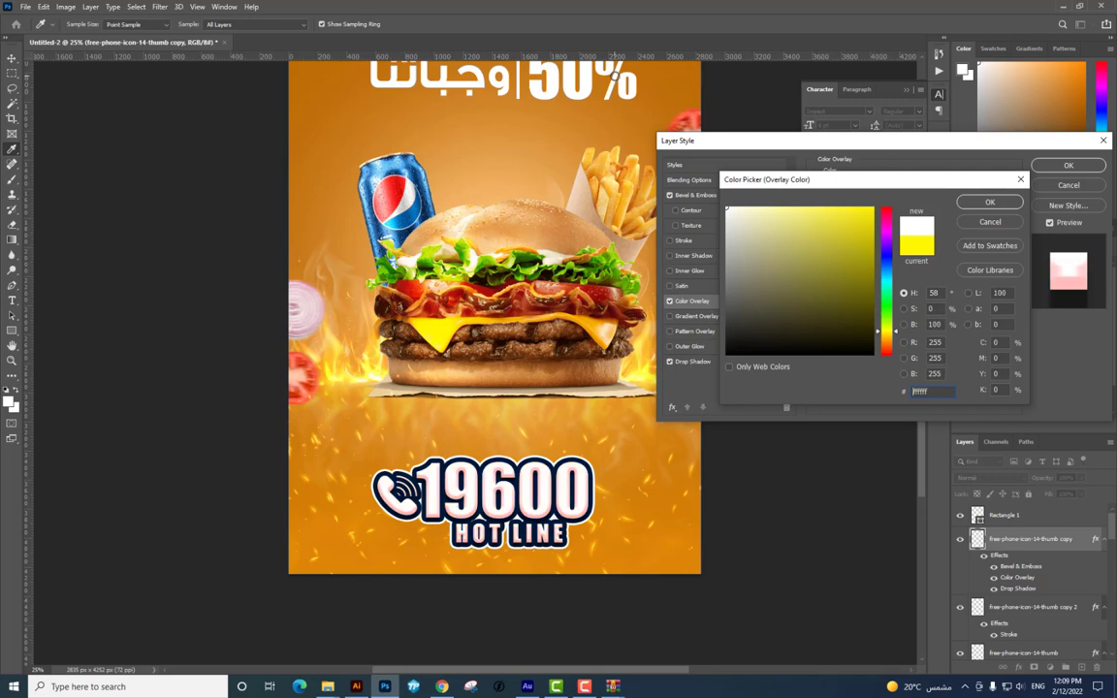
{"action": "key", "text": "Return"}
Set the bevel shadow colour to near-black #1c1c1c and apply the style
{"action": "left_click", "coordinate": [695, 197]}
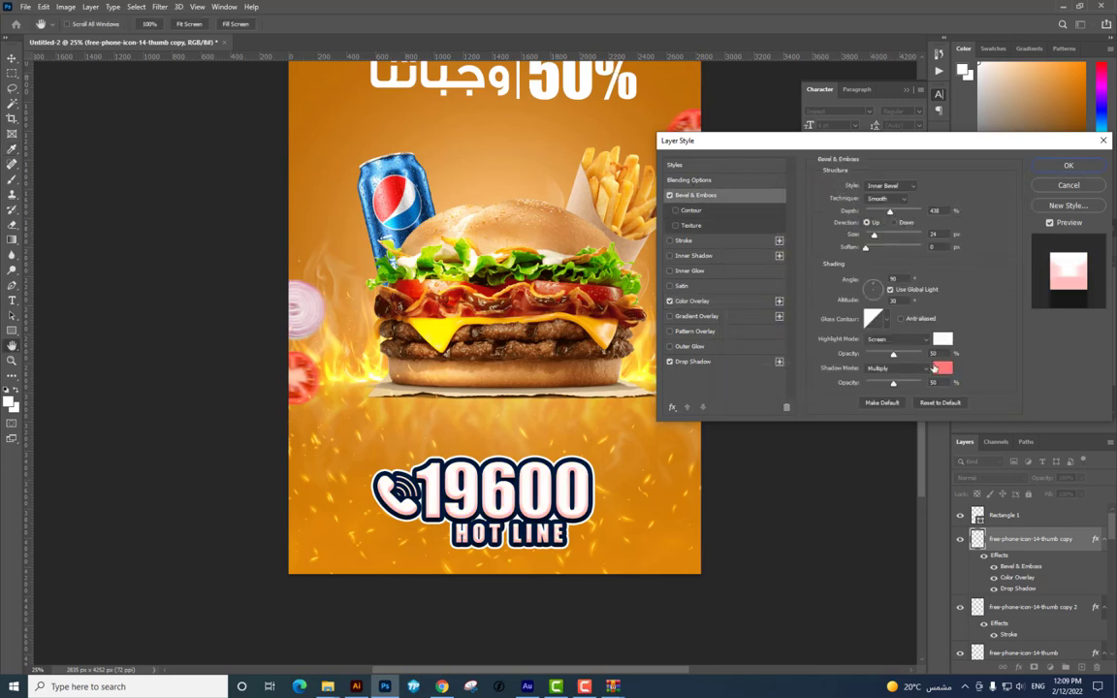
{"action": "left_click", "coordinate": [936, 369]}
{"action": "left_click", "coordinate": [726, 263]}
{"action": "left_click", "coordinate": [727, 340]}
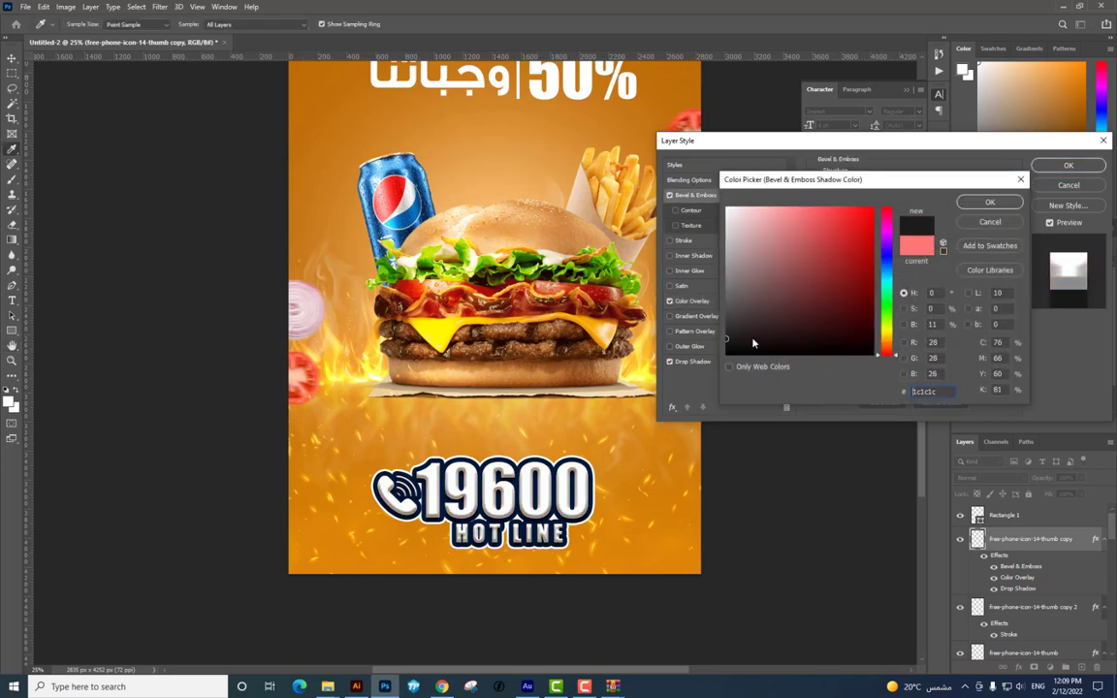
{"action": "left_click", "coordinate": [989, 202]}
{"action": "left_click", "coordinate": [1068, 165]}
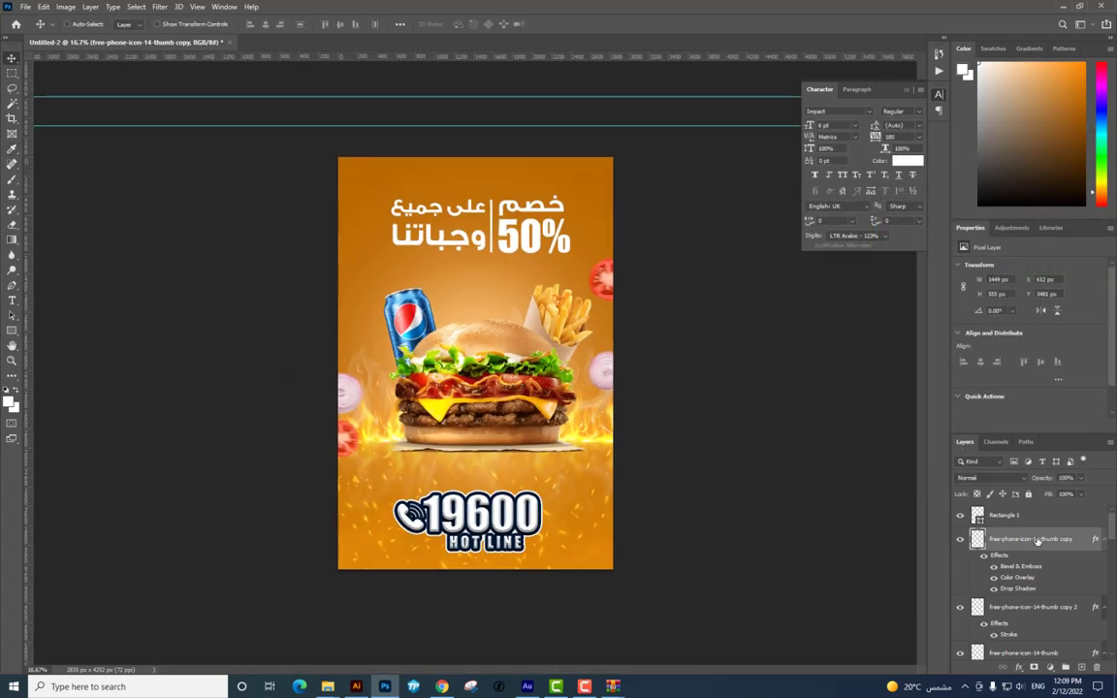
Select the three badge layers and shift them slightly right
{"action": "scroll", "coordinate": [1028, 540], "scroll_direction": "down", "scroll_amount": 2}
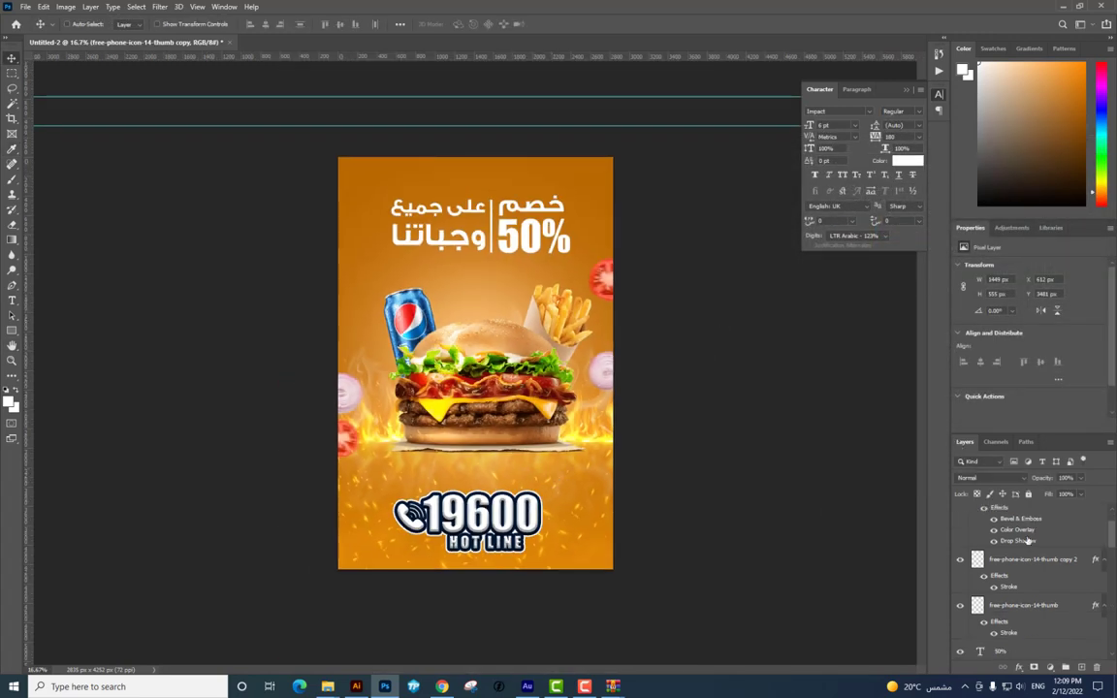
{"action": "left_click", "coordinate": [1030, 609], "text": "shift"}
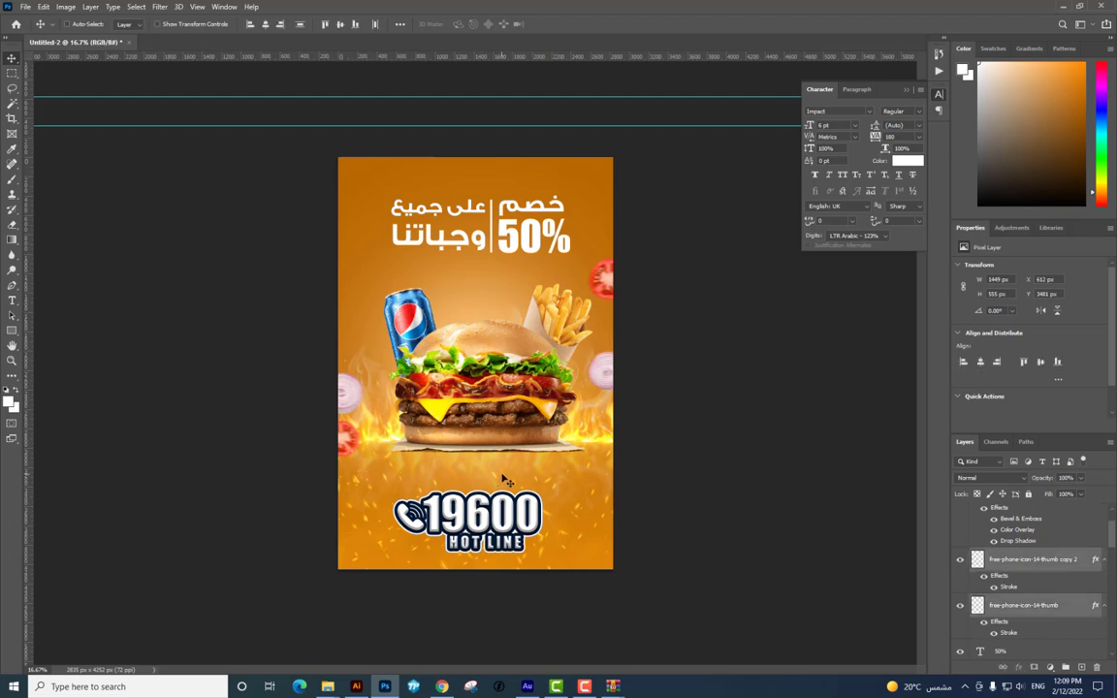
{"action": "left_click_drag", "start_coordinate": [499, 480], "coordinate": [555, 494]}
{"action": "key", "text": "ctrl+t"}
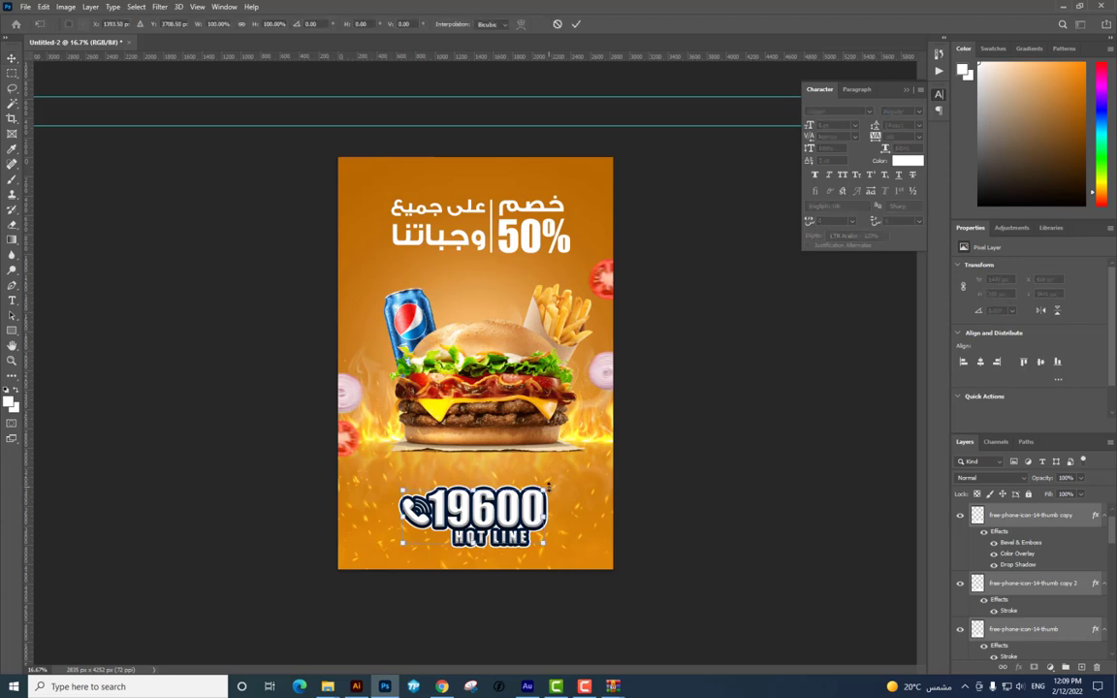
{"action": "key", "text": "Return"}
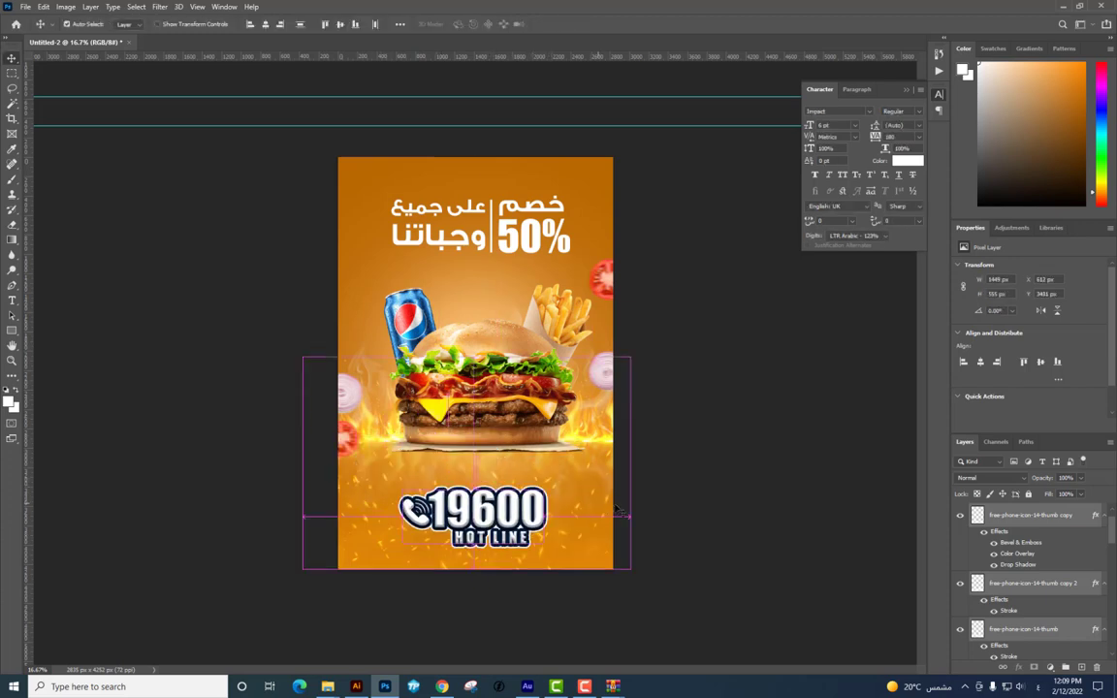
{"action": "left_click", "coordinate": [521, 495]}
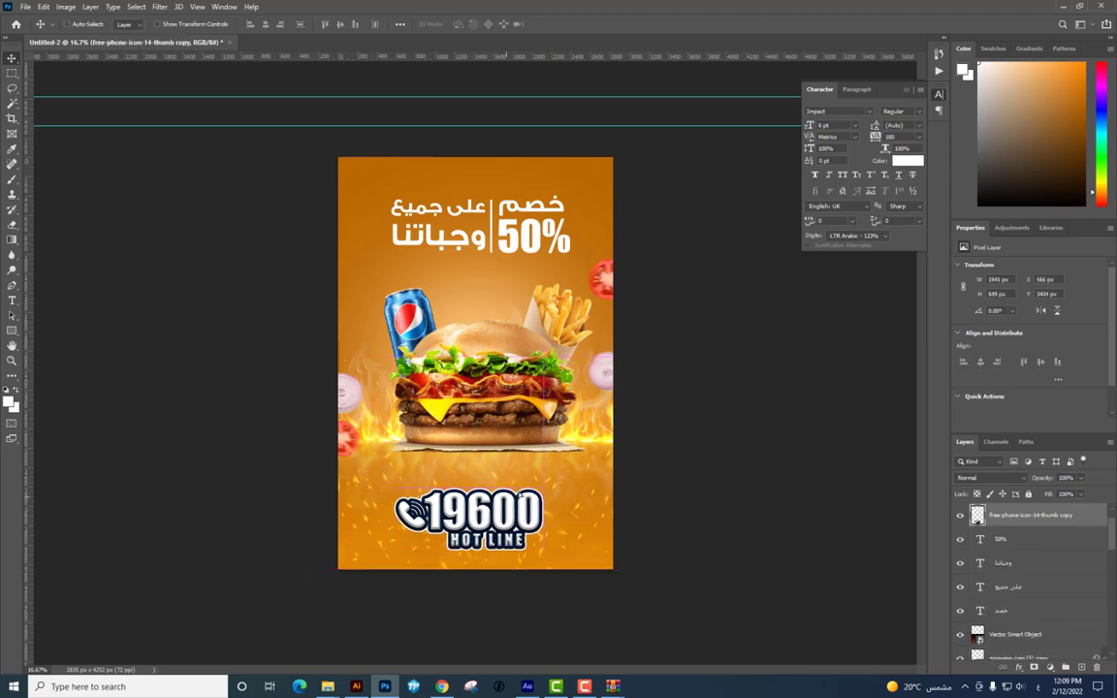
Nudge the merged badge up slightly and add a drop shadow
{"action": "left_click_drag", "start_coordinate": [520, 496], "coordinate": [523, 488]}
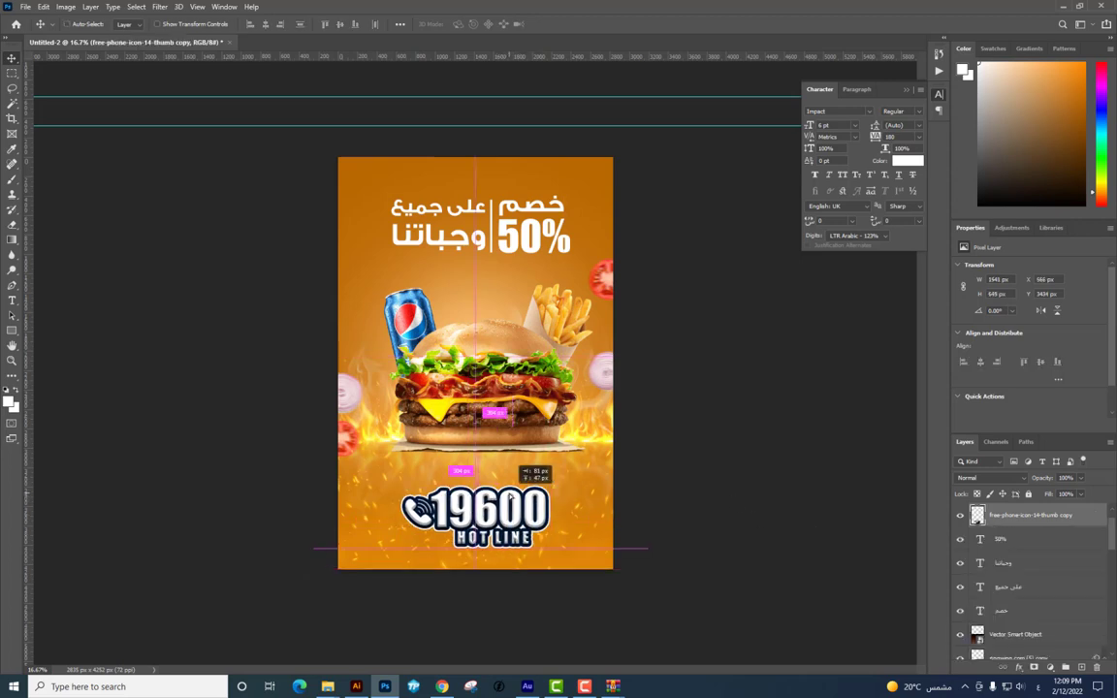
{"action": "right_click", "coordinate": [1019, 518]}
{"action": "left_click", "coordinate": [794, 269]}
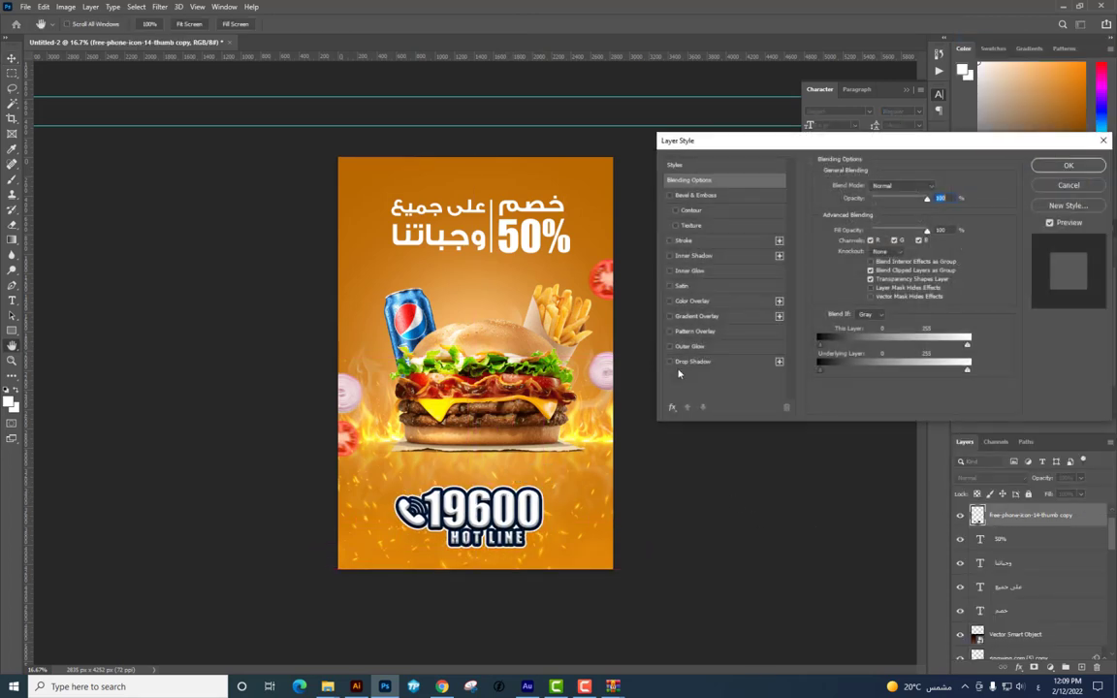
{"action": "left_click", "coordinate": [693, 361]}
{"action": "key", "text": "Return"}
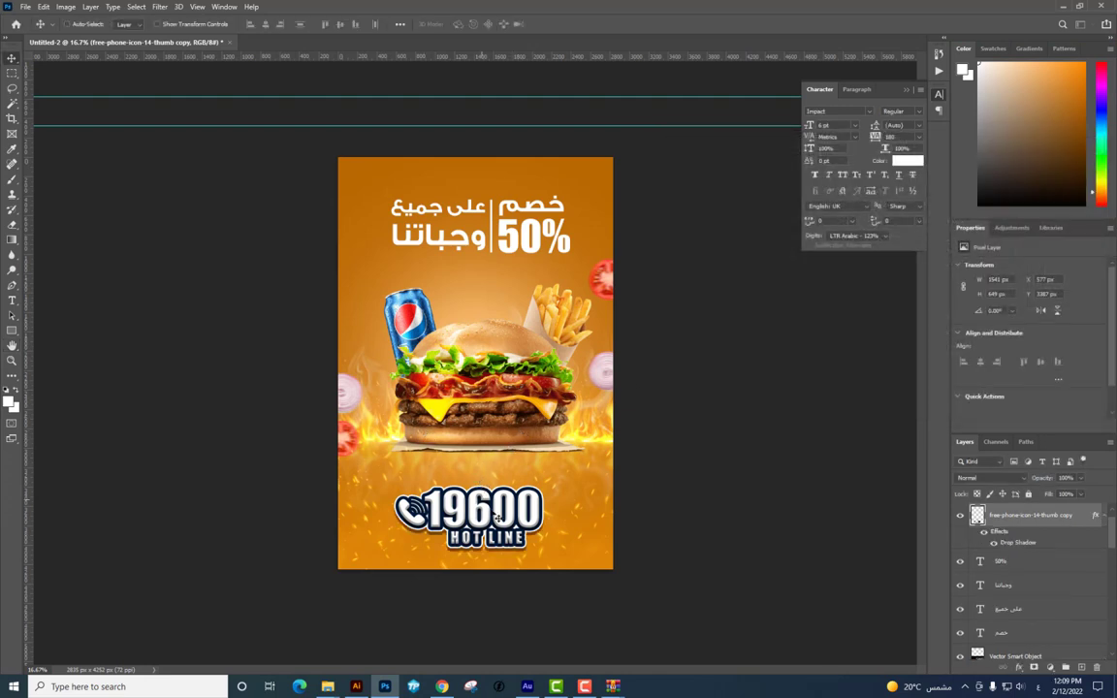
Scale the badge down to 1453 × 613 px and nudge it right and up
{"action": "key", "text": "t"}
{"action": "key", "text": "ctrl+t"}
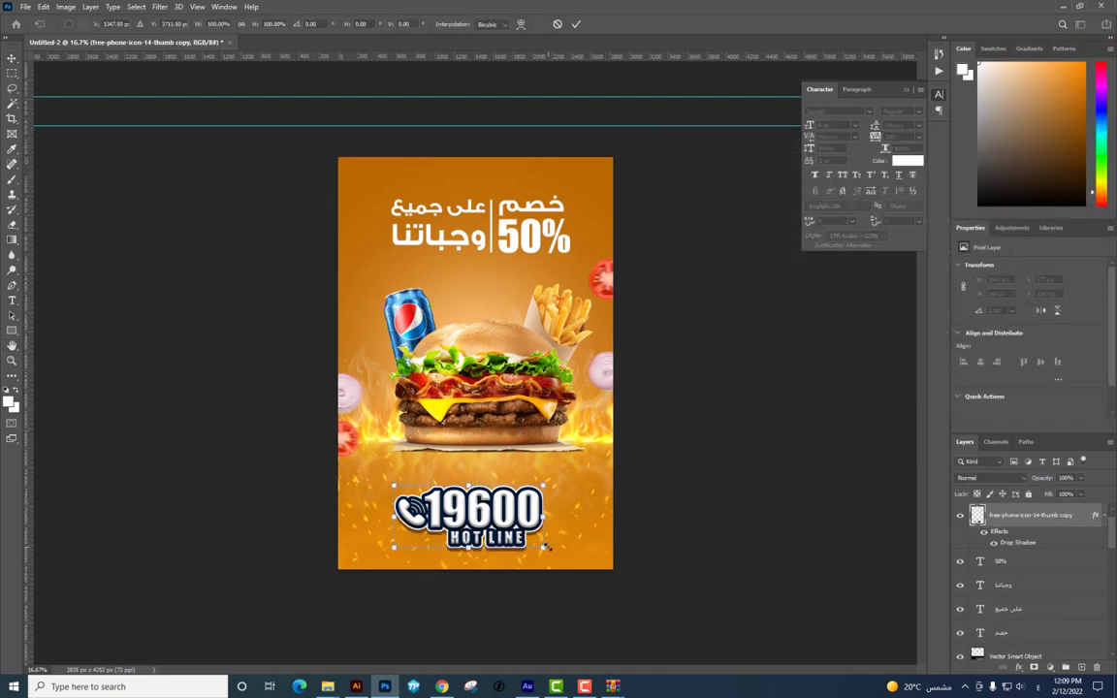
{"action": "left_click_drag", "start_coordinate": [549, 549], "coordinate": [544, 547]}
{"action": "key", "text": "Return"}
{"action": "left_click", "coordinate": [11, 60]}
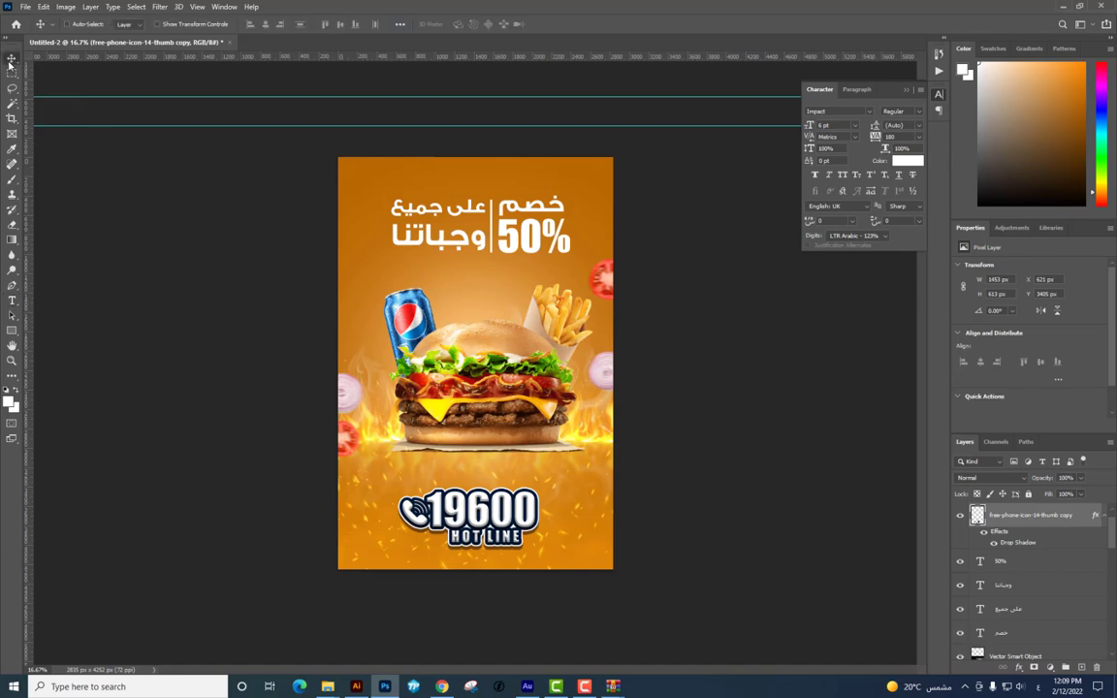
{"action": "key", "text": "Right"}
{"action": "key", "text": "Right"}
{"action": "key", "text": "Up"}
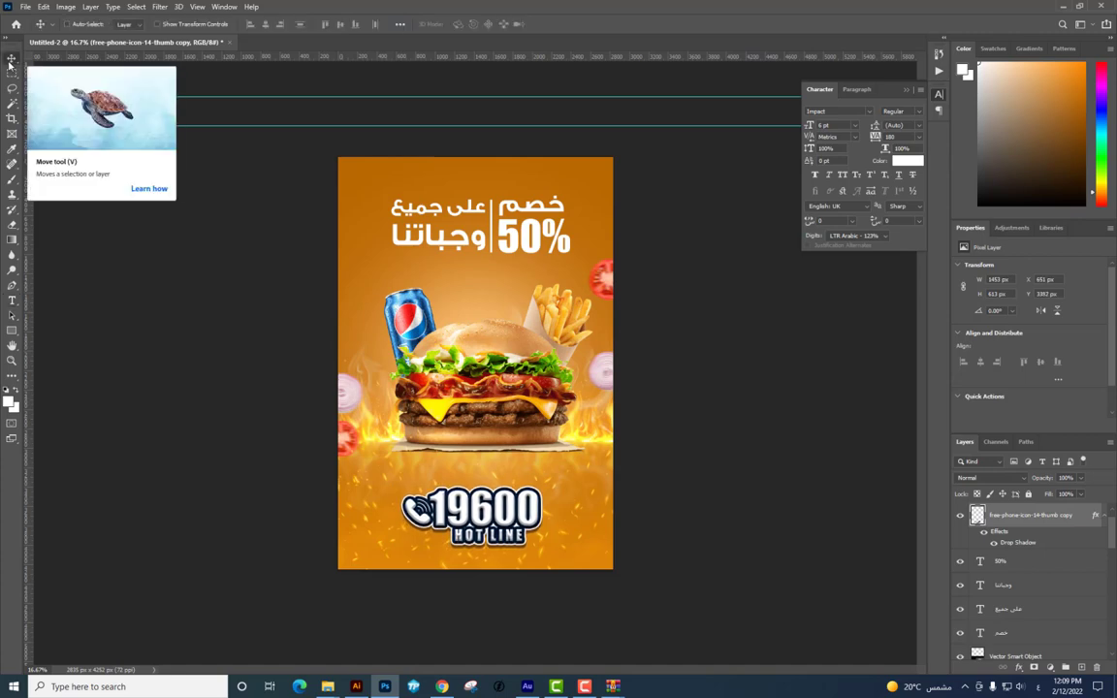
{"action": "key", "text": "ctrl+plus"}
{"action": "key", "text": "ctrl+plus"}
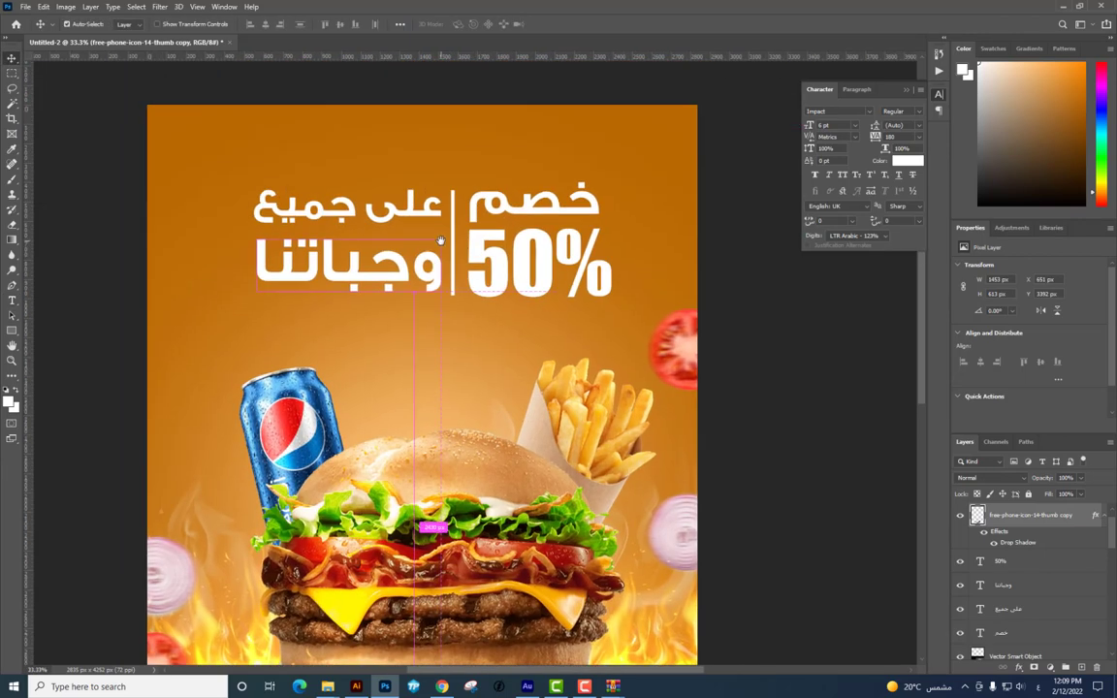
Merge the 50% headline into one pixel layer, duplicate it, and select the lower copy
{"action": "right_click", "coordinate": [488, 239]}
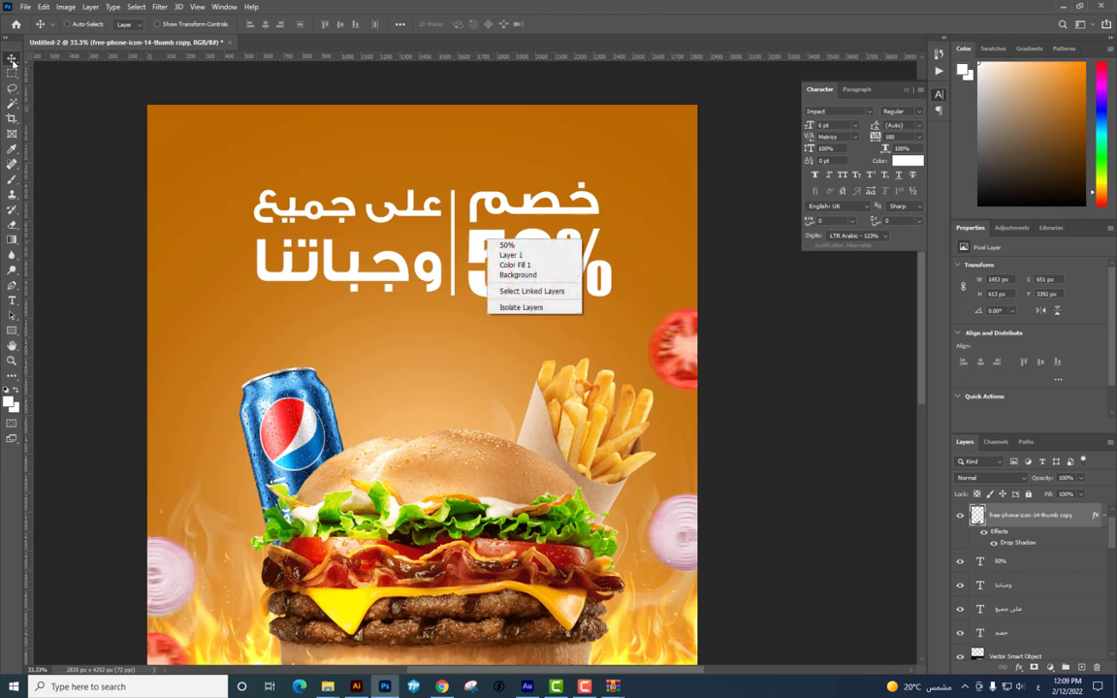
{"action": "left_click", "coordinate": [603, 291]}
{"action": "left_click", "coordinate": [1001, 562]}
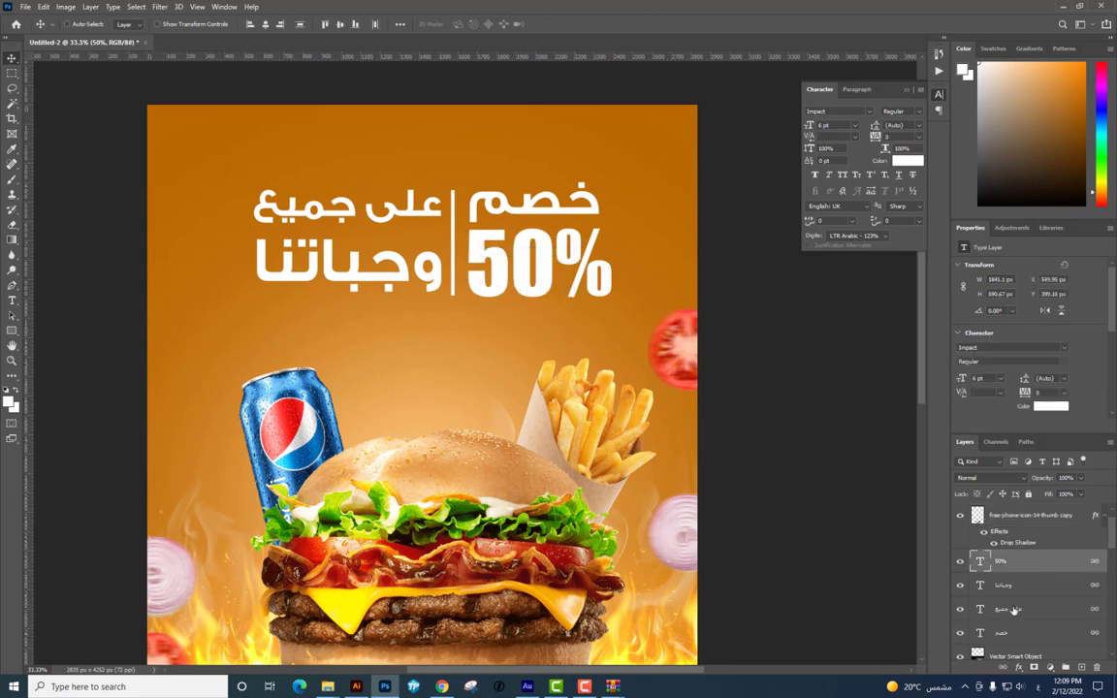
{"action": "key", "text": "ctrl+e"}
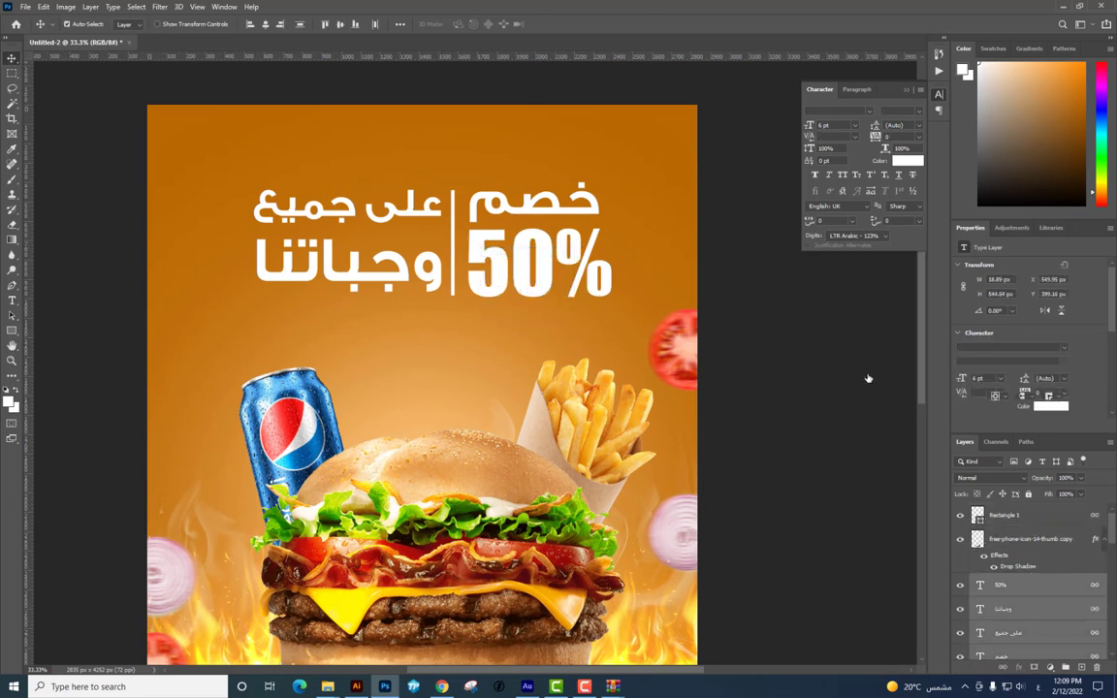
{"action": "left_click_drag", "start_coordinate": [711, 293], "coordinate": [673, 304]}
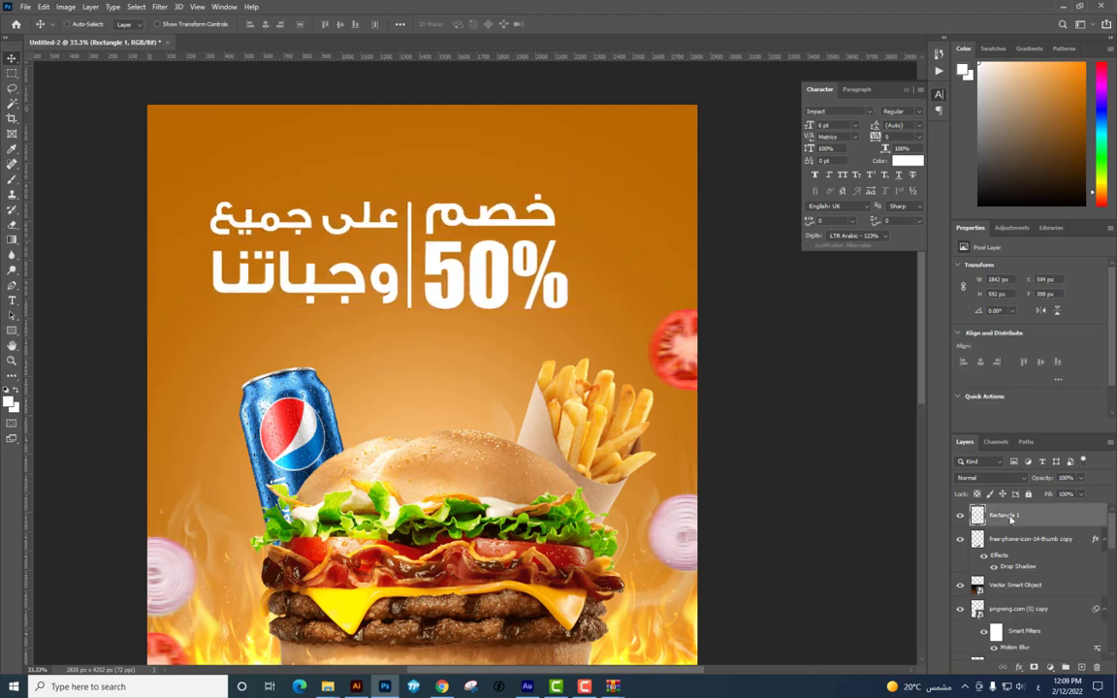
{"action": "key", "text": "ctrl+z"}
{"action": "key", "text": "ctrl+j"}
{"action": "left_click", "coordinate": [1031, 549]}
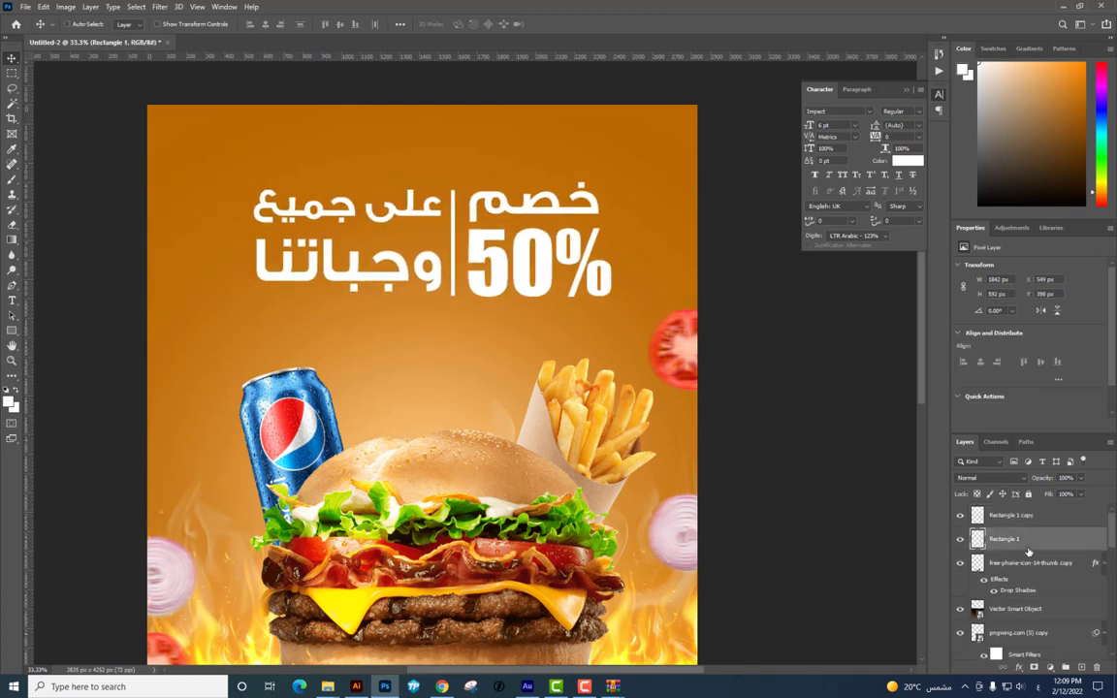
Give the lower headline layer a mid-grey colour overlay
{"action": "right_click", "coordinate": [1029, 551]}
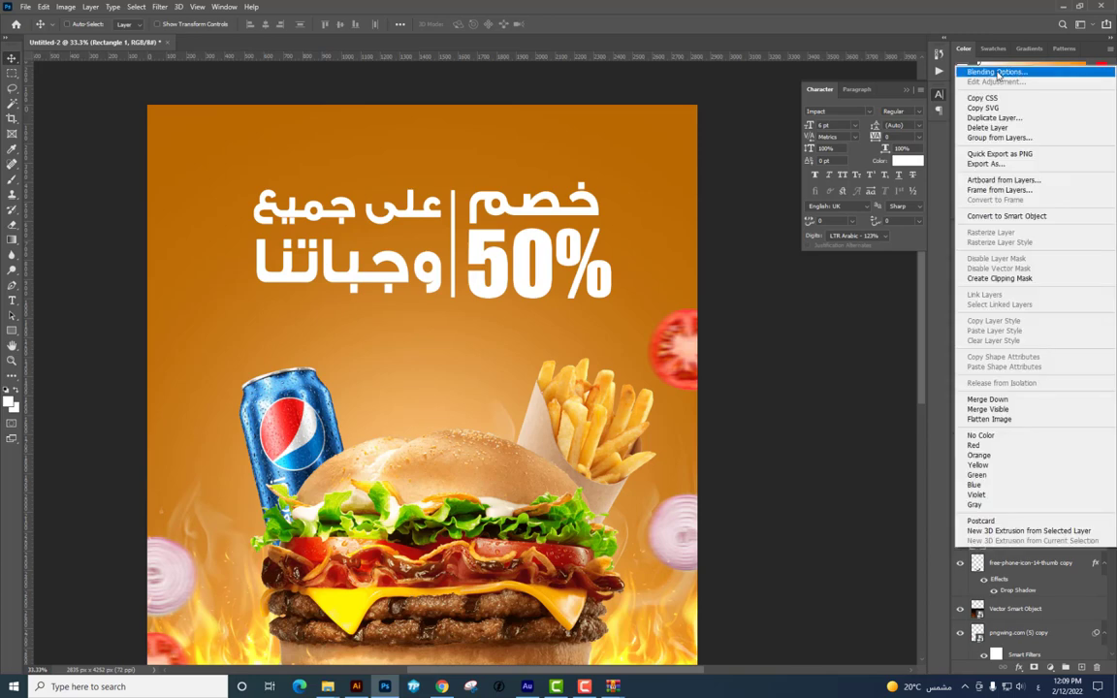
{"action": "left_click", "coordinate": [826, 152]}
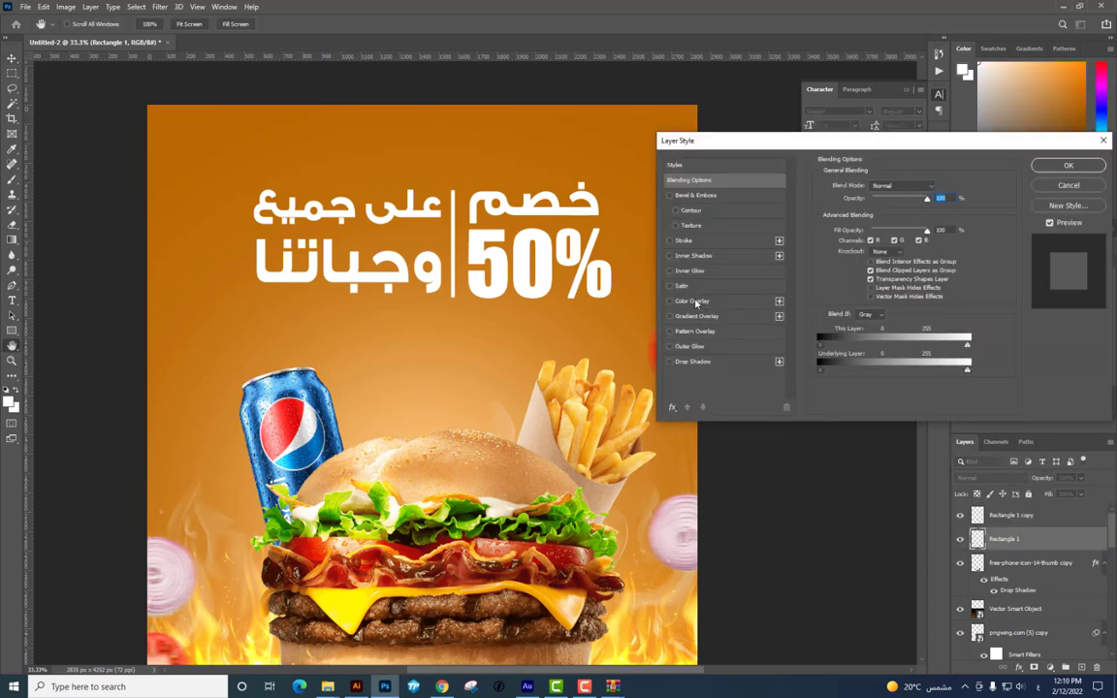
{"action": "left_click", "coordinate": [695, 301]}
{"action": "left_click", "coordinate": [937, 184]}
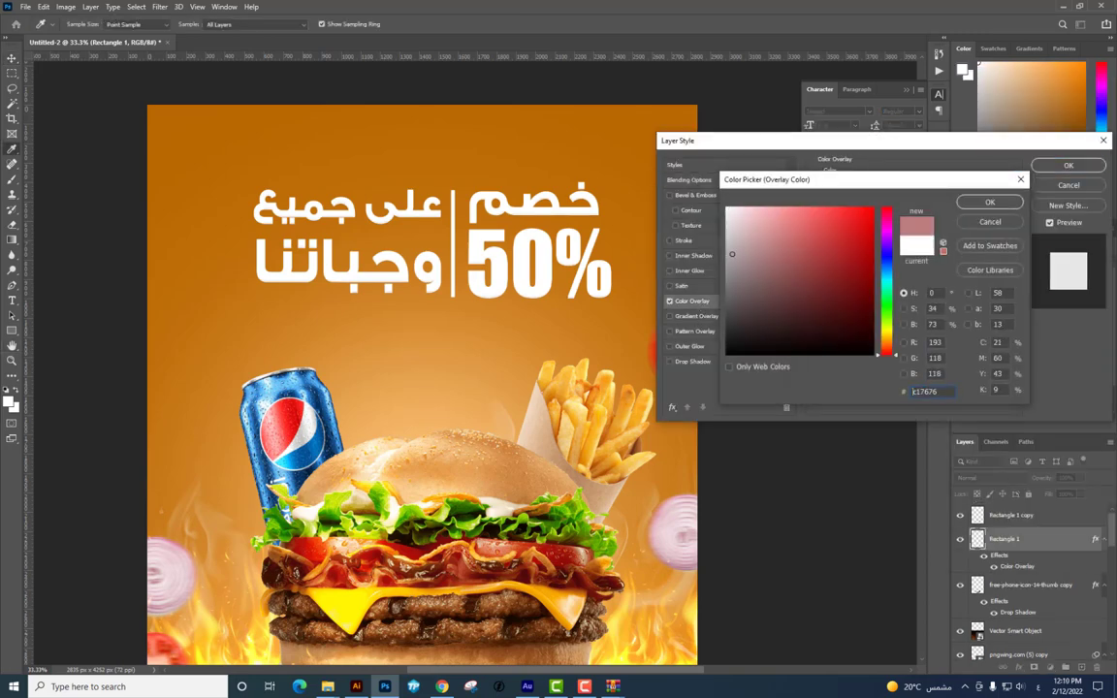
{"action": "left_click_drag", "start_coordinate": [732, 254], "coordinate": [726, 277]}
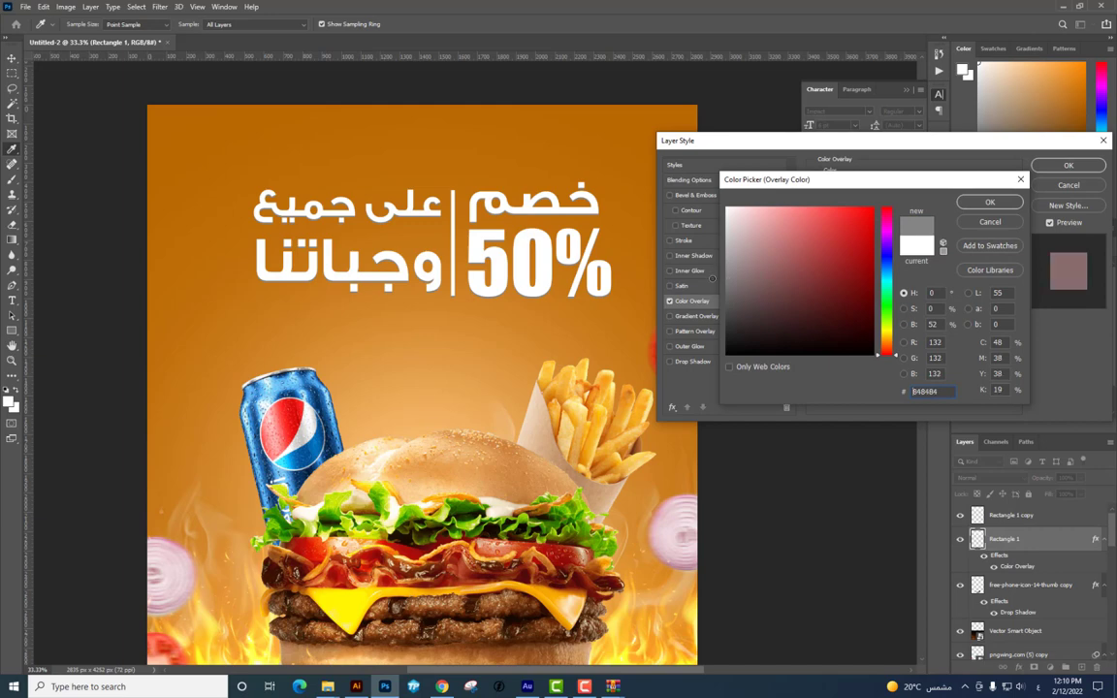
{"action": "key", "text": "Return"}
Add a drop shadow at 34% opacity to the headline
{"action": "left_click", "coordinate": [692, 361]}
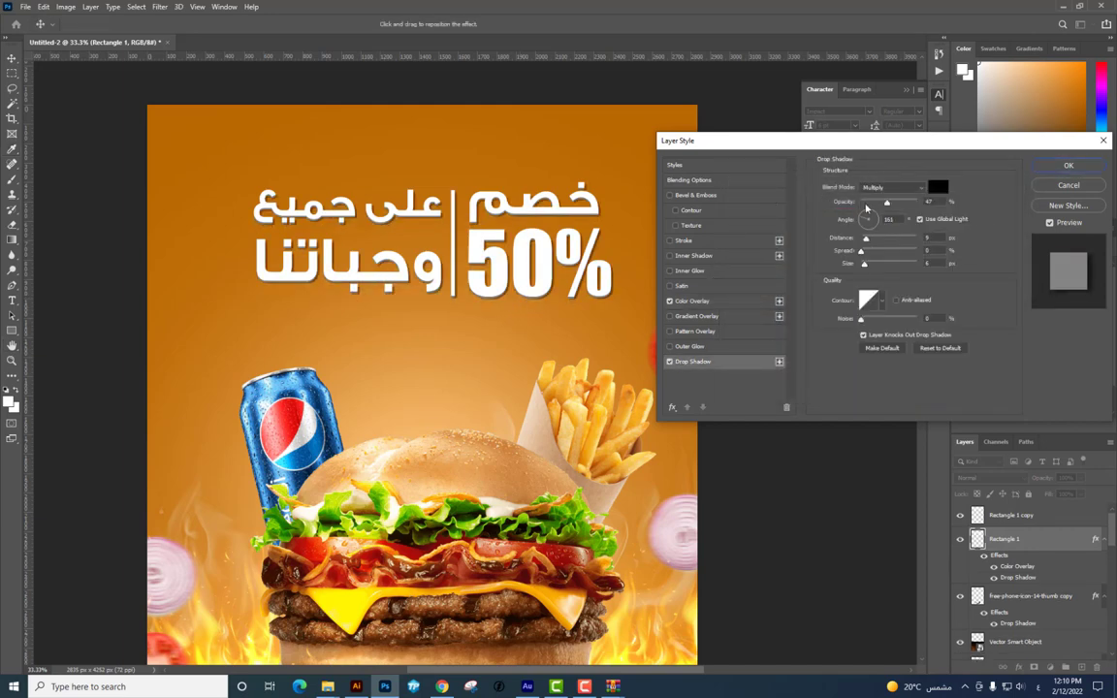
{"action": "left_click_drag", "start_coordinate": [883, 204], "coordinate": [881, 205]}
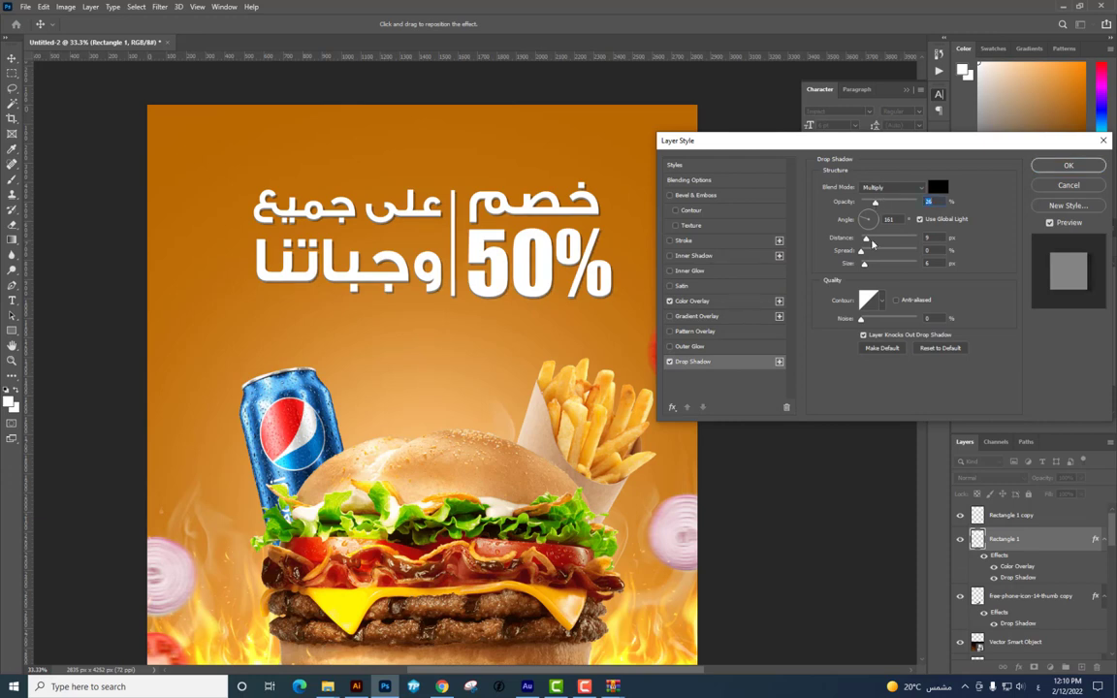
{"action": "key", "text": "Return"}
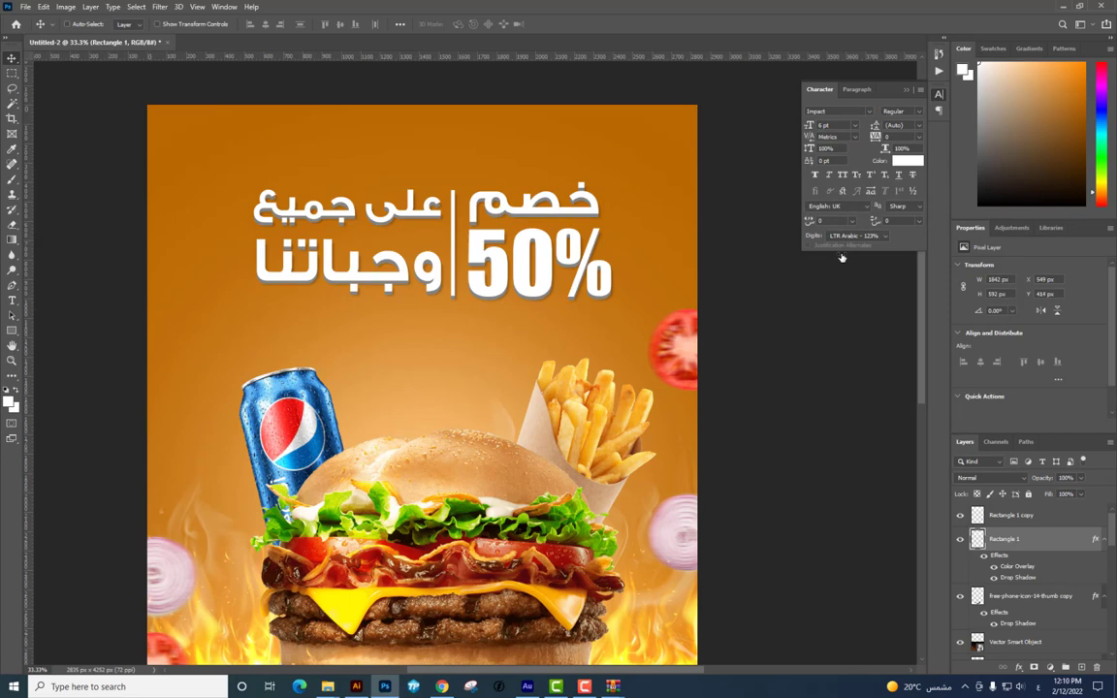
{"action": "key", "text": "ctrl+minus"}
{"action": "key", "text": "ctrl+minus"}
{"action": "key", "text": "ctrl+minus"}
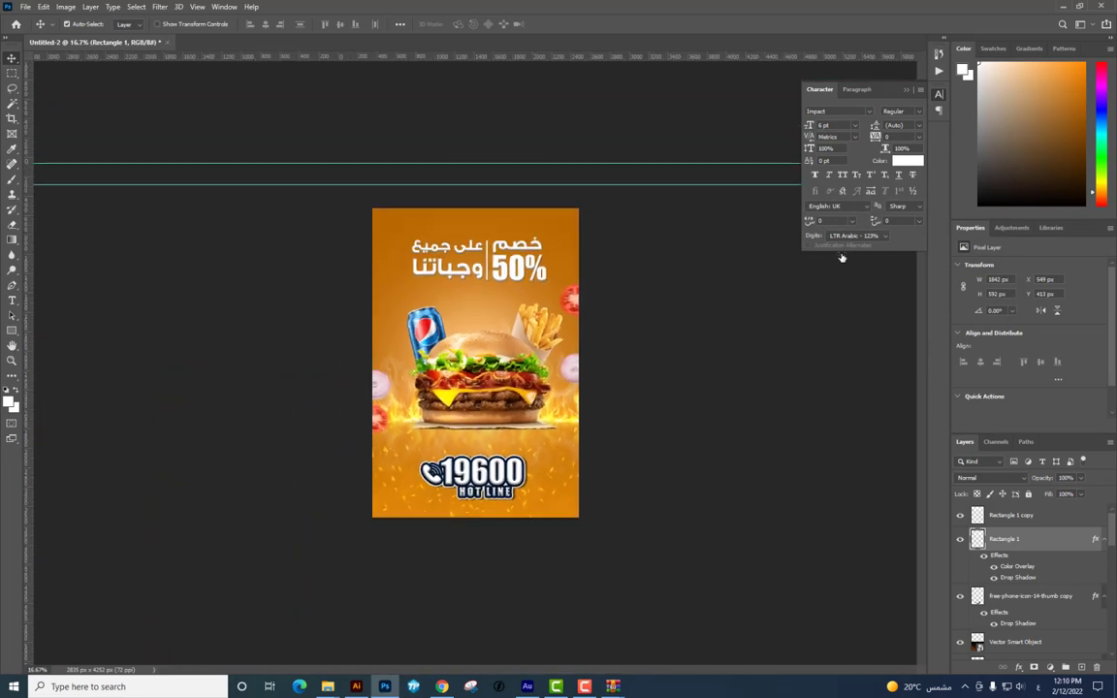
{"action": "key", "text": "ctrl+plus"}
{"action": "key", "text": "ctrl+plus"}
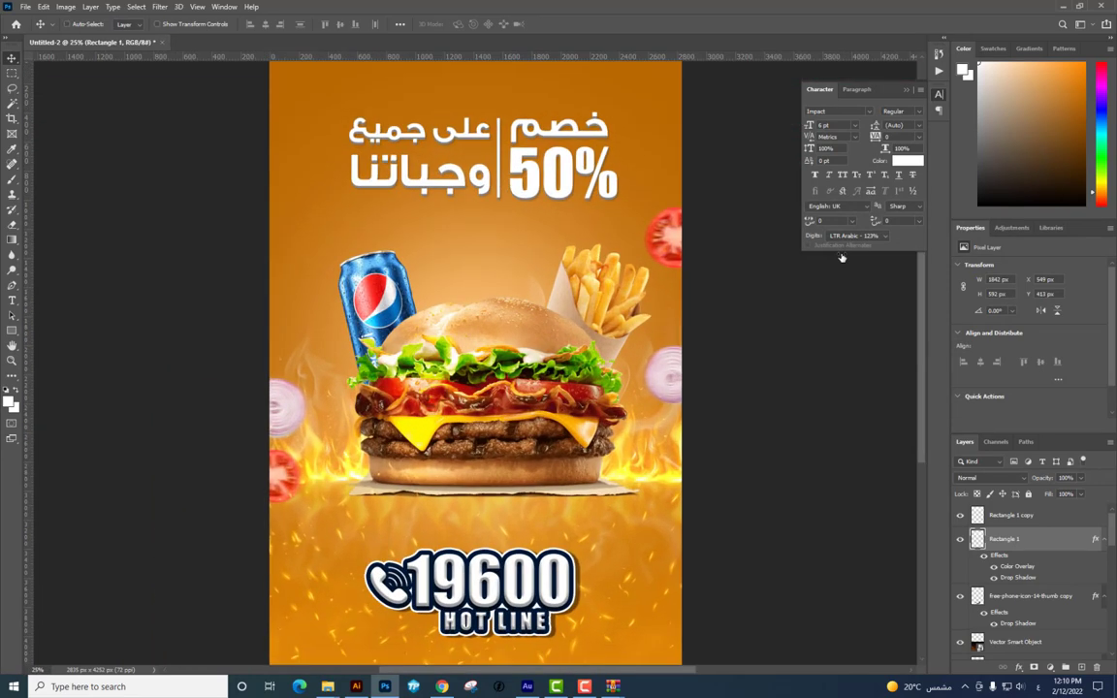
Search Google Images for SMOKE and copy the liquid smoke photo
{"action": "left_click", "coordinate": [1036, 520]}
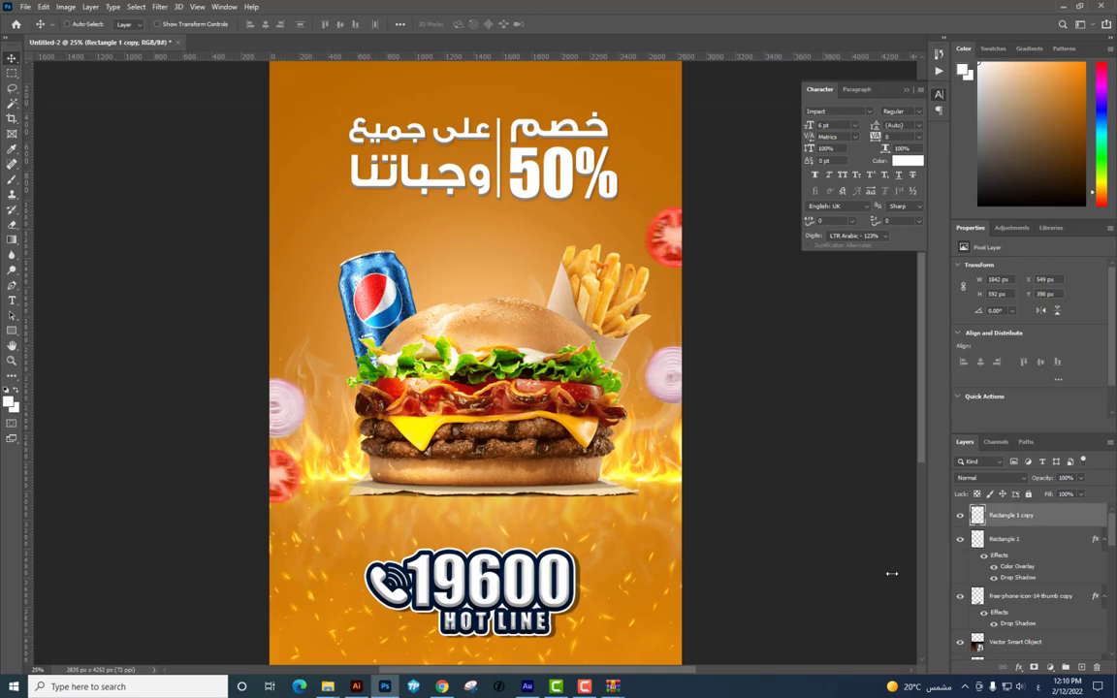
{"action": "left_click", "coordinate": [441, 687]}
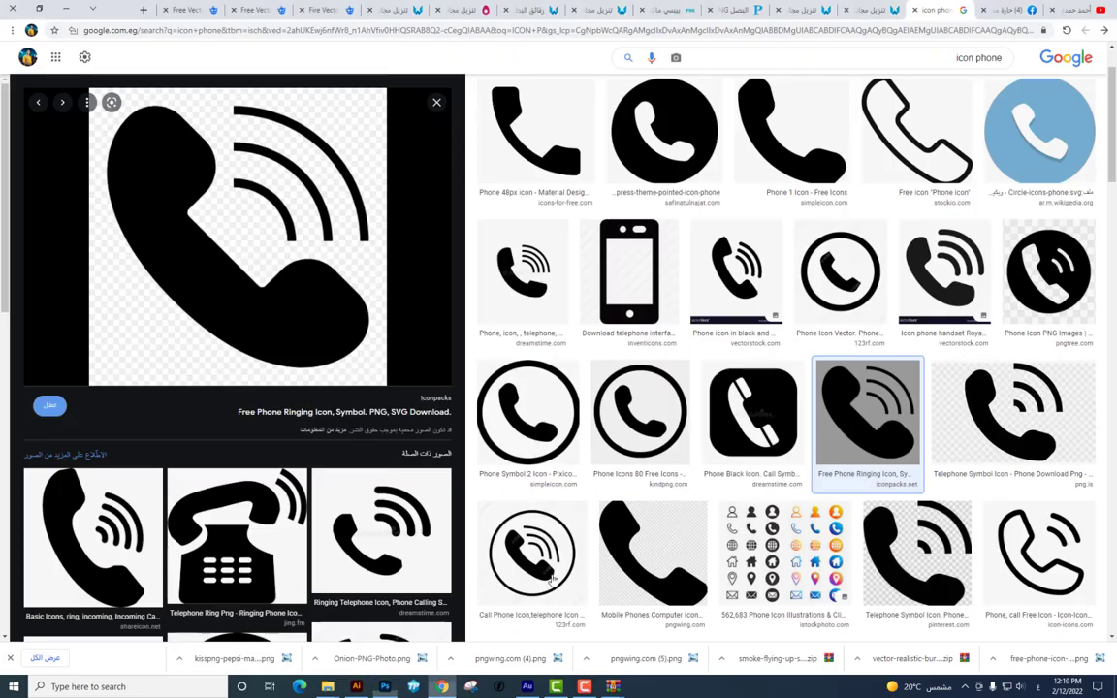
{"action": "left_click", "coordinate": [780, 58]}
{"action": "type", "text": "SM"}
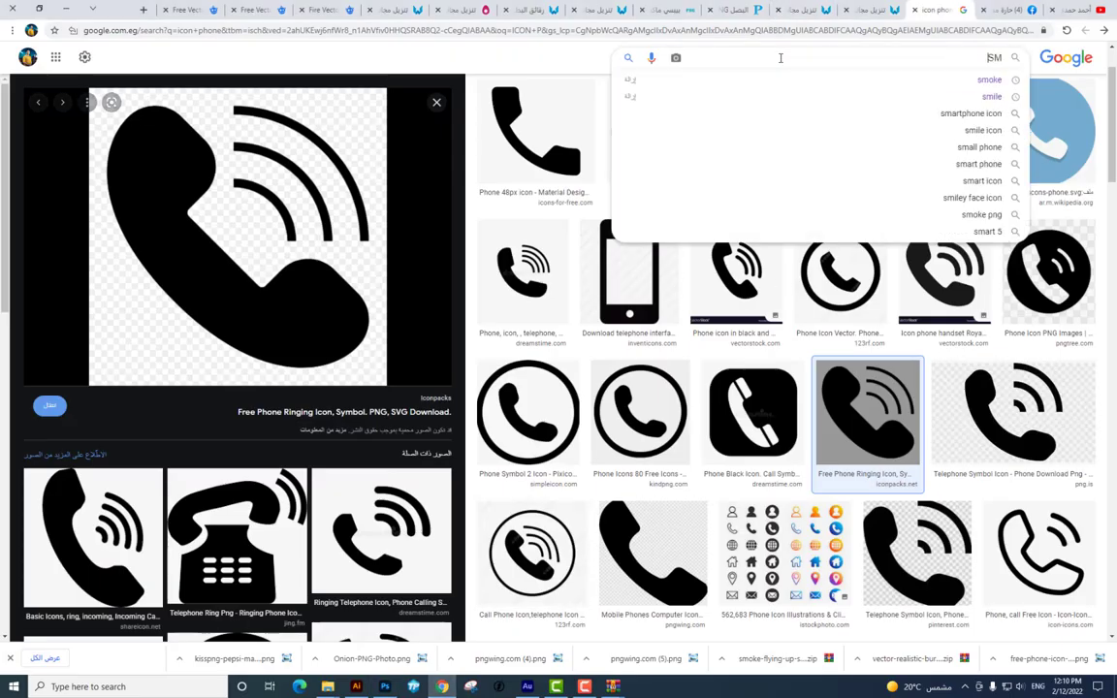
{"action": "type", "text": "OKE"}
{"action": "key", "text": "Return"}
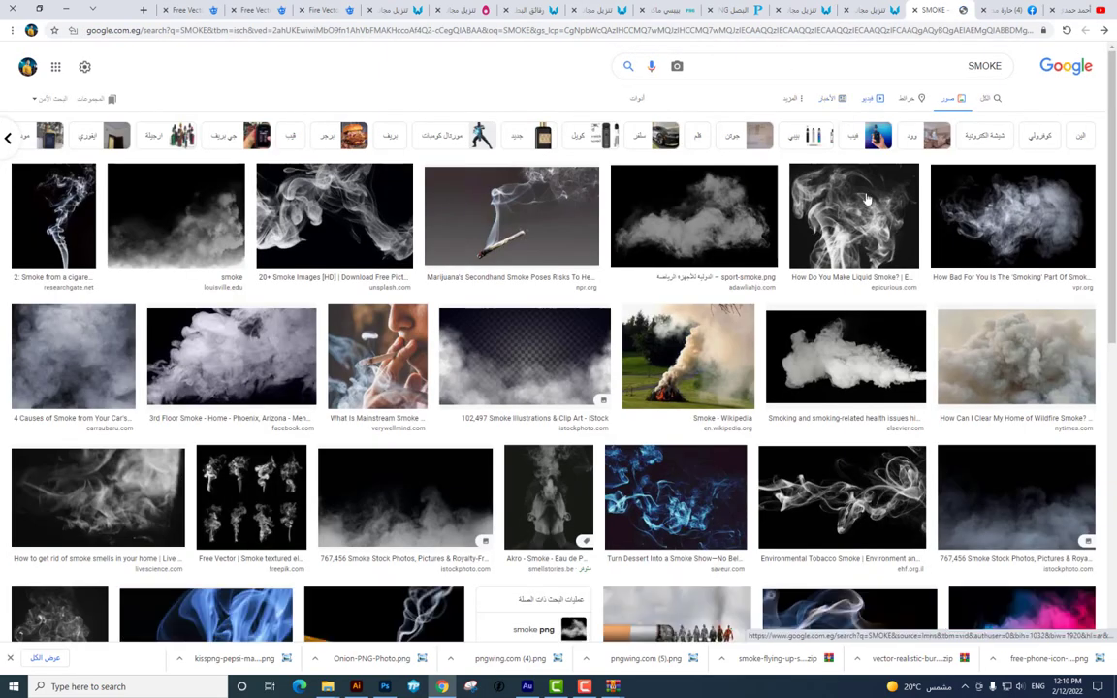
{"action": "left_click", "coordinate": [768, 194]}
{"action": "right_click", "coordinate": [297, 221]}
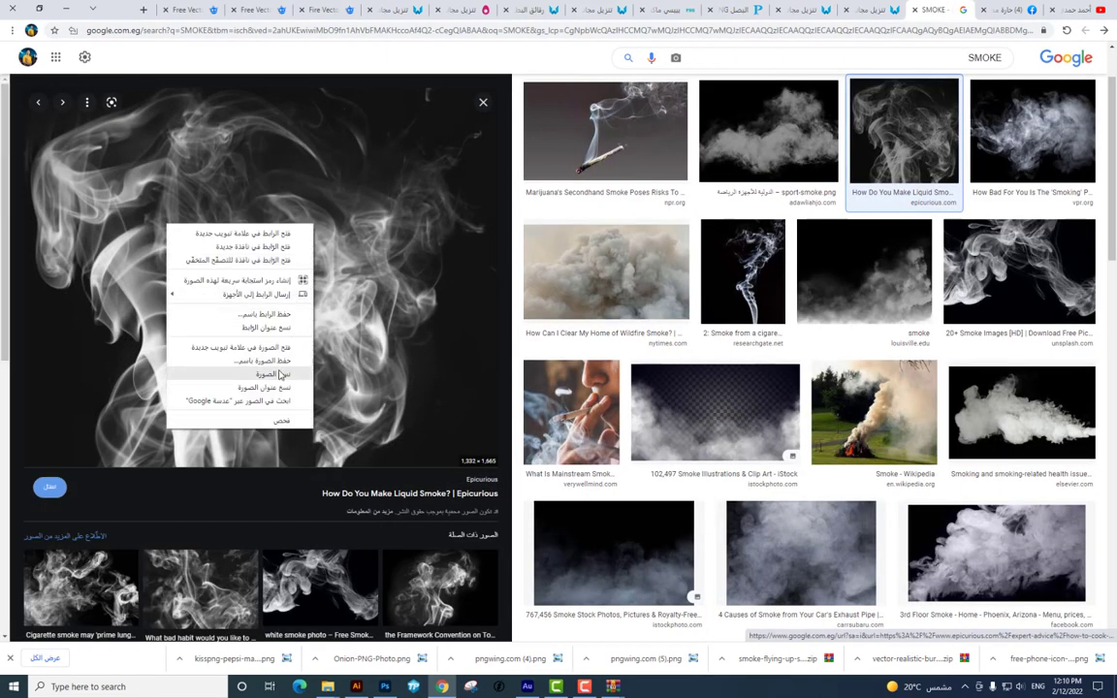
{"action": "left_click", "coordinate": [277, 381]}
Paste the smoke image over the burger and set its blend mode to Screen
{"action": "left_click", "coordinate": [385, 686]}
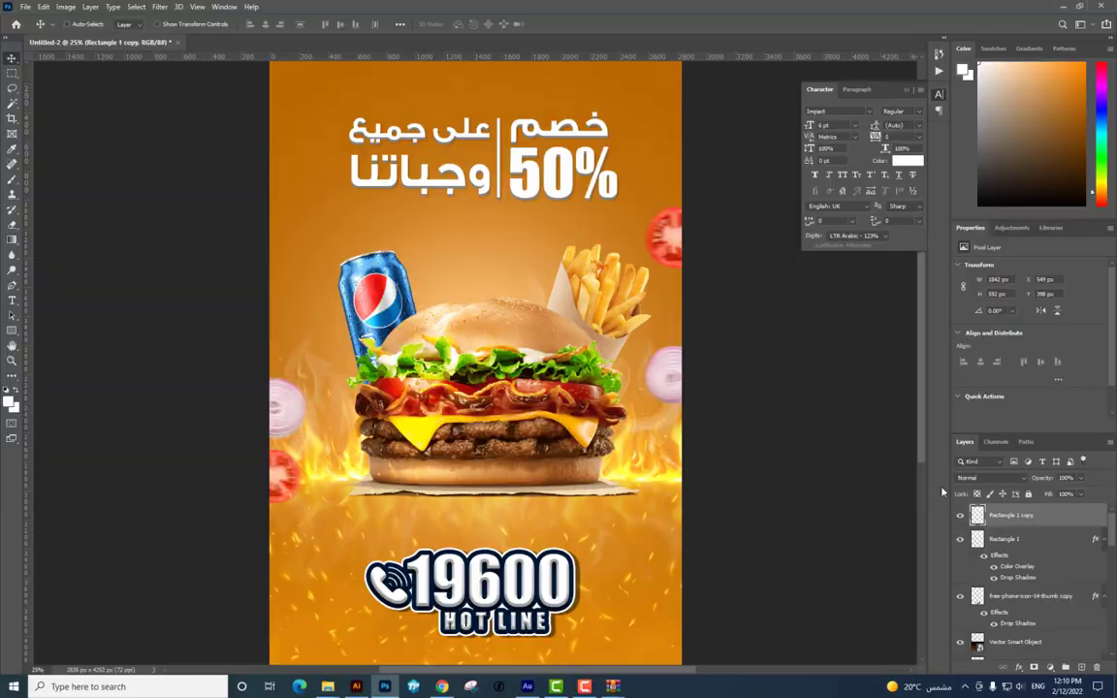
{"action": "key", "text": "ctrl+v"}
{"action": "left_click_drag", "start_coordinate": [472, 334], "coordinate": [509, 228]}
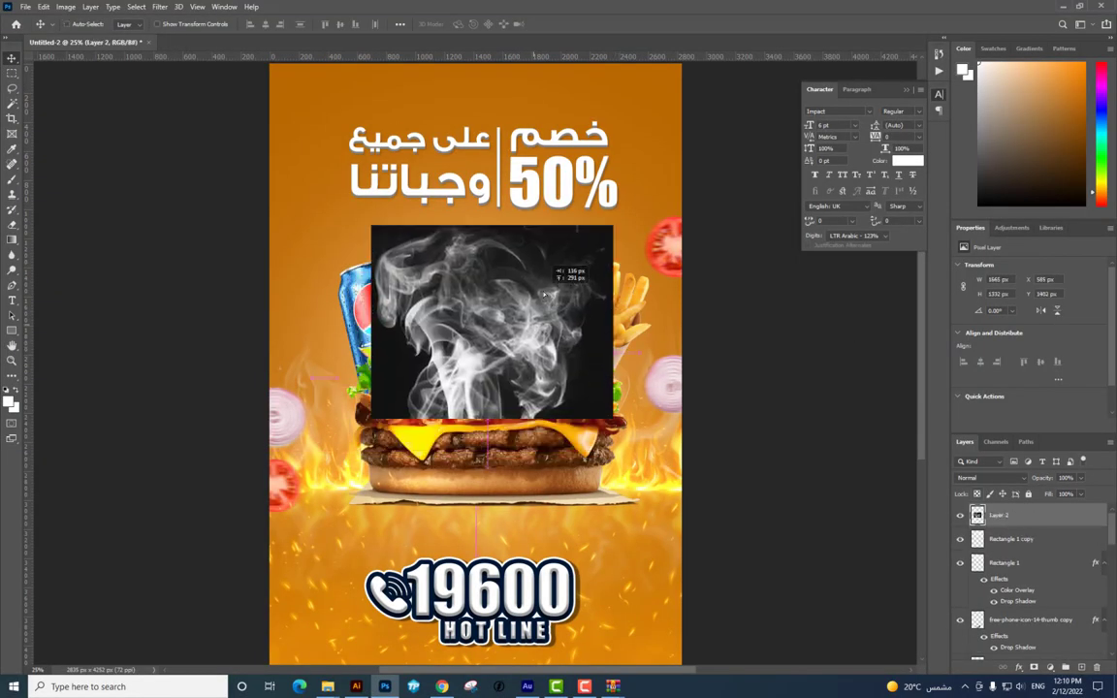
{"action": "left_click", "coordinate": [989, 479]}
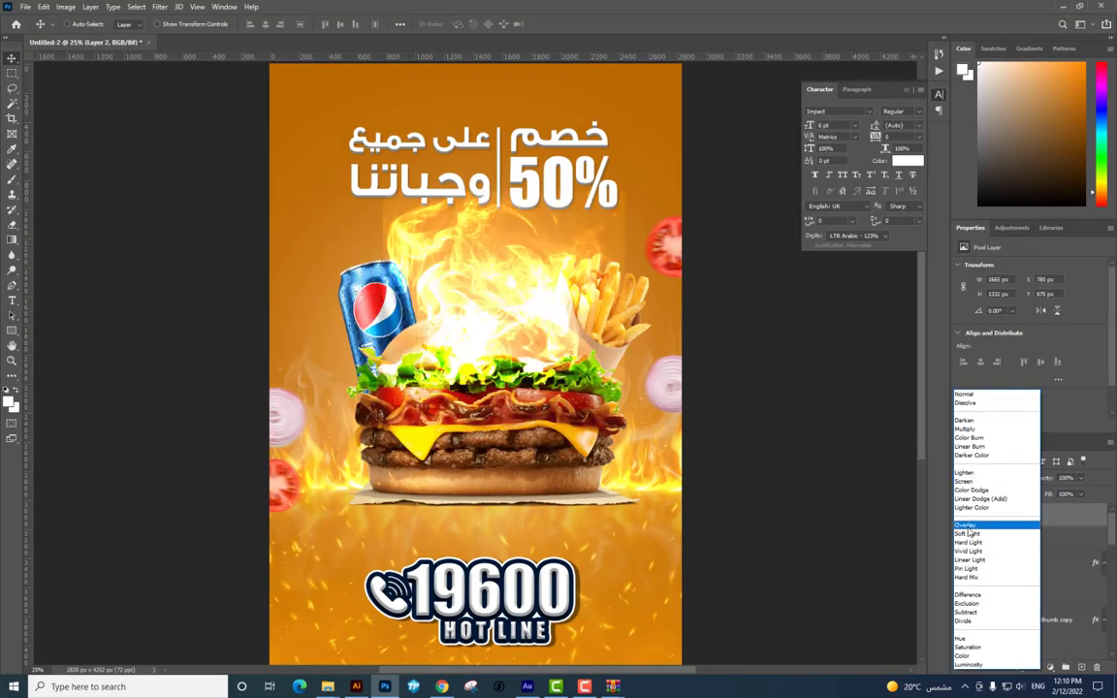
{"action": "left_click", "coordinate": [970, 482]}
{"action": "mouse_move", "coordinate": [416, 341]}
{"action": "left_mouse_down"}
{"action": "mouse_move", "coordinate": [408, 331]}
{"action": "mouse_move", "coordinate": [424, 376]}
{"action": "left_mouse_up"}
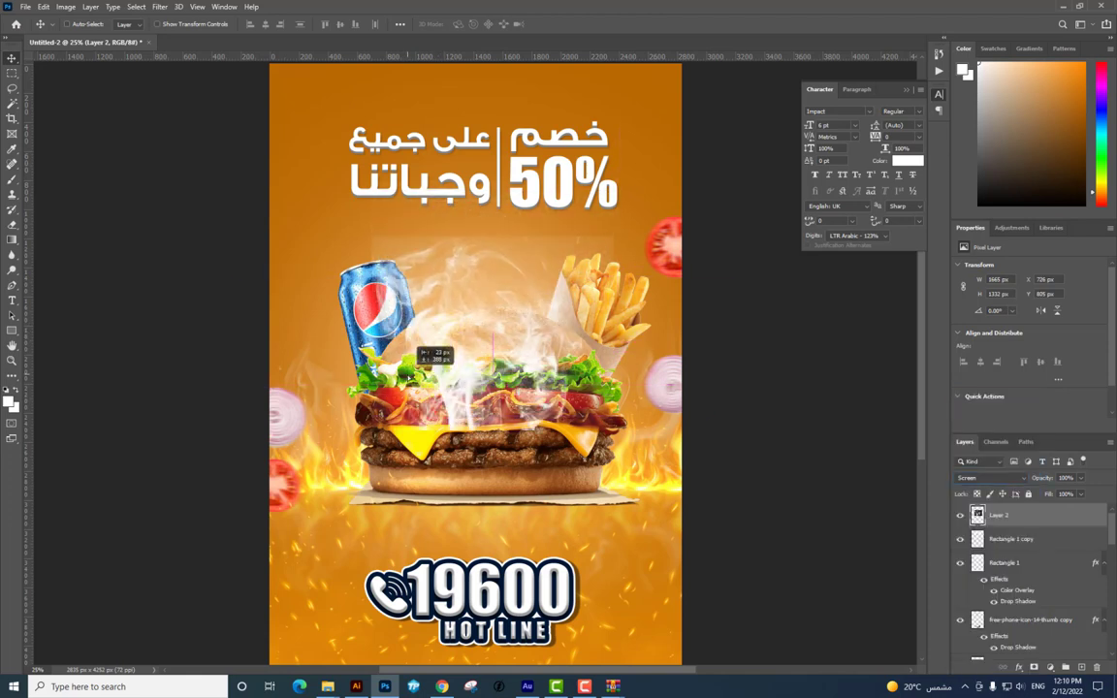
Erase the smoke covering the burger with a soft 1457 px eraser at 29% flow
{"action": "left_click", "coordinate": [16, 227]}
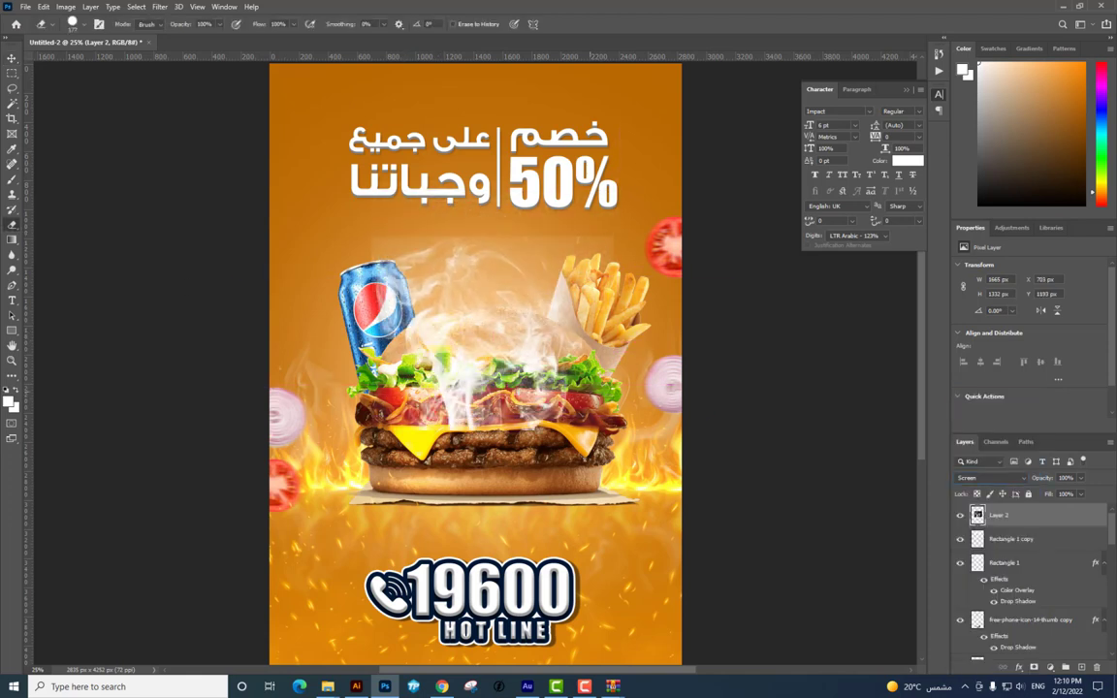
{"action": "right_click", "coordinate": [577, 364]}
{"action": "left_click", "coordinate": [592, 462]}
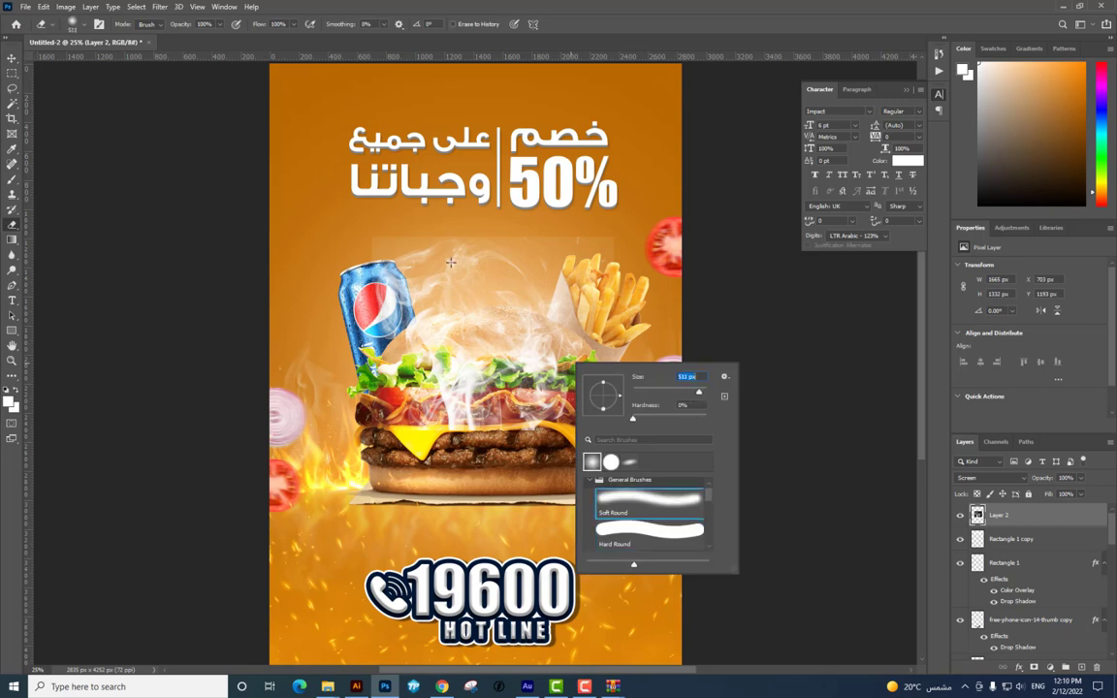
{"action": "key", "text": "Escape"}
{"action": "right_click", "coordinate": [533, 376]}
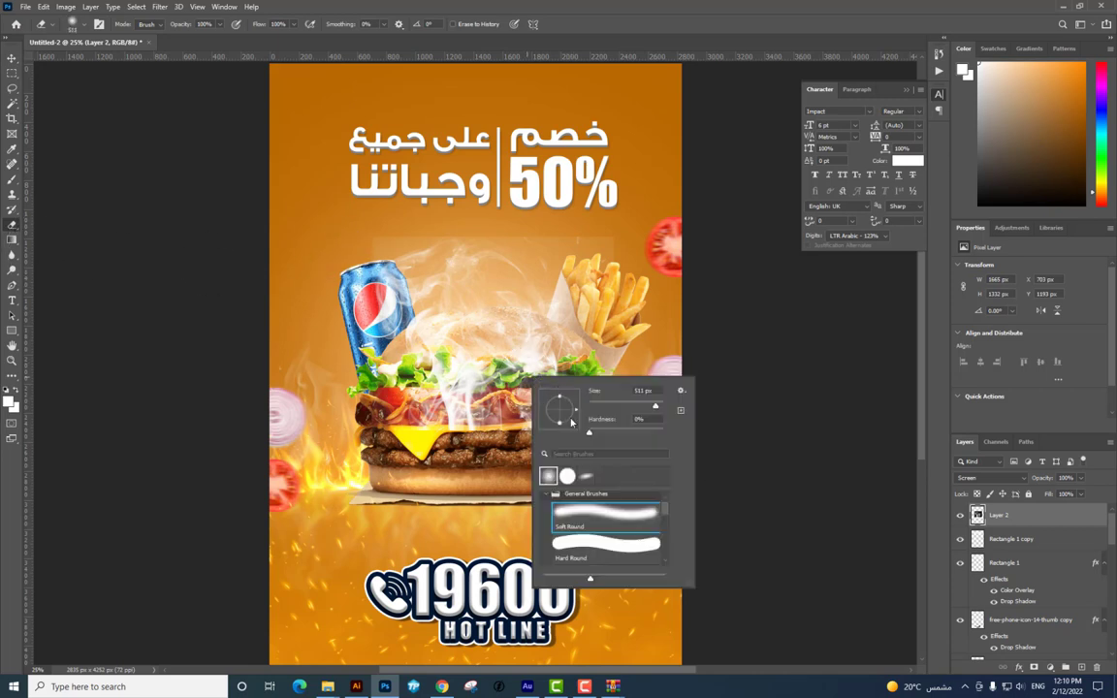
{"action": "left_click_drag", "start_coordinate": [658, 409], "coordinate": [661, 409]}
{"action": "left_click", "coordinate": [293, 24]}
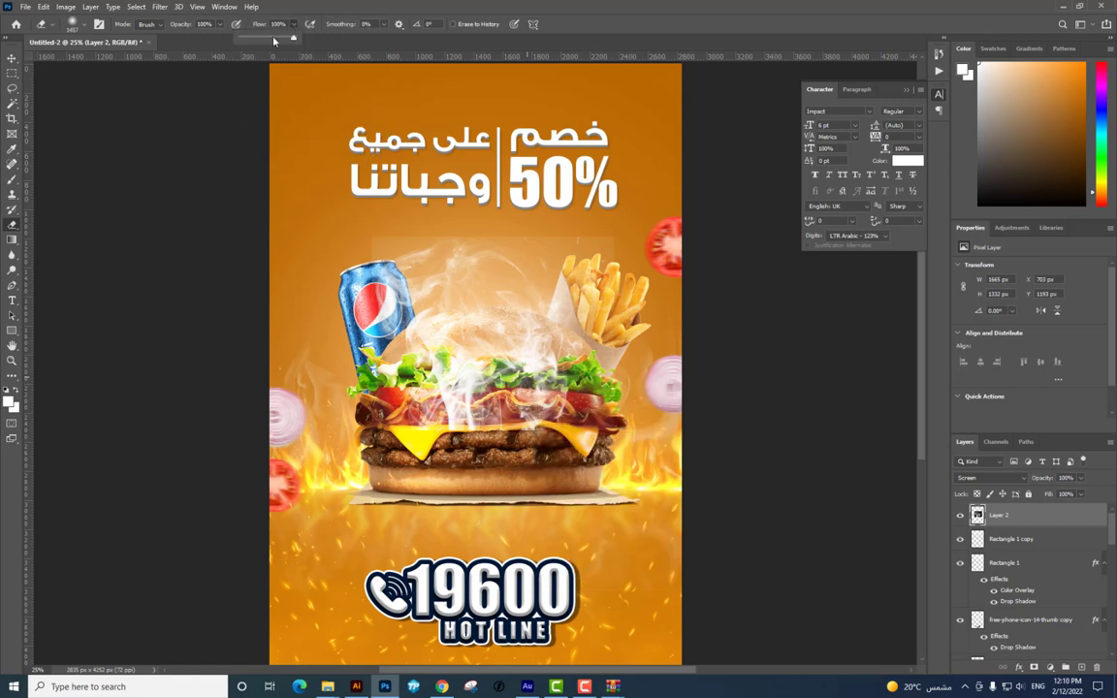
{"action": "left_click", "coordinate": [408, 174]}
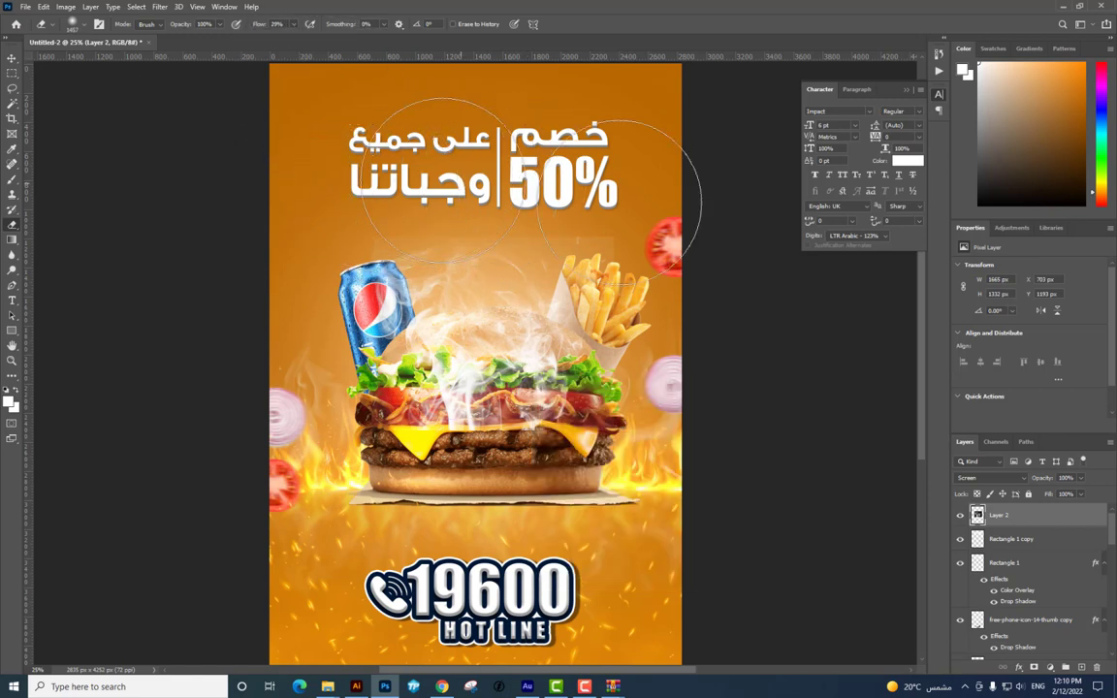
{"action": "mouse_move", "coordinate": [641, 407]}
{"action": "left_mouse_down"}
{"action": "mouse_move", "coordinate": [458, 429]}
{"action": "mouse_move", "coordinate": [601, 438]}
{"action": "left_mouse_up"}
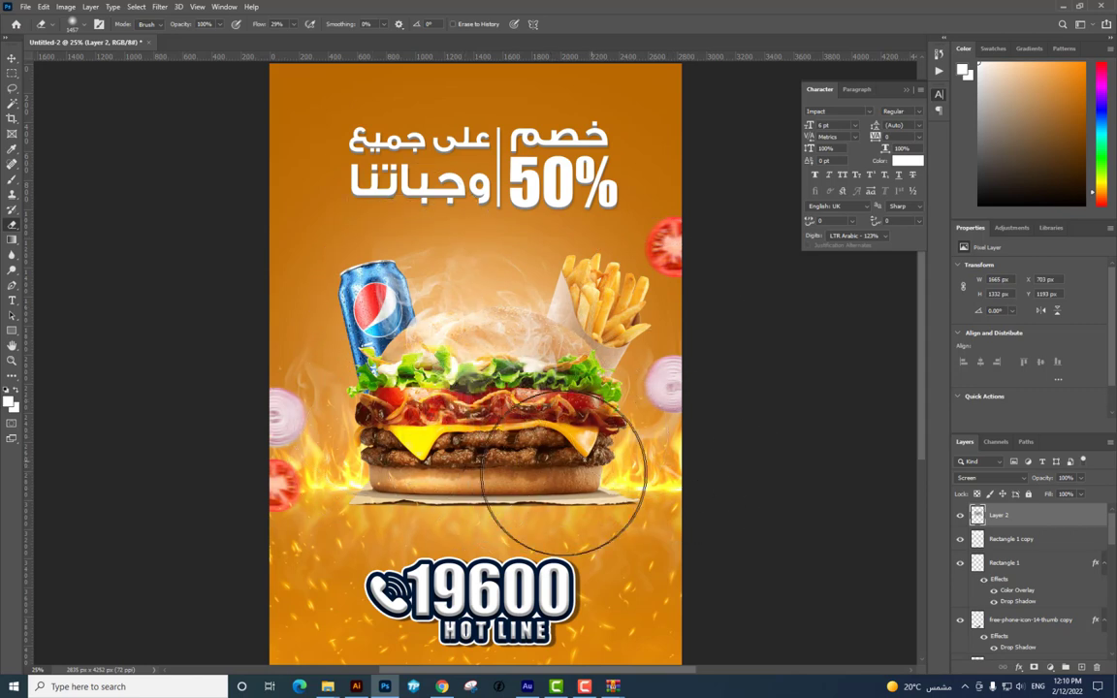
Stretch the smoke taller upward and move it down slightly over the burger
{"action": "key", "text": "ctrl+t"}
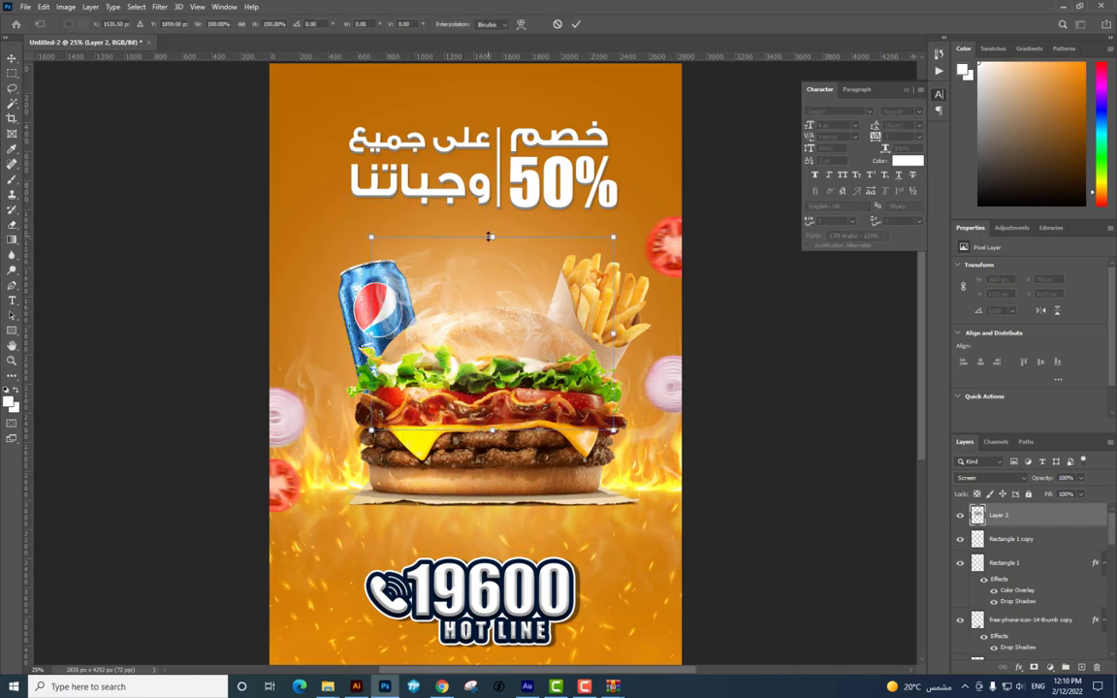
{"action": "left_click_drag", "start_coordinate": [490, 236], "coordinate": [490, 183]}
{"action": "key", "text": "Return"}
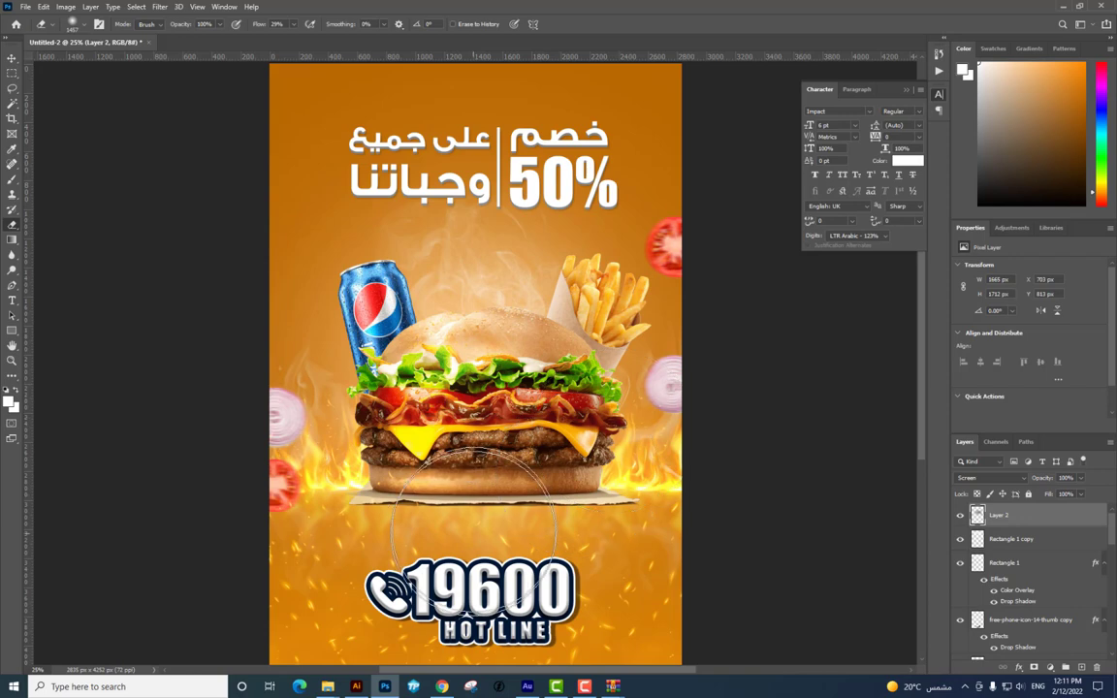
{"action": "key", "text": "v"}
{"action": "left_click_drag", "start_coordinate": [606, 306], "coordinate": [608, 349]}
Select Rectangle 1 copy and Rectangle 1 and scale the headline slightly larger
{"action": "key", "text": "ctrl+minus"}
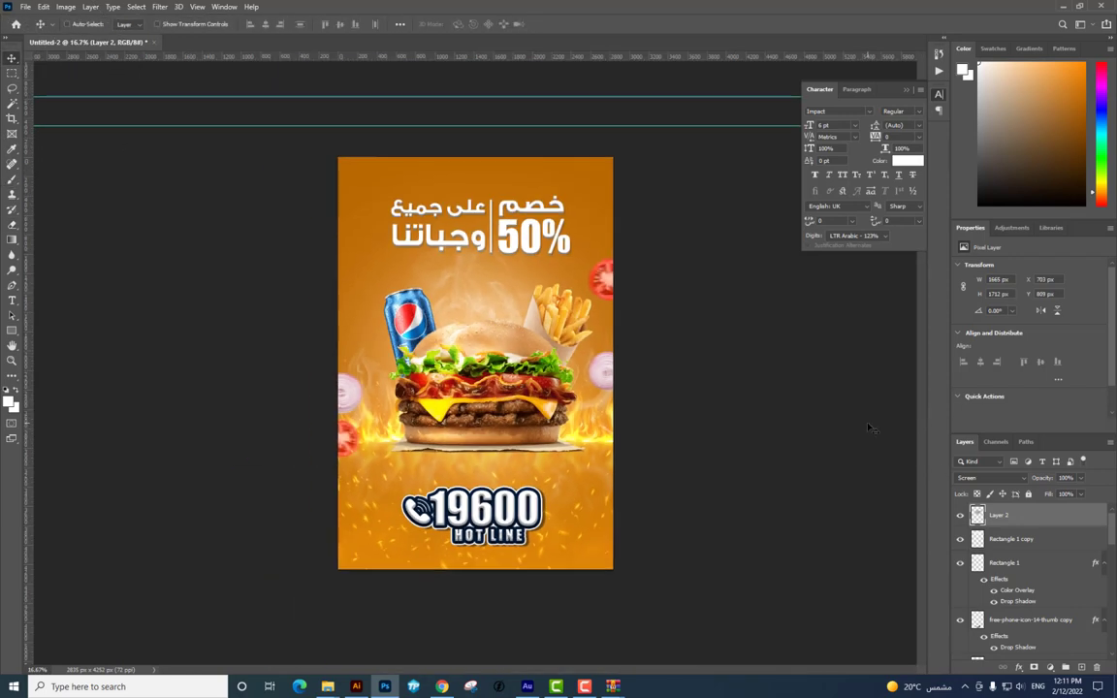
{"action": "right_click", "coordinate": [568, 254]}
{"action": "left_click", "coordinate": [563, 237]}
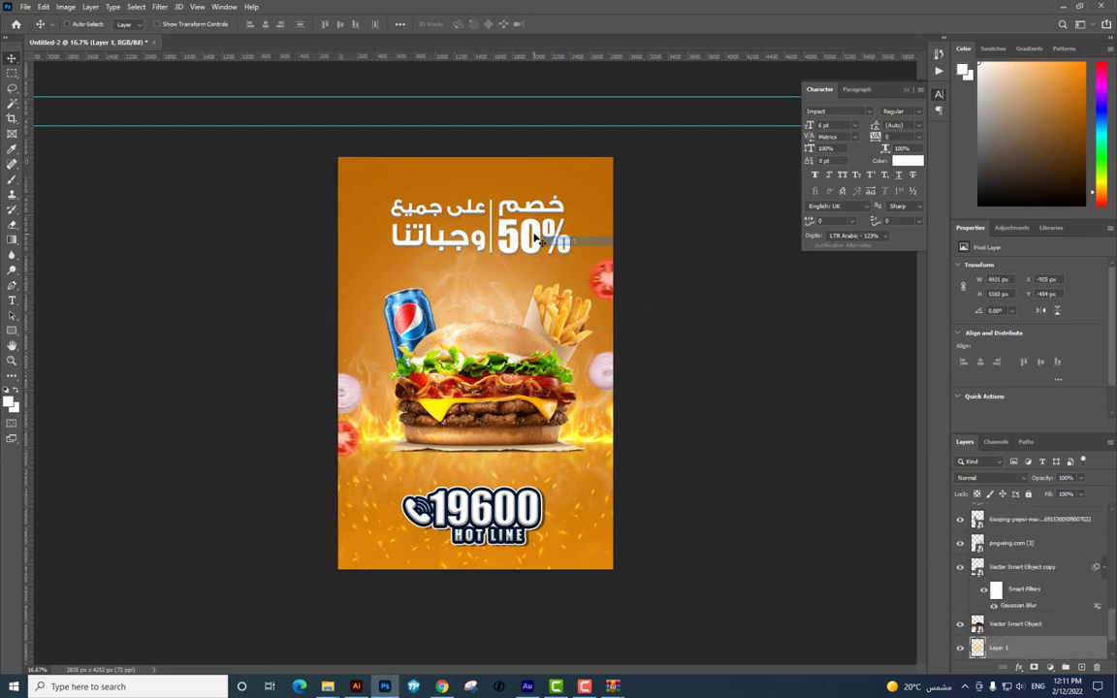
{"action": "right_click", "coordinate": [544, 239]}
{"action": "left_click", "coordinate": [582, 244]}
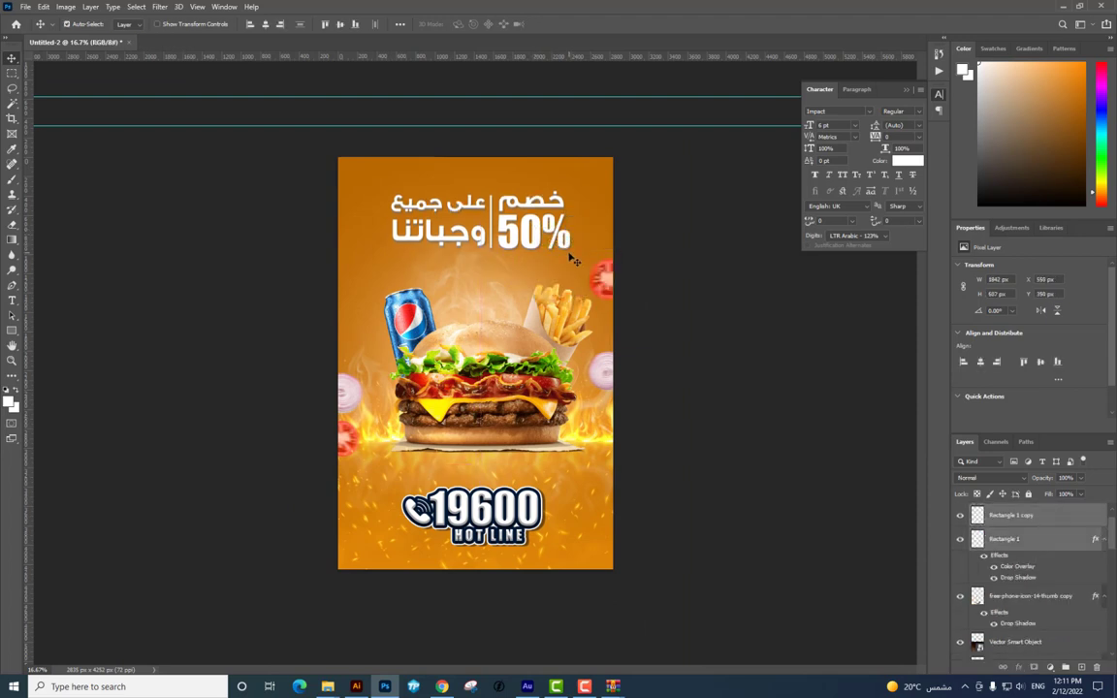
{"action": "key", "text": "ctrl+t"}
{"action": "left_click_drag", "start_coordinate": [579, 260], "coordinate": [585, 254]}
{"action": "key", "text": "Return"}
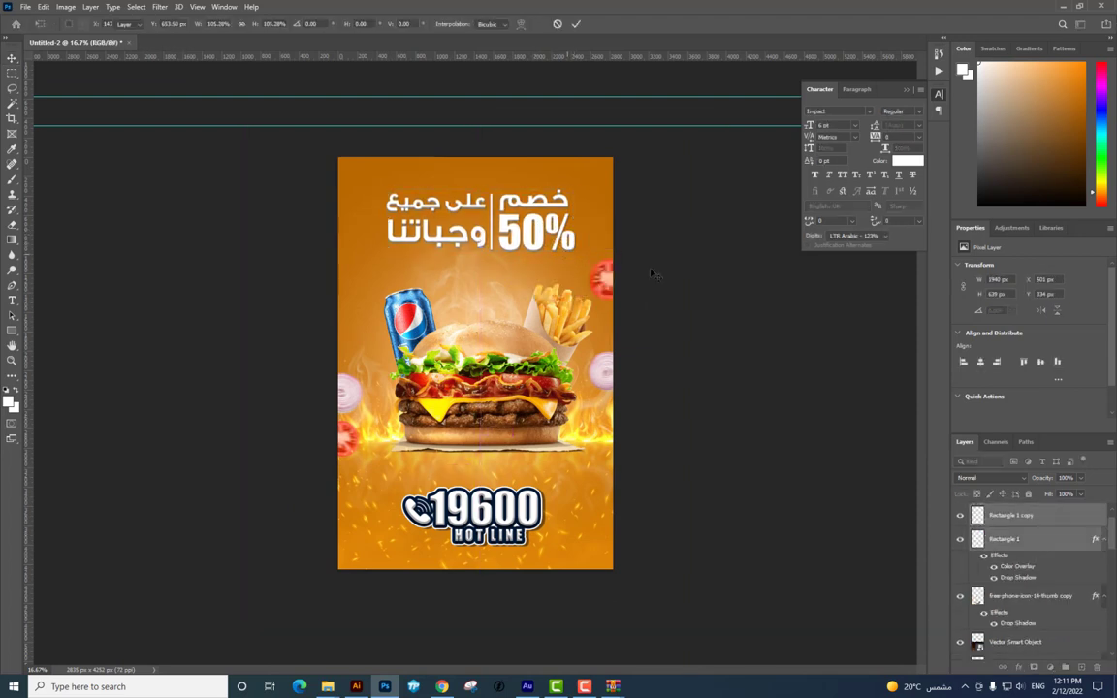
Add a new blank layer, then select the smoke layer, Layer 2
{"action": "key", "text": "ctrl+plus"}
{"action": "key", "text": "ctrl+minus"}
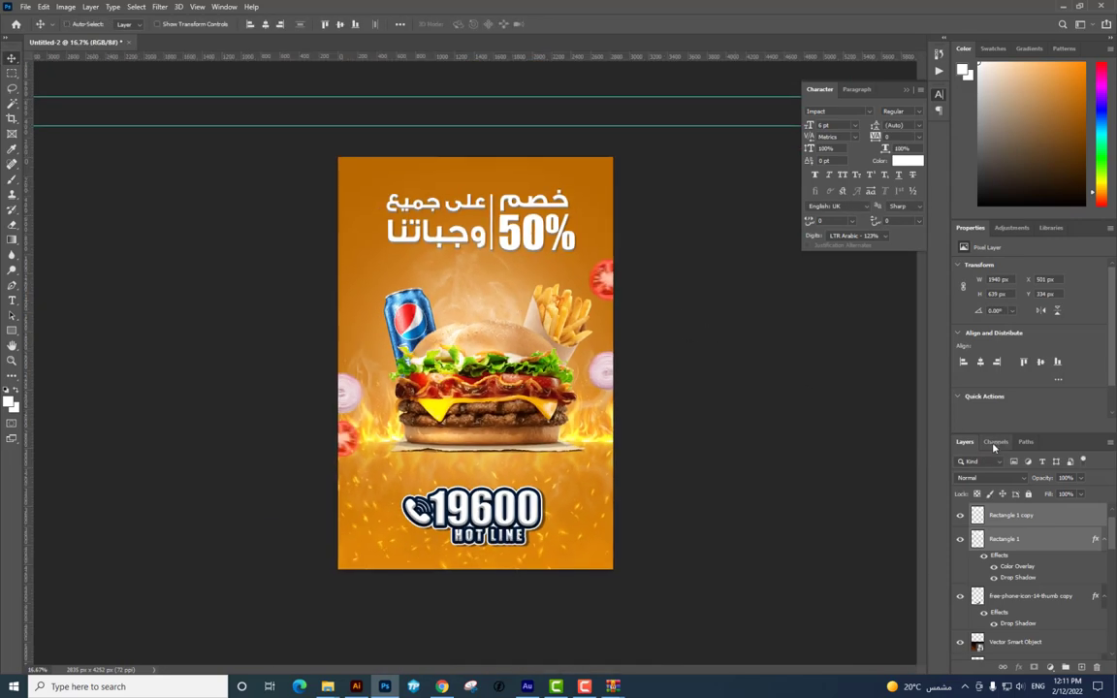
{"action": "key", "text": "ctrl+shift+alt+n"}
{"action": "left_click", "coordinate": [1031, 524]}
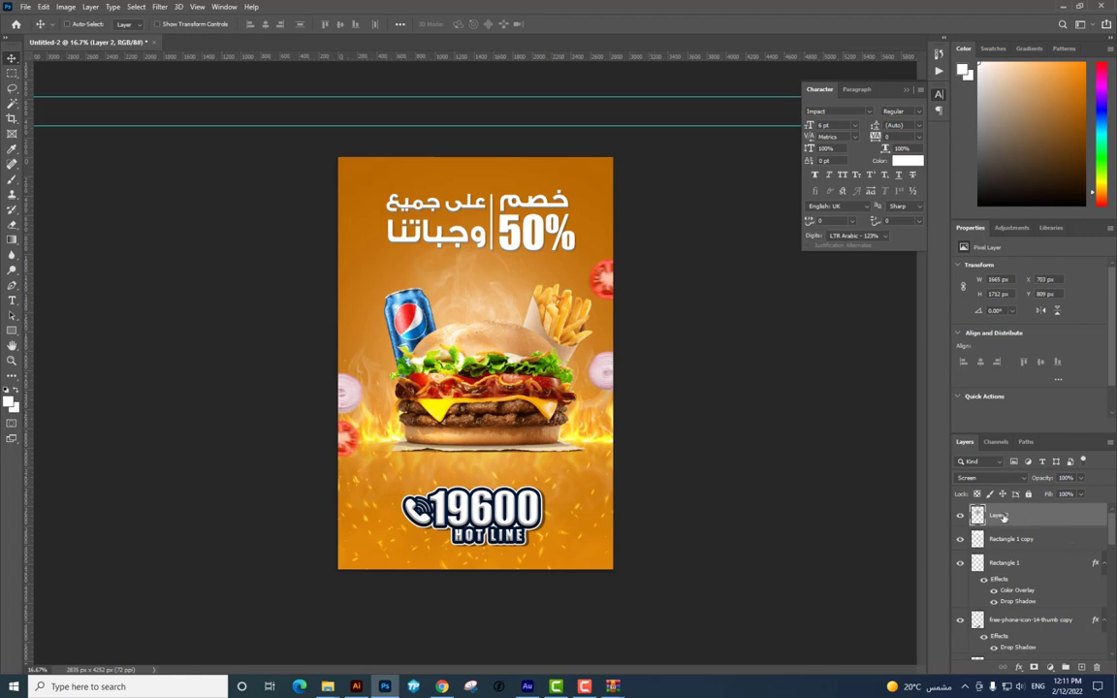
Add a Color Lookup adjustment layer above Layer 2 using the FoggyNight.3DL look
{"action": "left_click", "coordinate": [1034, 667]}
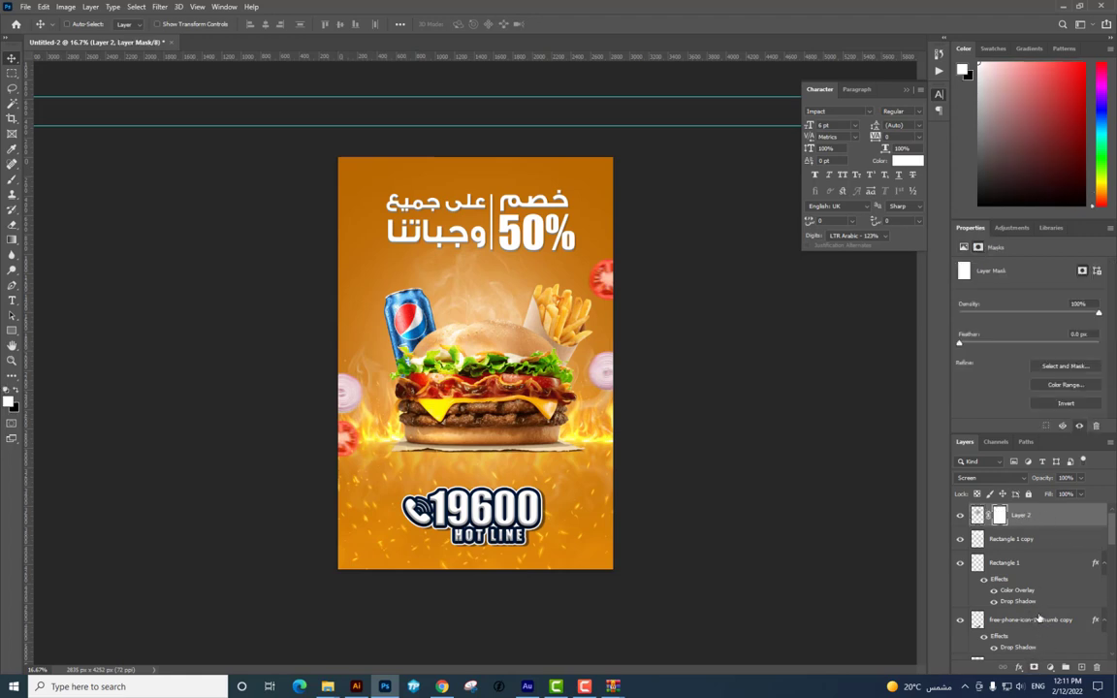
{"action": "key", "text": "ctrl+z"}
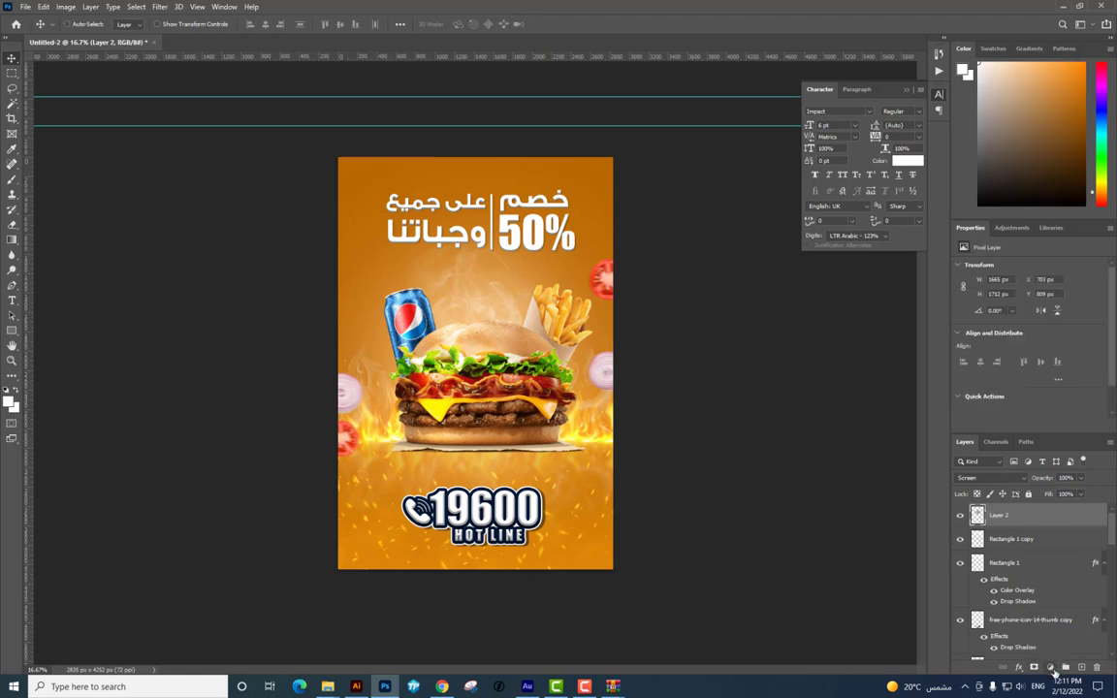
{"action": "left_click", "coordinate": [1052, 669]}
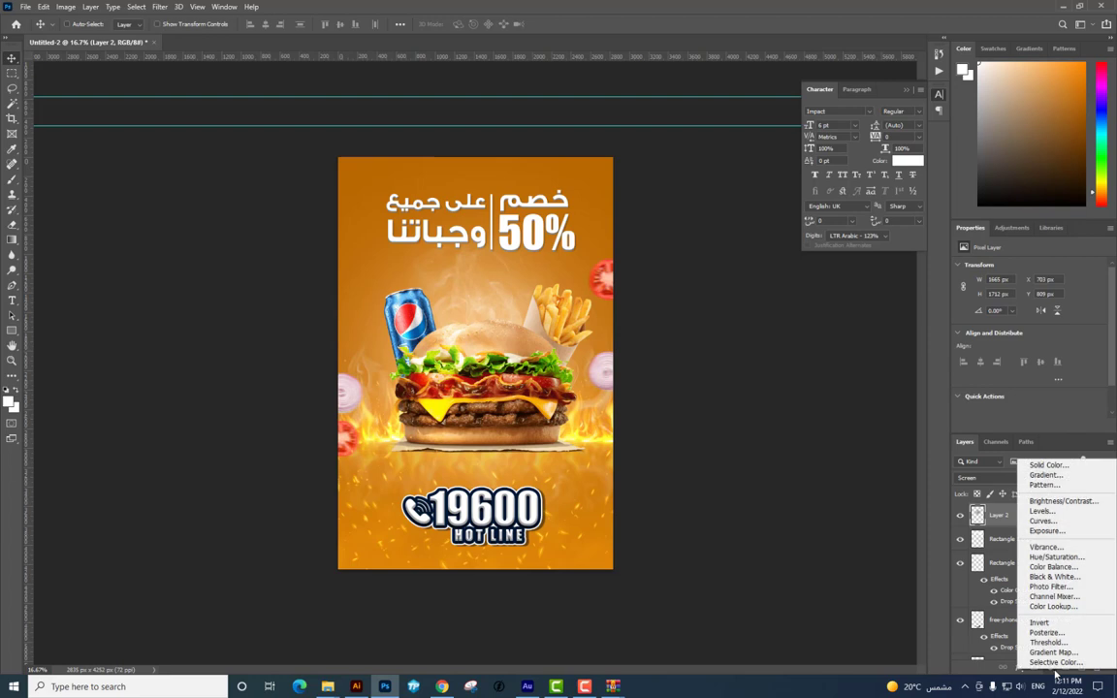
{"action": "left_click", "coordinate": [1052, 607]}
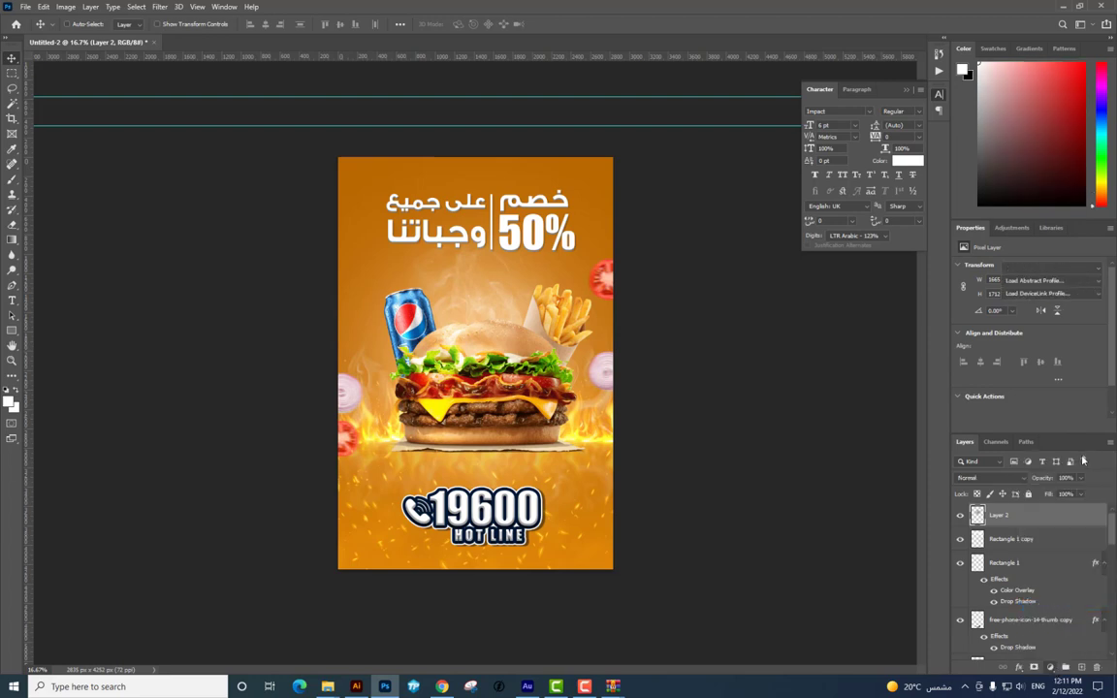
{"action": "left_click", "coordinate": [1052, 268]}
{"action": "left_click", "coordinate": [986, 425]}
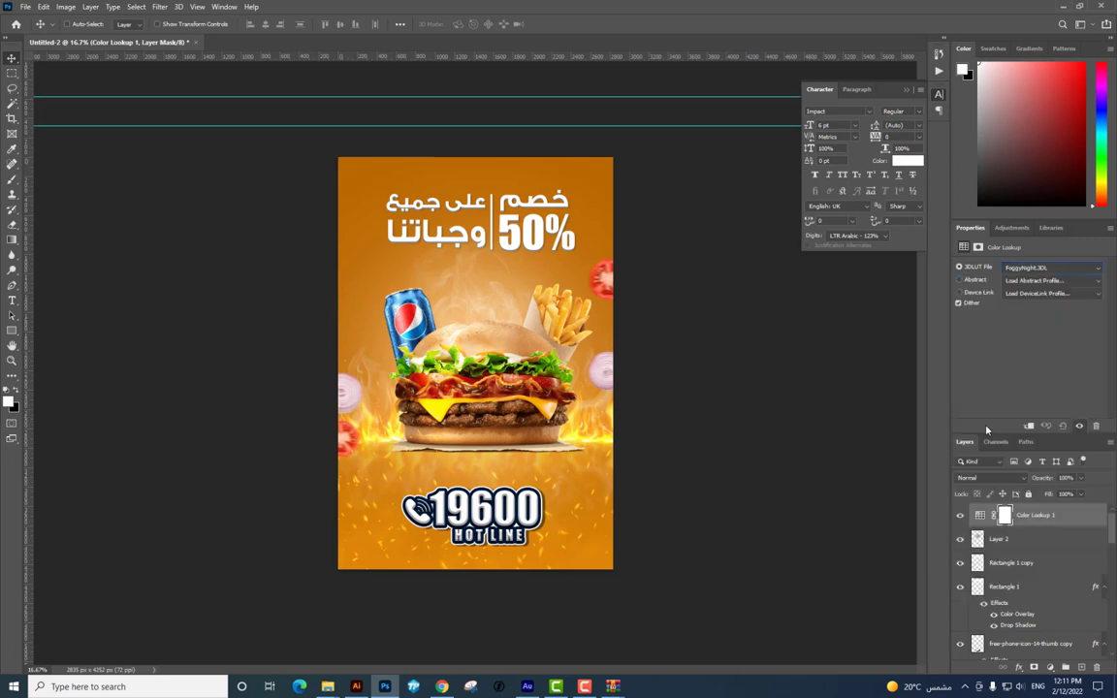
Blend the FoggyNight look in Luminosity mode at about 22% opacity and compare it switched off
{"action": "left_click", "coordinate": [980, 477]}
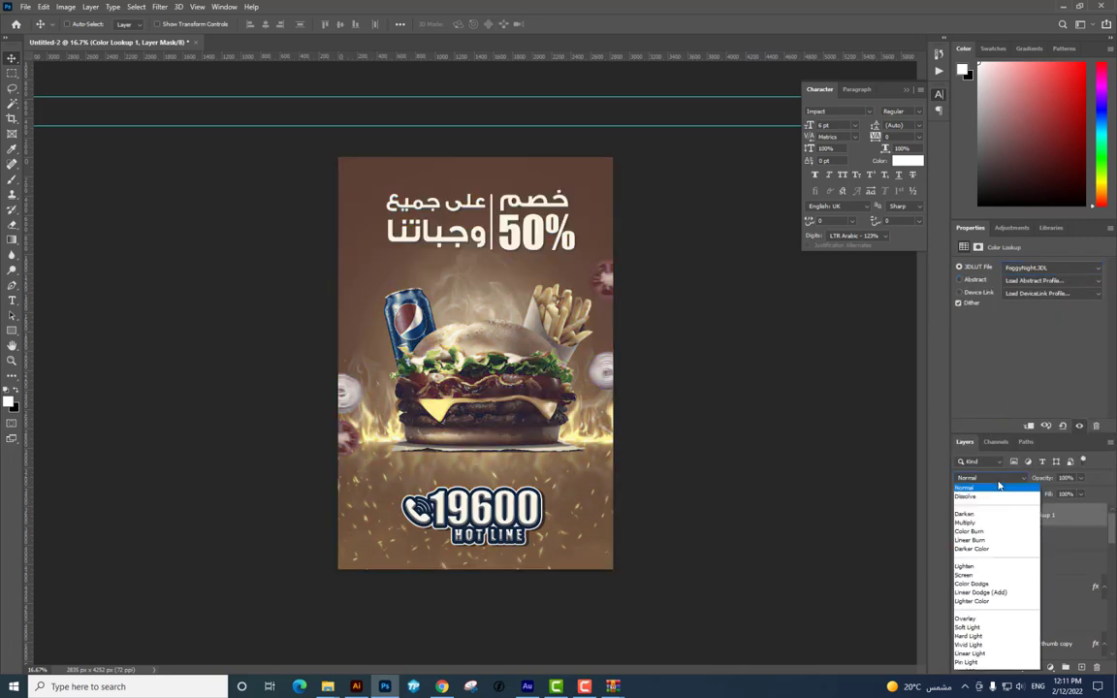
{"action": "left_click", "coordinate": [973, 665]}
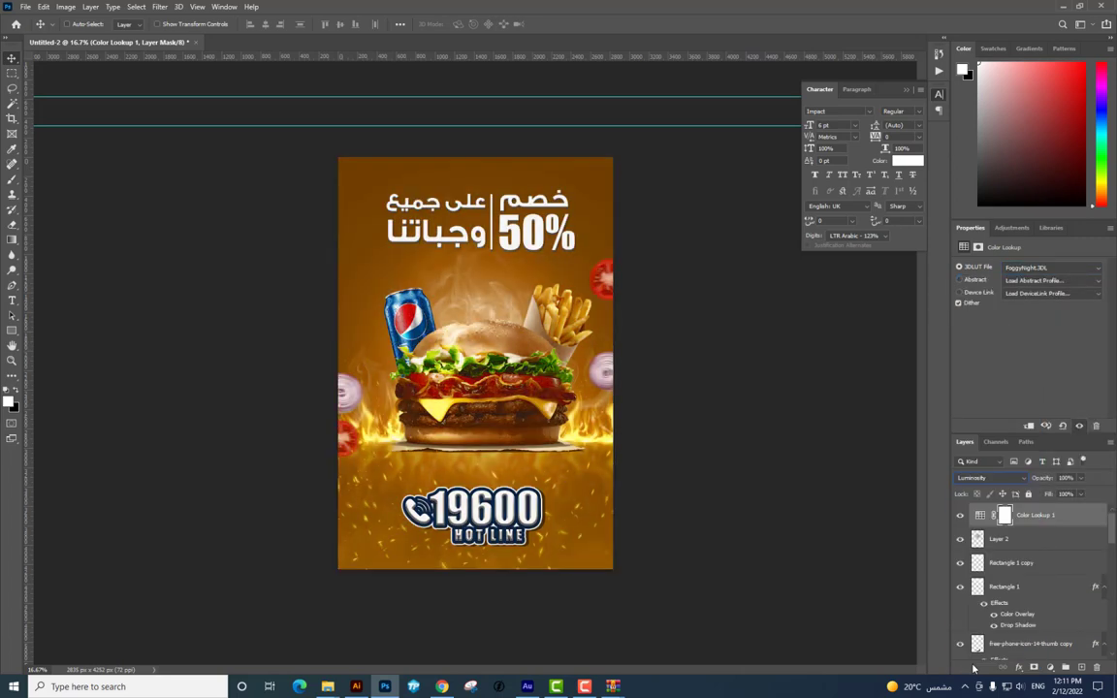
{"action": "left_click", "coordinate": [1083, 478]}
{"action": "left_click_drag", "start_coordinate": [1048, 492], "coordinate": [1040, 495]}
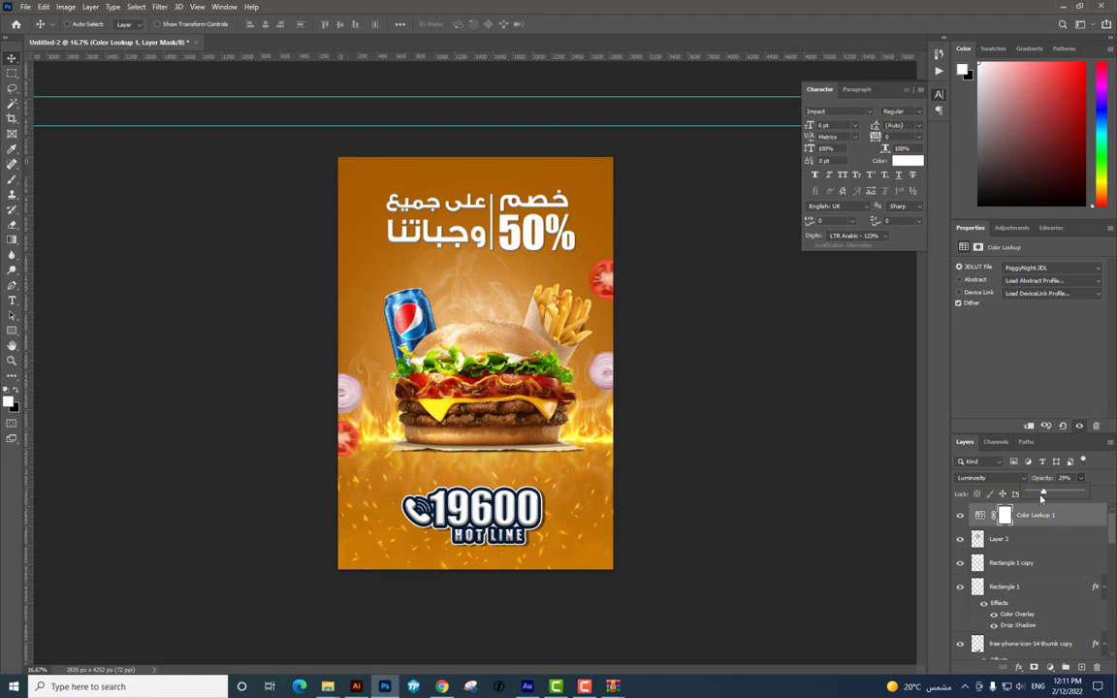
{"action": "left_click", "coordinate": [960, 515]}
Add a second Color Lookup layer loaded with EdgyAmber.3DL
{"action": "left_click", "coordinate": [1051, 667]}
{"action": "left_click", "coordinate": [1052, 606]}
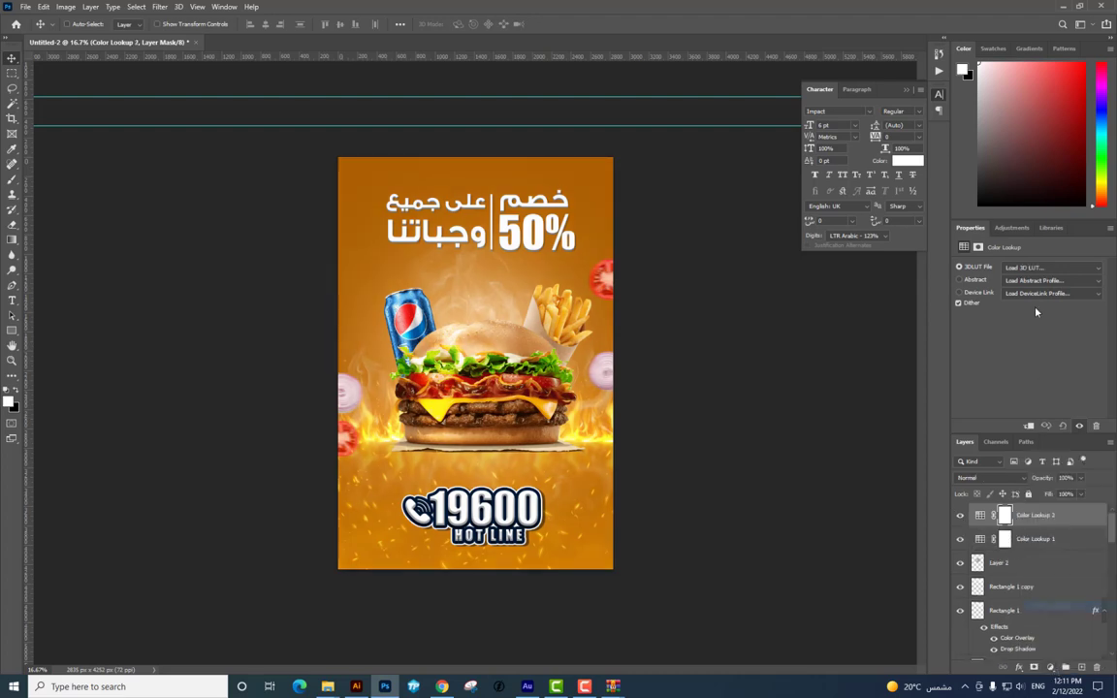
{"action": "left_click", "coordinate": [1036, 269]}
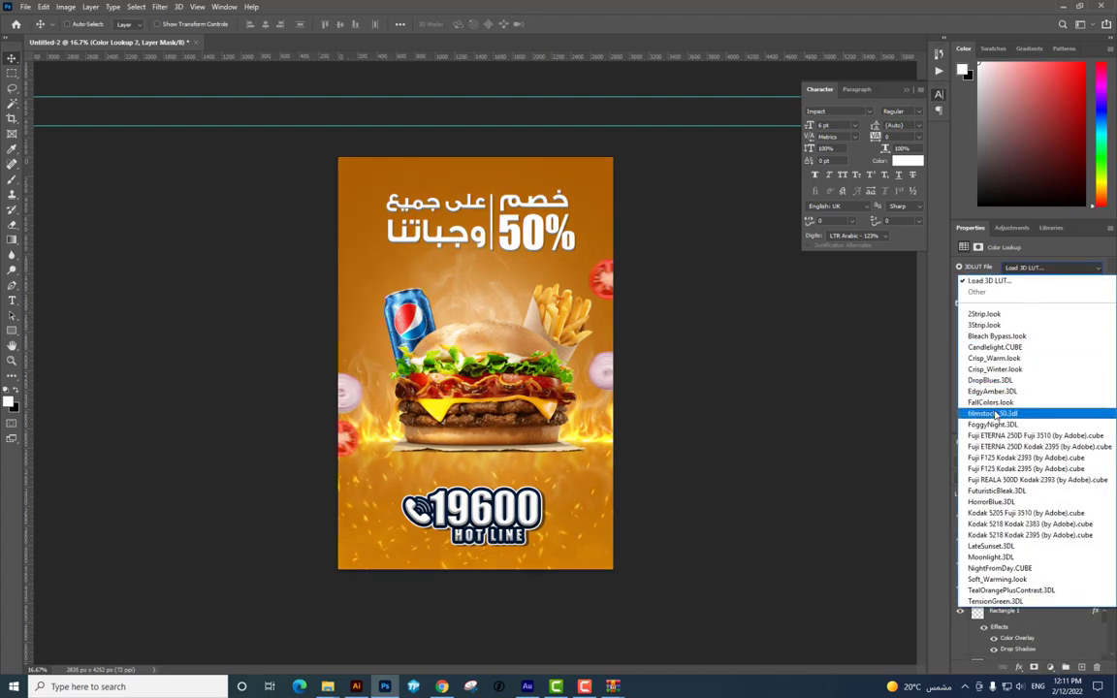
{"action": "left_click", "coordinate": [995, 391]}
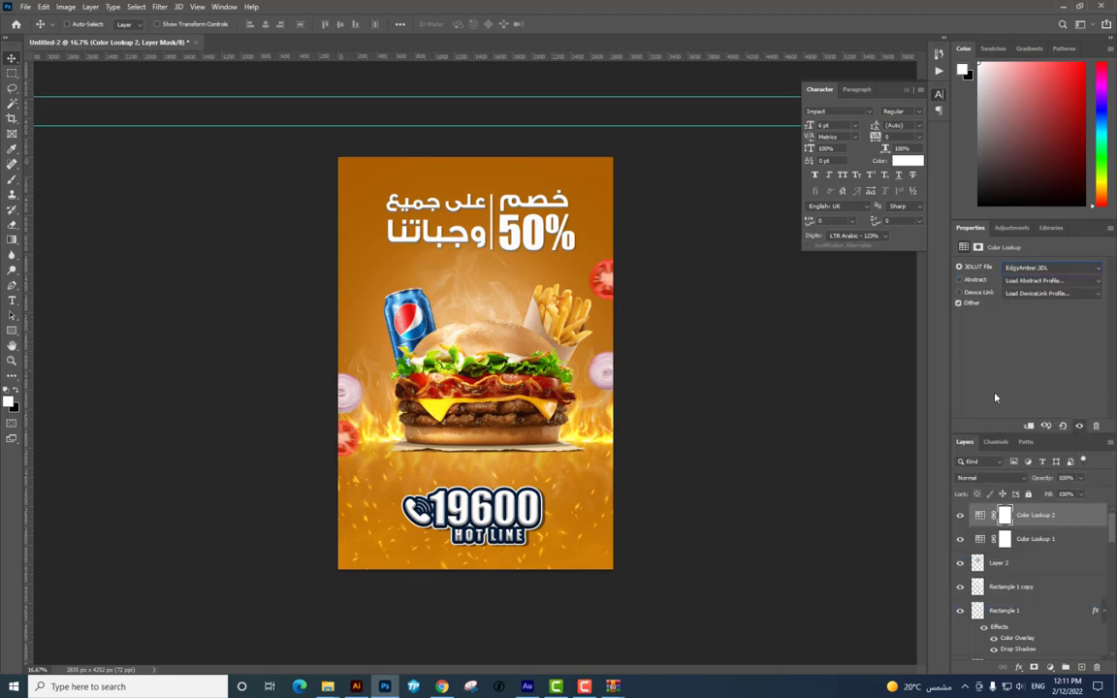
Try Soft Light, Normal, Lighten and further blend modes for EdgyAmber, adjusting its opacity
{"action": "left_click", "coordinate": [1019, 477]}
{"action": "left_click", "coordinate": [979, 528]}
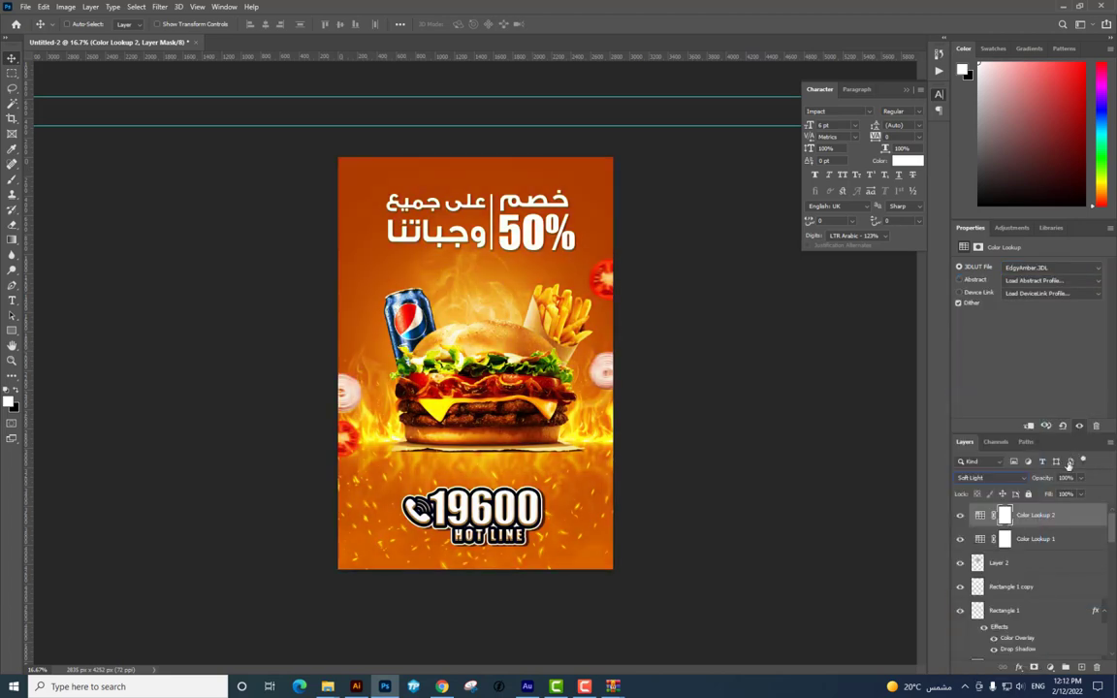
{"action": "left_click", "coordinate": [1081, 478]}
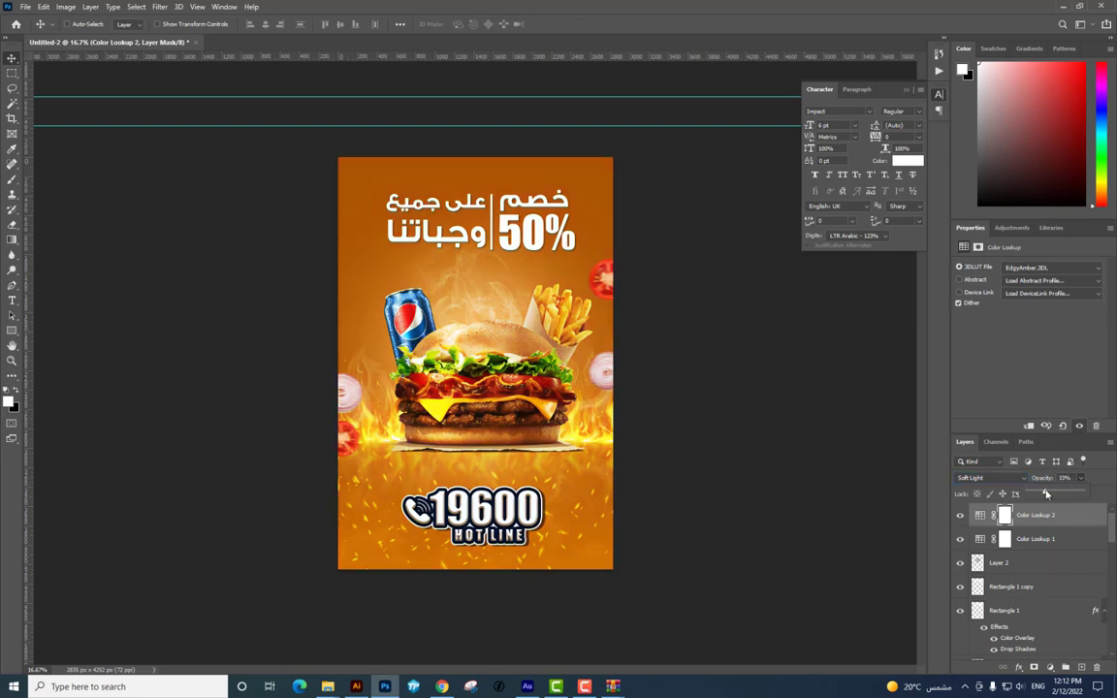
{"action": "left_click", "coordinate": [989, 478]}
{"action": "left_click", "coordinate": [977, 397]}
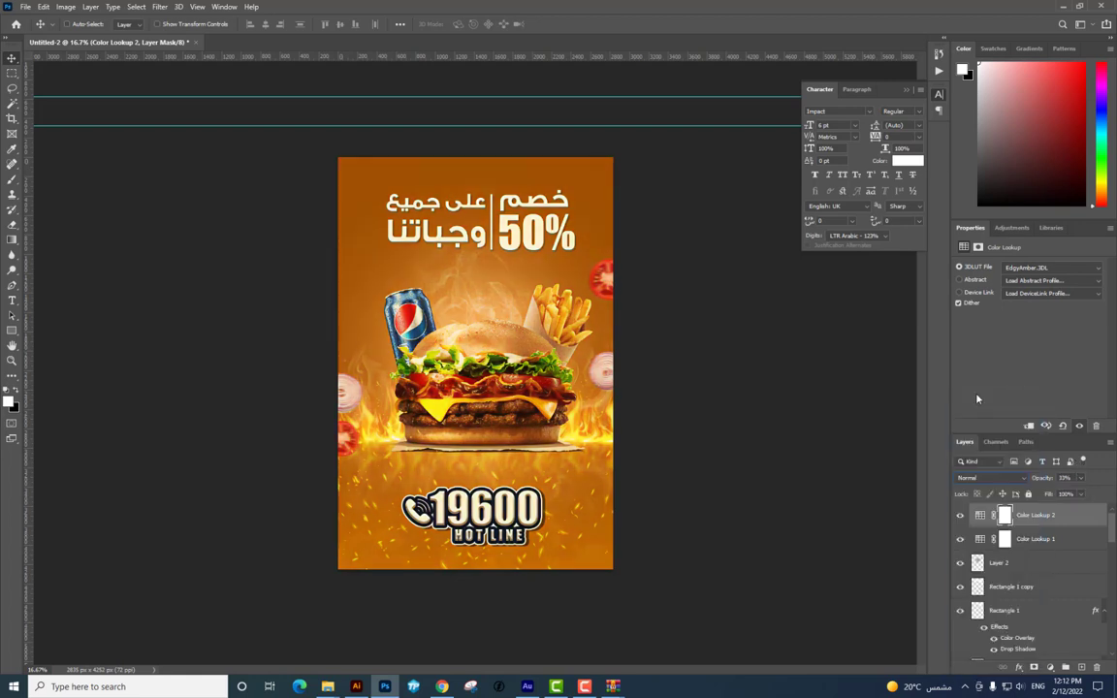
{"action": "left_click", "coordinate": [1082, 479]}
{"action": "left_click", "coordinate": [989, 478]}
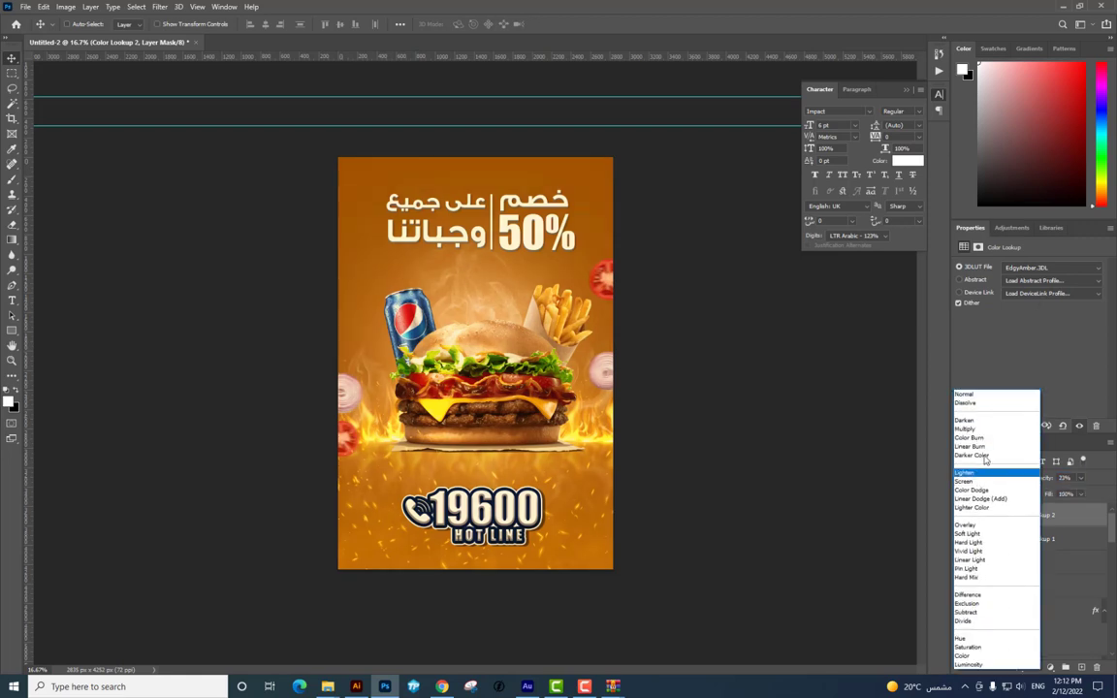
{"action": "left_click", "coordinate": [988, 454]}
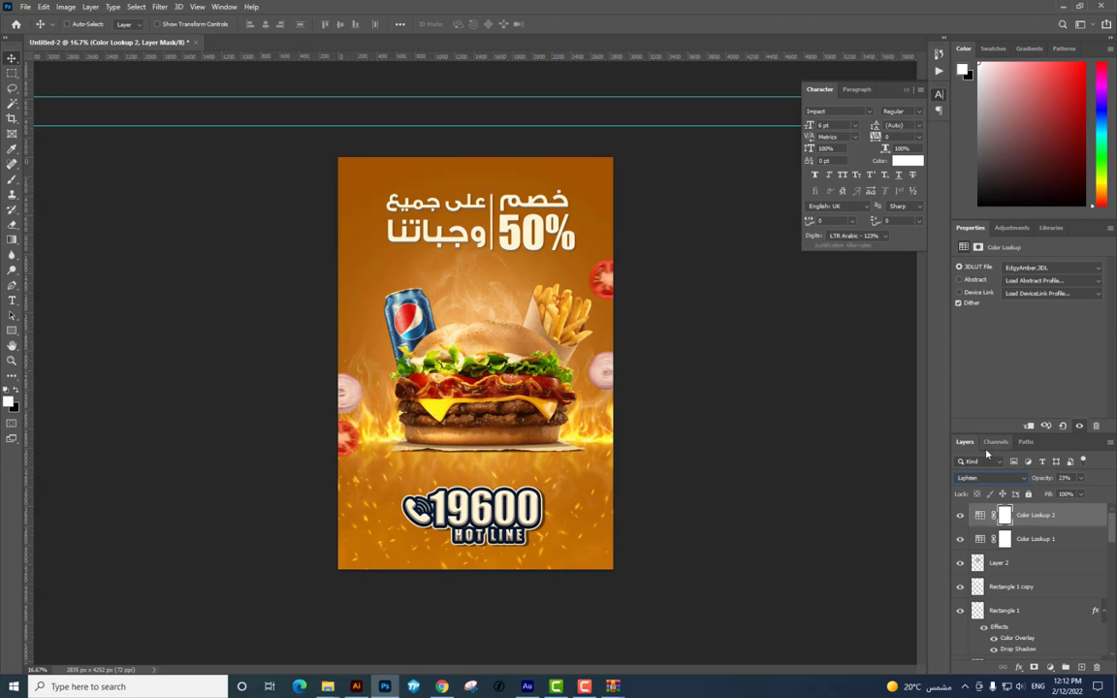
{"action": "key", "text": "Down"}
{"action": "key", "text": "Down"}
{"action": "key", "text": "Down"}
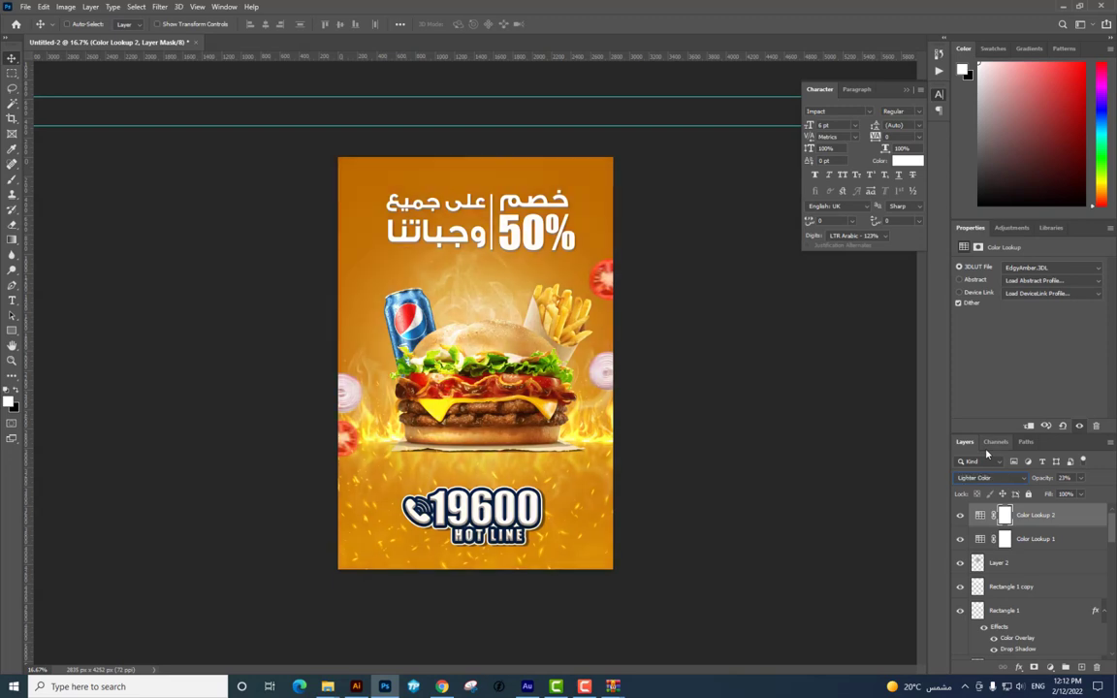
{"action": "key", "text": "Down"}
{"action": "key", "text": "Down"}
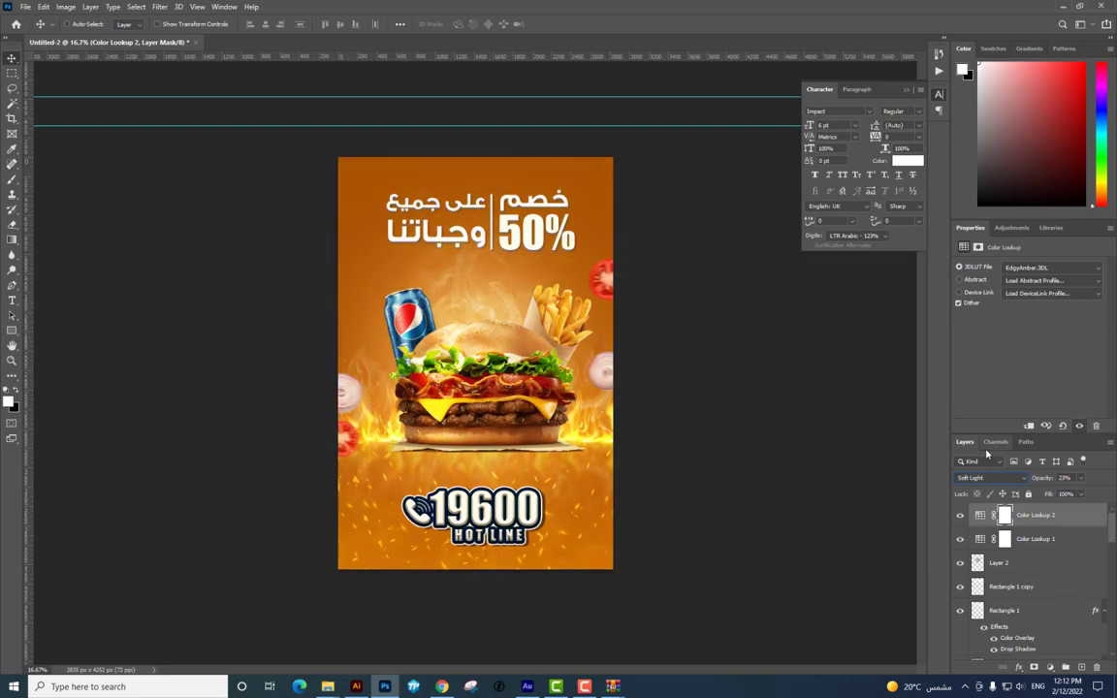
{"action": "left_click", "coordinate": [1083, 480]}
Add a third Color Lookup layer, preview looks to reach Crisp_Warm.look, and set 12% opacity
{"action": "left_click", "coordinate": [1050, 667]}
{"action": "left_click", "coordinate": [1064, 602]}
{"action": "left_click", "coordinate": [1055, 267]}
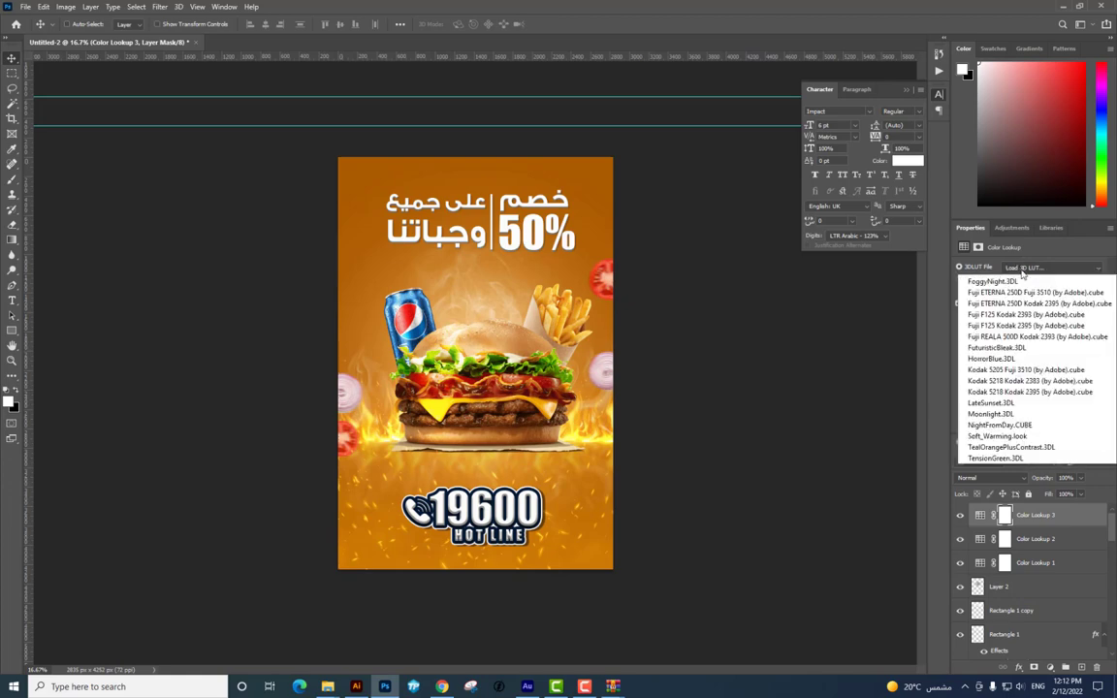
{"action": "scroll", "coordinate": [1009, 330], "scroll_direction": "up", "scroll_amount": 5}
{"action": "left_click", "coordinate": [1008, 326]}
{"action": "key", "text": "Down"}
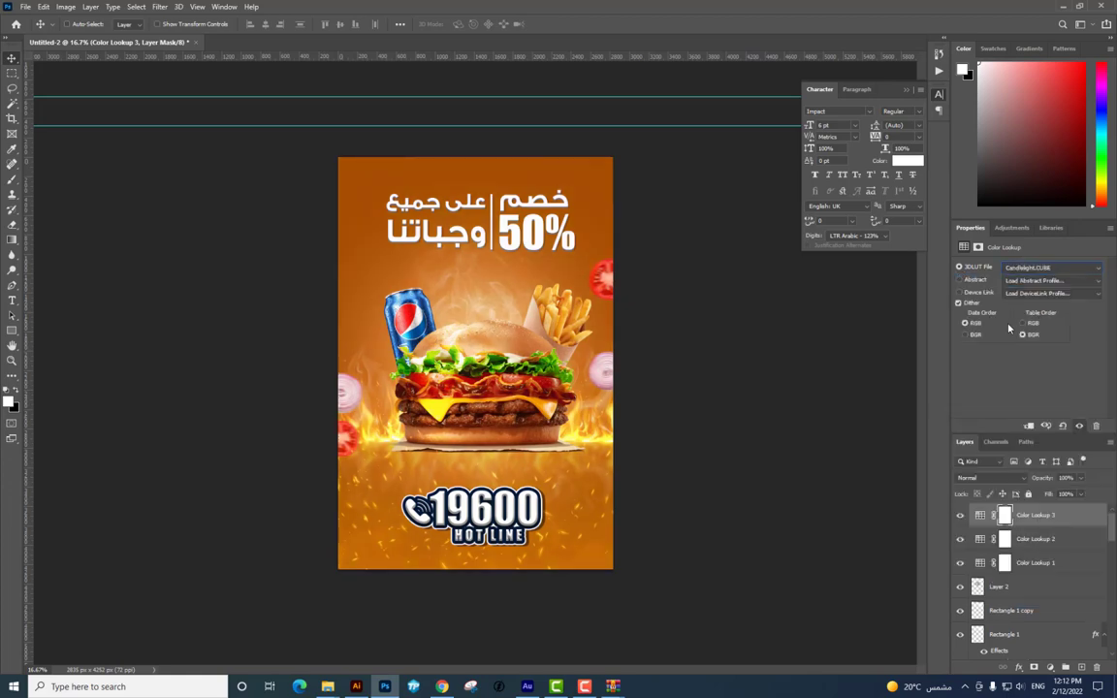
{"action": "key", "text": "Down"}
{"action": "key", "text": "Down"}
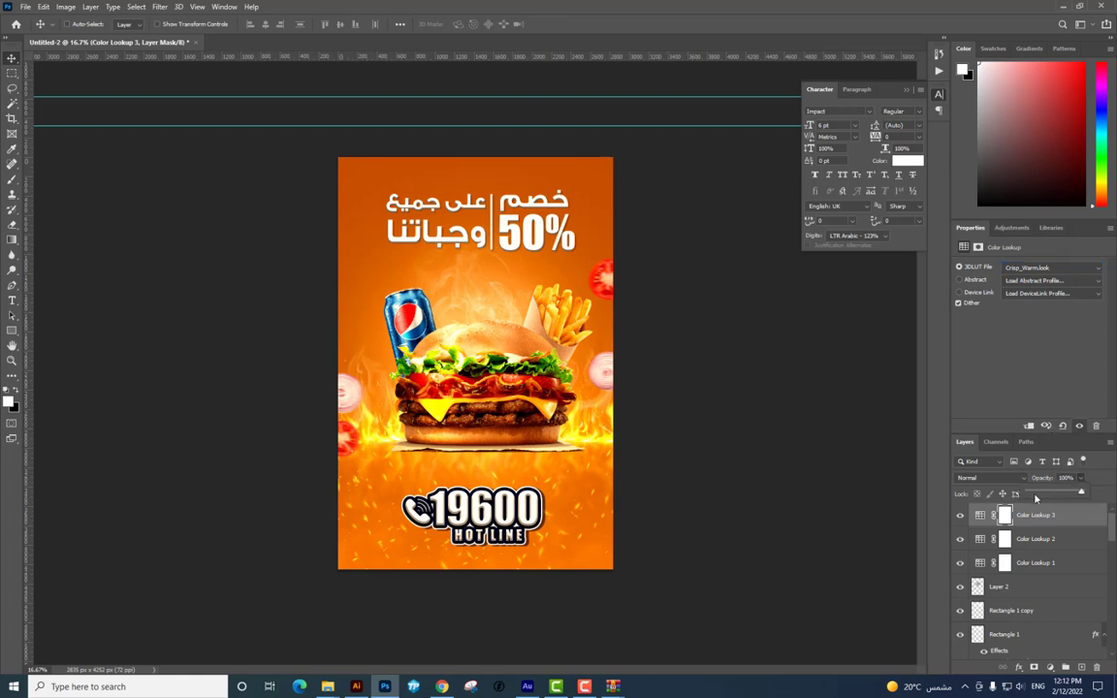
{"action": "left_click_drag", "start_coordinate": [1032, 497], "coordinate": [1036, 494]}
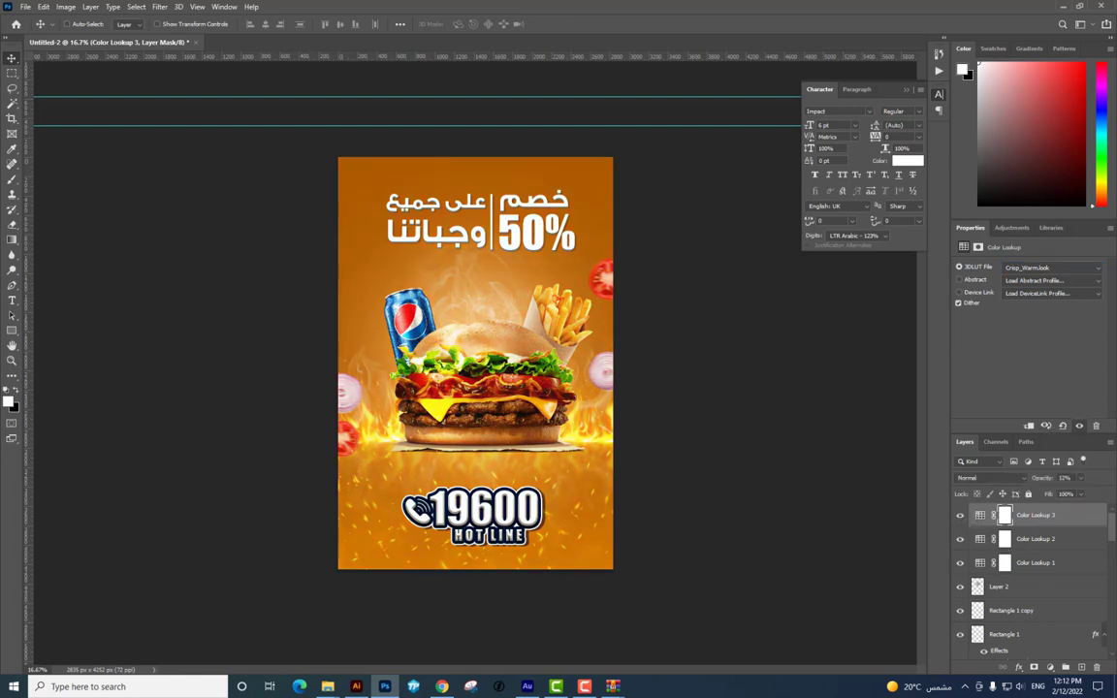
{"action": "left_click", "coordinate": [1050, 668]}
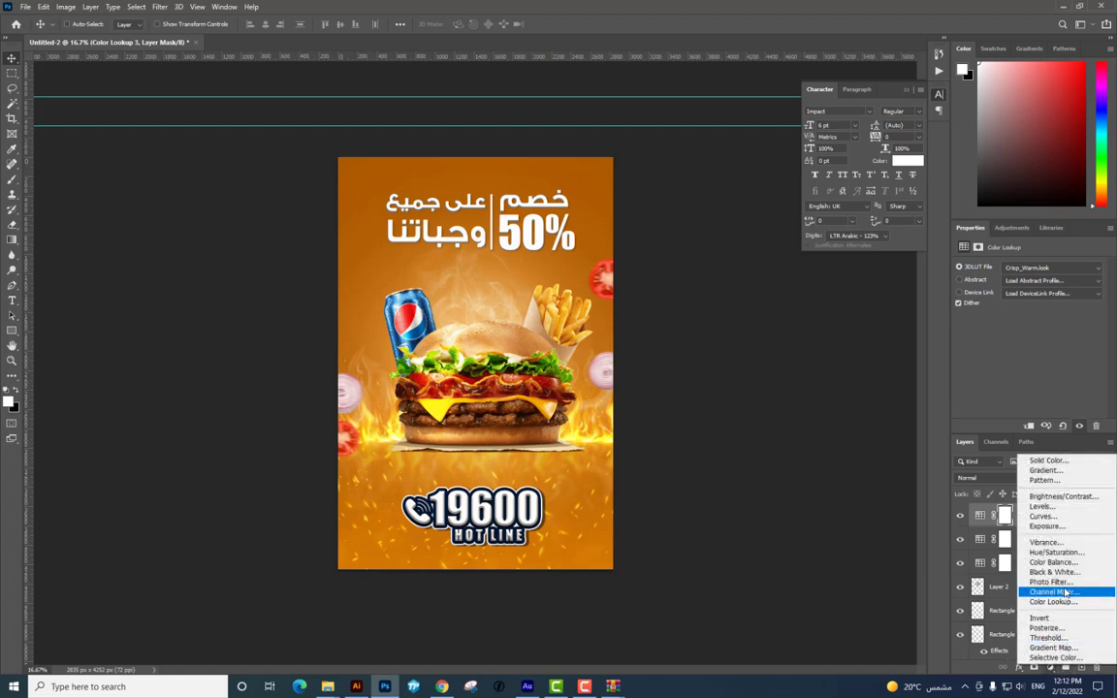
Add a Color Balance layer, shift the midtones, and push the shadows toward magenta
{"action": "left_click", "coordinate": [1053, 563]}
{"action": "mouse_move", "coordinate": [1015, 292]}
{"action": "left_mouse_down"}
{"action": "mouse_move", "coordinate": [1027, 292]}
{"action": "mouse_move", "coordinate": [1007, 311]}
{"action": "mouse_move", "coordinate": [1012, 332]}
{"action": "left_mouse_up"}
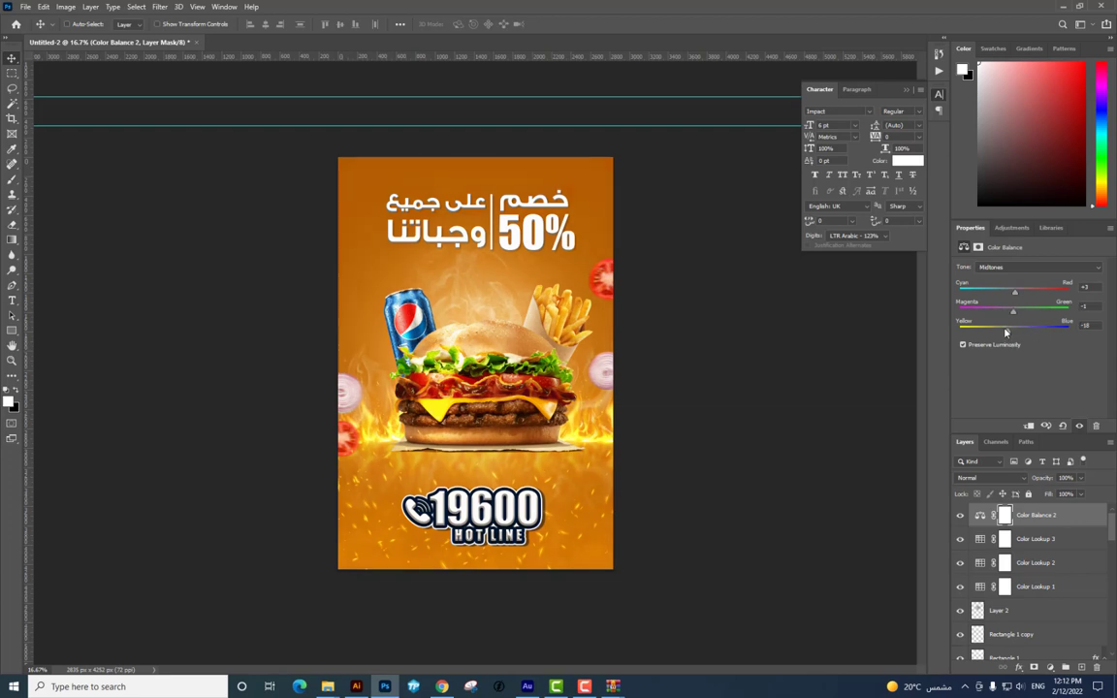
{"action": "left_click", "coordinate": [1011, 268]}
{"action": "left_click", "coordinate": [999, 276]}
{"action": "left_click_drag", "start_coordinate": [1020, 313], "coordinate": [1003, 314]}
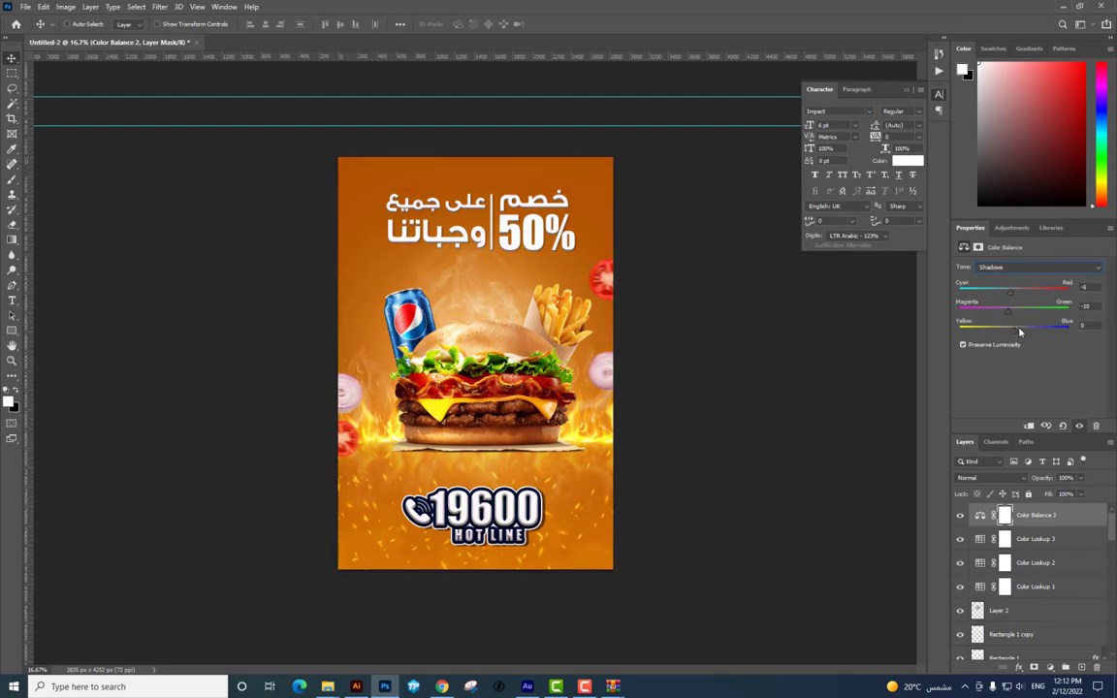
{"action": "left_click", "coordinate": [1020, 331]}
Nudge the Color Balance highlights slightly toward cyan and magenta
{"action": "left_click", "coordinate": [1012, 268]}
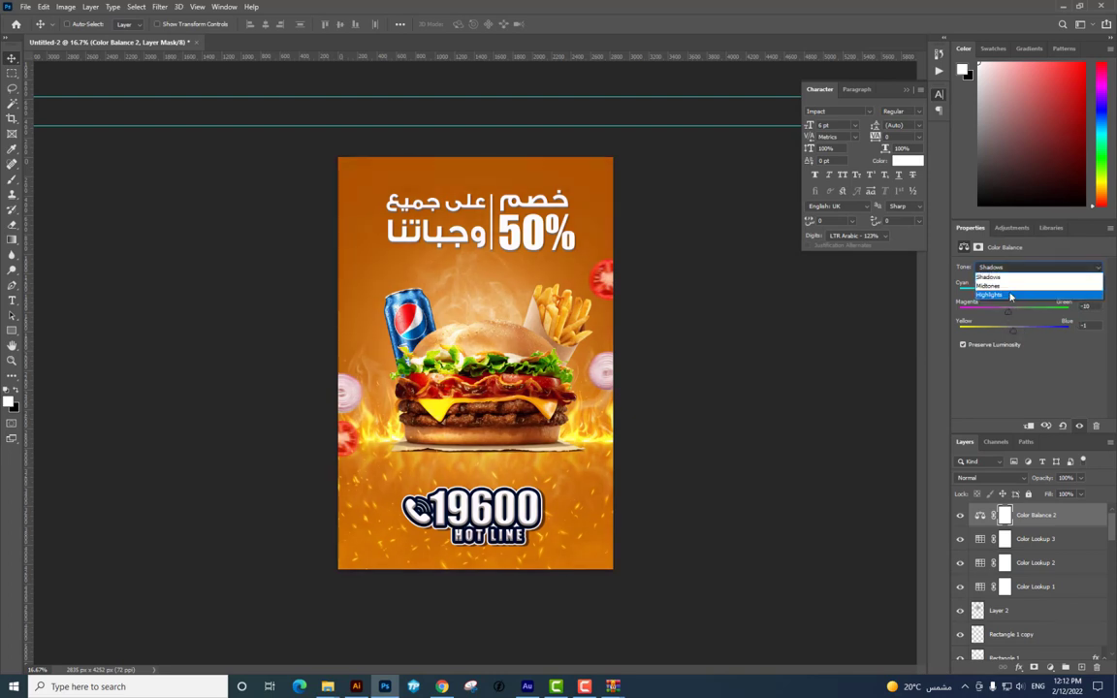
{"action": "left_click", "coordinate": [1010, 295]}
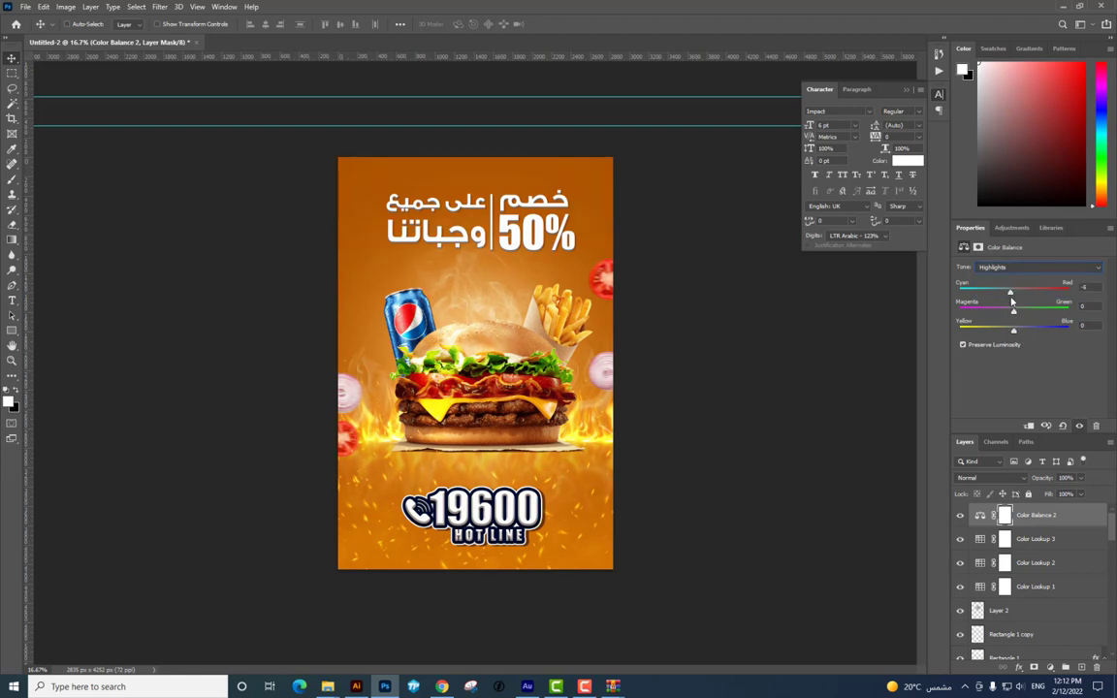
{"action": "left_click_drag", "start_coordinate": [1014, 311], "coordinate": [1010, 330]}
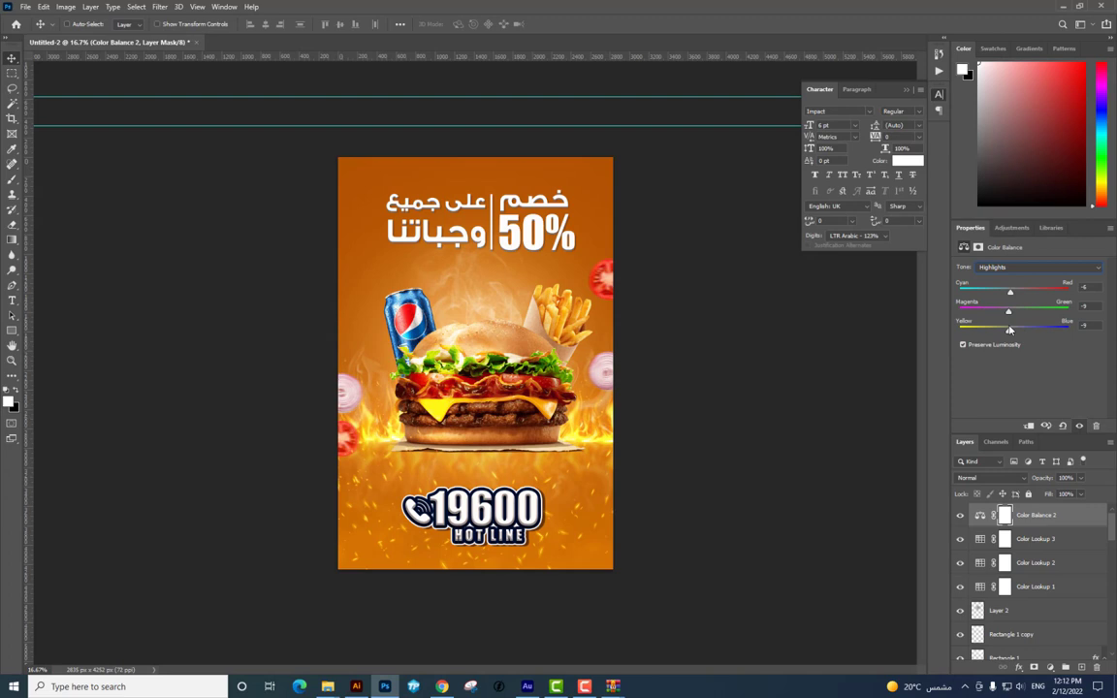
Group the four adjustment layers into Group 1, toggling visibility to compare the grading
{"action": "left_click", "coordinate": [961, 515]}
{"action": "left_click", "coordinate": [961, 515]}
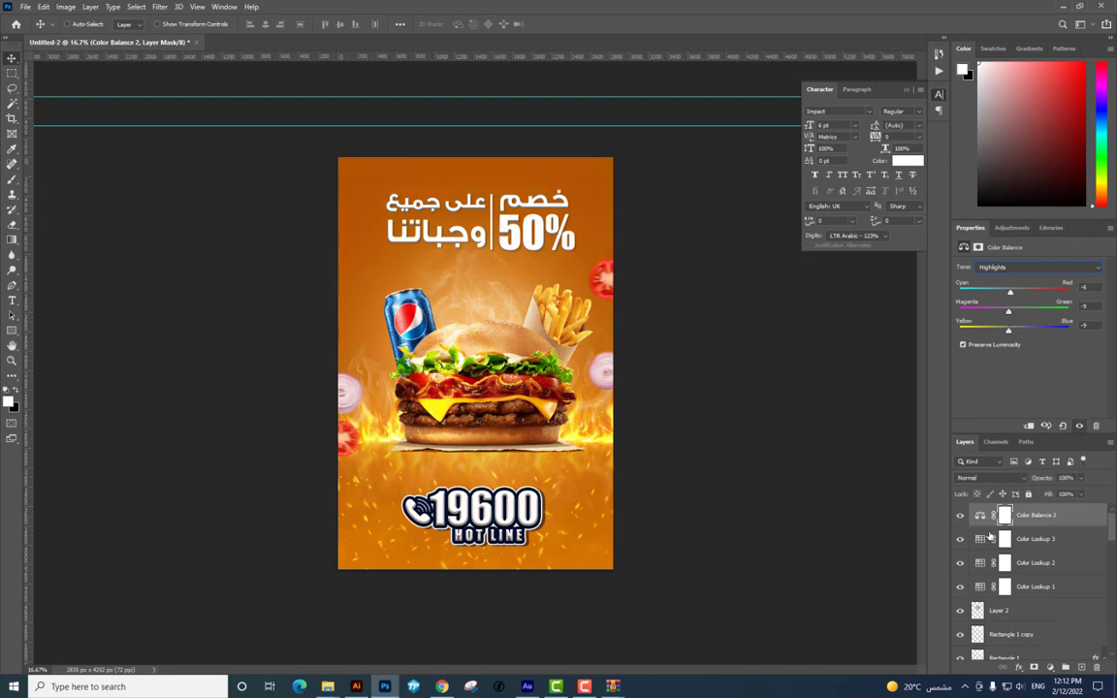
{"action": "left_click", "coordinate": [1043, 588], "text": "shift"}
{"action": "key", "text": "ctrl+g"}
{"action": "left_click", "coordinate": [961, 511]}
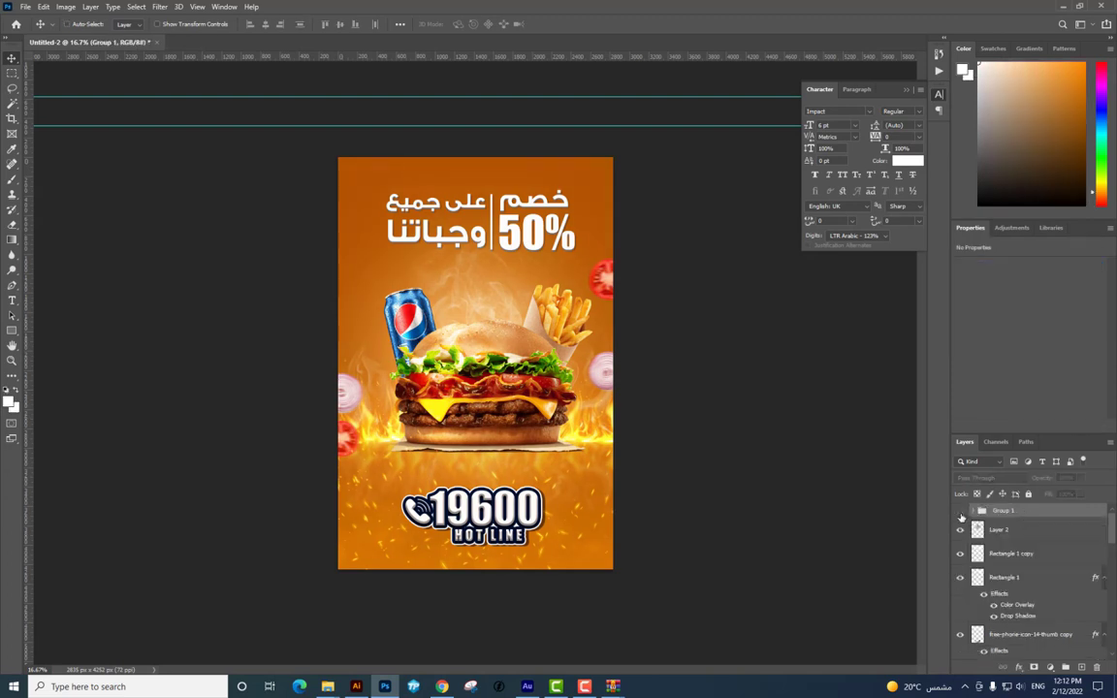
{"action": "left_click", "coordinate": [961, 512]}
Save a copy of the graded poster as a JPEG named '1'
{"action": "key", "text": "ctrl+plus"}
{"action": "scroll", "coordinate": [842, 438], "scroll_direction": "down", "scroll_amount": 1}
{"action": "key", "text": "ctrl+minus"}
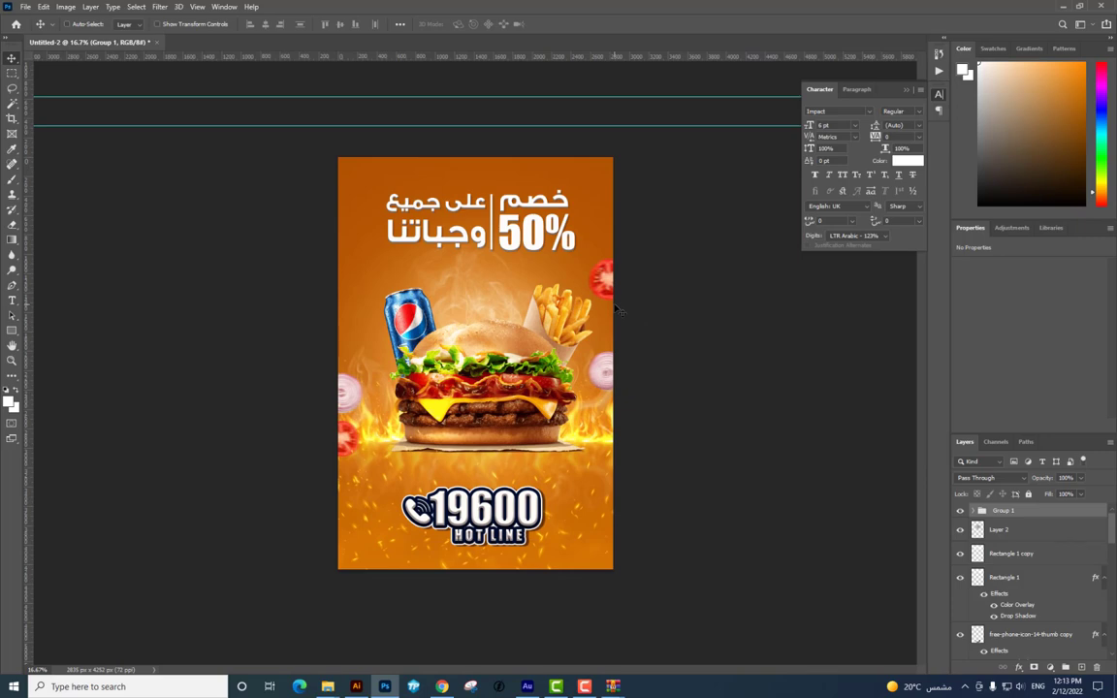
{"action": "key", "text": "ctrl+shift+s"}
{"action": "left_click", "coordinate": [136, 304]}
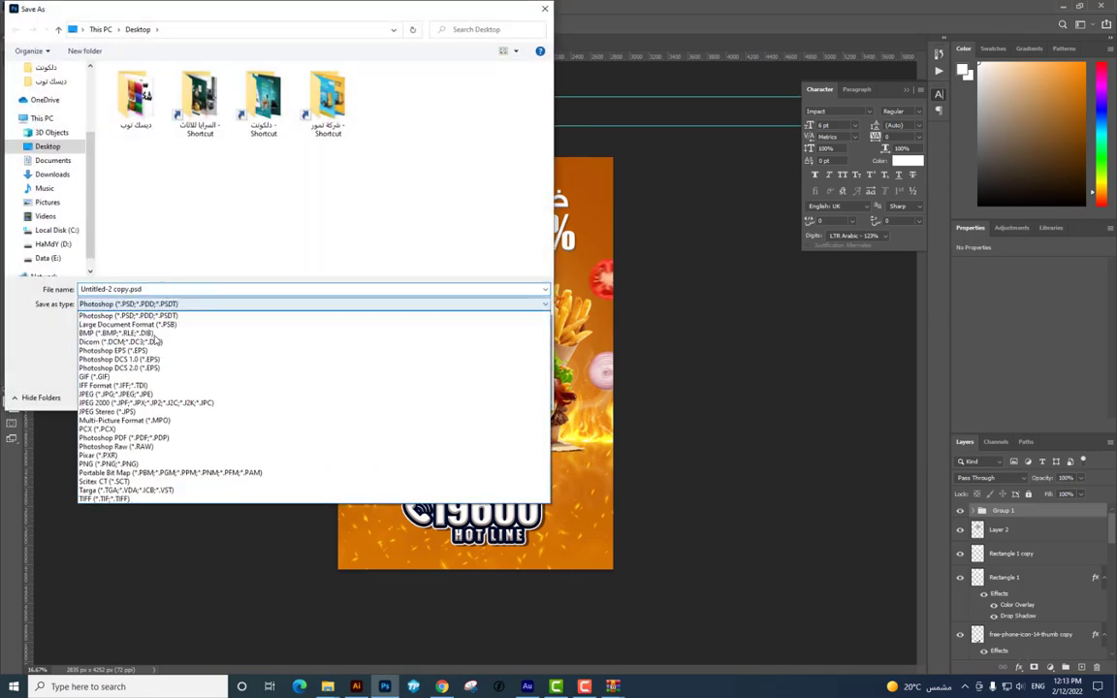
{"action": "left_click", "coordinate": [148, 396]}
{"action": "type", "text": "11"}
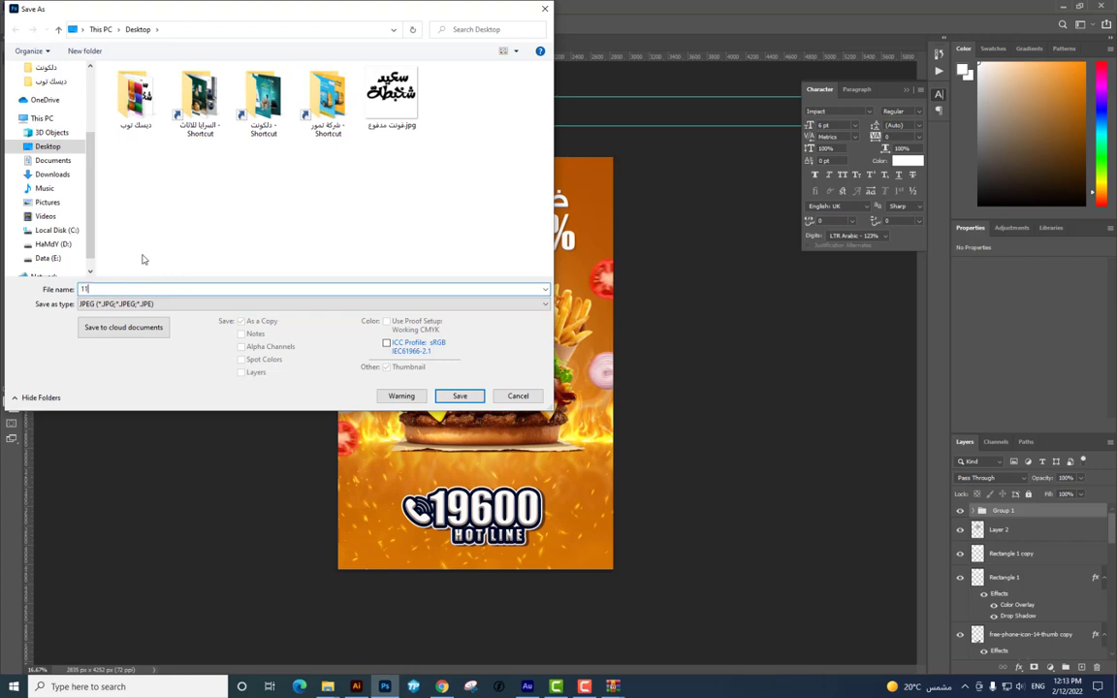
{"action": "key", "text": "Return"}
{"action": "key", "text": "Return"}
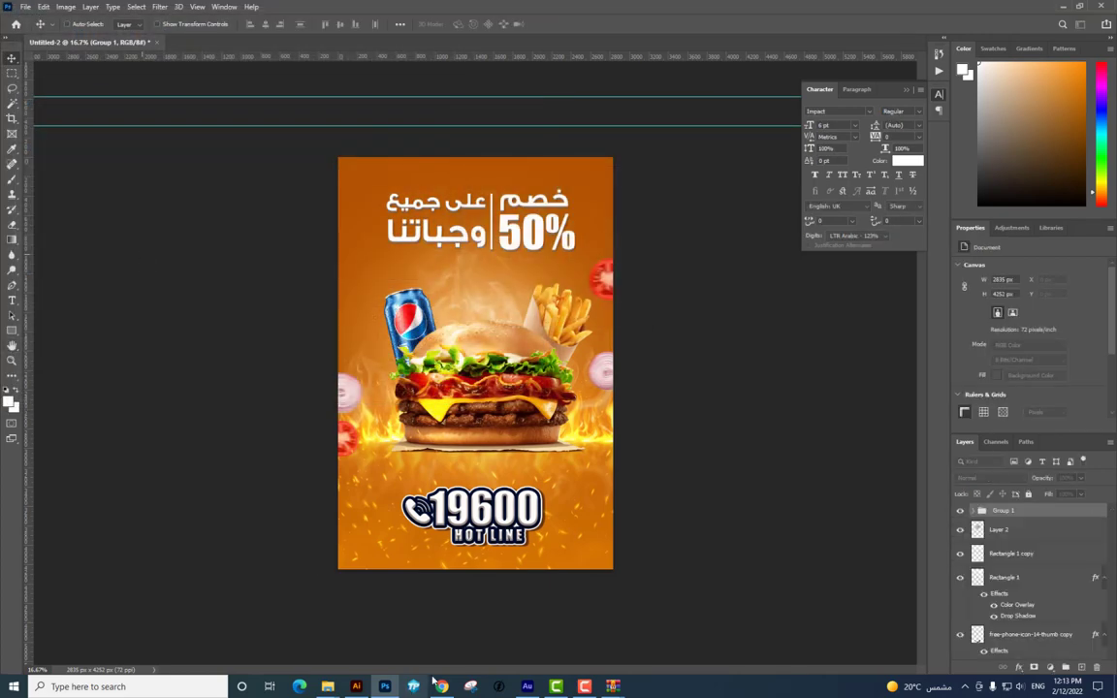
{"action": "left_click", "coordinate": [442, 687]}
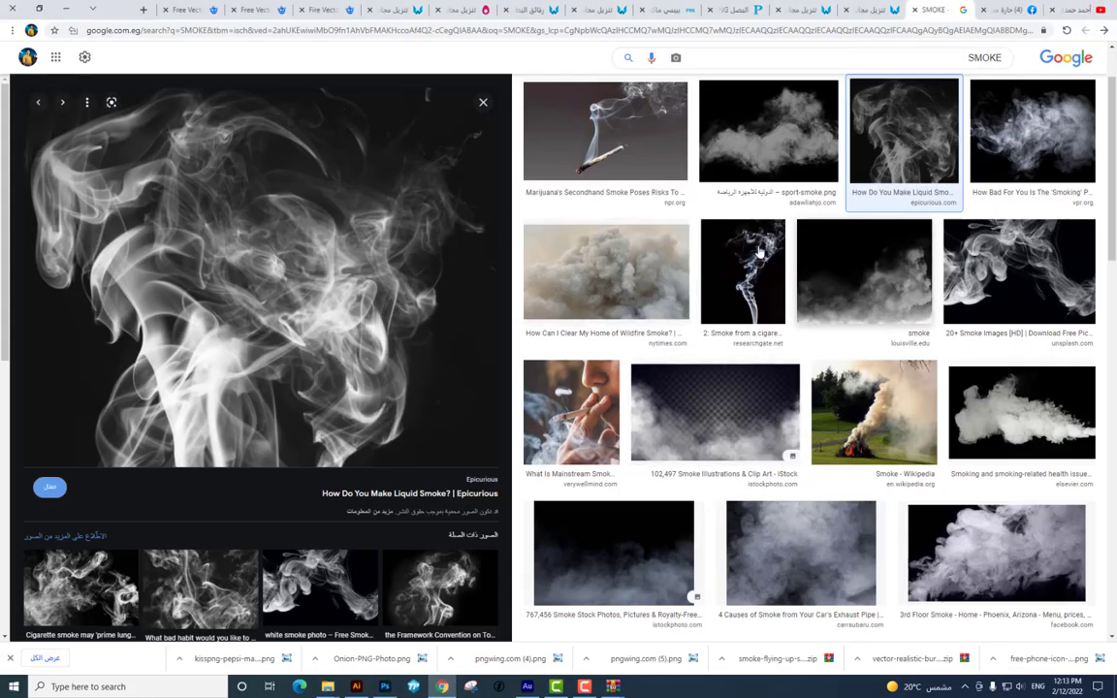
Open Freepik in a new Chrome tab and search for 'mockup outdoor'
{"action": "key", "text": "alt+Tab"}
{"action": "key", "text": "ctrl+shift+s"}
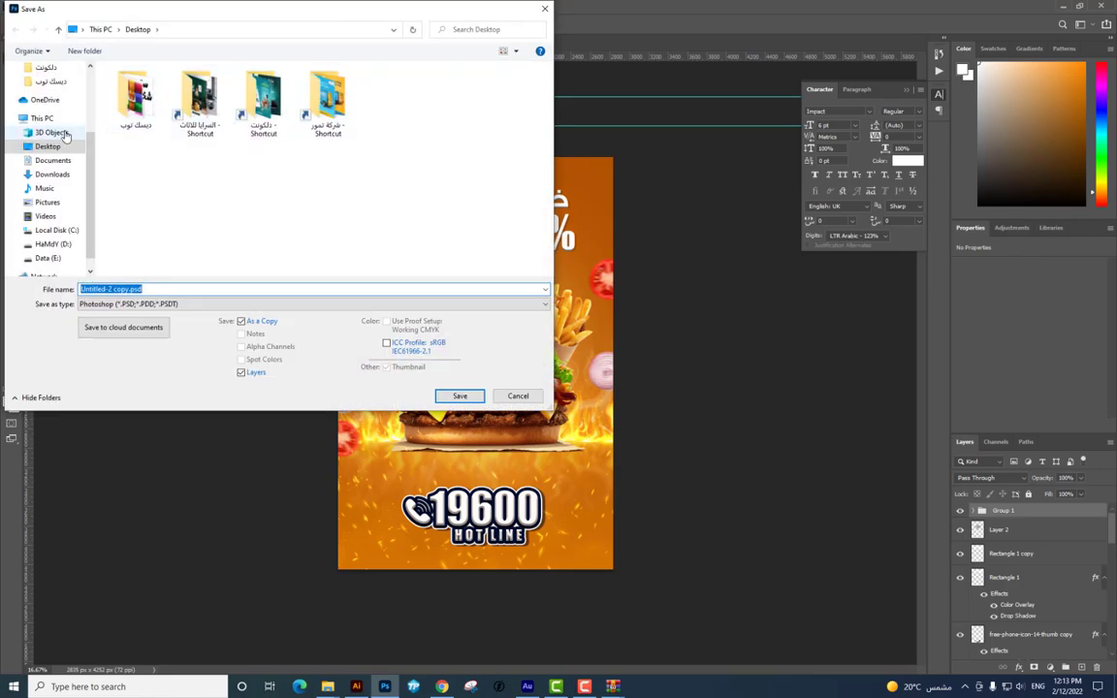
{"action": "key", "text": "Escape"}
{"action": "key", "text": "alt+Tab"}
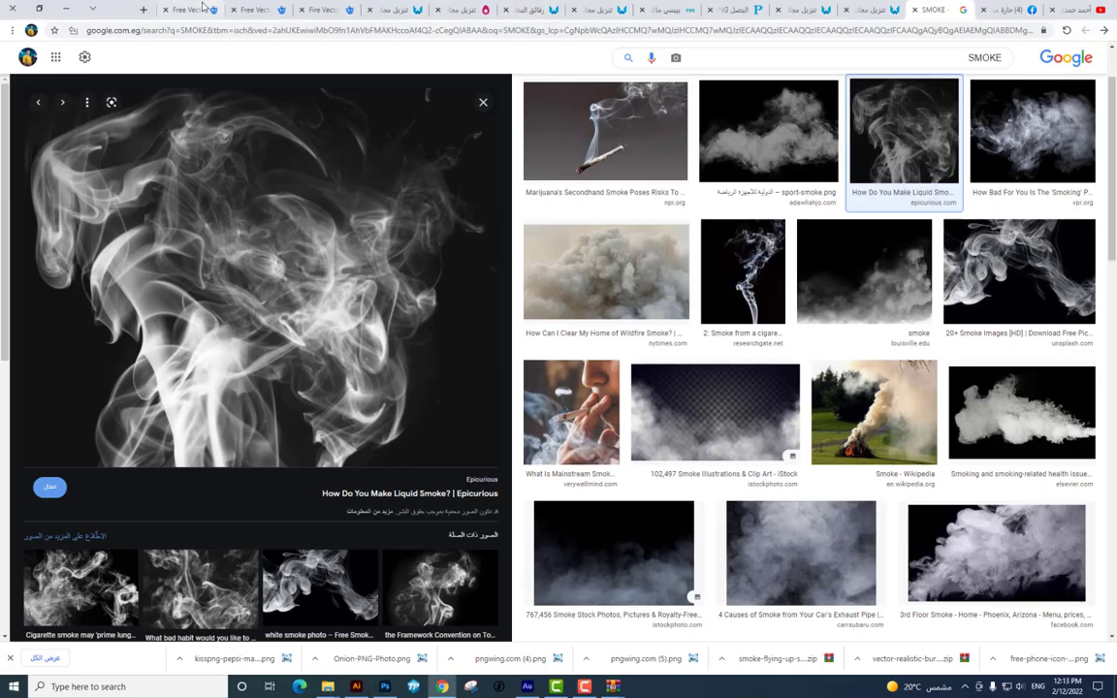
{"action": "left_click", "coordinate": [144, 9]}
{"action": "type", "text": "free"}
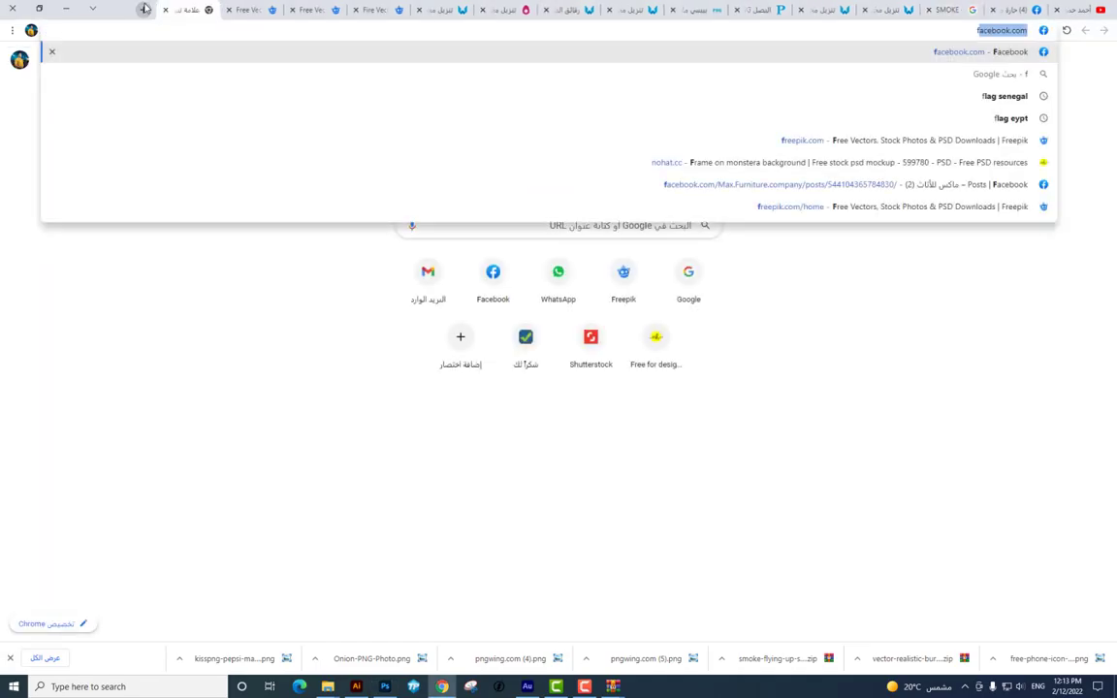
{"action": "key", "text": "Return"}
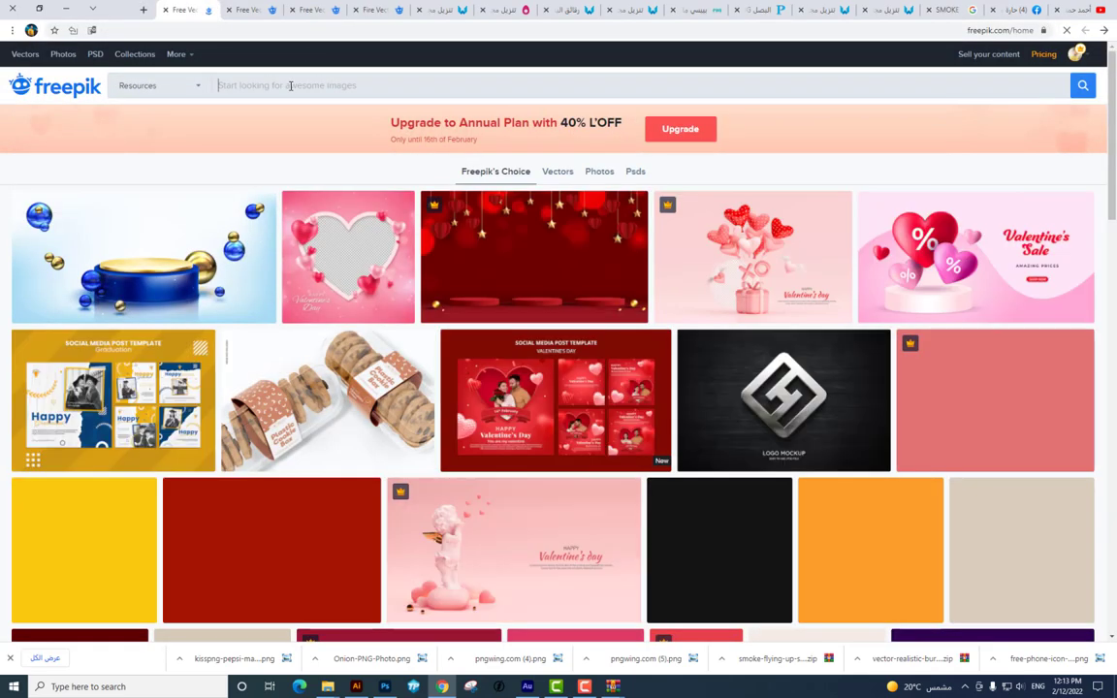
{"action": "type", "text": "mockup ou"}
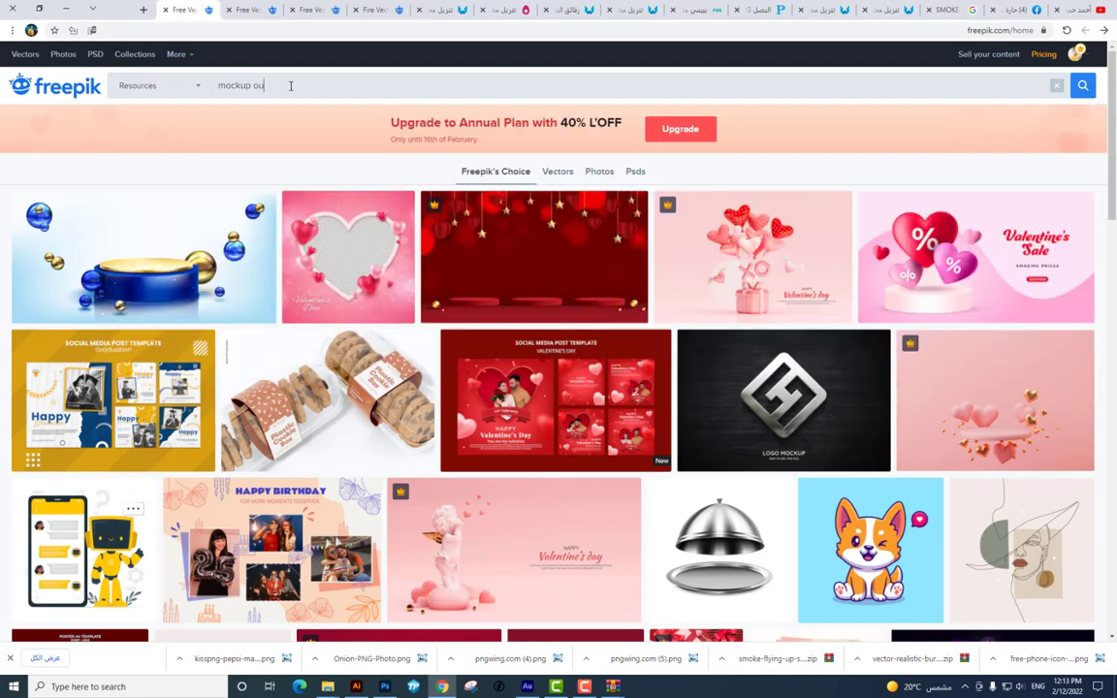
{"action": "type", "text": "d"}
{"action": "type", "text": "oor"}
{"action": "key", "text": "Return"}
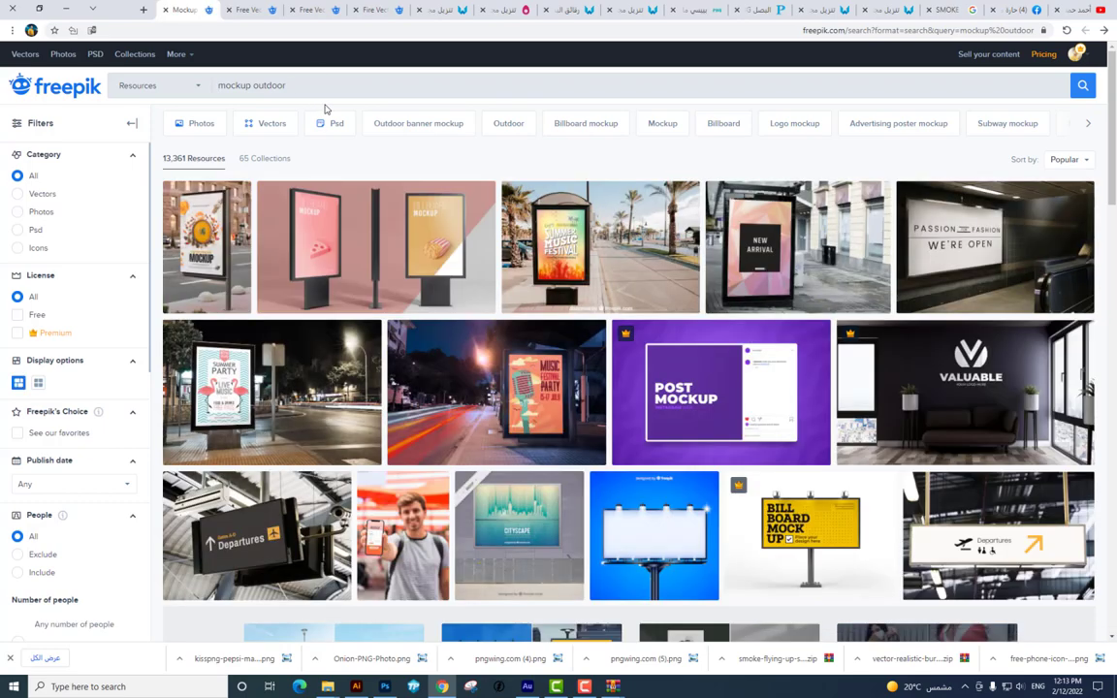
Scroll through the first page of results and load the second page
{"action": "scroll", "coordinate": [525, 255], "scroll_direction": "down", "scroll_amount": 3}
{"action": "scroll", "coordinate": [525, 255], "scroll_direction": "down", "scroll_amount": 3}
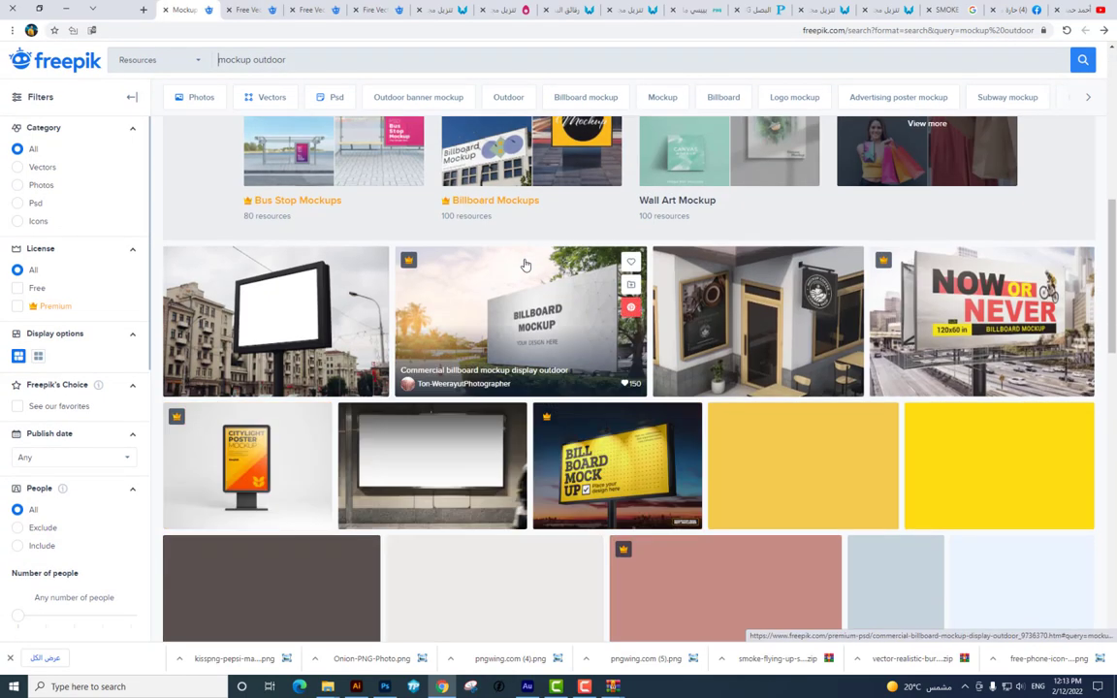
{"action": "scroll", "coordinate": [525, 261], "scroll_direction": "down", "scroll_amount": 2}
{"action": "scroll", "coordinate": [525, 267], "scroll_direction": "down", "scroll_amount": 2}
{"action": "scroll", "coordinate": [525, 267], "scroll_direction": "down", "scroll_amount": 2}
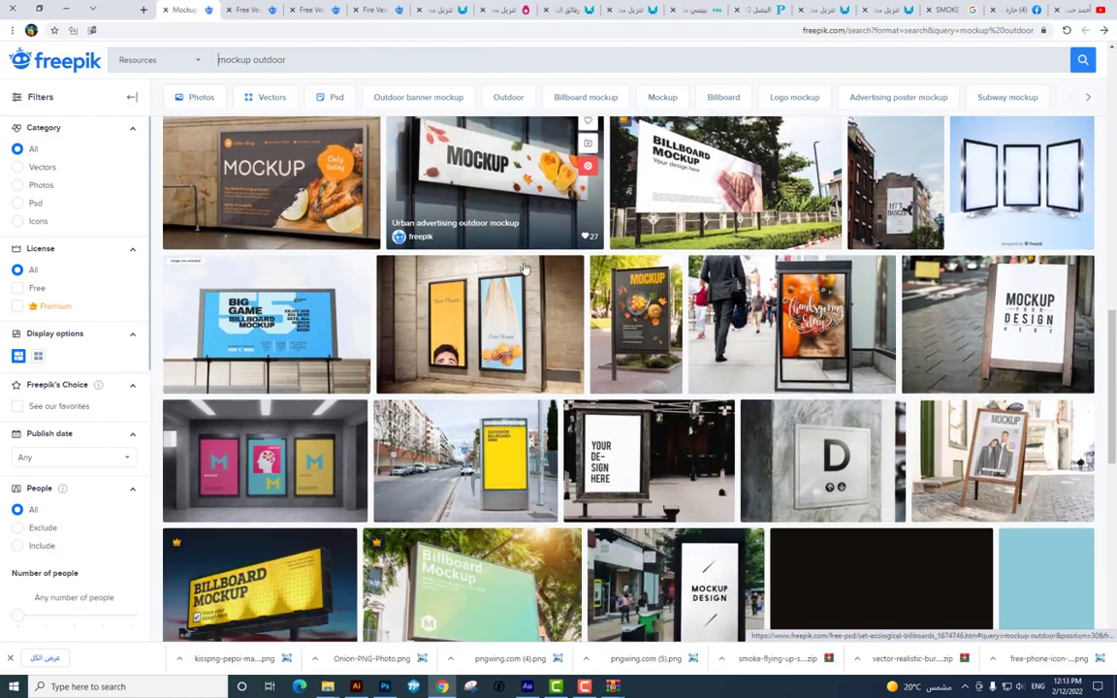
{"action": "scroll", "coordinate": [525, 268], "scroll_direction": "down", "scroll_amount": 2}
{"action": "scroll", "coordinate": [524, 268], "scroll_direction": "down", "scroll_amount": 2}
{"action": "scroll", "coordinate": [525, 268], "scroll_direction": "down", "scroll_amount": 2}
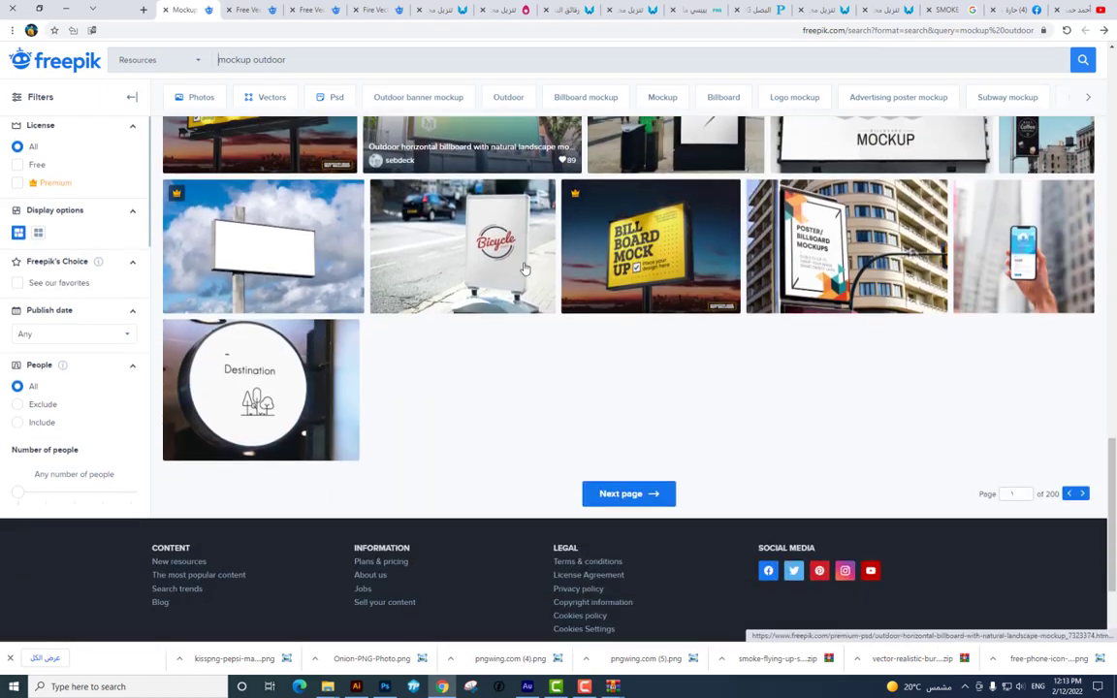
{"action": "scroll", "coordinate": [525, 269], "scroll_direction": "up", "scroll_amount": 5}
{"action": "scroll", "coordinate": [525, 268], "scroll_direction": "up", "scroll_amount": 3}
{"action": "scroll", "coordinate": [524, 269], "scroll_direction": "down", "scroll_amount": 3}
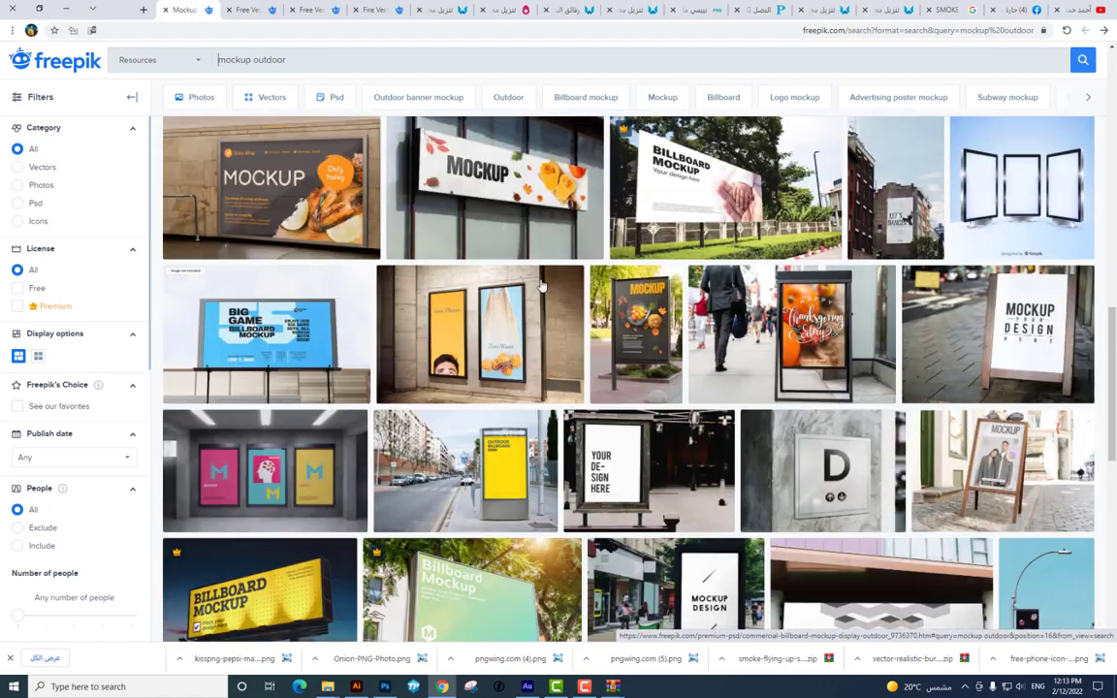
{"action": "scroll", "coordinate": [582, 388], "scroll_direction": "down", "scroll_amount": 3}
{"action": "left_click", "coordinate": [654, 611]}
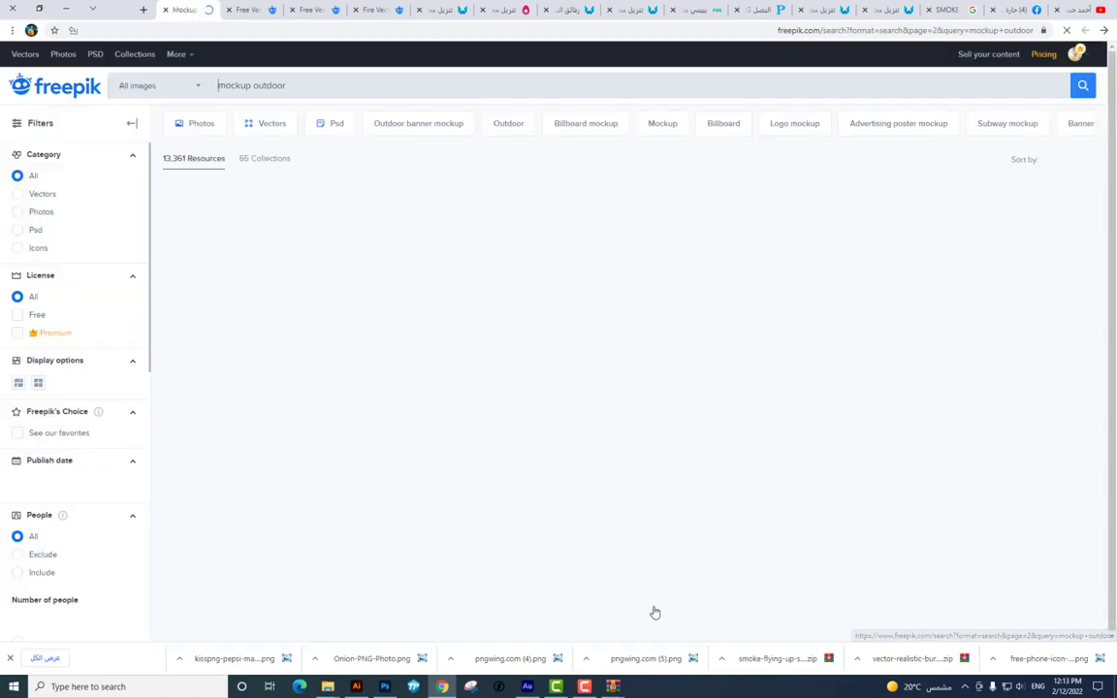
Move on to the third page of mockup results and browse through it
{"action": "scroll", "coordinate": [698, 342], "scroll_direction": "down", "scroll_amount": 2}
{"action": "scroll", "coordinate": [698, 342], "scroll_direction": "down", "scroll_amount": 2}
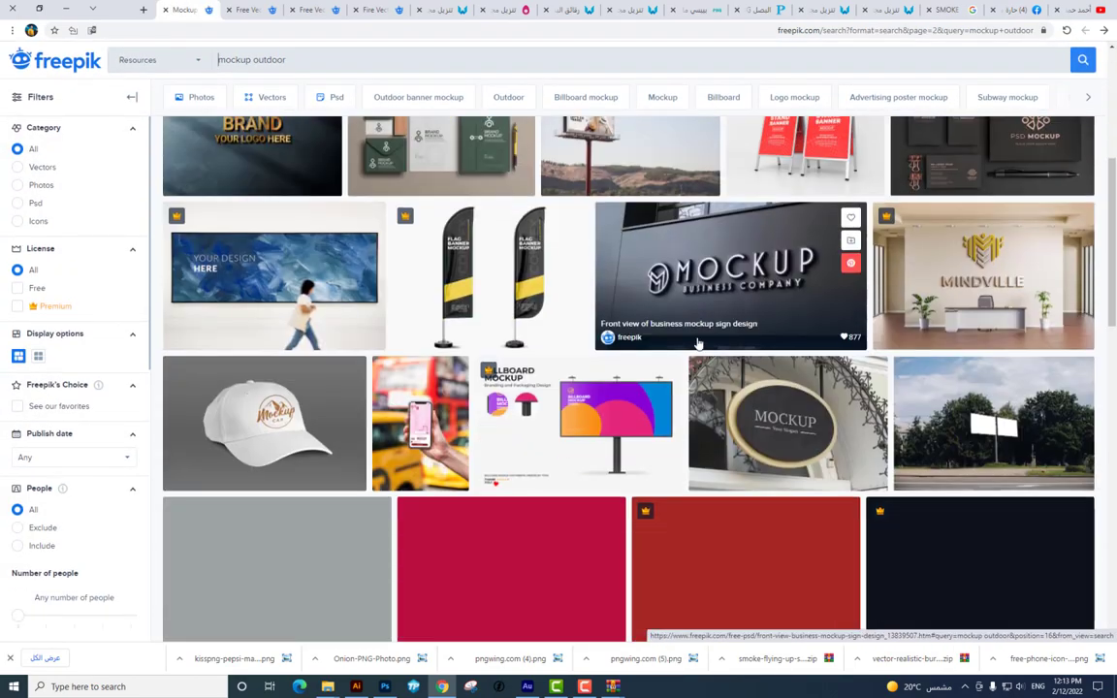
{"action": "scroll", "coordinate": [698, 342], "scroll_direction": "down", "scroll_amount": 2}
{"action": "scroll", "coordinate": [698, 343], "scroll_direction": "down", "scroll_amount": 2}
{"action": "scroll", "coordinate": [698, 342], "scroll_direction": "down", "scroll_amount": 3}
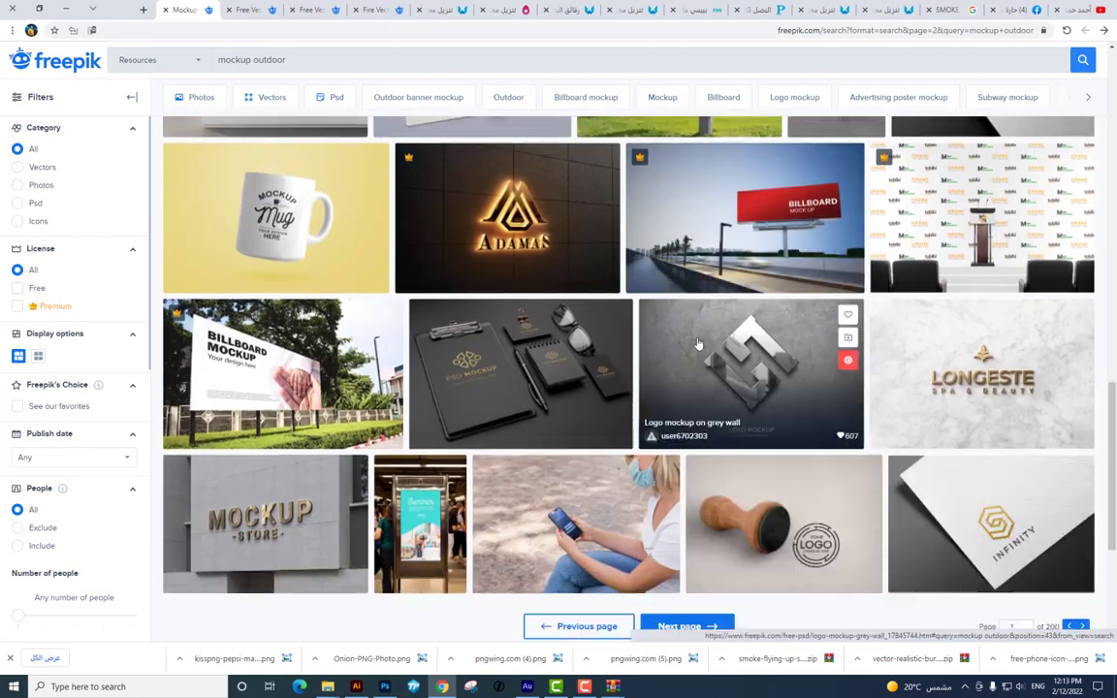
{"action": "scroll", "coordinate": [718, 337], "scroll_direction": "down", "scroll_amount": 3}
{"action": "left_click", "coordinate": [723, 335]}
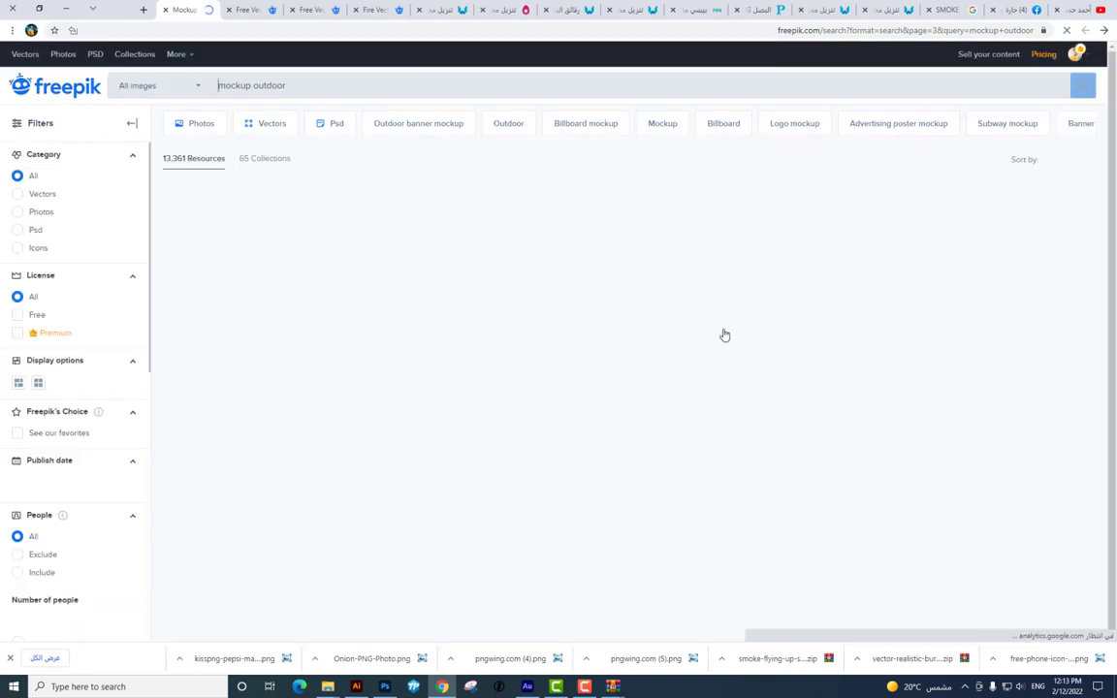
{"action": "scroll", "coordinate": [724, 336], "scroll_direction": "down", "scroll_amount": 2}
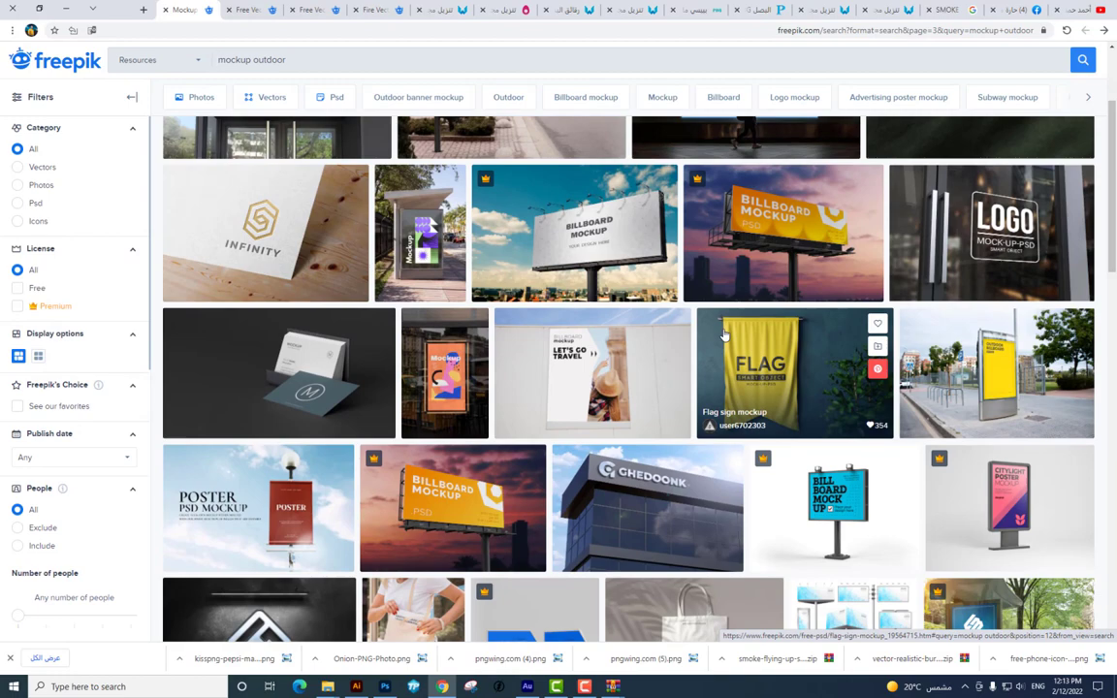
{"action": "scroll", "coordinate": [724, 334], "scroll_direction": "down", "scroll_amount": 3}
{"action": "scroll", "coordinate": [724, 335], "scroll_direction": "up", "scroll_amount": 2}
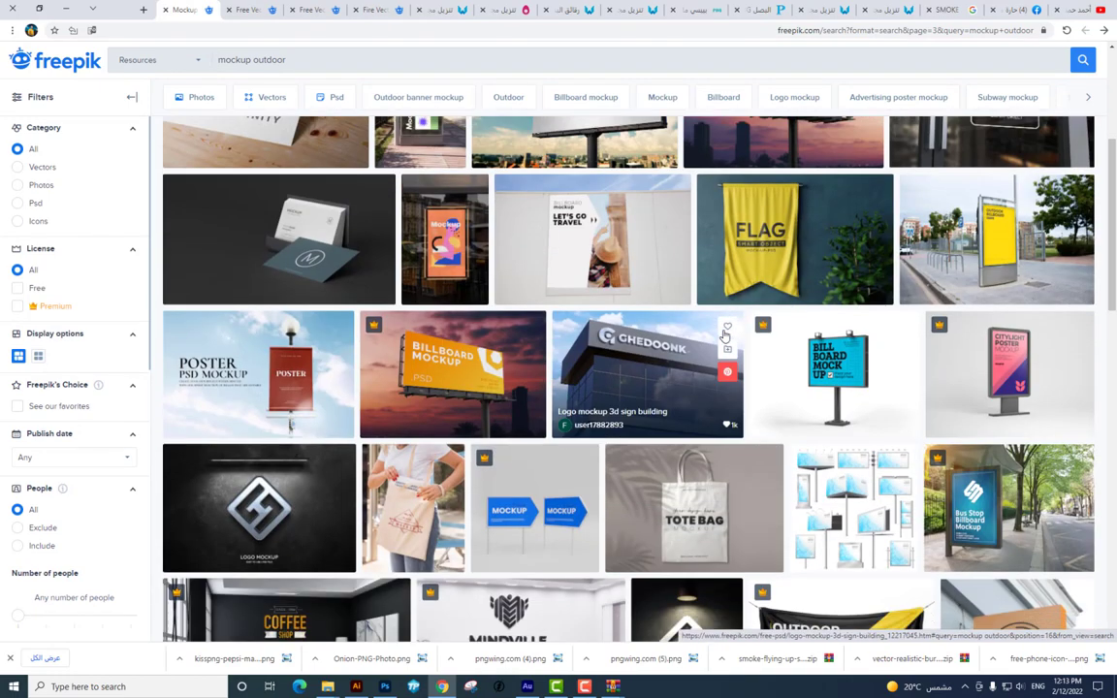
{"action": "scroll", "coordinate": [723, 335], "scroll_direction": "down", "scroll_amount": 2}
{"action": "scroll", "coordinate": [724, 335], "scroll_direction": "down", "scroll_amount": 4}
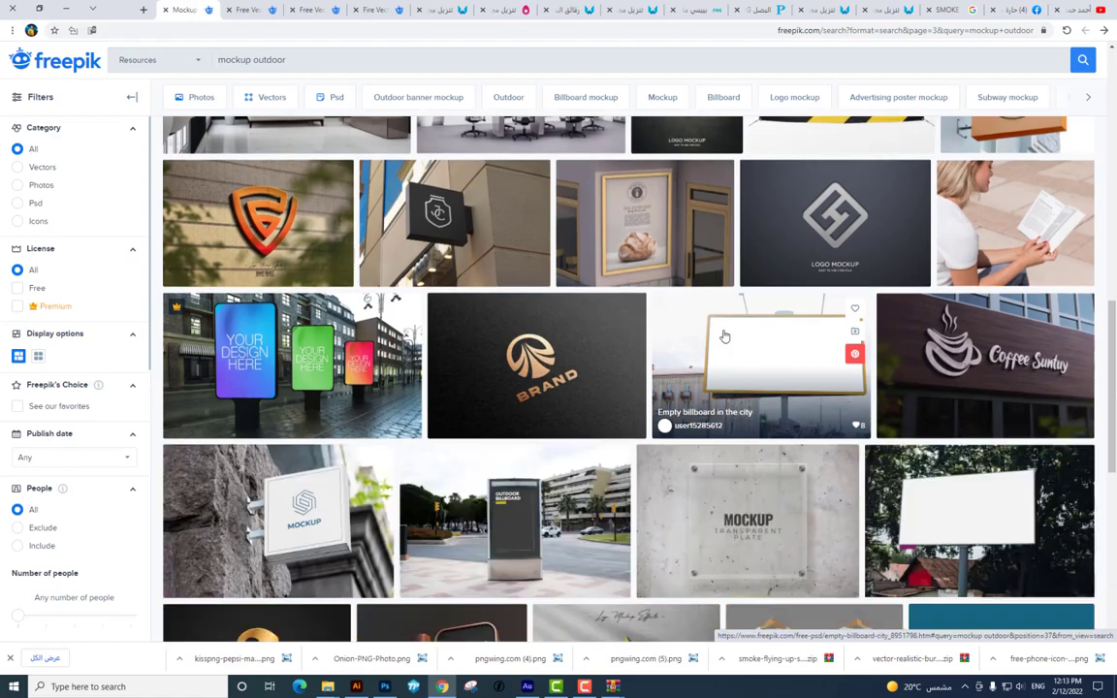
{"action": "scroll", "coordinate": [724, 336], "scroll_direction": "down", "scroll_amount": 3}
{"action": "scroll", "coordinate": [727, 338], "scroll_direction": "up", "scroll_amount": 4}
{"action": "scroll", "coordinate": [739, 341], "scroll_direction": "up", "scroll_amount": 5}
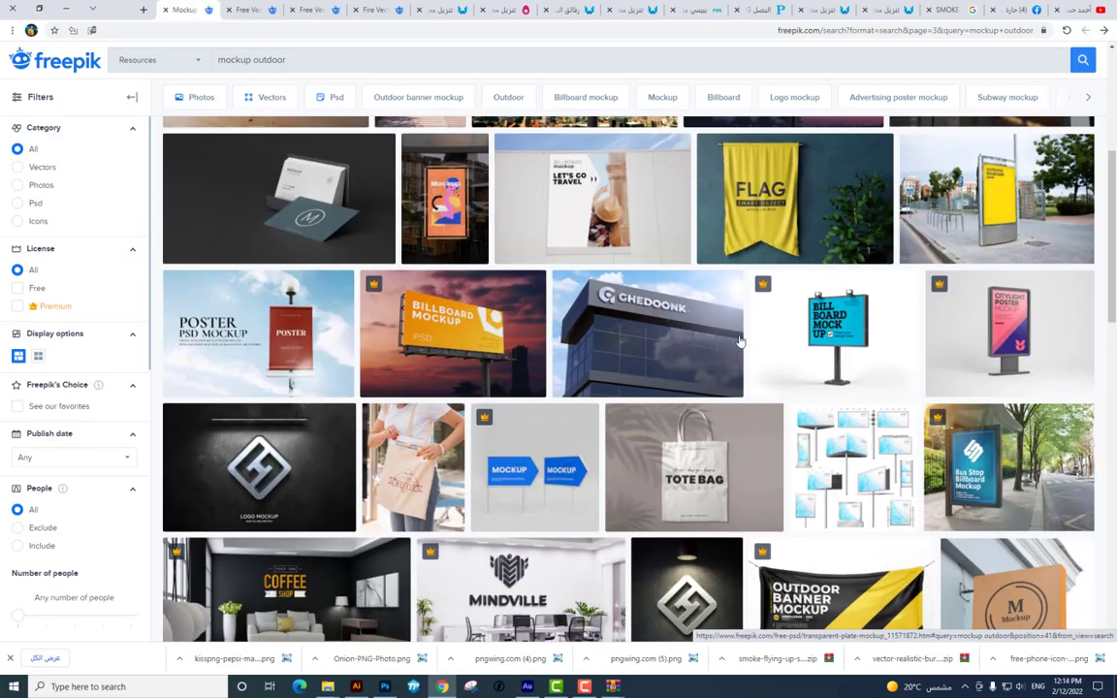
{"action": "scroll", "coordinate": [739, 341], "scroll_direction": "up", "scroll_amount": 1}
Open the details page of the Citylight poster mockup with editable background colour
{"action": "left_click", "coordinate": [970, 397]}
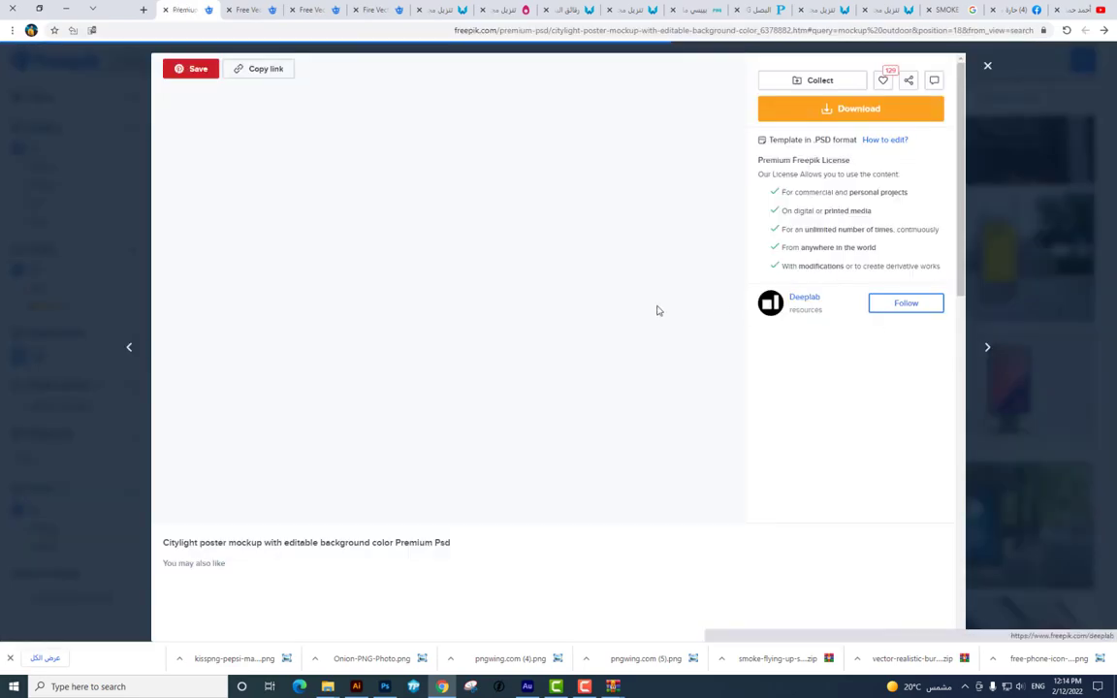
{"action": "scroll", "coordinate": [657, 310], "scroll_direction": "down", "scroll_amount": 1}
{"action": "scroll", "coordinate": [640, 313], "scroll_direction": "down", "scroll_amount": 3}
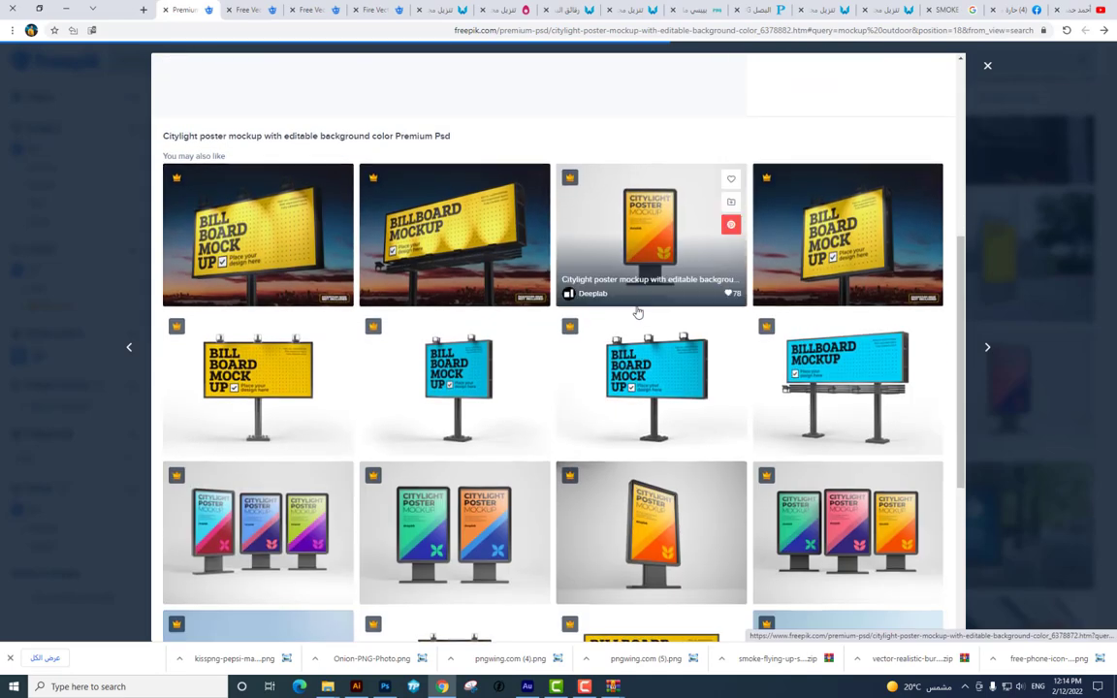
{"action": "scroll", "coordinate": [679, 291], "scroll_direction": "down", "scroll_amount": 1}
{"action": "left_click", "coordinate": [734, 368]}
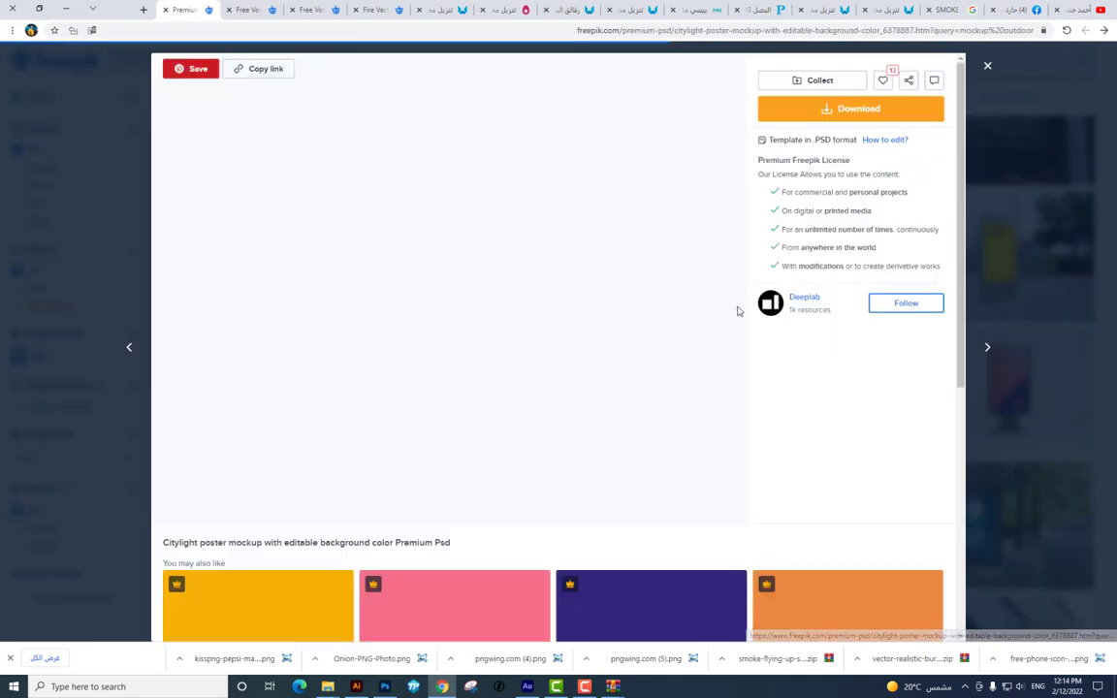
{"action": "scroll", "coordinate": [568, 270], "scroll_direction": "down", "scroll_amount": 3}
{"action": "scroll", "coordinate": [571, 272], "scroll_direction": "up", "scroll_amount": 3}
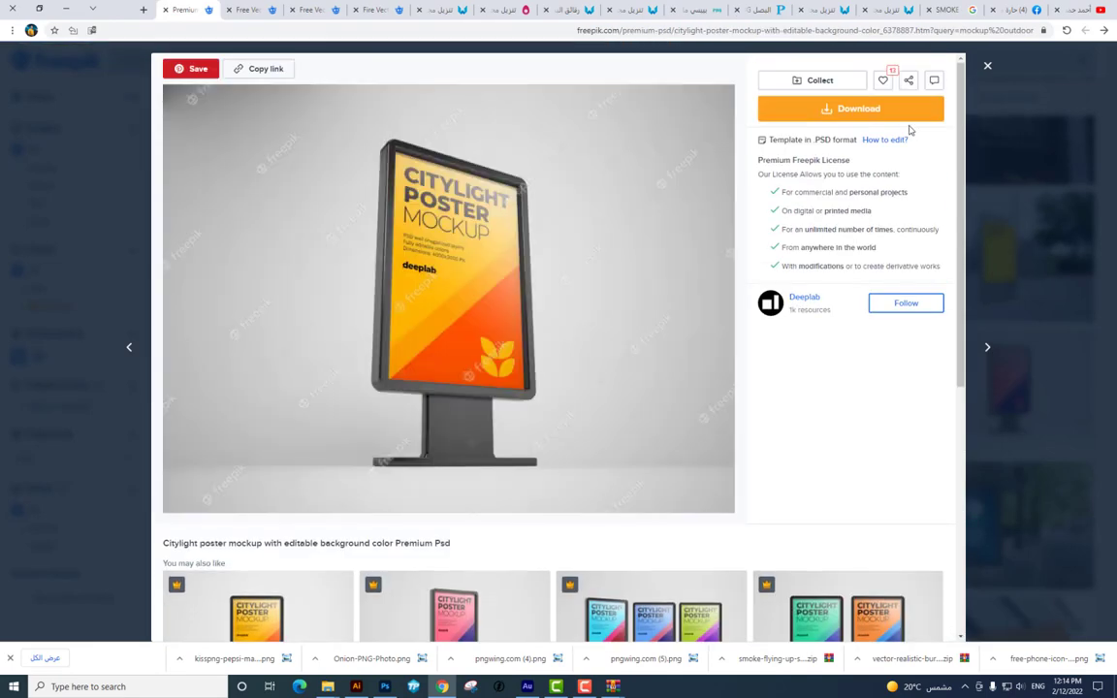
Download the Citylight poster mockup and open the downloaded zip file
{"action": "left_click", "coordinate": [815, 106]}
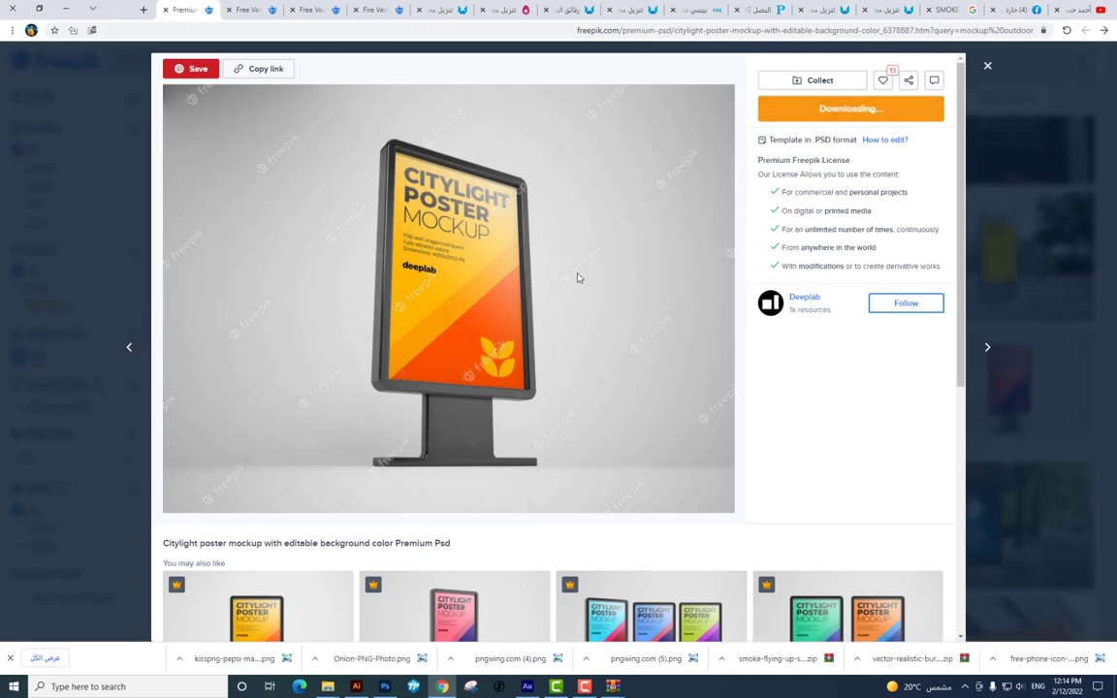
{"action": "scroll", "coordinate": [567, 291], "scroll_direction": "down", "scroll_amount": 2}
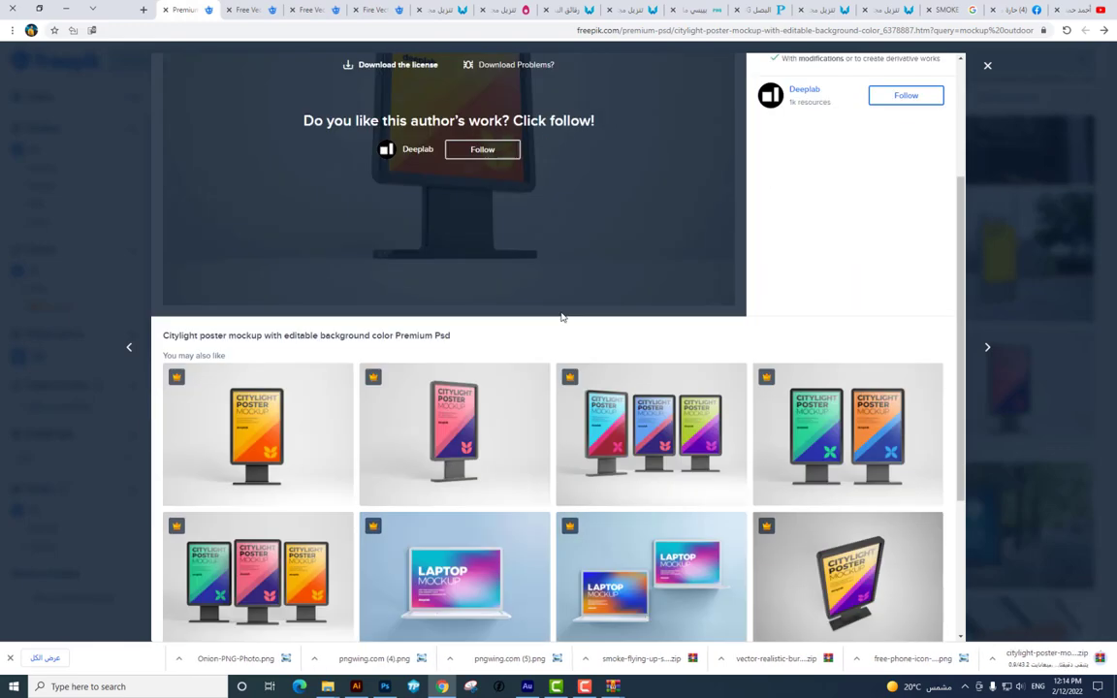
{"action": "scroll", "coordinate": [561, 316], "scroll_direction": "down", "scroll_amount": 3}
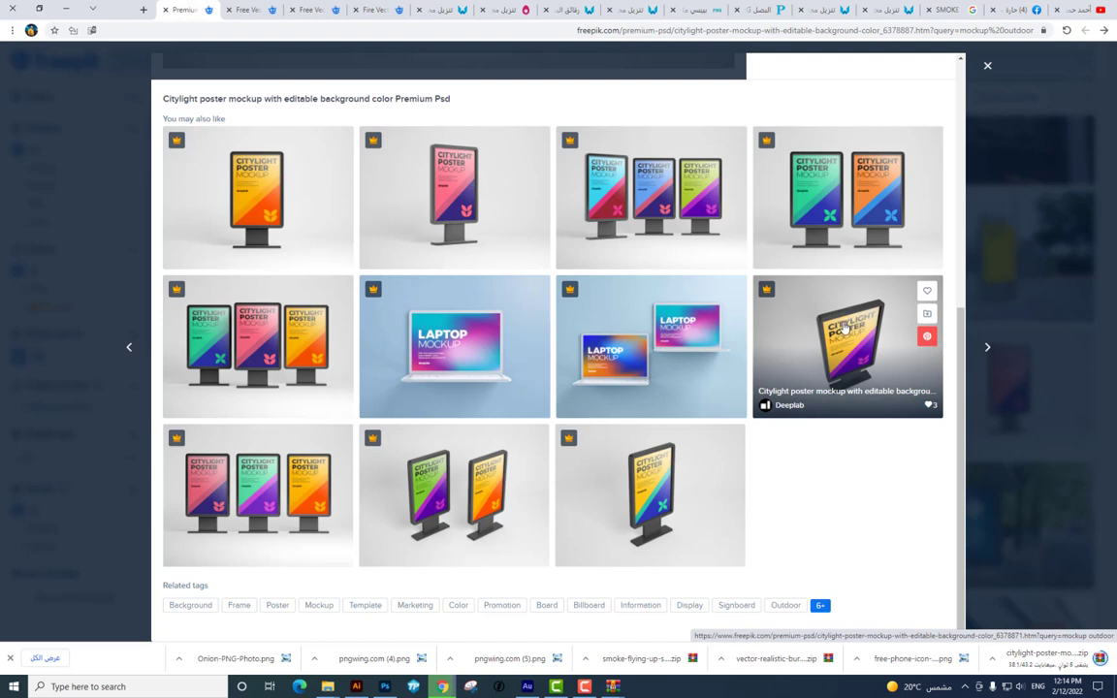
{"action": "mouse_move", "coordinate": [1046, 658]}
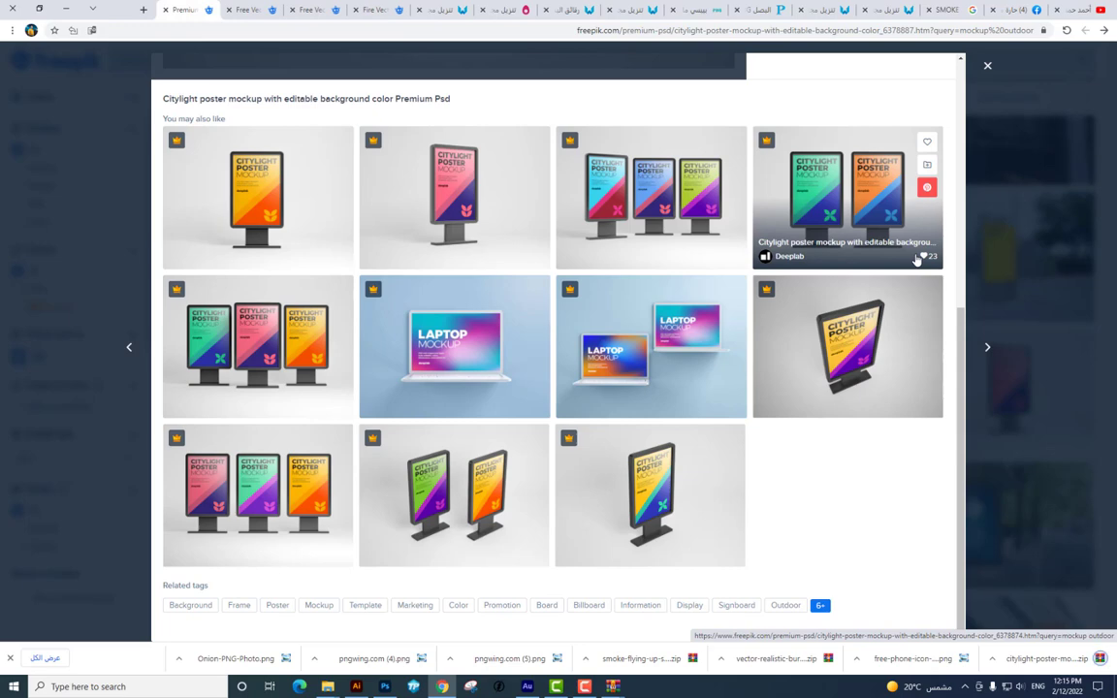
{"action": "left_click", "coordinate": [1039, 660]}
Extract and open 272.psd, briefly hiding the placeholder design to check it
{"action": "double_click", "coordinate": [61, 156]}
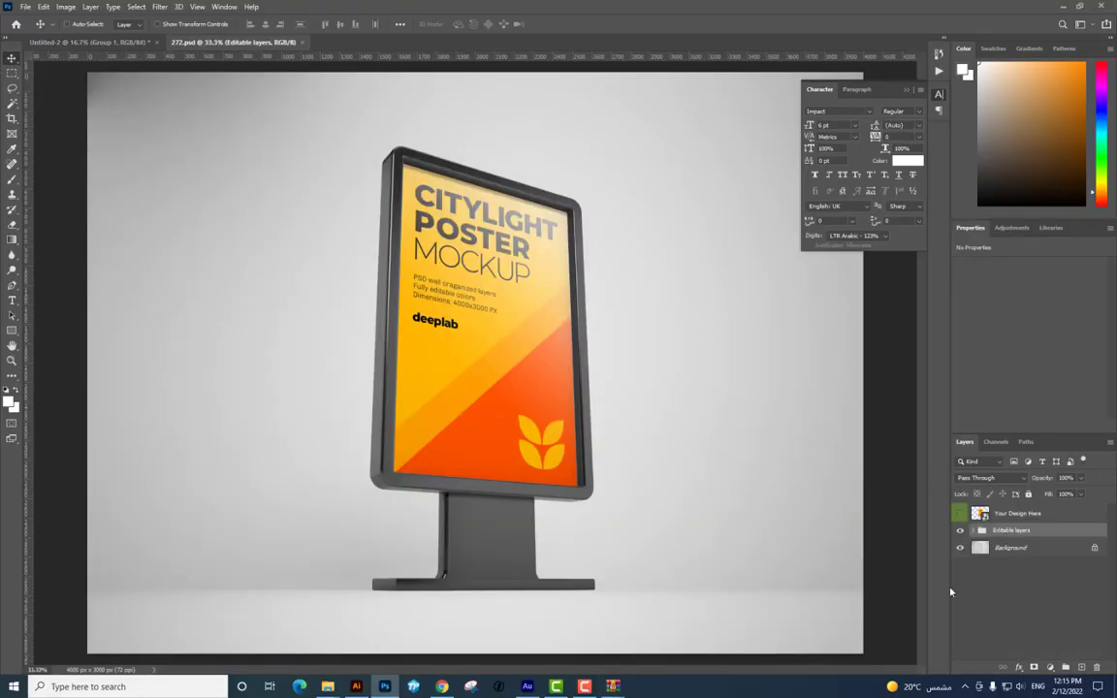
{"action": "left_click", "coordinate": [960, 514]}
{"action": "left_click", "coordinate": [961, 514]}
Open the Your Design Here smart object as Layer 11.psb and hide its sample Design group
{"action": "left_click", "coordinate": [981, 516]}
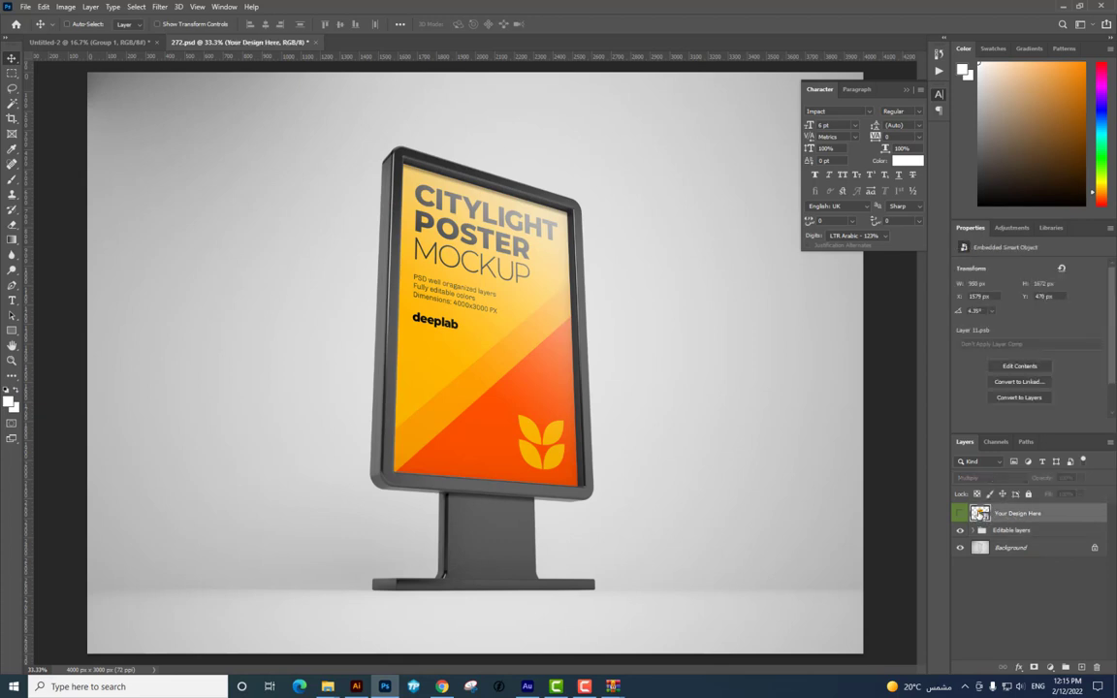
{"action": "double_click", "coordinate": [982, 515]}
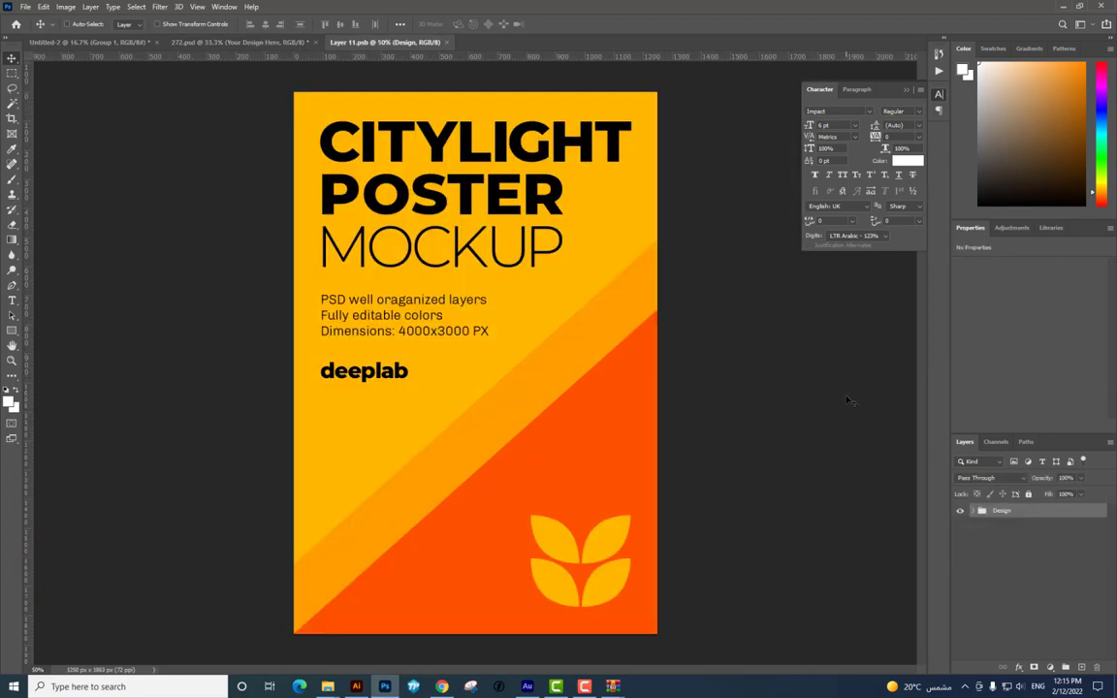
{"action": "left_click", "coordinate": [233, 42]}
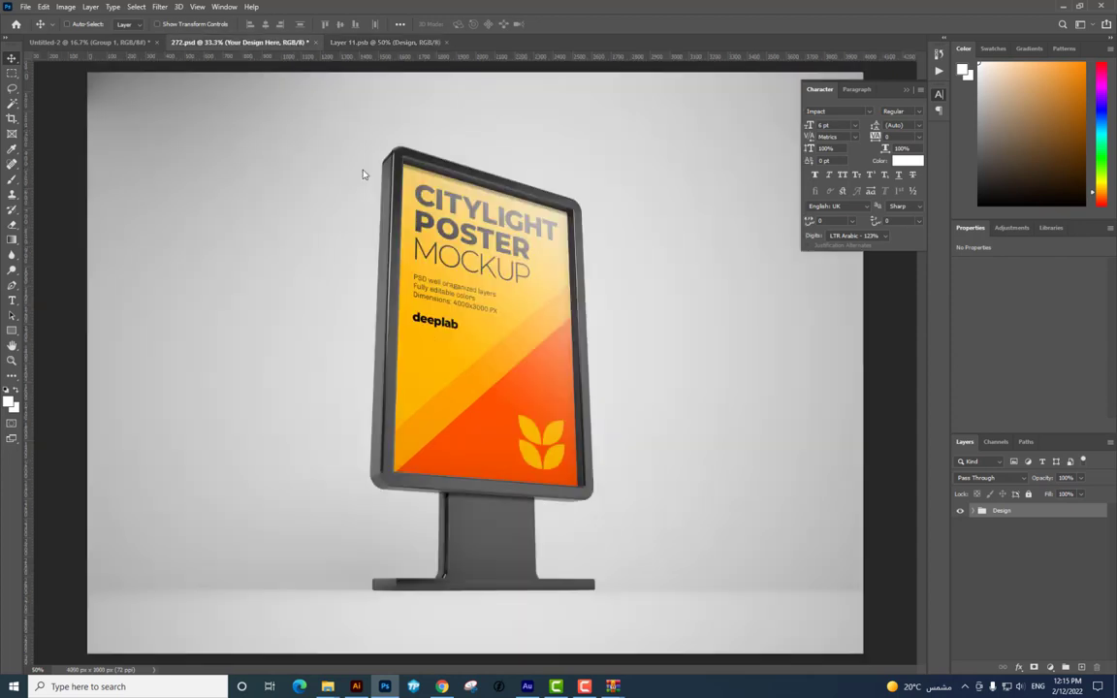
{"action": "left_click", "coordinate": [411, 43]}
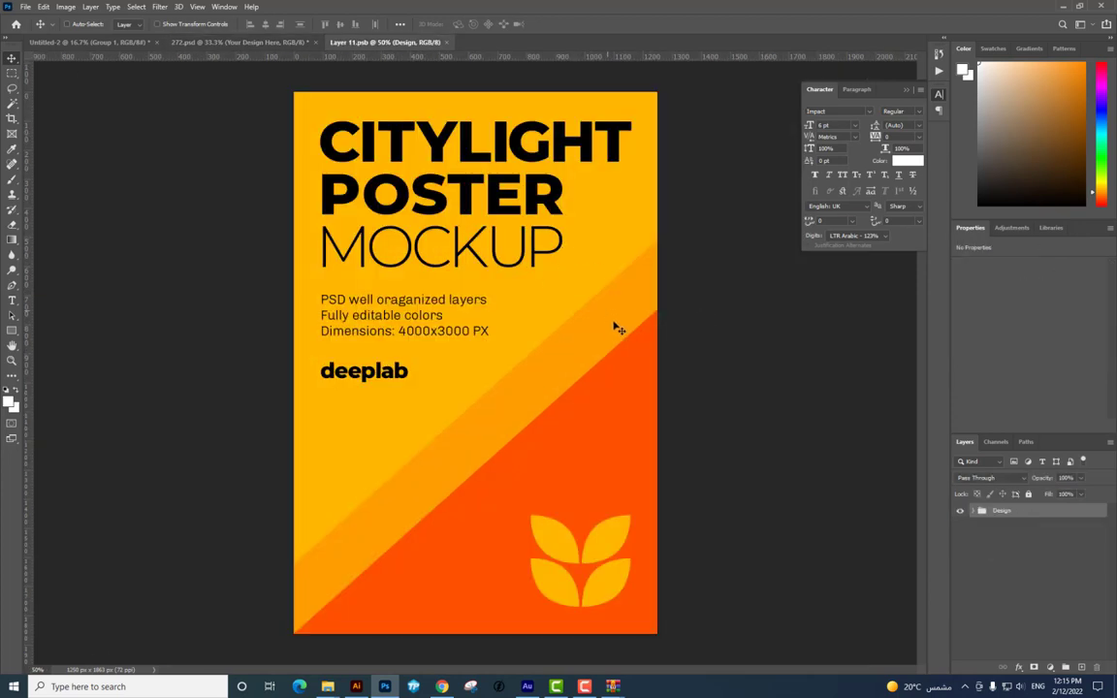
{"action": "left_click", "coordinate": [963, 511]}
Place 11.jpg into Layer 11.psb, scale it to fill the canvas, then save so the mockup updates
{"action": "key", "text": "super+d"}
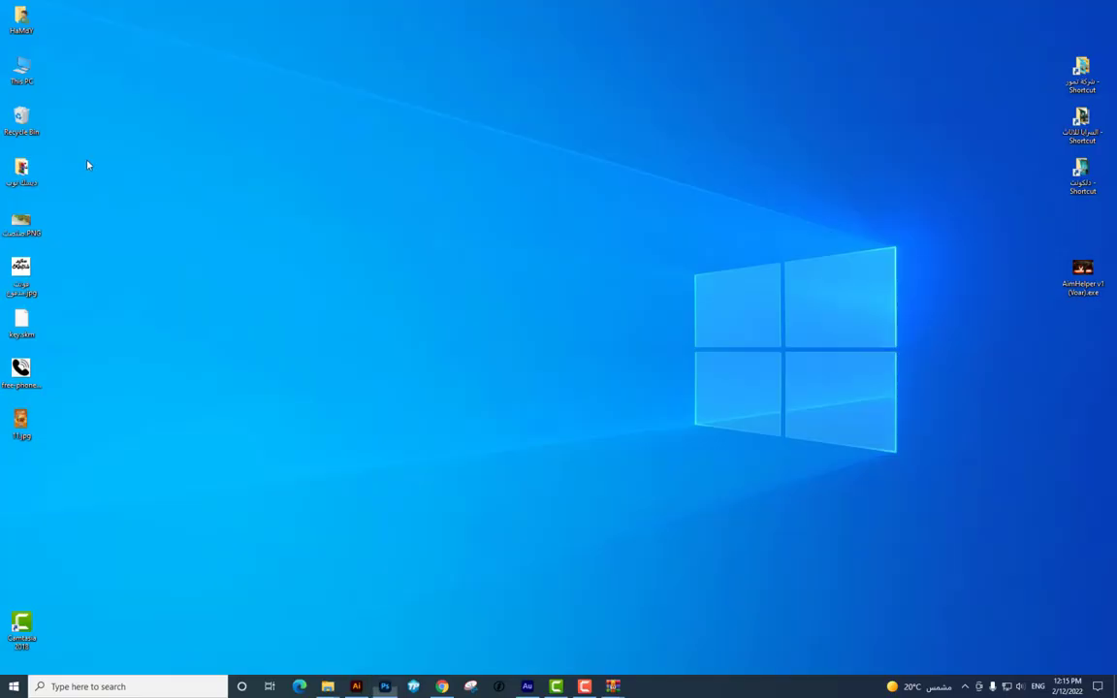
{"action": "mouse_move", "coordinate": [22, 422]}
{"action": "left_mouse_down"}
{"action": "mouse_move", "coordinate": [527, 585]}
{"action": "mouse_move", "coordinate": [487, 299]}
{"action": "left_mouse_up"}
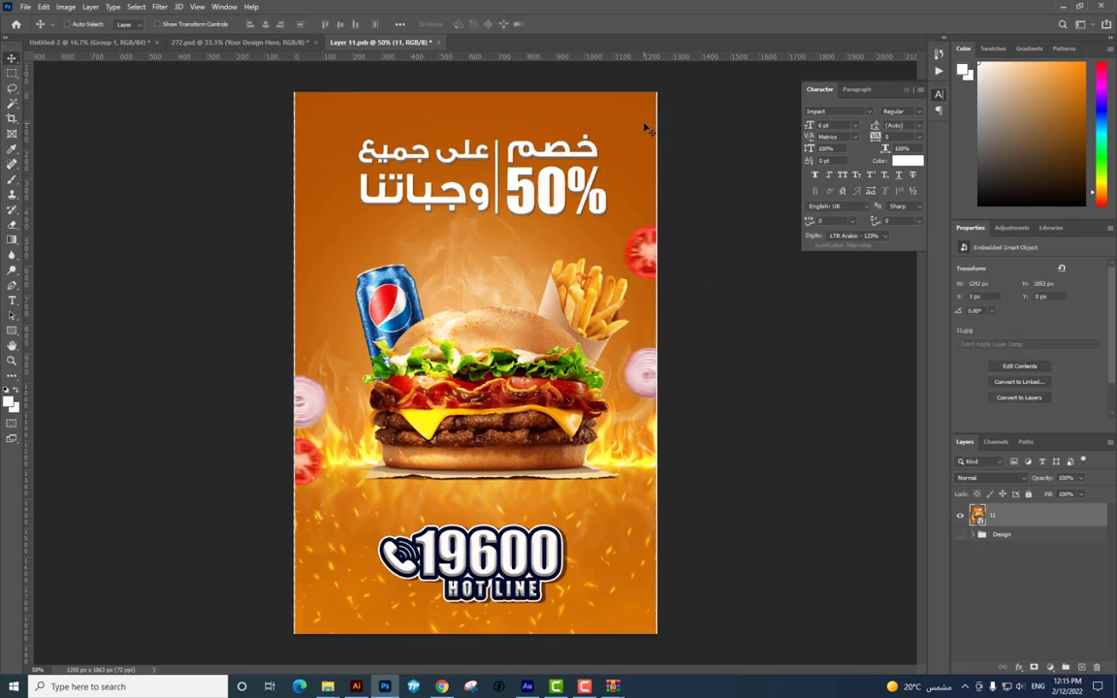
{"action": "left_click_drag", "start_coordinate": [656, 92], "coordinate": [659, 88]}
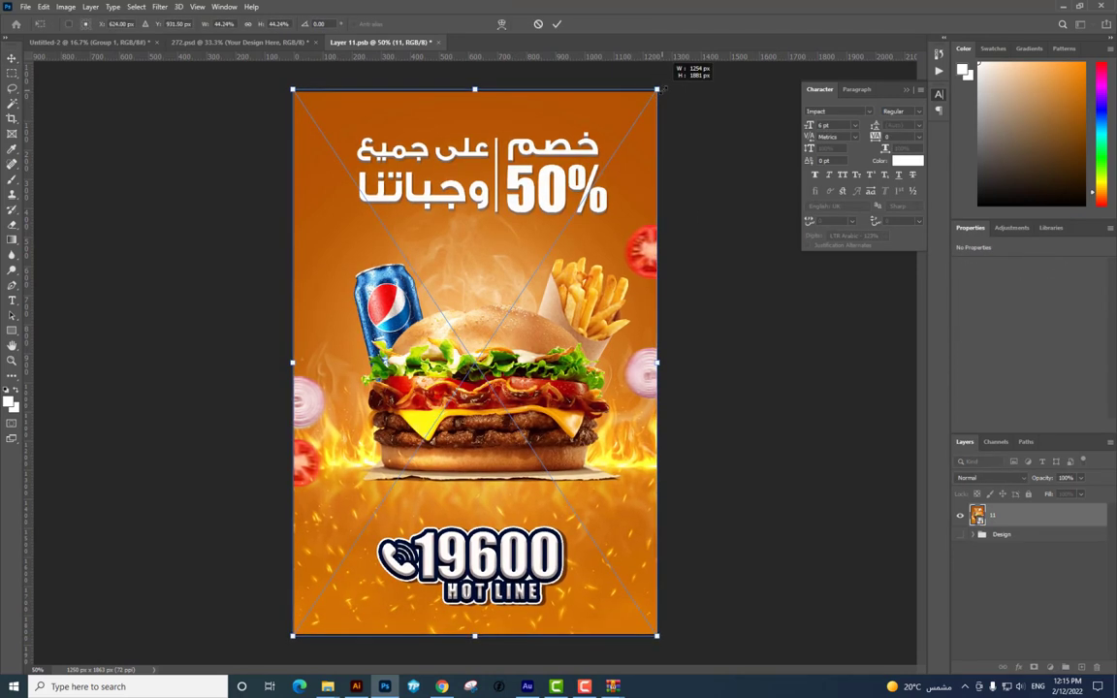
{"action": "key", "text": "Return"}
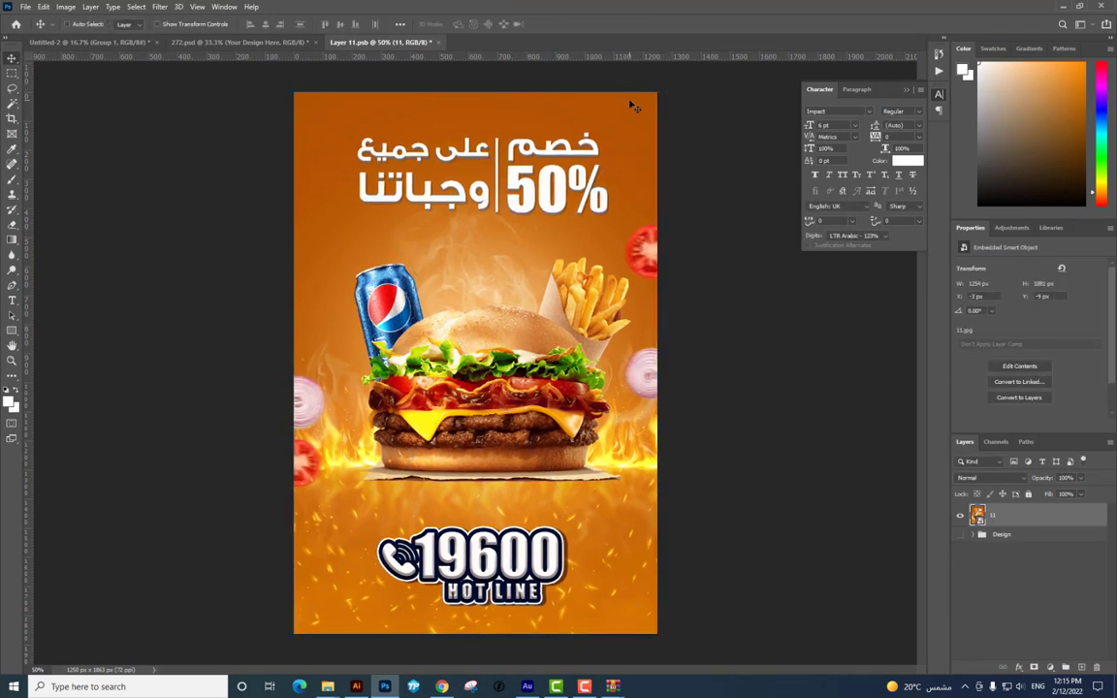
{"action": "left_click", "coordinate": [439, 43]}
{"action": "left_click", "coordinate": [507, 254]}
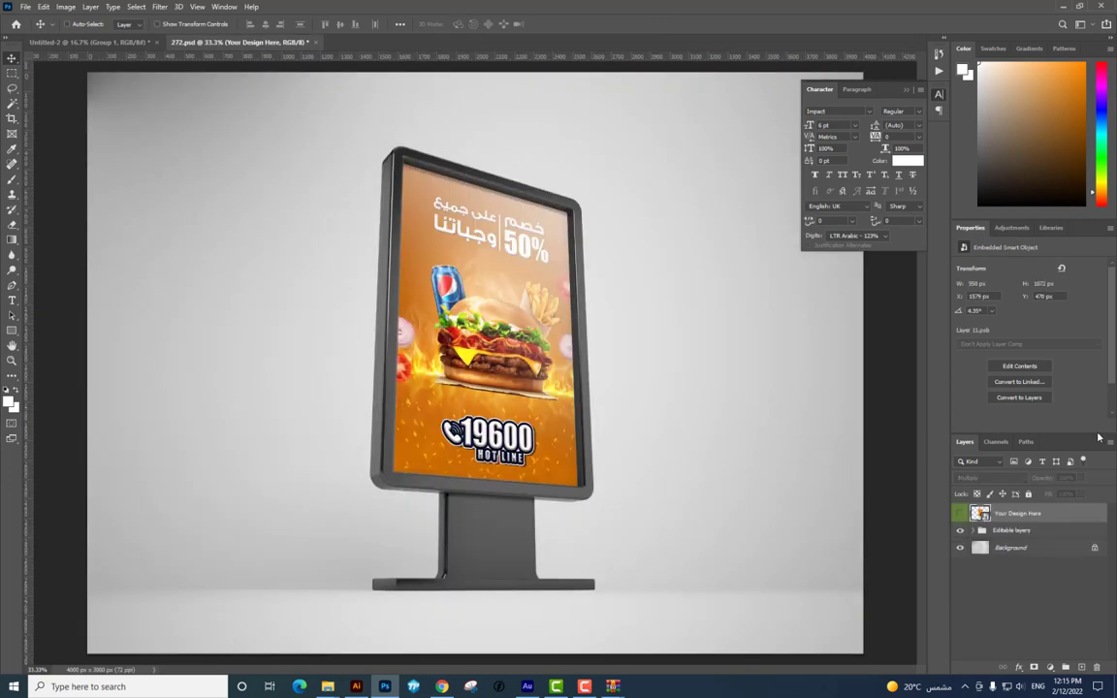
{"action": "key", "text": "ctrl+minus"}
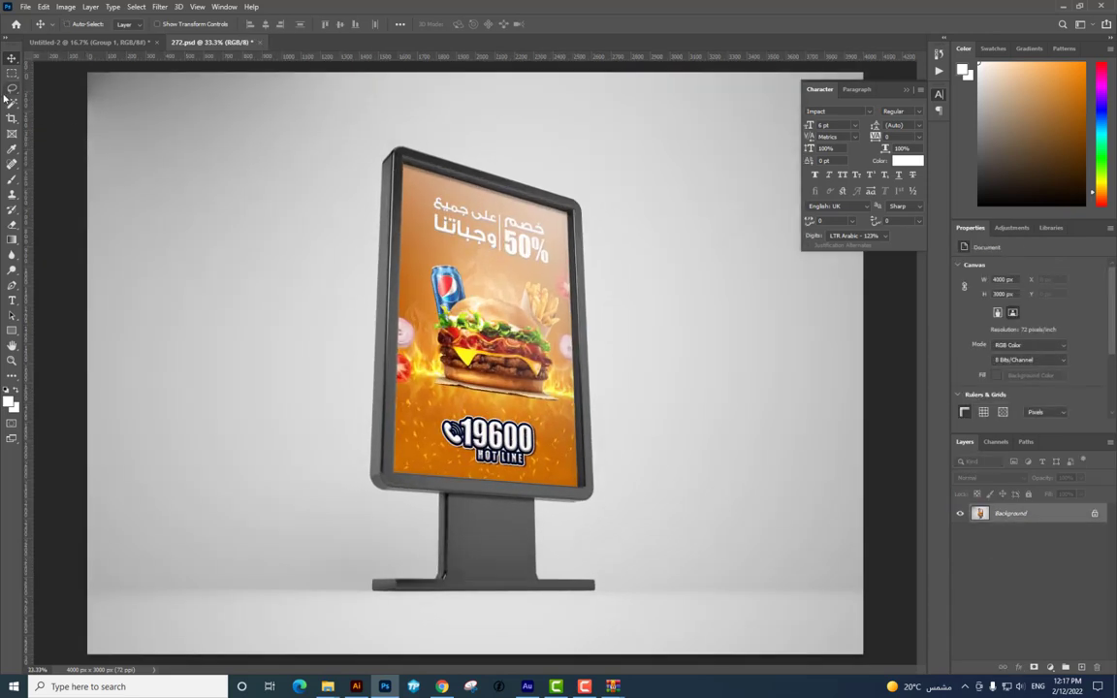
Select the grey backdrop around the stand with the Magic Wand, including the top-left corner
{"action": "left_click", "coordinate": [12, 102]}
{"action": "left_click", "coordinate": [288, 208]}
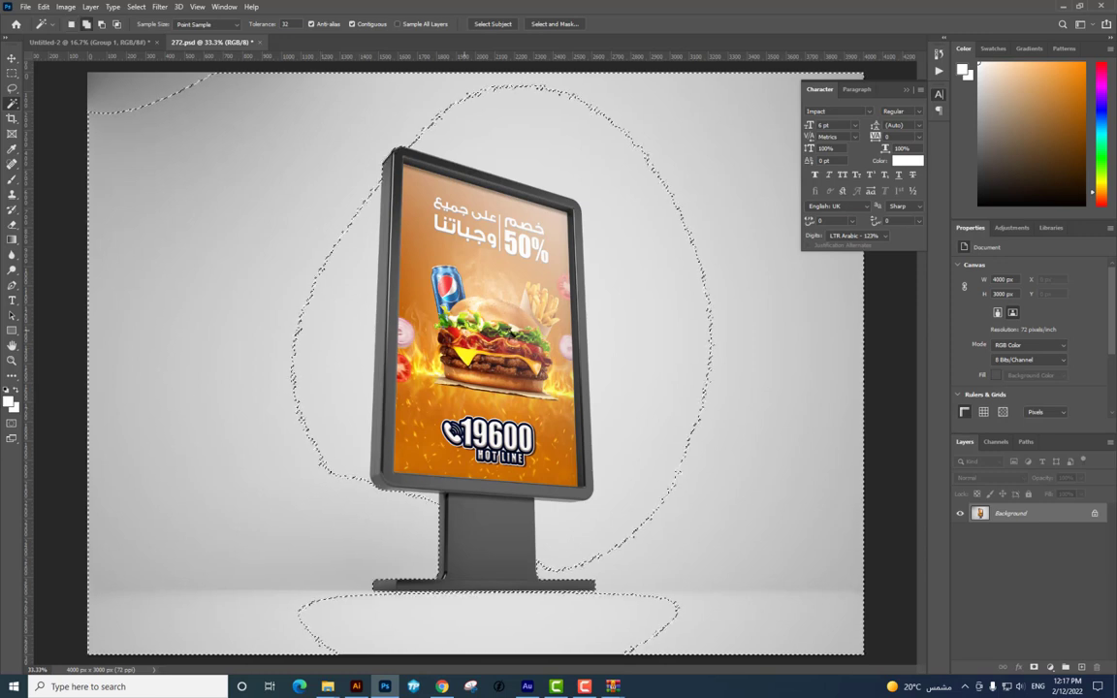
{"action": "left_click", "coordinate": [625, 389], "text": "shift"}
{"action": "key", "text": "ctrl+minus"}
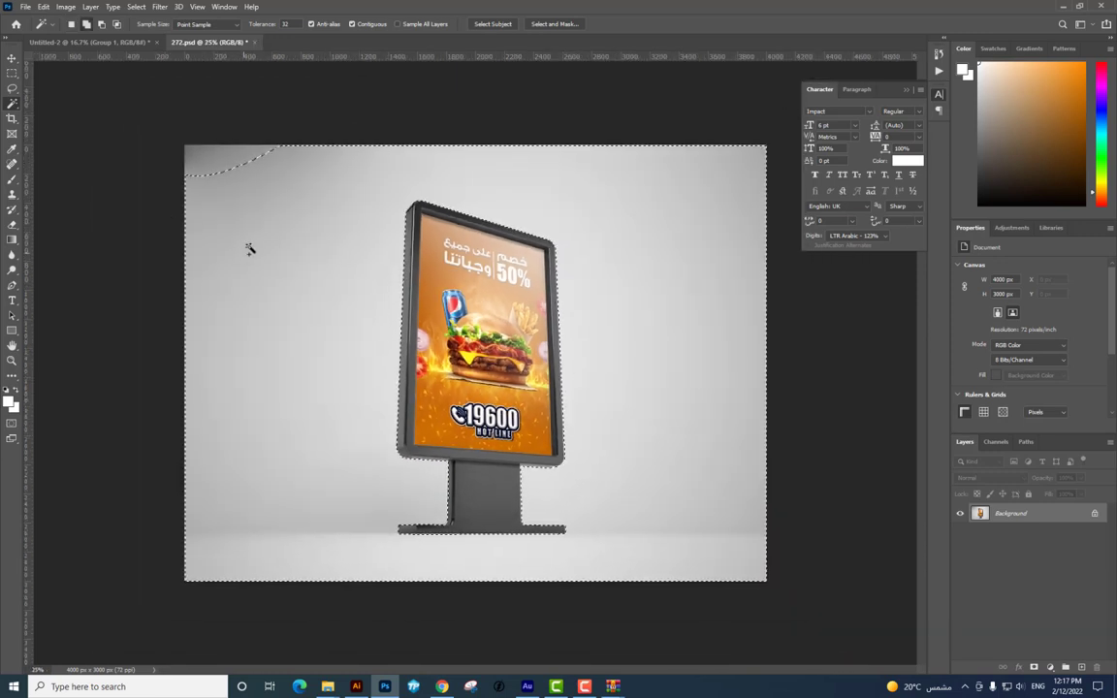
{"action": "left_click", "coordinate": [209, 146], "text": "shift"}
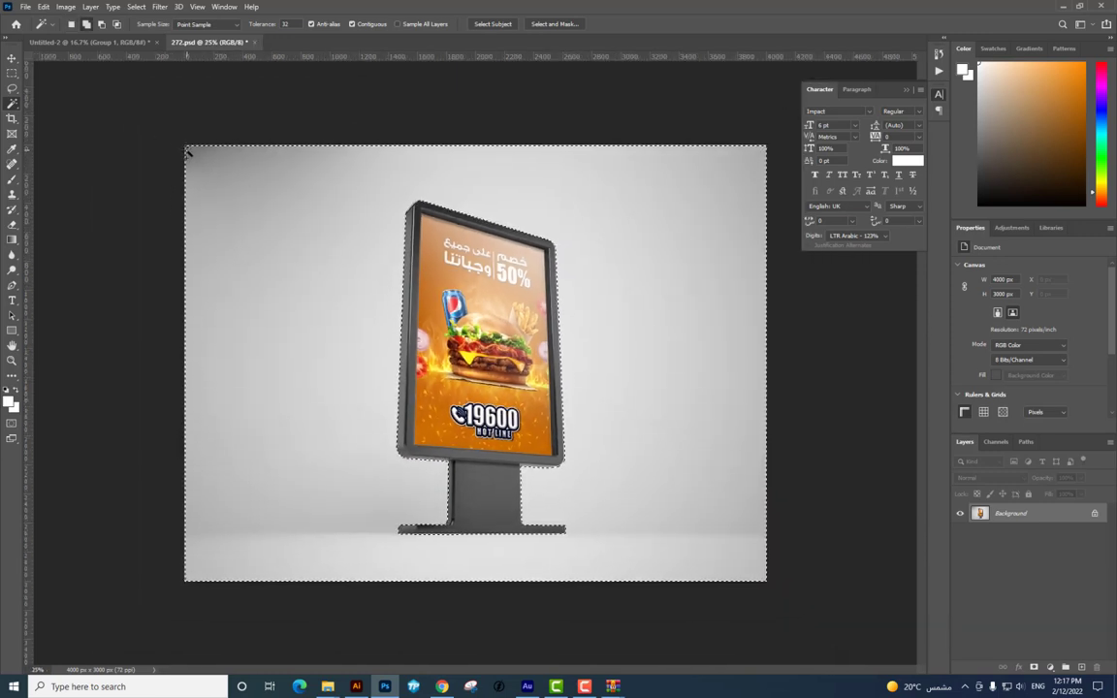
Copy the selected backdrop onto a new Layer 1 and nudge it left and down
{"action": "key", "text": "ctrl+shift+i"}
{"action": "key", "text": "ctrl+j"}
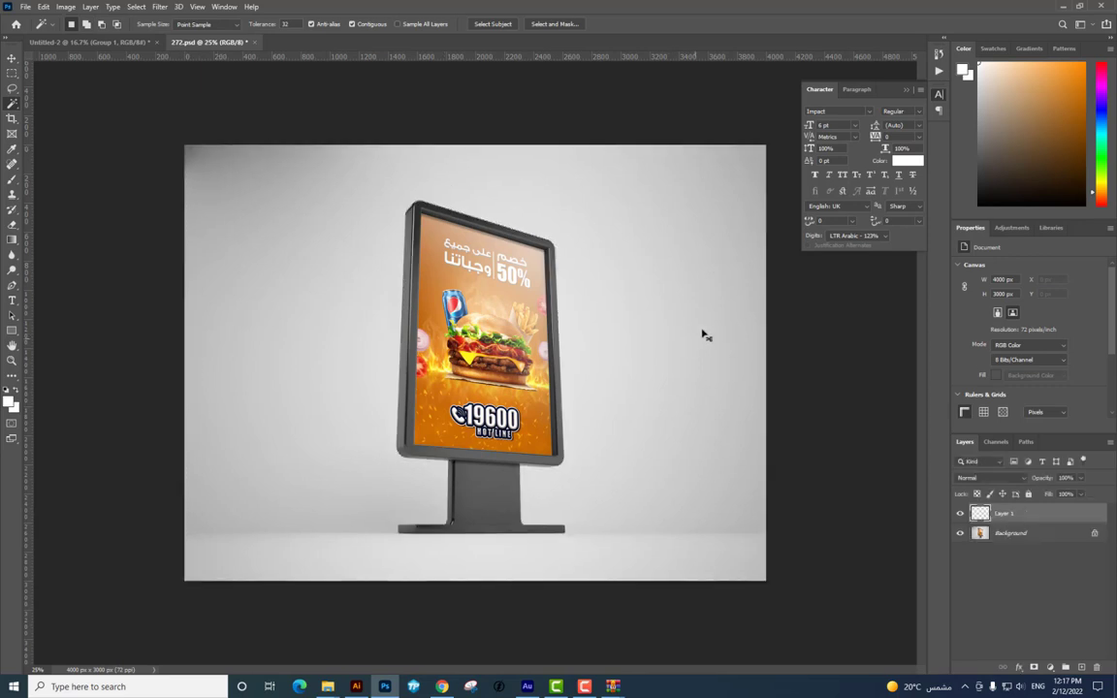
{"action": "key", "text": "v"}
{"action": "left_click_drag", "start_coordinate": [347, 284], "coordinate": [318, 324]}
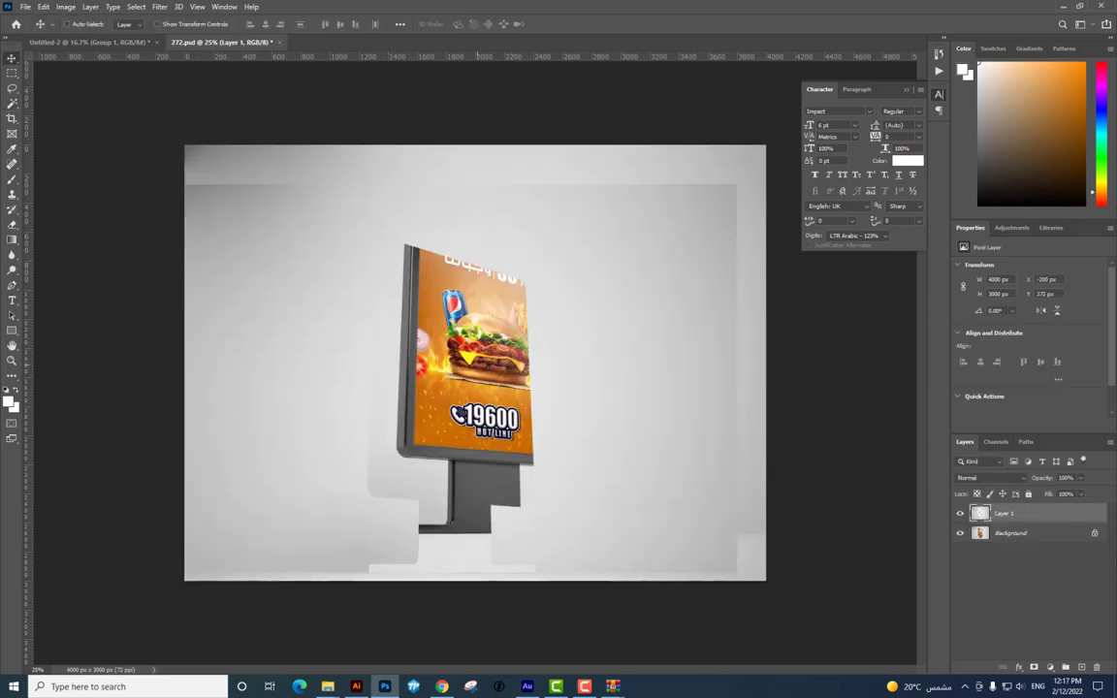
Undo the backdrop move and add a Hue/Saturation adjustment with Colorize enabled
{"action": "key", "text": "ctrl+z"}
{"action": "left_click", "coordinate": [1050, 667]}
{"action": "left_click", "coordinate": [1055, 505]}
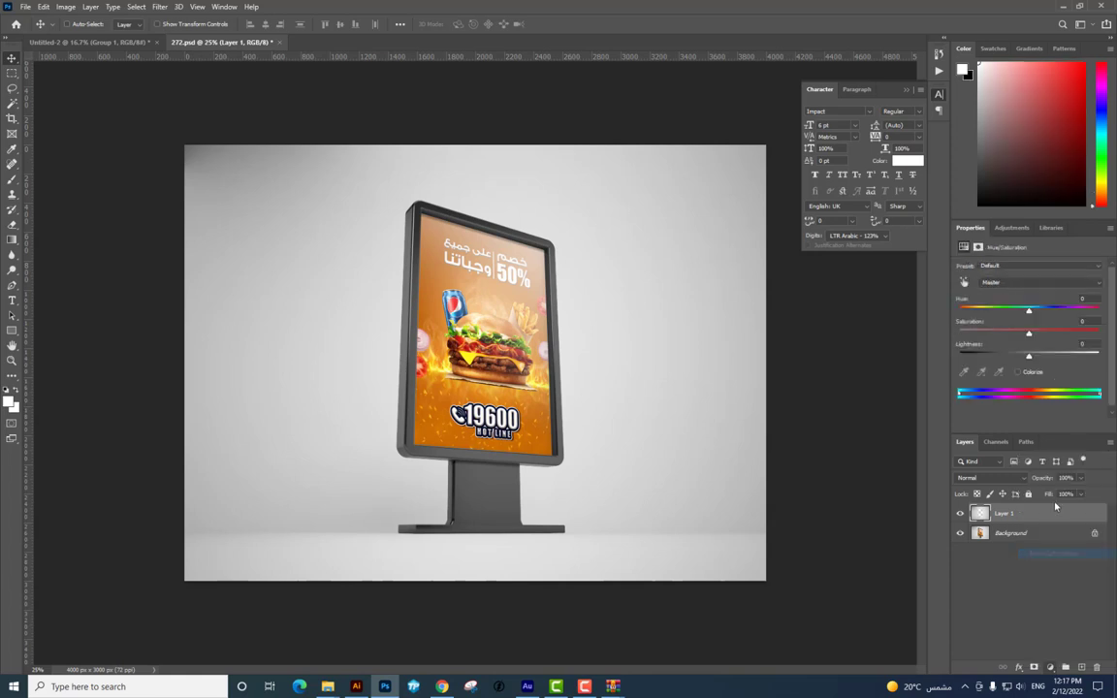
{"action": "left_click", "coordinate": [1018, 373]}
{"action": "left_click_drag", "start_coordinate": [958, 311], "coordinate": [972, 311]}
{"action": "mouse_move", "coordinate": [1029, 357]}
{"action": "left_mouse_down"}
{"action": "mouse_move", "coordinate": [989, 357]}
{"action": "mouse_move", "coordinate": [1020, 335]}
{"action": "mouse_move", "coordinate": [992, 387]}
{"action": "left_mouse_up"}
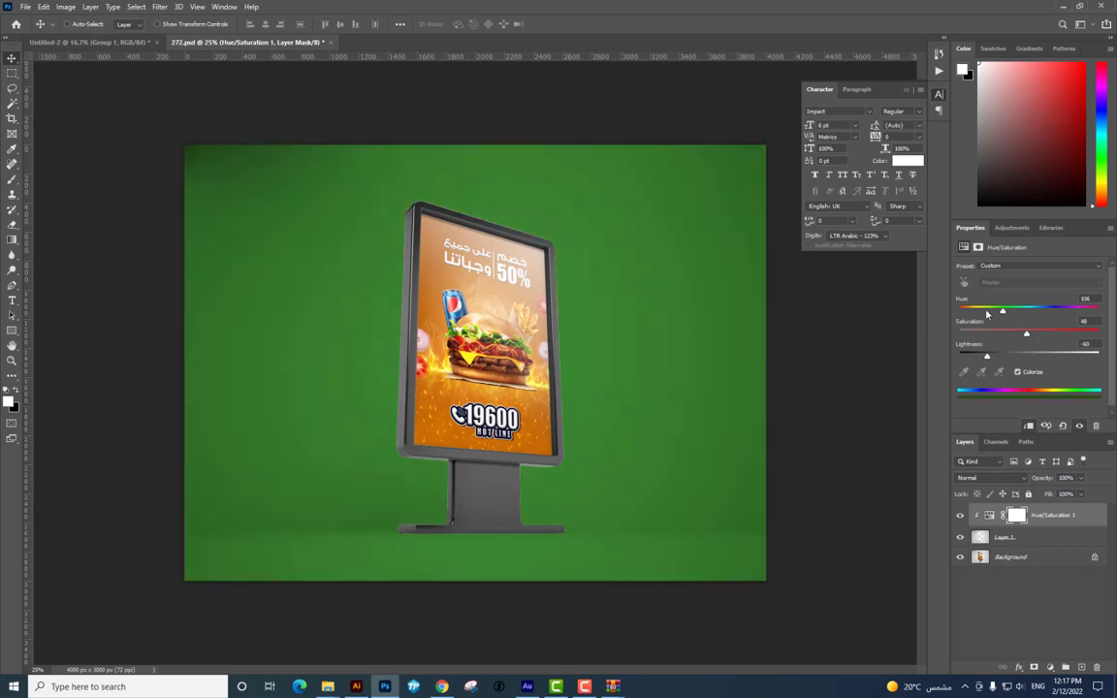
Set the adjustment to Multiply and tune it to orange: Hue 31, Saturation 100, Lightness -30
{"action": "left_click", "coordinate": [986, 478]}
{"action": "left_click", "coordinate": [980, 429]}
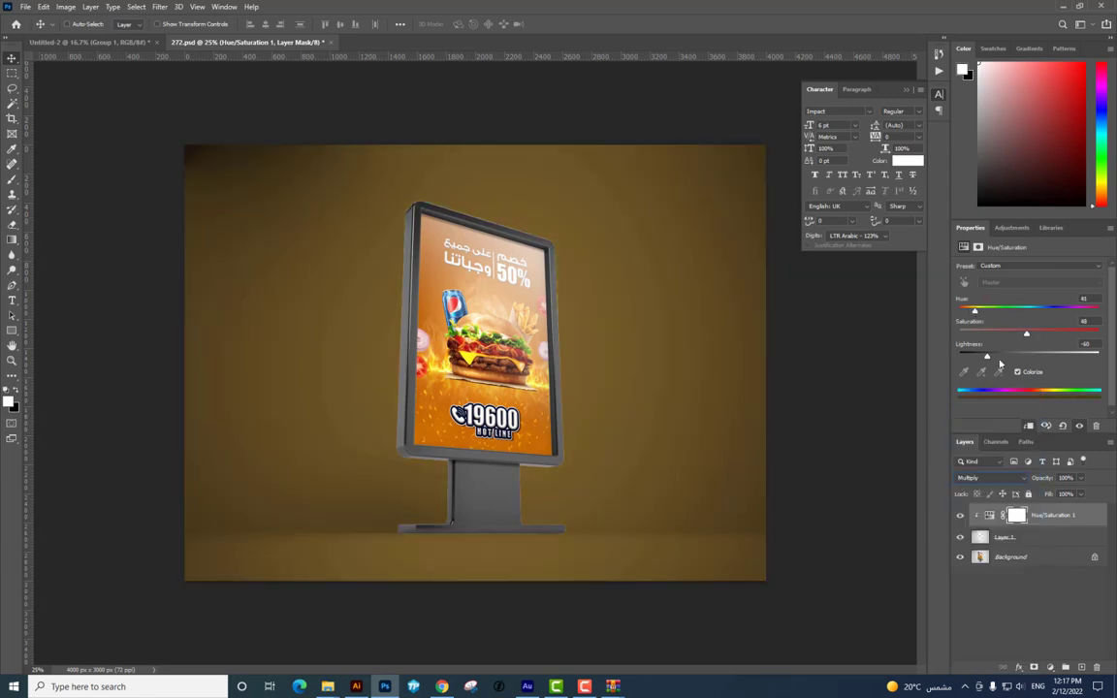
{"action": "left_click_drag", "start_coordinate": [988, 357], "coordinate": [1099, 335]}
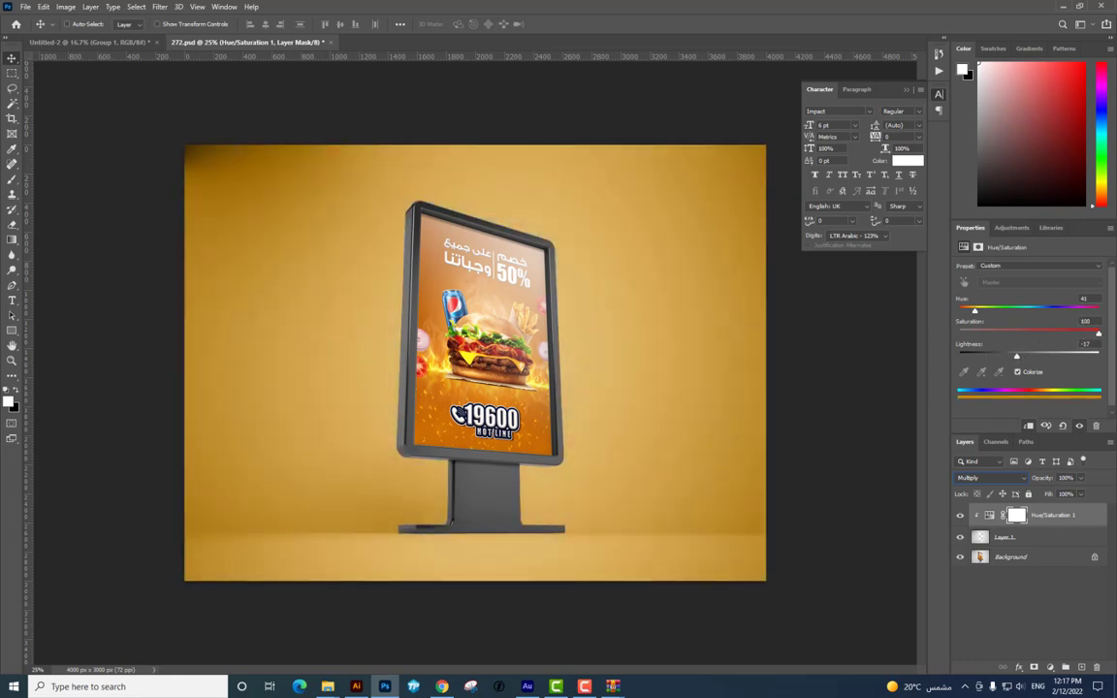
{"action": "left_click_drag", "start_coordinate": [974, 311], "coordinate": [976, 313]}
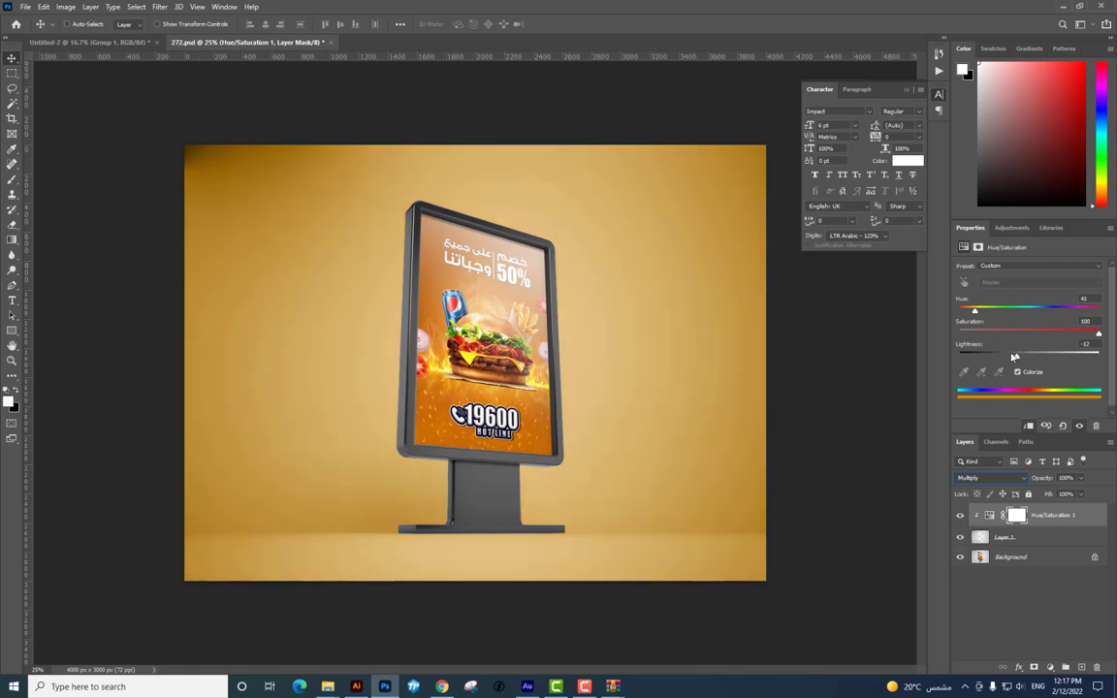
{"action": "left_click_drag", "start_coordinate": [1017, 357], "coordinate": [1003, 358]}
{"action": "left_click_drag", "start_coordinate": [975, 312], "coordinate": [974, 314]}
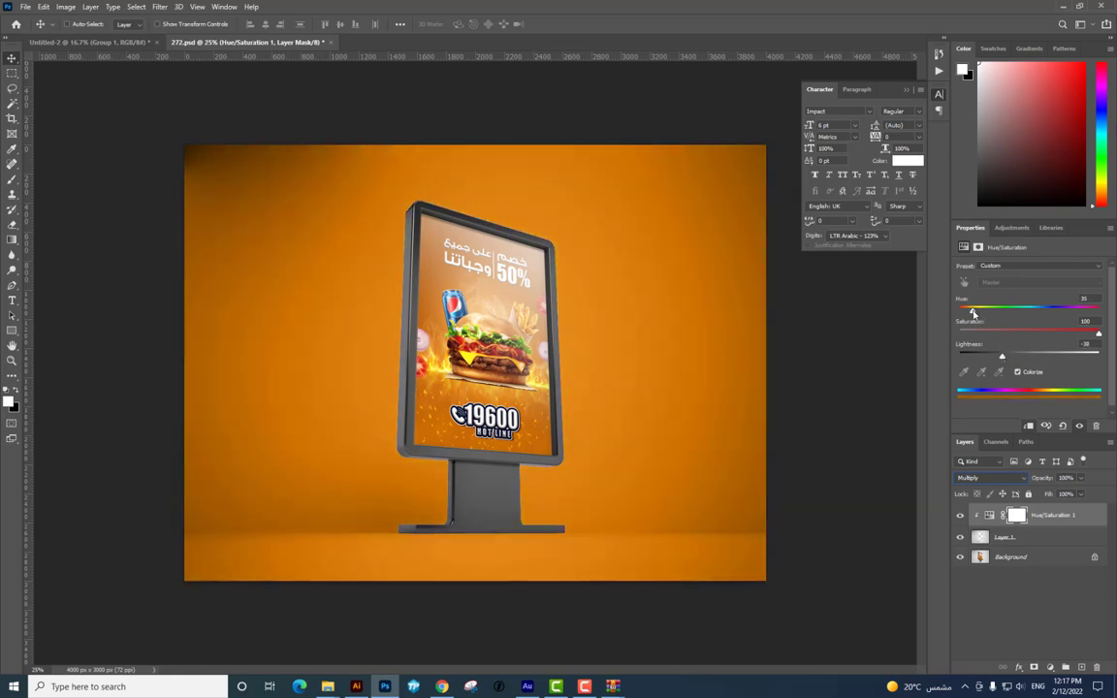
{"action": "left_click_drag", "start_coordinate": [974, 313], "coordinate": [976, 313]}
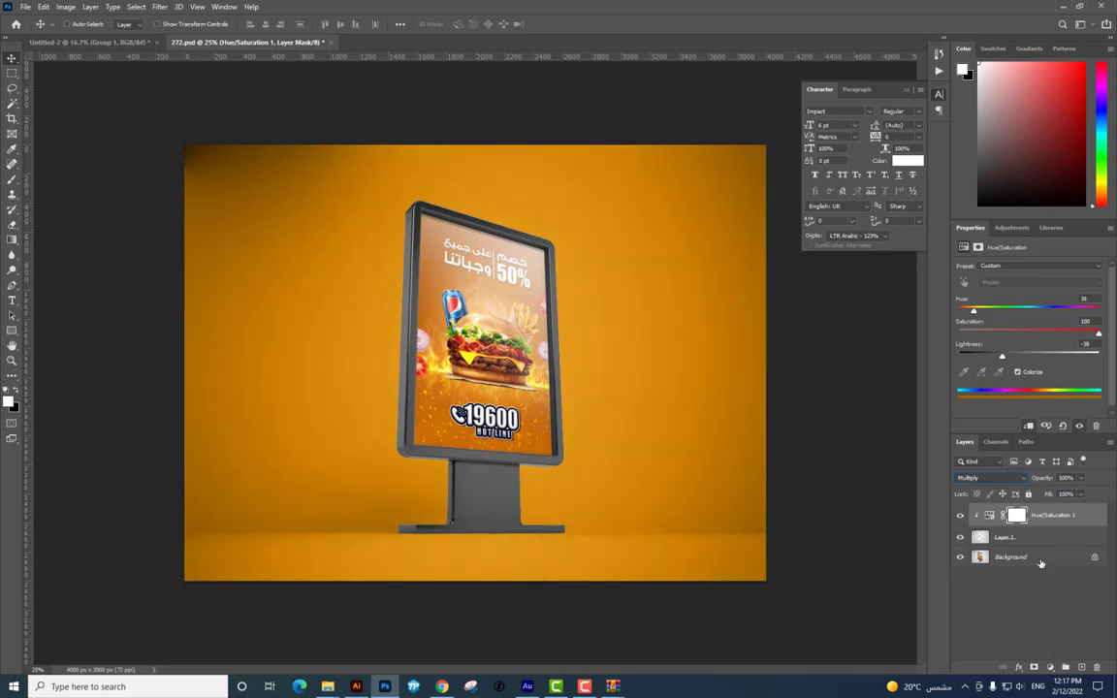
Merge the tint down, then paint a soft pale-orange glow over the sign on a new layer
{"action": "key", "text": "ctrl+e"}
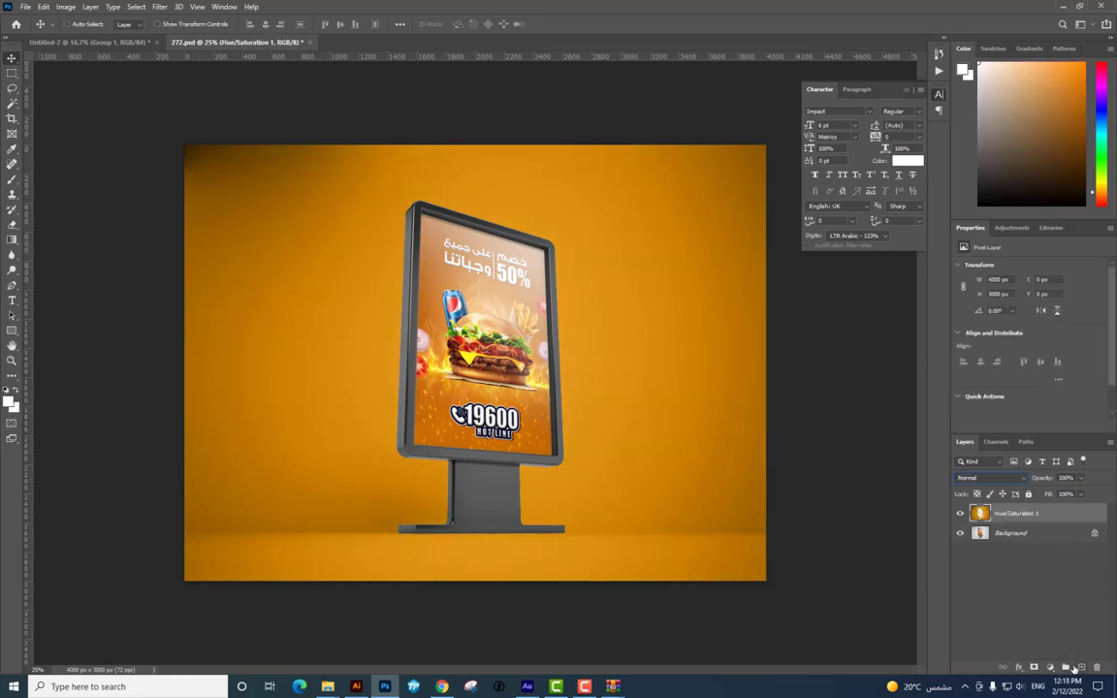
{"action": "left_click", "coordinate": [1082, 668]}
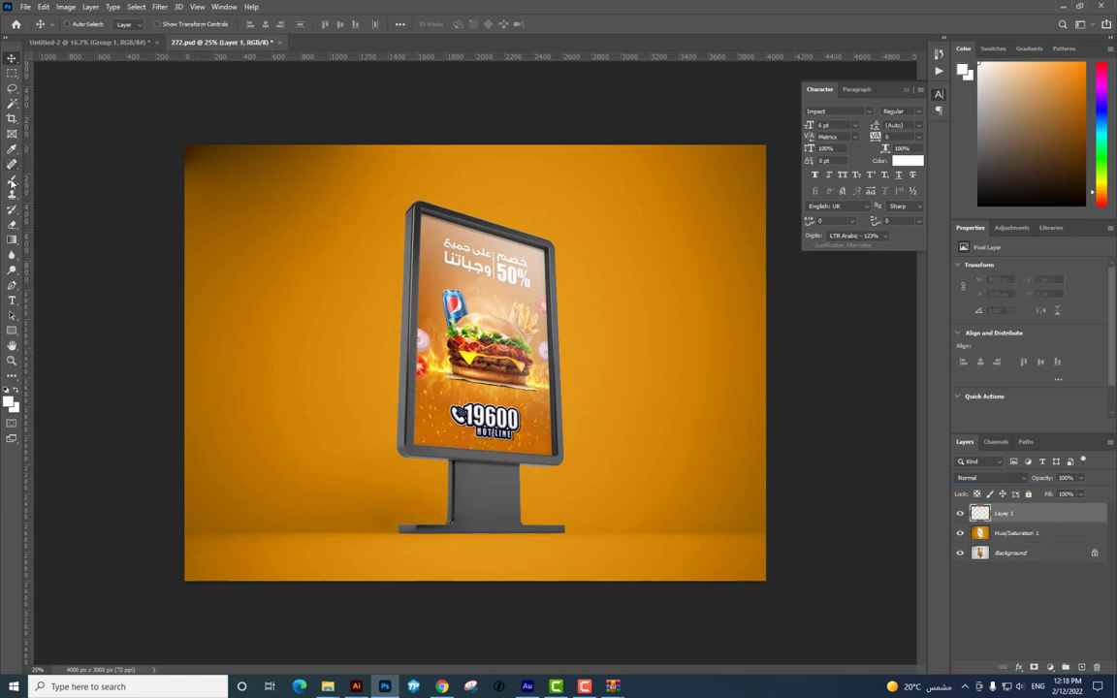
{"action": "key", "text": "b"}
{"action": "left_click", "coordinate": [591, 279], "text": "alt"}
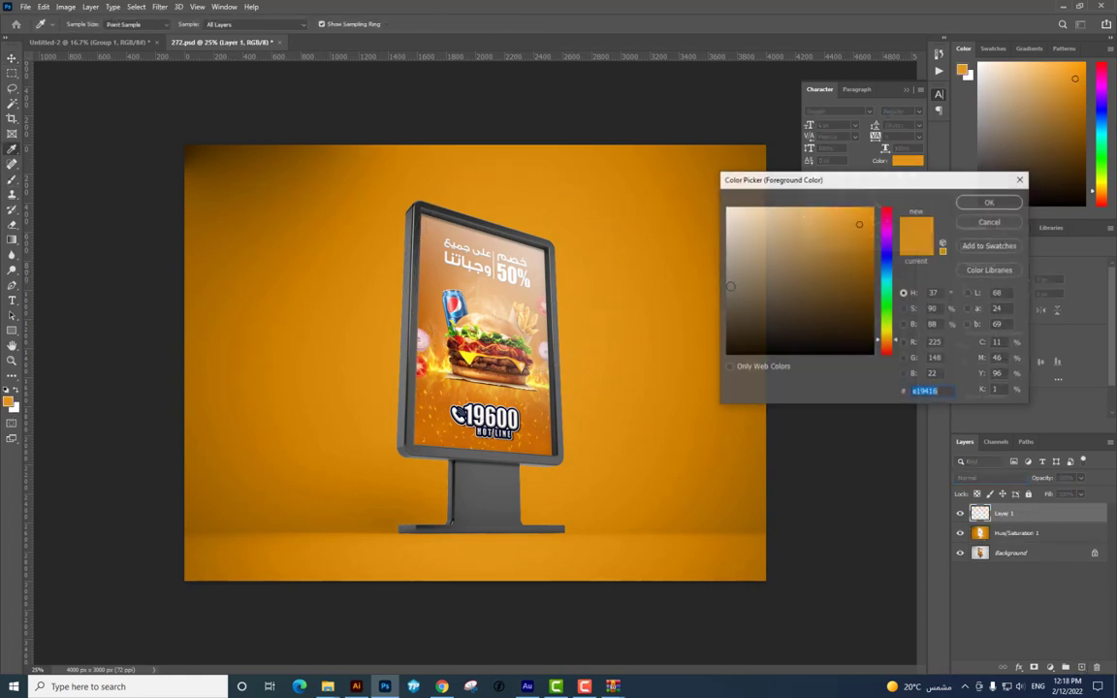
{"action": "left_click", "coordinate": [9, 400]}
{"action": "left_click_drag", "start_coordinate": [783, 211], "coordinate": [780, 204]}
{"action": "left_click", "coordinate": [987, 201]}
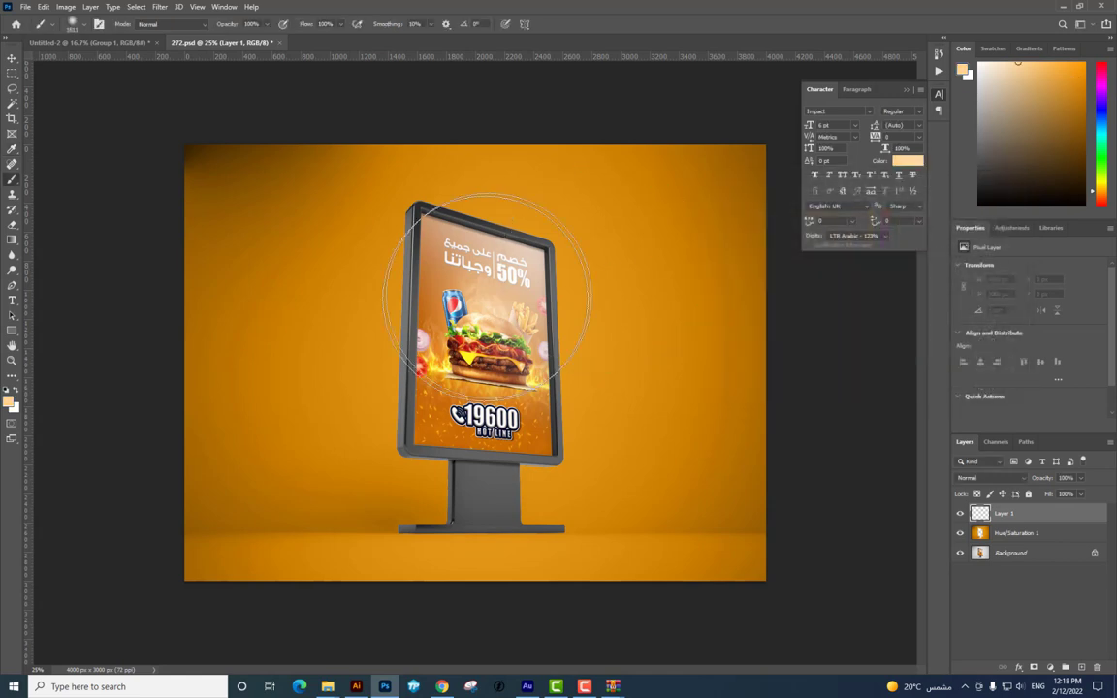
{"action": "left_click_drag", "start_coordinate": [499, 250], "coordinate": [561, 304]}
Enlarge the glow and position it behind the sign
{"action": "key", "text": "ctrl+t"}
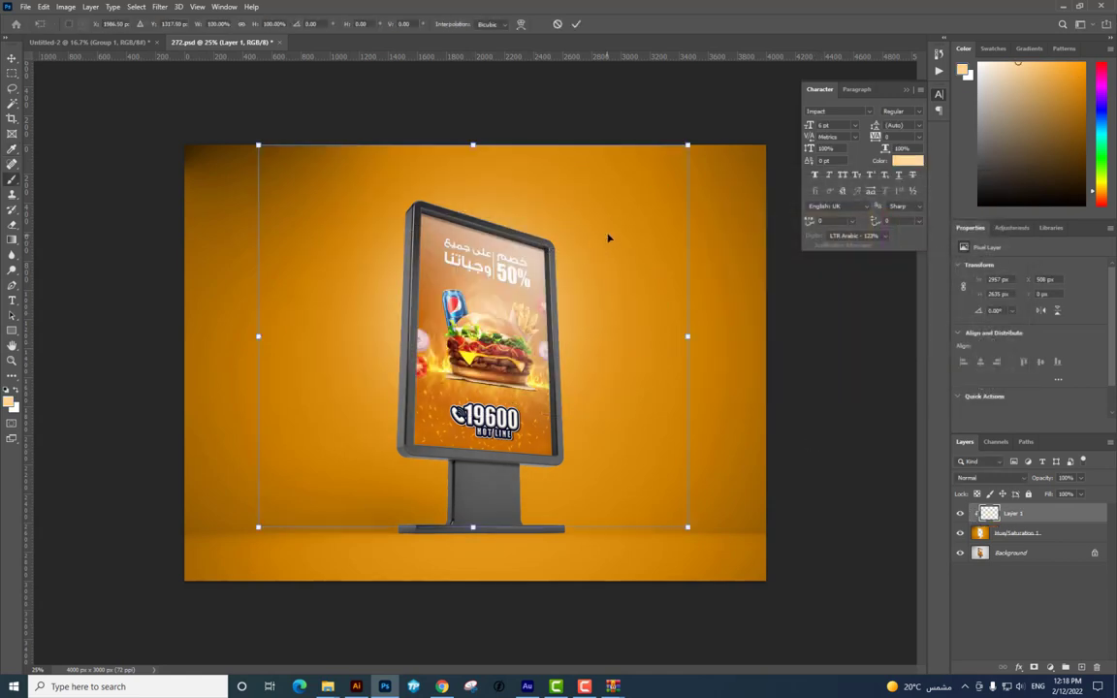
{"action": "left_click_drag", "start_coordinate": [688, 144], "coordinate": [958, 13]}
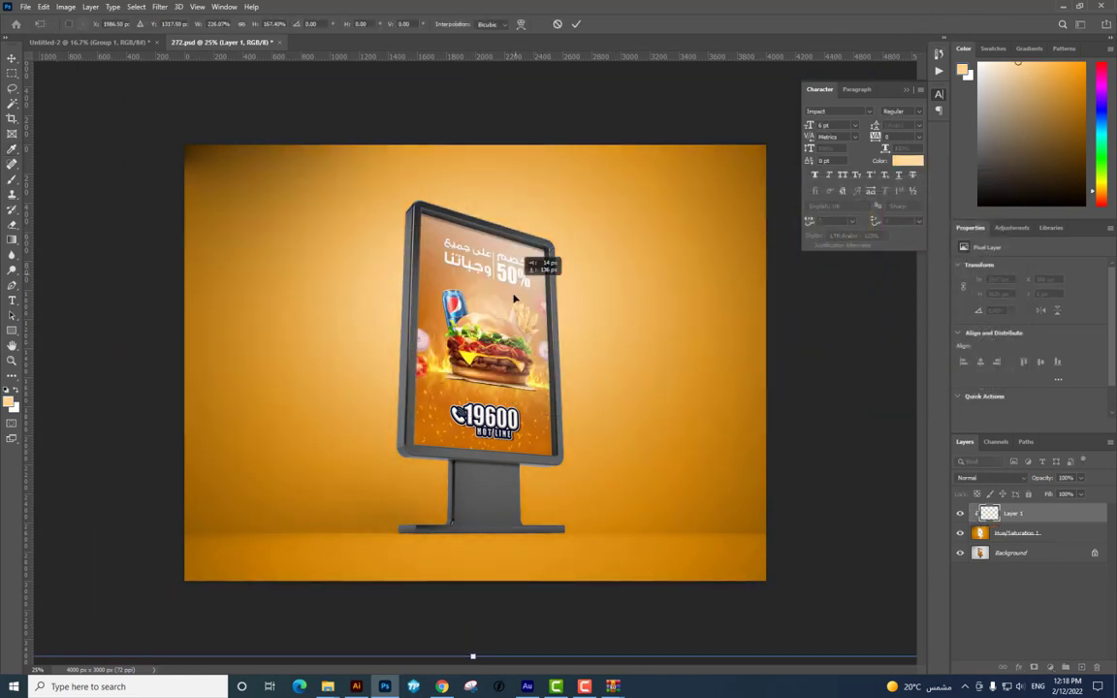
{"action": "left_click_drag", "start_coordinate": [490, 232], "coordinate": [543, 271]}
{"action": "key", "text": "Return"}
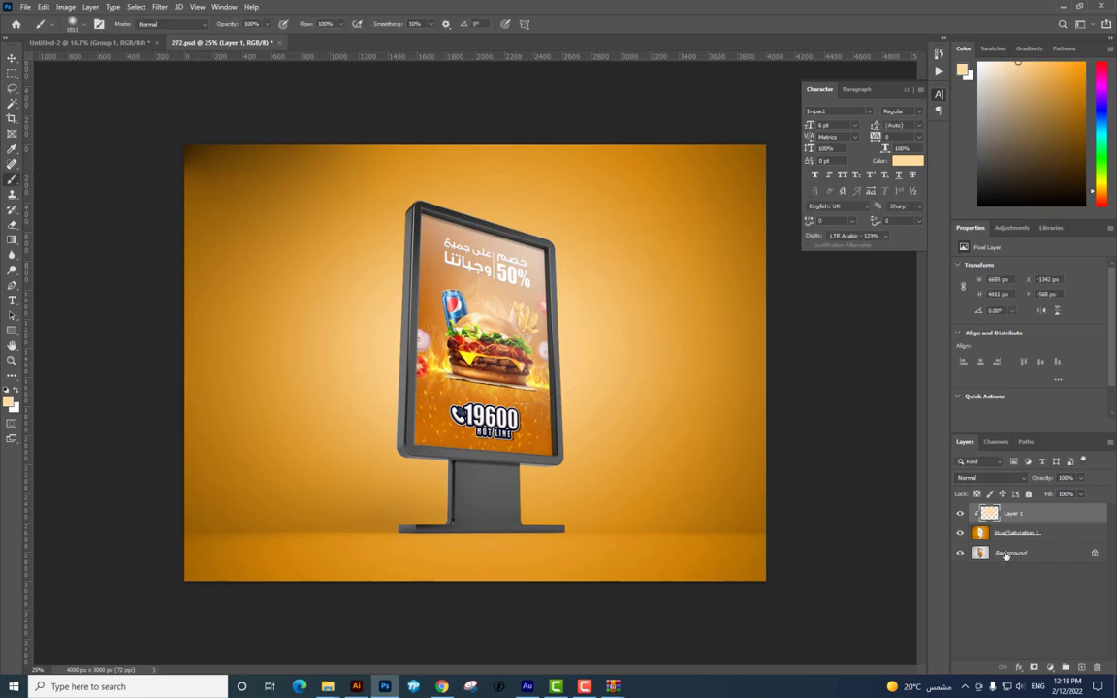
Convert the locked Background into an editable Layer 0
{"action": "double_click", "coordinate": [1007, 554]}
{"action": "key", "text": "Return"}
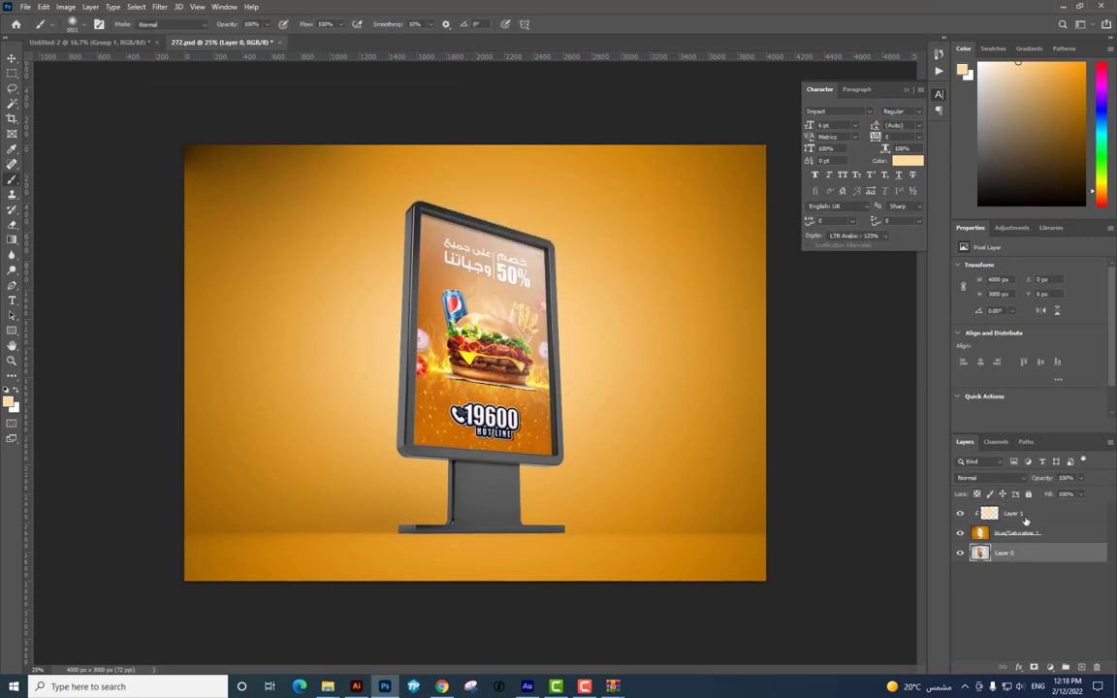
{"action": "key", "text": "ctrl+minus"}
Enlarge Layer 0 and shift the backdrop image to the left
{"action": "key", "text": "ctrl+t"}
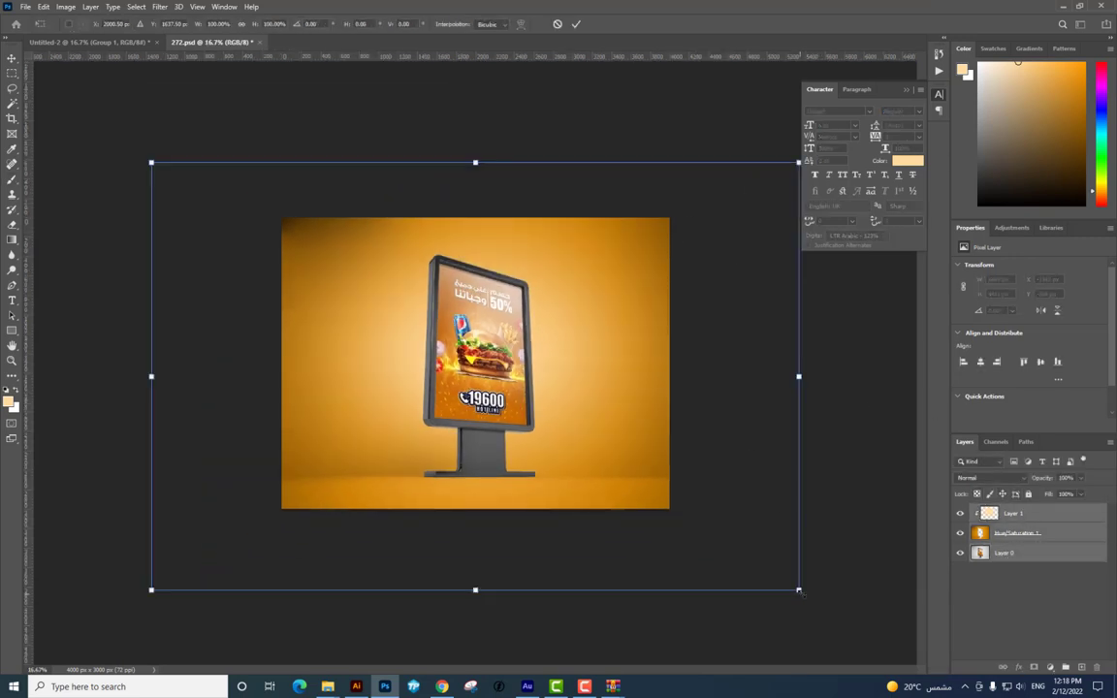
{"action": "left_click_drag", "start_coordinate": [798, 590], "coordinate": [821, 606]}
{"action": "left_click_drag", "start_coordinate": [692, 490], "coordinate": [616, 492]}
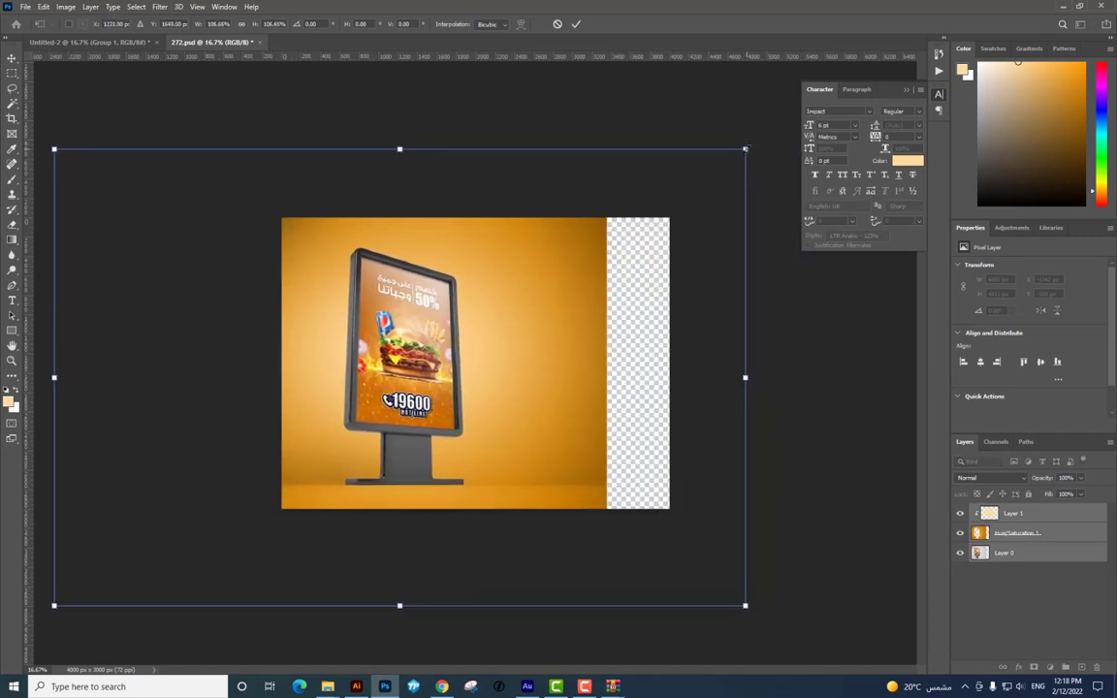
{"action": "left_click_drag", "start_coordinate": [744, 148], "coordinate": [748, 145]}
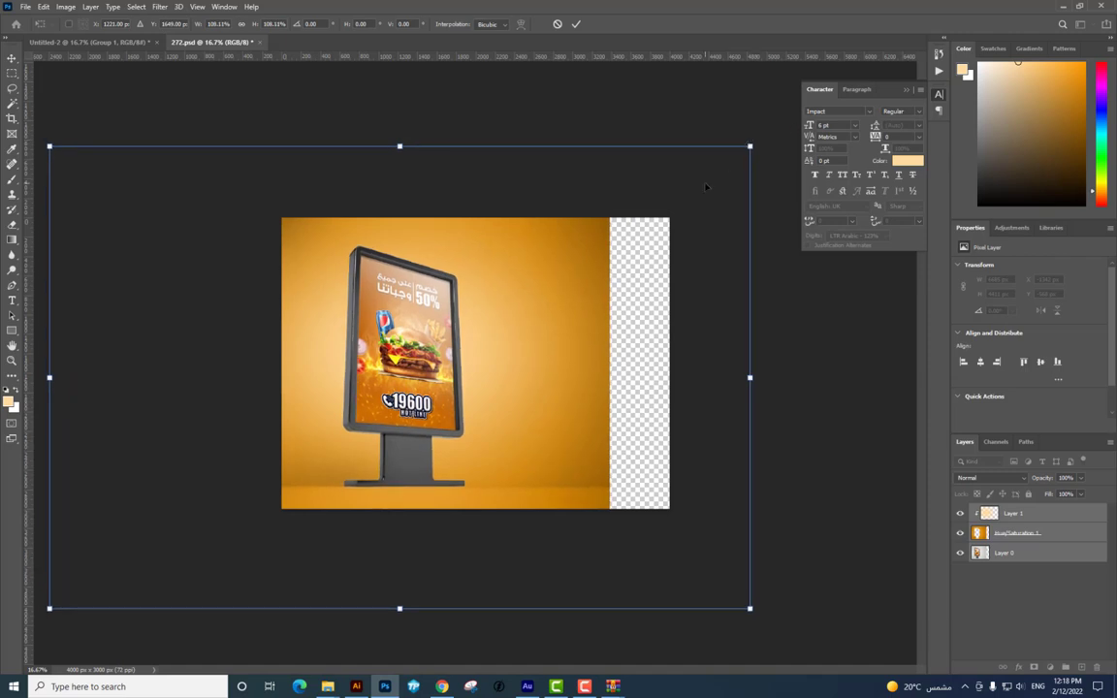
{"action": "left_click", "coordinate": [576, 23]}
Merge the layers, stretch a backdrop strip to fill the right side, and drag in 11.jpg
{"action": "key", "text": "ctrl+shift+e"}
{"action": "key", "text": "m"}
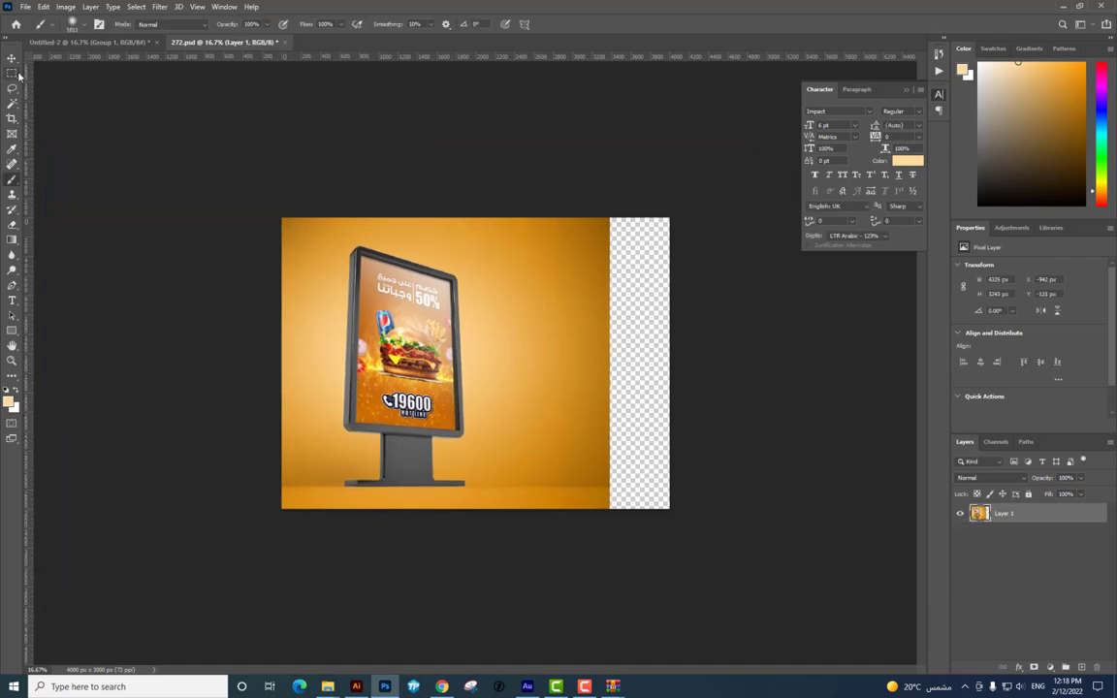
{"action": "left_click_drag", "start_coordinate": [671, 211], "coordinate": [502, 514]}
{"action": "key", "text": "ctrl+t"}
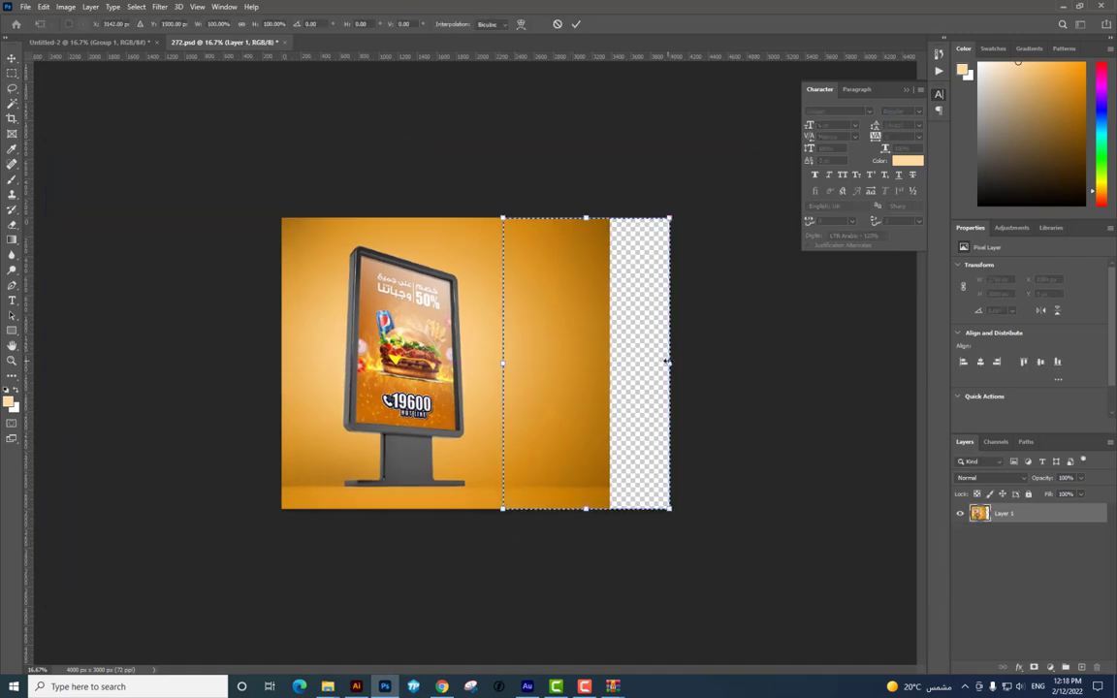
{"action": "left_click_drag", "start_coordinate": [668, 362], "coordinate": [781, 363]}
{"action": "key", "text": "Return"}
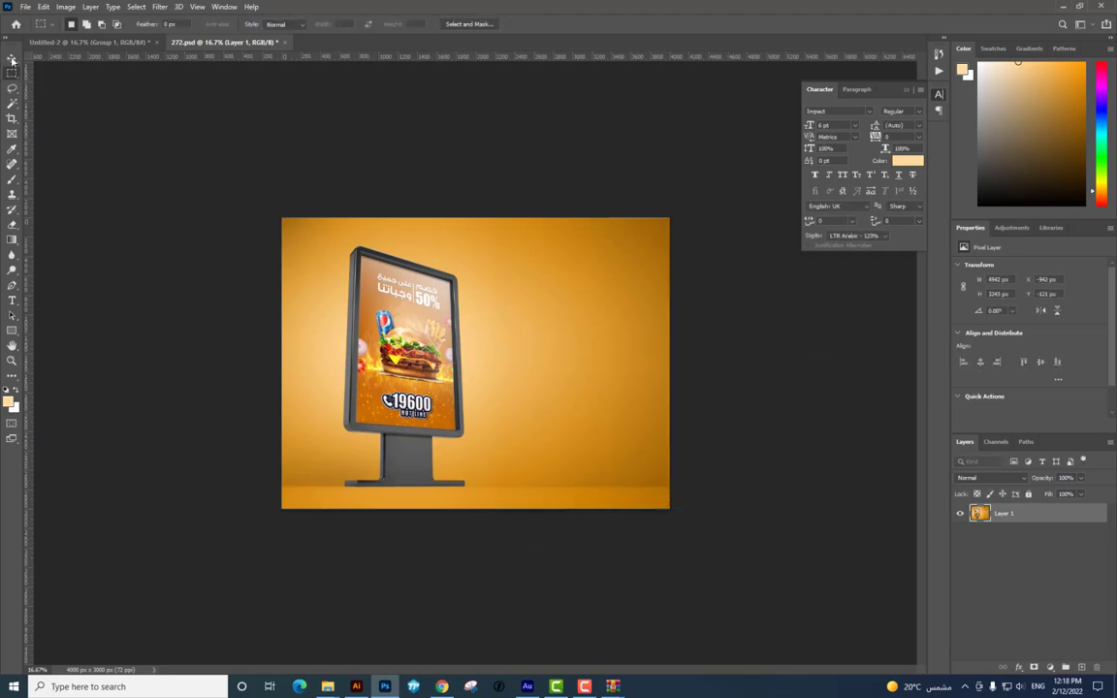
{"action": "key", "text": "super+d"}
{"action": "mouse_move", "coordinate": [21, 419]}
{"action": "left_mouse_down"}
{"action": "mouse_move", "coordinate": [369, 671]}
{"action": "mouse_move", "coordinate": [479, 275]}
{"action": "mouse_move", "coordinate": [601, 274]}
{"action": "left_mouse_up"}
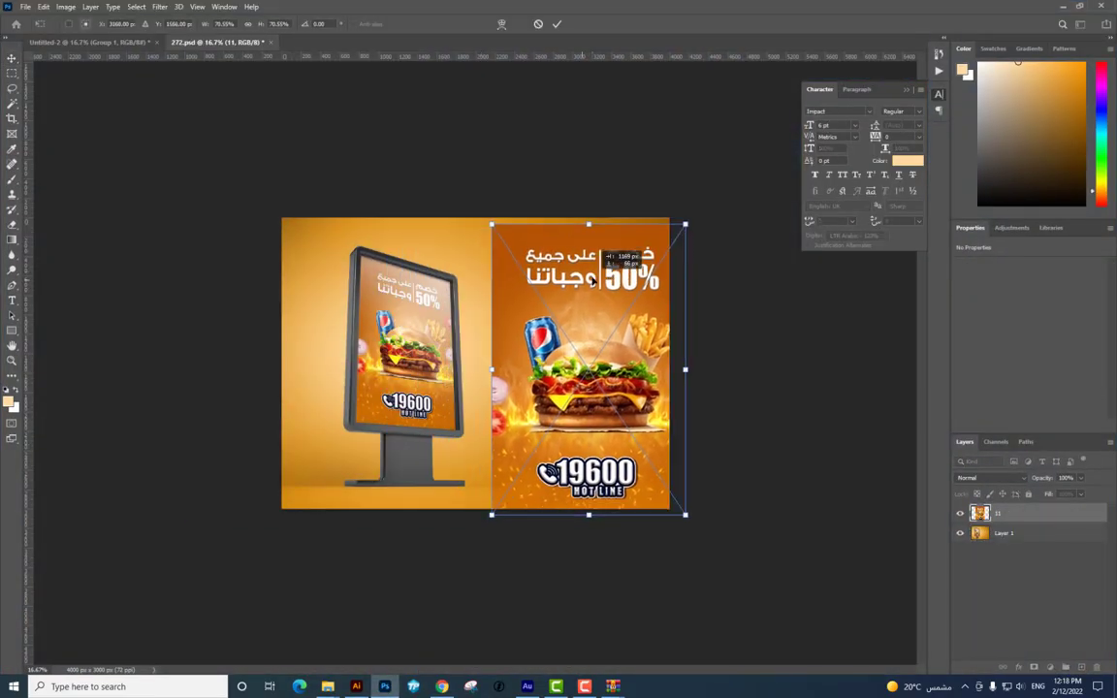
Shrink the placed 11.jpg poster and widen the canvas to the right with Crop
{"action": "left_click_drag", "start_coordinate": [694, 217], "coordinate": [681, 241]}
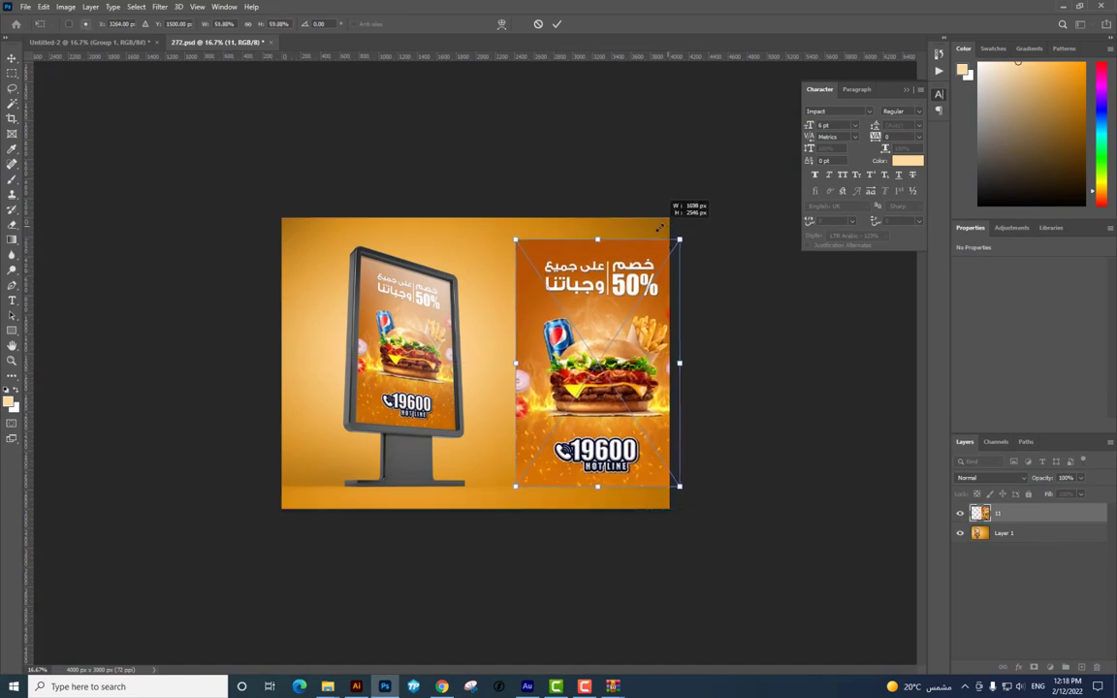
{"action": "key", "text": "Return"}
{"action": "left_click", "coordinate": [12, 118]}
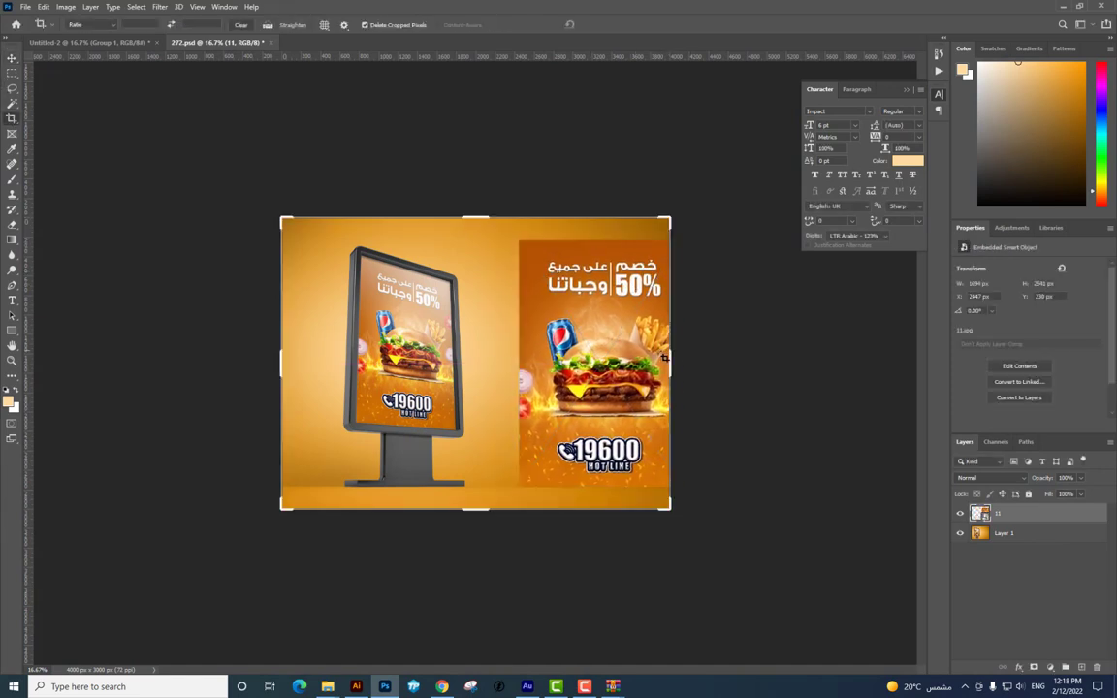
{"action": "left_click_drag", "start_coordinate": [669, 359], "coordinate": [686, 349]}
{"action": "key", "text": "Return"}
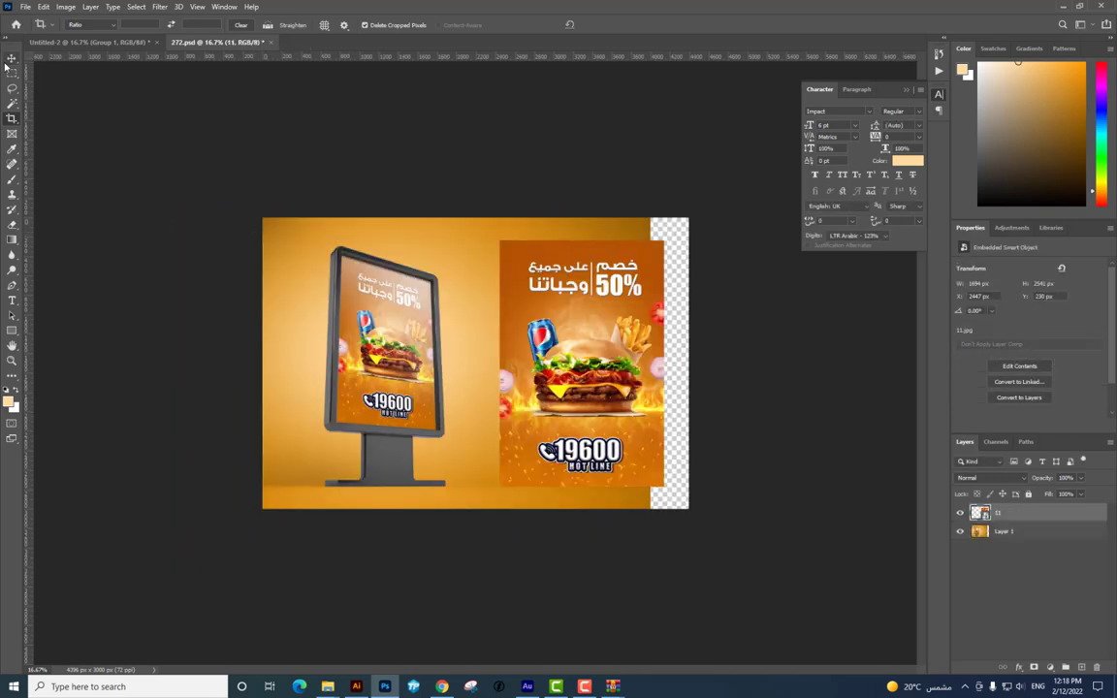
Stretch the right part of backdrop Layer 1 over the new transparent area
{"action": "left_click", "coordinate": [12, 73]}
{"action": "left_click", "coordinate": [999, 532]}
{"action": "left_click_drag", "start_coordinate": [690, 209], "coordinate": [532, 523]}
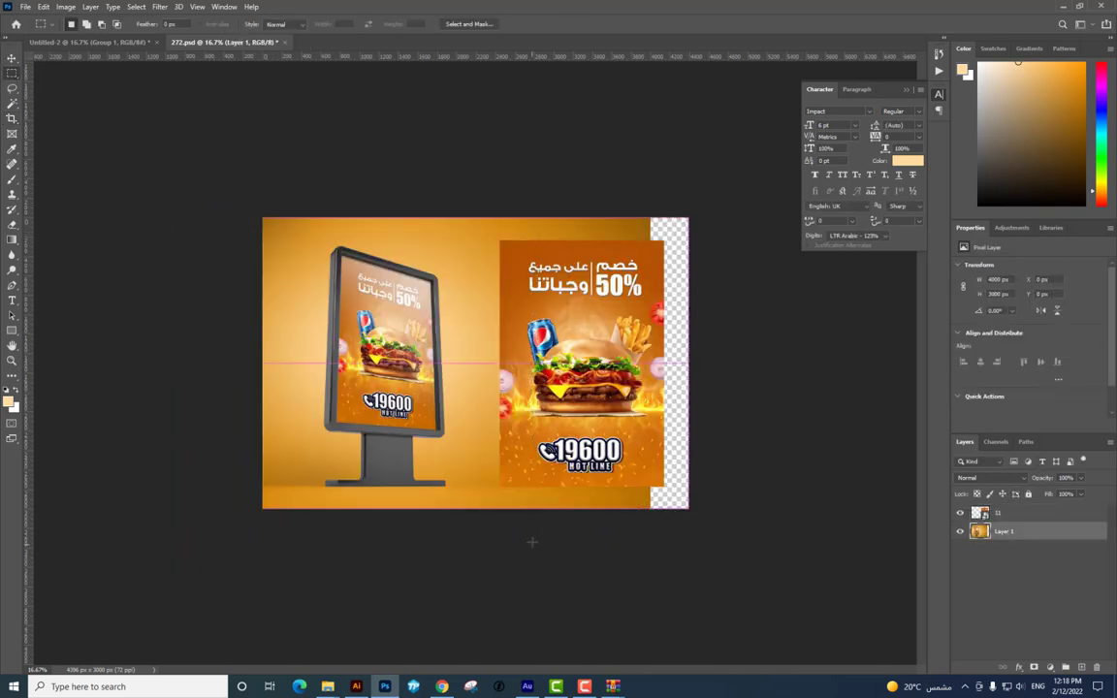
{"action": "key", "text": "ctrl+t"}
{"action": "left_click_drag", "start_coordinate": [689, 362], "coordinate": [765, 363]}
{"action": "key", "text": "Escape"}
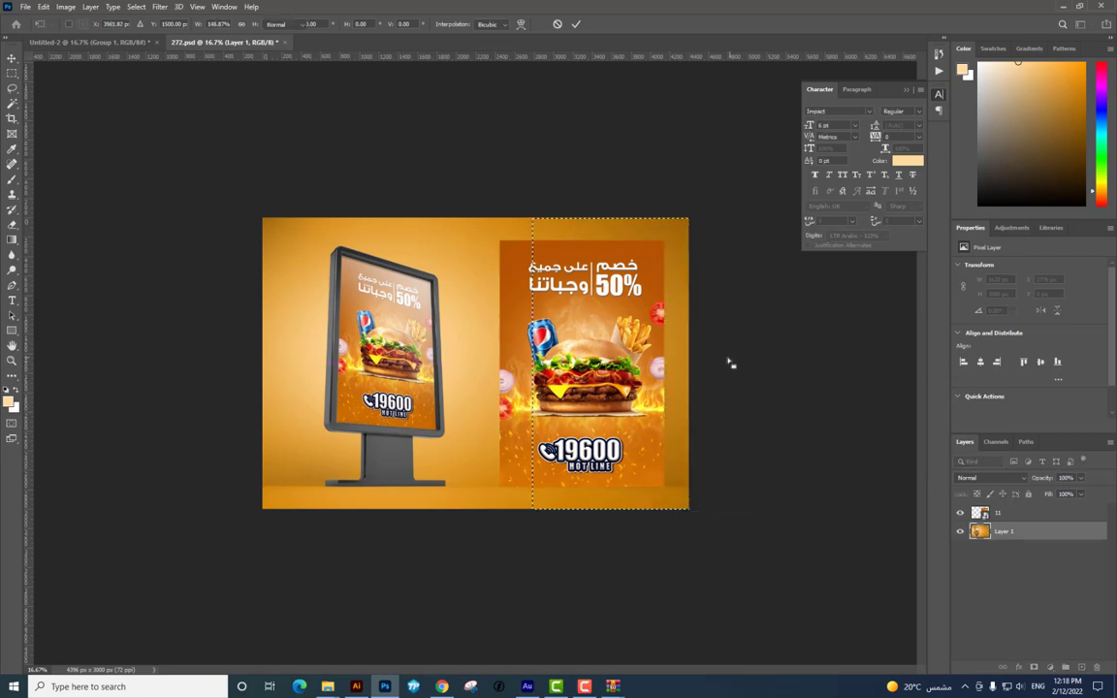
{"action": "key", "text": "ctrl+d"}
Resize poster layer 11 and move it to sit right of the sign
{"action": "left_click", "coordinate": [11, 59]}
{"action": "left_click", "coordinate": [514, 393]}
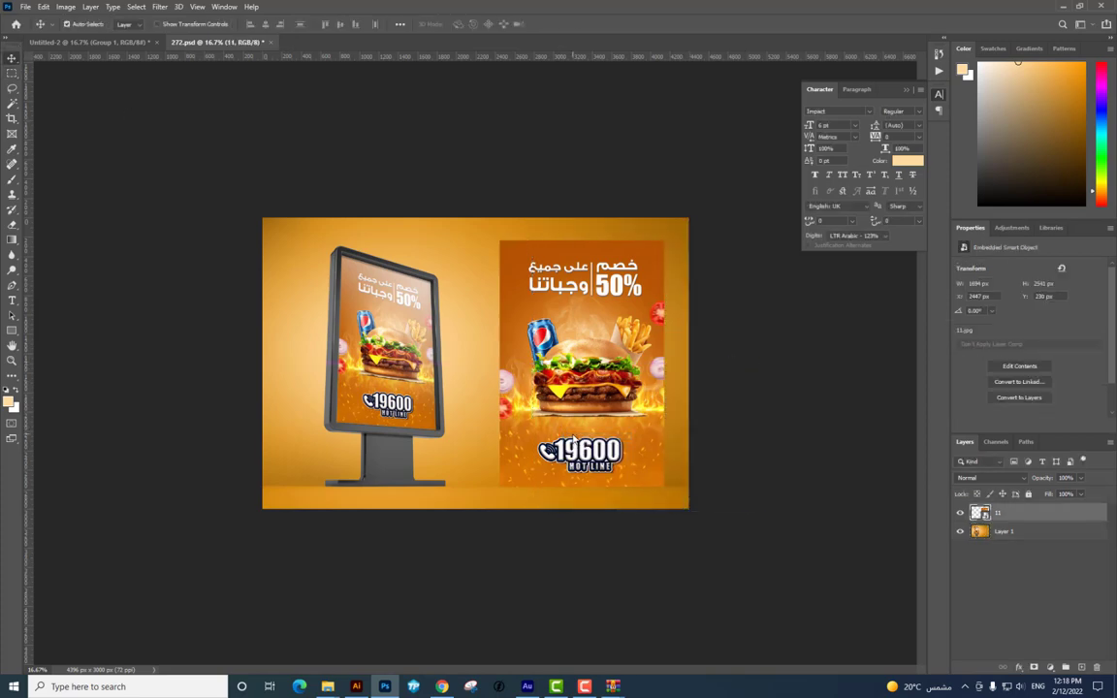
{"action": "key", "text": "ctrl+plus"}
{"action": "key", "text": "ctrl+t"}
{"action": "left_click_drag", "start_coordinate": [764, 551], "coordinate": [752, 531]}
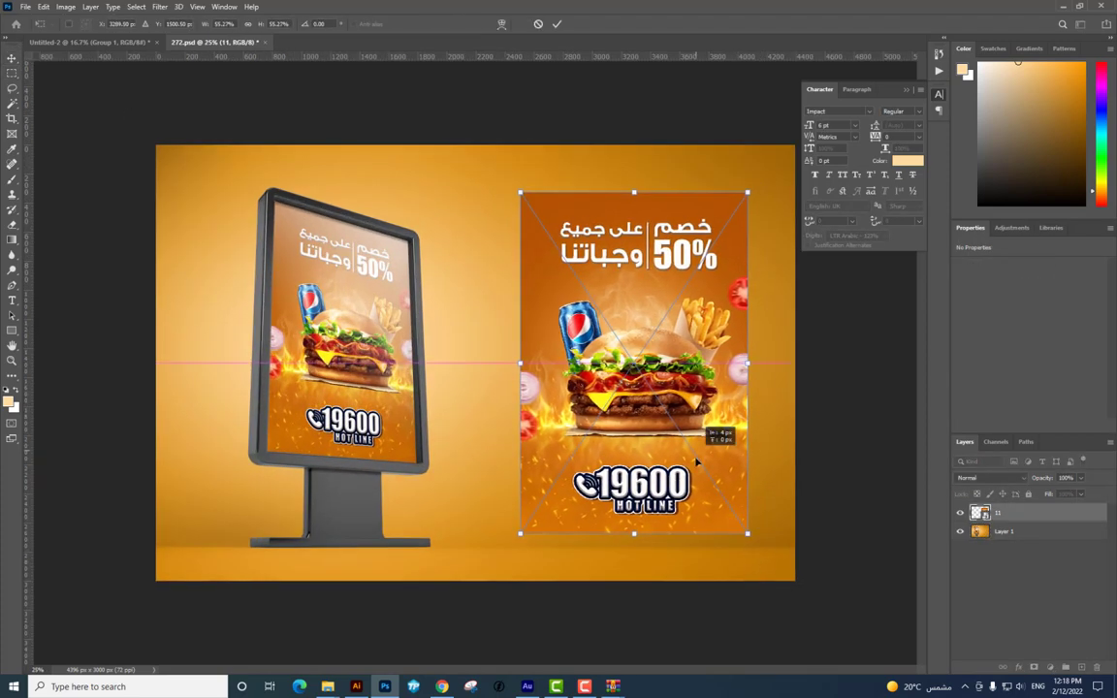
{"action": "left_click_drag", "start_coordinate": [702, 462], "coordinate": [713, 447]}
{"action": "key", "text": "Return"}
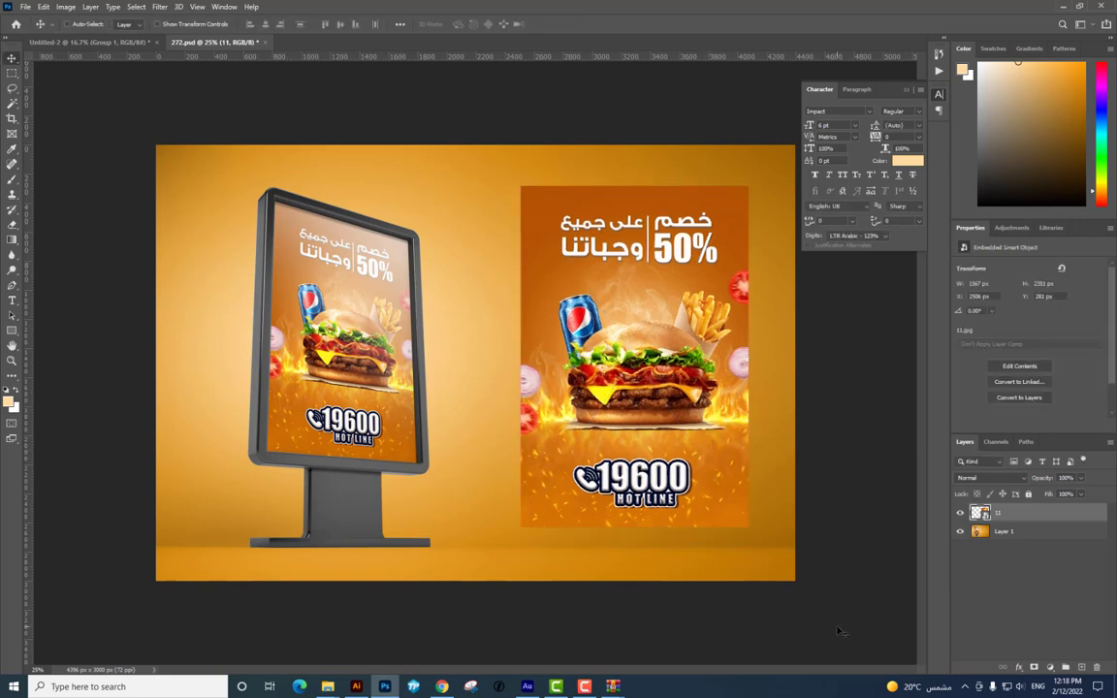
{"action": "right_click", "coordinate": [1028, 514]}
Give layer 11 a dark grey Stroke of about 32 px and hide the panels
{"action": "left_click", "coordinate": [1019, 13]}
{"action": "left_click", "coordinate": [683, 239]}
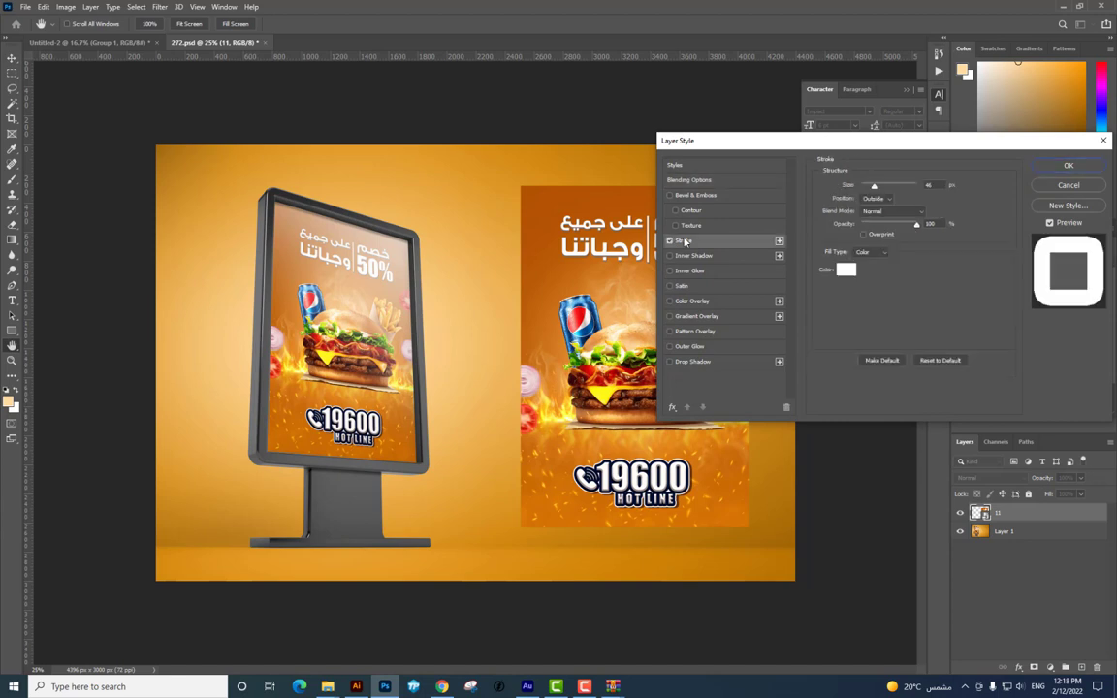
{"action": "left_click_drag", "start_coordinate": [873, 190], "coordinate": [871, 189]}
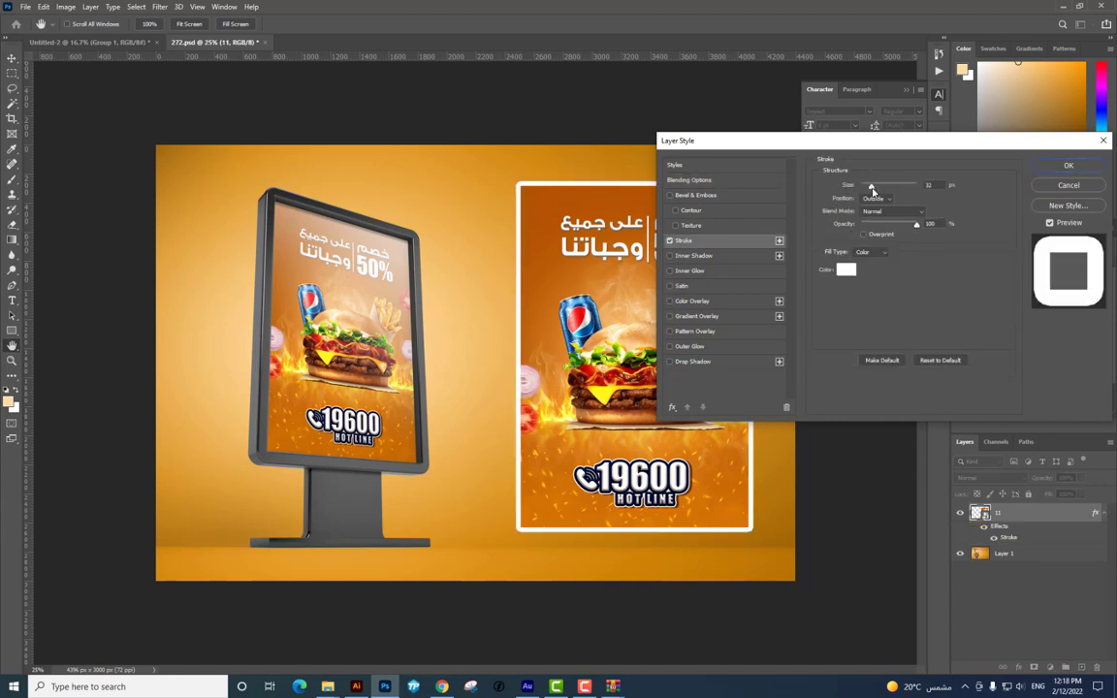
{"action": "left_click", "coordinate": [845, 269]}
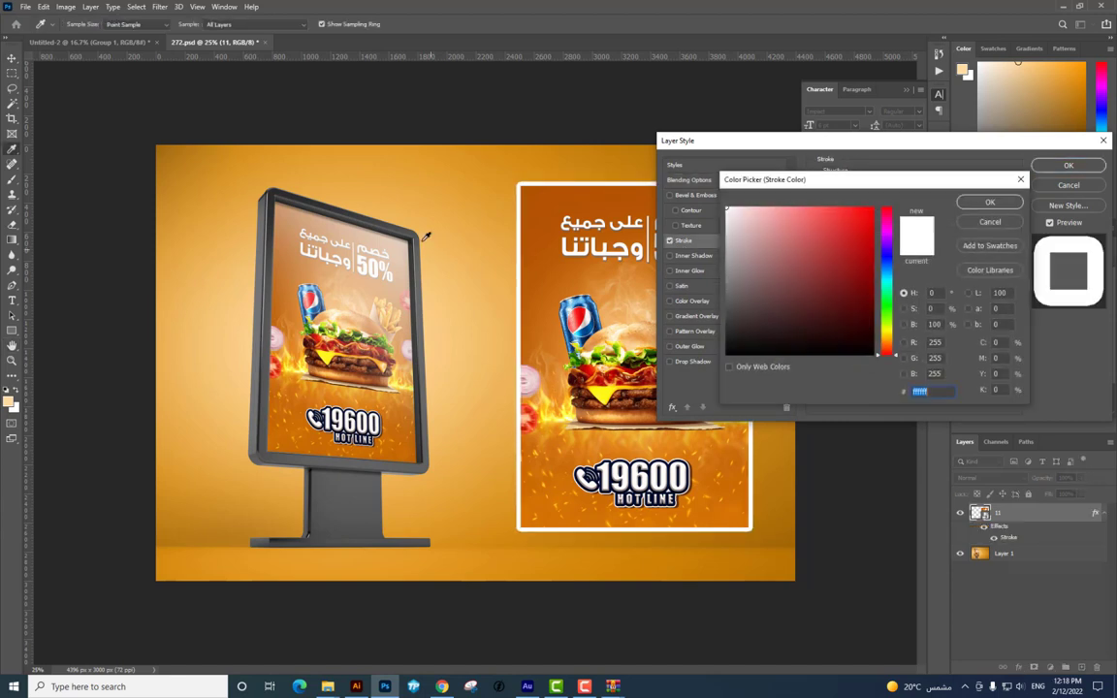
{"action": "key", "text": "Return"}
{"action": "key", "text": "Return"}
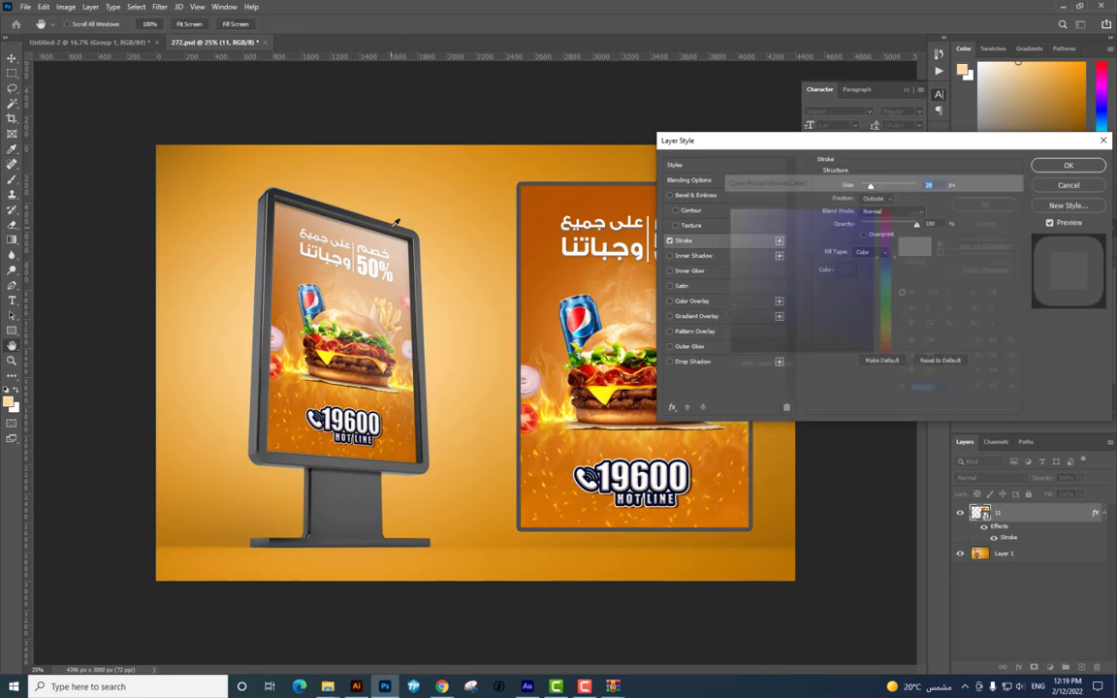
{"action": "key", "text": "Tab"}
{"action": "key", "text": "ctrl+plus"}
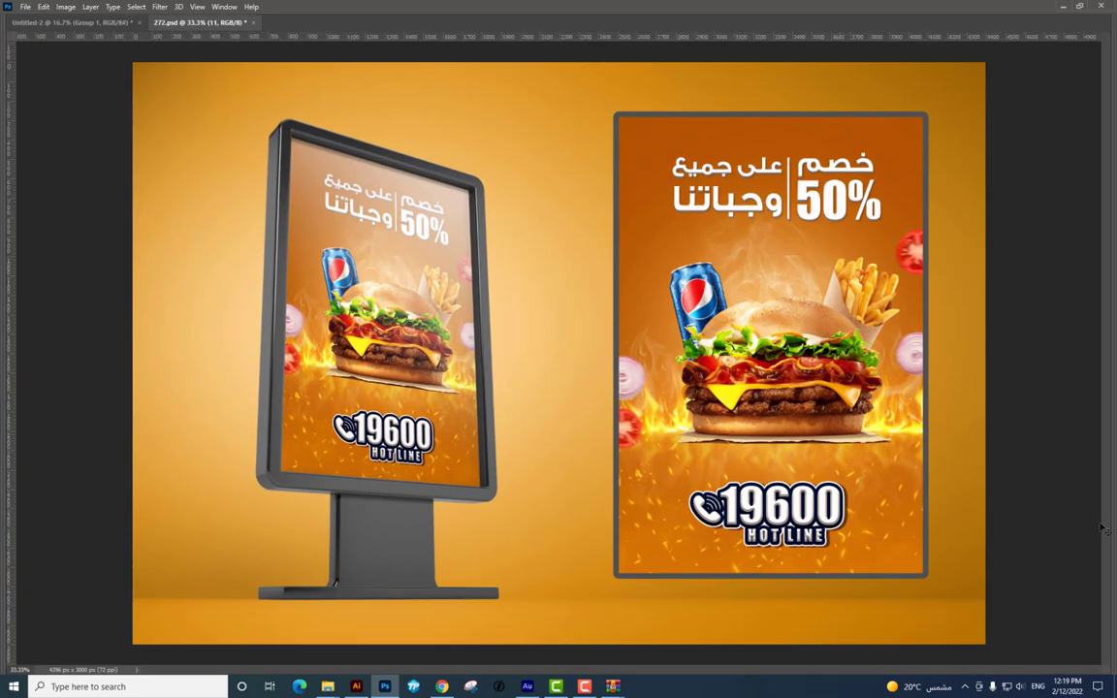